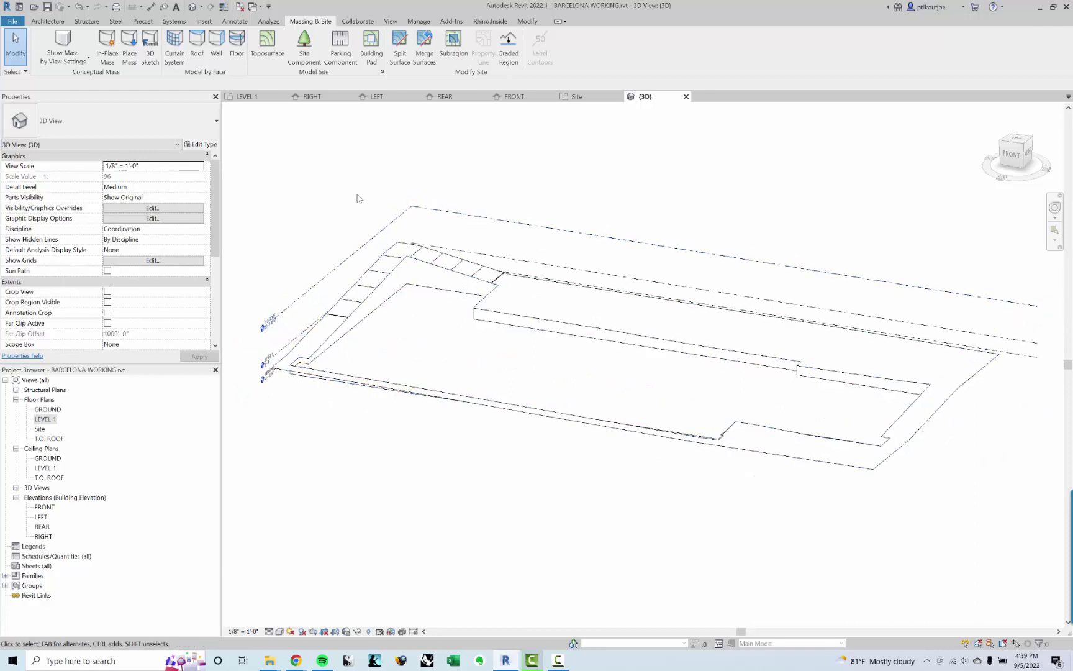
Save the project
key("ctrl+s")
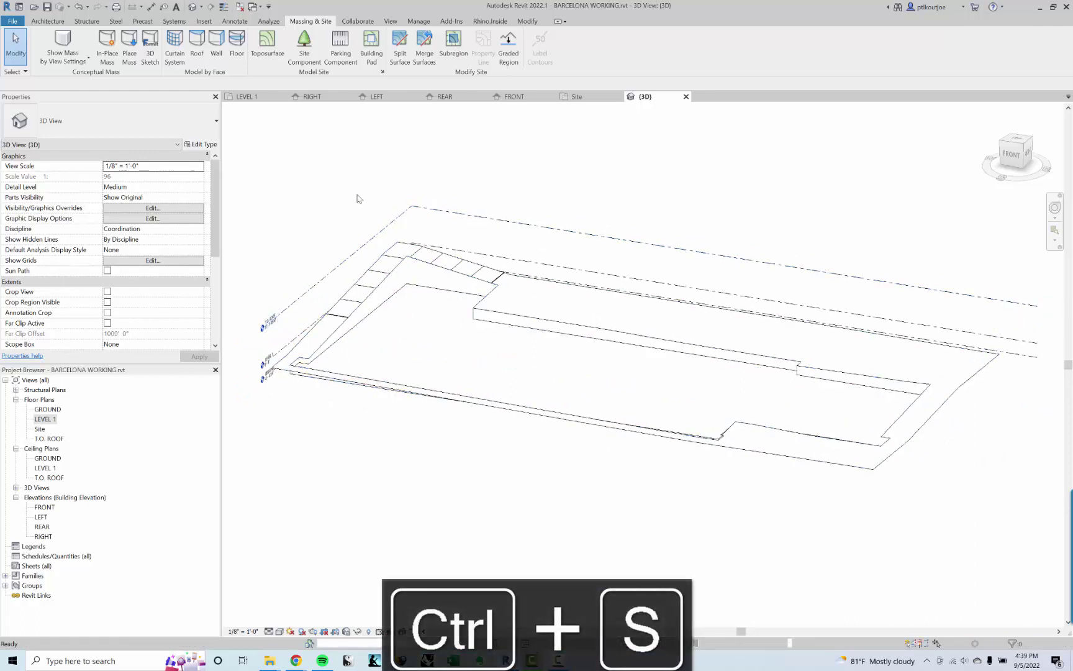
left_click(13, 20)
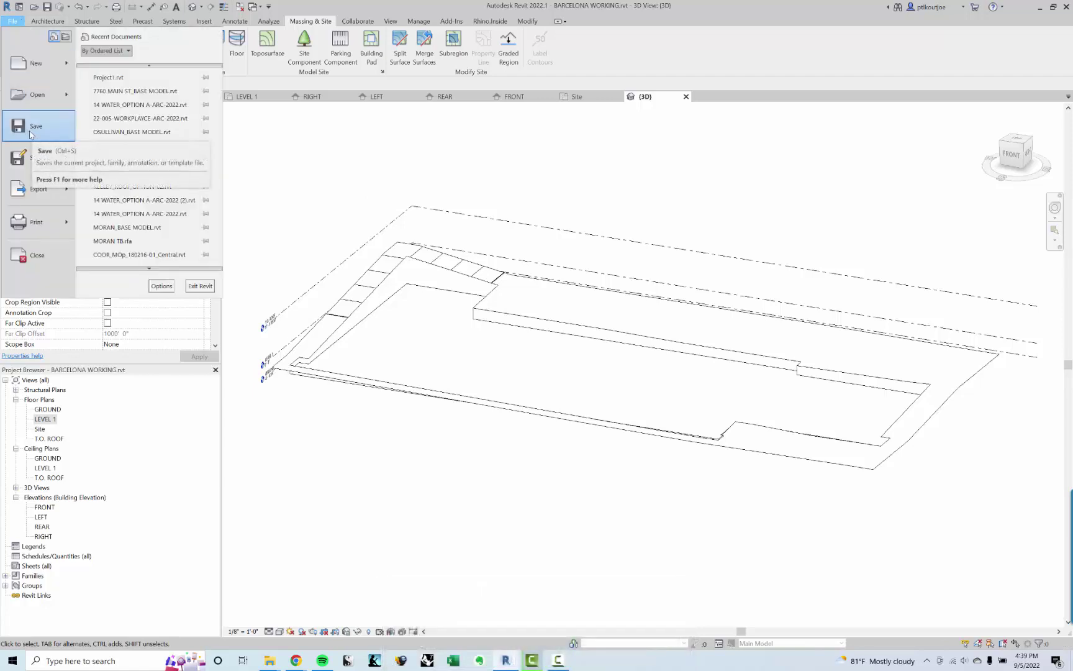
left_click(350, 157)
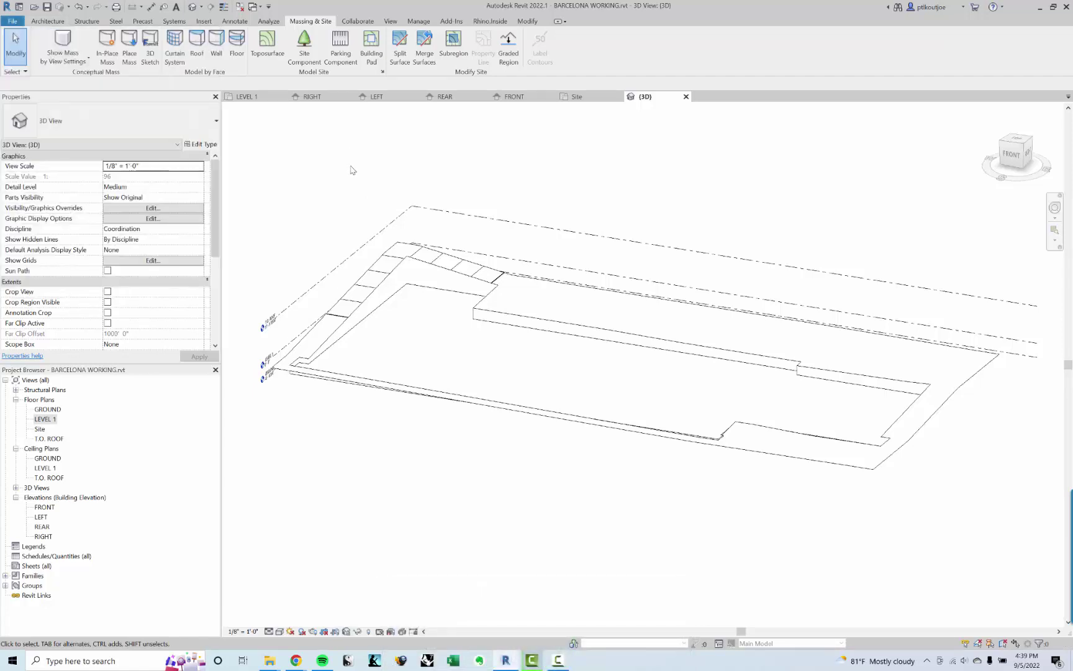
Open the LEVEL 1 floor plan view
middle_click_drag(351, 168, 358, 171)
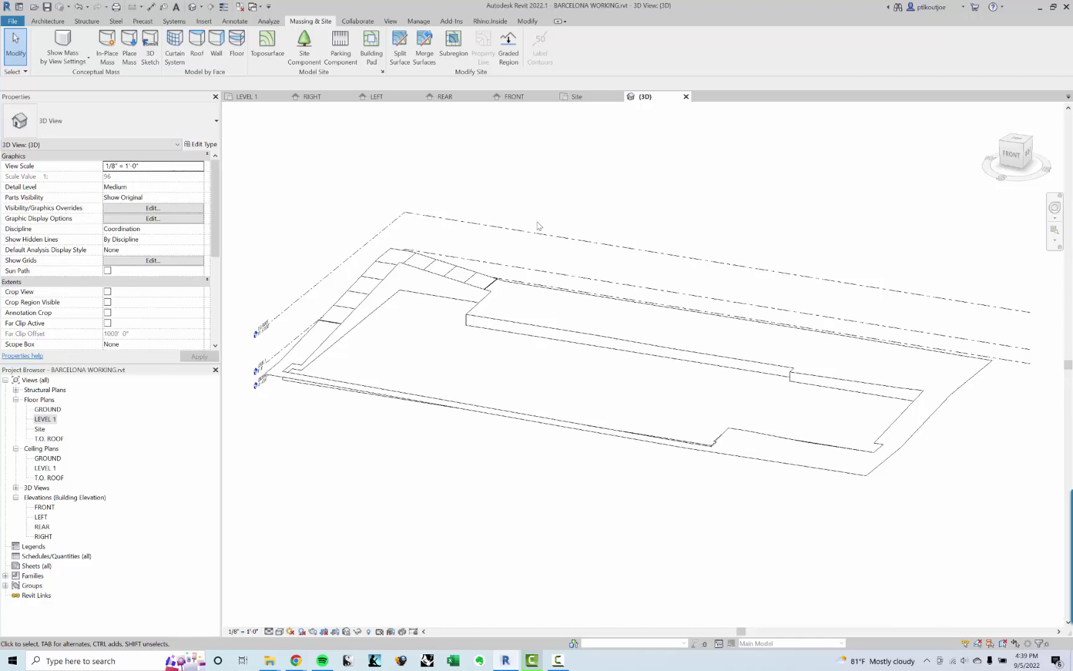
middle_click_drag(517, 277, 511, 280)
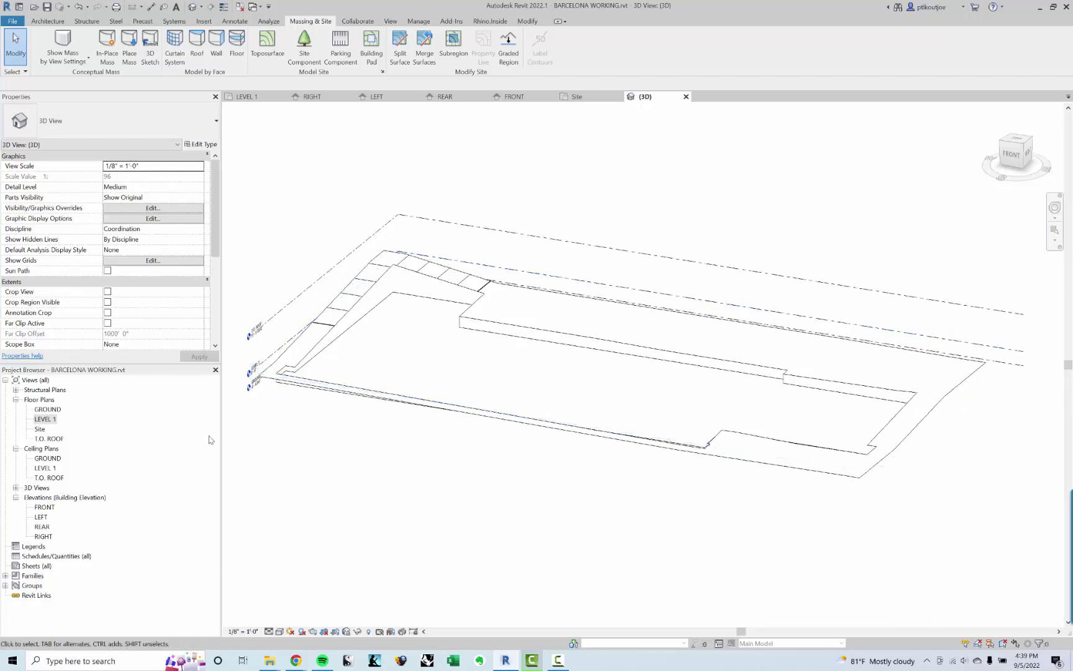
double_click(55, 422)
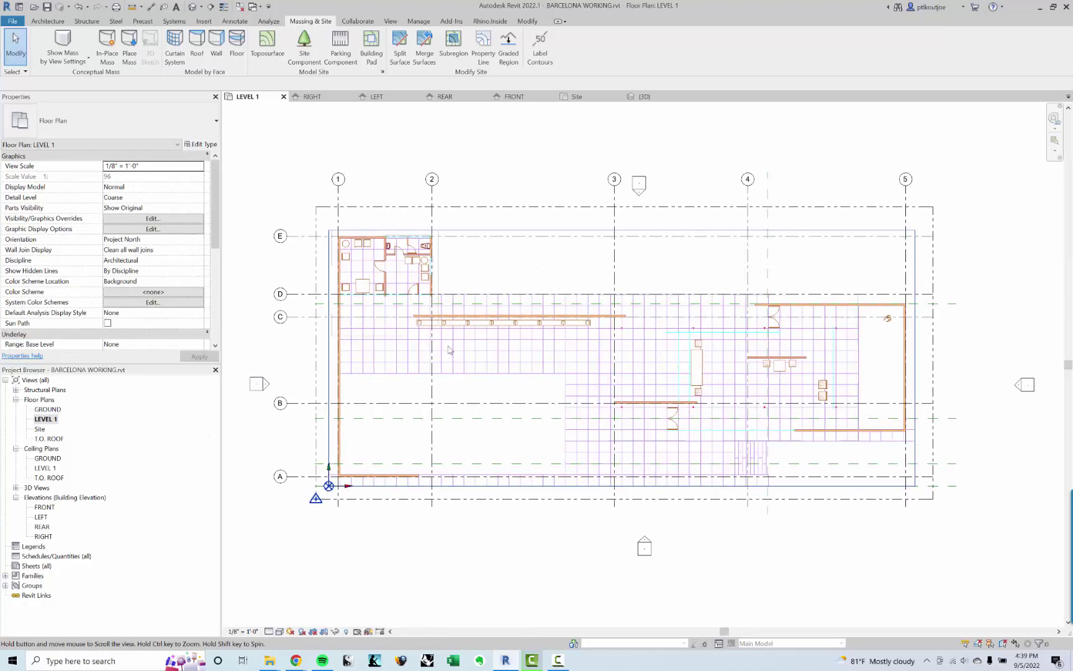
Examine the LEVEL 1 plan's paved areas, walls, stair and surrounding reference planes
scroll(490, 264, "up", 1)
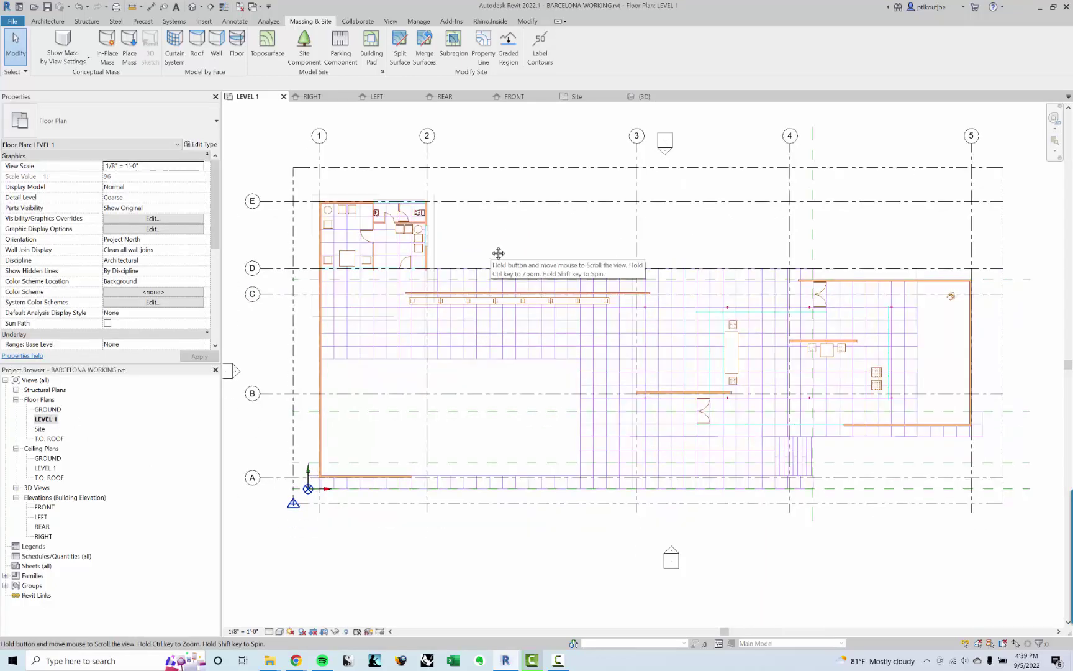
scroll(498, 253, "up", 1)
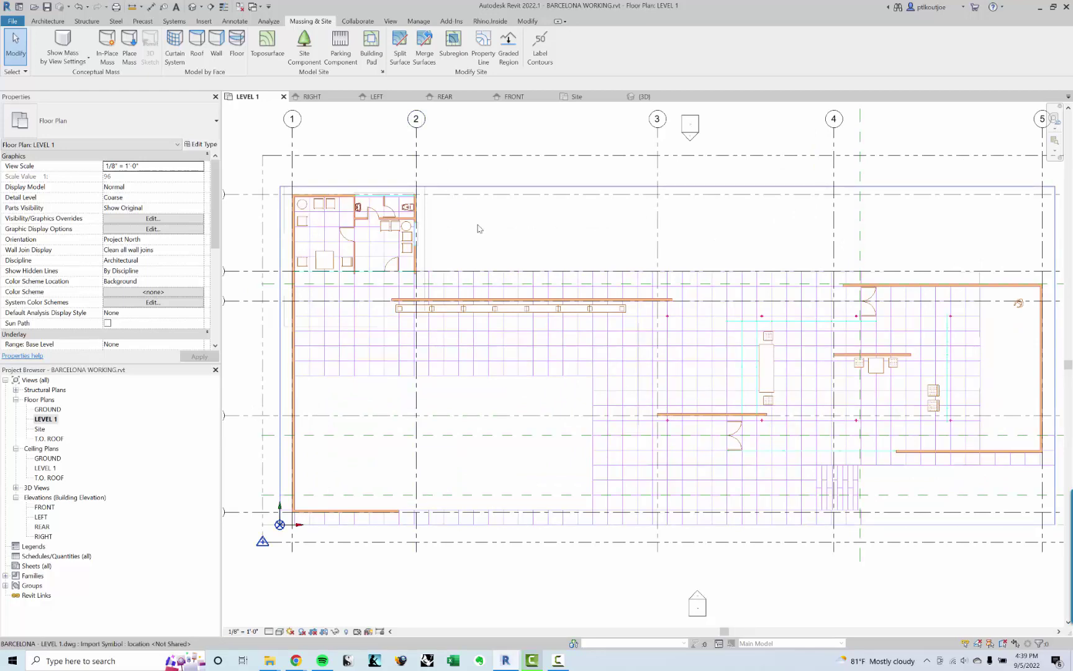
middle_click_drag(479, 228, 488, 235)
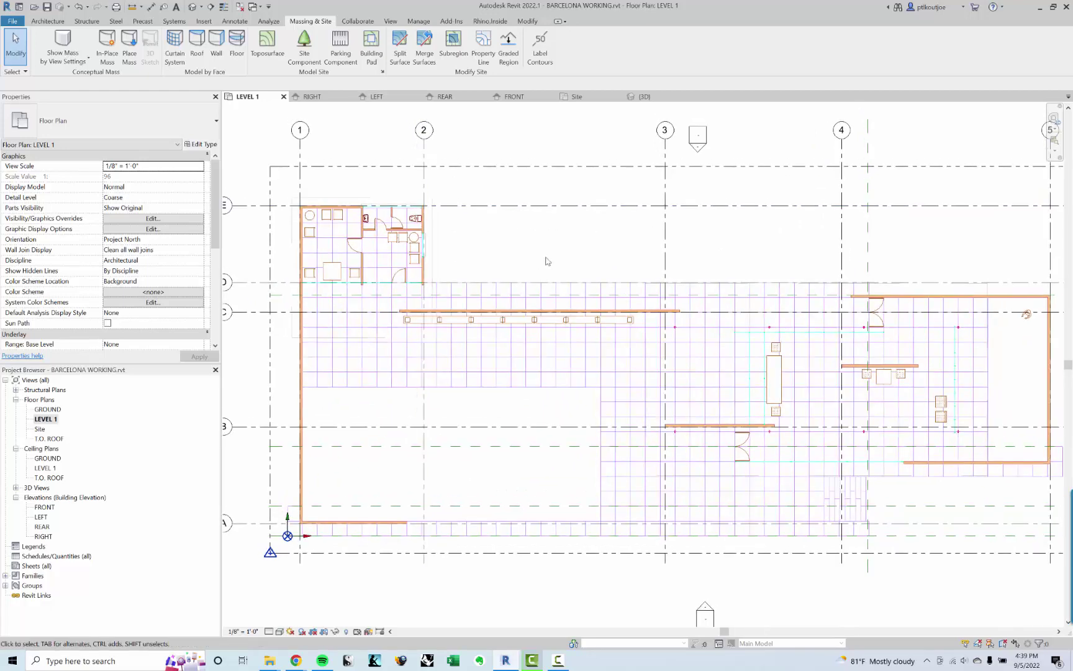
middle_click_drag(550, 258, 542, 261)
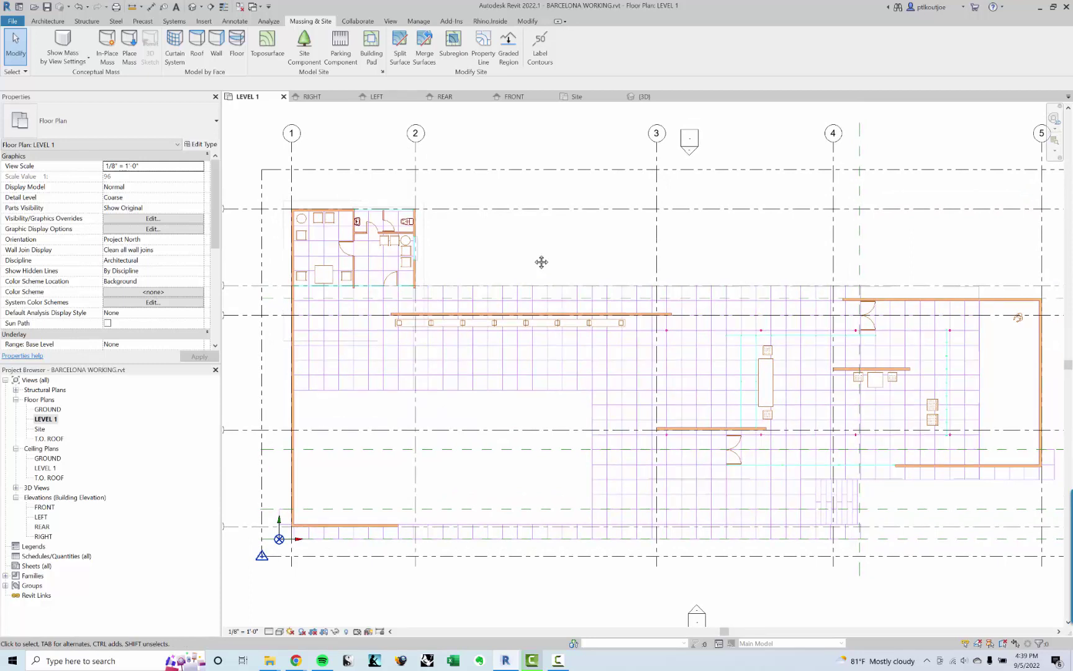
middle_click_drag(541, 261, 517, 230)
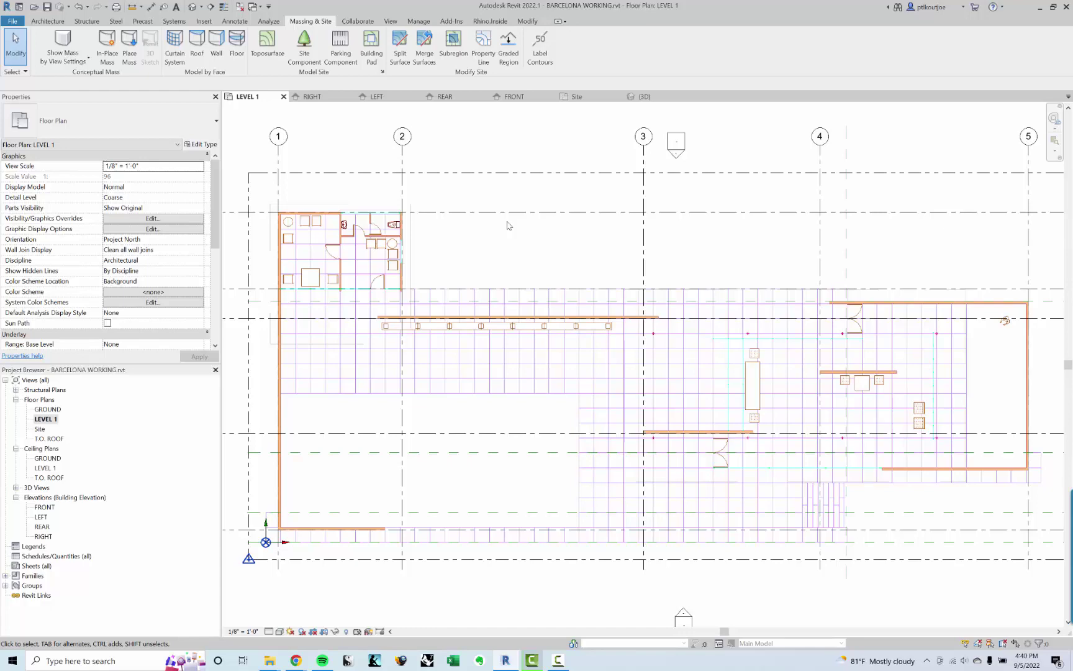
scroll(487, 239, "down", 2)
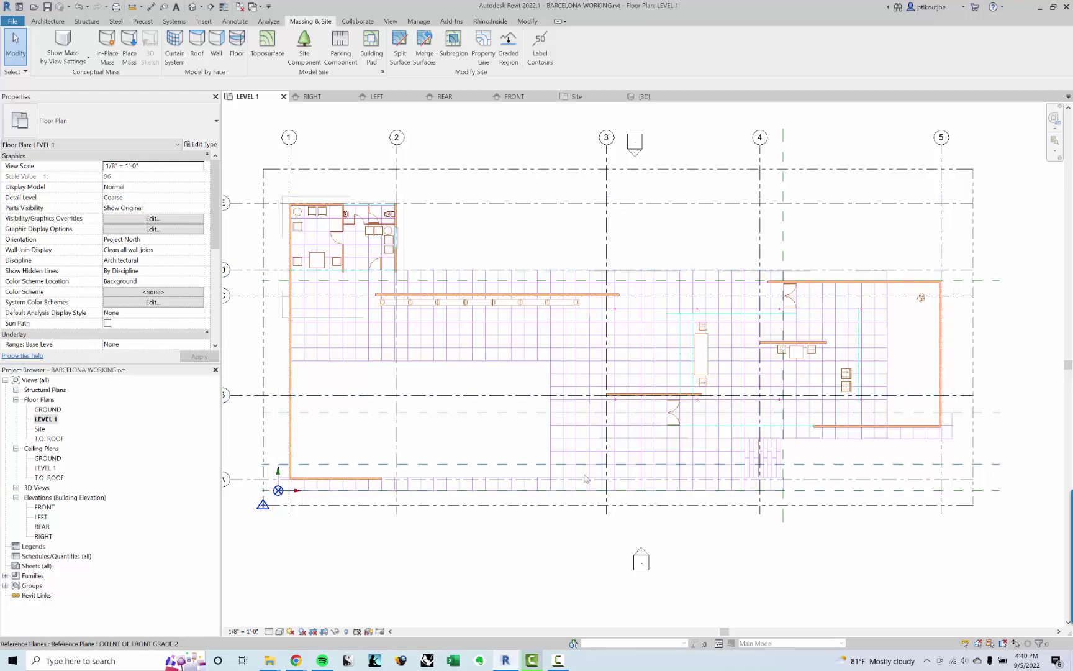
middle_click_drag(770, 415, 819, 407)
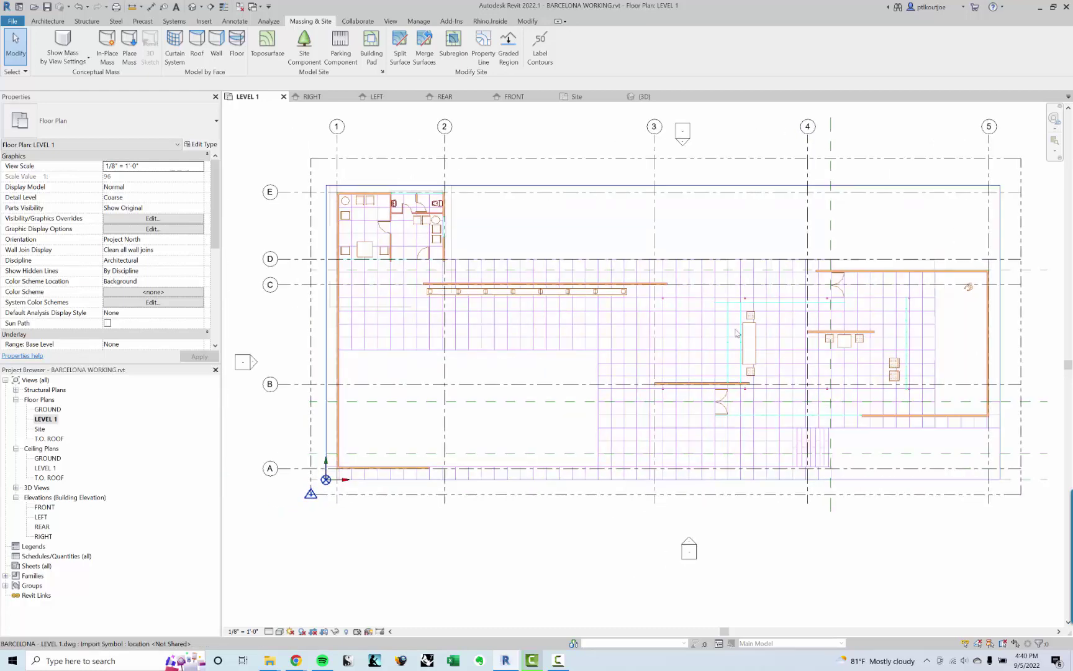
middle_click_drag(537, 221, 520, 233)
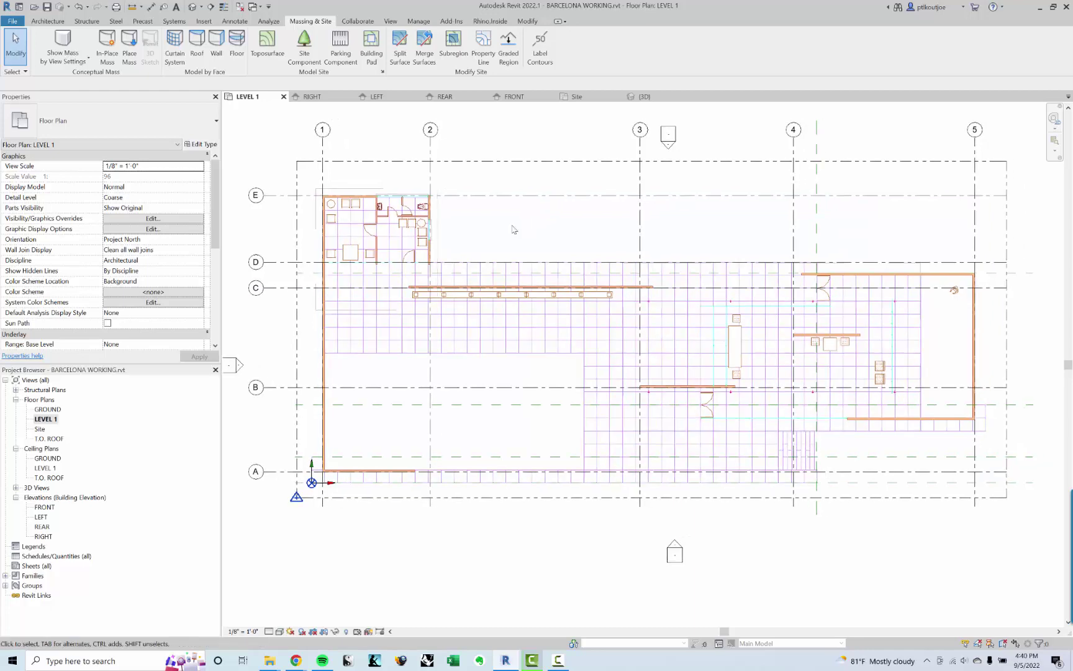
middle_click_drag(520, 233, 515, 233)
left_click(57, 23)
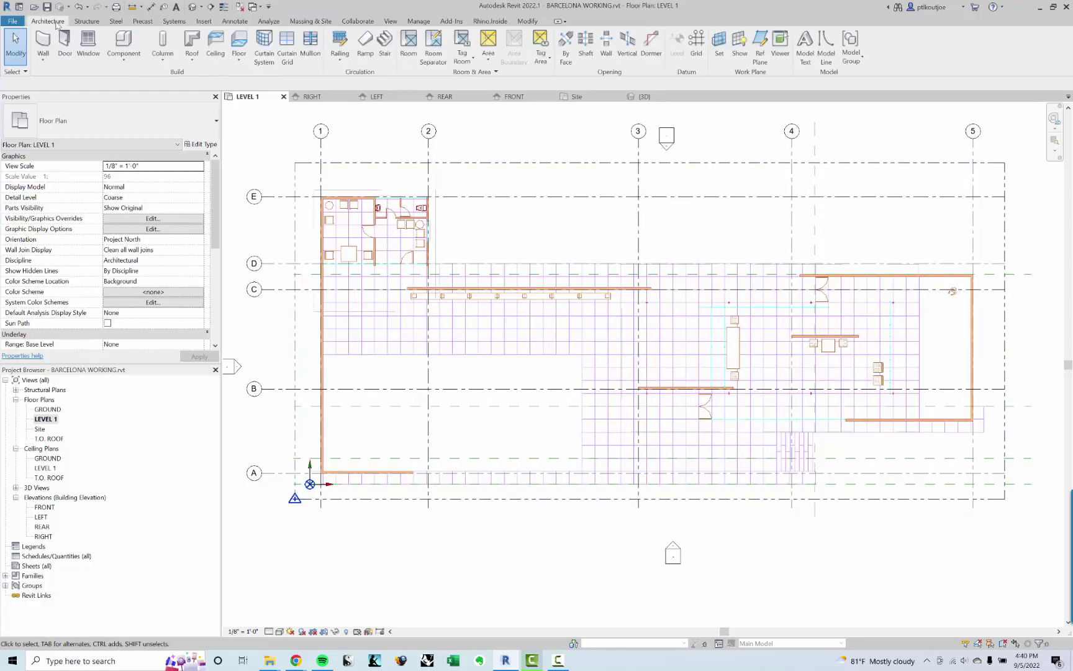
left_click(238, 41)
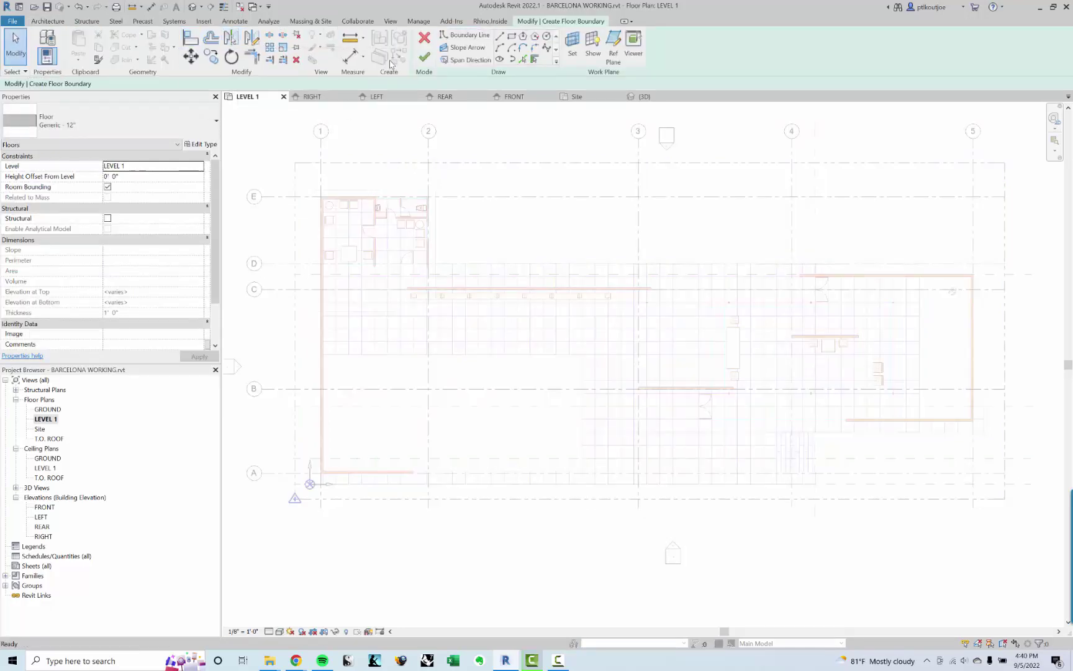
left_click(424, 38)
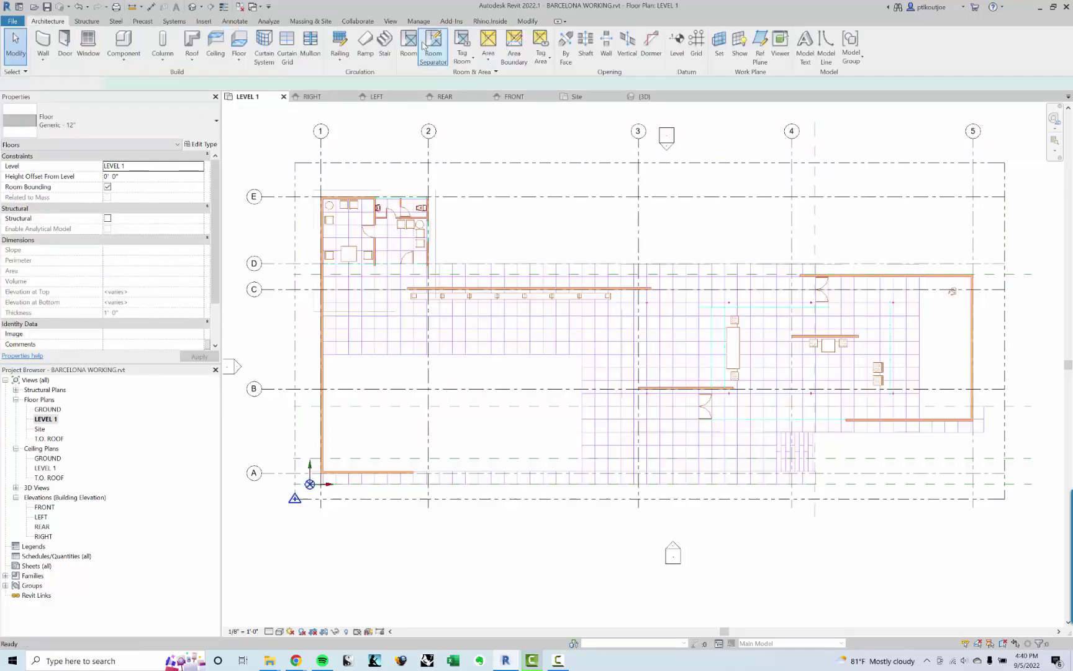
Start an architectural floor and sketch straight boundary lines from the grid 1/E corner along the small room block to grid 2, down to grid D
left_click(239, 60)
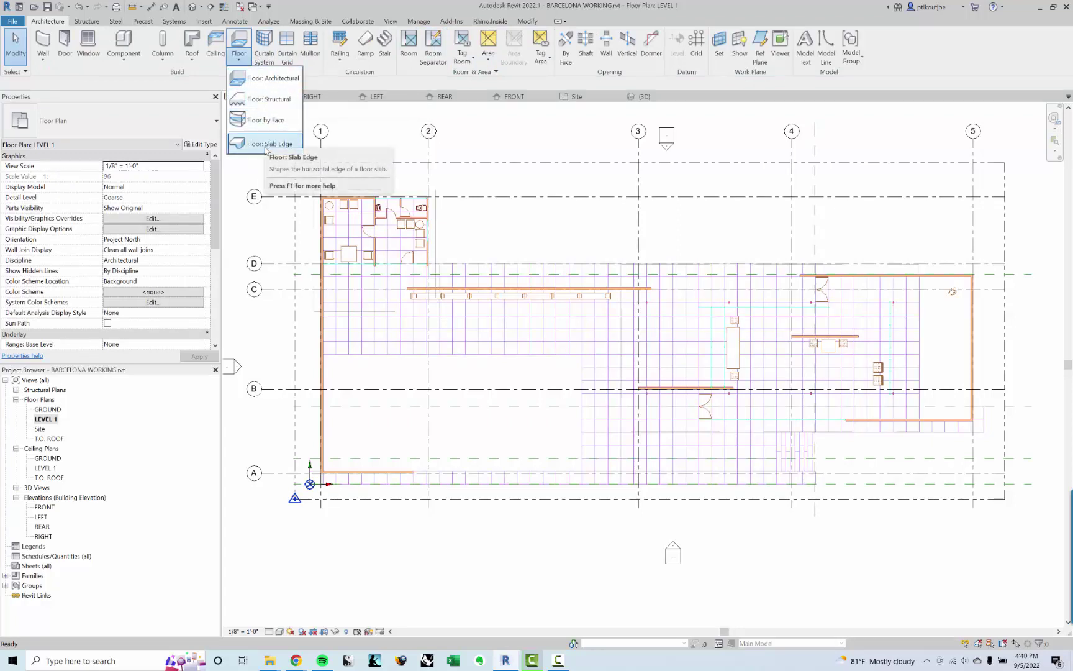
left_click(273, 78)
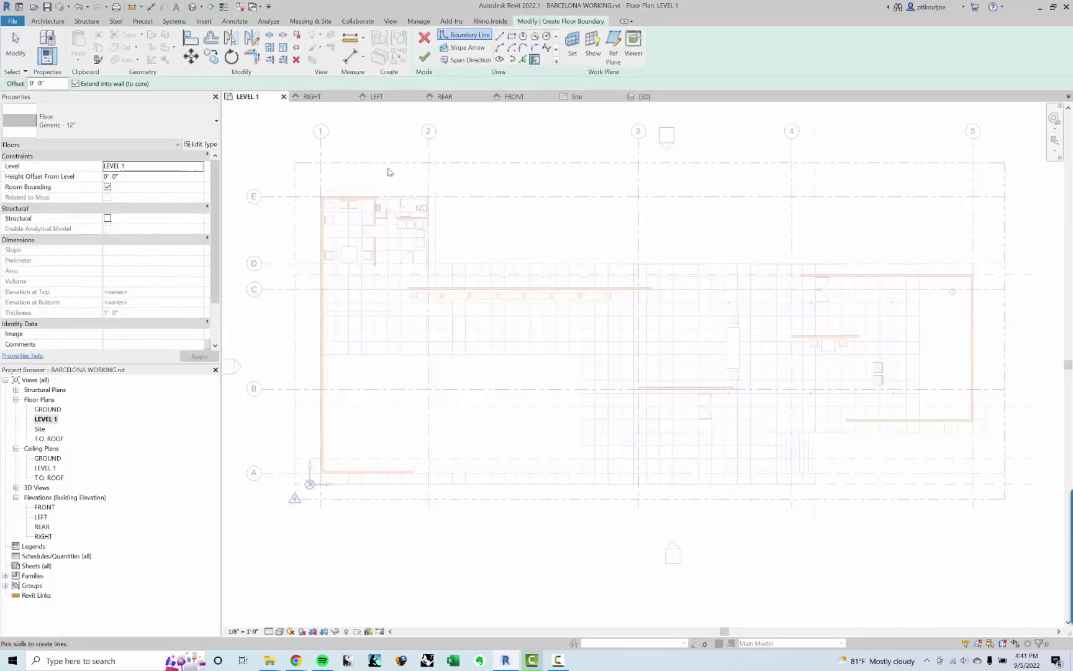
scroll(392, 287, "up", 1)
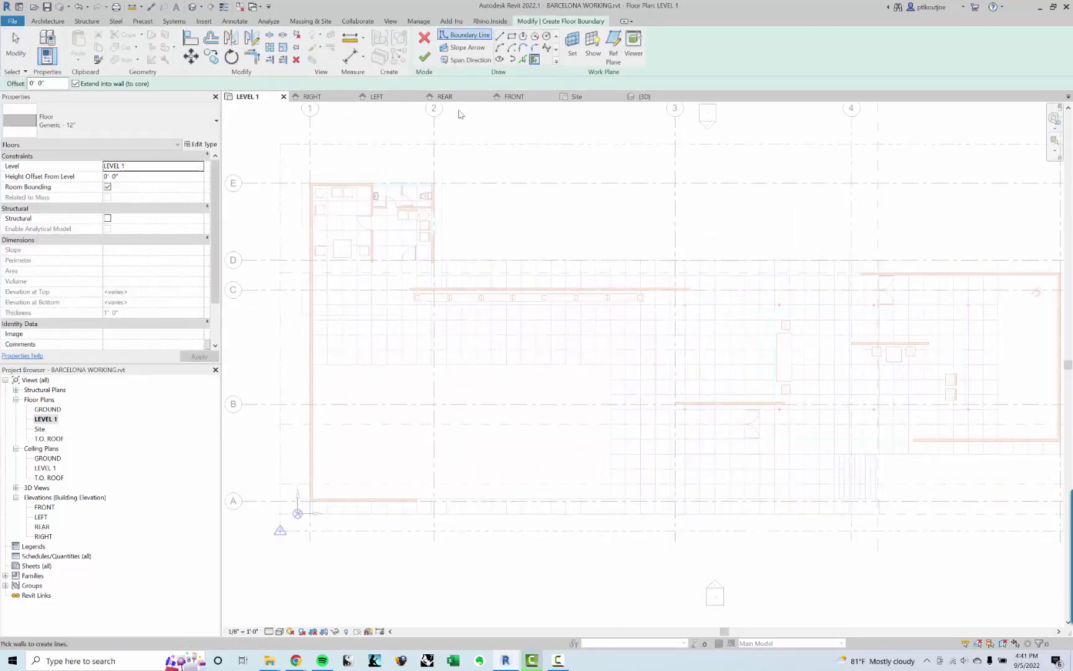
left_click(500, 36)
scroll(323, 175, "up", 2)
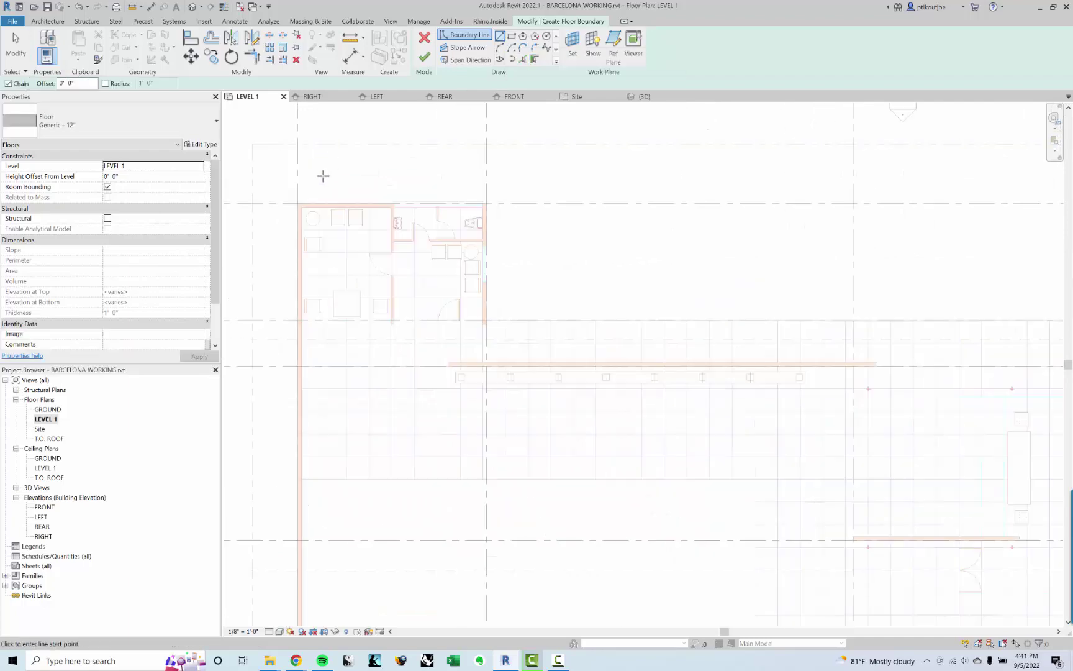
left_click(299, 203)
scroll(447, 190, "up", 2)
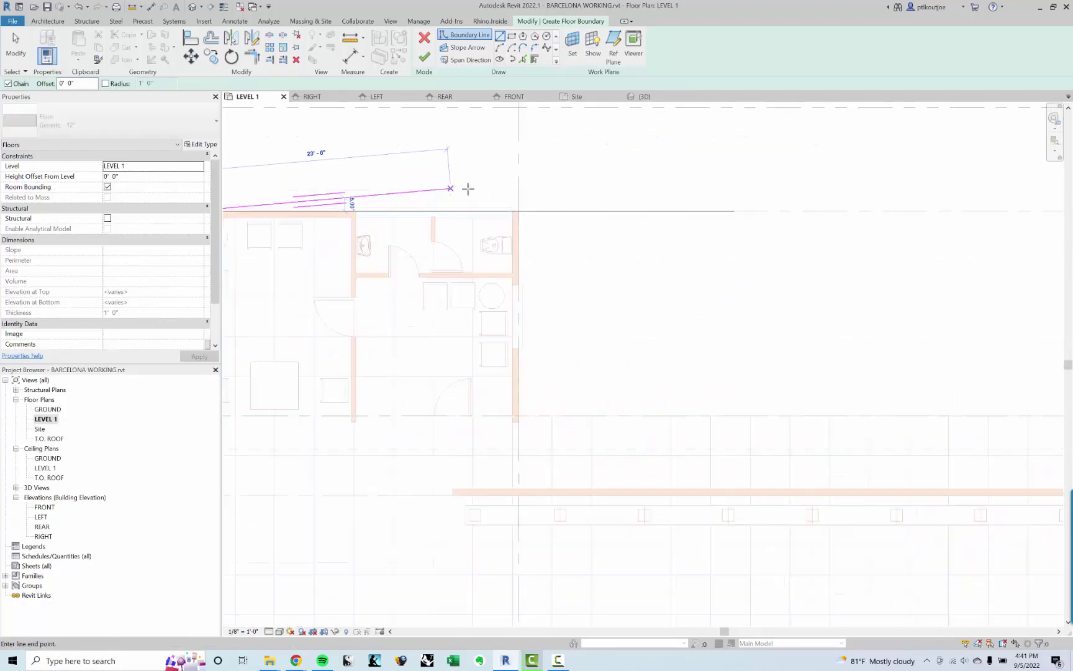
left_click(554, 221)
middle_click_drag(720, 443, 687, 264)
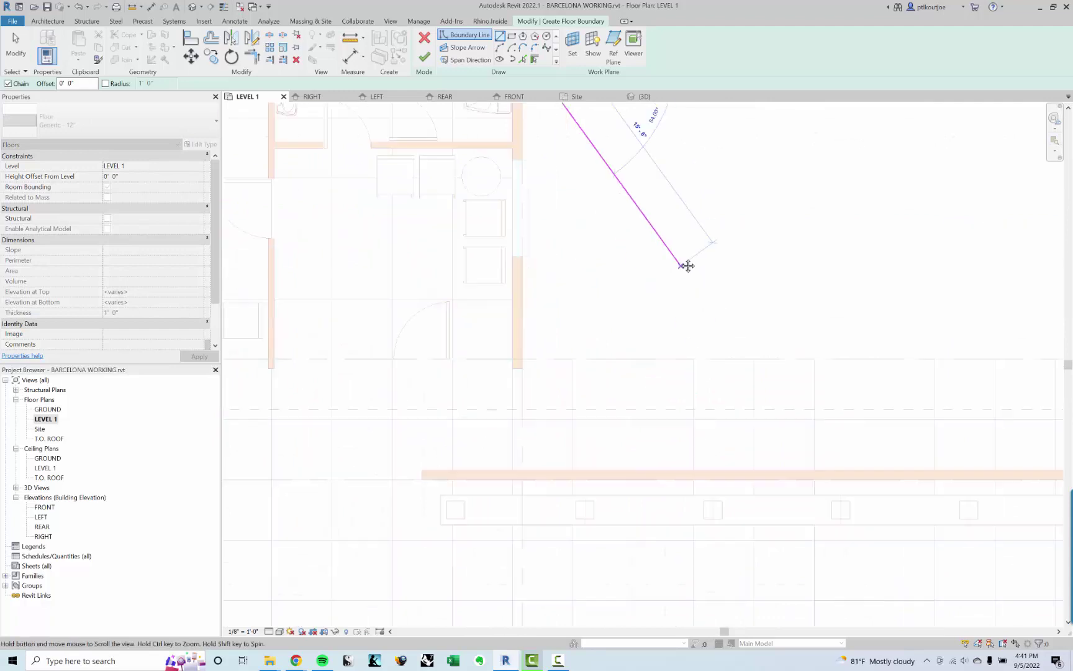
middle_click_drag(617, 314, 588, 253)
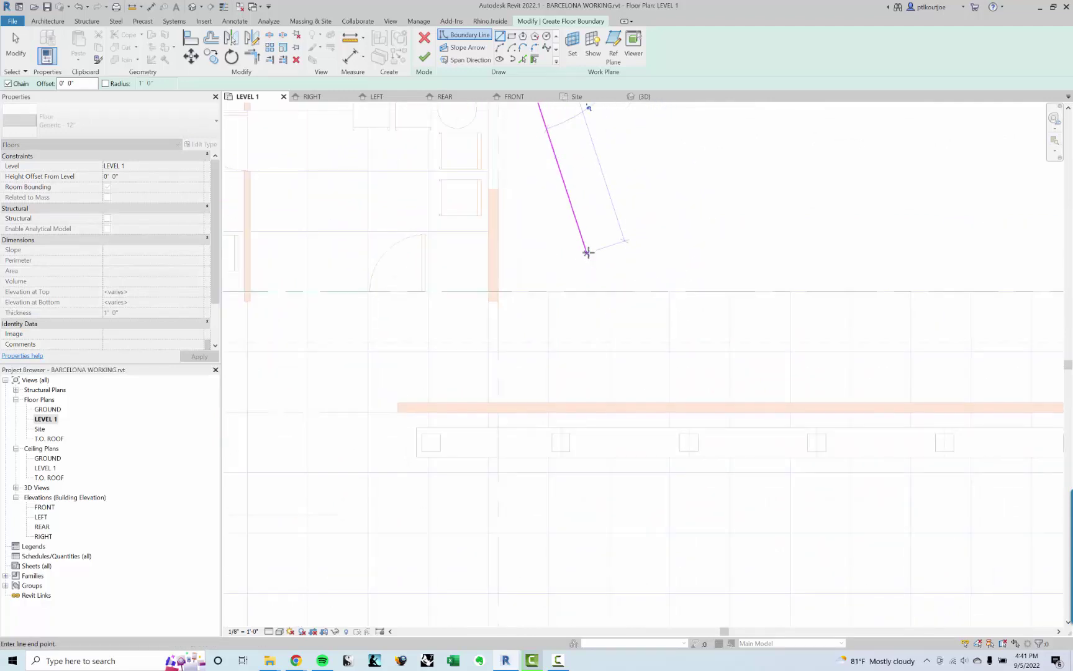
left_click(500, 291)
Continue the floor boundary along grid D to just past grid 4, down to the pavilion's rear wall, and along it to the grid 5 corner
scroll(842, 235, "down", 2)
middle_click_drag(843, 235, 463, 218)
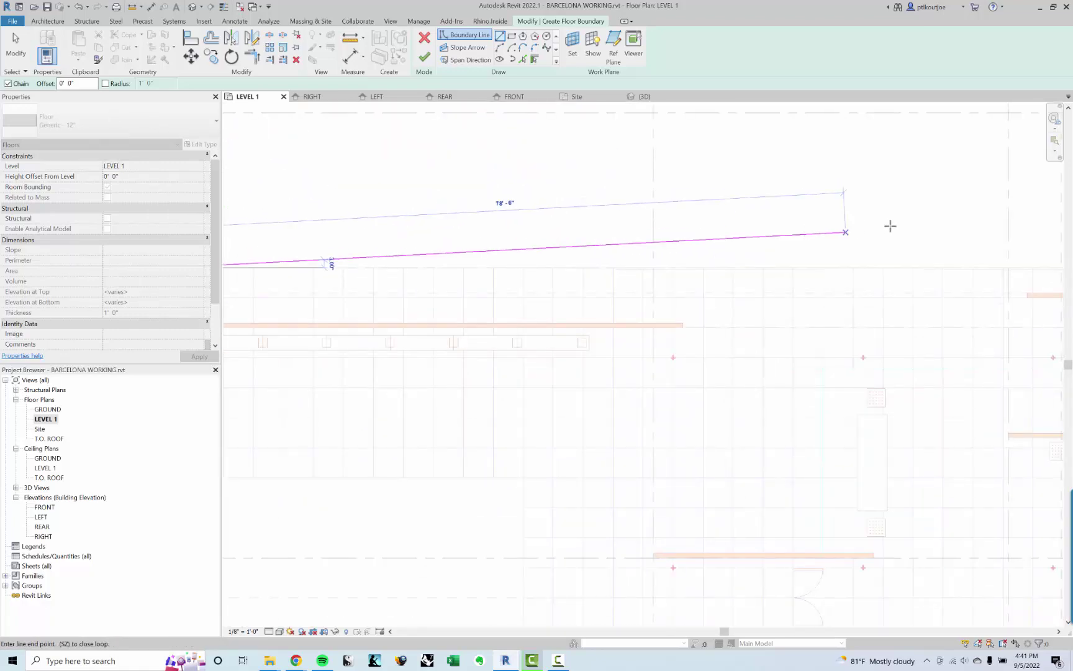
middle_click_drag(809, 233, 615, 228)
scroll(615, 229, "up", 4)
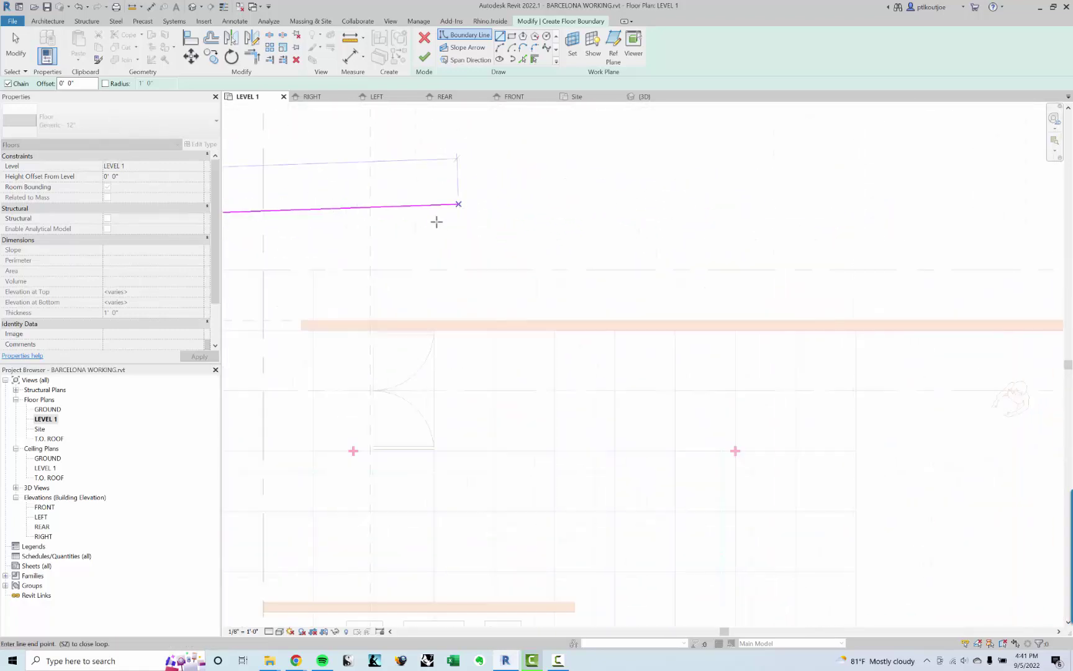
left_click(373, 270)
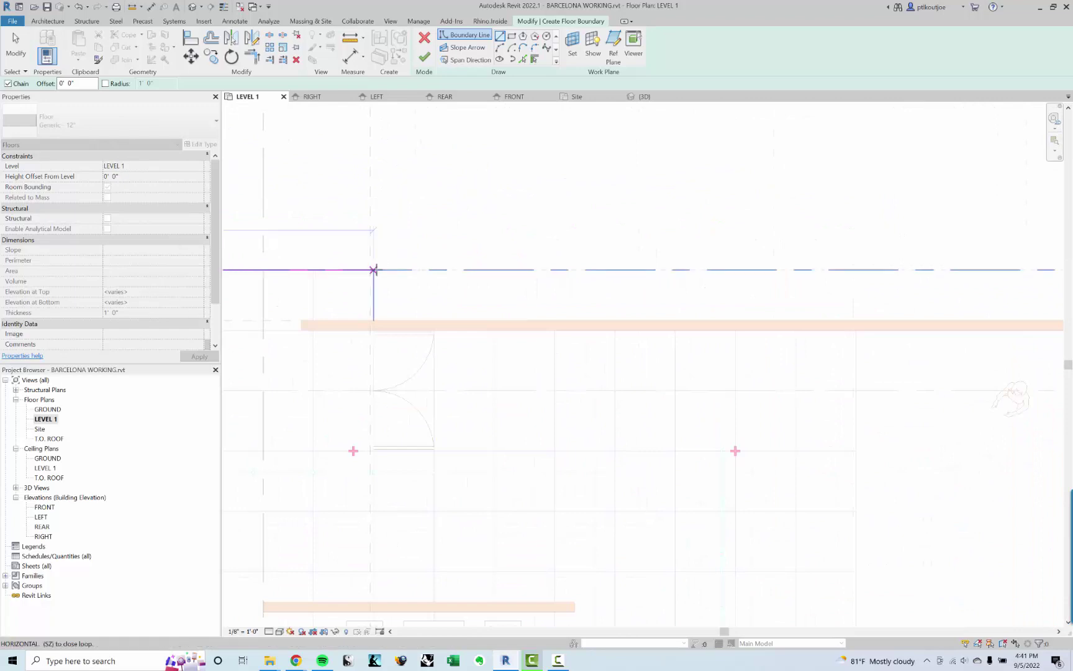
left_click(373, 319)
middle_click_drag(810, 249, 772, 213)
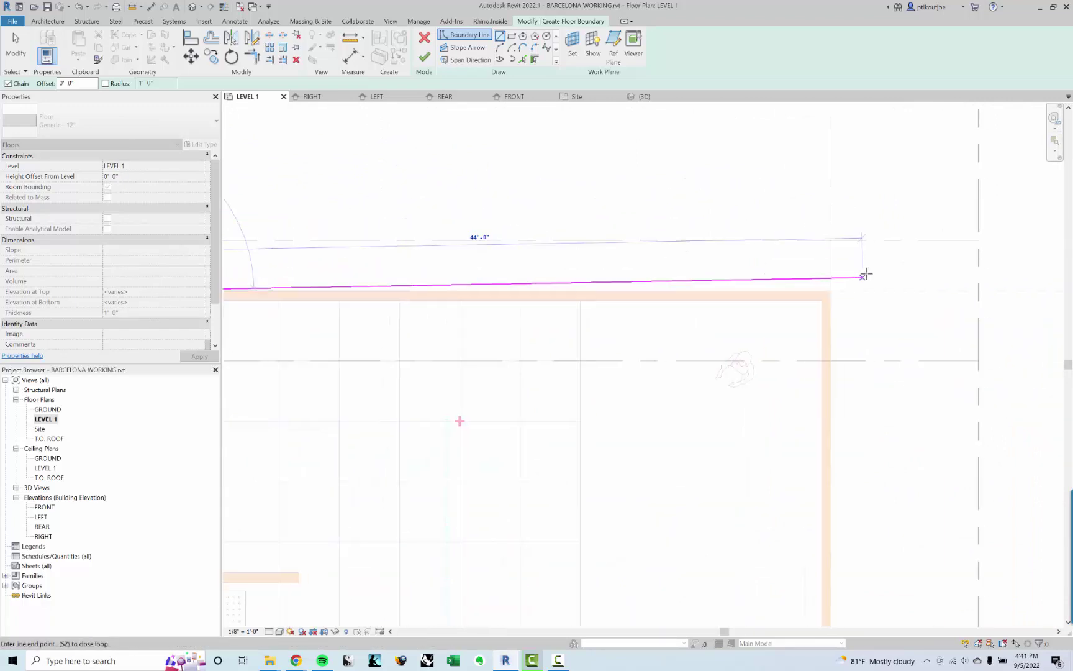
left_click(821, 297)
Run the floor boundary down the outer face of the grid 5 wall, out to the paving edge and down to the paving's front corner
scroll(863, 261, "down", 3)
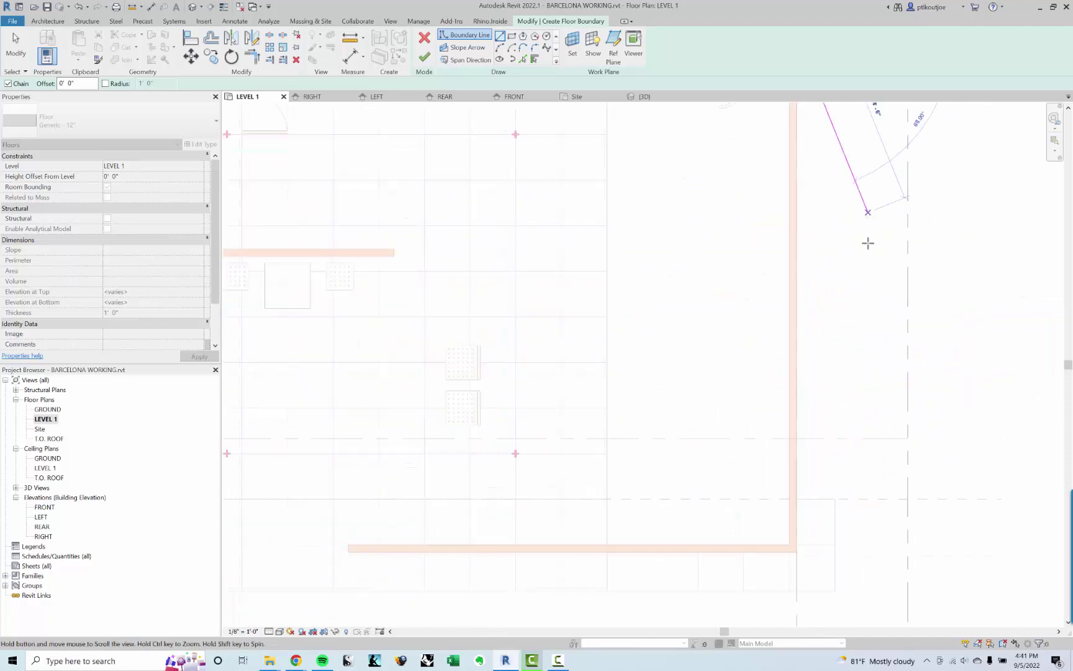
scroll(855, 426, "up", 2)
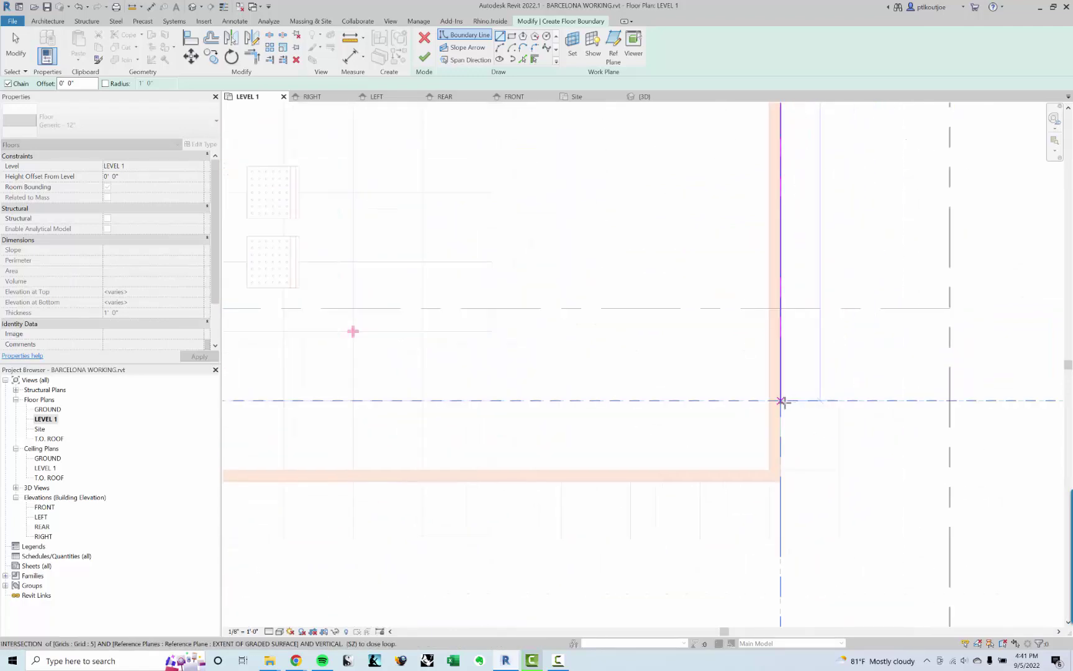
left_click(838, 396)
left_click(838, 400)
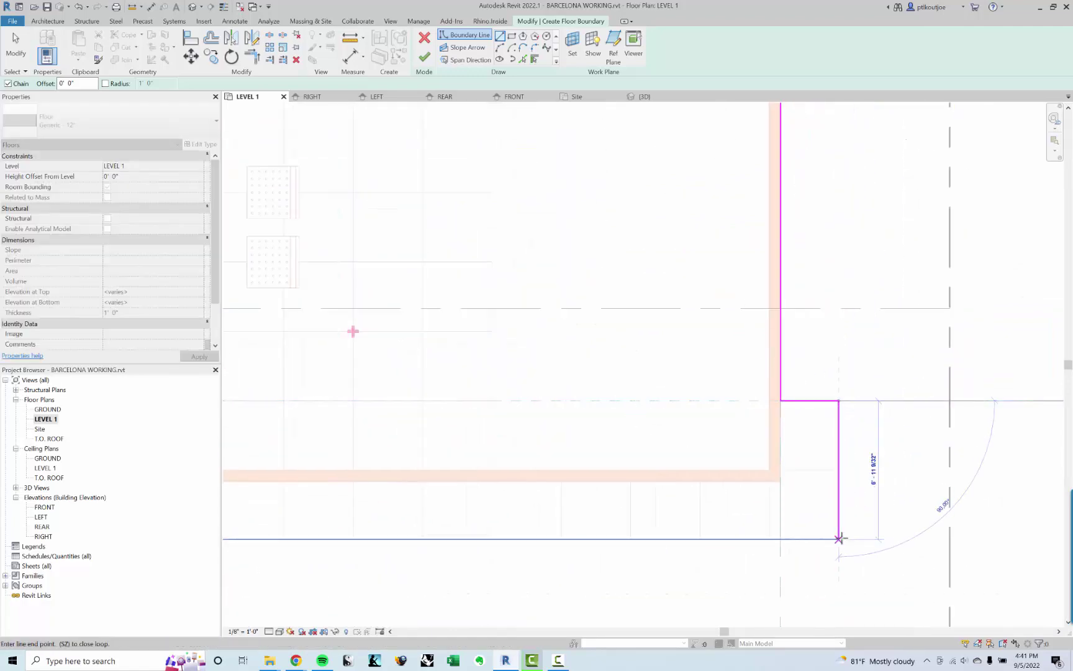
left_click(840, 538)
Continue the floor boundary along the paving edge and around the stair opening near grid 4, ending on the podium's front face
scroll(820, 442, "down", 2)
middle_click_drag(447, 514, 793, 357)
scroll(522, 385, "up", 3)
middle_click_drag(371, 339, 578, 271)
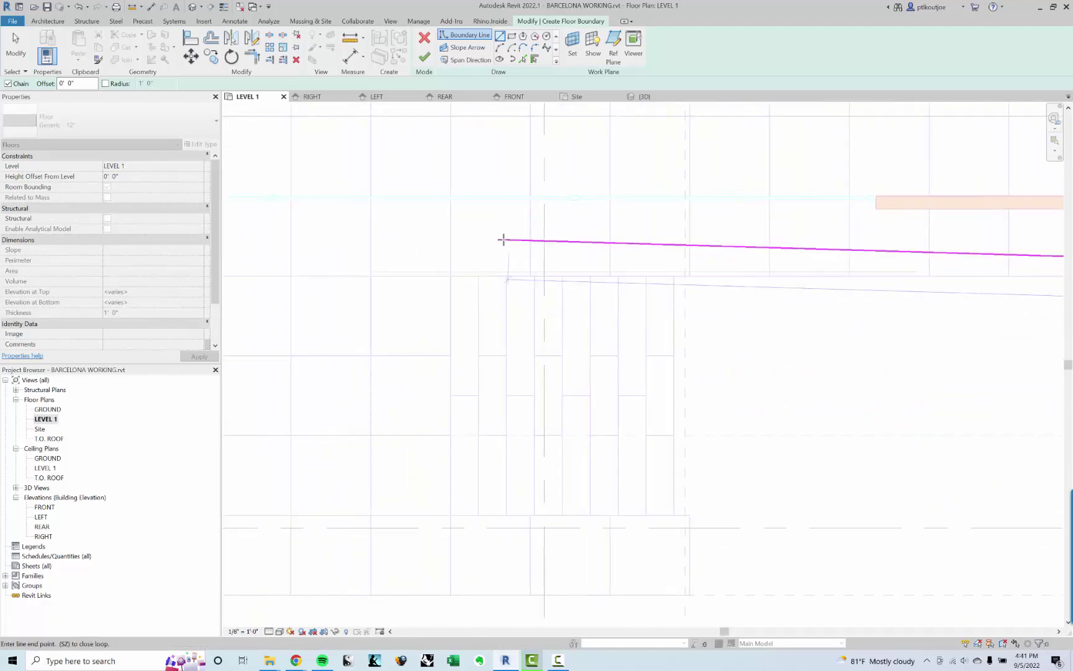
left_click(451, 275)
left_click(451, 515)
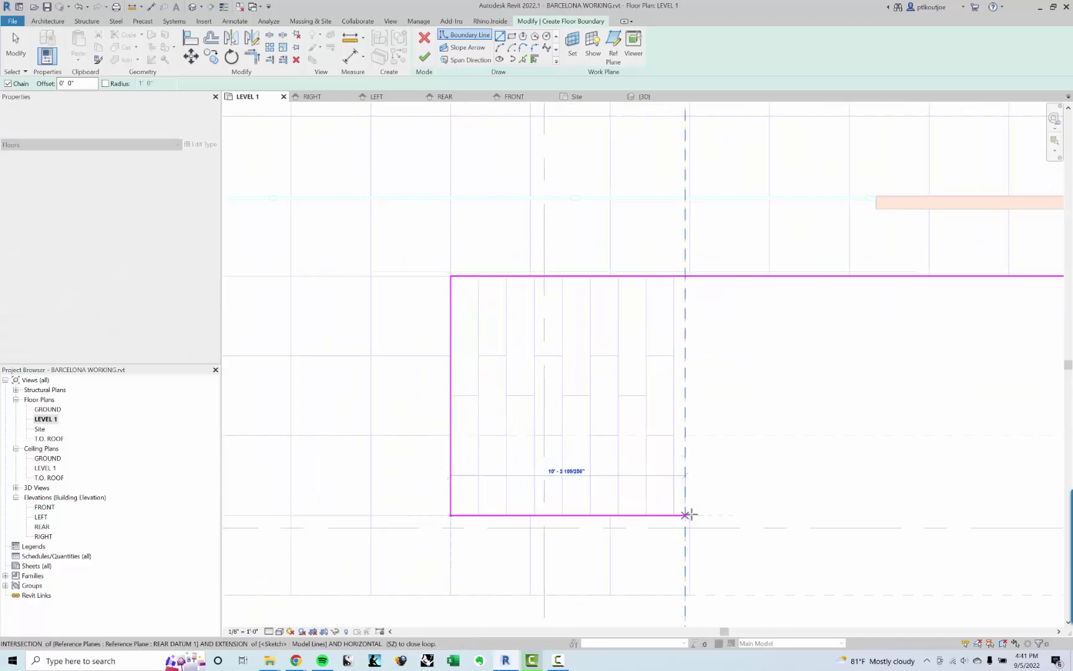
left_click(693, 515)
scroll(726, 472, "down", 2)
left_click(709, 527)
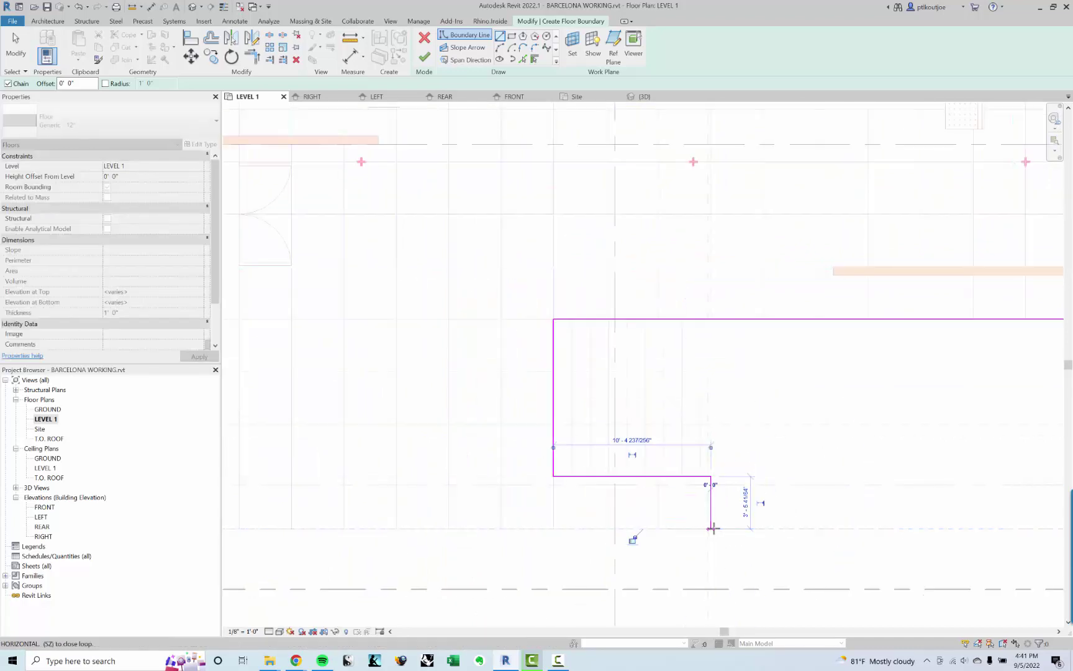
Continue the floor boundary along the podium's front face past grid 1, up to the reference plane beyond grid A and across to grid 1
scroll(732, 381, "down", 2)
middle_click_drag(310, 345, 693, 274)
middle_click_drag(311, 289, 951, 304)
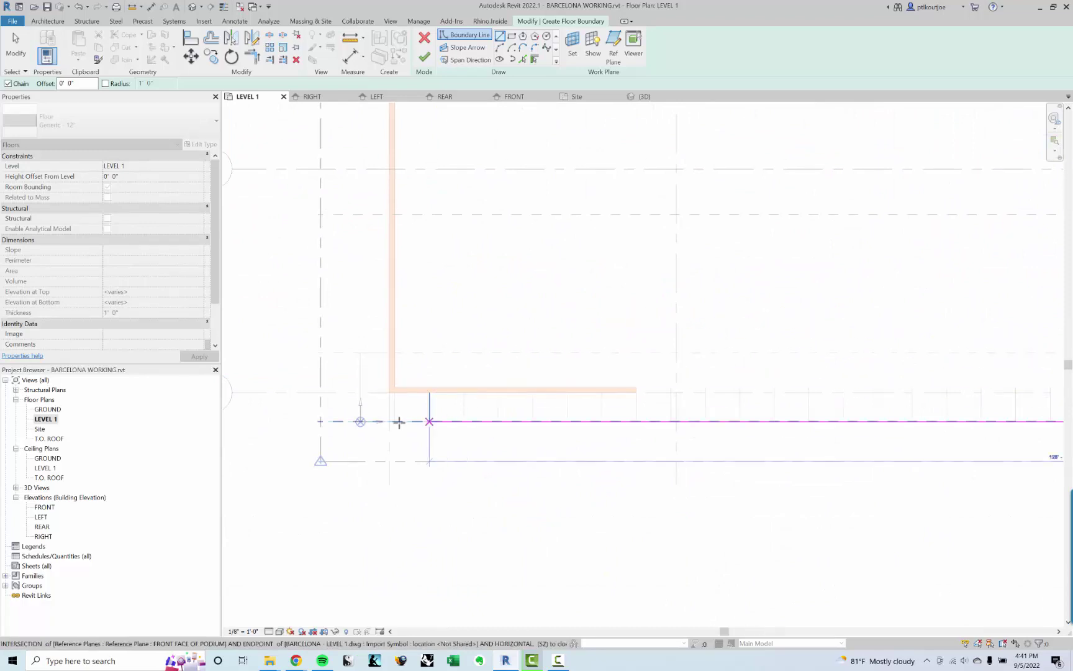
scroll(391, 421, "up", 1)
left_click(348, 419)
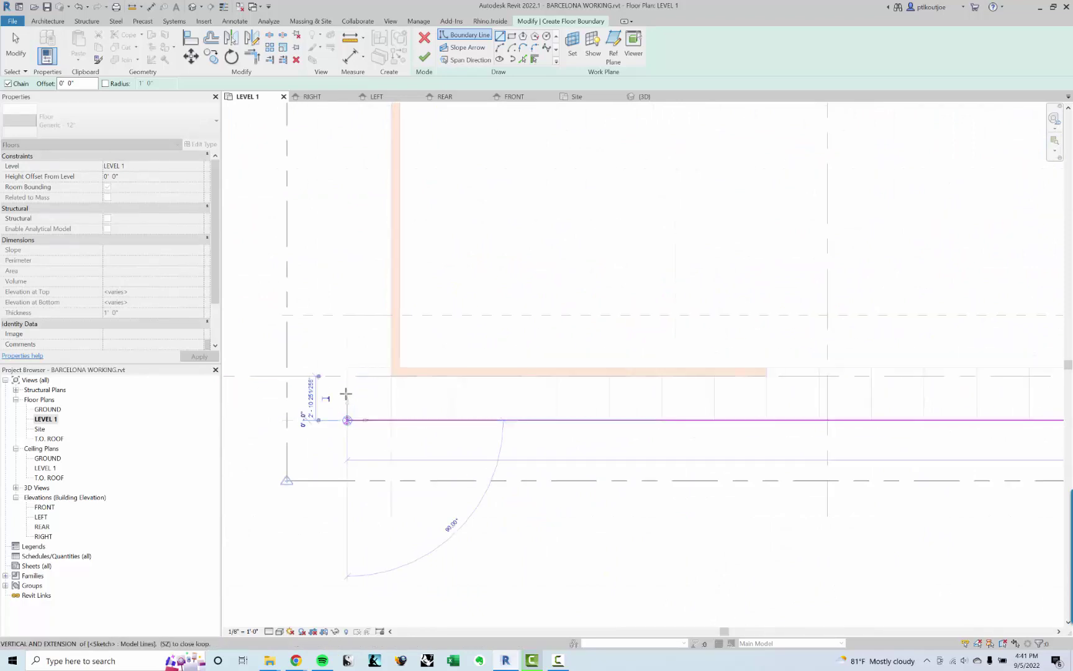
left_click(347, 315)
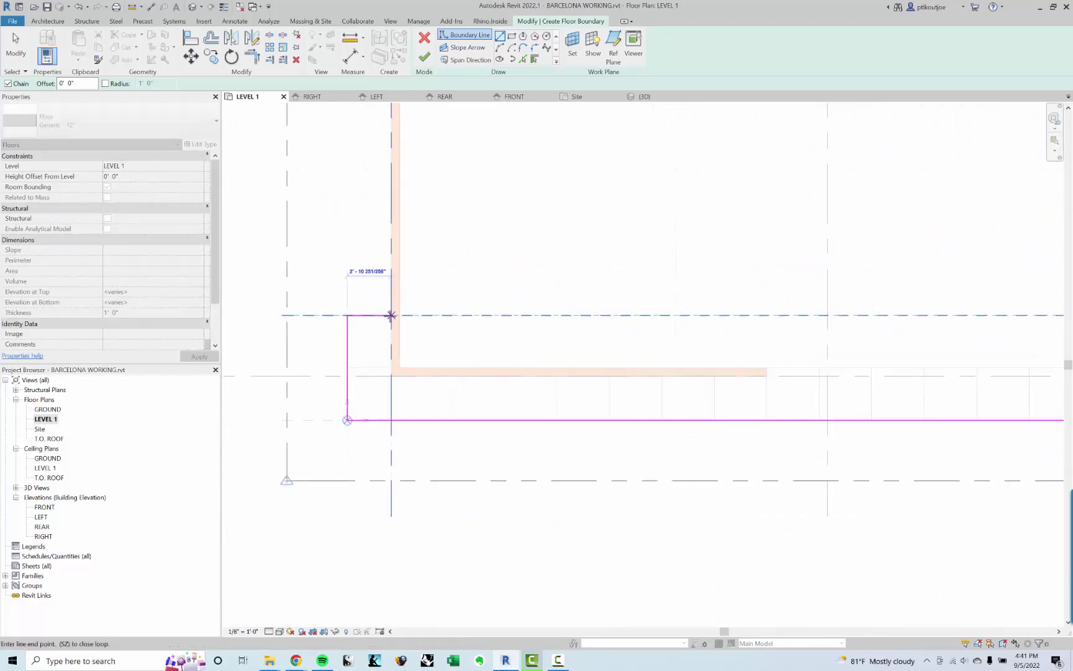
Close the floor boundary along the outer face of the grid 1 wall up to grid E and finish the floor
scroll(390, 314, "down", 2)
middle_click_drag(448, 233, 553, 384)
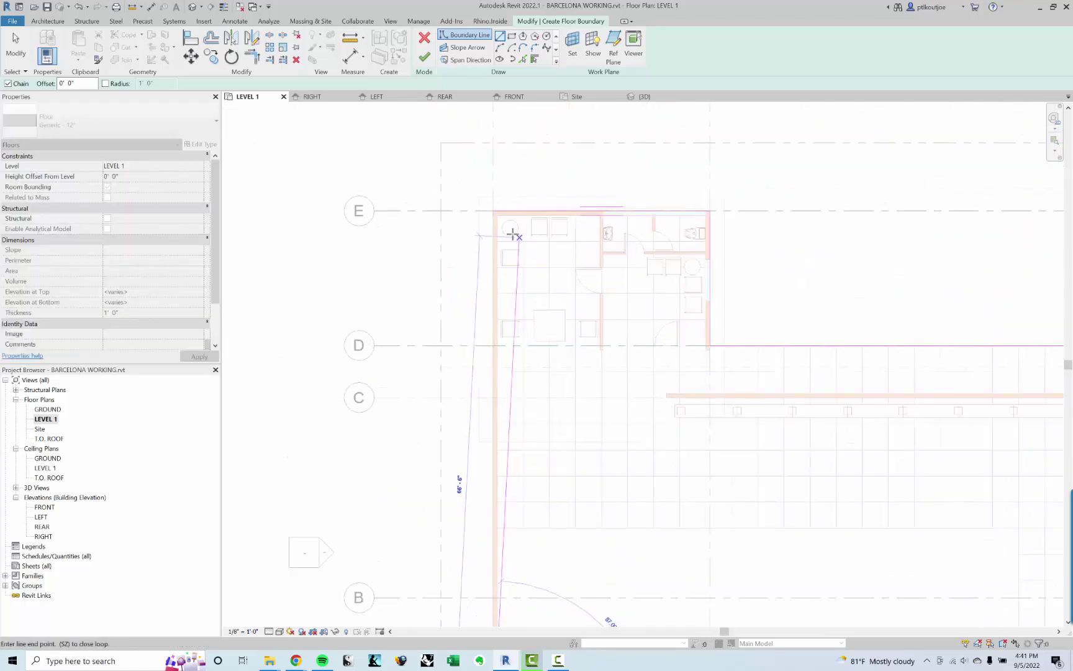
scroll(510, 232, "up", 2)
left_click(478, 192)
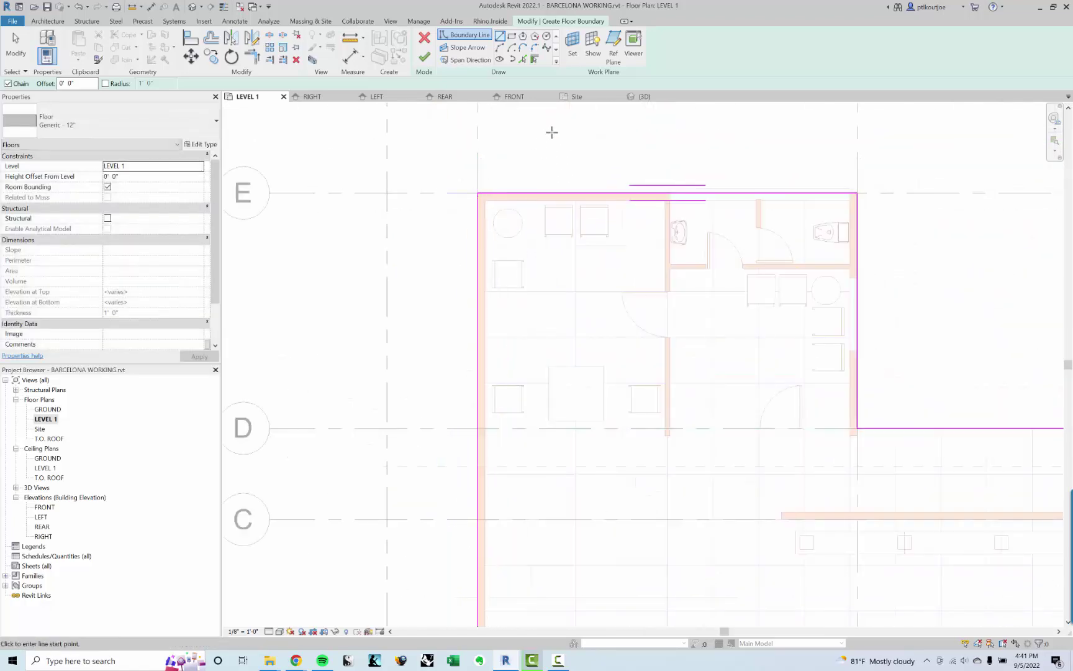
left_click(424, 57)
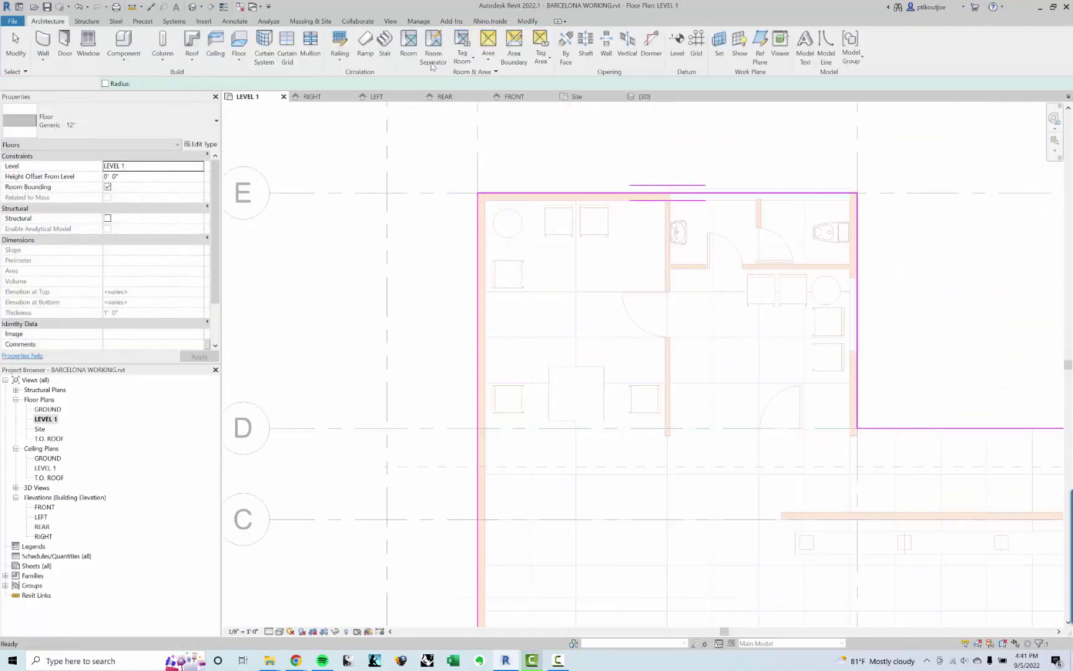
middle_click_drag(601, 125, 520, 125)
left_click(526, 126)
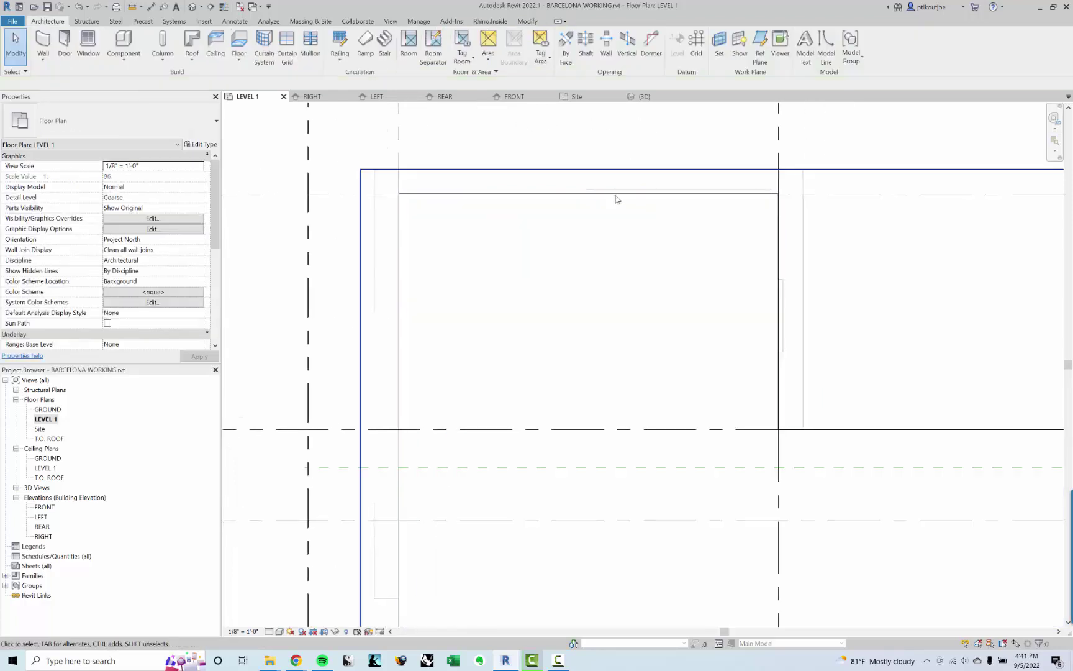
Inspect the finished podium floor in the plan and in the default 3D view
left_click(617, 200)
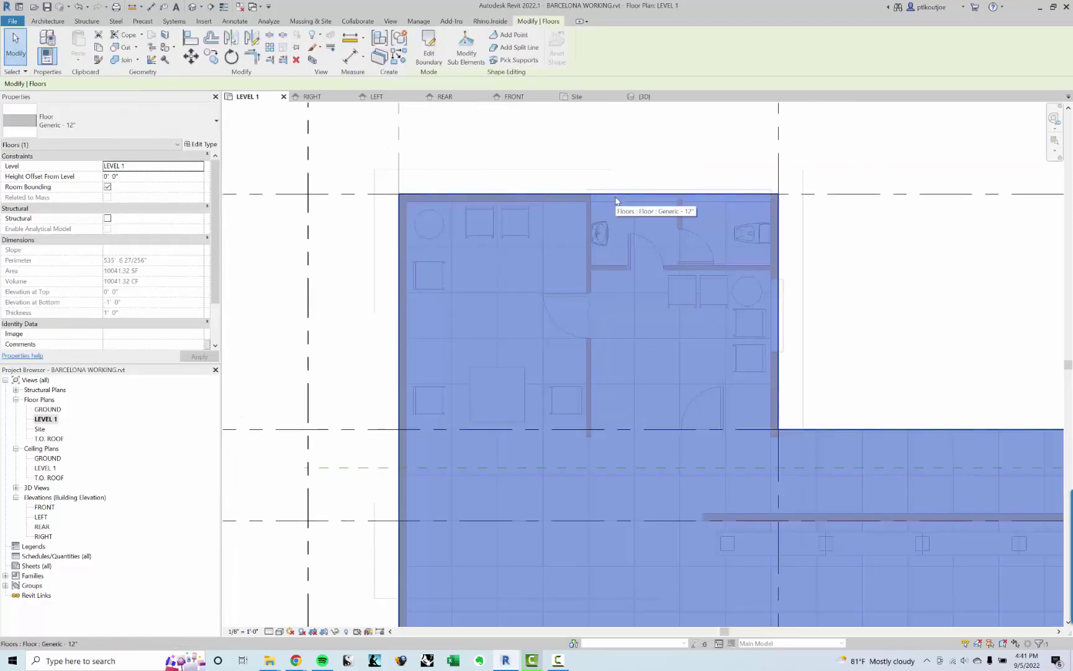
key("Escape")
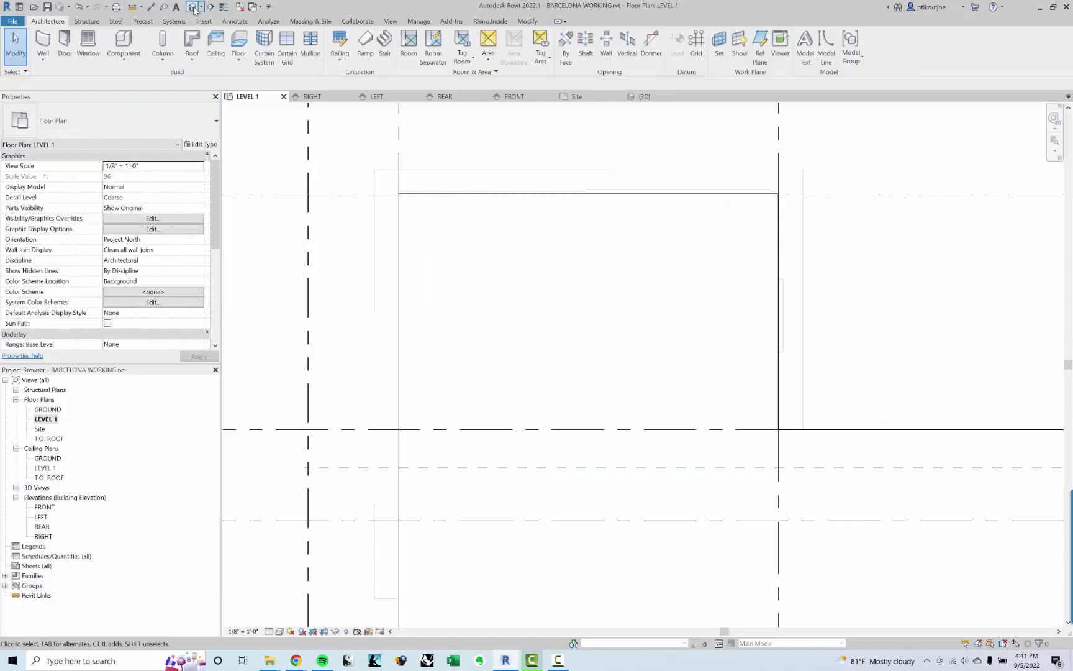
left_click(192, 6)
middle_click_drag(654, 338, 660, 376, "shift")
left_click(546, 368)
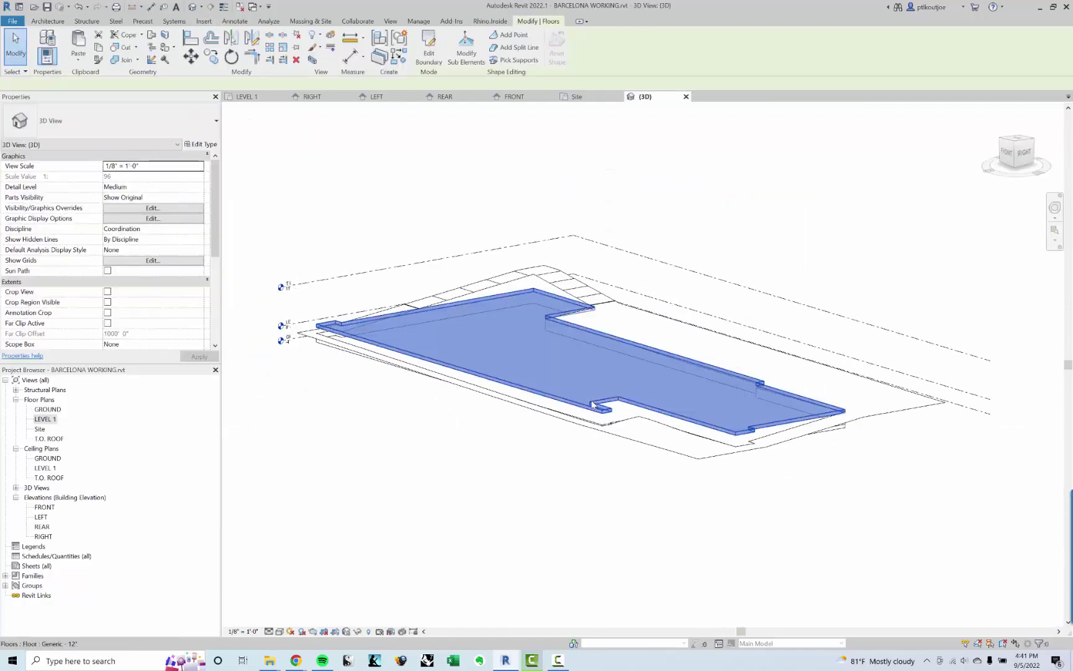
key("Escape")
scroll(534, 354, "up", 6)
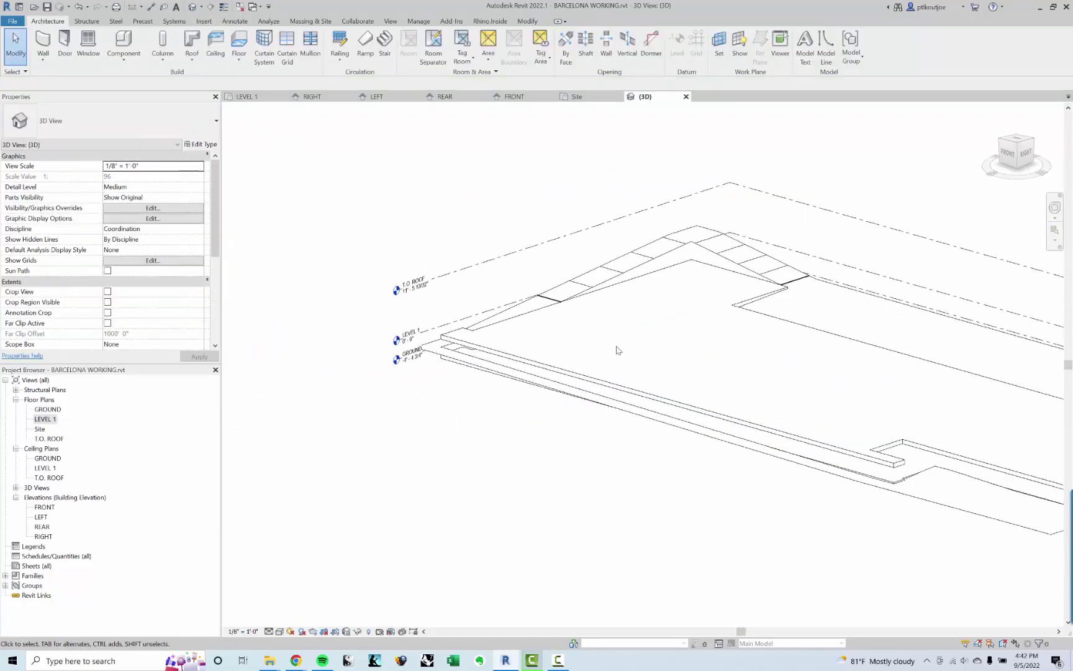
scroll(510, 342, "up", 1)
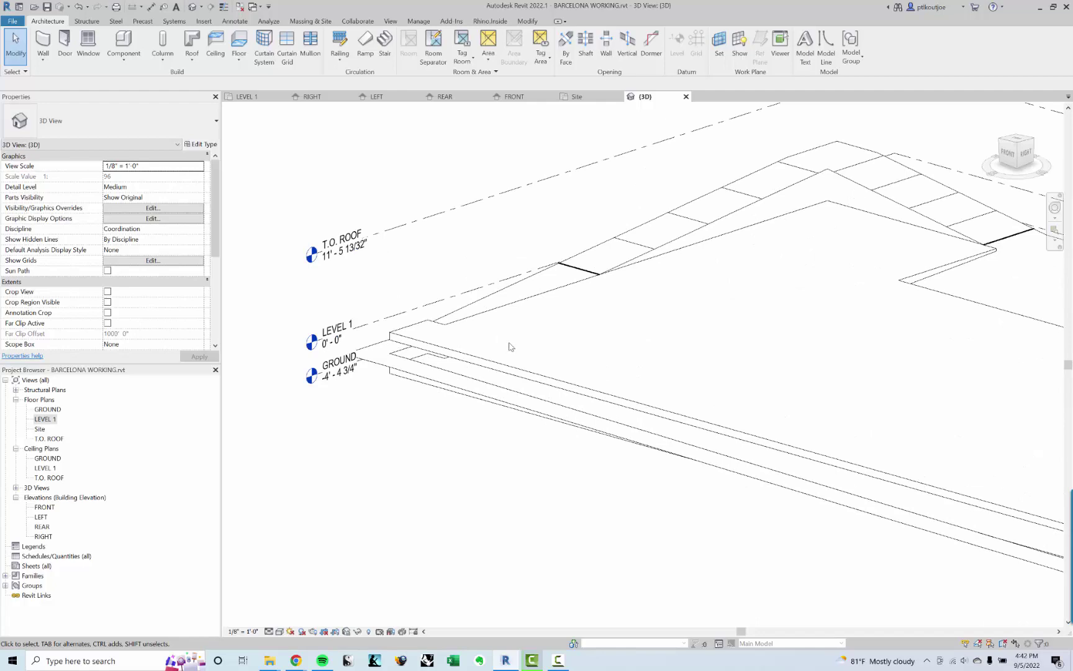
Review the available floor types for the podium floor without changing its type
left_click(508, 365)
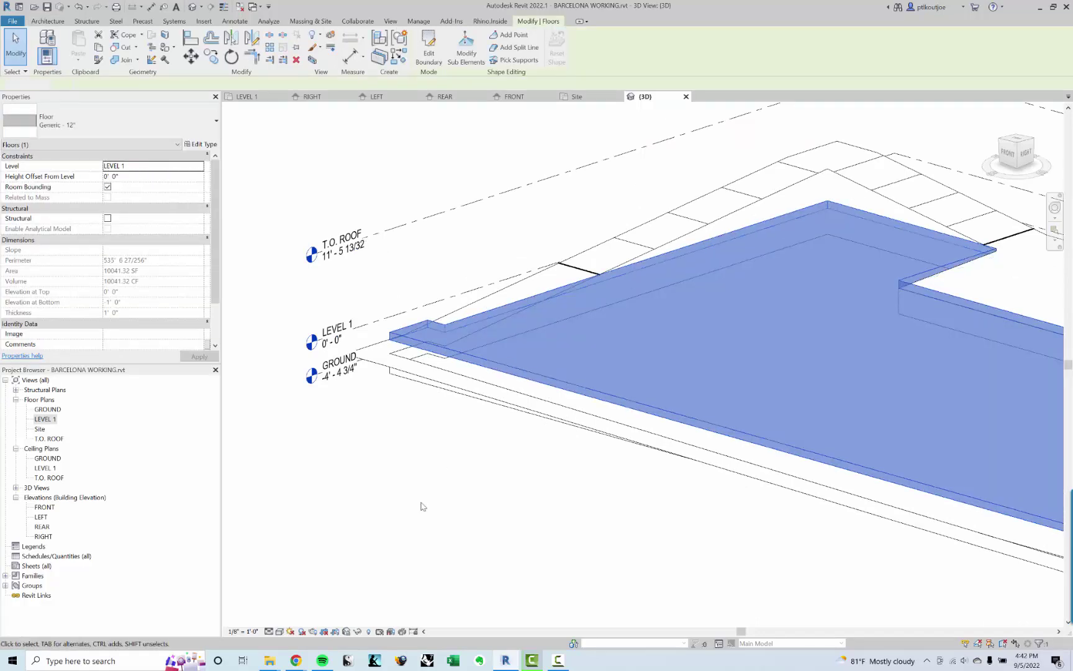
key("Escape")
left_click(424, 327)
left_click(167, 128)
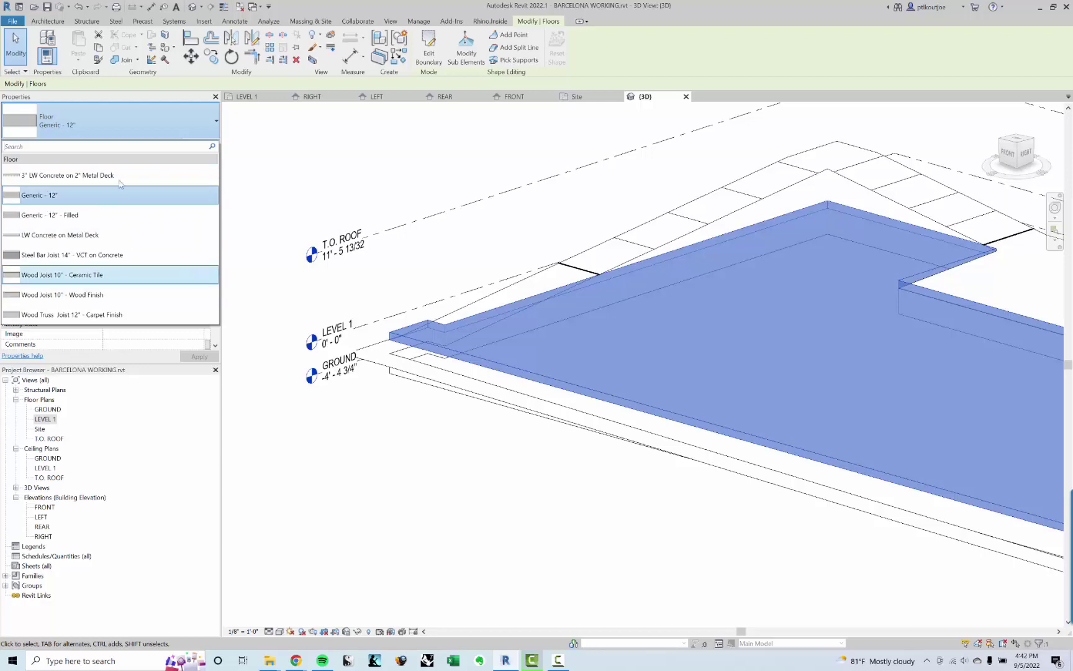
key("Escape")
key("Escape")
Review the type properties of the podium floor and leave them unchanged
left_click(495, 370)
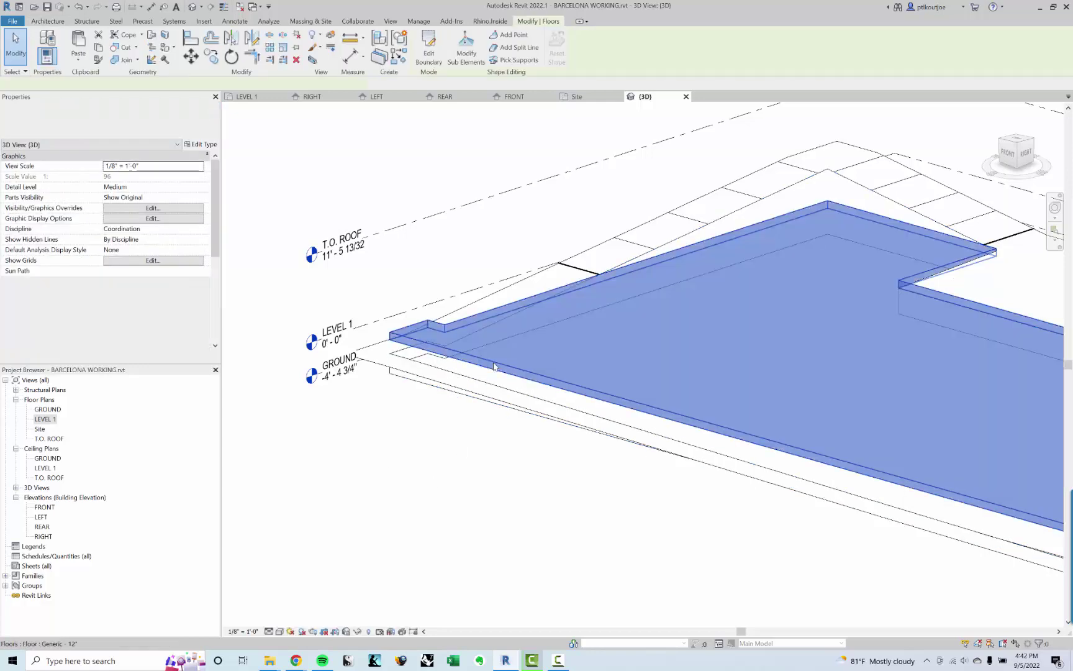
middle_click_drag(545, 320, 540, 337)
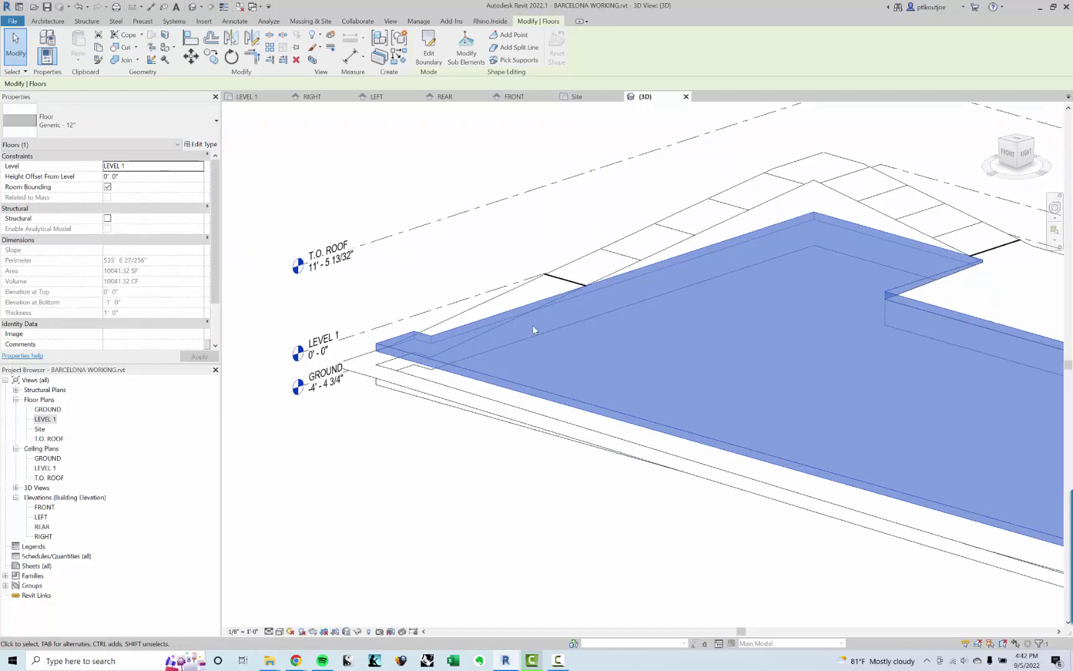
left_click(201, 145)
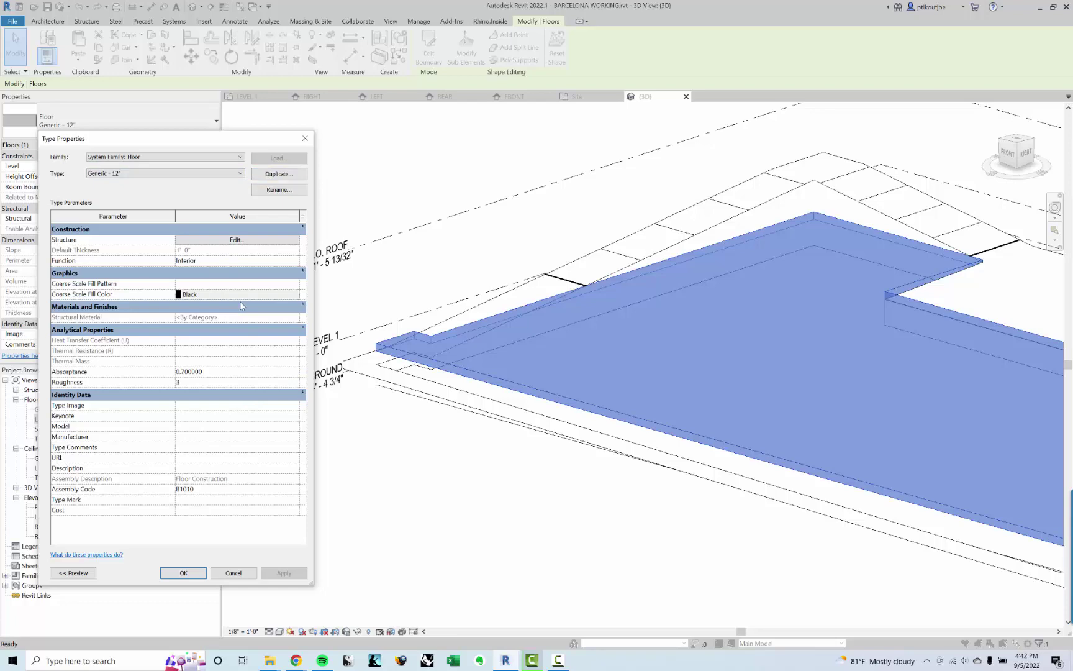
key("Escape")
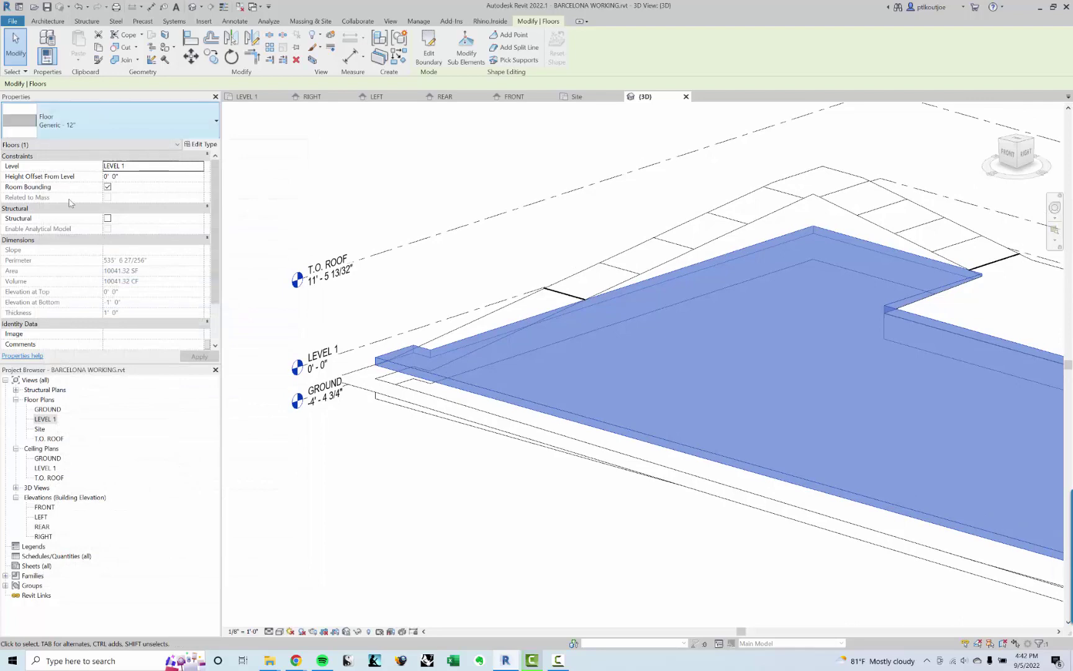
left_click(448, 343)
key("Escape")
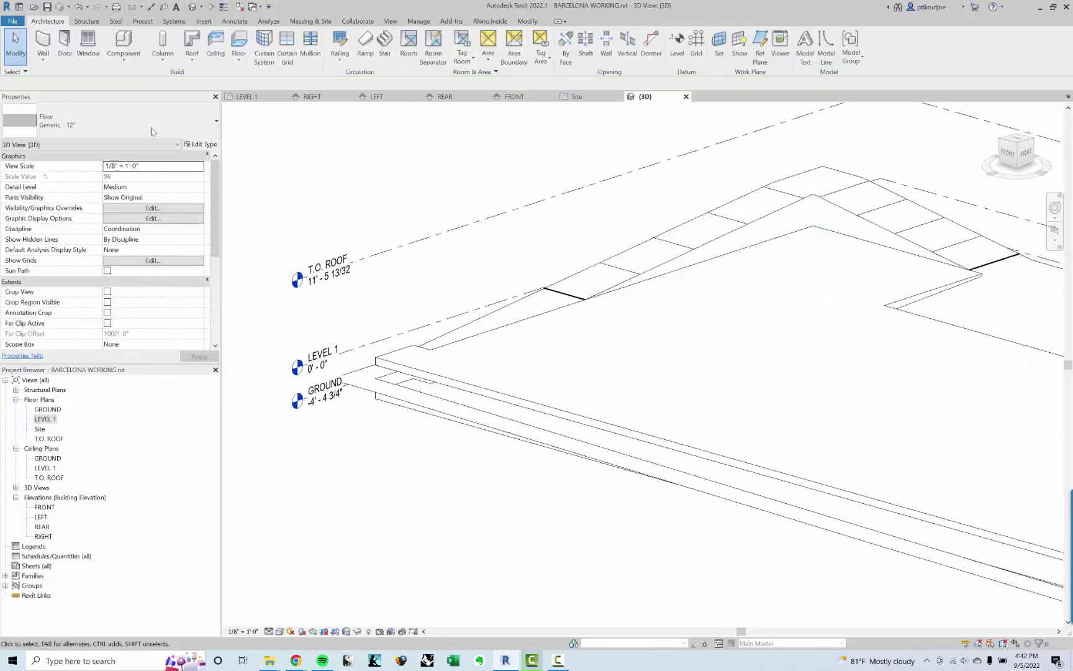
Examine the layer structure of the podium floor's Generic - 12" type
left_click(384, 360)
left_click(144, 125)
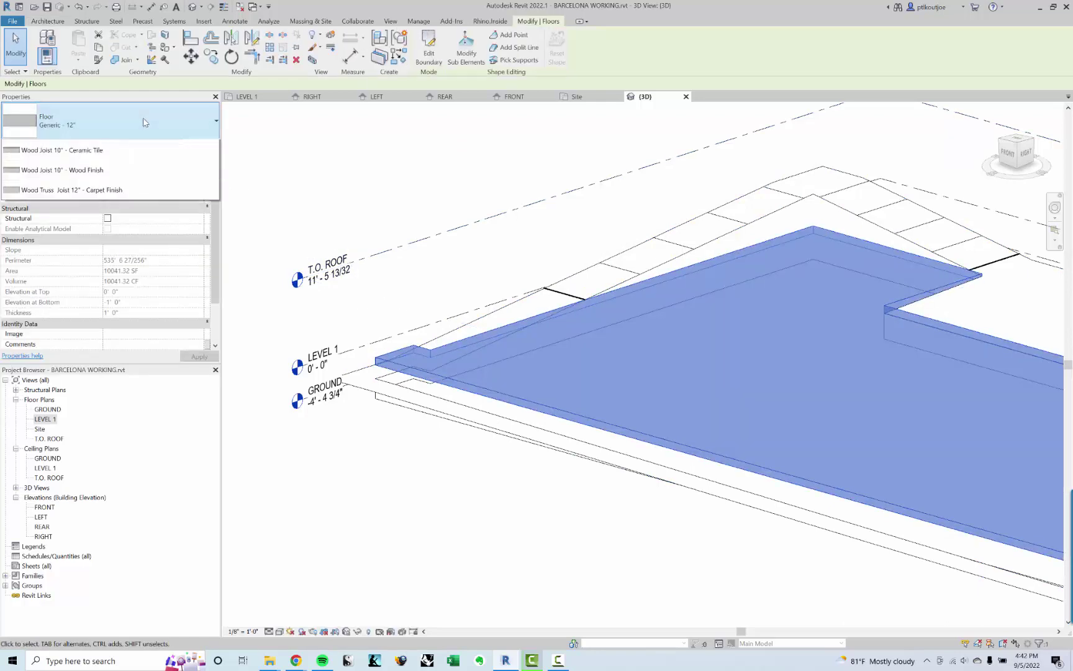
left_click(145, 197)
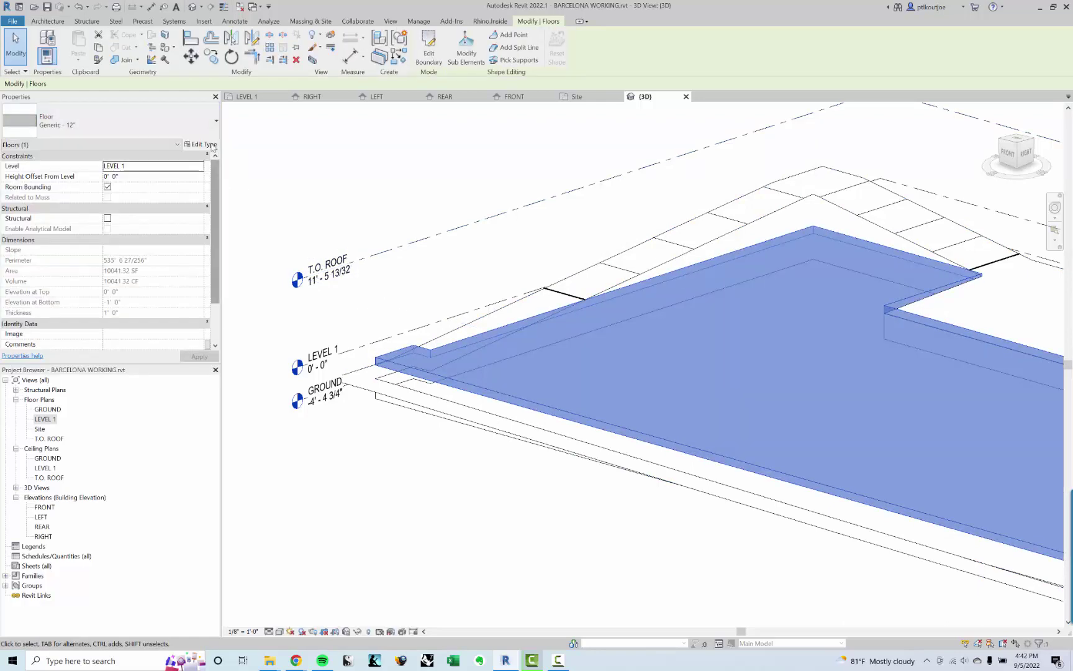
left_click(199, 145)
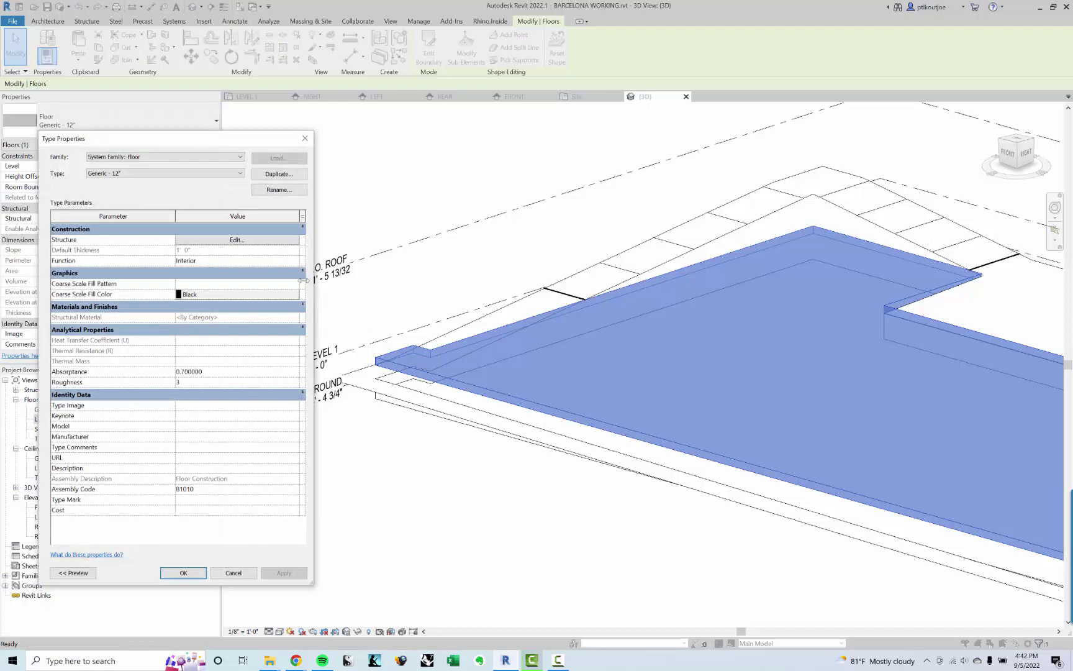
left_click(211, 240)
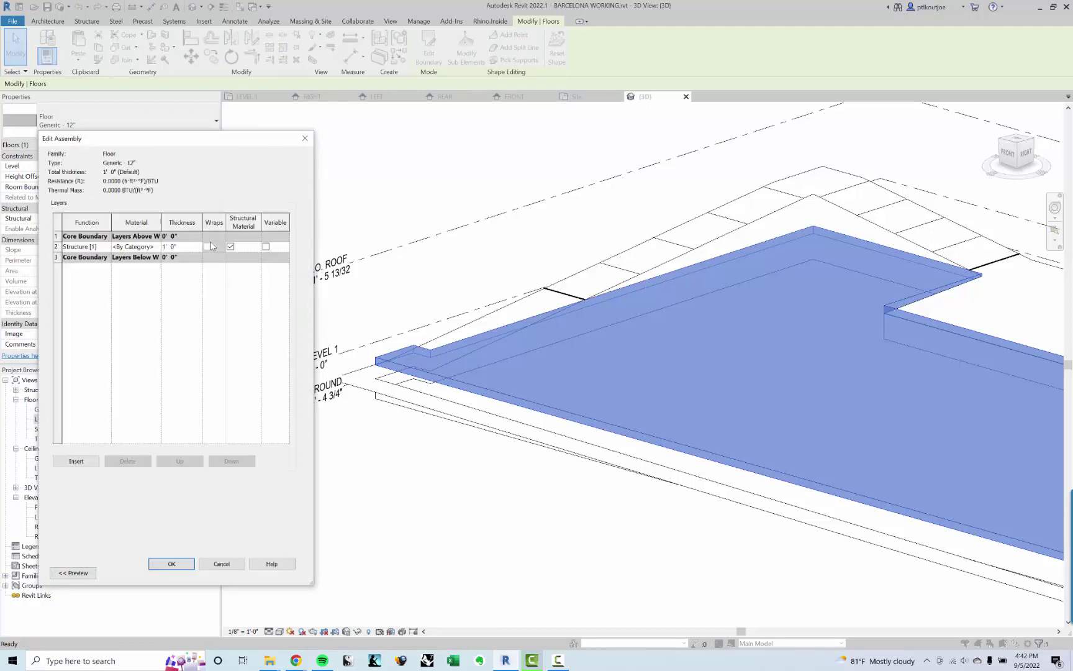
key("Escape")
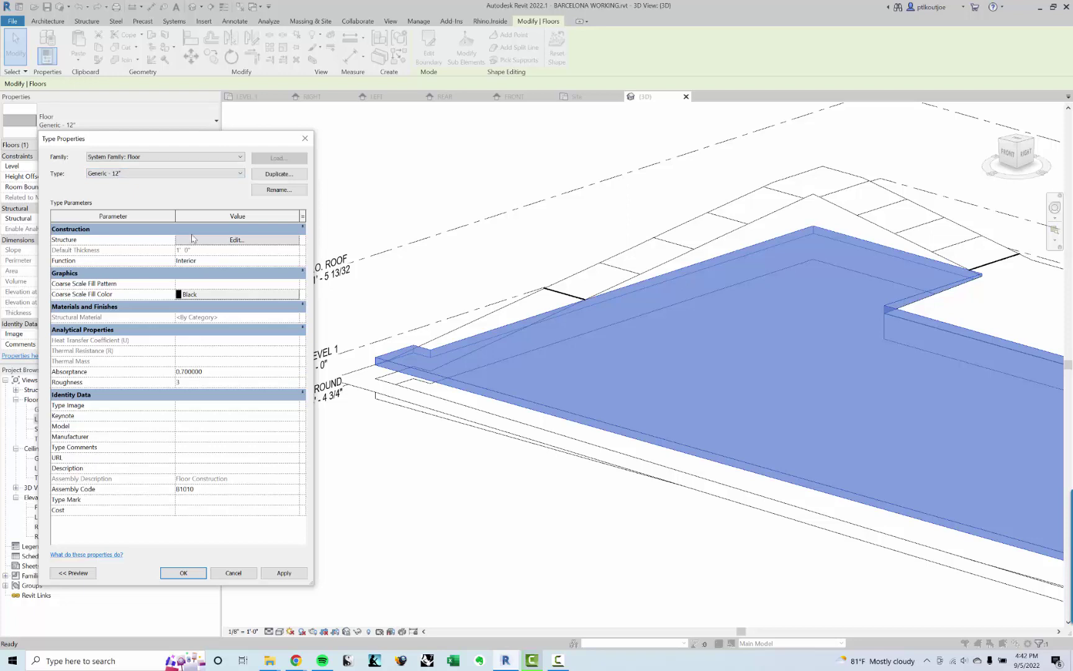
Duplicate the Generic - 12" floor type under the name Generic - 4"
left_click(278, 174)
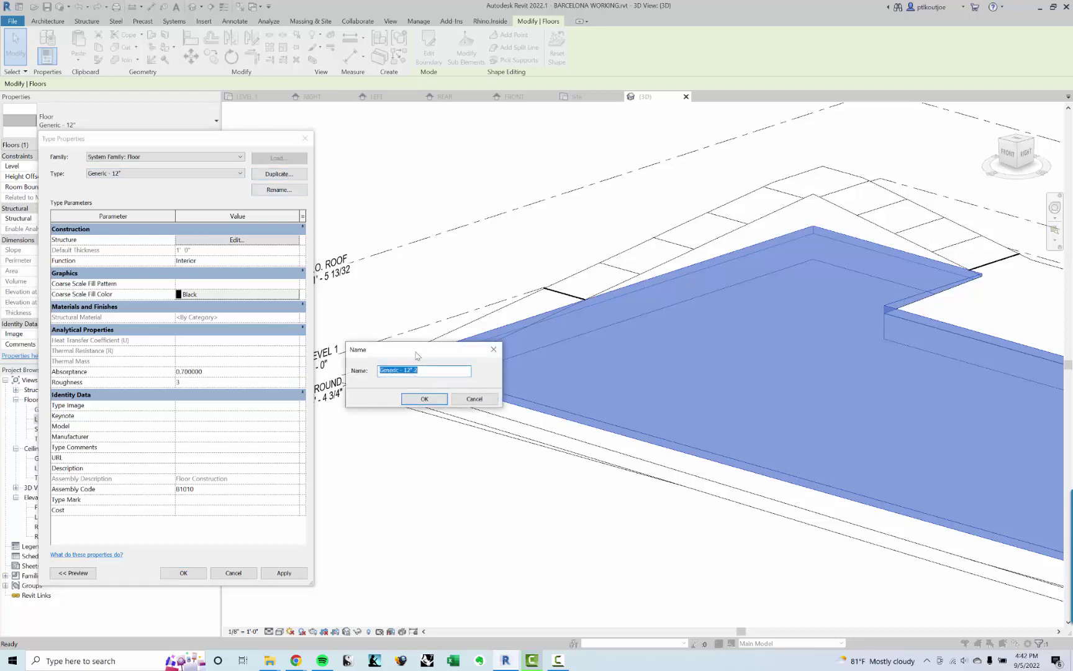
left_click(427, 369)
left_click(432, 396)
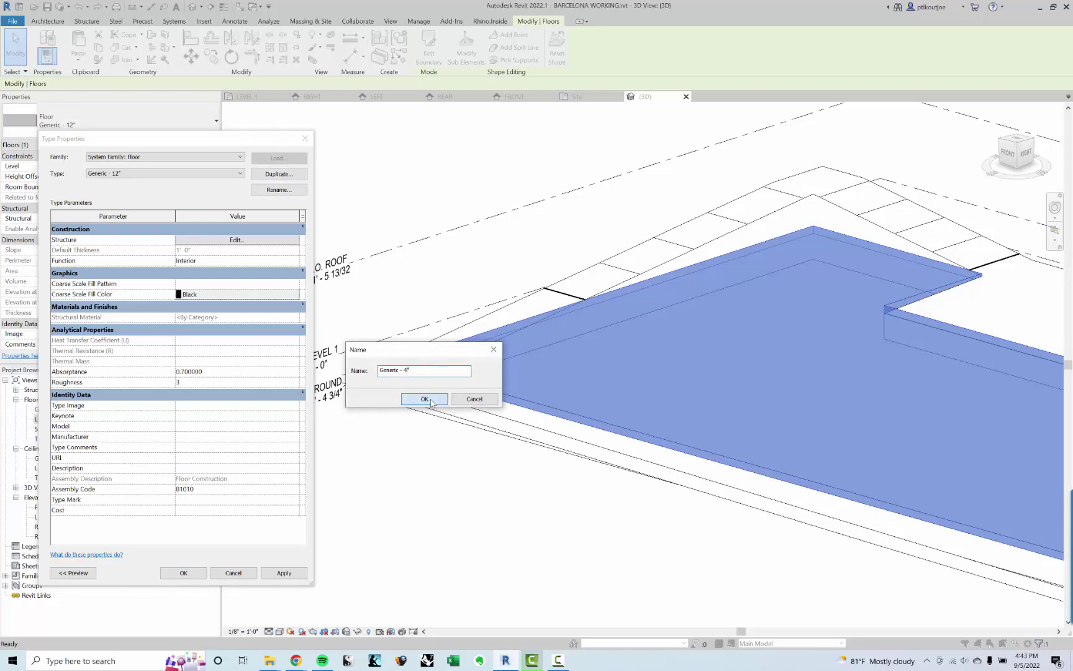
Set the structure layer of the Generic - 4" type to 4" thick and apply the type to the podium floor
left_click(217, 241)
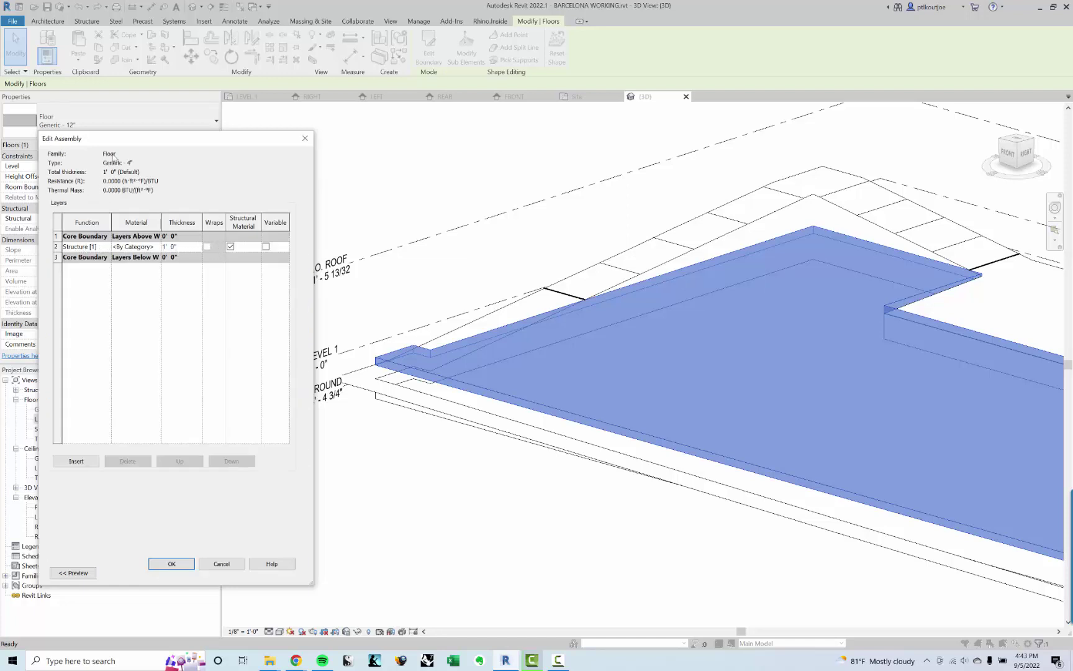
left_click(165, 247)
double_click(166, 247)
key("Tab")
left_click(185, 565)
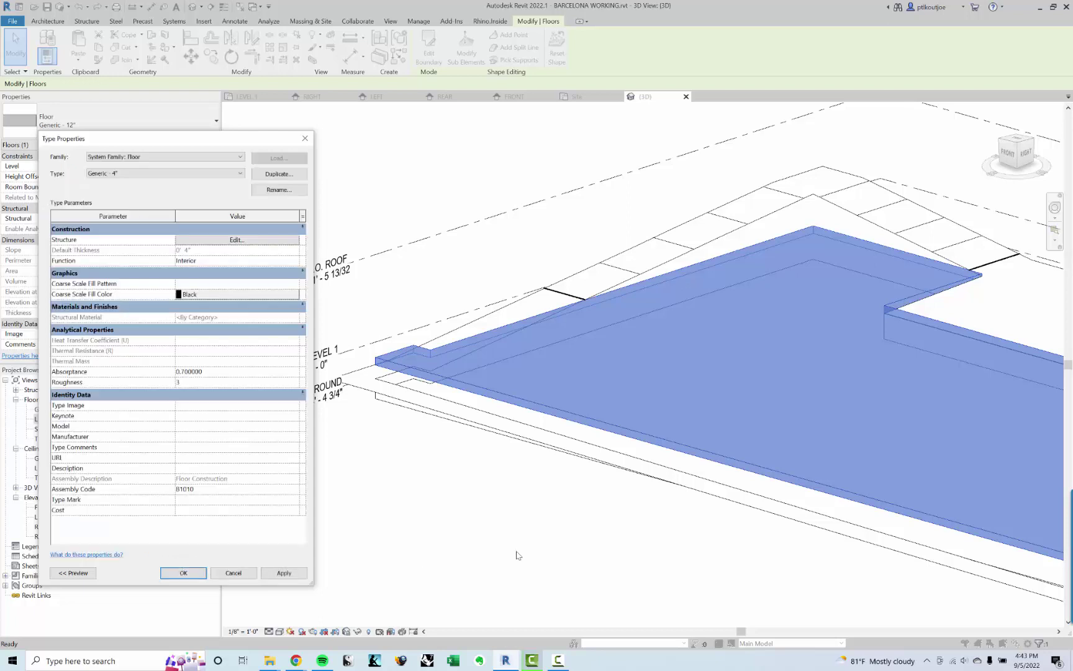
left_click(282, 572)
left_click(184, 573)
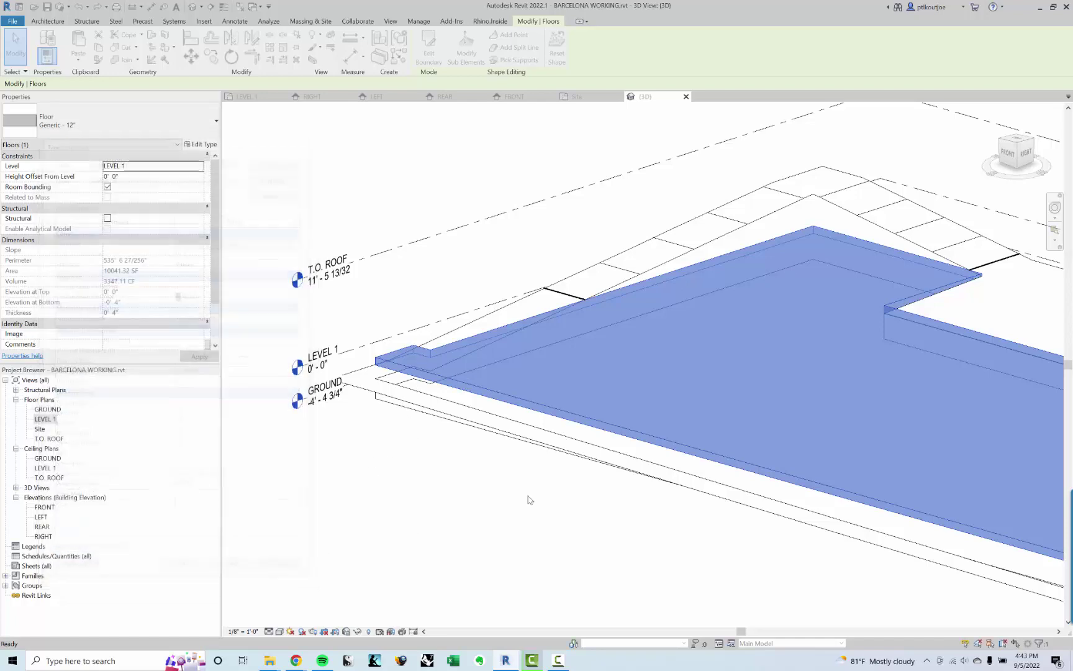
Examine the podium floor's edge and its position relative to Level 1 and Ground in 3D
left_click(522, 435)
left_click(521, 435)
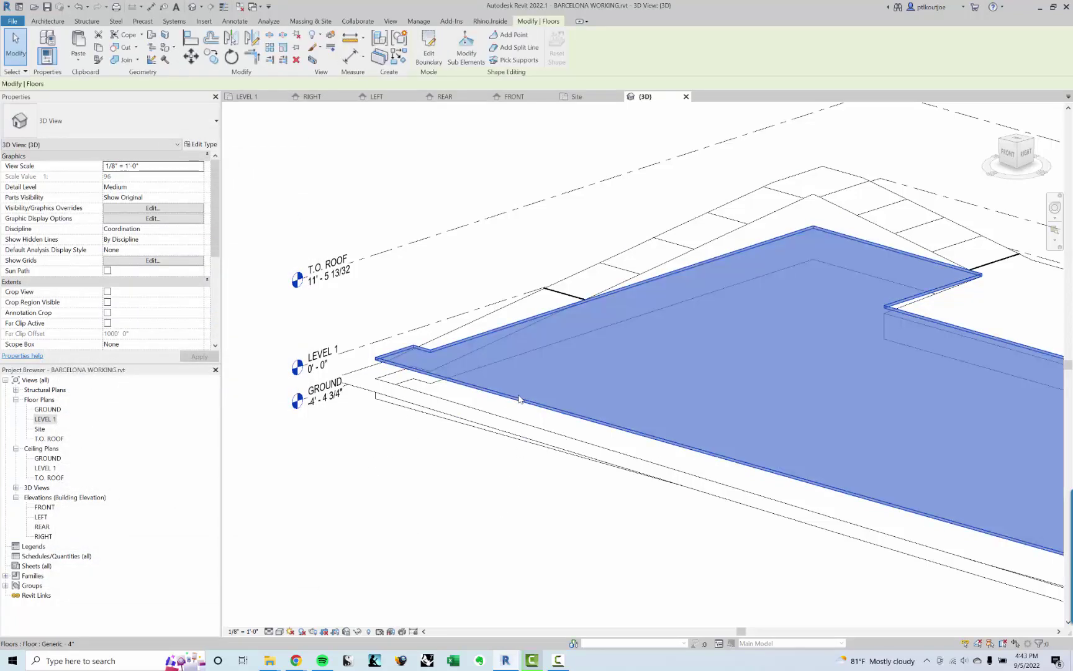
middle_click_drag(522, 435, 519, 377)
left_click(604, 419)
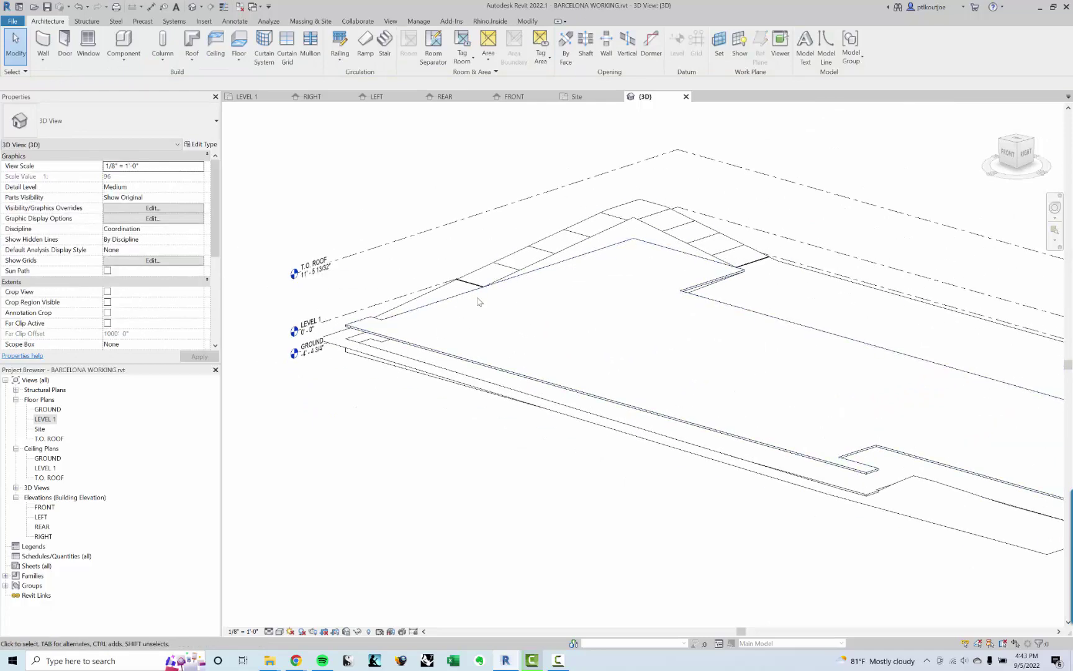
middle_click_drag(478, 300, 408, 330)
middle_click_drag(632, 345, 491, 354, "shift")
left_click(331, 339)
key("Escape")
scroll(397, 342, "up", 3)
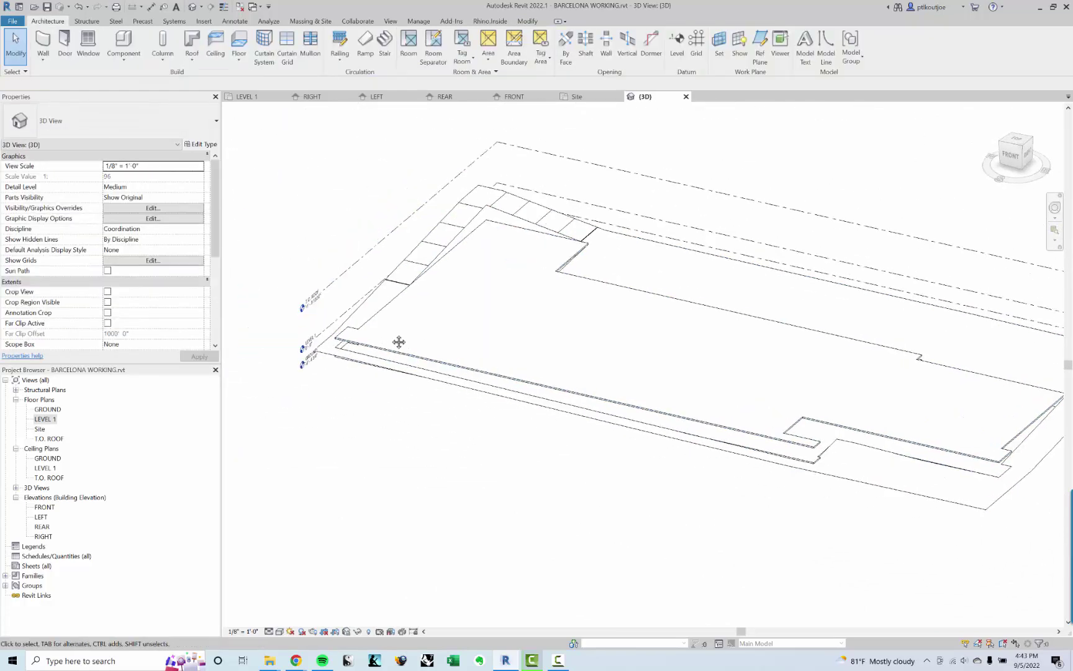
Open the Level 1 floor plan
double_click(43, 419)
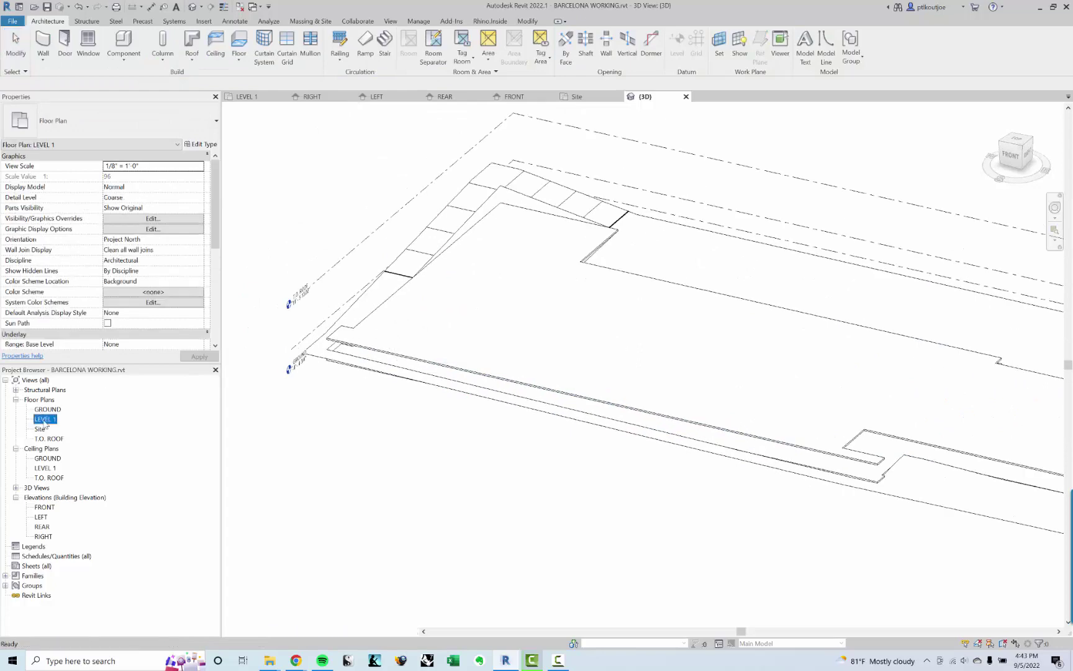
scroll(544, 343, "down", 4)
middle_click_drag(592, 336, 595, 341)
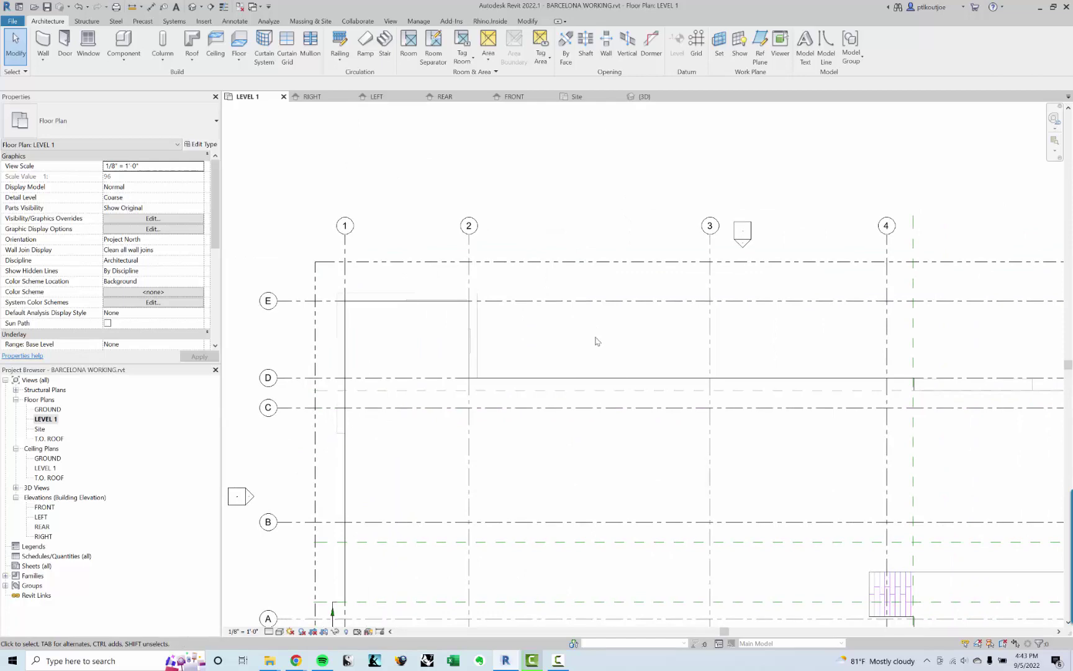
scroll(593, 360, "down", 2)
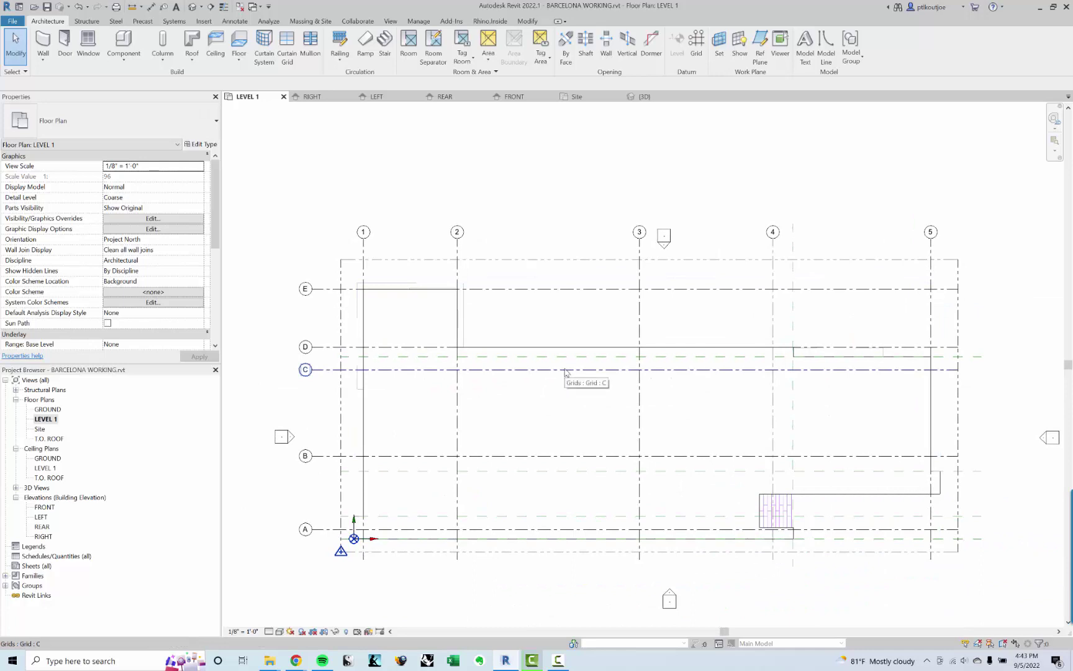
Try to move a boundary line in the podium floor's sketch in the 3D view
middle_click_drag(566, 312, 531, 317)
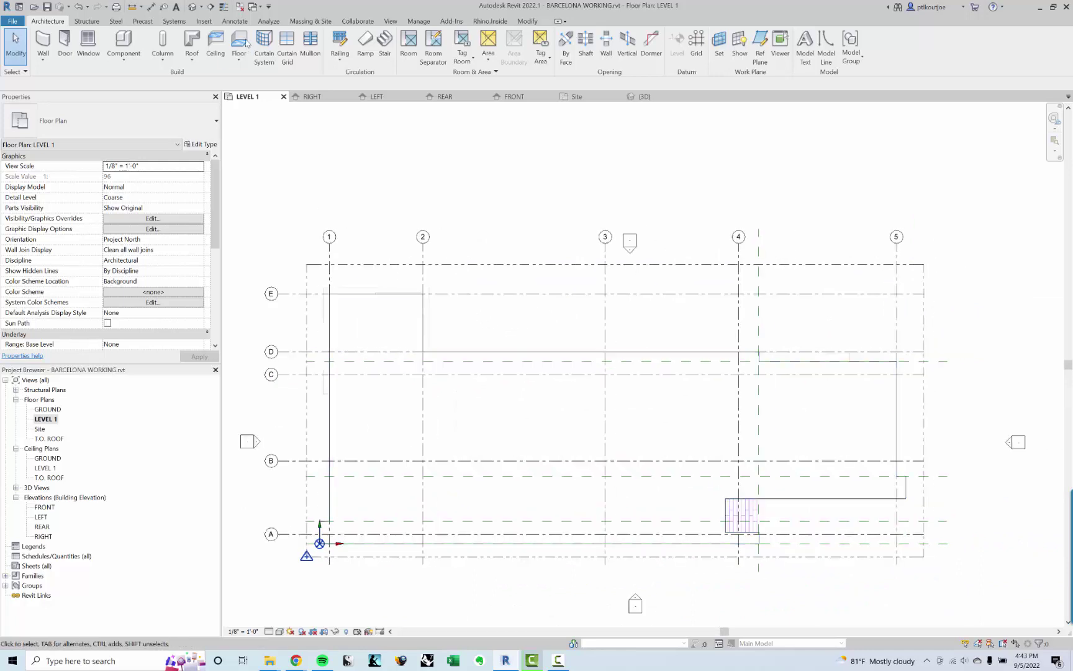
left_click(193, 7)
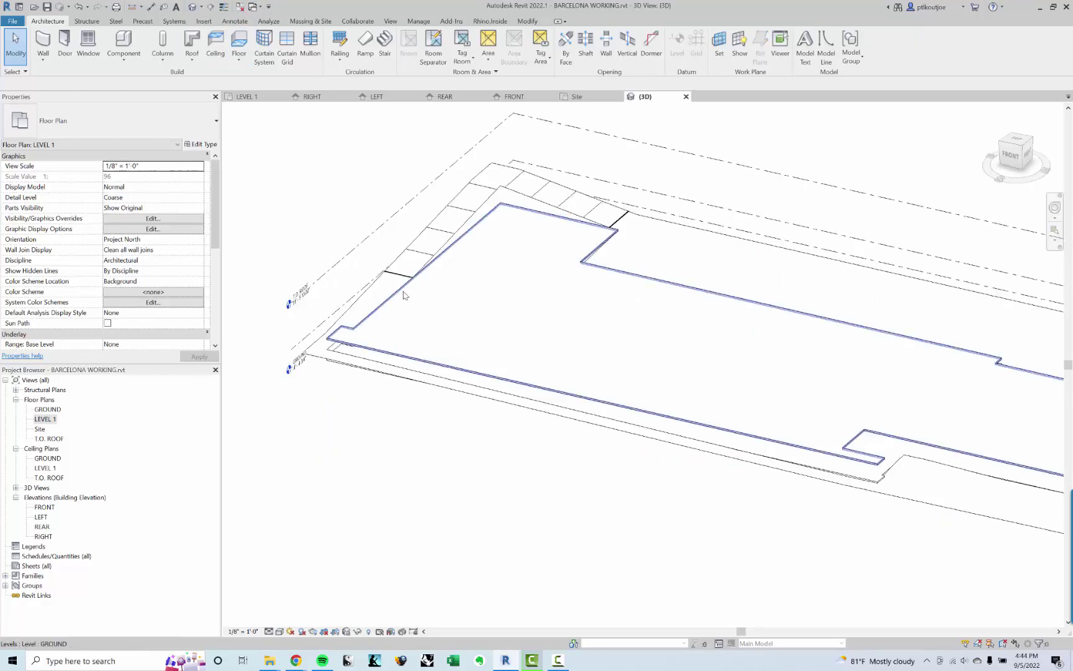
double_click(405, 295)
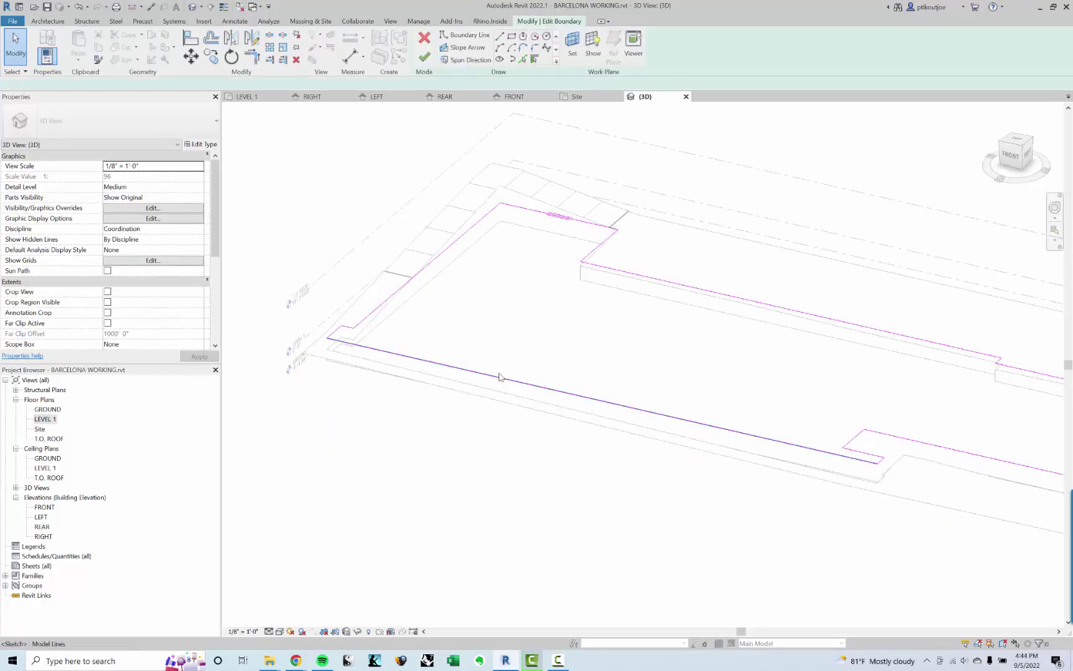
left_click(682, 285)
left_click_drag(683, 285, 649, 347)
key("ctrl+z")
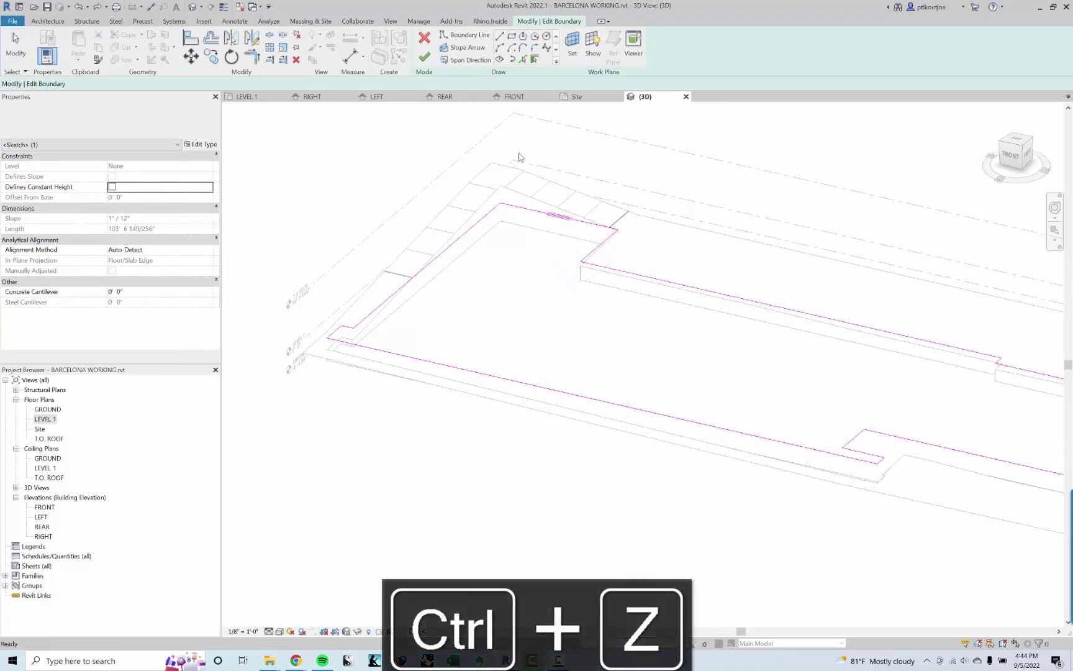
key("ctrl+z")
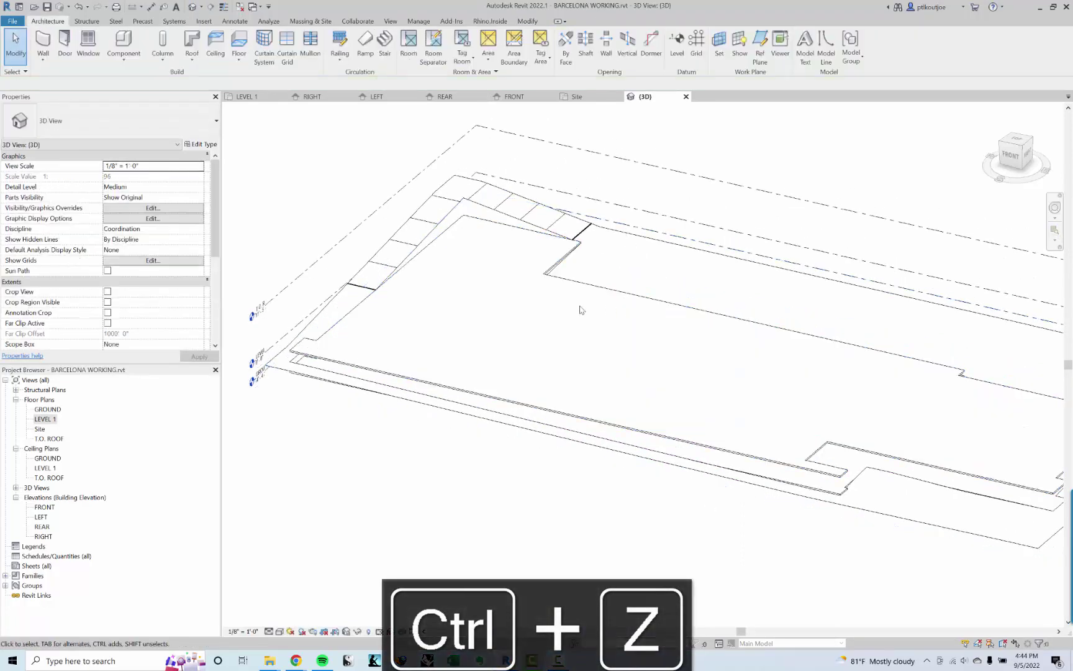
key("ctrl+z")
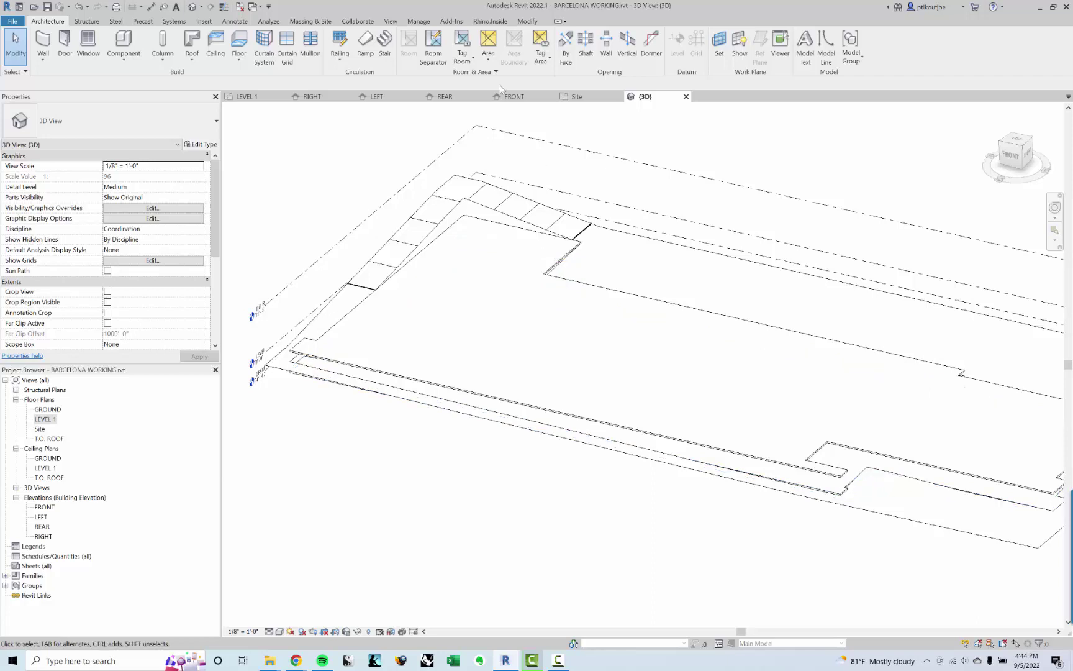
Examine the full extent of the podium floor in the 3D view
scroll(652, 357, "down", 4)
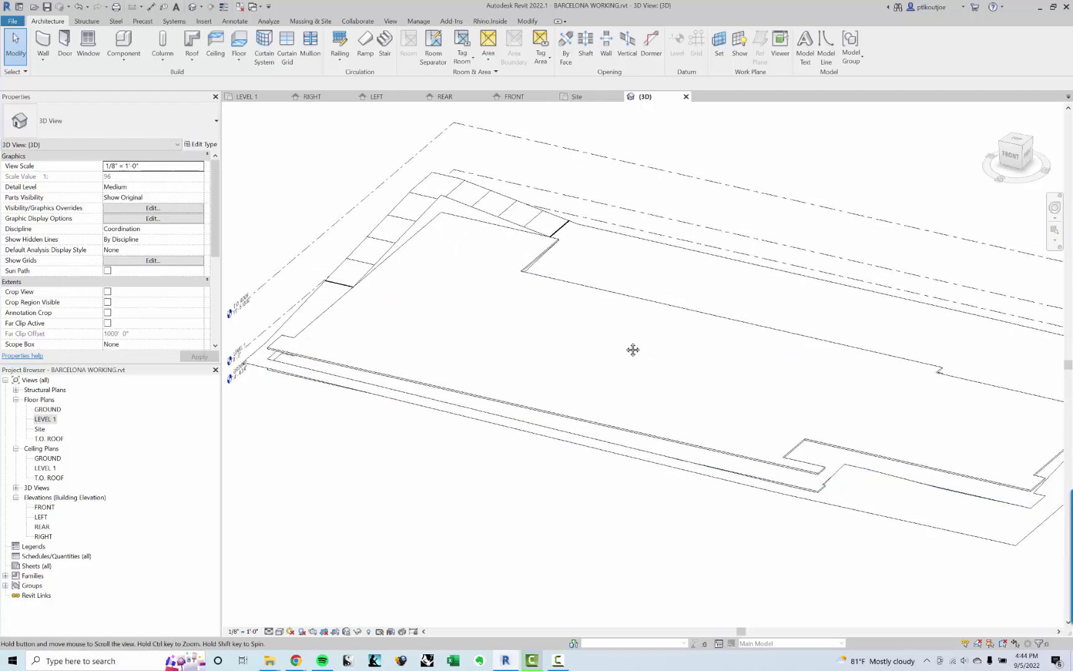
left_click(728, 426)
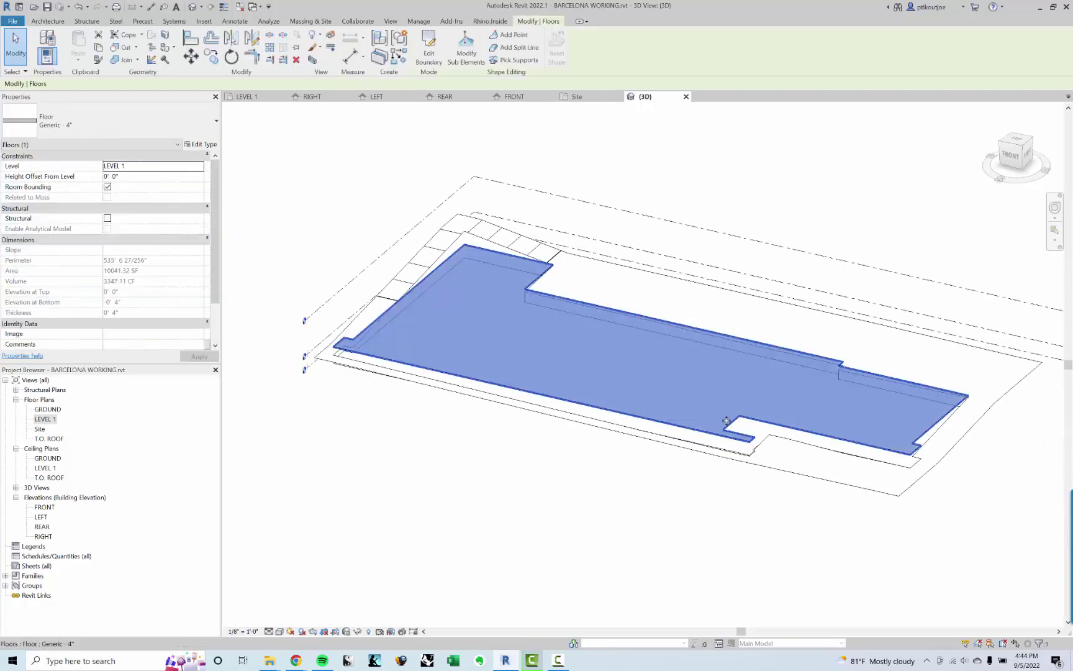
key("Escape")
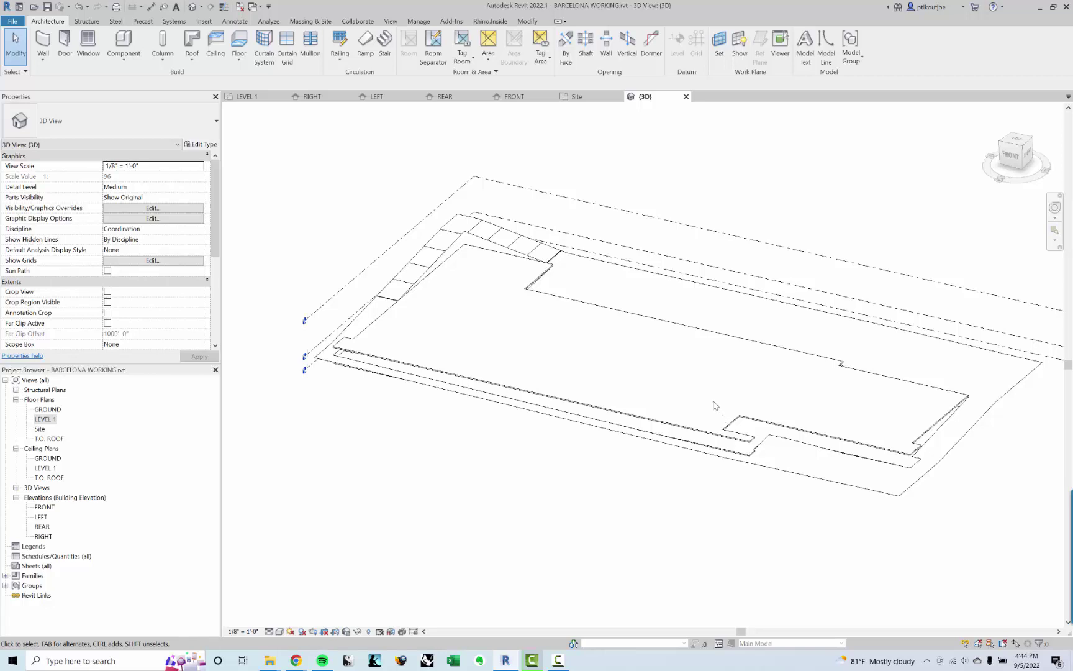
Draw a horizontal building section across the Level 1 plan between grids A and B, from outside grid 1 through the stair to beyond grid 5
double_click(55, 419)
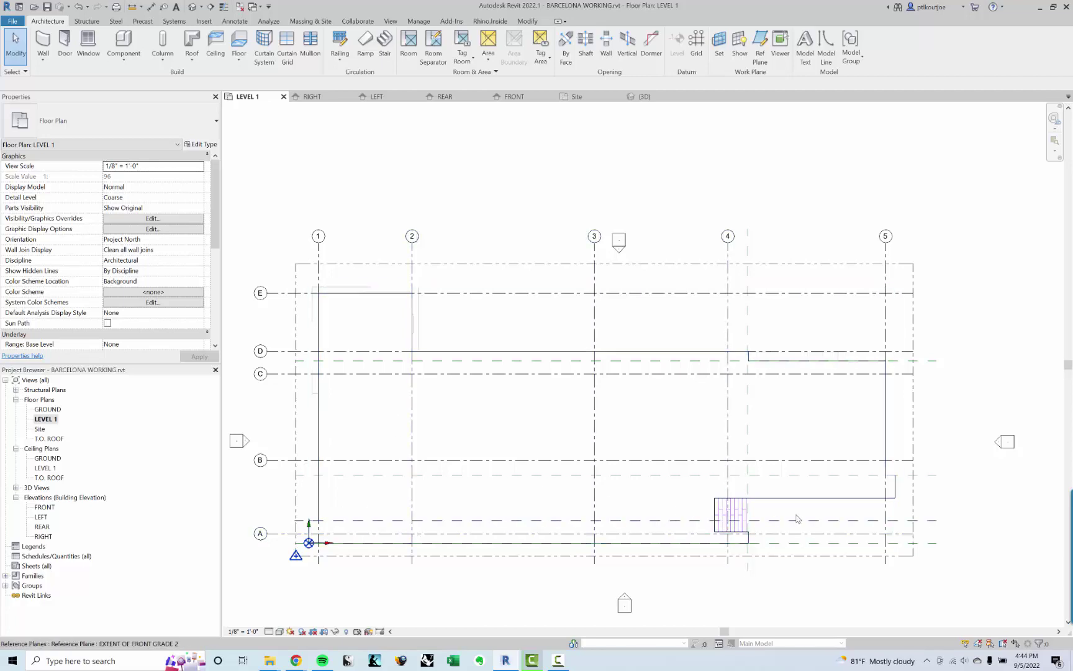
middle_click_drag(798, 519, 838, 459)
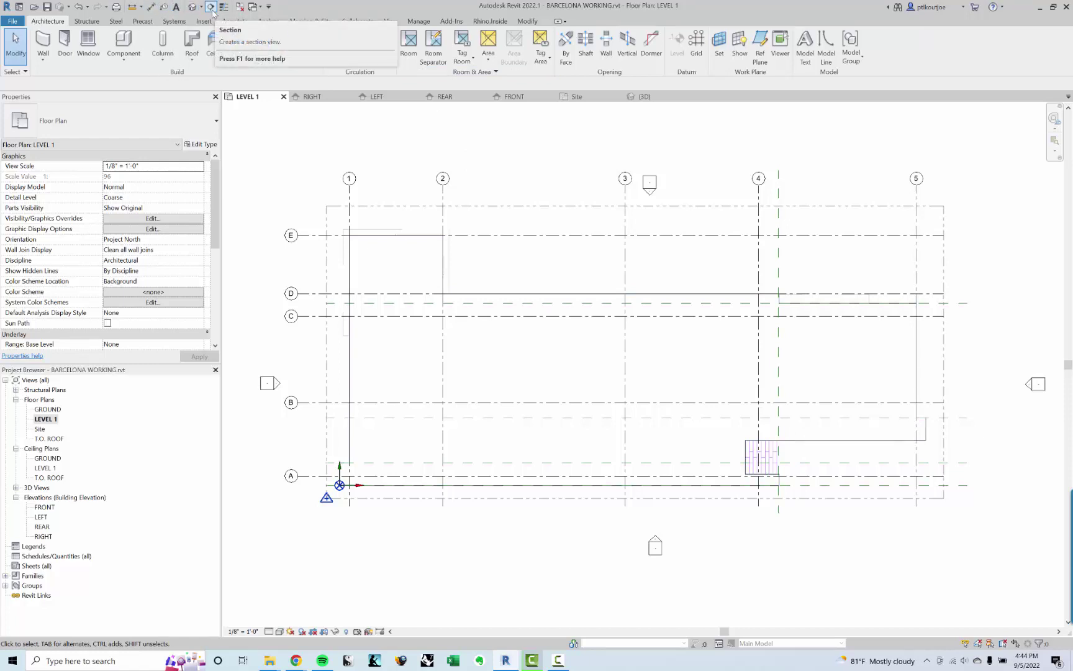
left_click(392, 23)
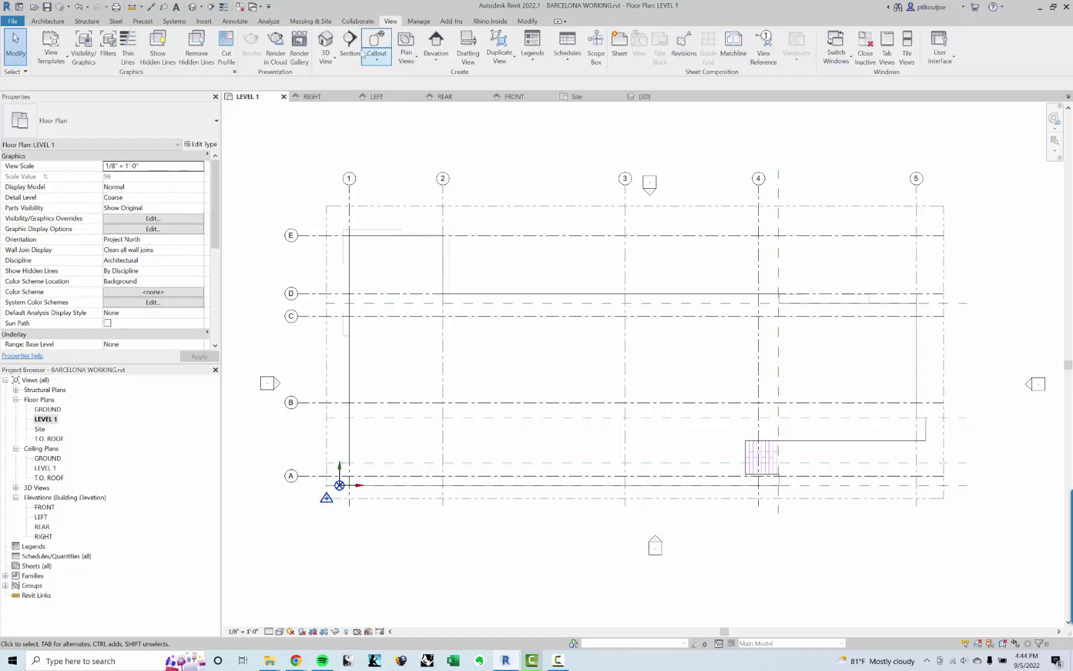
left_click(212, 10)
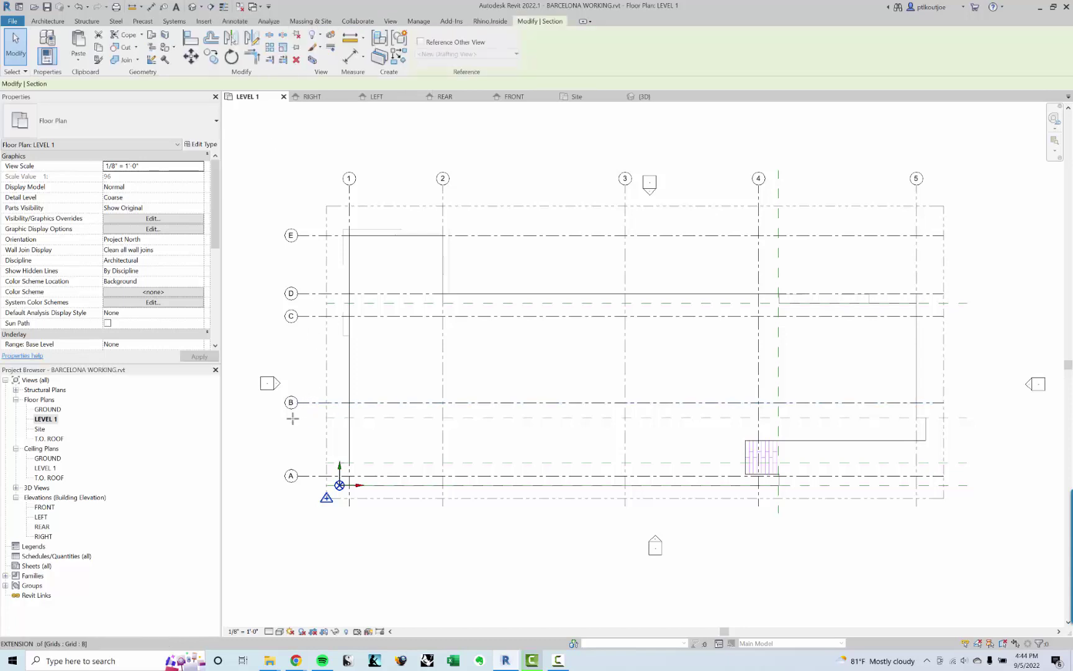
scroll(307, 454, "up", 1)
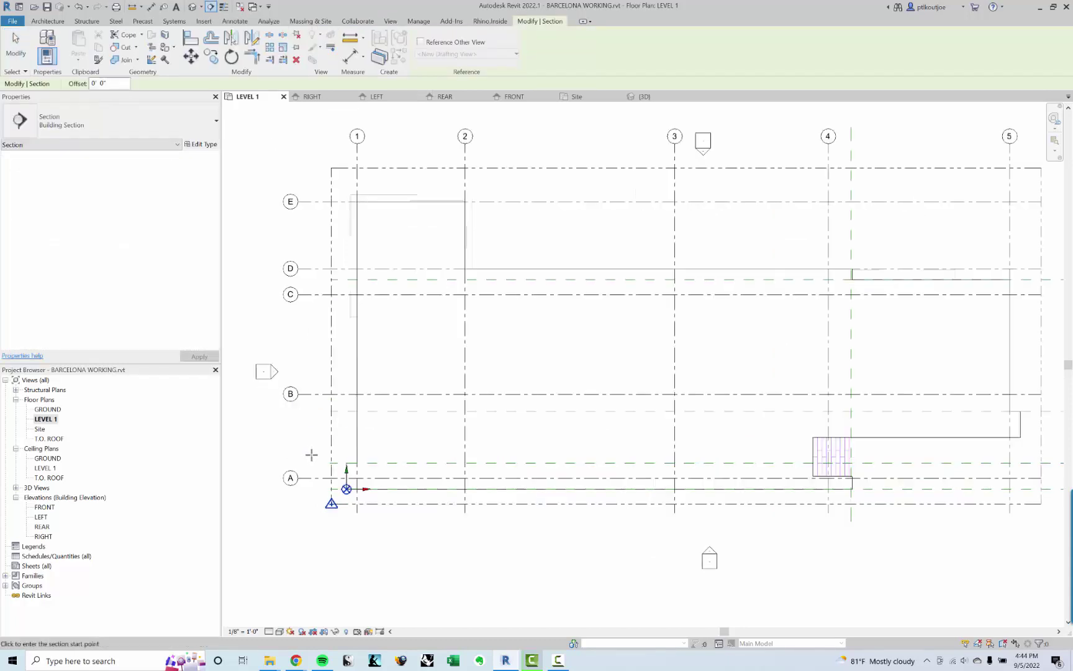
left_click(311, 454)
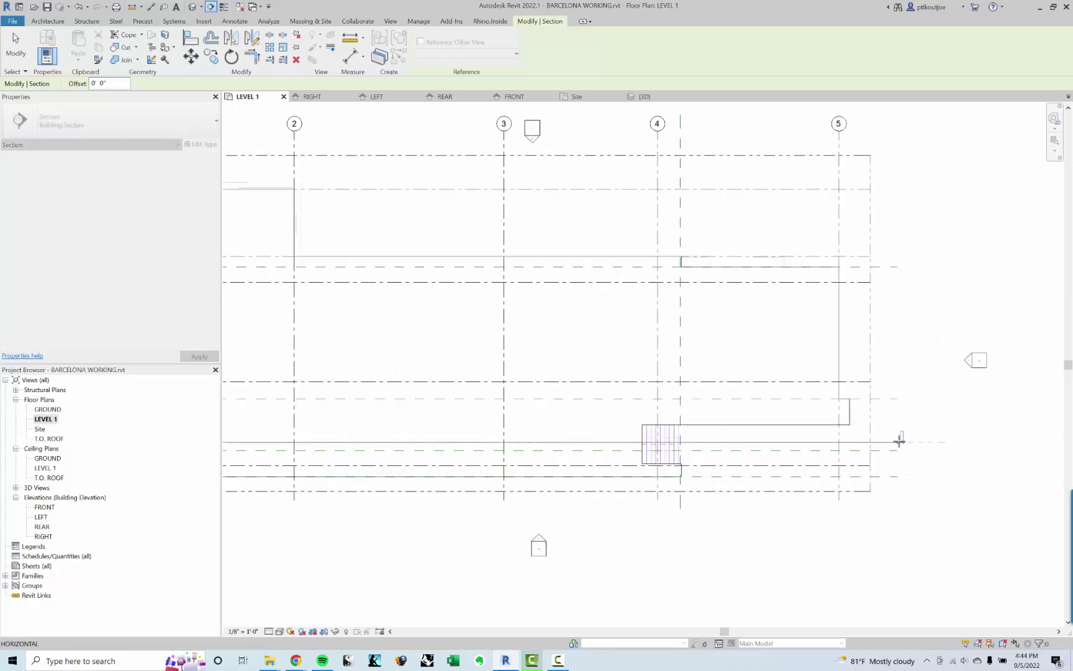
left_click(894, 440)
key("Escape")
scroll(894, 440, "down", 1)
middle_click_drag(581, 403, 701, 348)
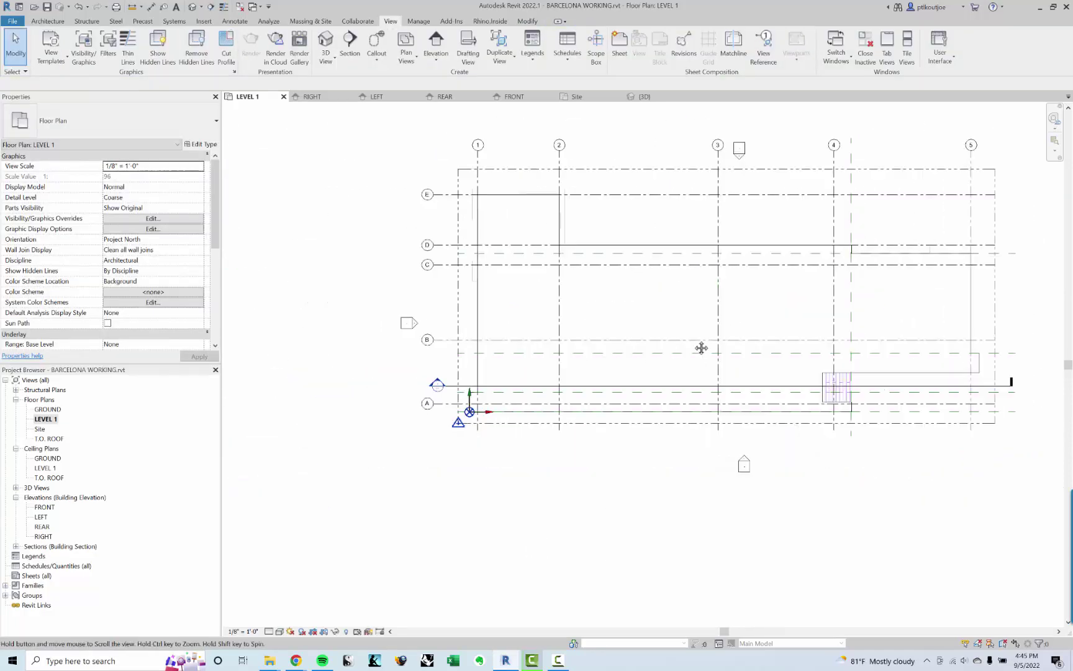
Open the Section 1 view, return to the Level 1 plan, and reopen the section from its section mark
scroll(397, 379, "up", 2)
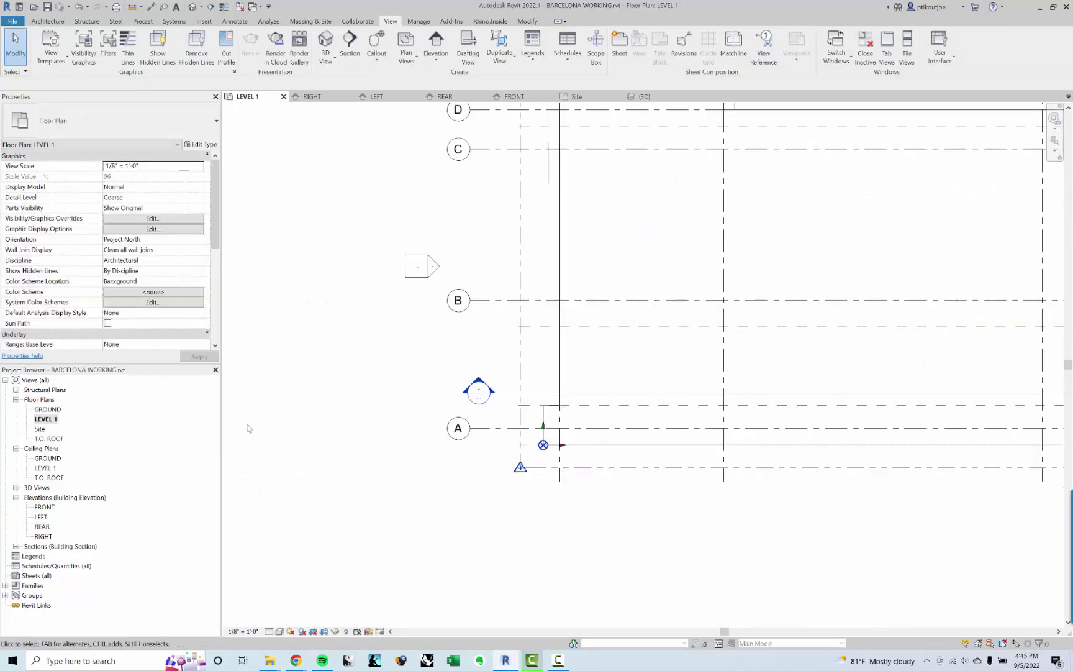
left_click(15, 546)
left_click(43, 555)
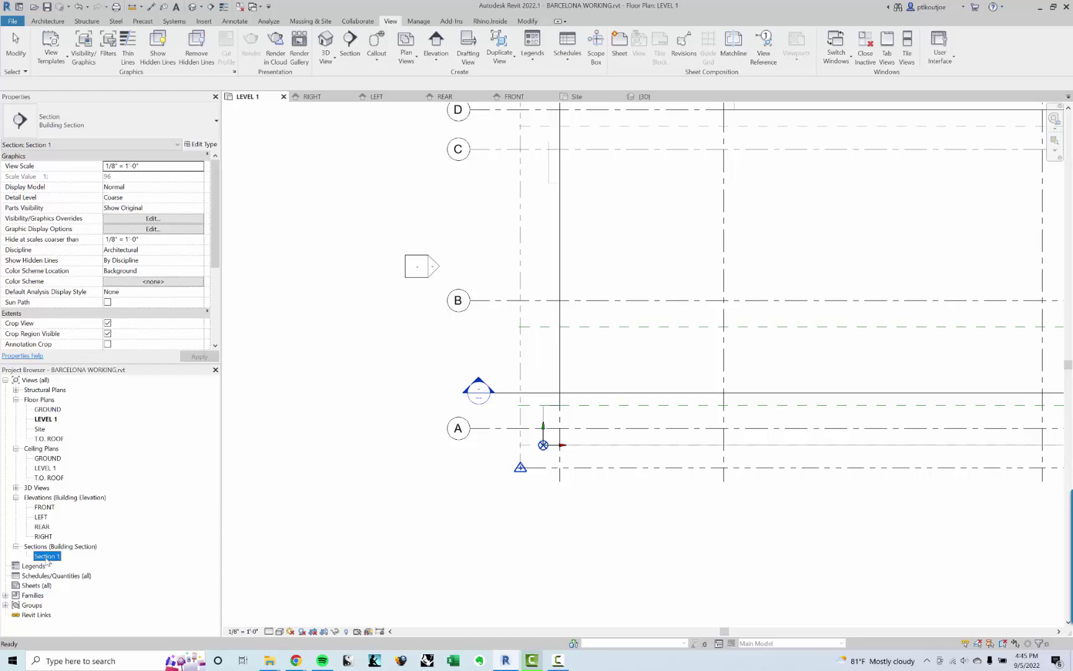
double_click(46, 555)
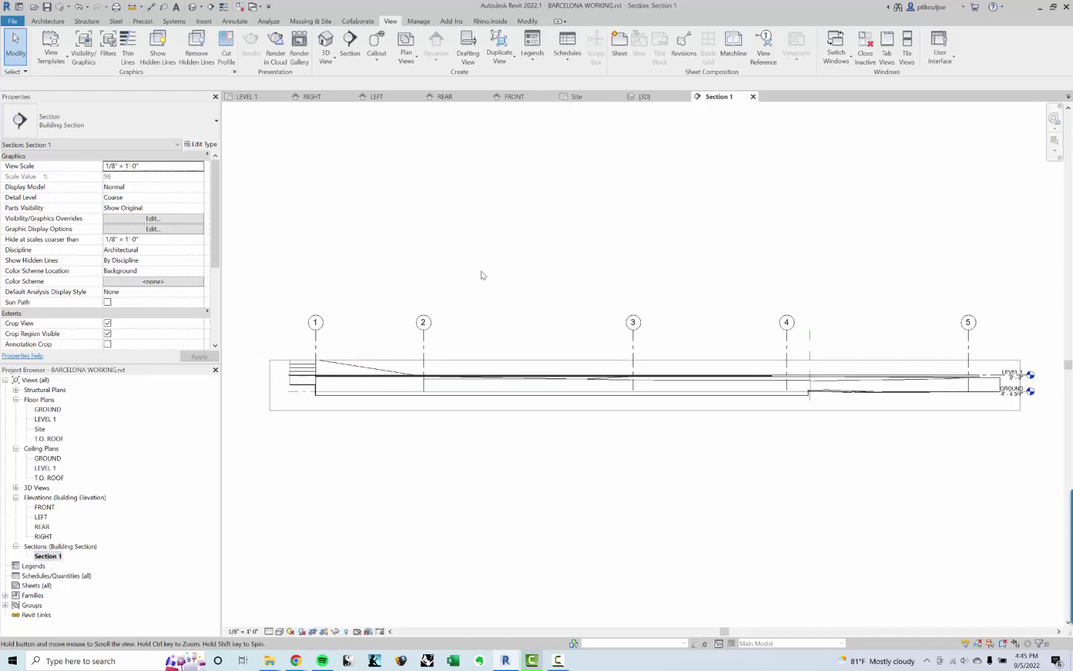
left_click(258, 98)
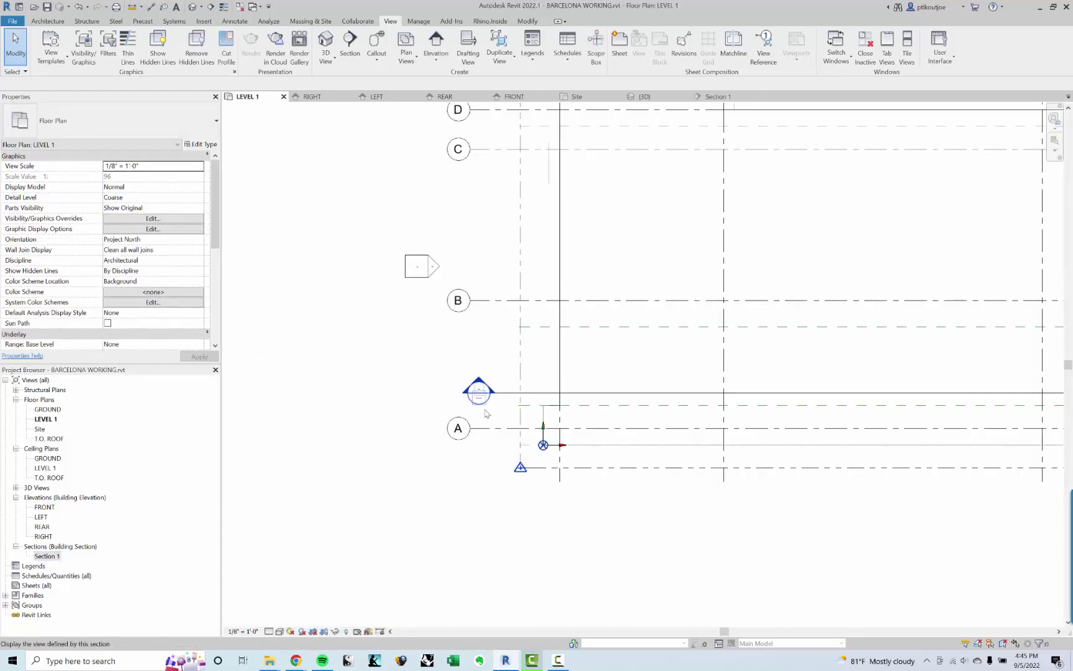
double_click(479, 380)
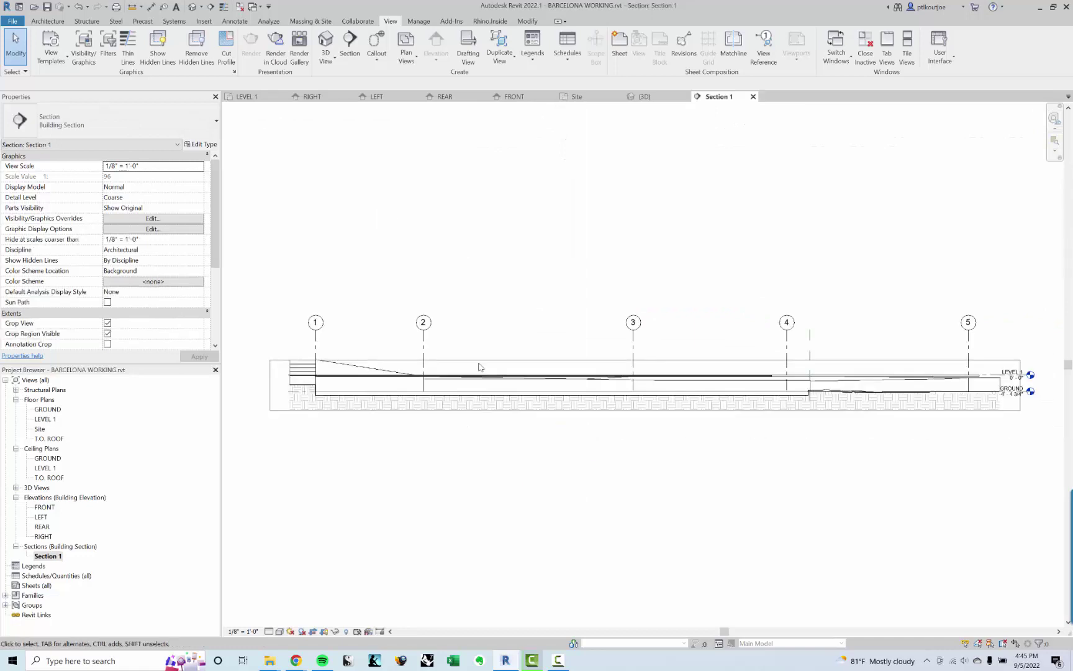
Extend the upper edge of Section 1's crop region above the T.O. Roof level
scroll(355, 302, "up", 1)
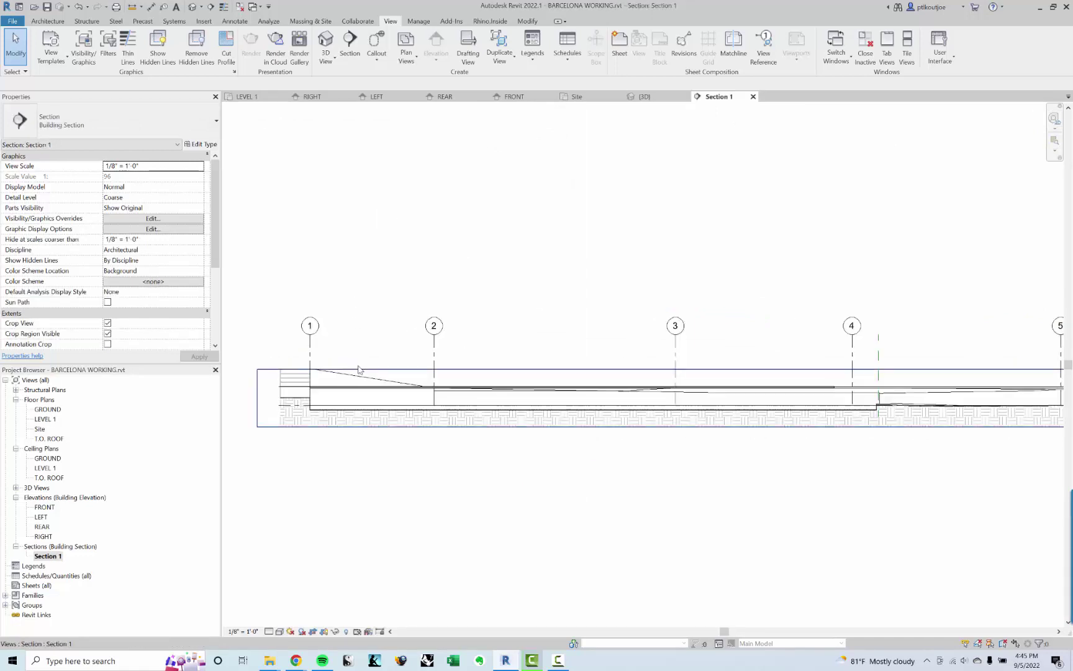
middle_click_drag(790, 249, 749, 251)
scroll(498, 375, "down", 1)
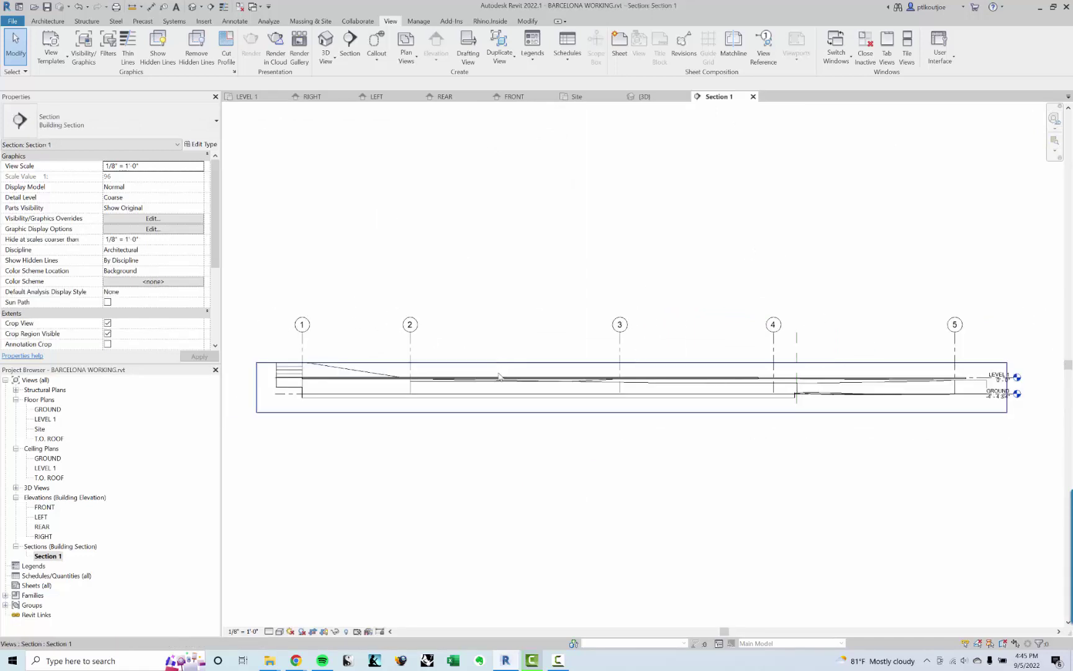
scroll(971, 379, "up", 1)
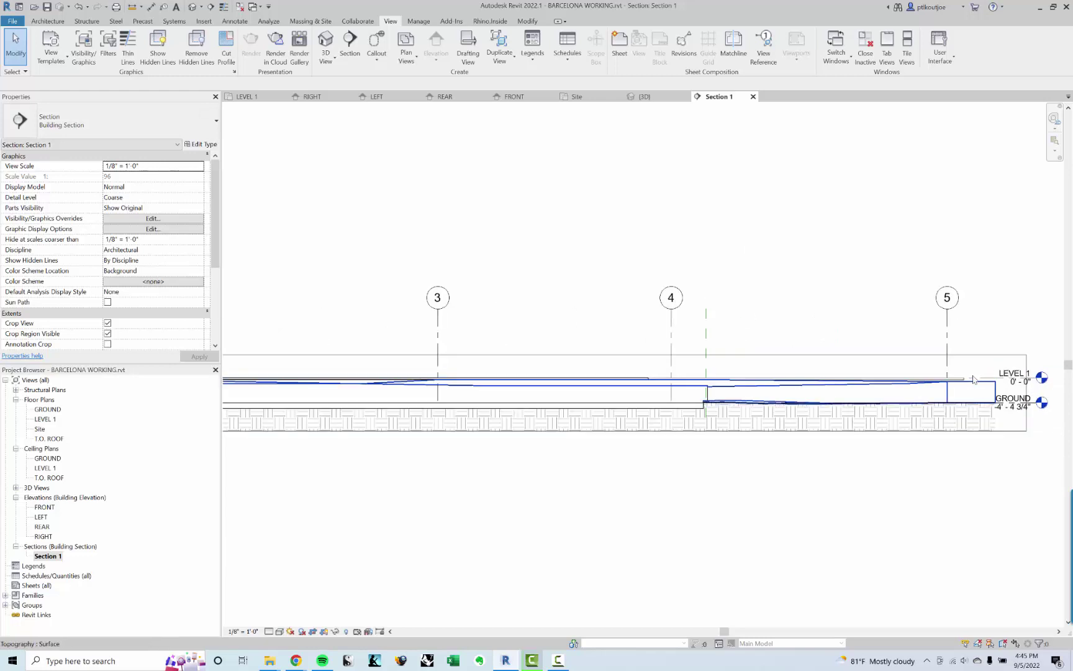
scroll(663, 314, "down", 1)
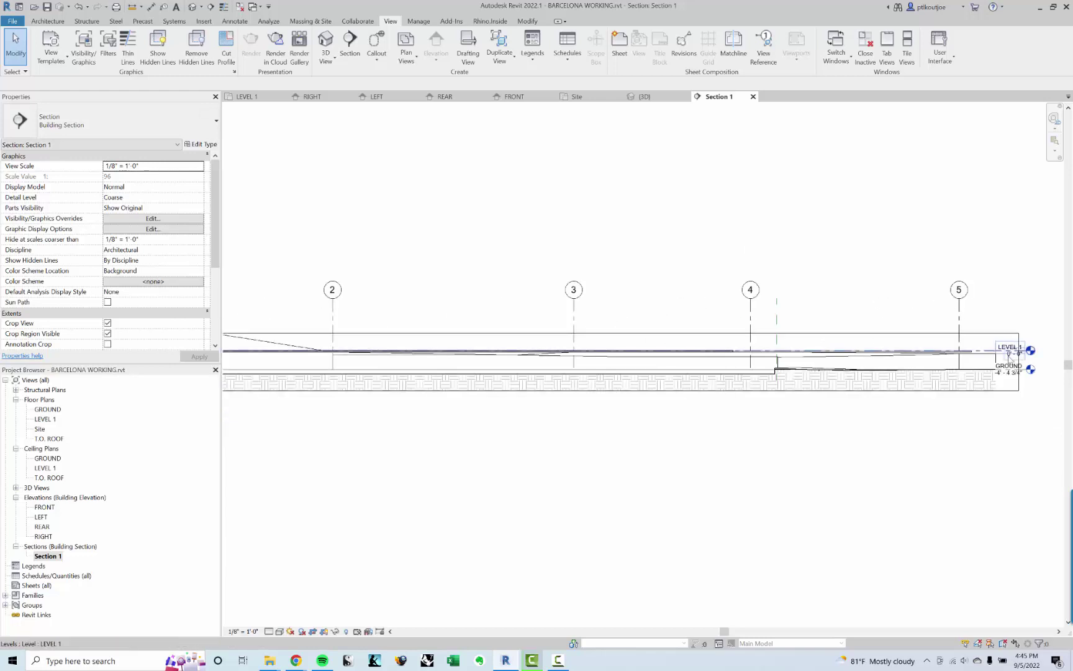
left_click(831, 333)
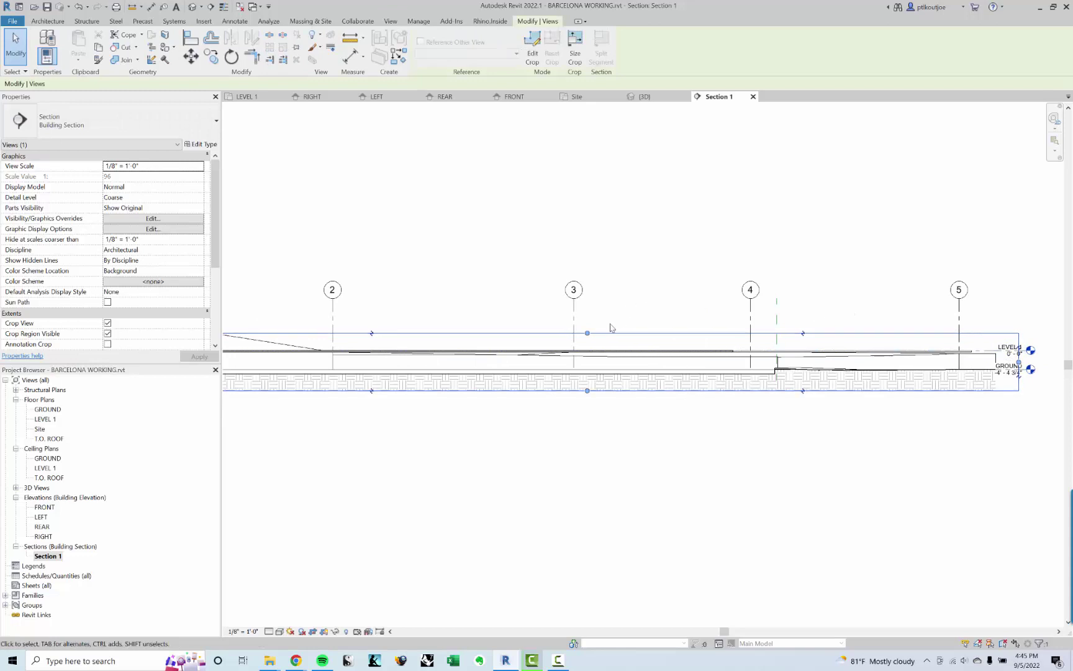
left_click_drag(587, 333, 588, 266)
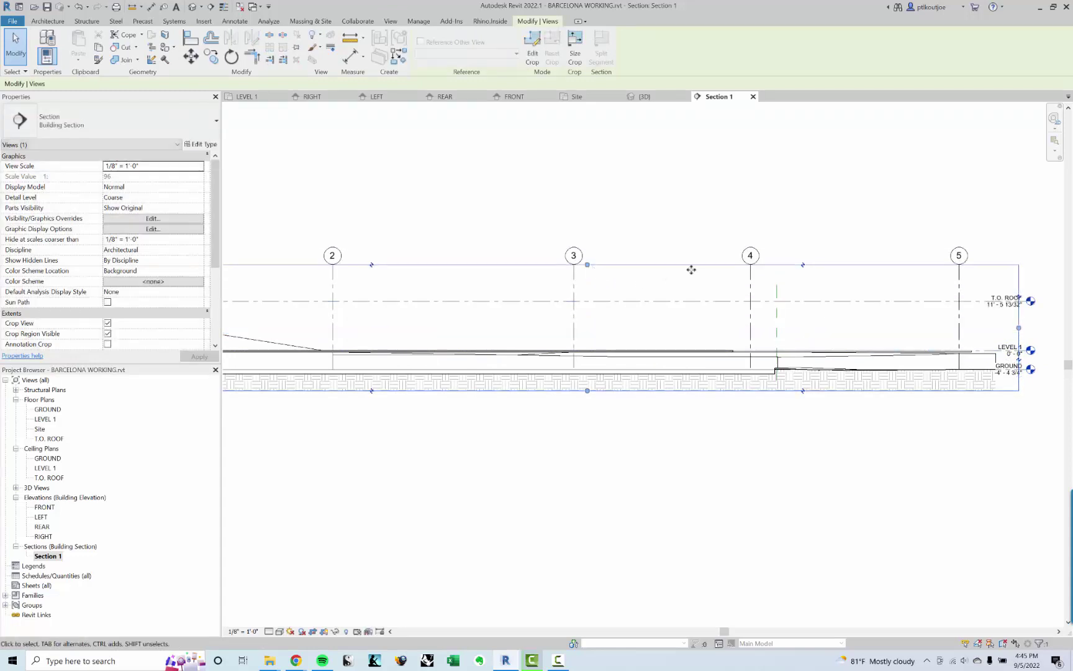
left_click_drag(640, 224, 636, 241)
scroll(637, 241, "down", 1)
left_click(668, 285)
middle_click_drag(668, 285, 634, 285)
scroll(889, 262, "up", 2)
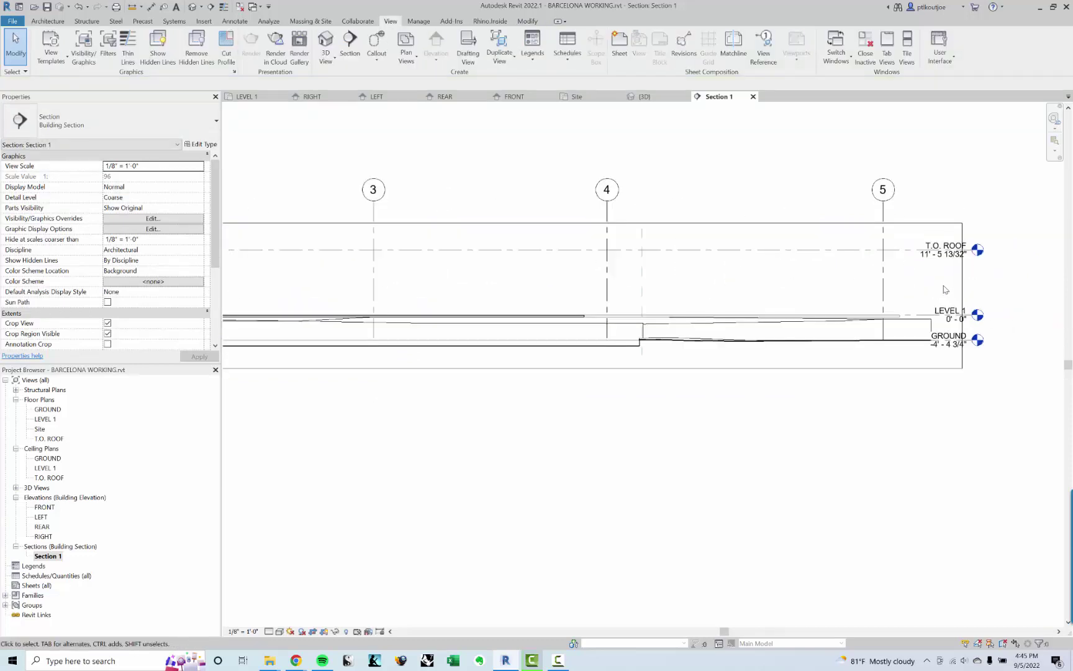
Examine how the podium floor, pad and topography relate to Level 1 and Ground around grids 4 and 5 in Section 1
middle_click_drag(467, 407, 517, 414)
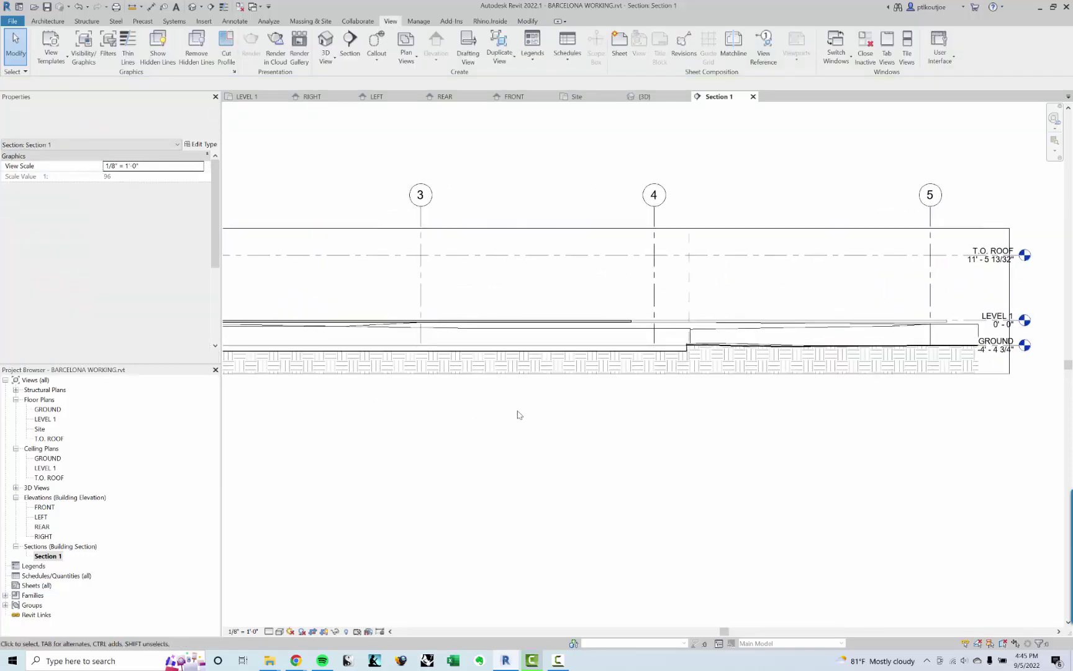
scroll(670, 377, "up", 1)
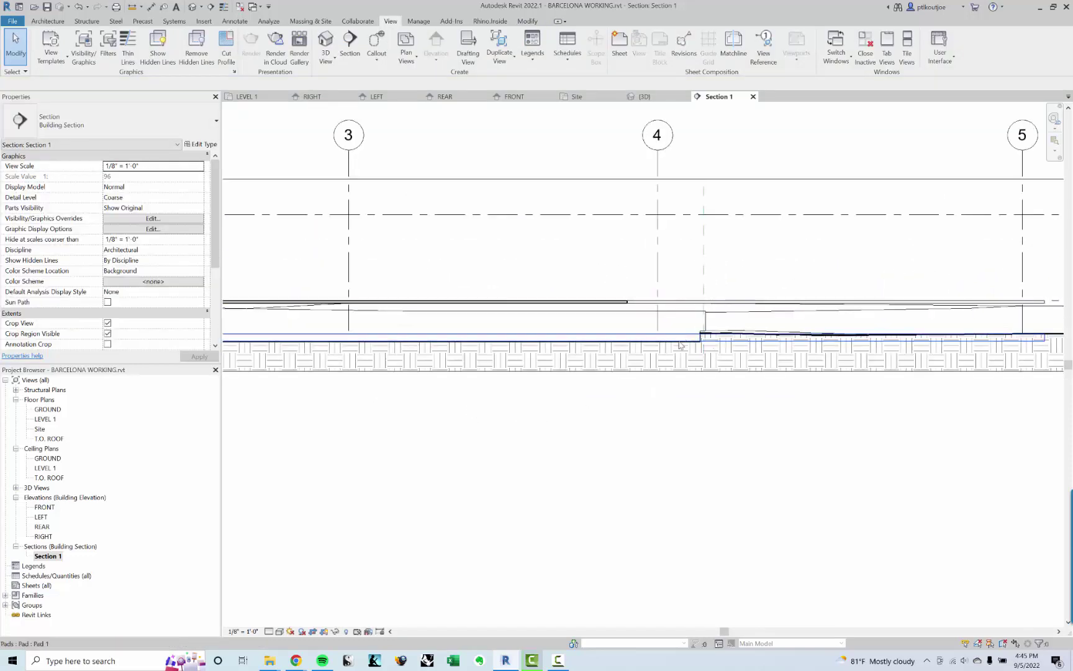
mouse_move(885, 332)
middle_mouse_down()
mouse_move(601, 335)
mouse_move(662, 330)
middle_mouse_up()
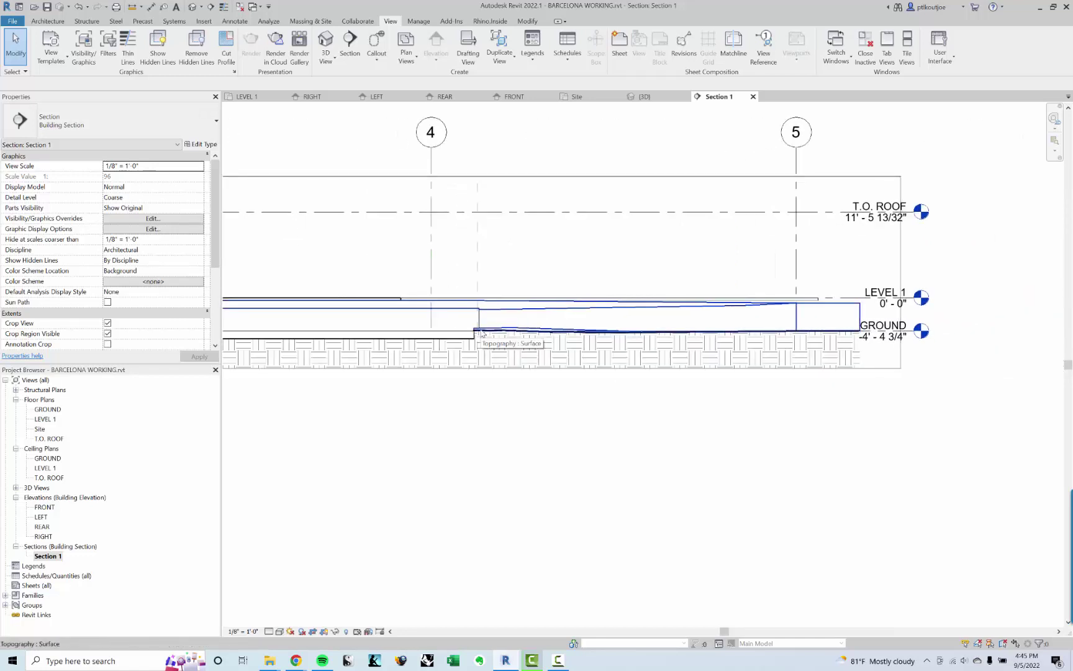
mouse_move(482, 332)
middle_mouse_down()
mouse_move(545, 339)
mouse_move(531, 339)
middle_mouse_up()
scroll(800, 337, "up", 2)
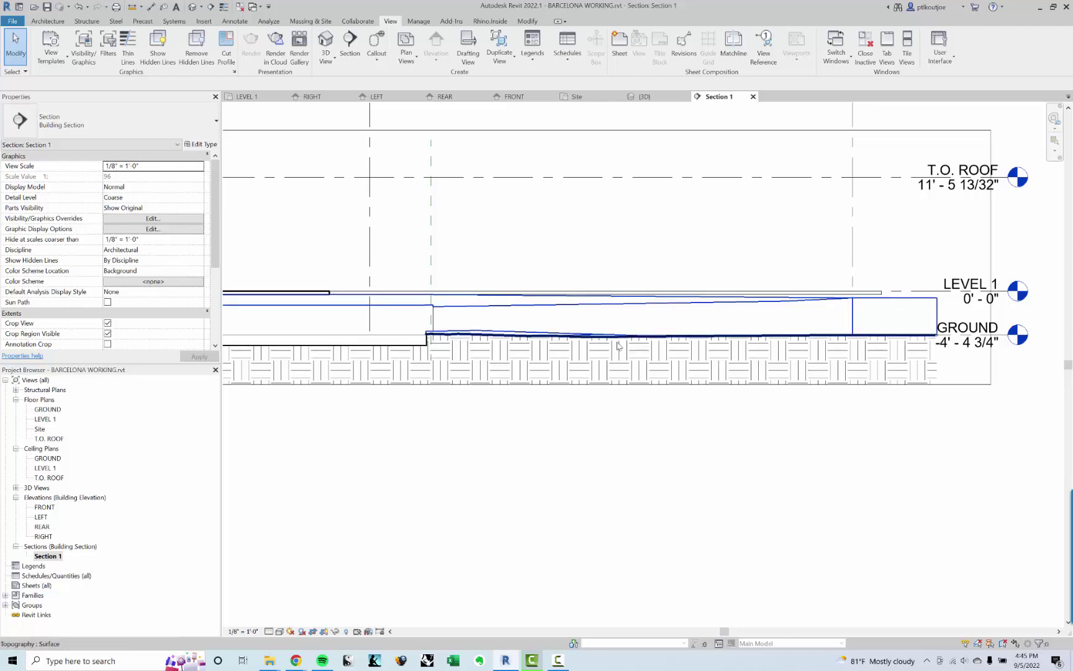
scroll(618, 345, "down", 1)
middle_click_drag(528, 360, 511, 352)
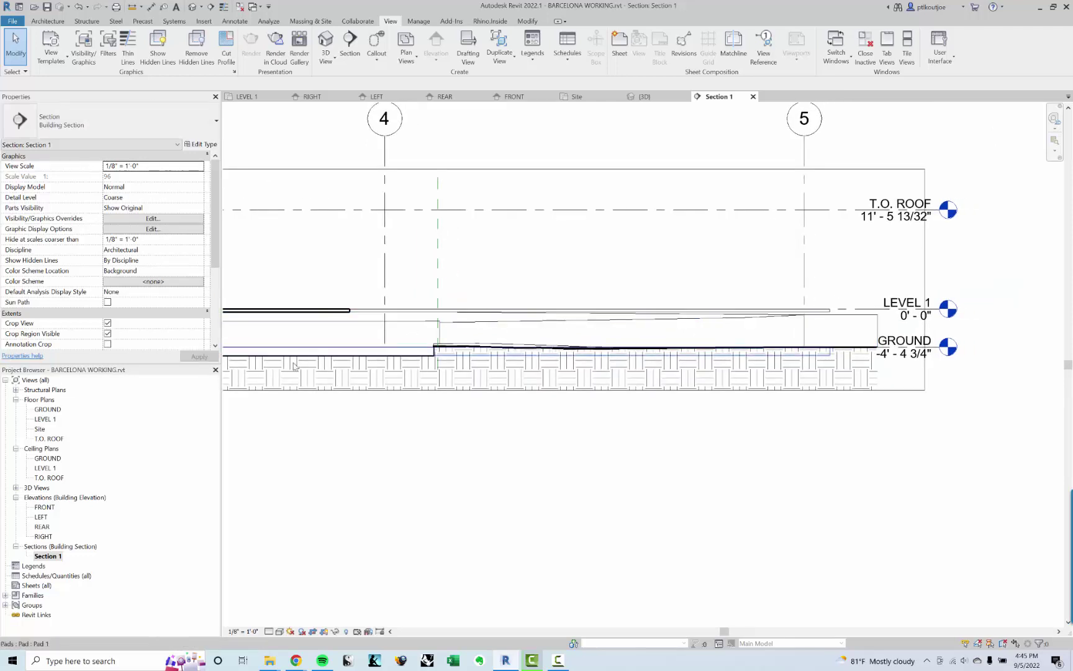
middle_click_drag(509, 348, 607, 336)
Open the Level 1 floor plan at the stair and podium edge near grid 4
double_click(45, 419)
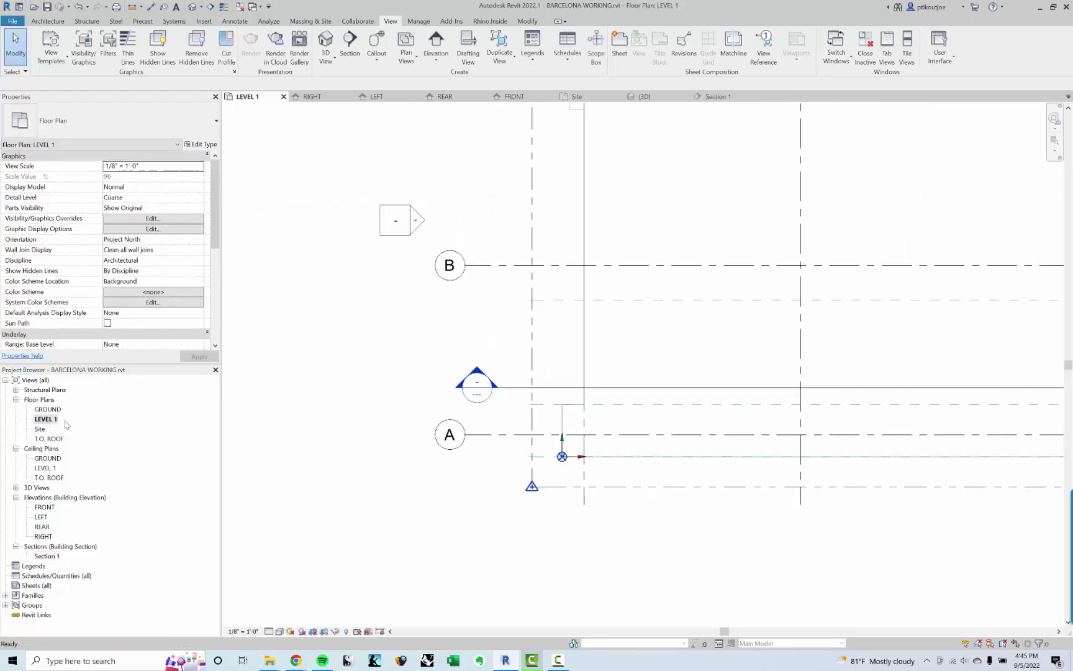
scroll(658, 338, "down", 2)
middle_click_drag(658, 337, 547, 381)
scroll(714, 385, "up", 1)
middle_click_drag(719, 382, 675, 381)
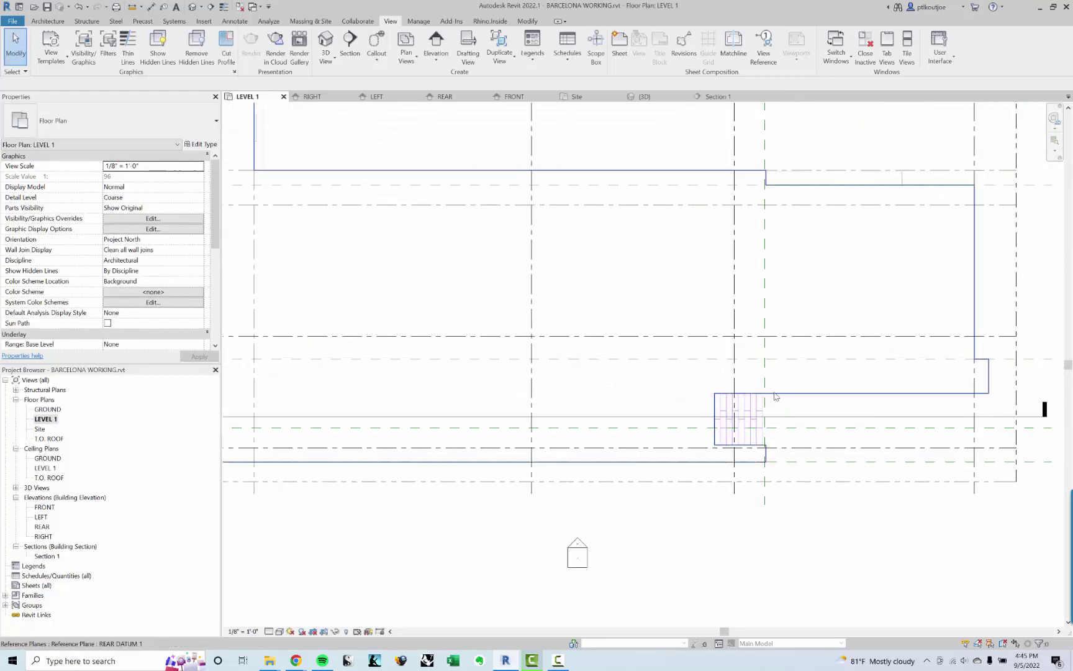
Enable temporary view properties for the Level 1 plan and turn on visibility of the Topography category
left_click(359, 632)
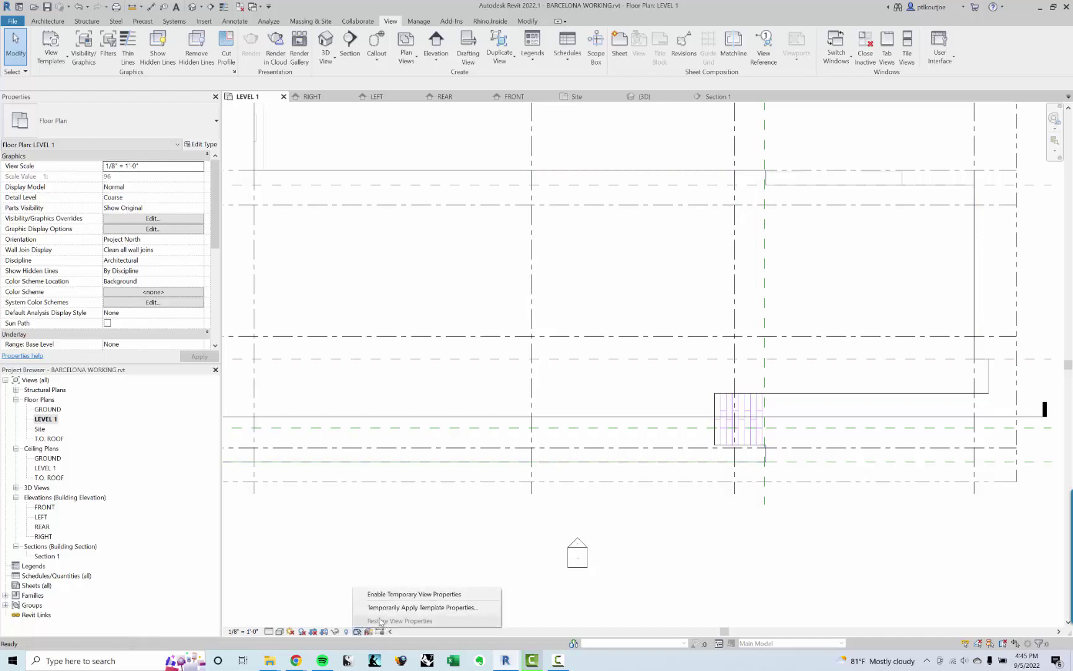
left_click(390, 594)
key("v")
key("g")
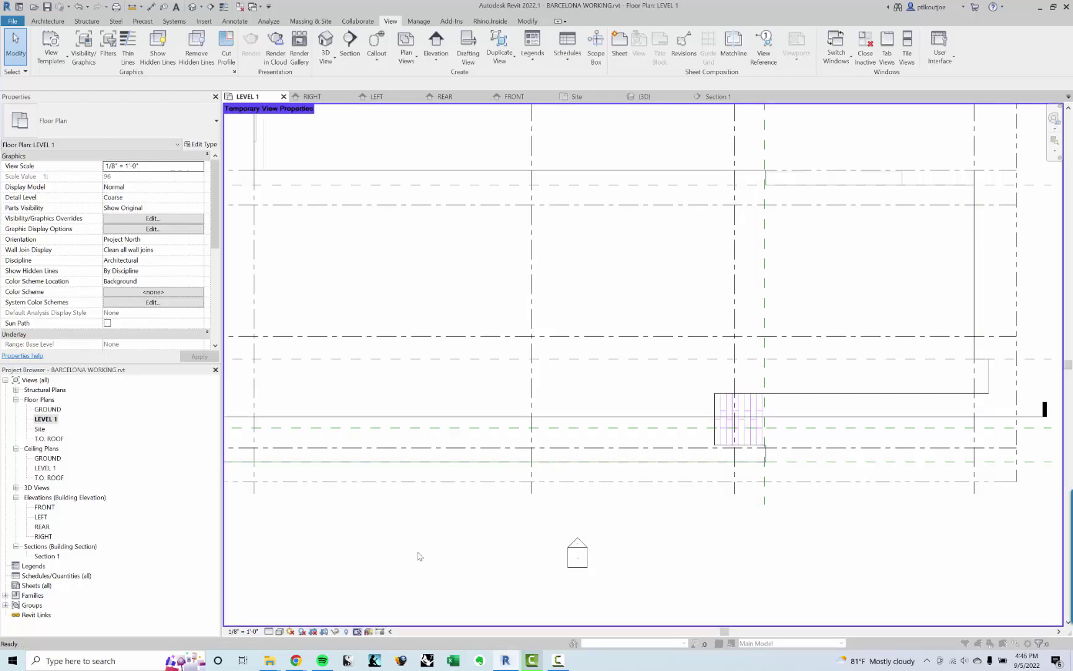
left_click(331, 354)
key("t")
scroll(284, 395, "down", 1)
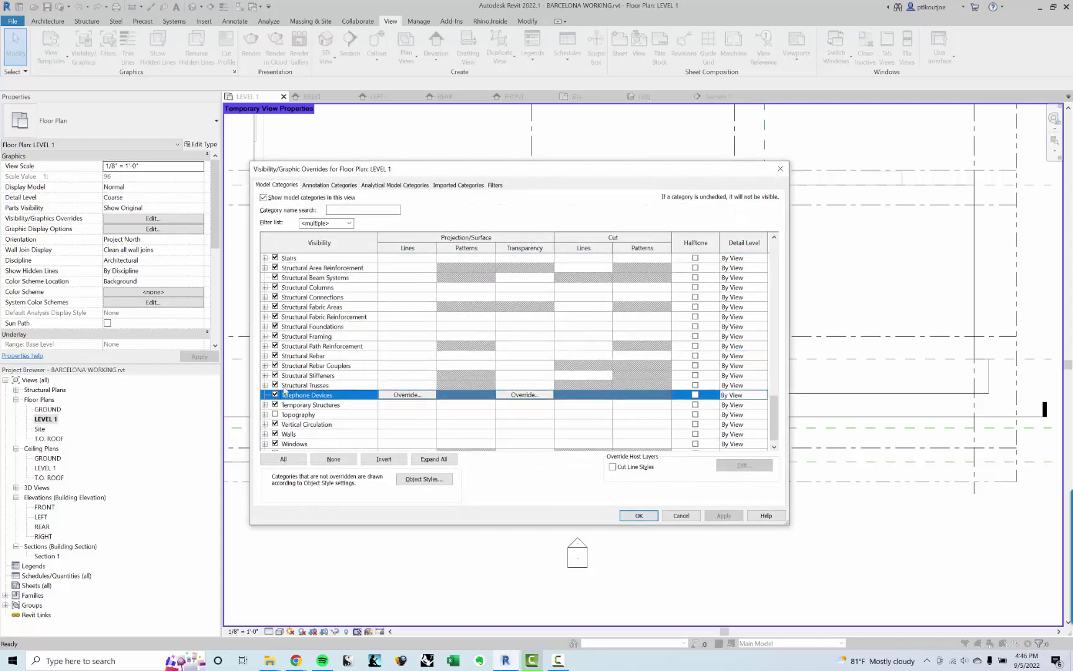
left_click(275, 414)
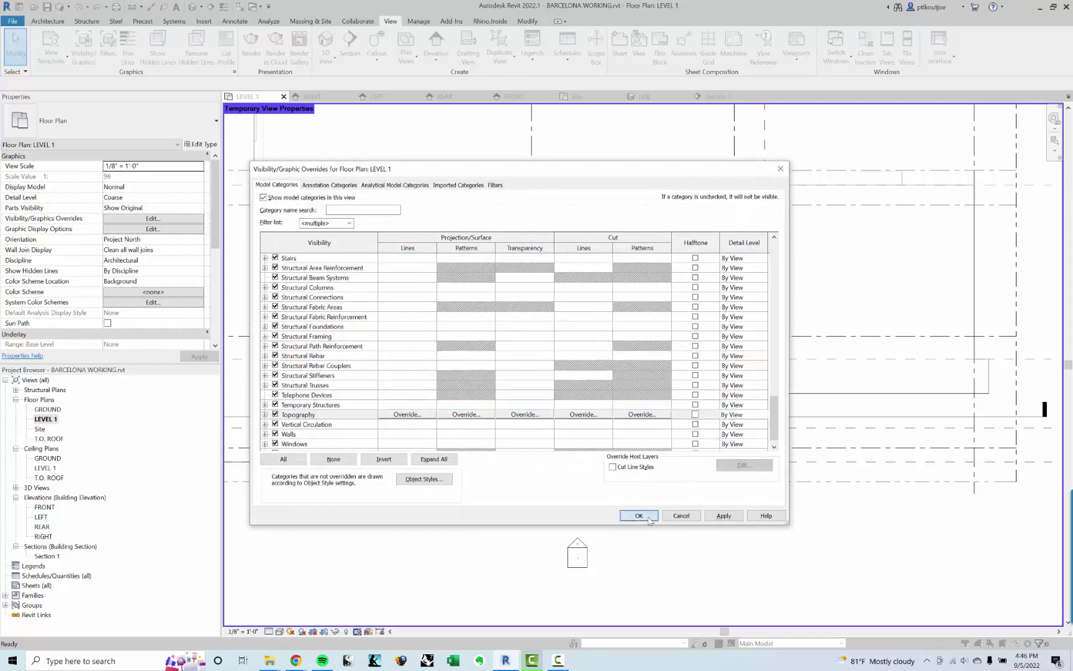
left_click(646, 517)
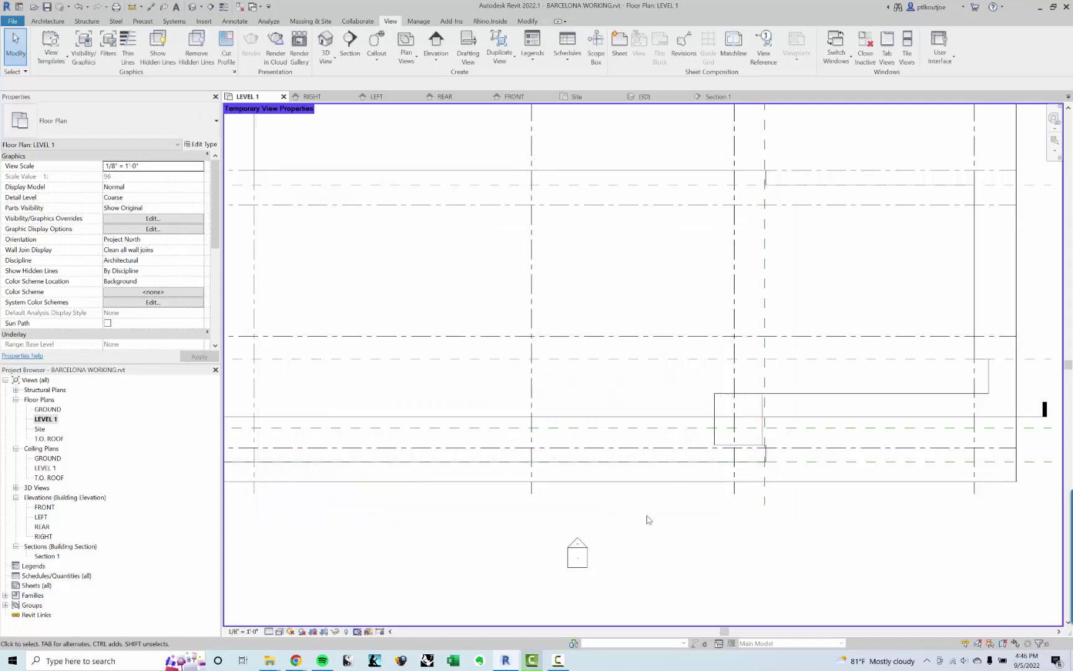
Switch the Level 1 plan's visual style to Wireframe
left_click(279, 631)
left_click(297, 578)
scroll(688, 432, "up", 3)
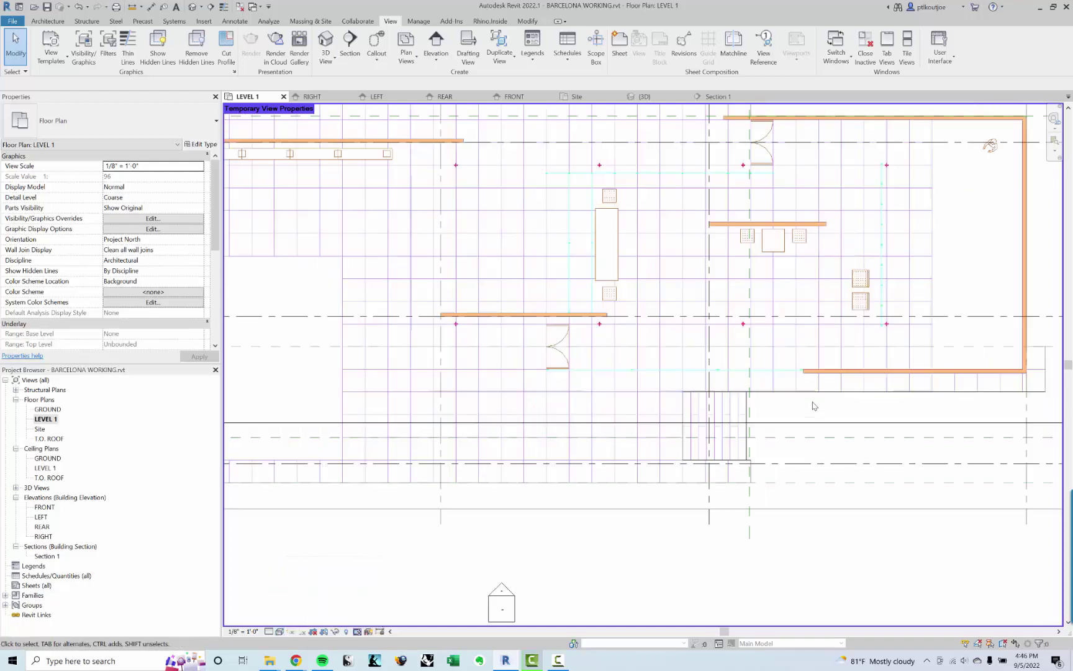
middle_click_drag(791, 515, 463, 507)
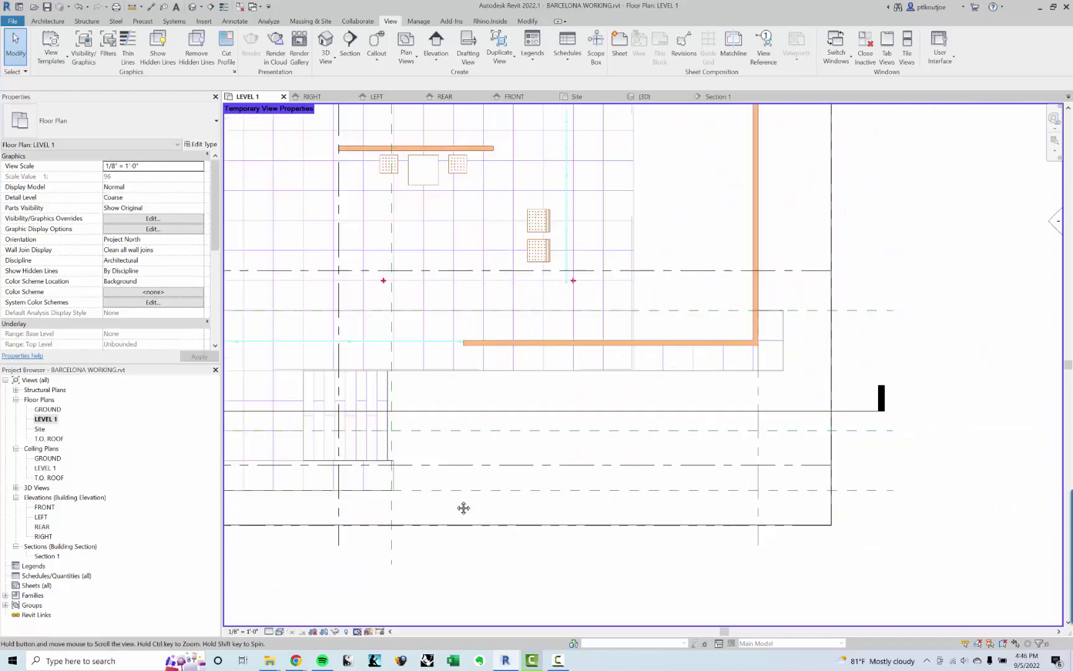
left_click(831, 475)
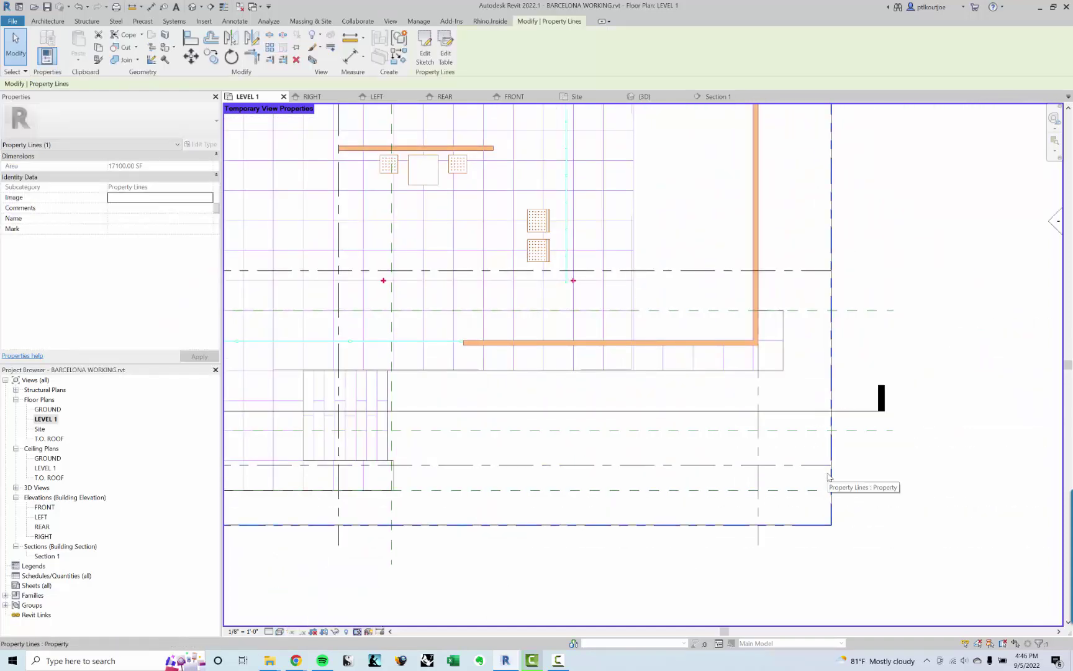
left_click(425, 45)
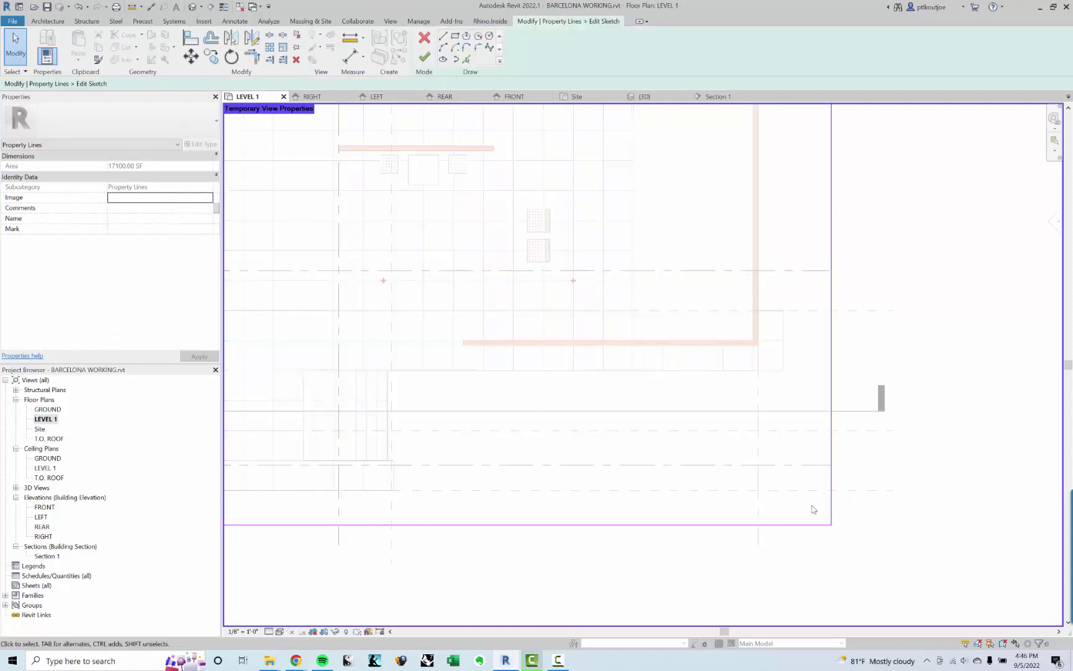
left_click(424, 39)
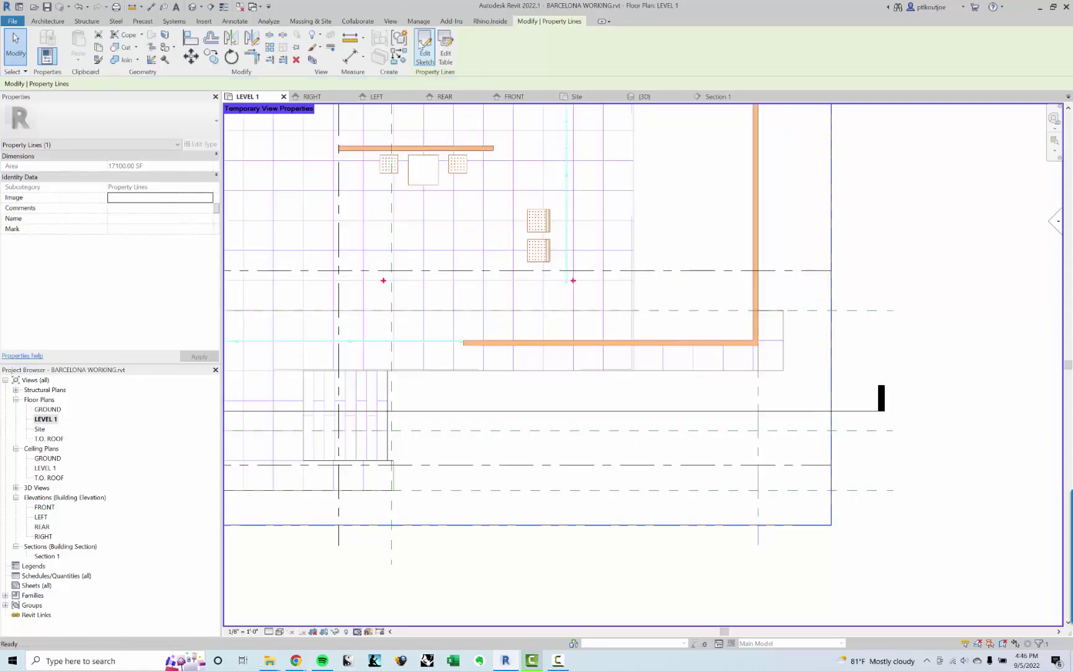
left_click(838, 255)
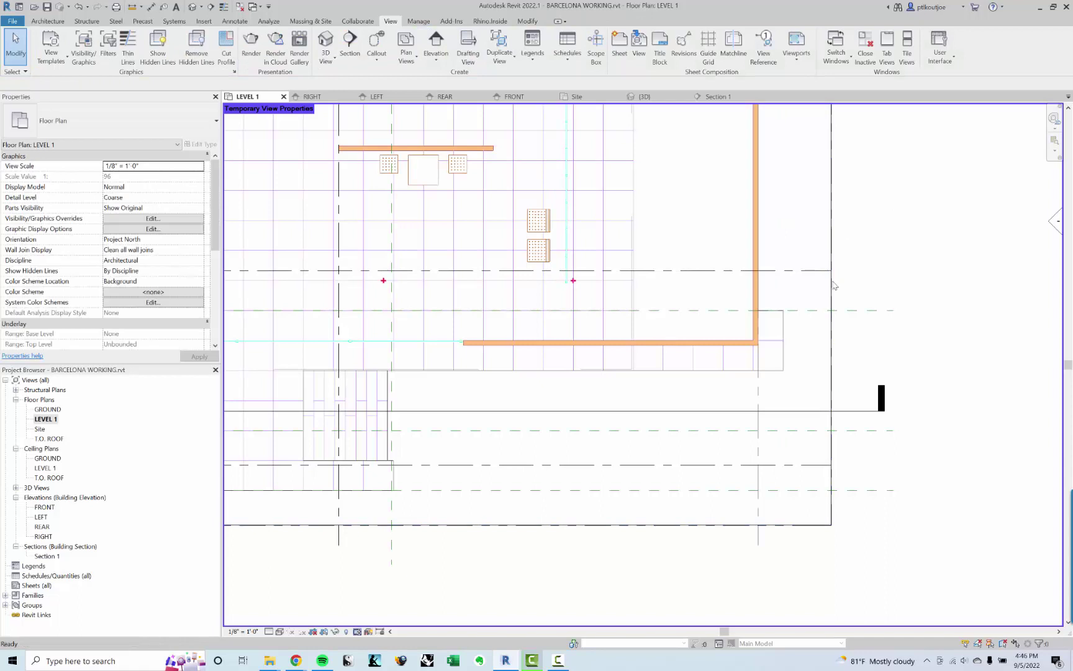
Select the topography in the Level 1 plan and start editing its surface
left_click(833, 401)
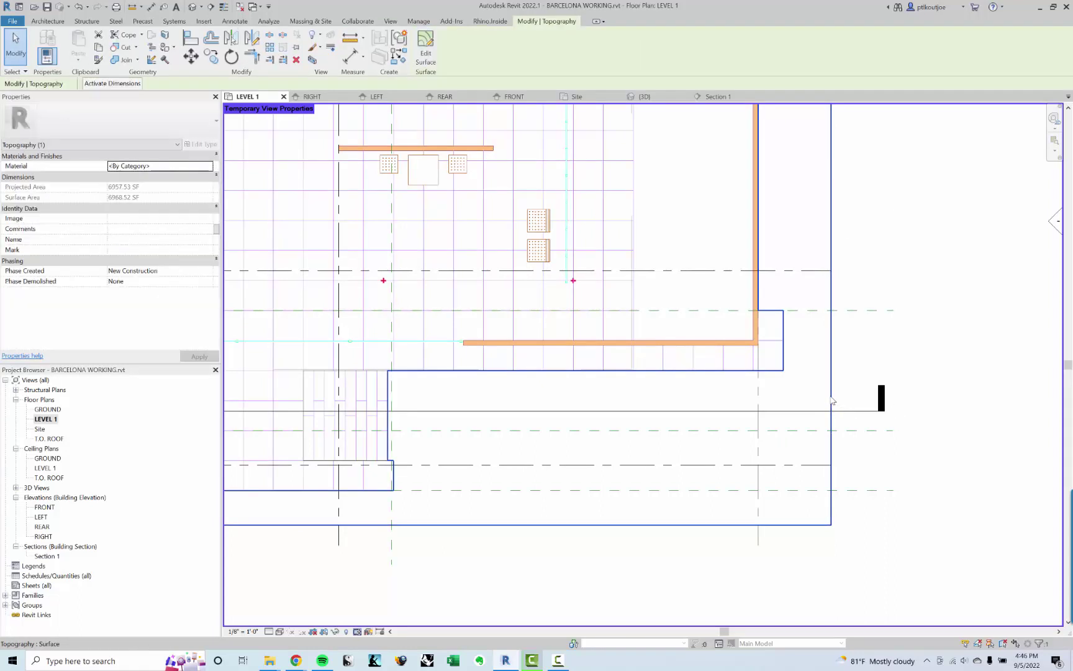
left_click(425, 45)
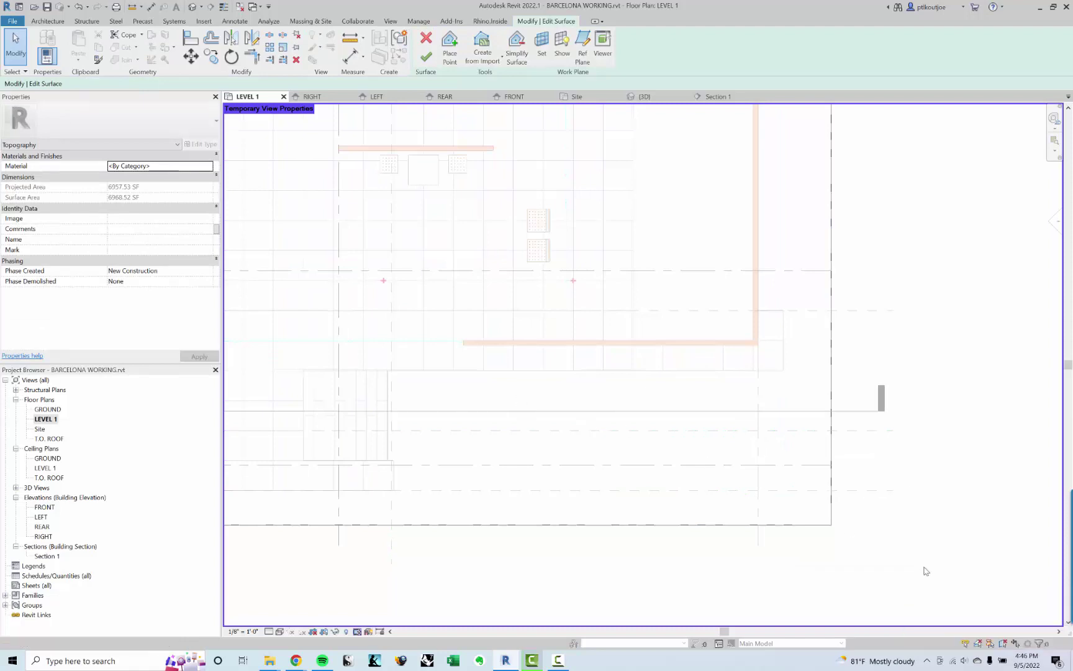
scroll(642, 475, "down", 2)
middle_click_drag(556, 445, 685, 454)
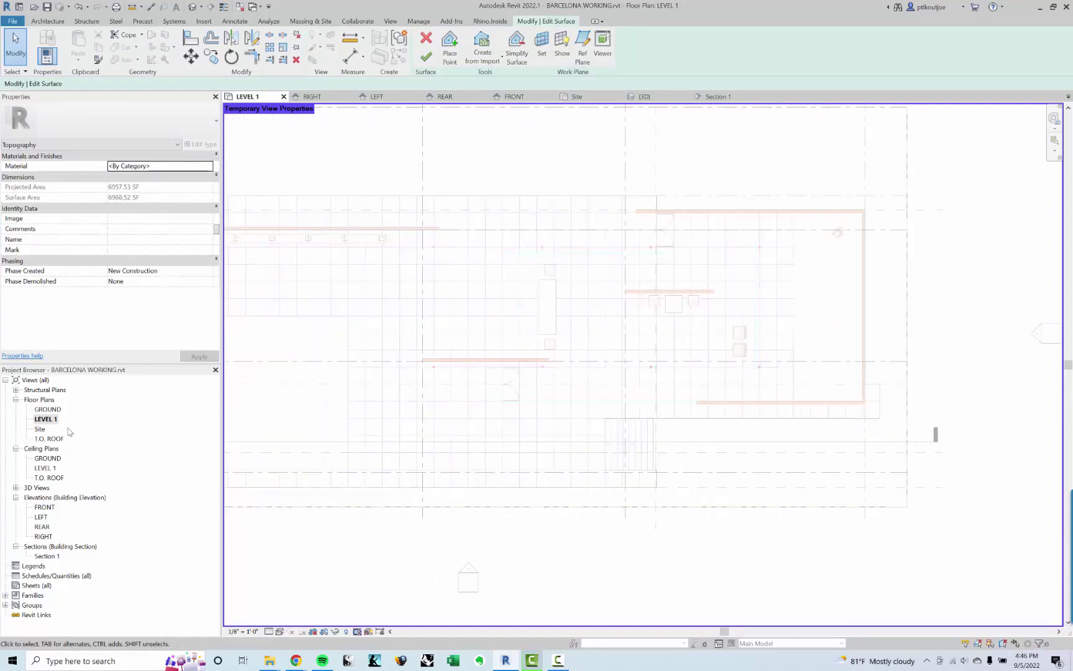
middle_click_drag(534, 292, 533, 323)
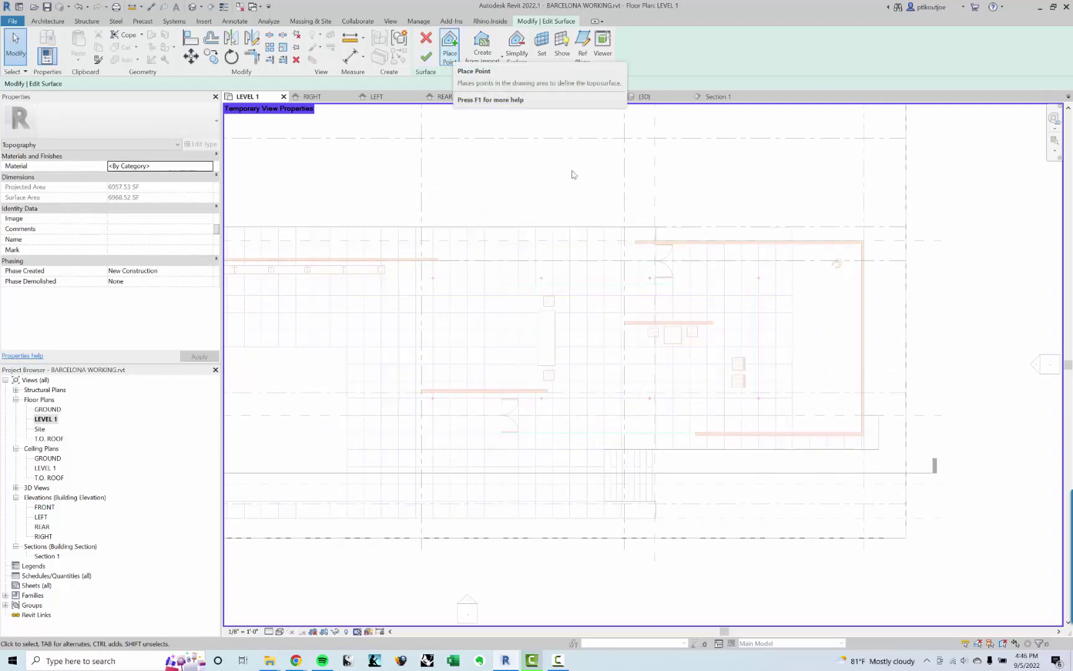
middle_click_drag(939, 362, 905, 376)
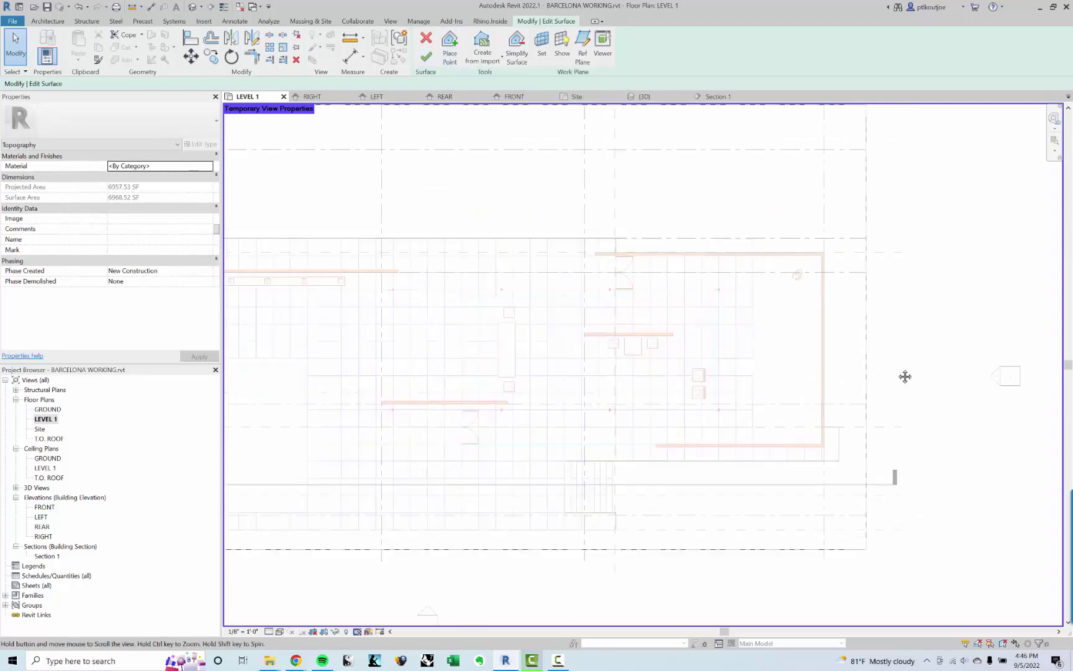
In the 3D view, check the interior and boundary points near the front corner of the topography and copy the boundary point's elevation
left_click(201, 9)
scroll(755, 460, "up", 5)
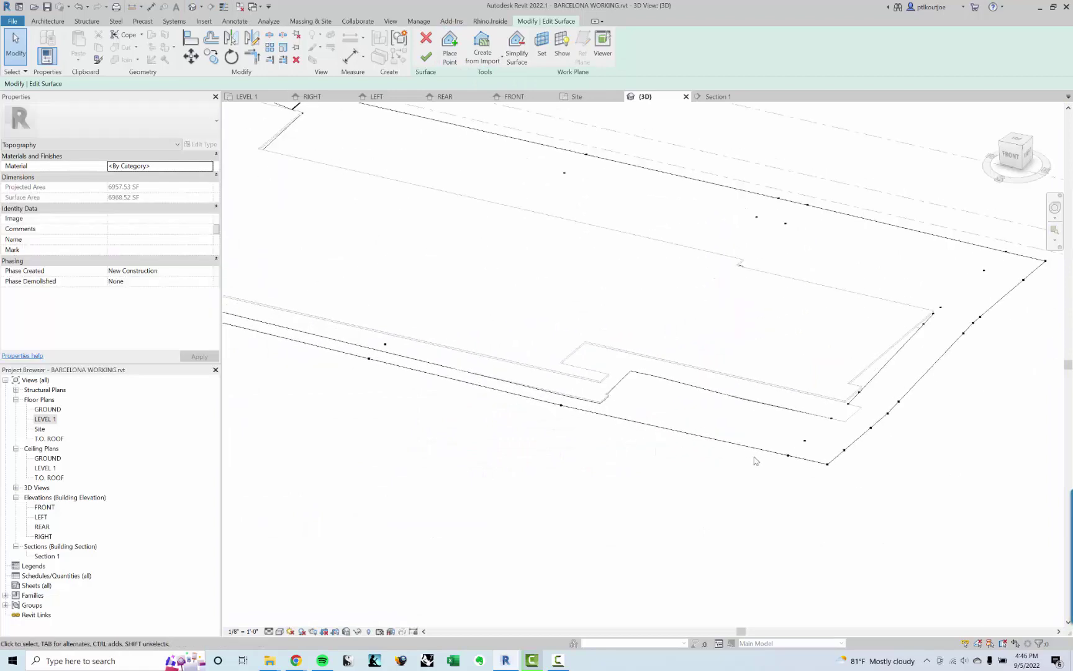
scroll(755, 460, "up", 2)
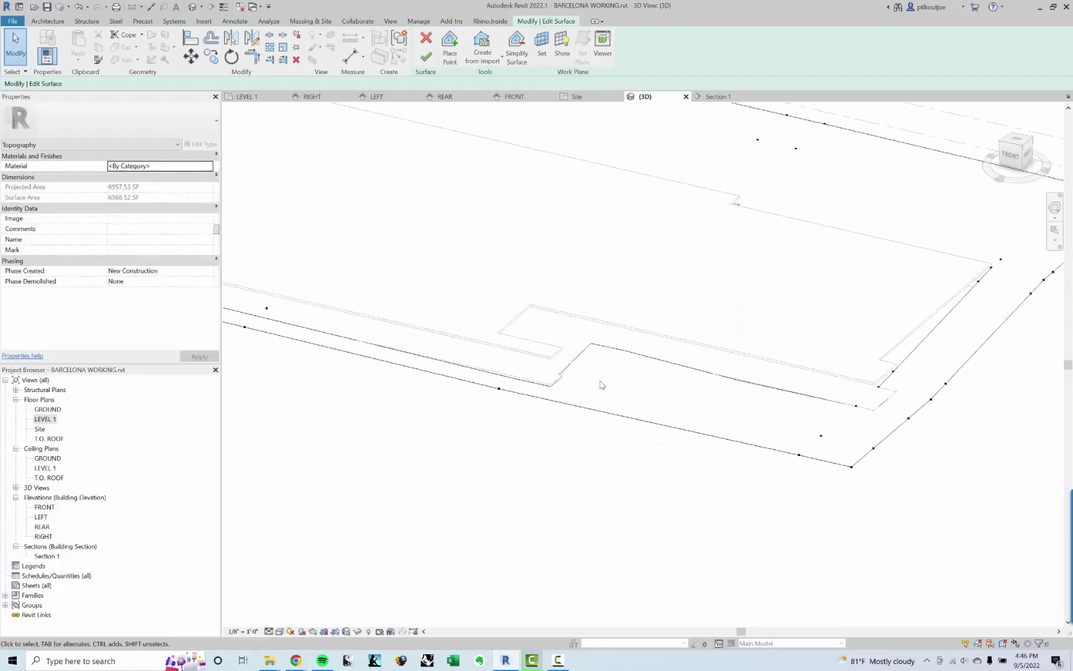
left_click(831, 451)
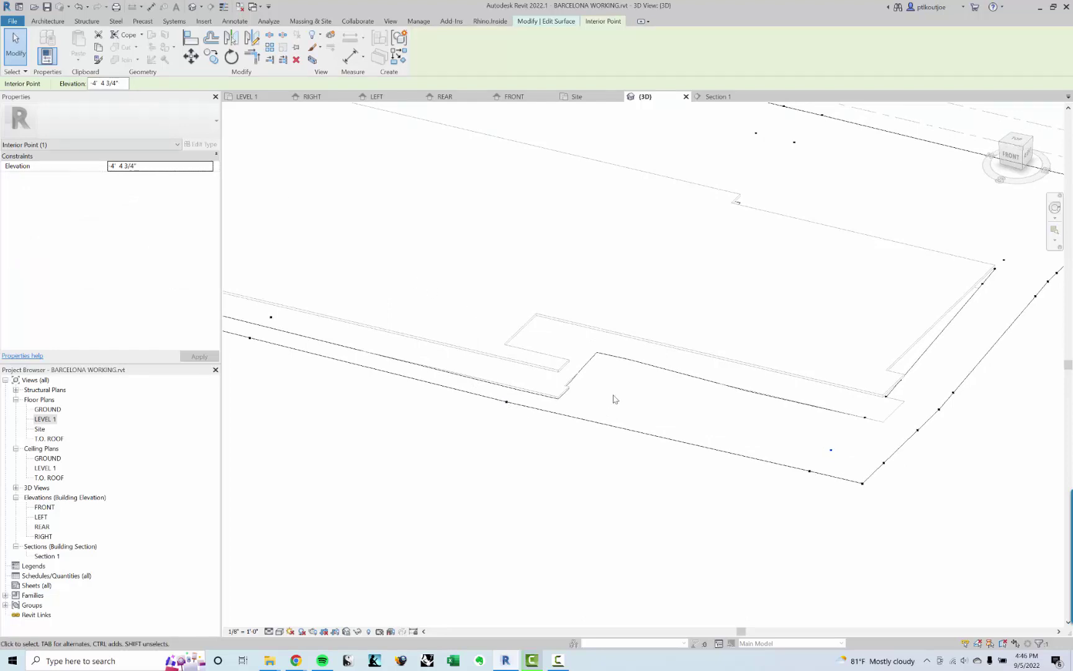
left_click(810, 471)
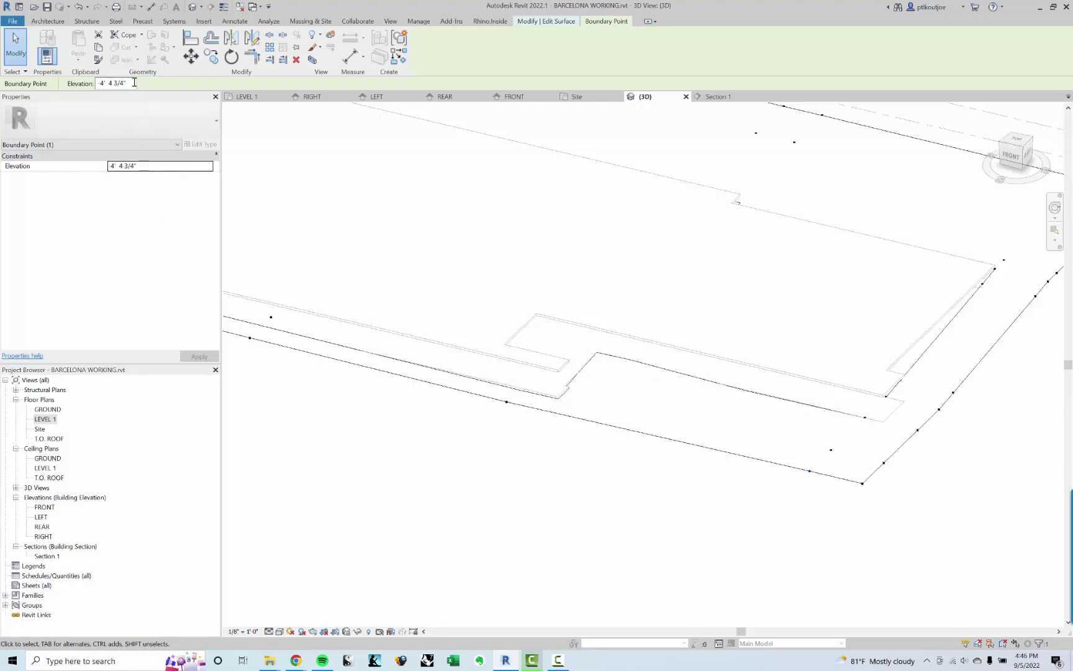
key("ctrl+c")
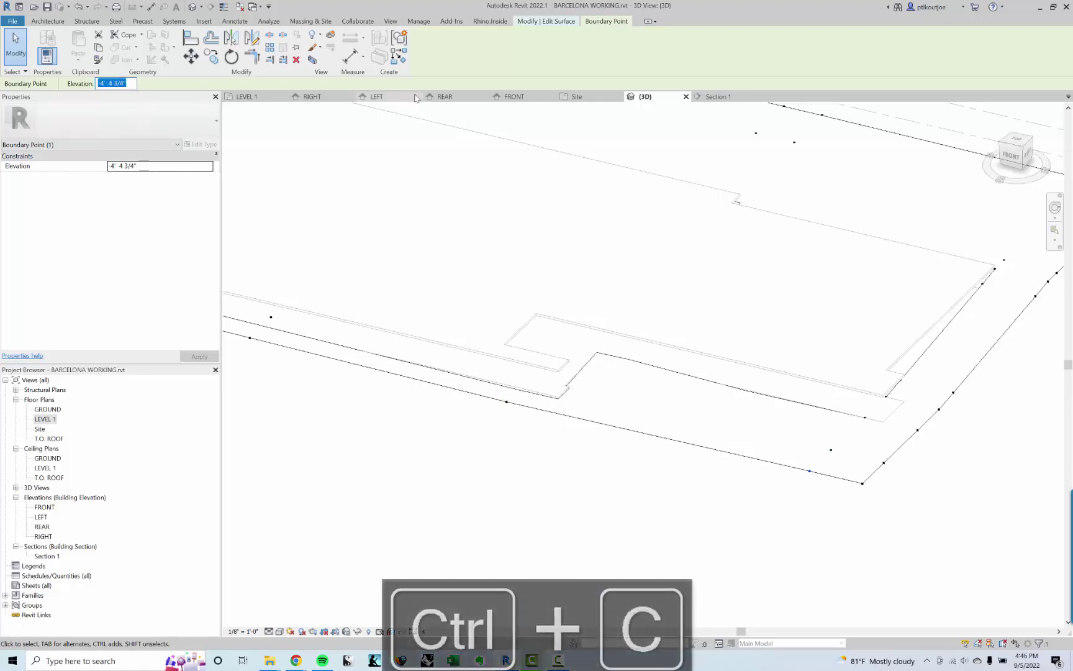
In the Level 1 plan, place topography points at elevation -4' 4 3/4" on the podium corners beside the stair and finish the surface
left_click(248, 97)
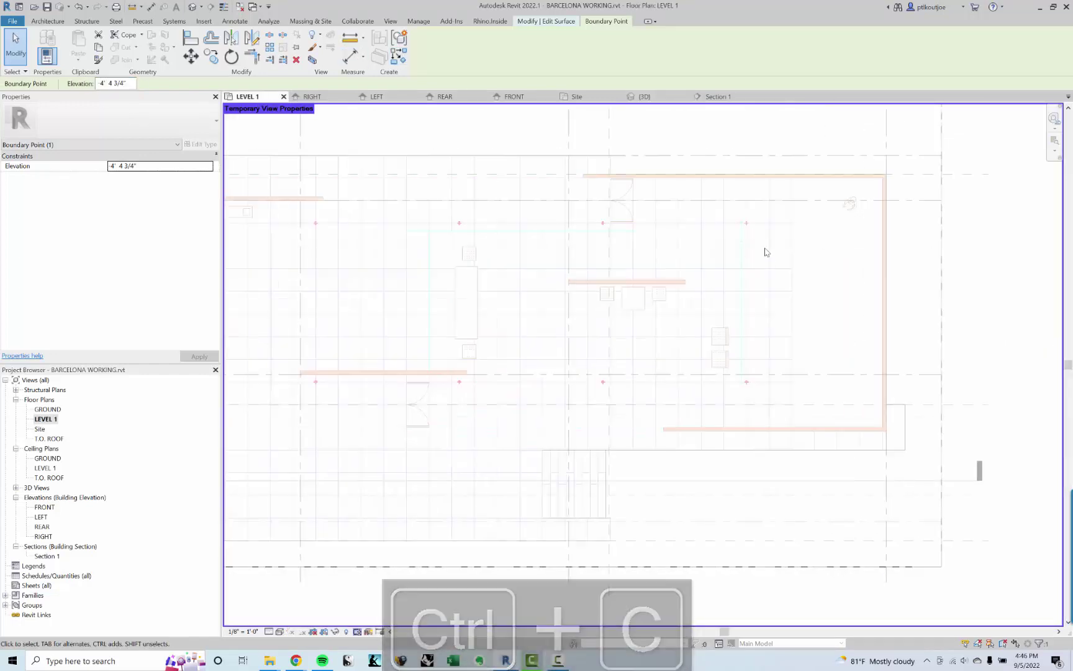
left_click(547, 22)
left_click(450, 46)
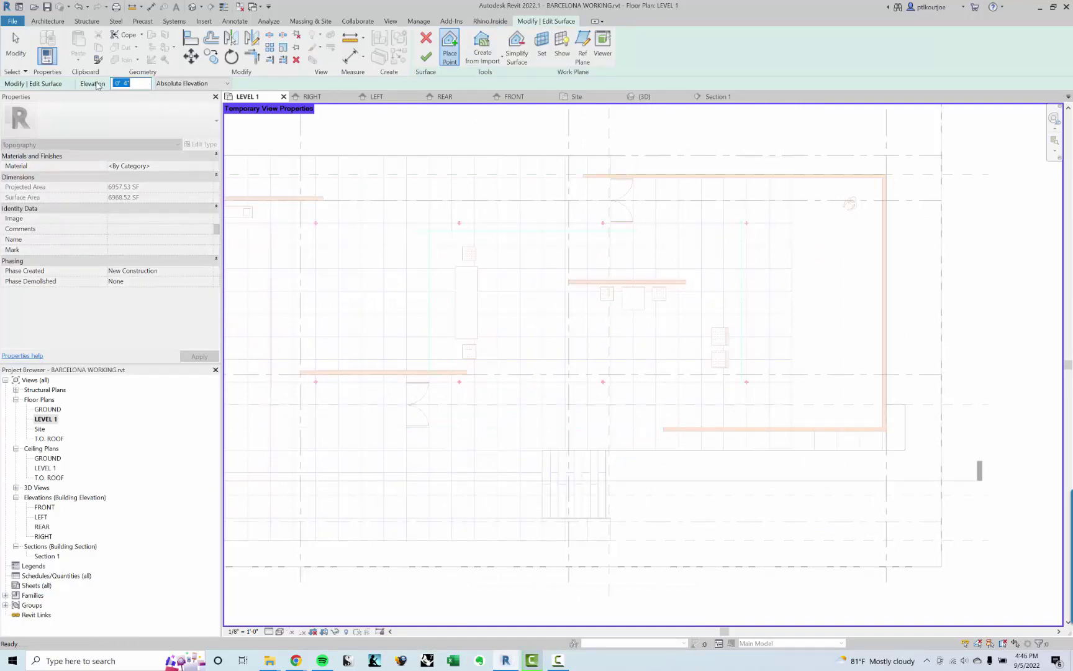
key("ctrl+v")
scroll(613, 472, "up", 4)
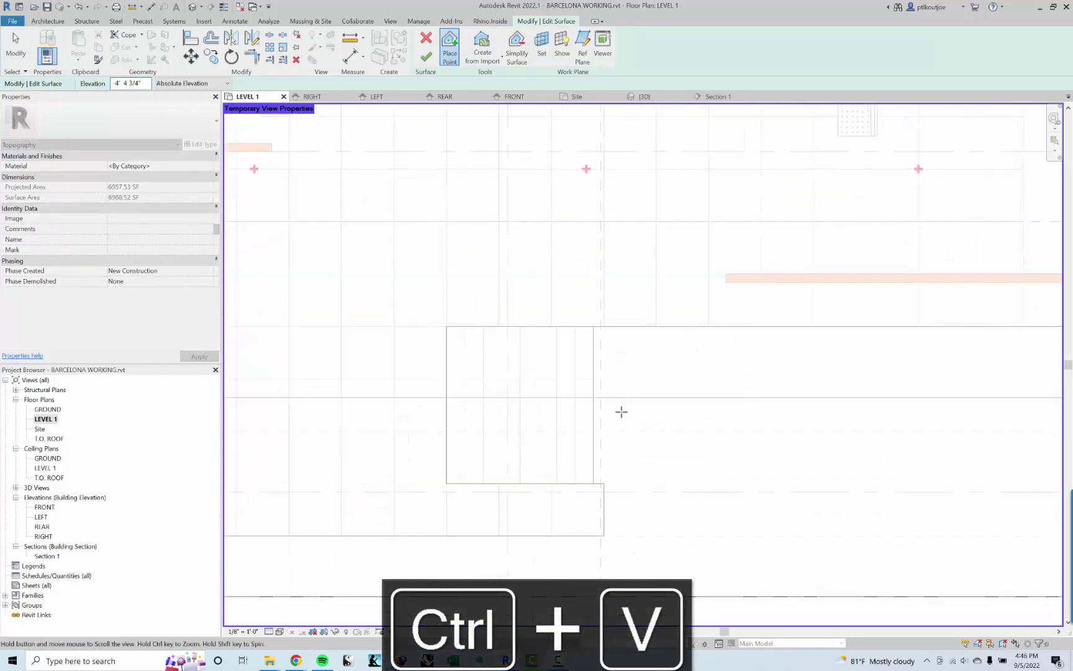
scroll(633, 535, "up", 2)
left_click(596, 535)
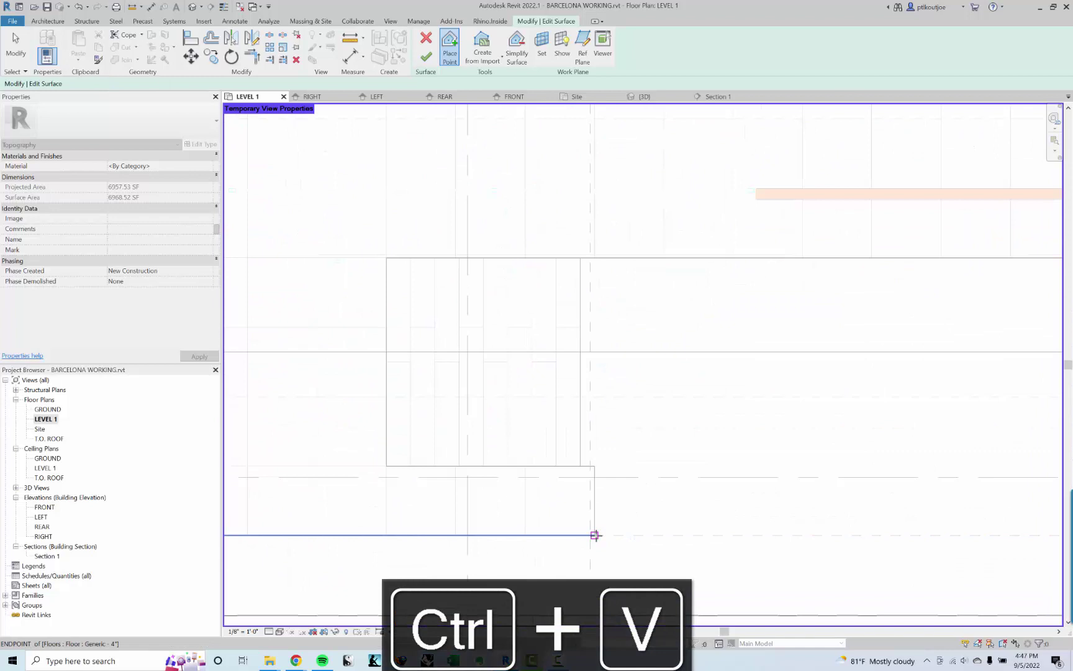
left_click(589, 466)
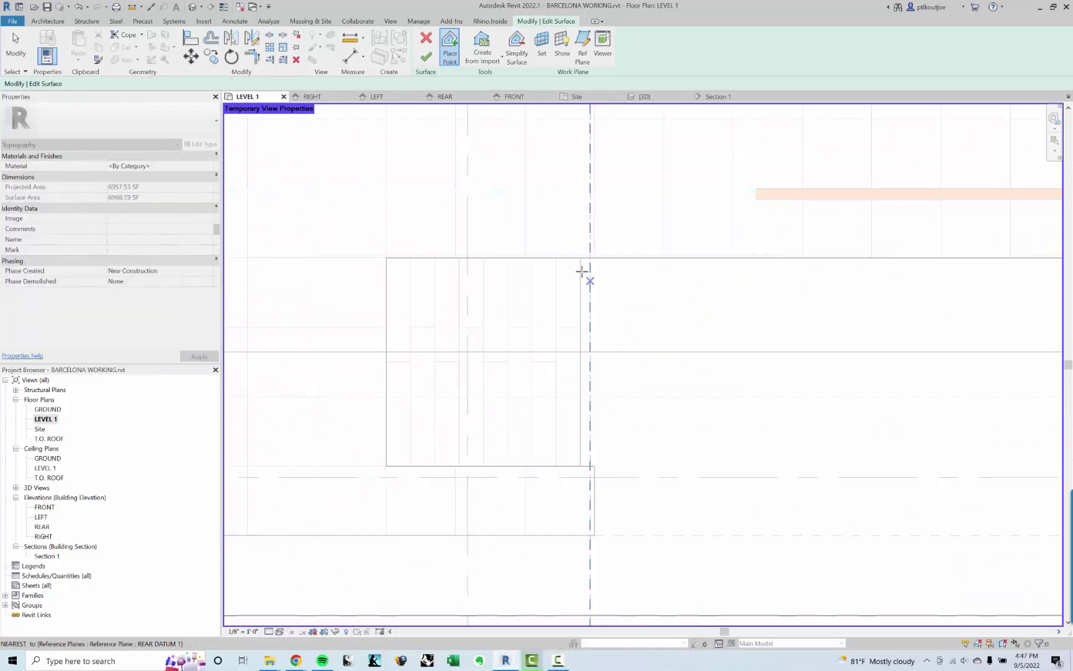
middle_click_drag(577, 256, 696, 328)
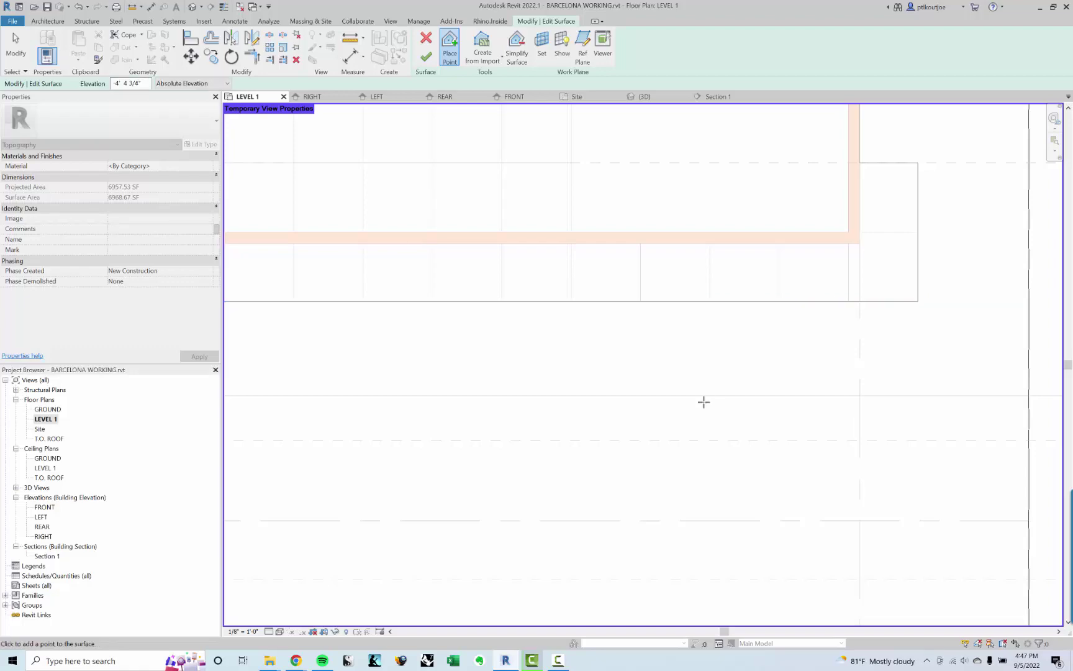
left_click(426, 57)
Reopen Section 1 from its section mark and examine where the pad meets the topography near grid 4
scroll(559, 329, "down", 3)
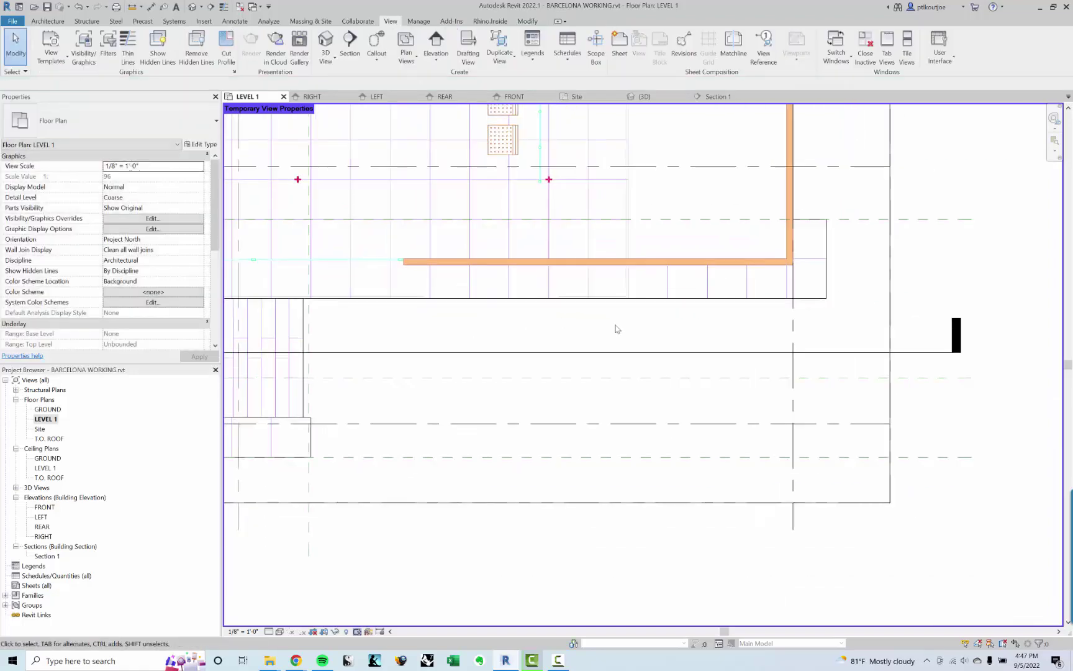
scroll(616, 329, "down", 4)
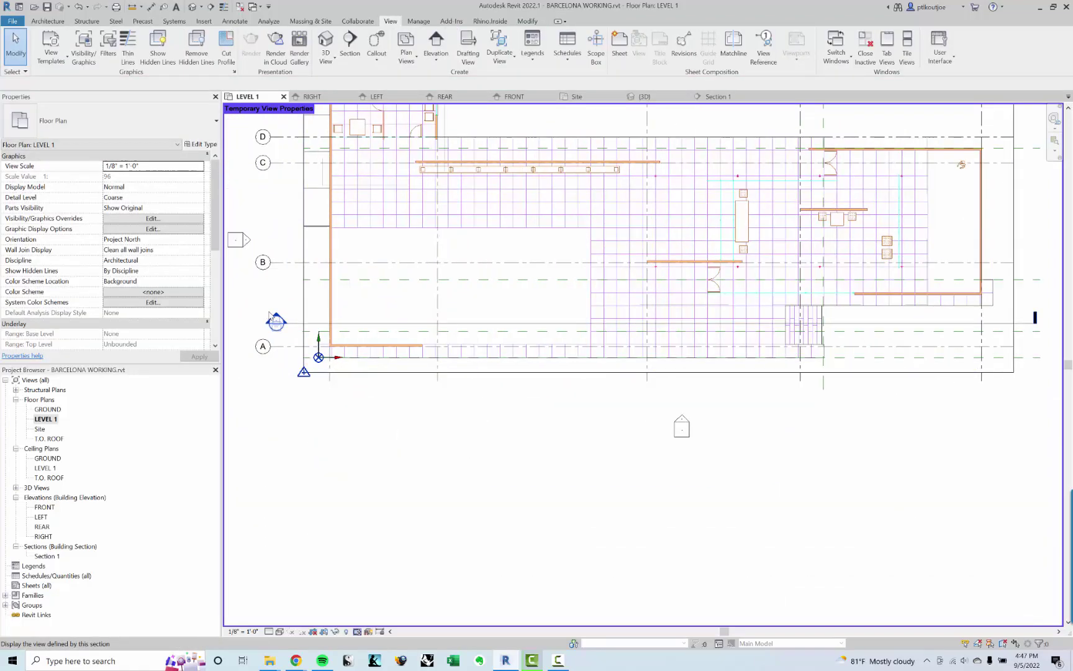
double_click(271, 316)
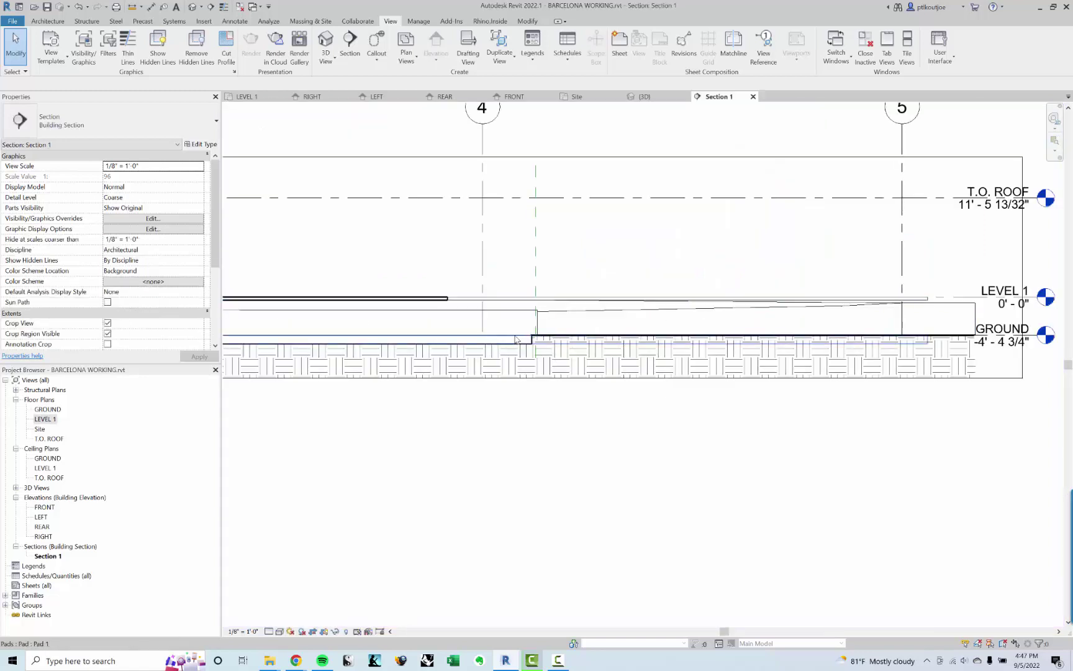
scroll(559, 335, "up", 2)
scroll(486, 337, "up", 2)
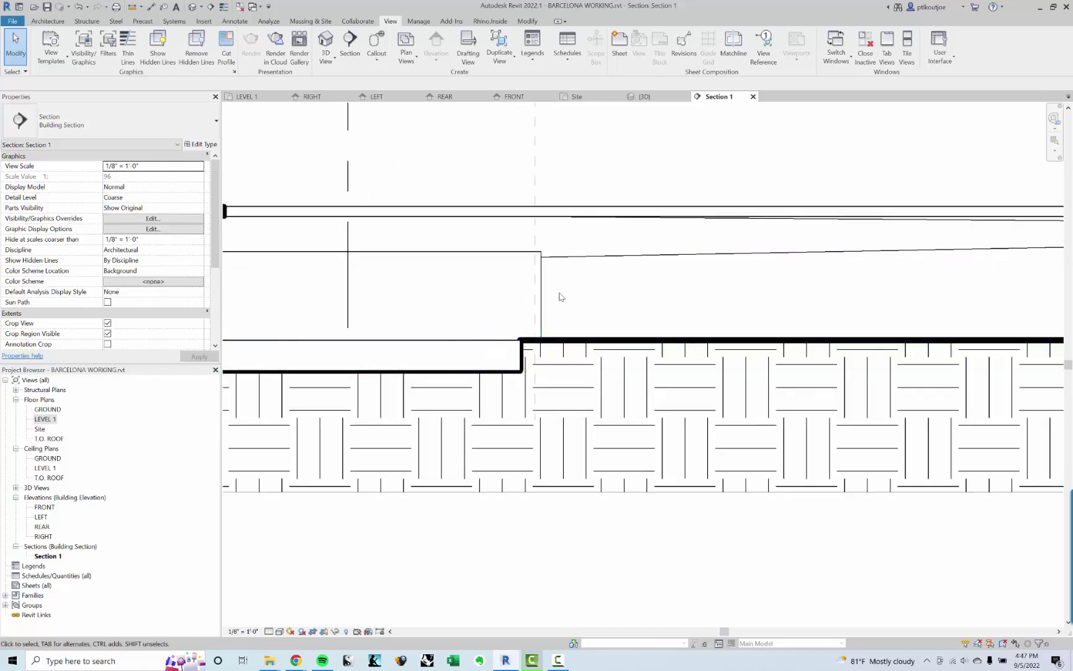
scroll(558, 289, "down", 1)
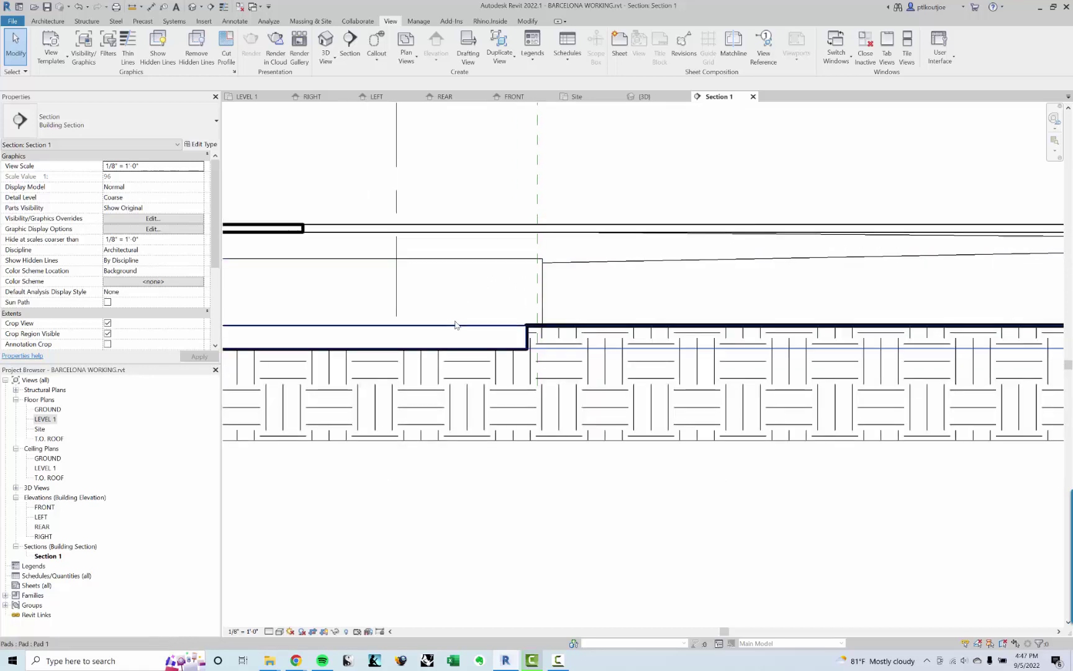
Set the structure layer thickness of the building pad's type to 0.25" and deselect the pad
left_click(455, 325)
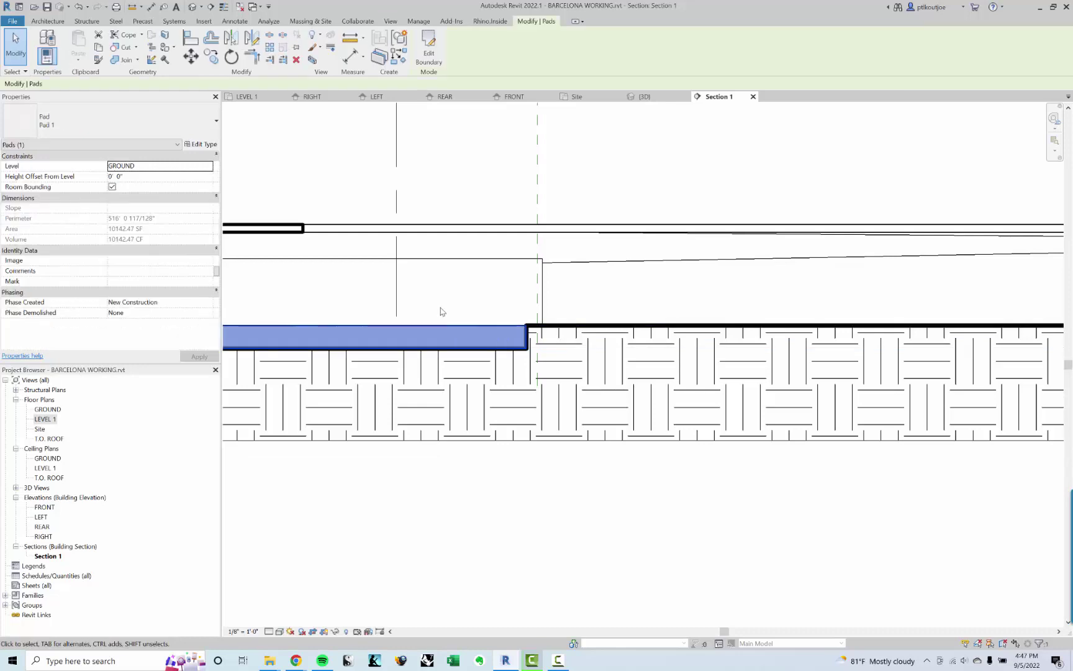
scroll(430, 307, "down", 1)
middle_click_drag(429, 308, 579, 306)
scroll(579, 311, "down", 1)
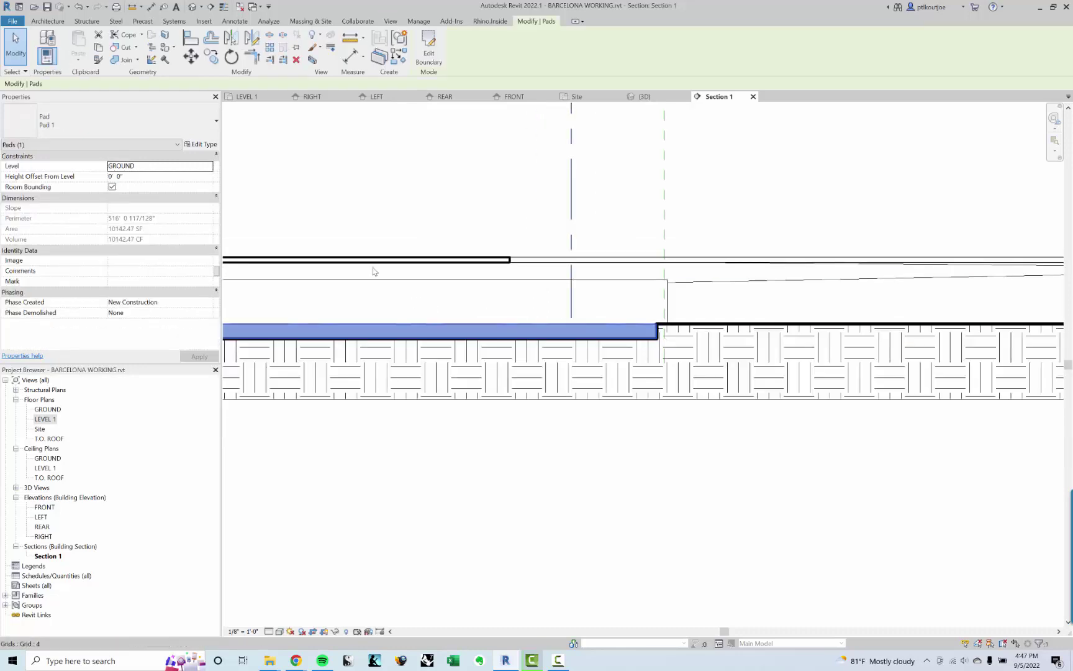
left_click(200, 144)
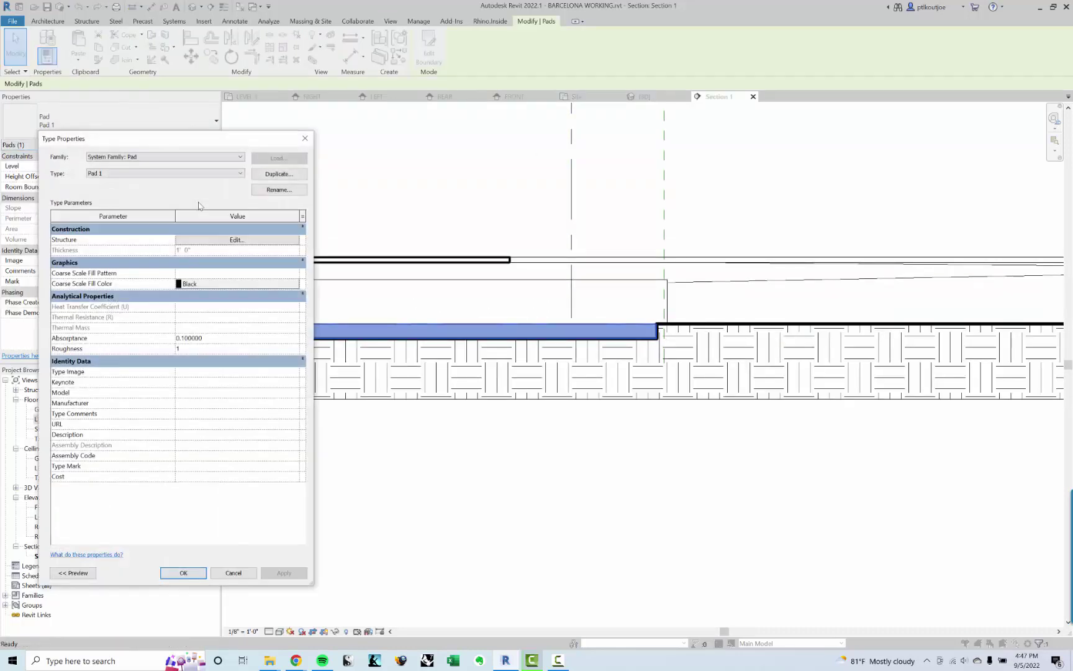
left_click(200, 241)
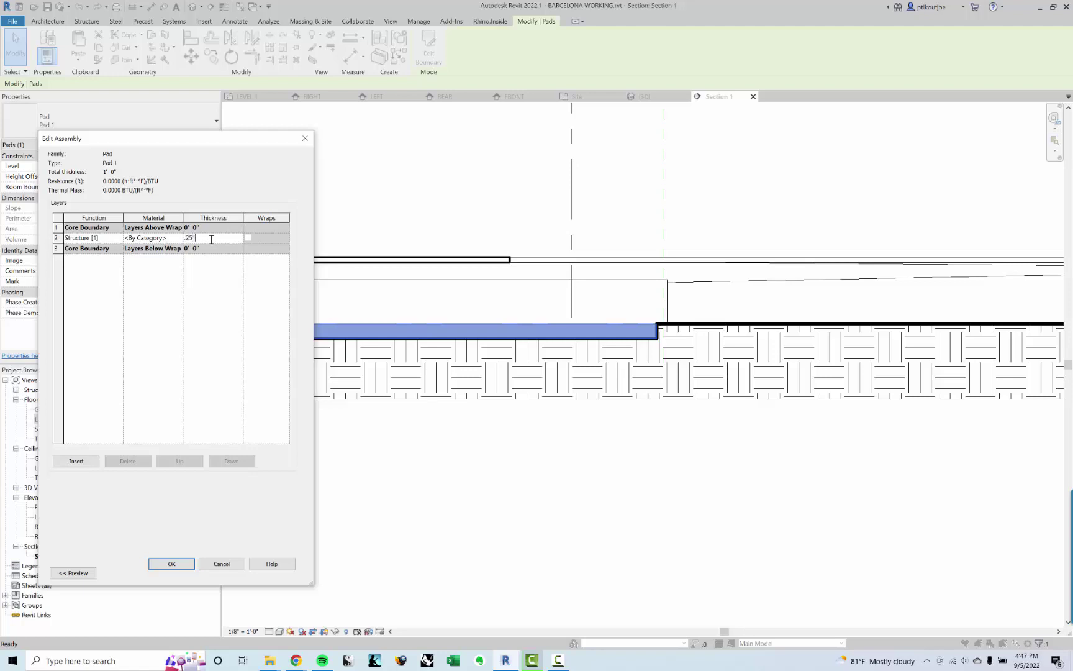
key("Return")
left_click(190, 565)
left_click(190, 574)
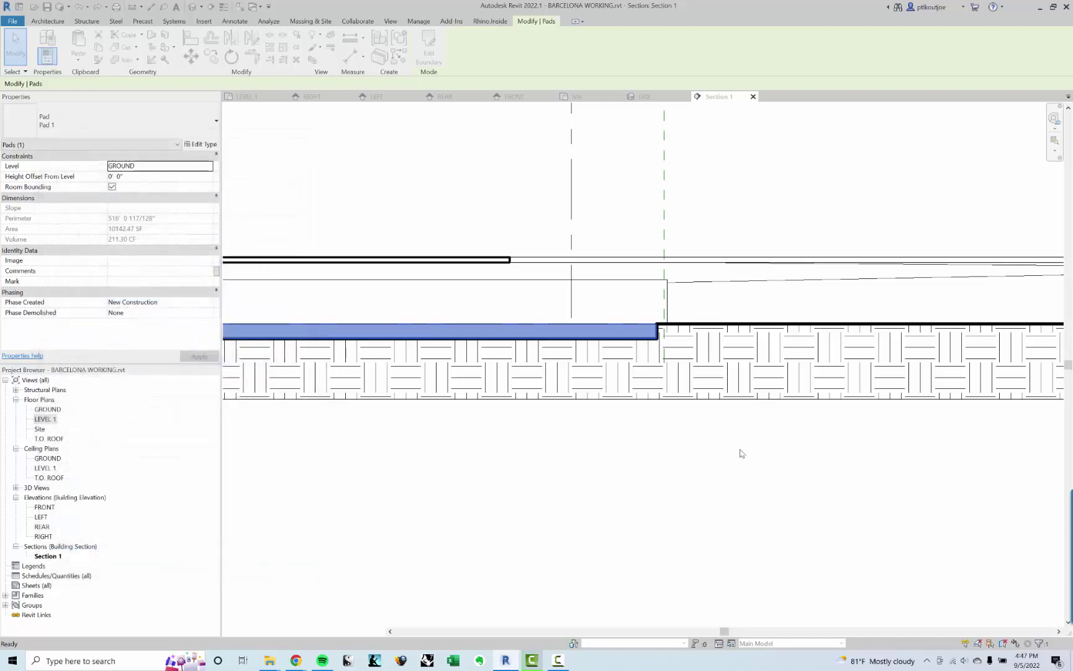
left_click(740, 450)
Examine the full length of Section 1 to check how the thinned pad, floor and topography meet from grid 1 to grid 5
scroll(628, 322, "down", 5)
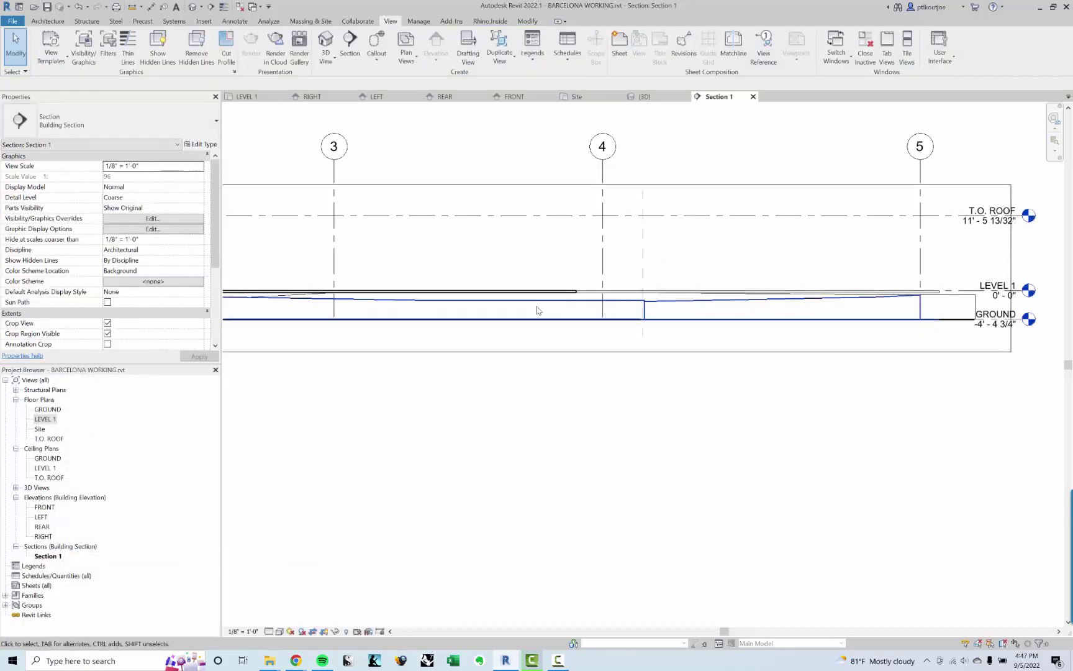
scroll(555, 338, "down", 2)
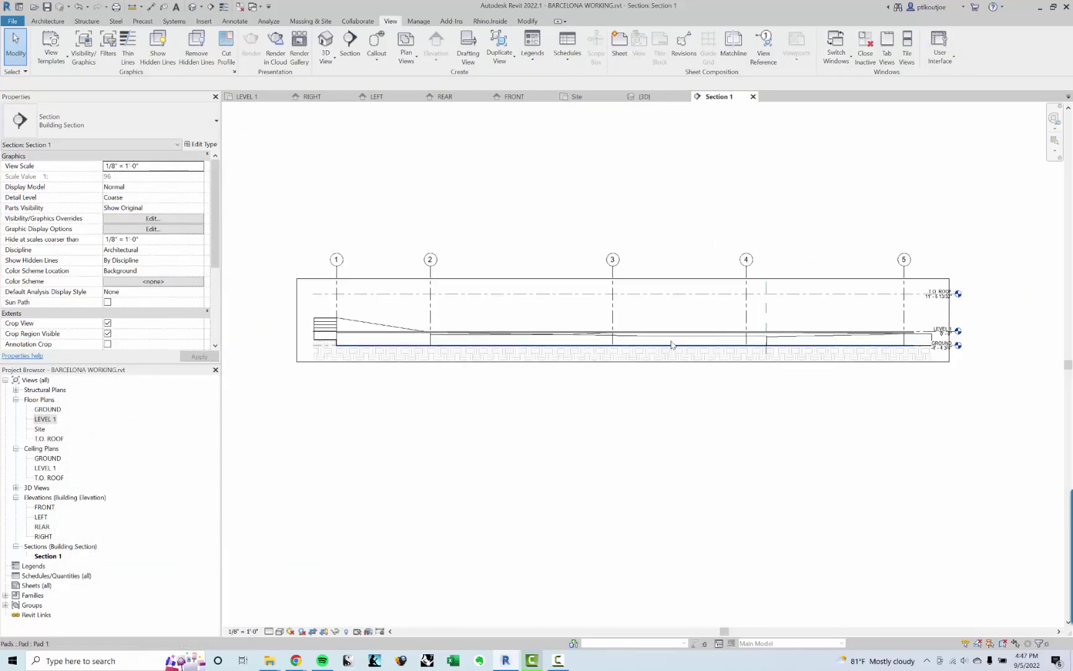
scroll(354, 332, "up", 3)
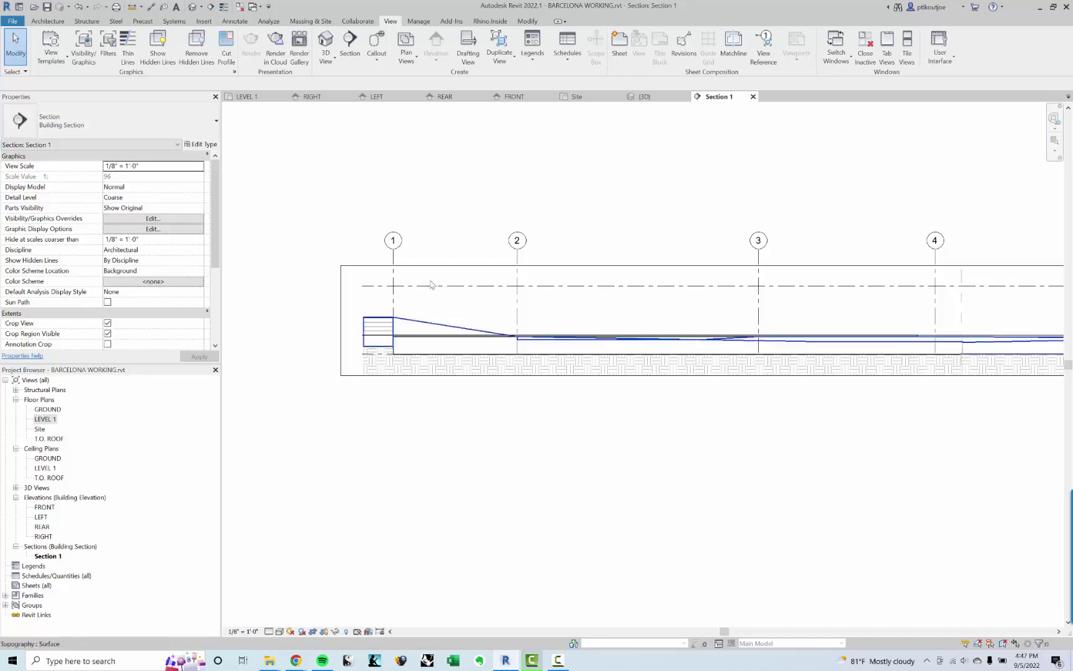
scroll(484, 378, "down", 2)
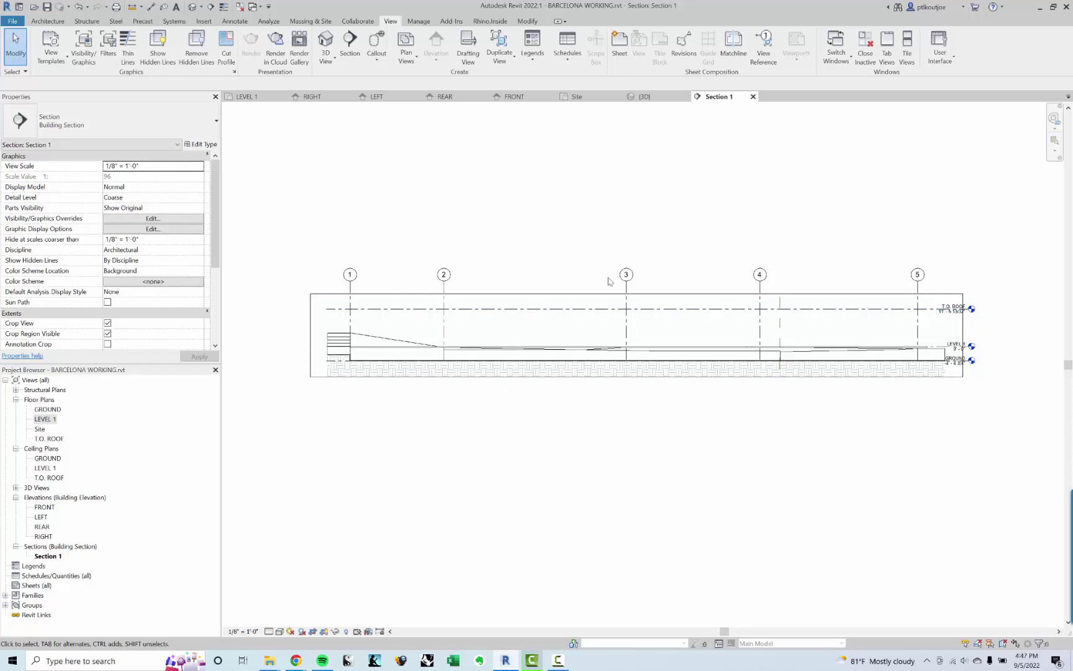
middle_click_drag(617, 287, 607, 287)
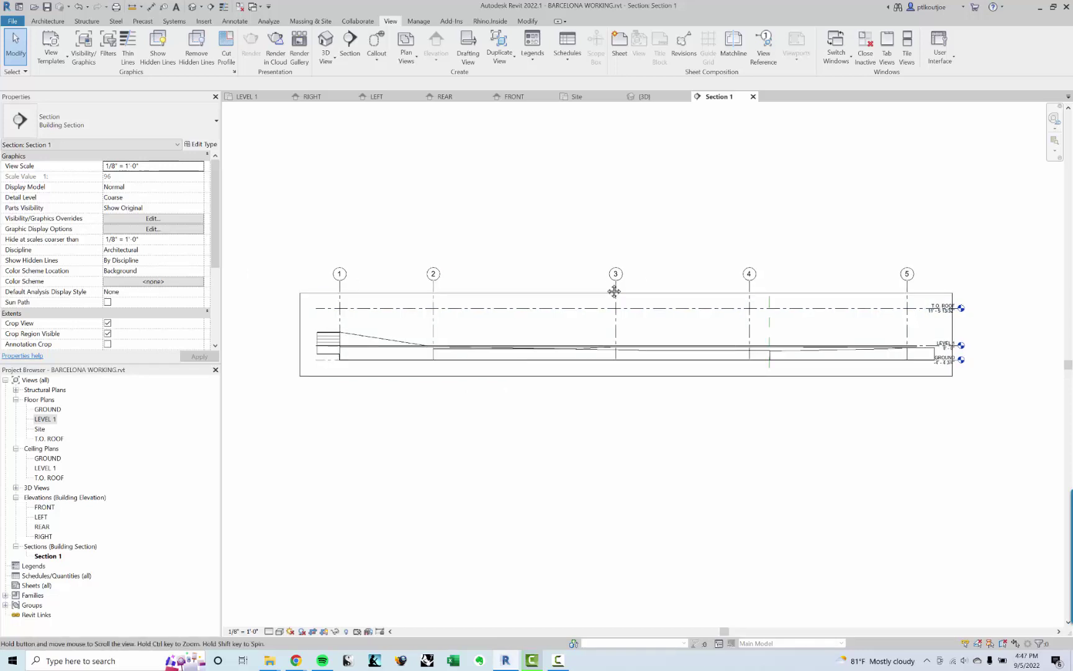
left_click(353, 358)
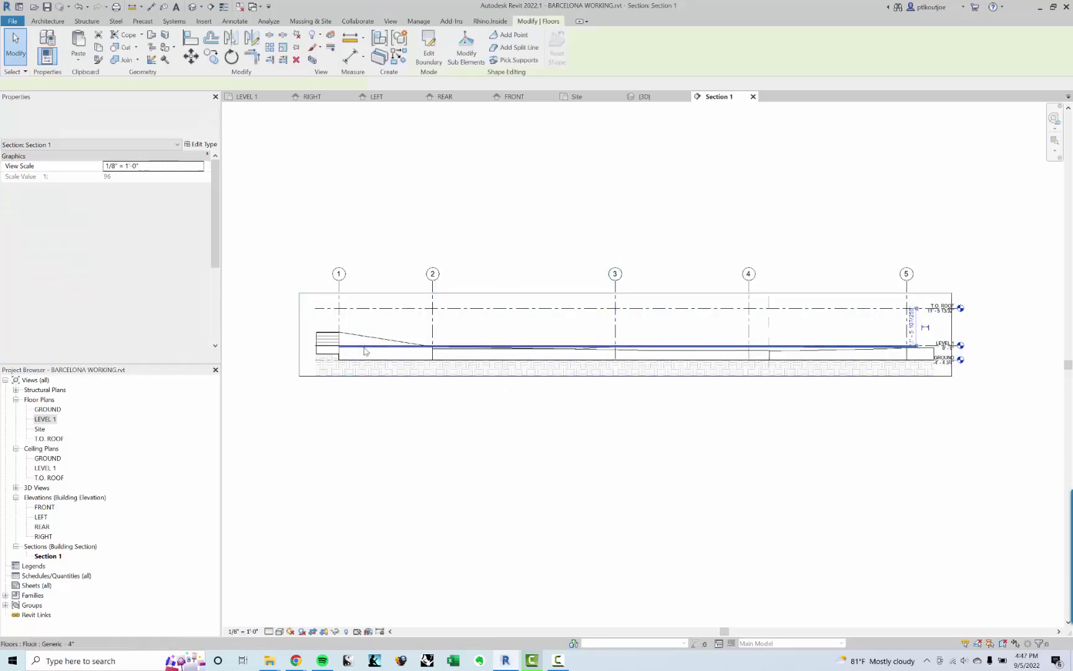
left_click(410, 234)
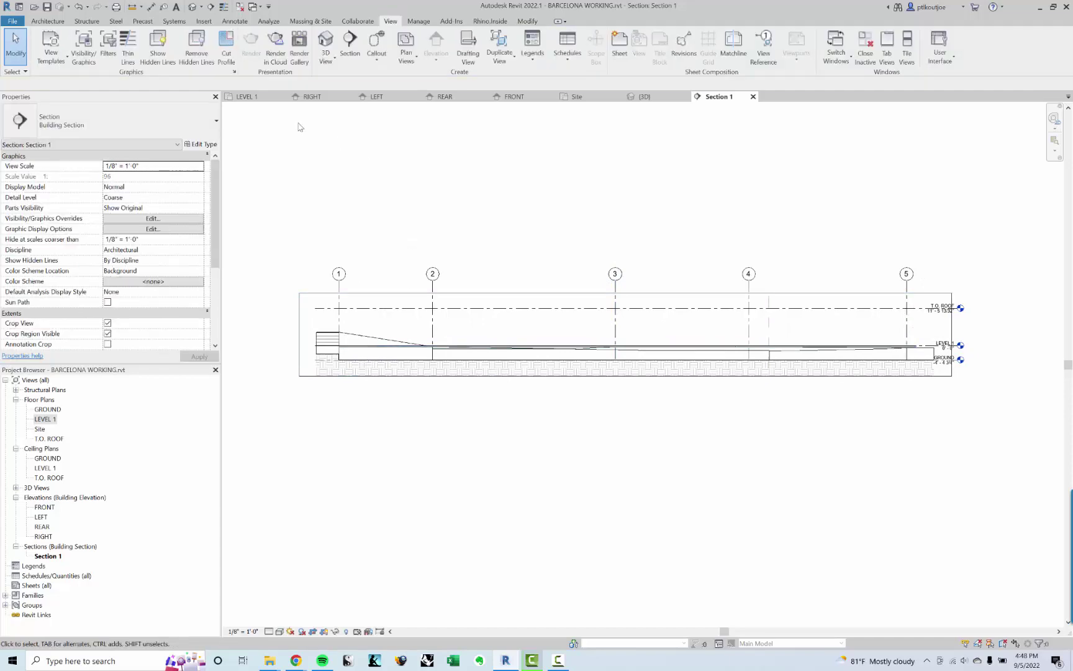
Compare Section 1 with the Level 1 plan and review the imported drawing's walls, columns and stair across the plan
left_click(253, 97)
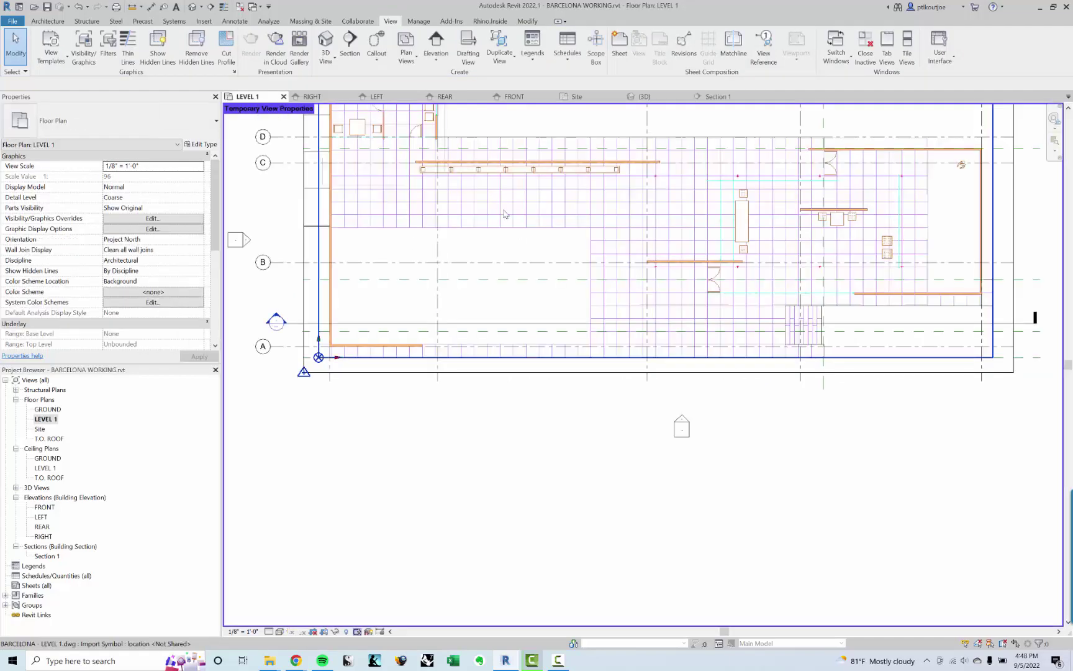
middle_click_drag(469, 211, 475, 273)
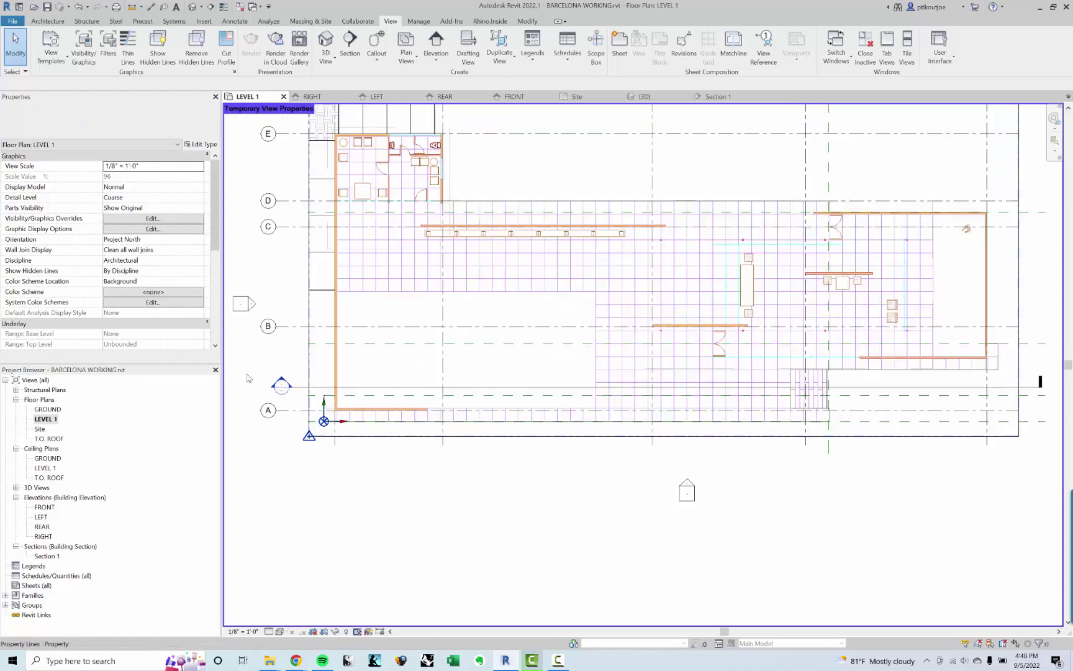
double_click(282, 384)
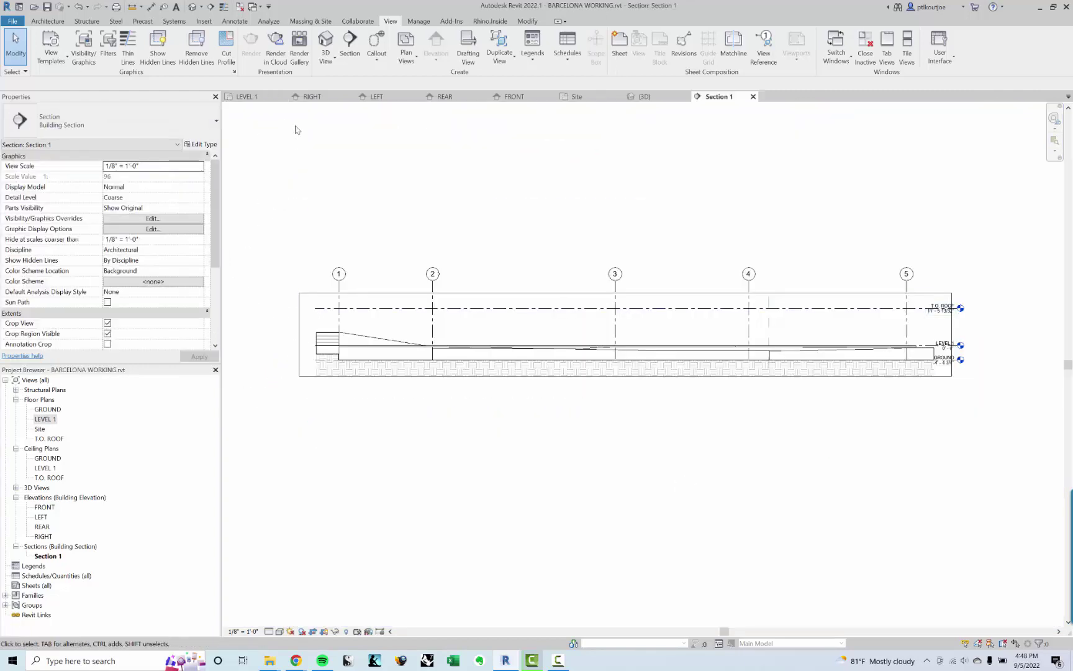
left_click(262, 101)
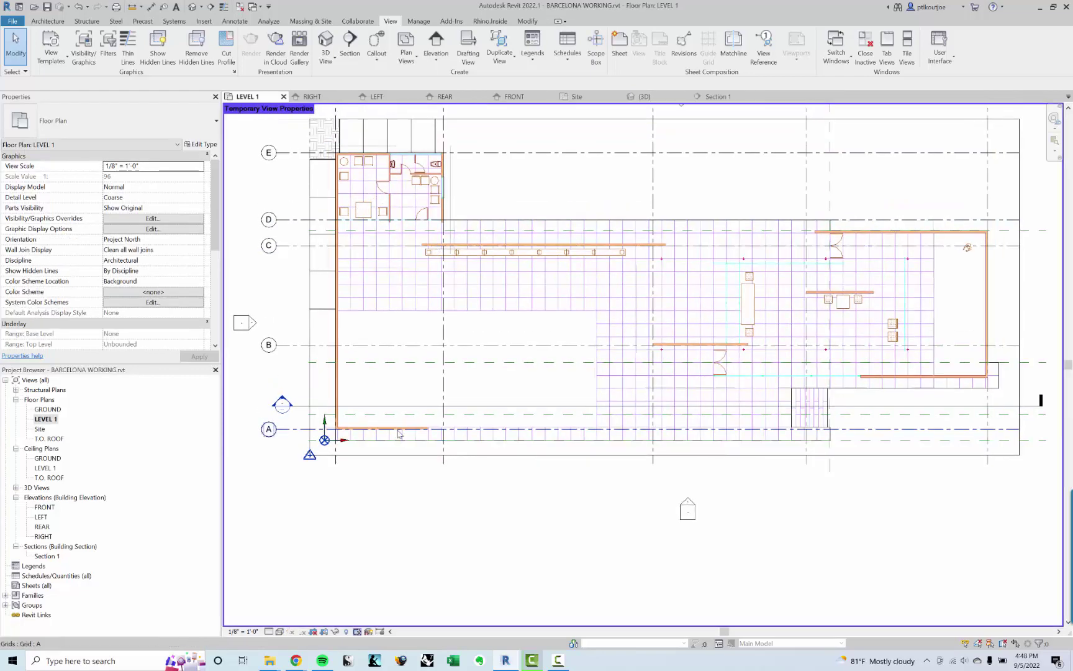
scroll(408, 423, "up", 2)
middle_click_drag(741, 274, 430, 318)
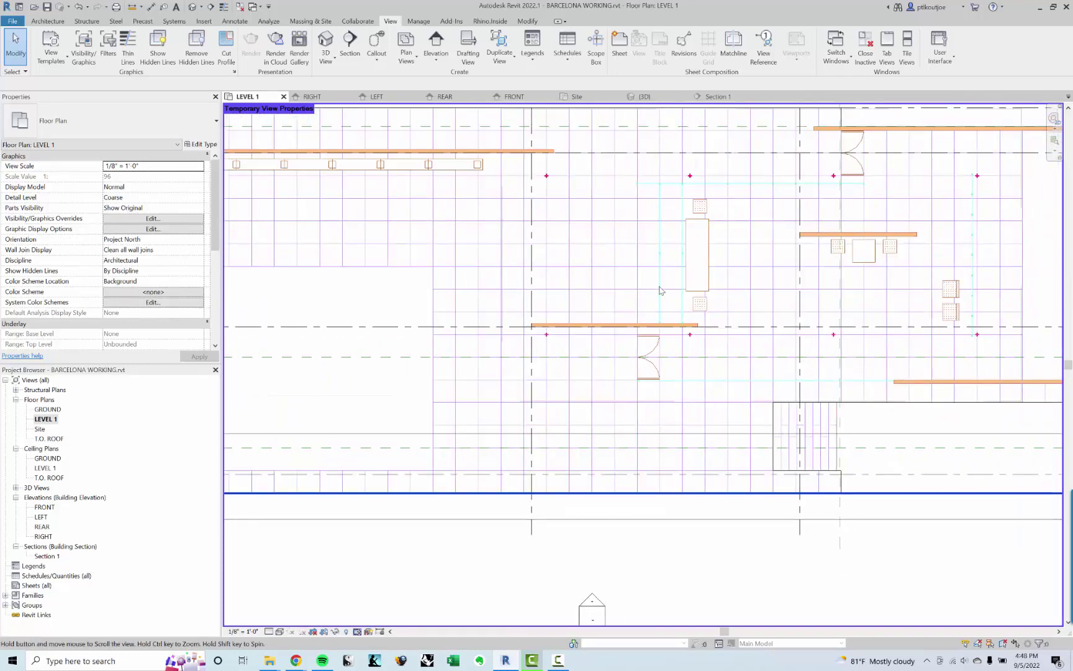
middle_click_drag(837, 272, 597, 303)
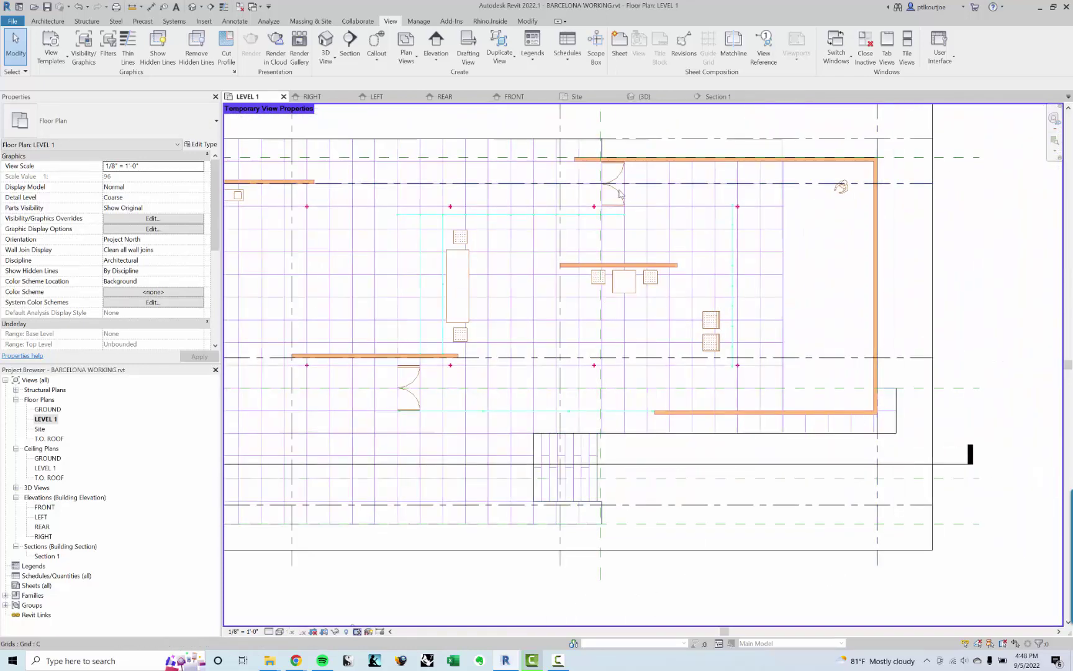
scroll(616, 192, "down", 1)
middle_click_drag(516, 274, 881, 279)
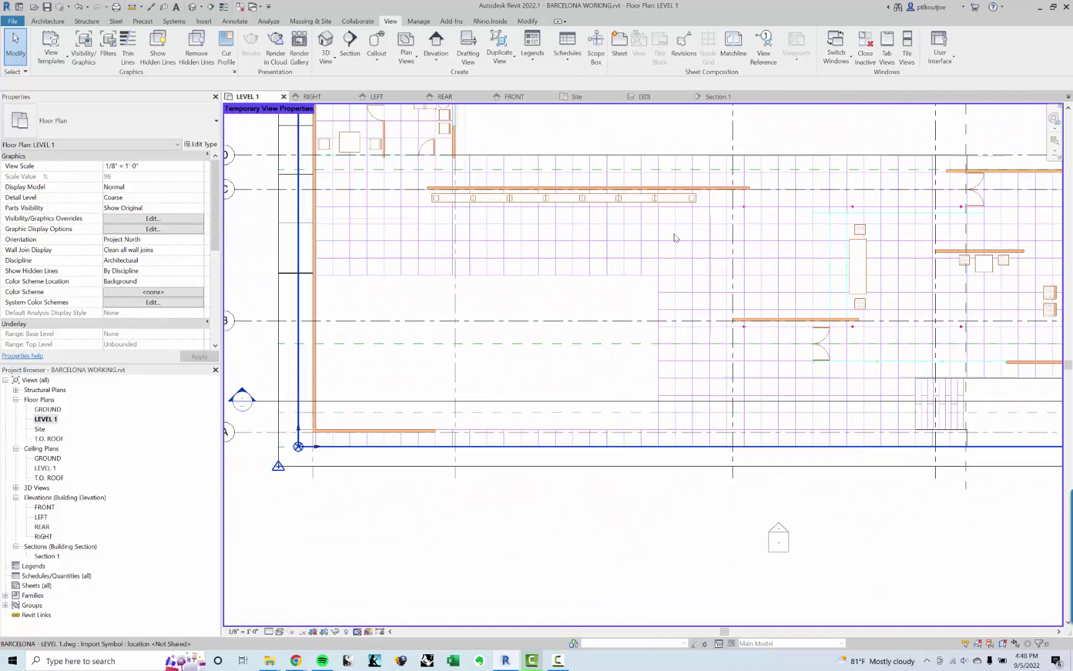
Check the imported wall along grid C and restore the Level 1 plan's view properties from the temporary ones
scroll(508, 189, "up", 1)
scroll(508, 188, "up", 2)
left_click(509, 188)
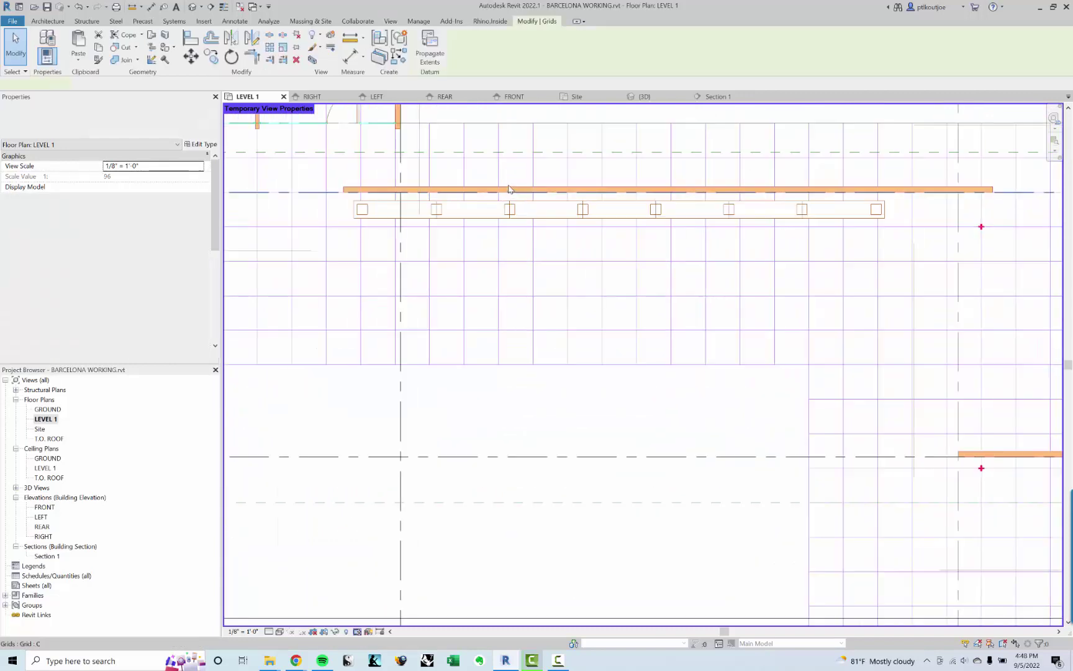
scroll(510, 186, "up", 1)
left_click(523, 175)
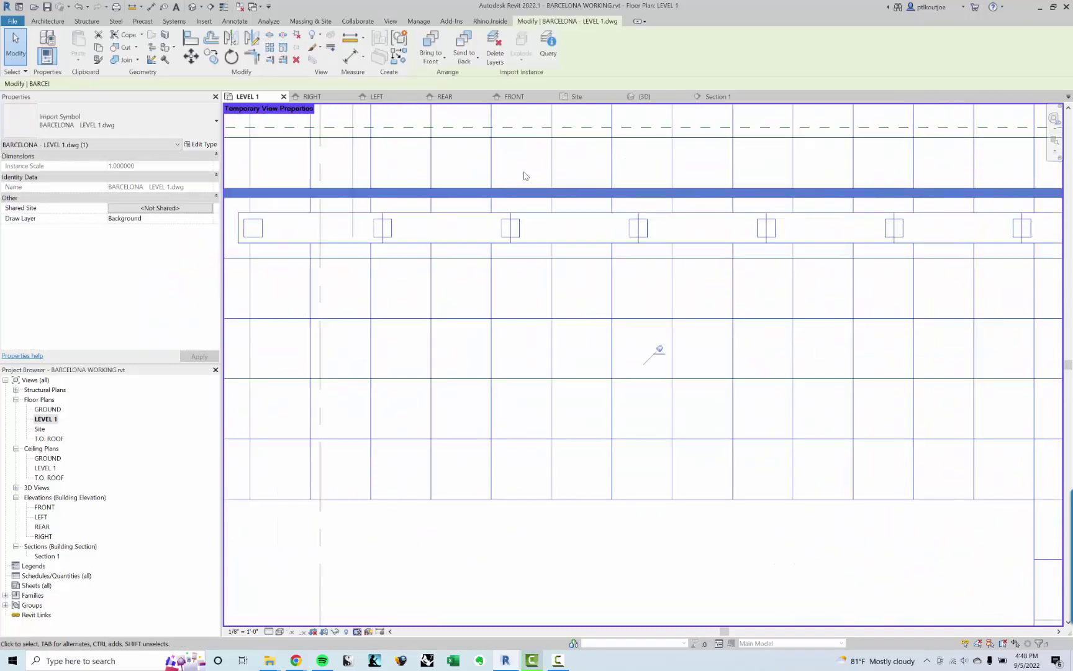
key("Escape")
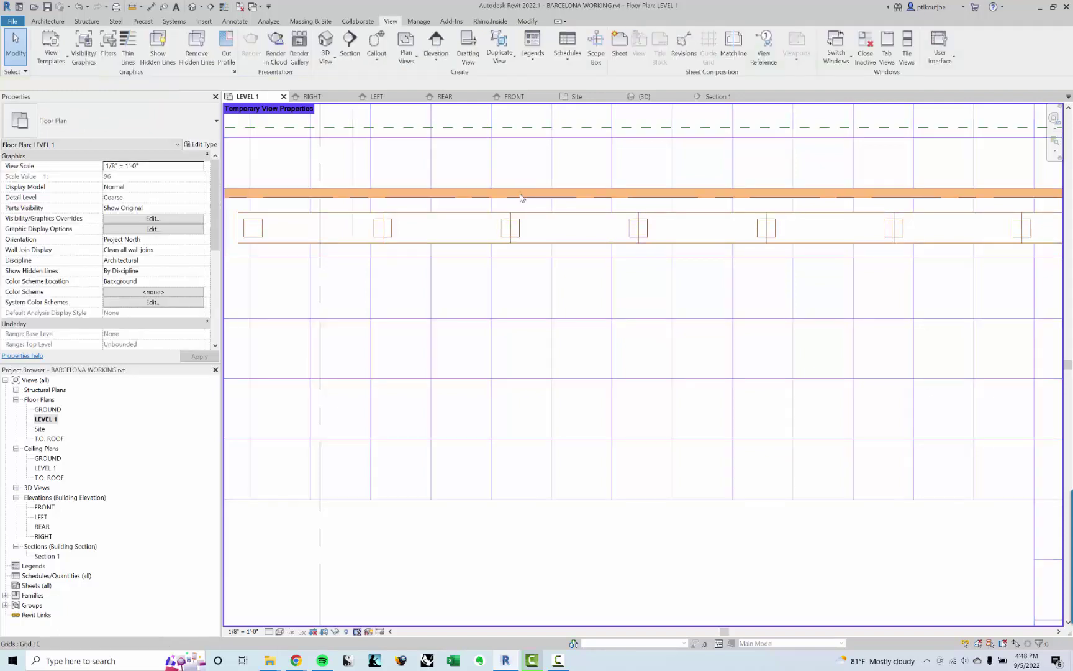
left_click(358, 634)
left_click(379, 620)
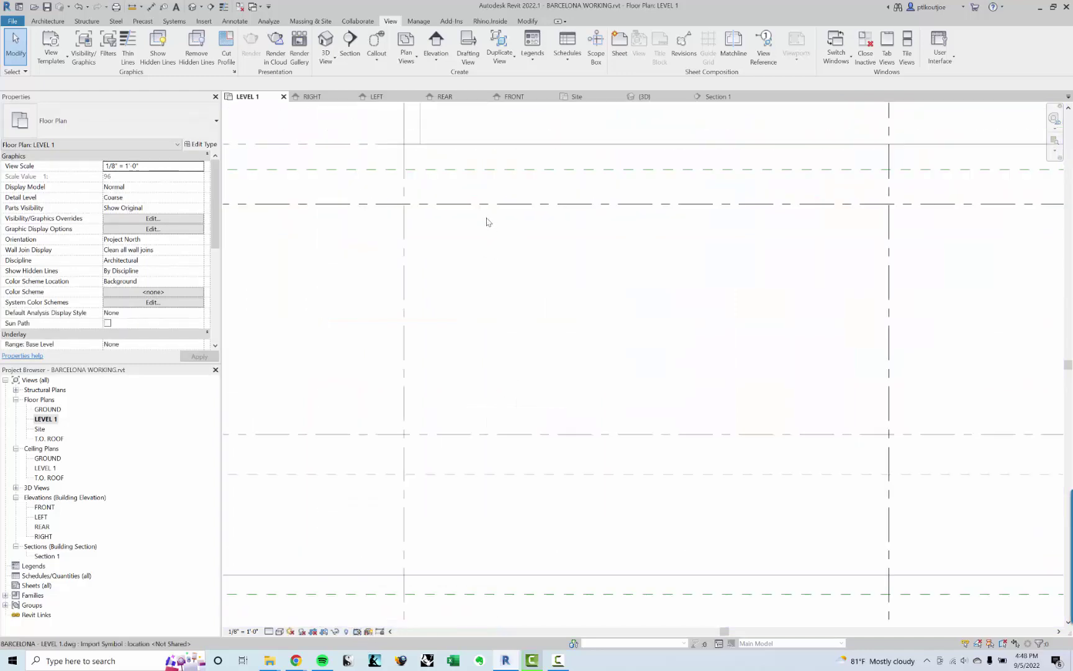
Query the layer of a stair line in the imported BARCELONA - LEVEL 1.dwg near grid 4
scroll(664, 314, "down", 6)
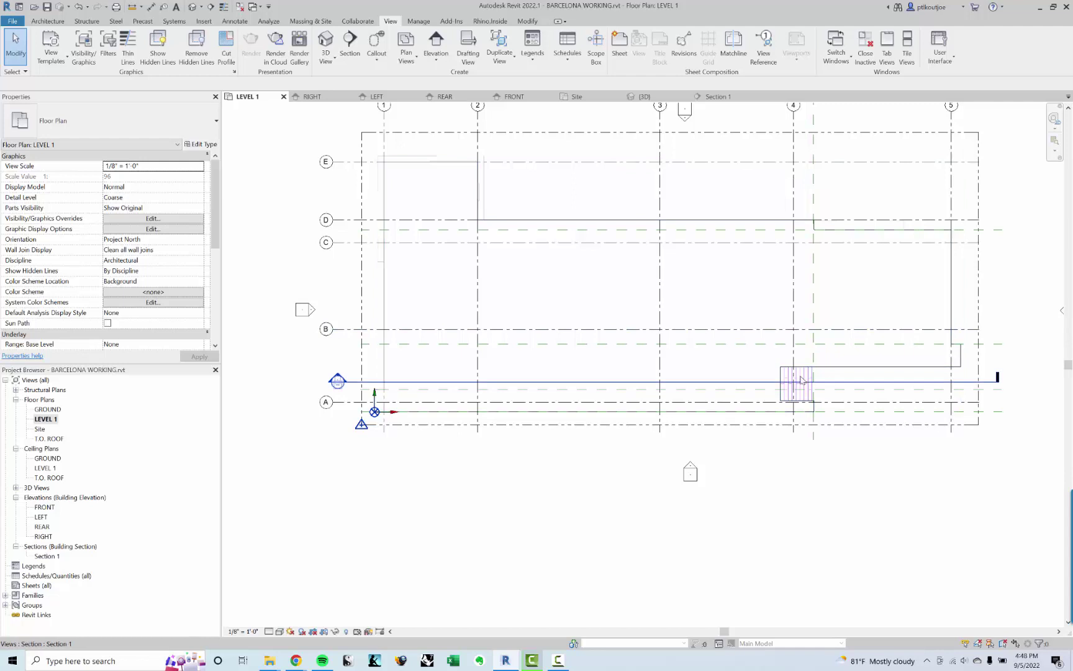
scroll(801, 380, "up", 3)
scroll(801, 379, "up", 2)
left_click(801, 379)
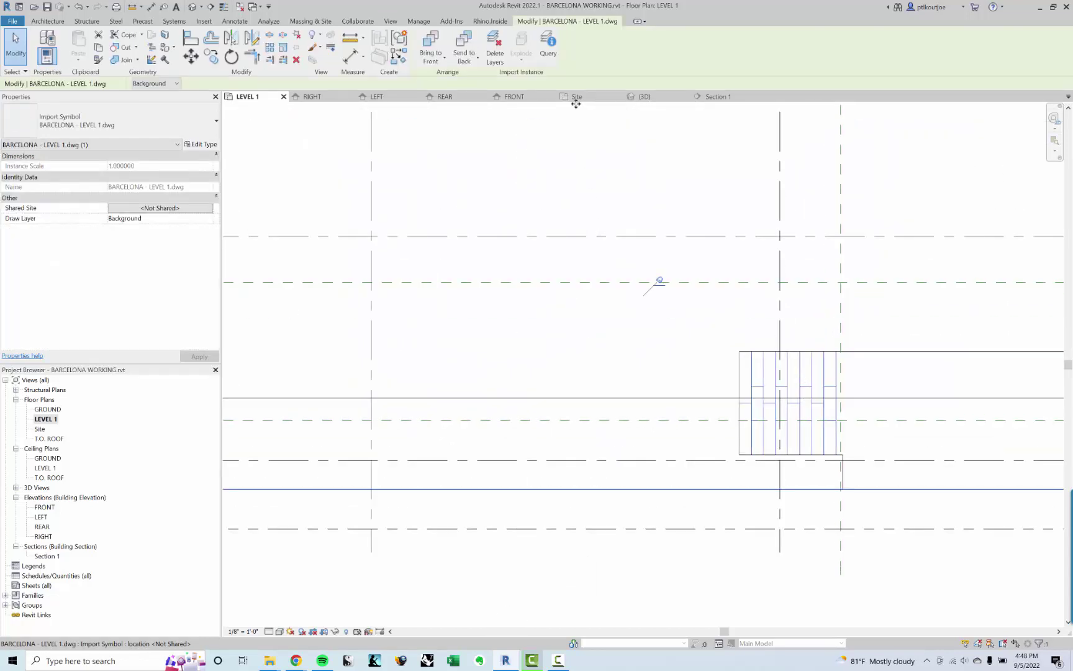
left_click(548, 44)
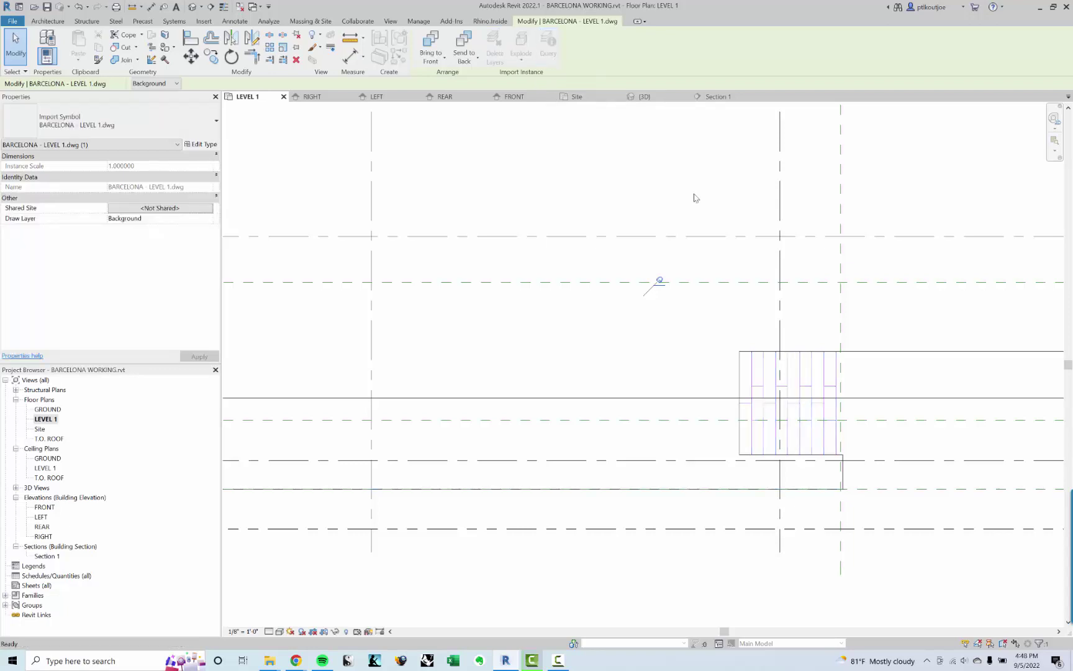
left_click(809, 376)
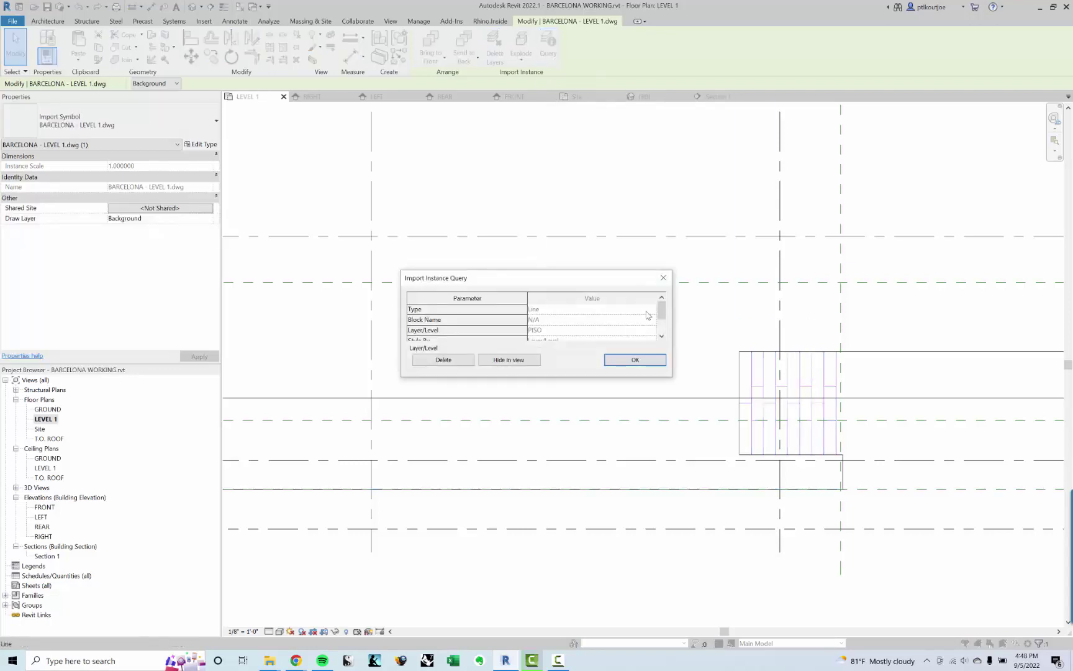
scroll(661, 320, "down", 1)
left_click(635, 359)
key("Escape")
middle_click_drag(565, 355, 606, 352)
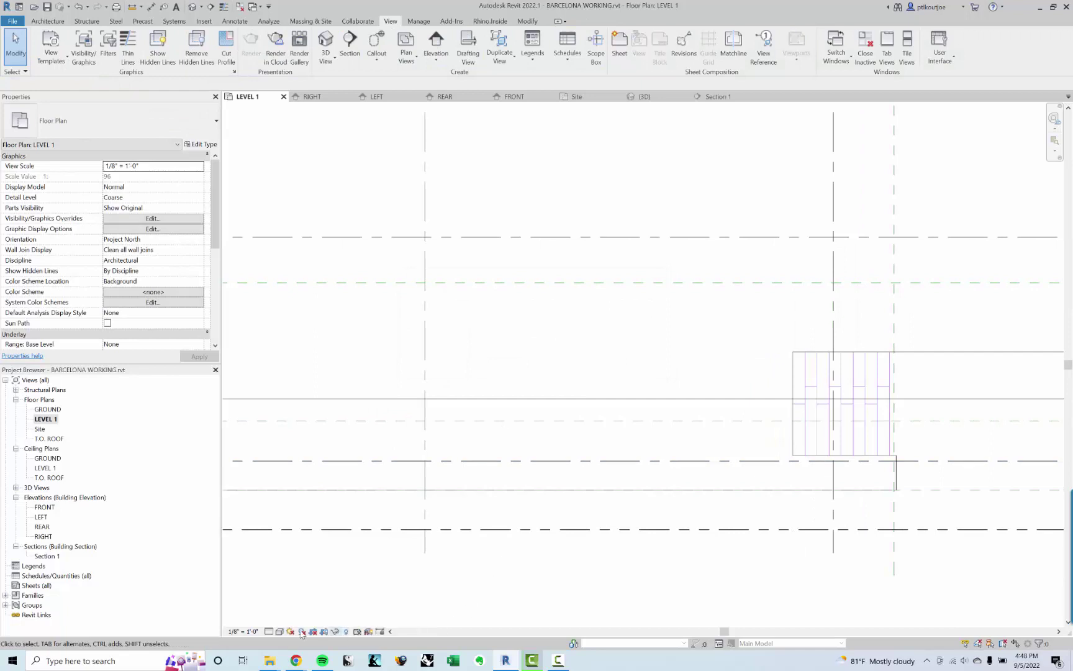
Enable temporary view properties in the Level 1 plan and set its visual style to Wireframe
left_click(369, 632)
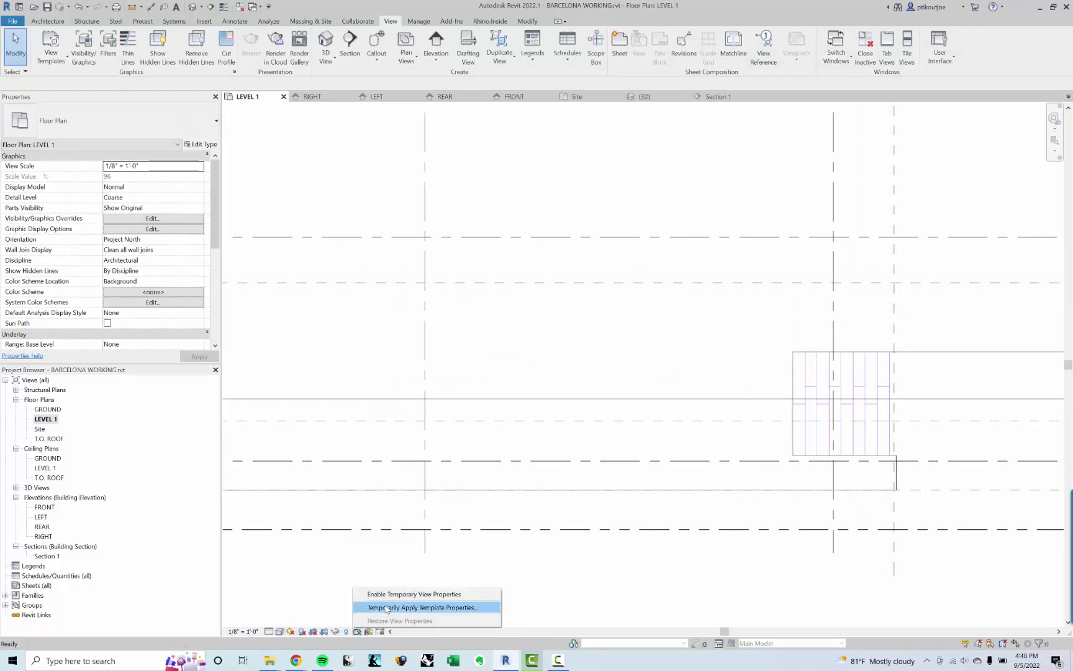
left_click(410, 591)
left_click(290, 631)
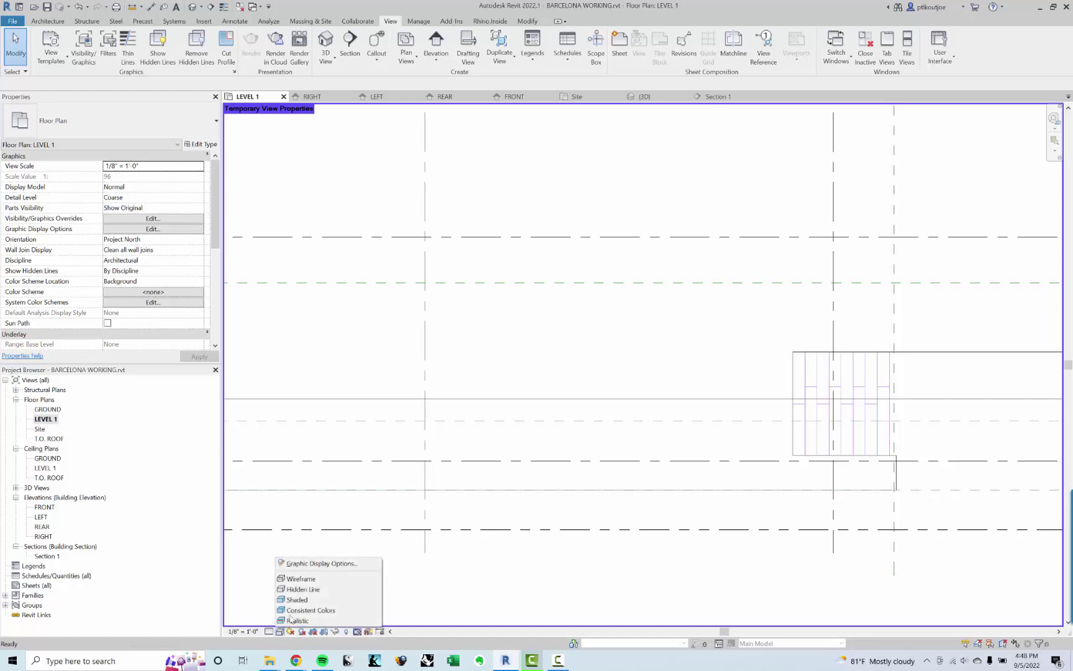
left_click(305, 574)
middle_click_drag(497, 378, 583, 348)
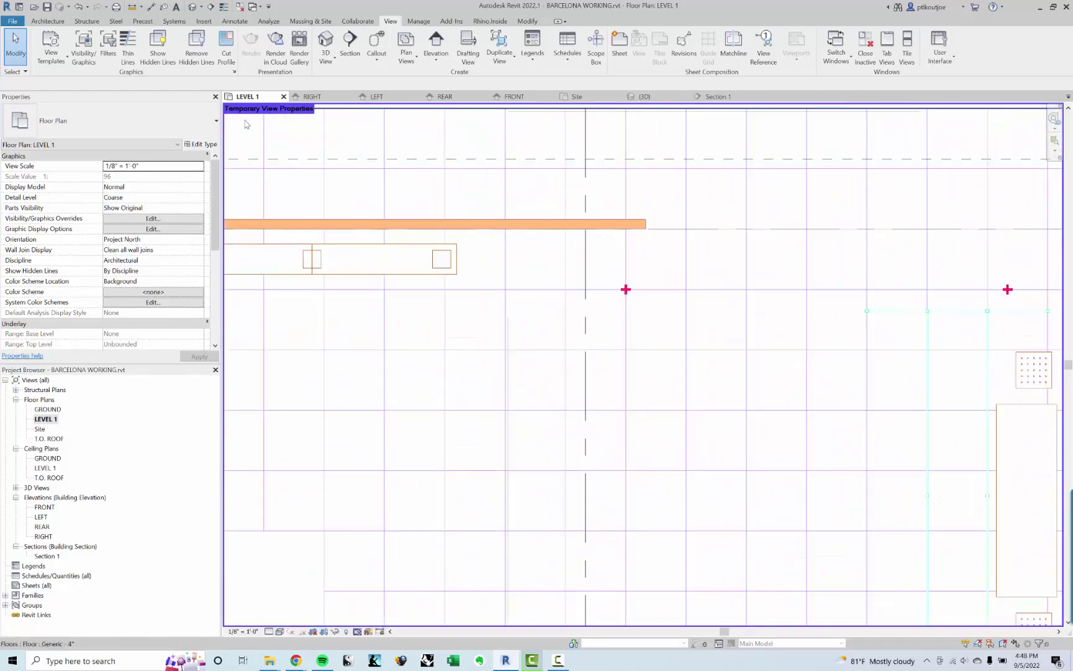
Query the layer of the orange wall along grid C in the imported Level 1 drawing
left_click(500, 223)
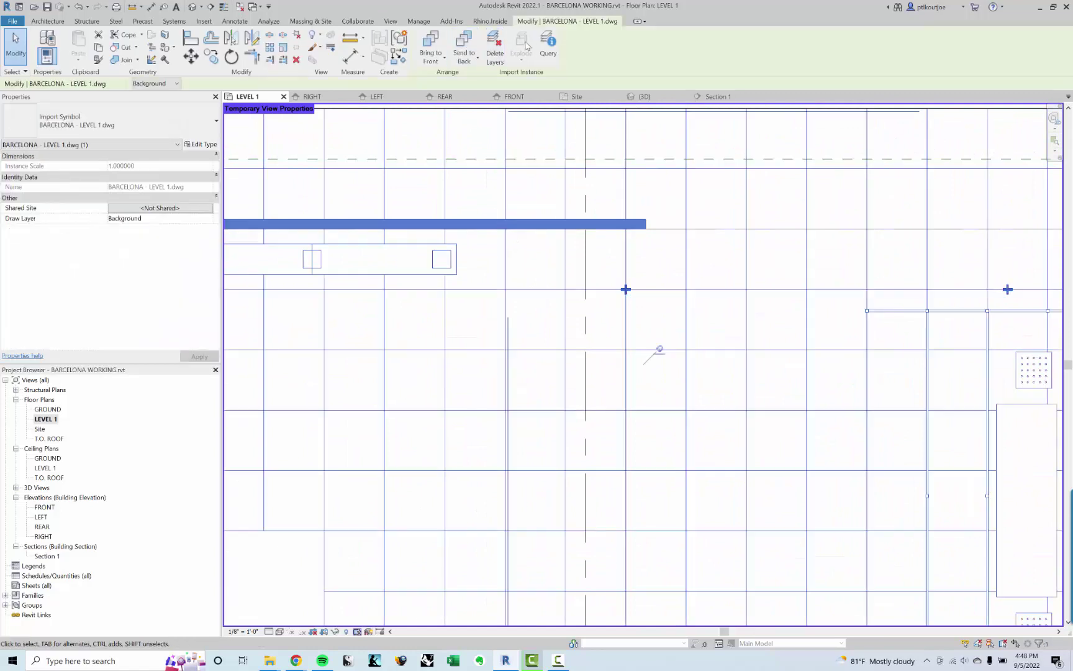
left_click(542, 223)
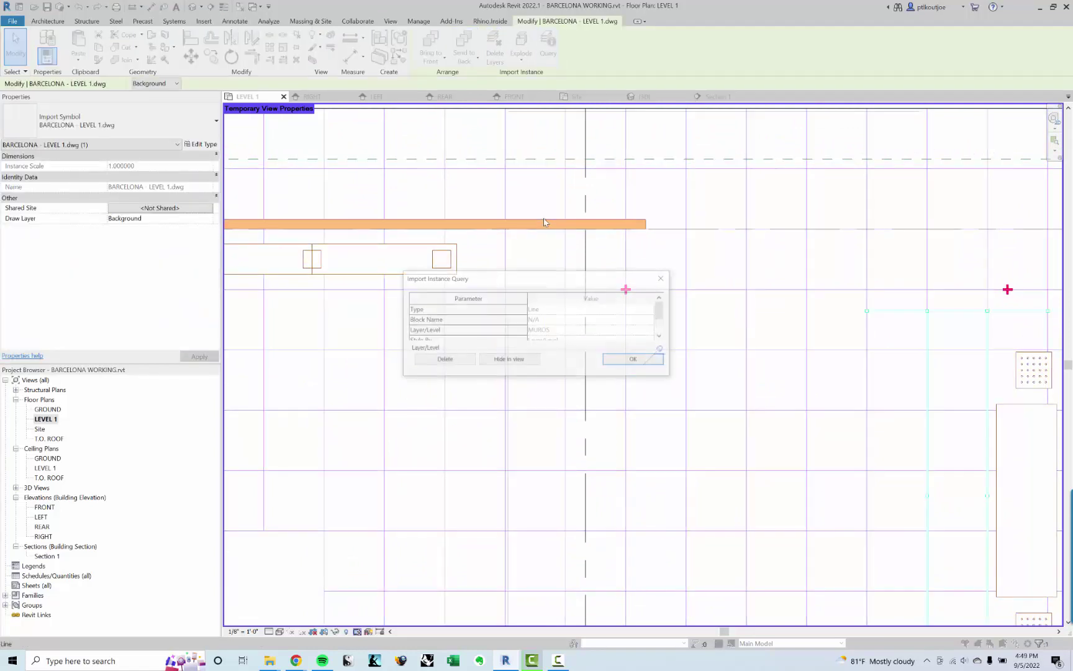
left_click_drag(665, 312, 655, 320)
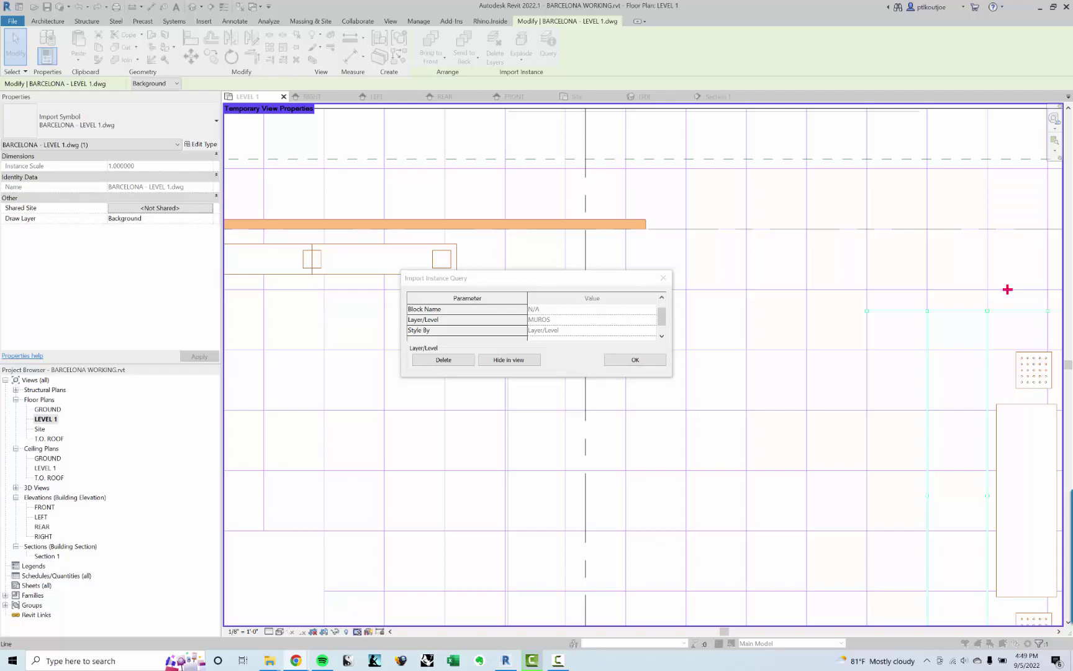
left_click(623, 360)
key("Escape")
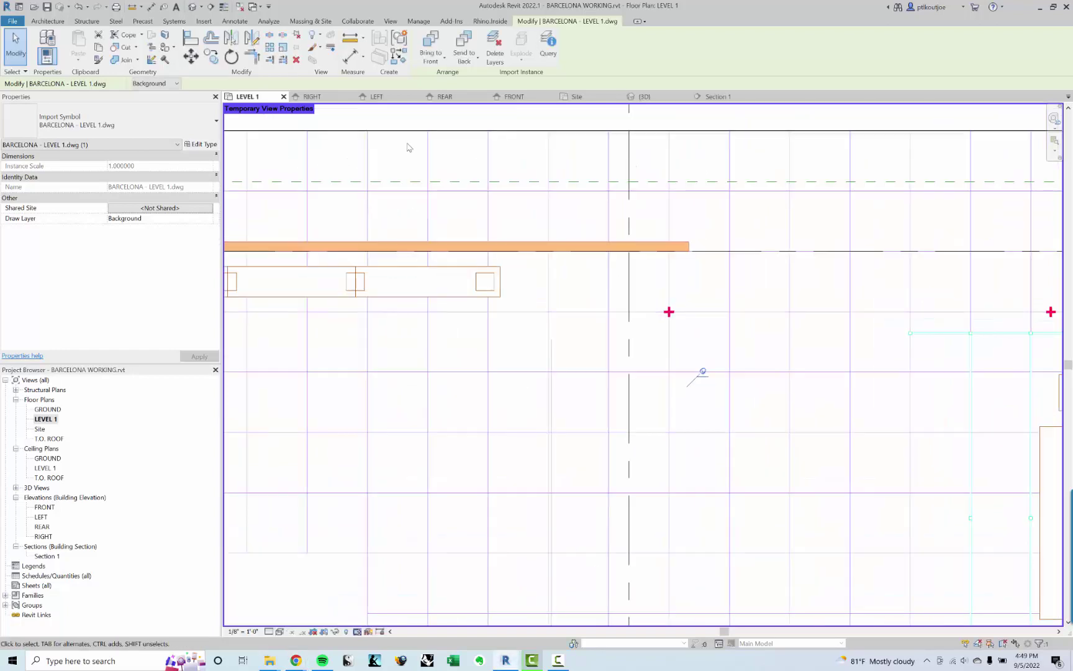
Measure the thickness of the imported orange wall along grid C at its end nearest grid 2
scroll(500, 202, "down", 5)
key("Escape")
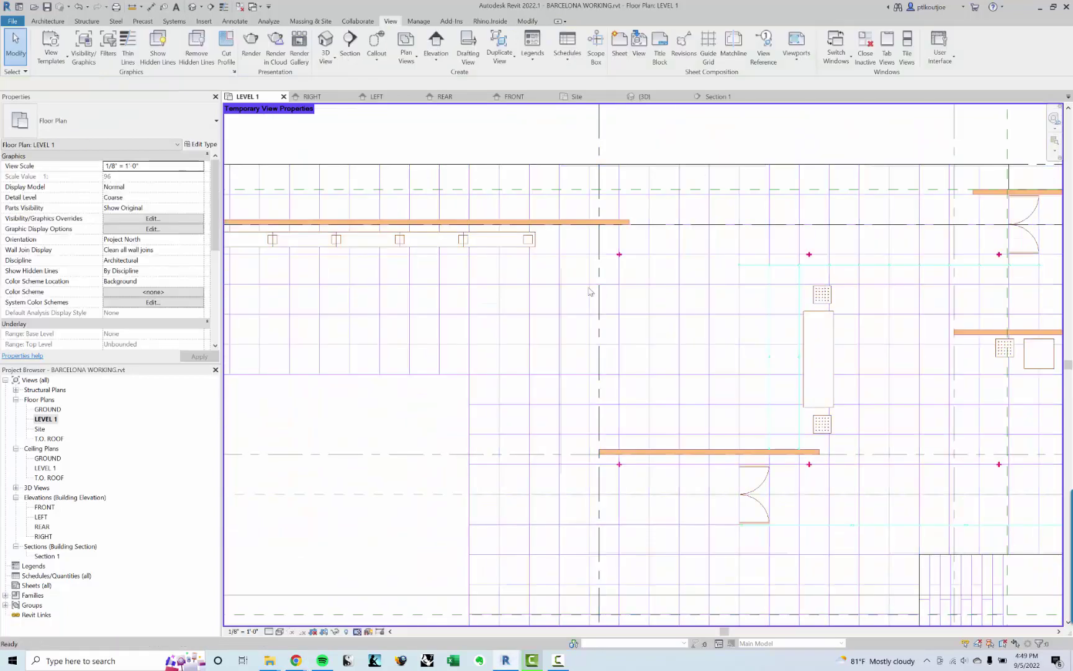
scroll(566, 304, "down", 1)
middle_click_drag(569, 320, 639, 270)
scroll(640, 269, "down", 2)
middle_click_drag(400, 239, 465, 230)
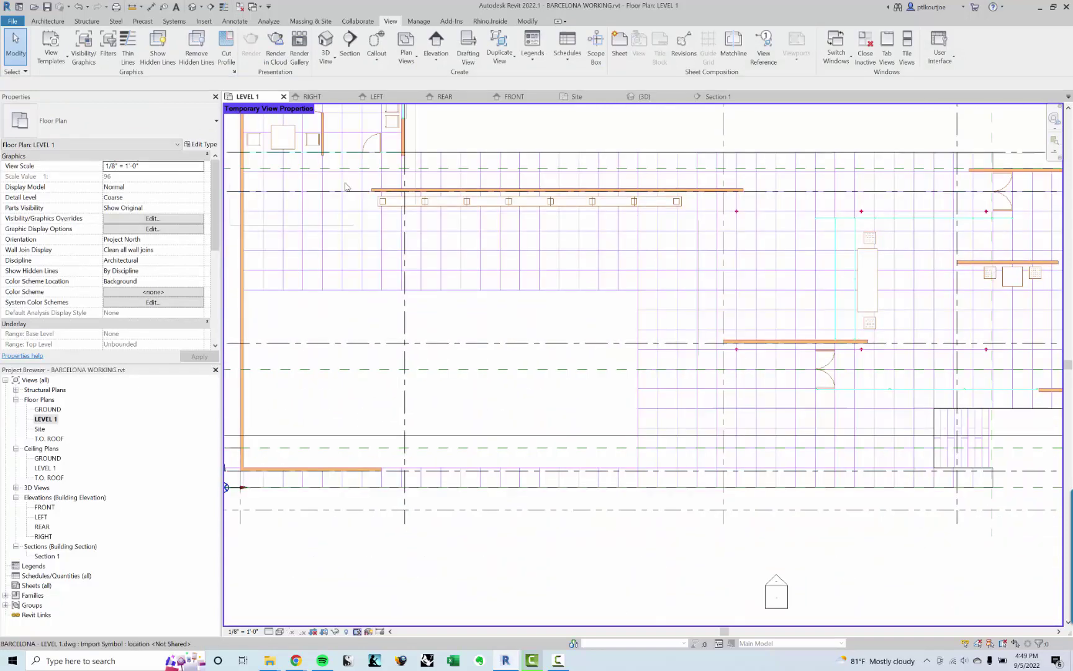
scroll(349, 186, "up", 5)
scroll(376, 197, "up", 5)
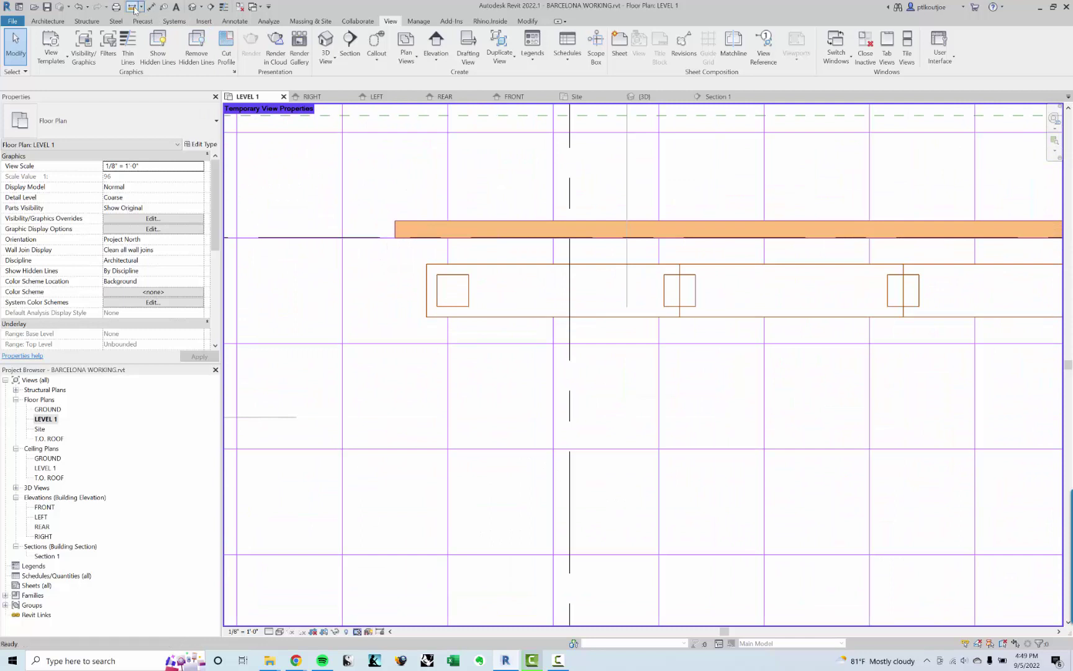
left_click(132, 6)
left_click(396, 229)
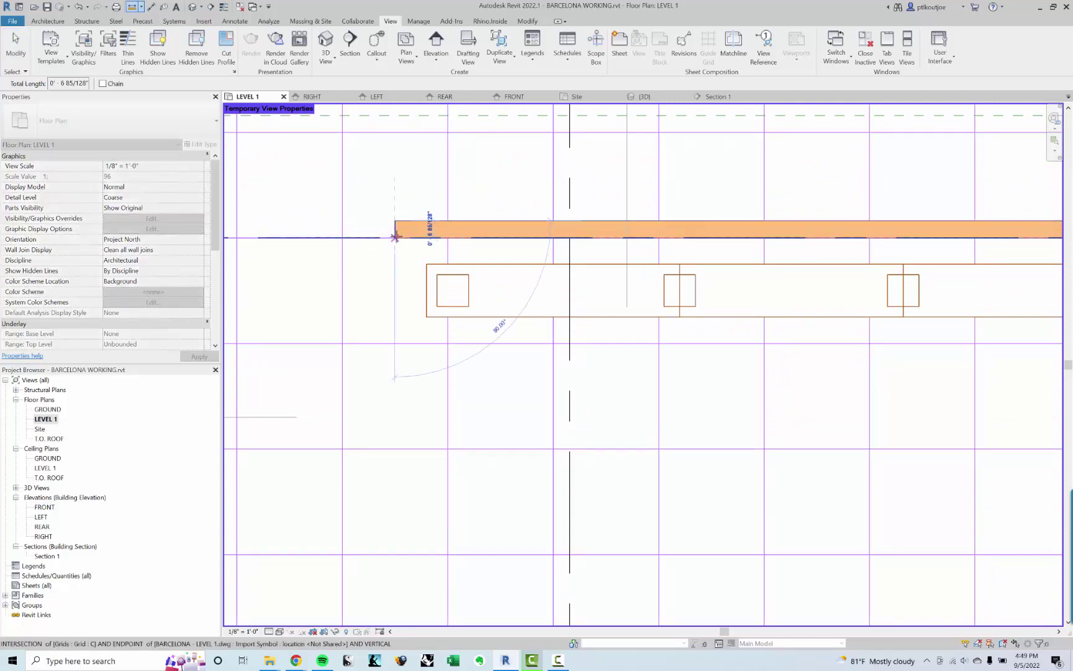
scroll(395, 233, "up", 3)
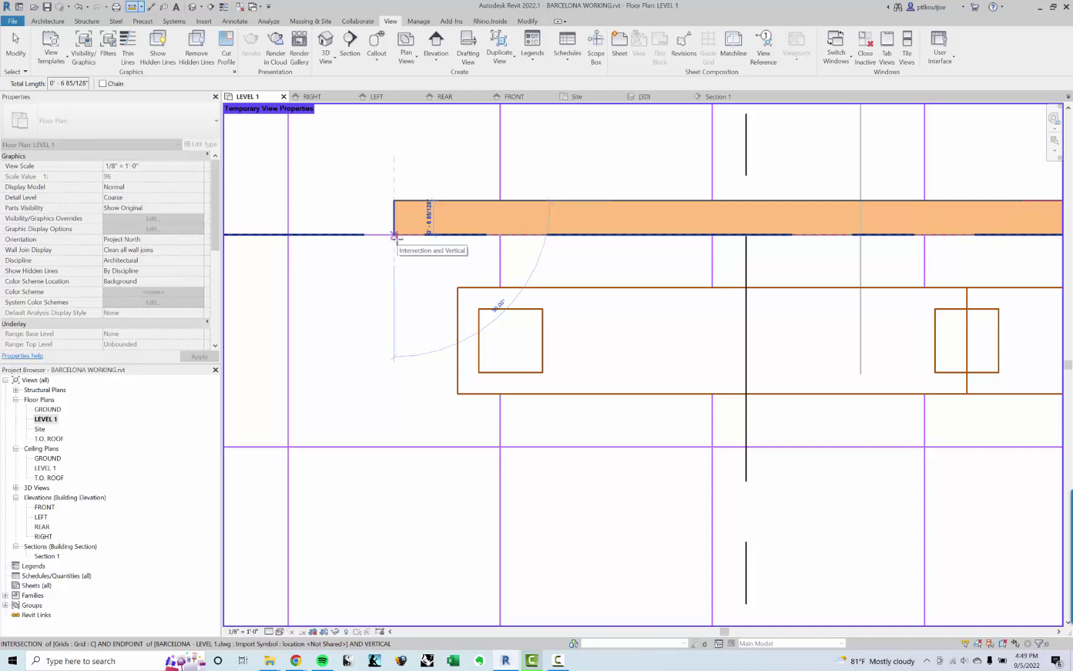
key("Escape")
scroll(404, 233, "down", 5)
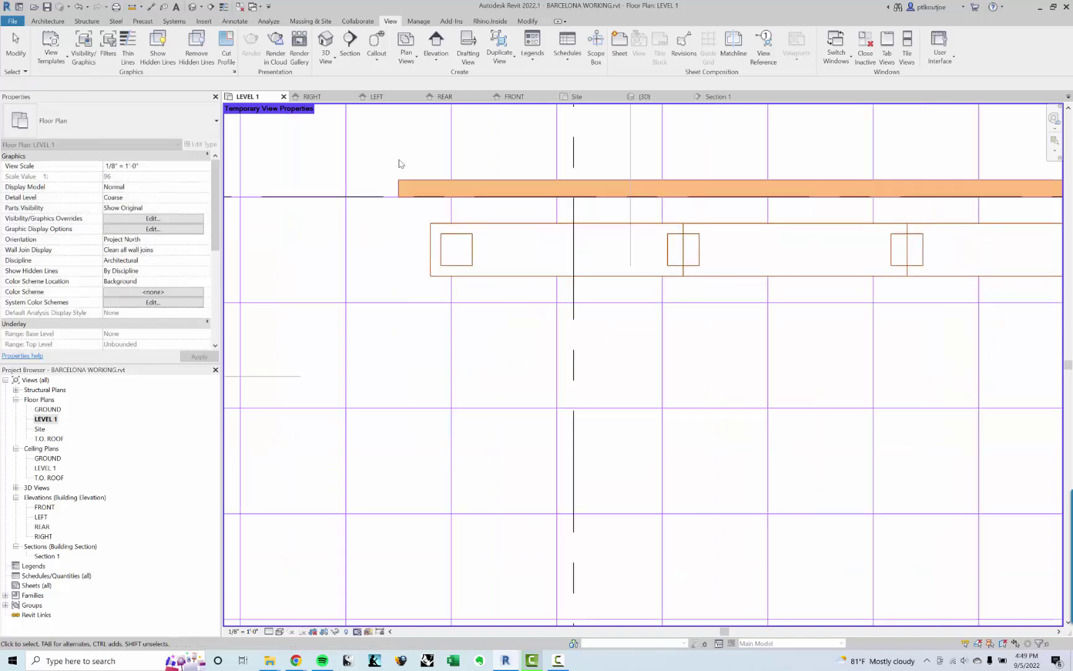
key("Escape")
scroll(420, 232, "down", 3)
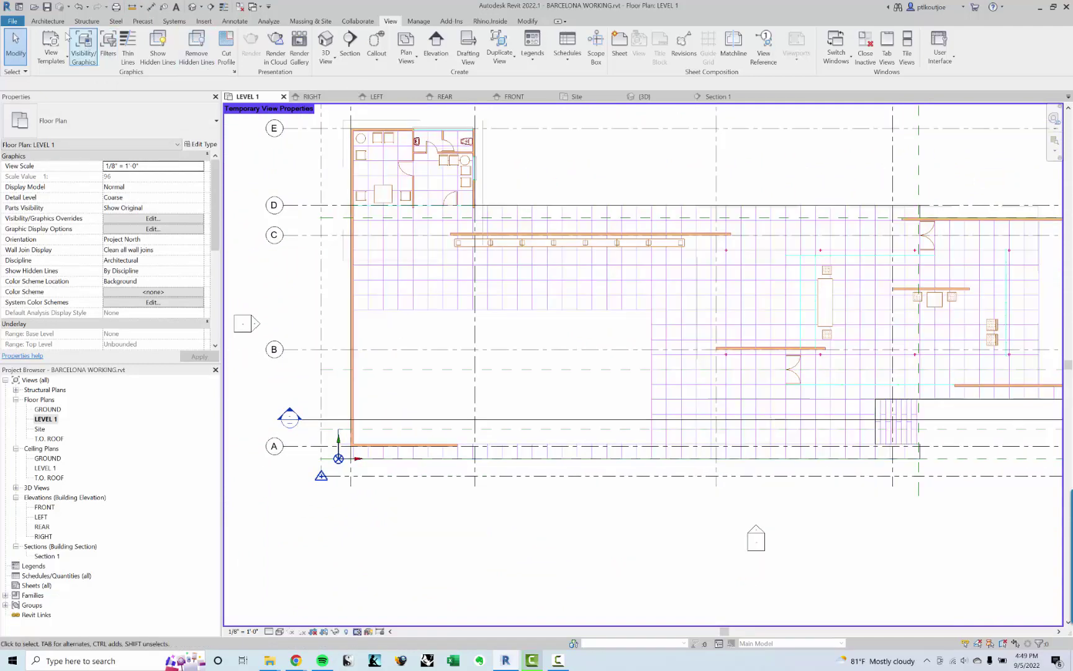
Choose the Basic Wall type Generic - 6" for new walls in the Level 1 plan
left_click(48, 21)
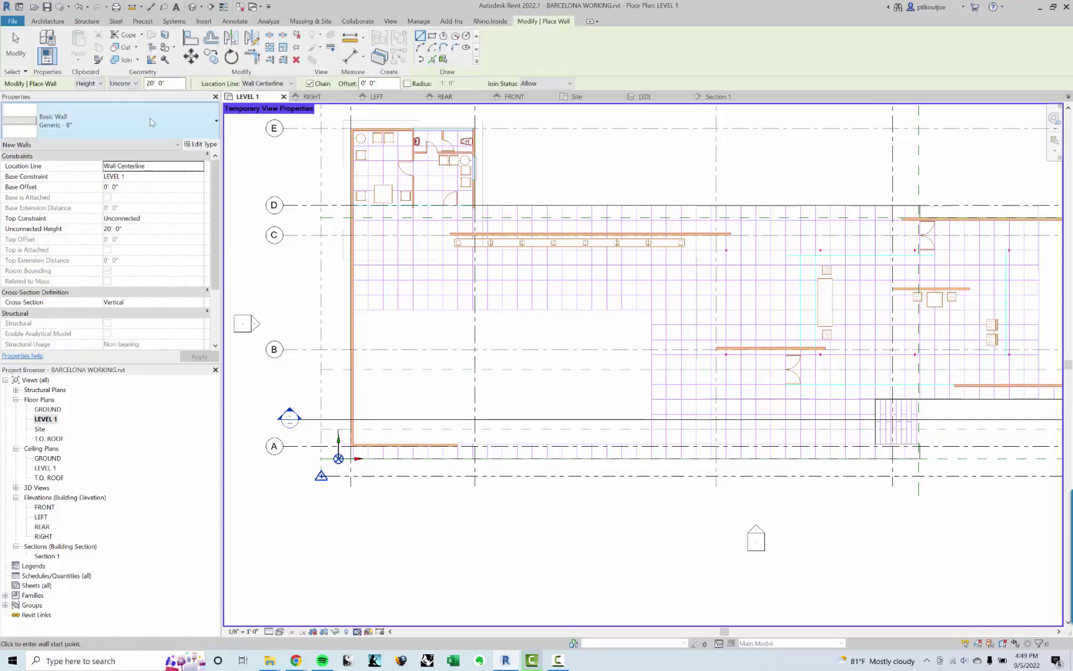
left_click(84, 118)
scroll(92, 310, "down", 5)
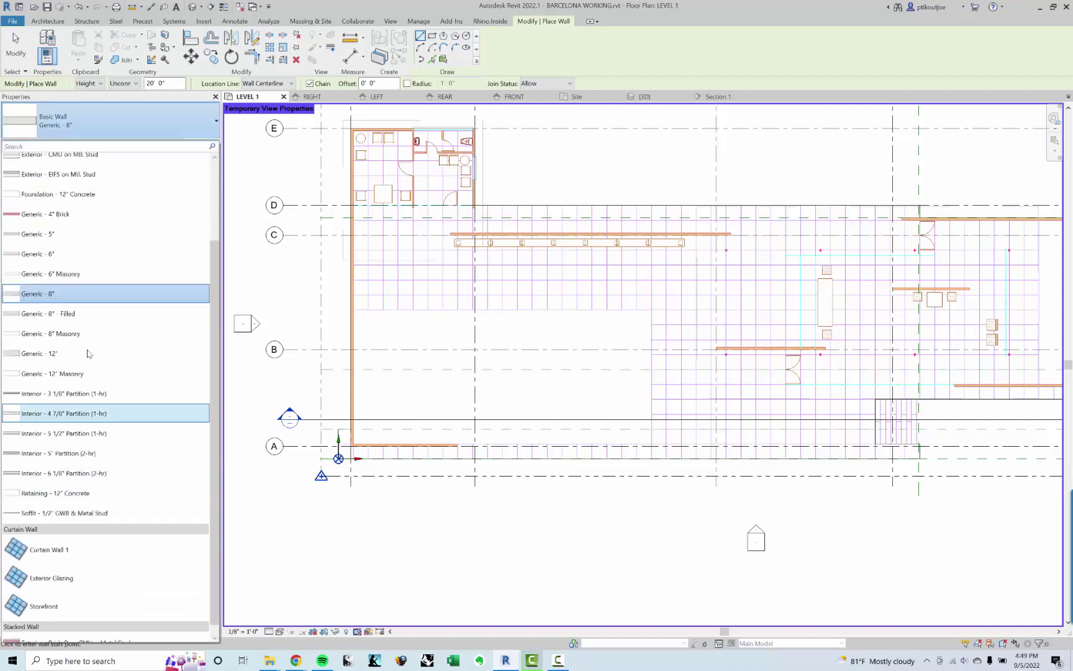
scroll(105, 428, "up", 5)
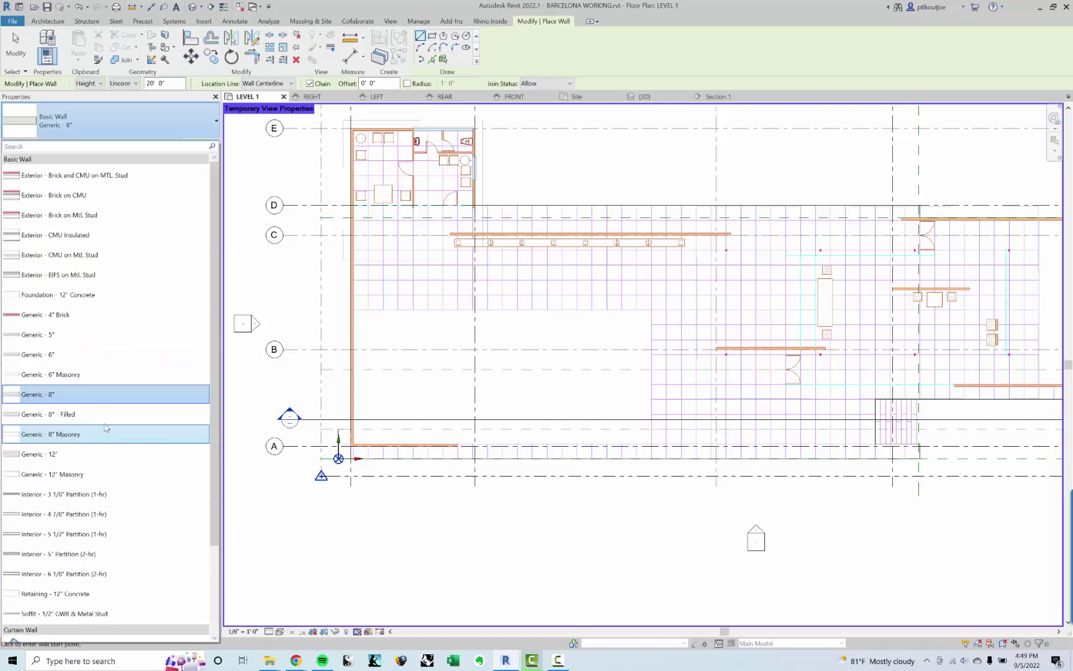
left_click(94, 362)
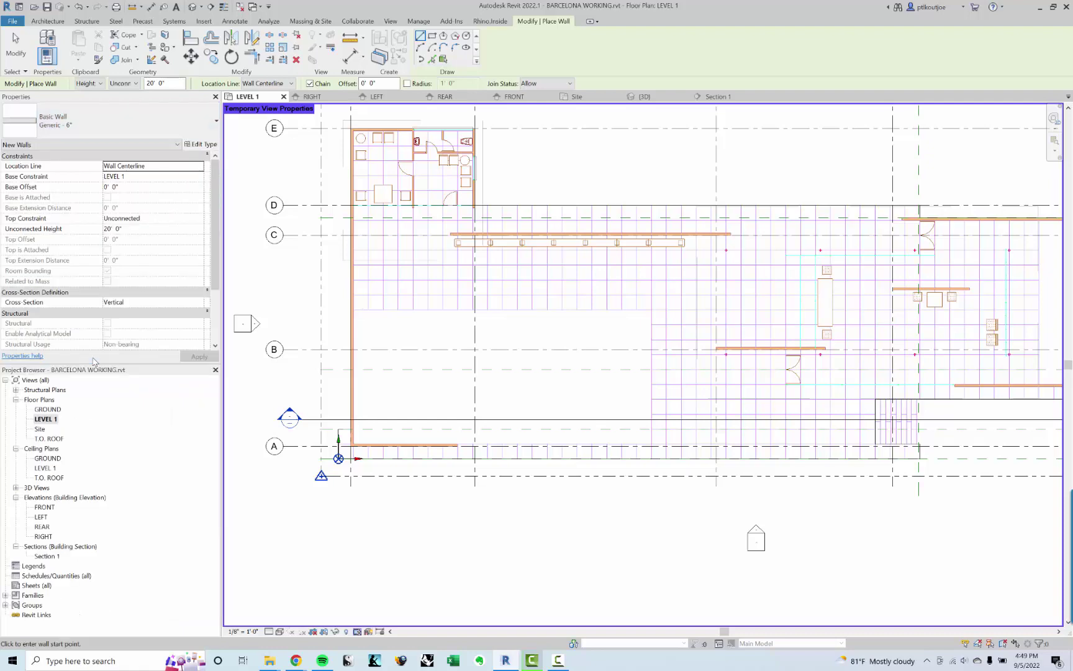
middle_click_drag(415, 396, 505, 315)
scroll(418, 318, "up", 2)
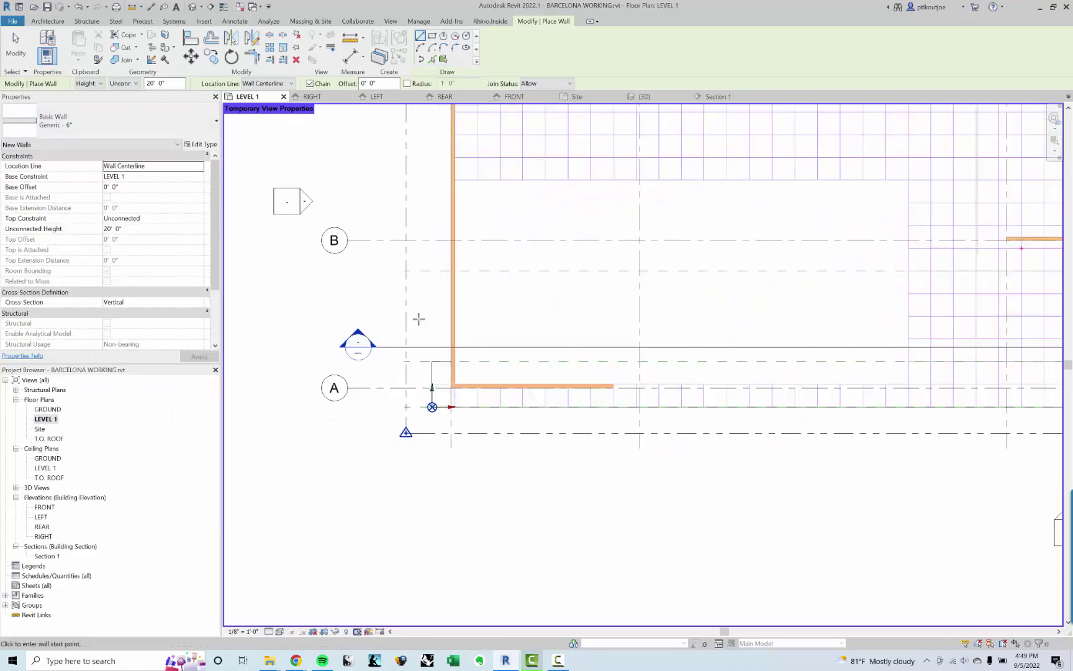
scroll(548, 316, "up", 1)
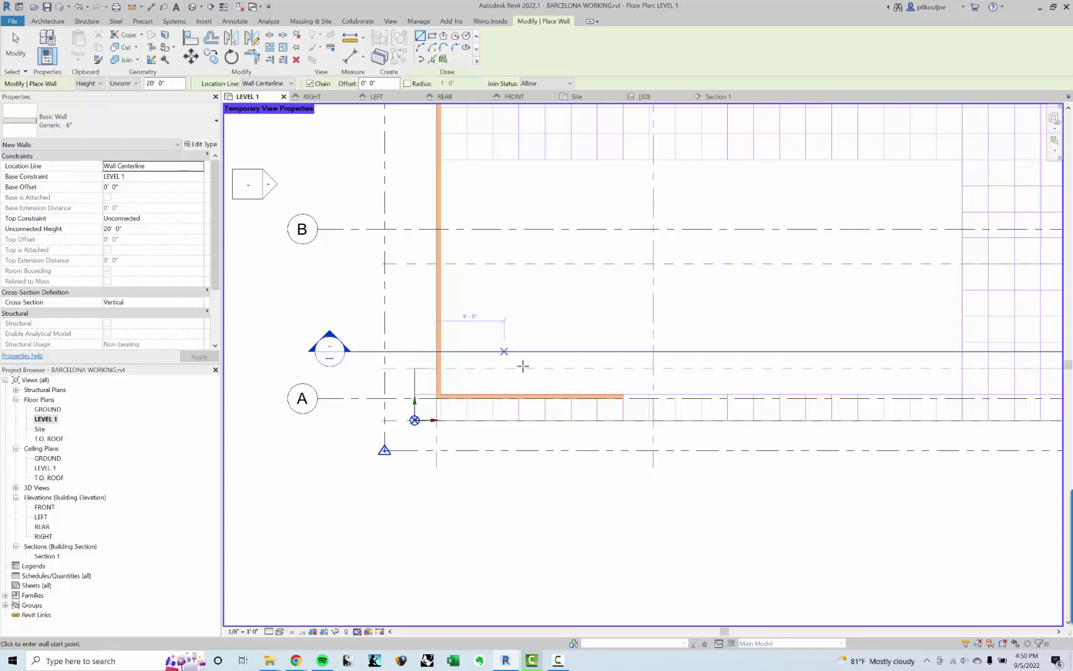
middle_click_drag(578, 303, 569, 330)
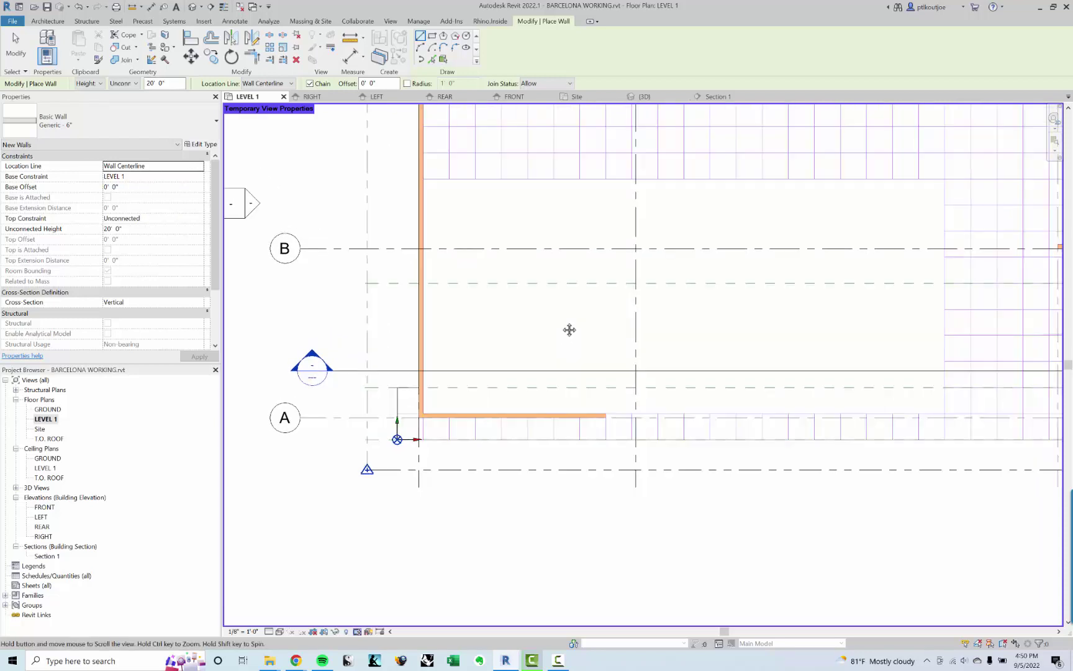
key("Escape")
key("Escape")
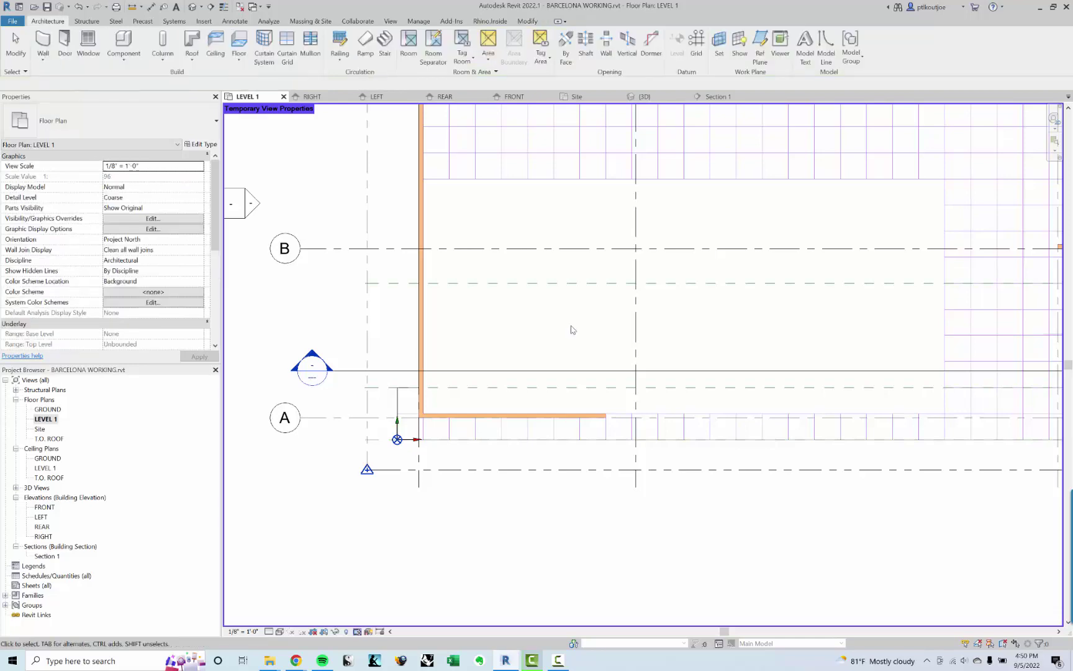
In the LEFT elevation, measure vertically from the T.O. ROOF level to the imported wall's top near grid A, and return to the Level 1 plan
scroll(560, 321, "down", 3)
middle_click_drag(561, 318, 503, 371)
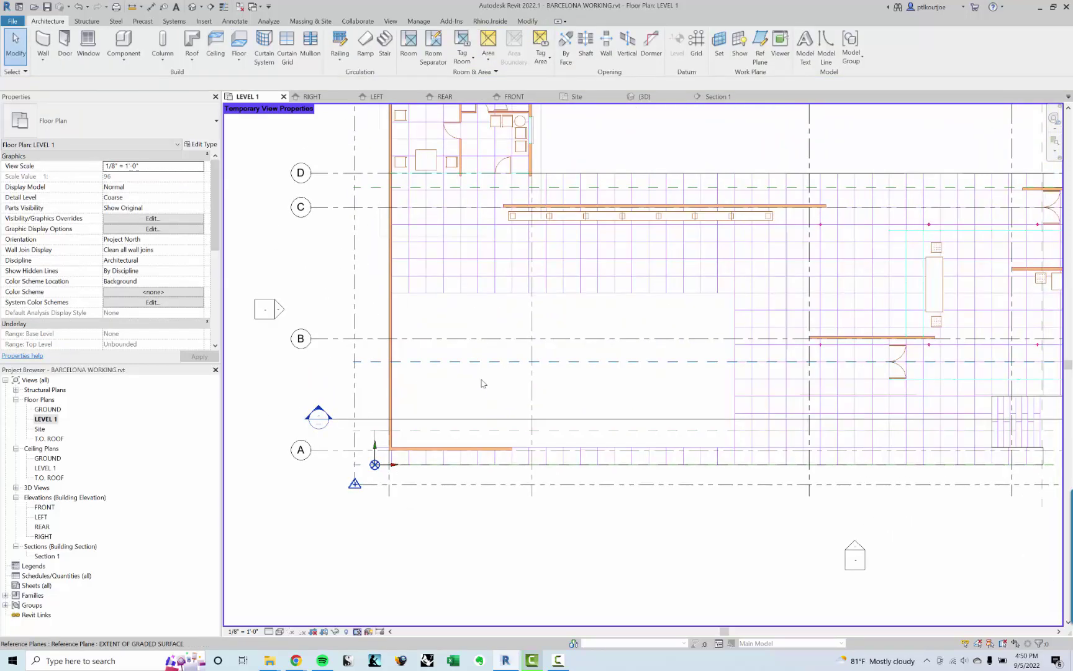
double_click(41, 516)
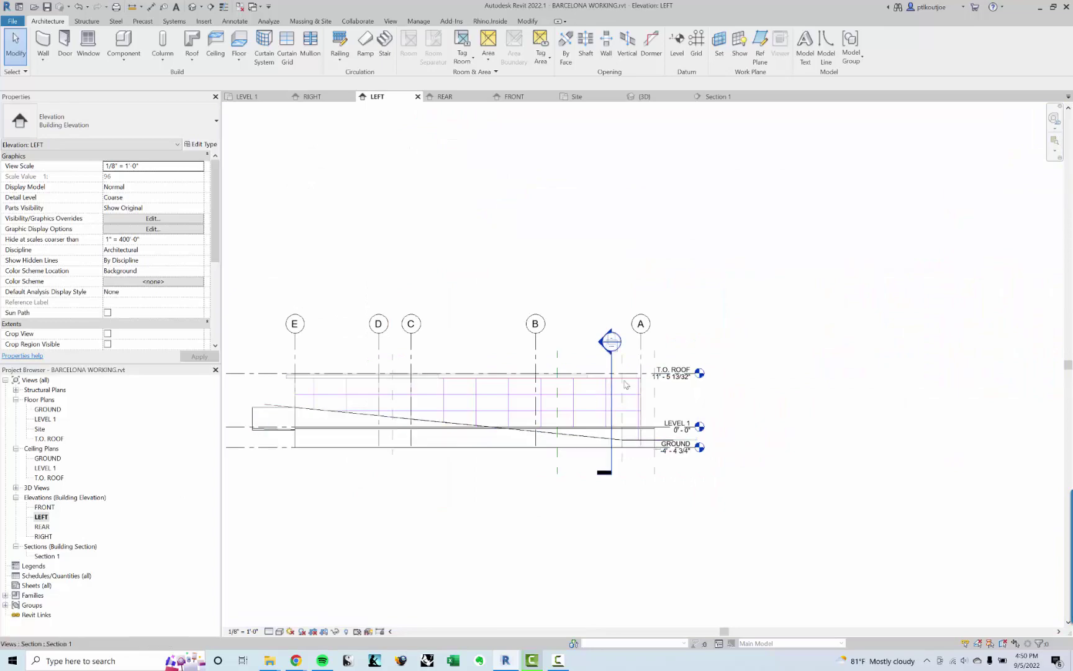
scroll(614, 384, "up", 5)
left_click(605, 361)
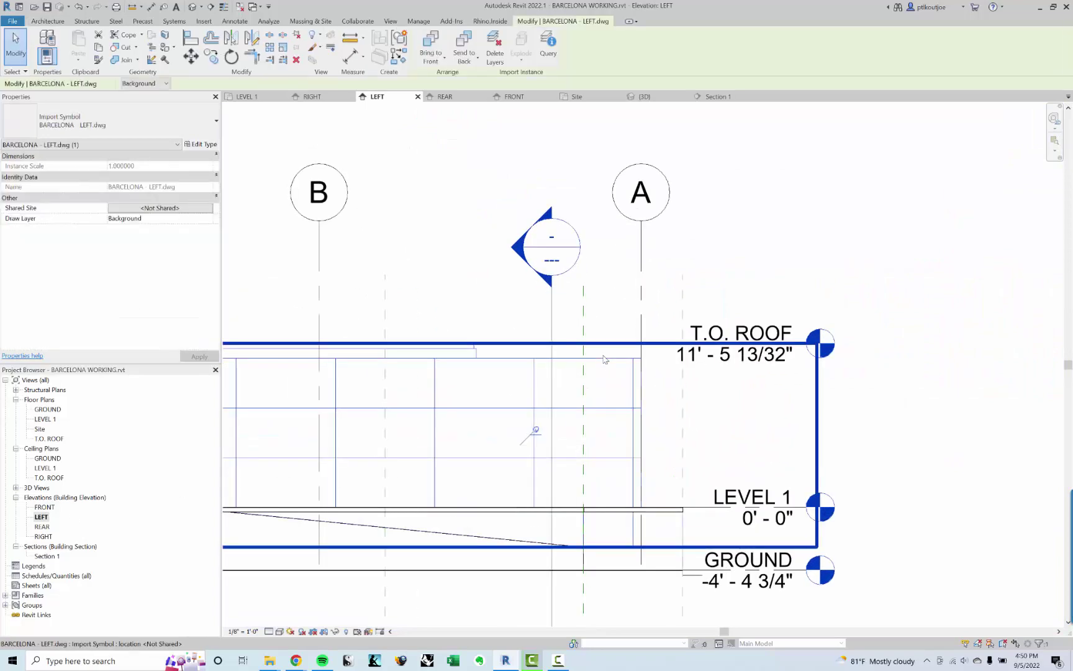
scroll(597, 354, "up", 2)
key("Escape")
scroll(690, 338, "up", 1)
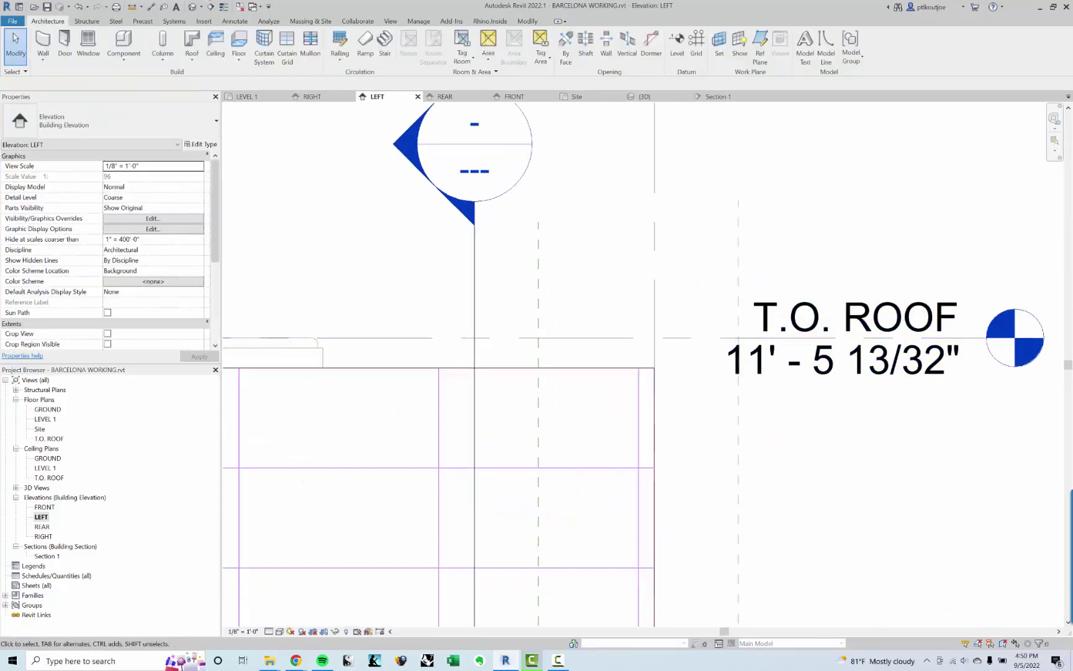
left_click(140, 14)
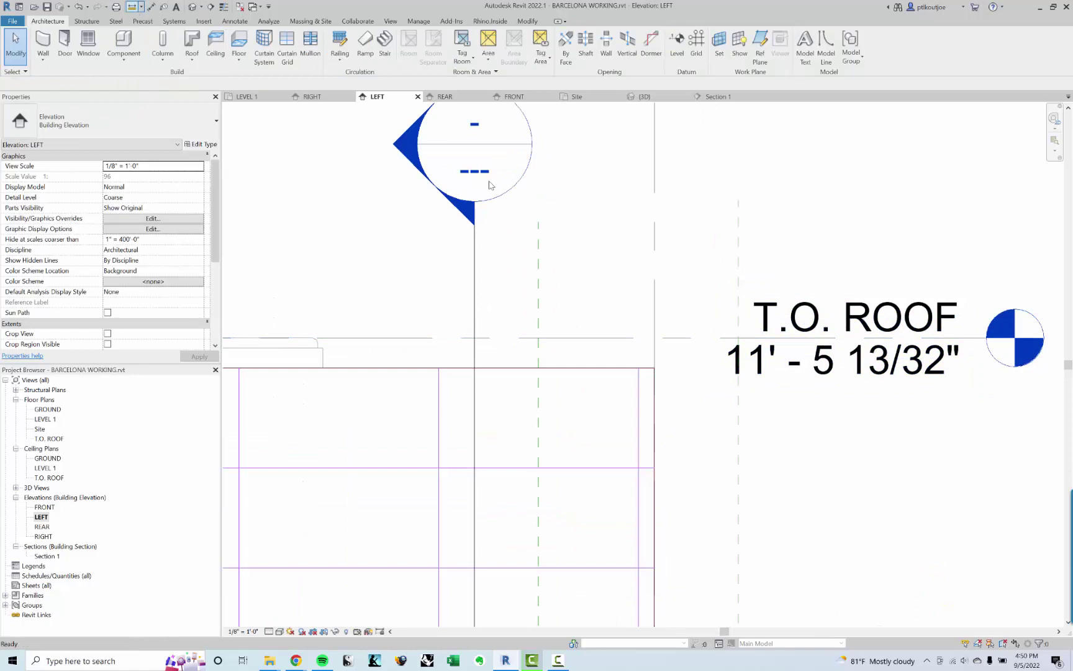
left_click(561, 338)
scroll(564, 364, "up", 1)
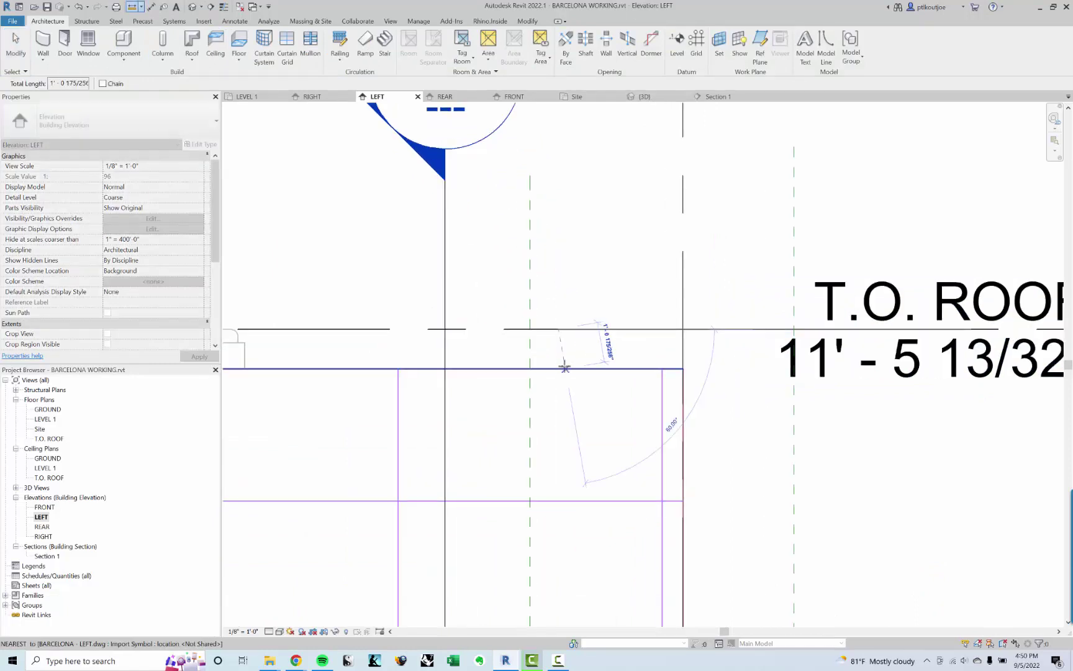
left_click(560, 366)
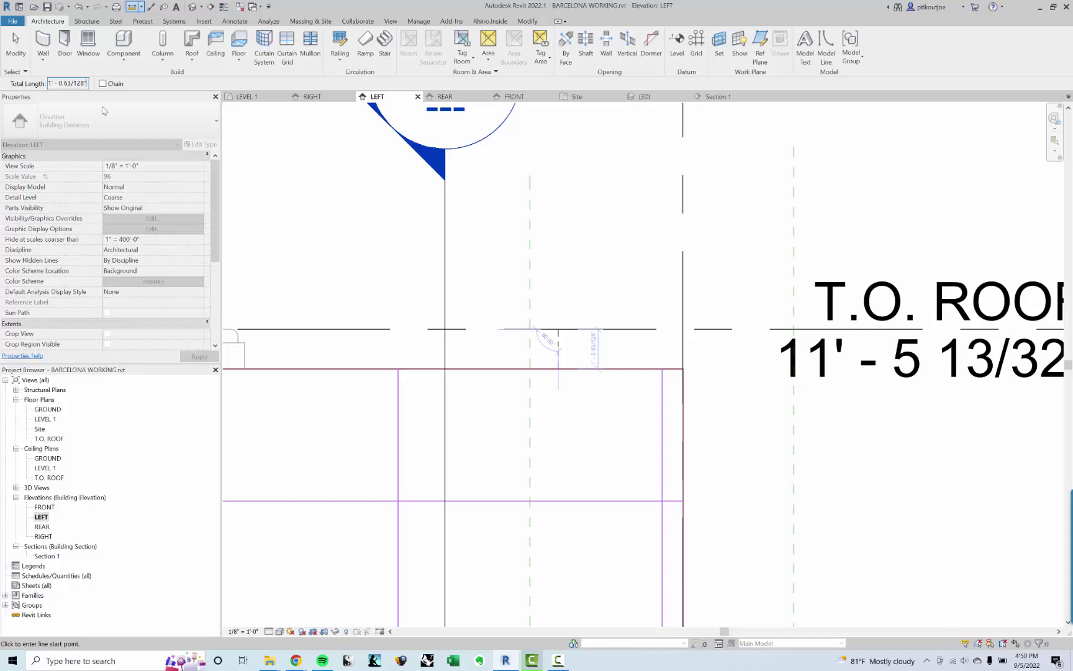
scroll(552, 292, "down", 3)
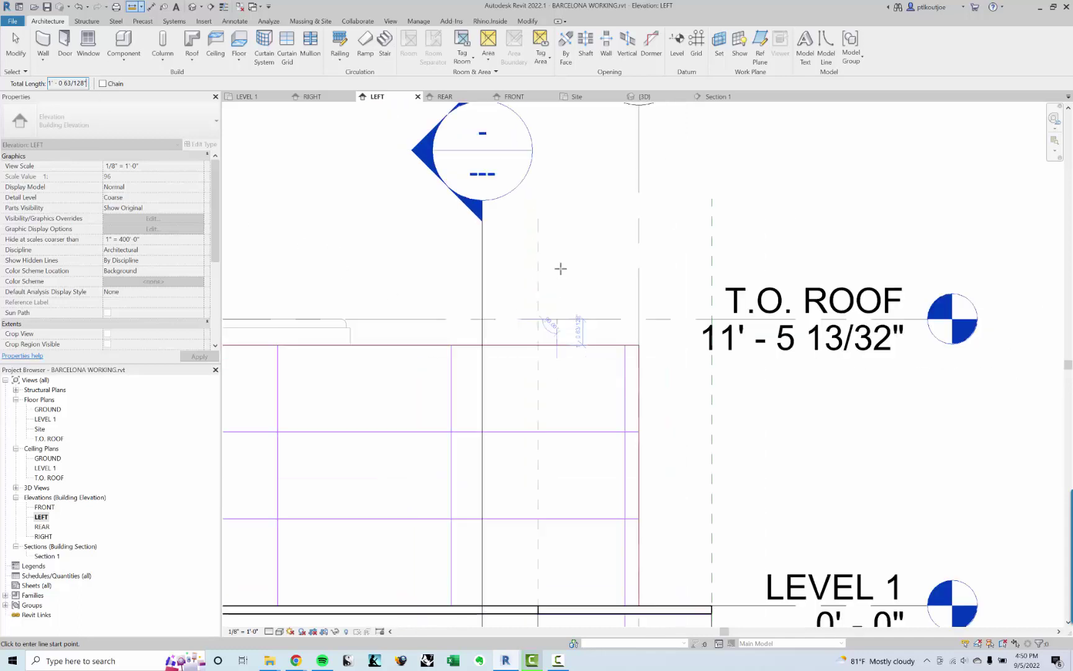
key("Escape")
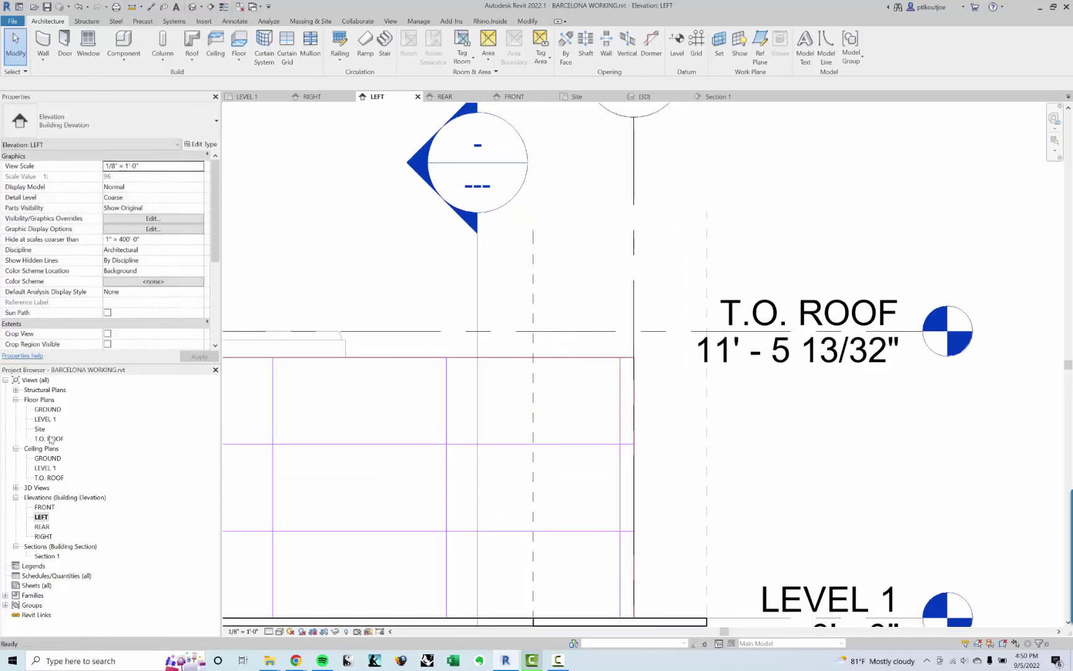
double_click(45, 420)
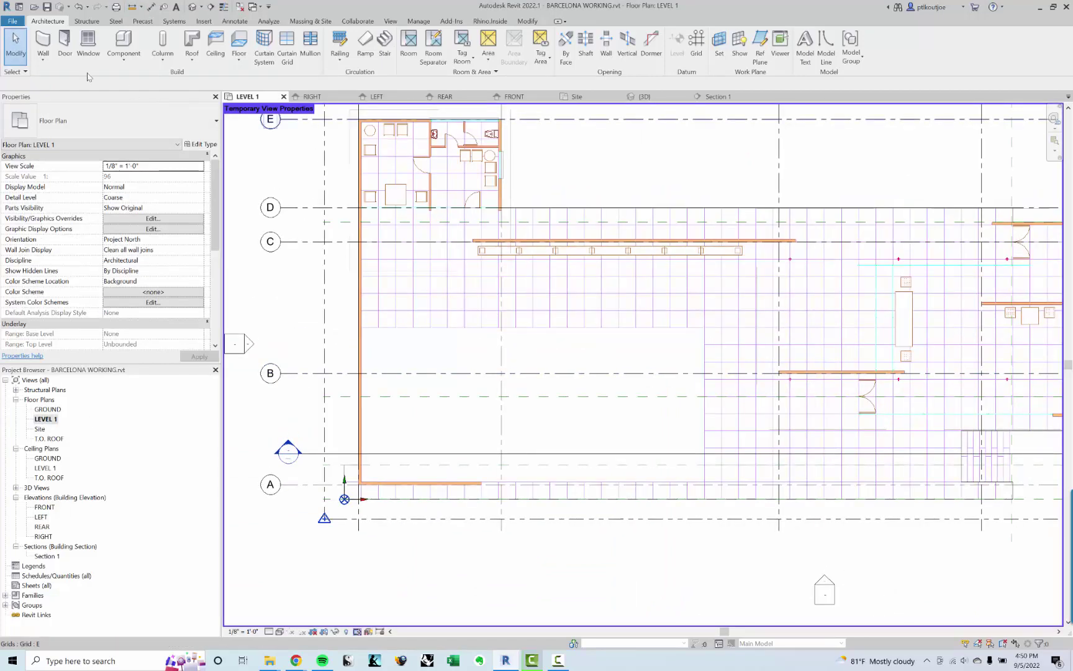
left_click(49, 50)
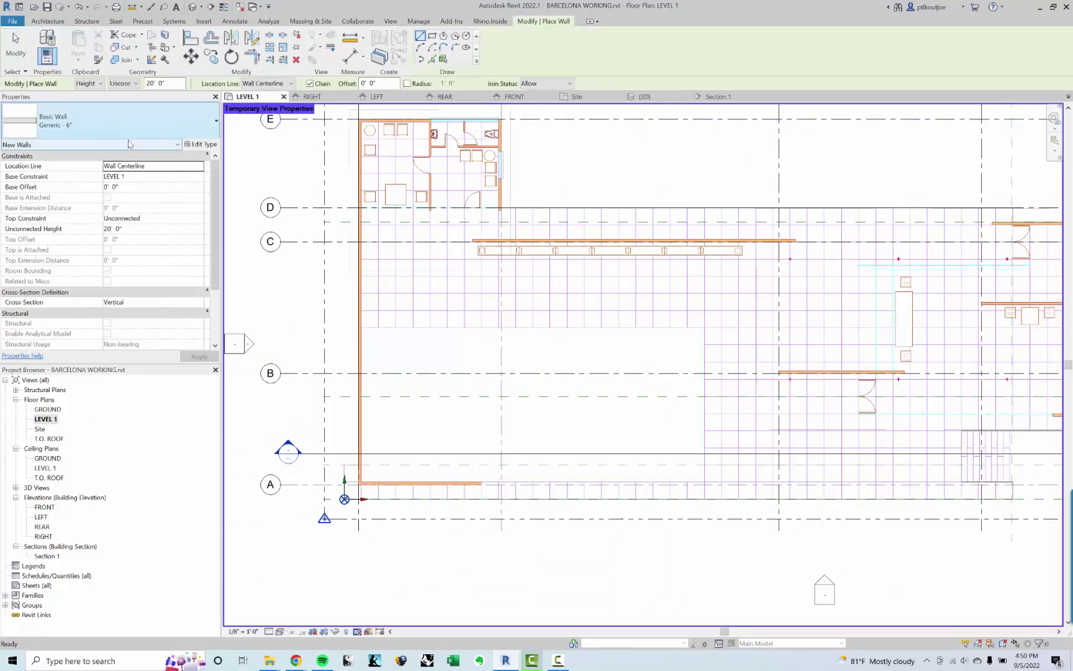
left_click(91, 84)
left_click(87, 99)
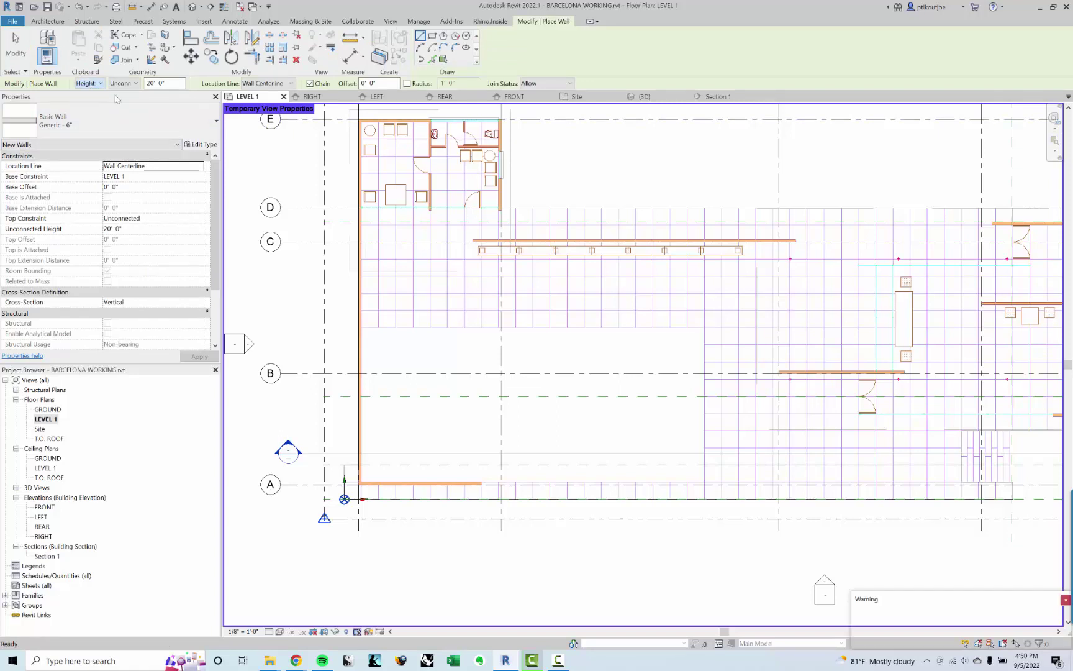
key("Escape")
key("Escape")
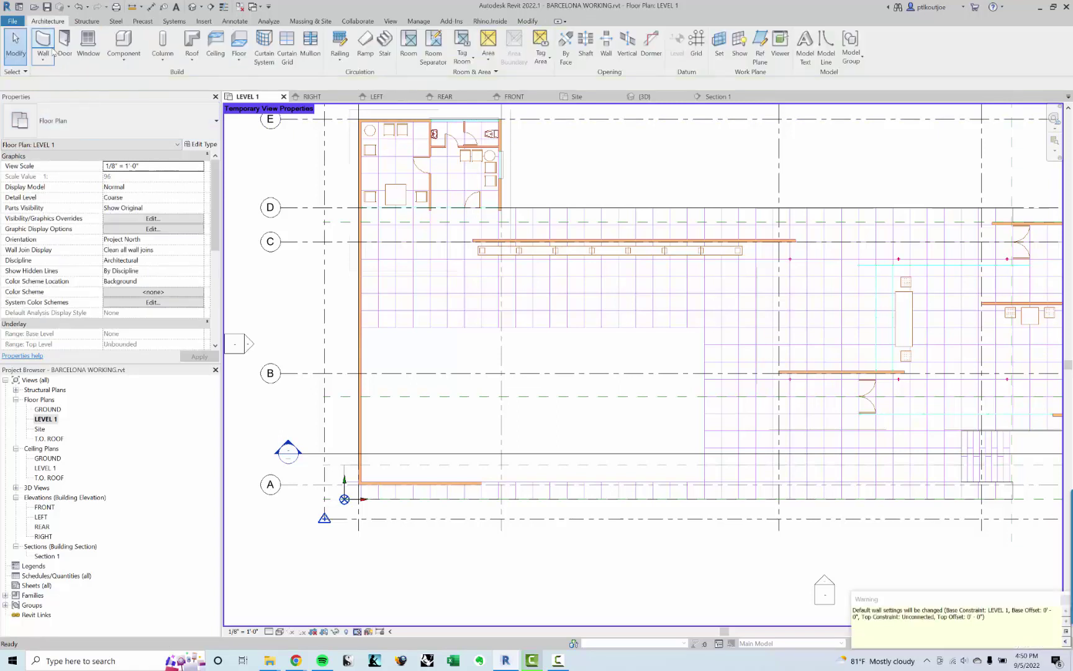
Start the Wall command with height up to T.O. ROOF, offset -1' 0 1/2" and location line Finish Face: Exterior
key("w")
key("a")
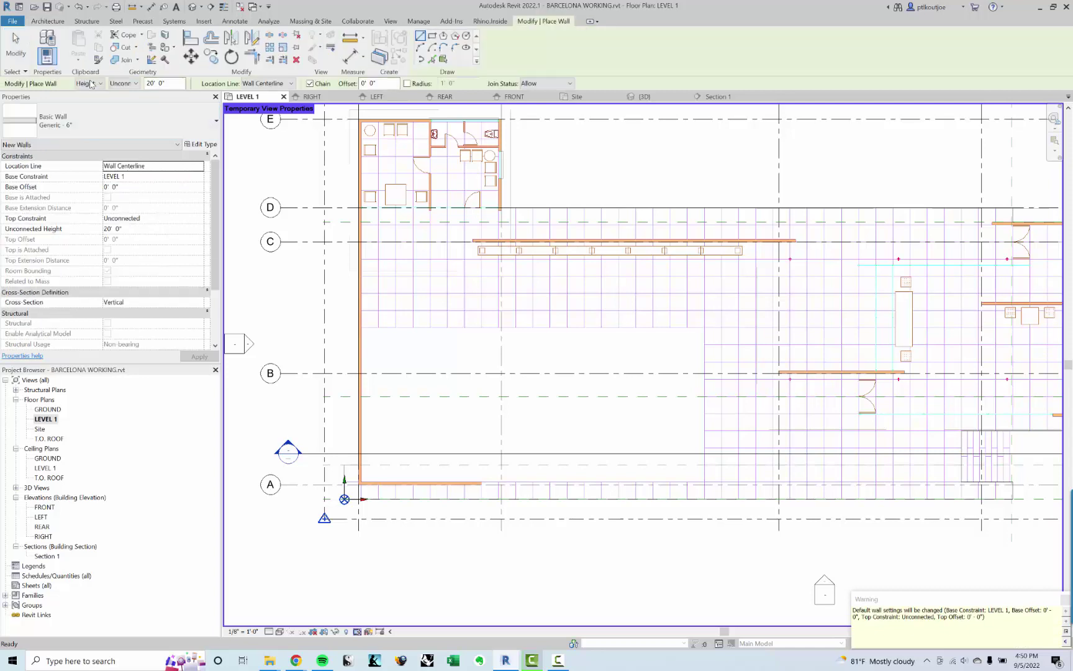
left_click(122, 84)
left_click(132, 115)
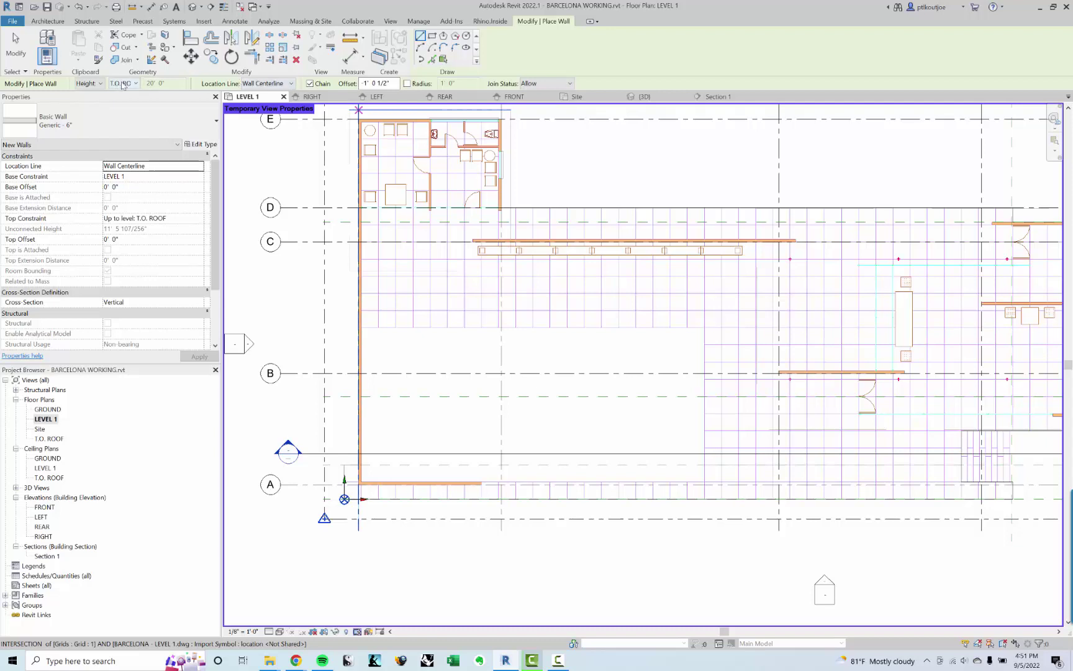
left_click(259, 84)
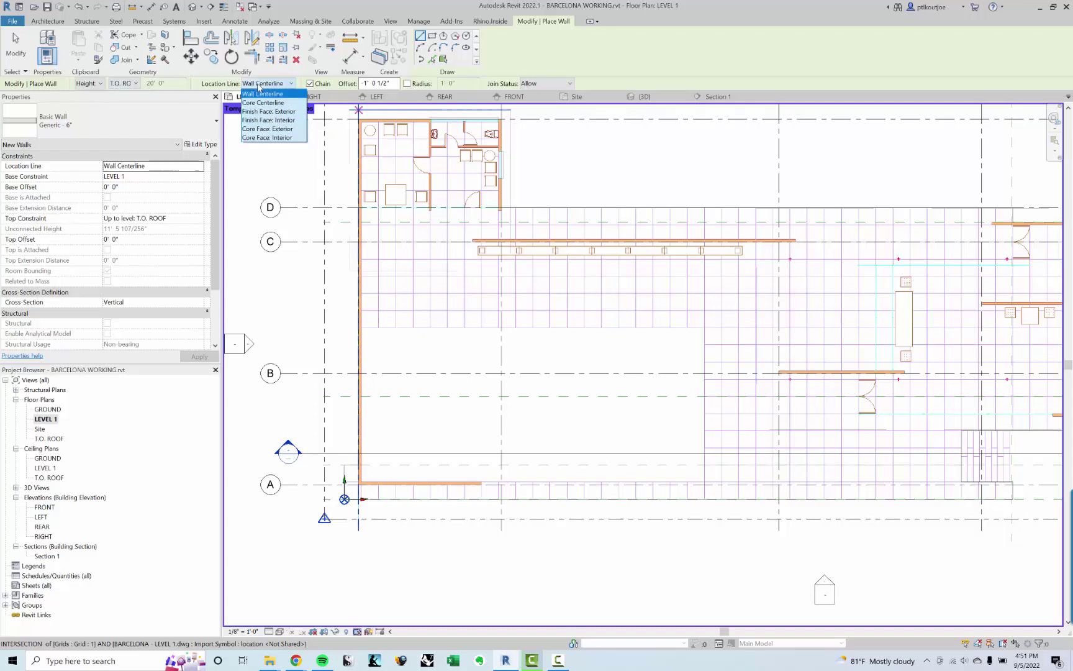
left_click(259, 84)
left_click(276, 87)
left_click(268, 111)
Try to draw a wall along grid A from the free end of the imported orange wall toward grid 1
scroll(417, 507, "up", 4)
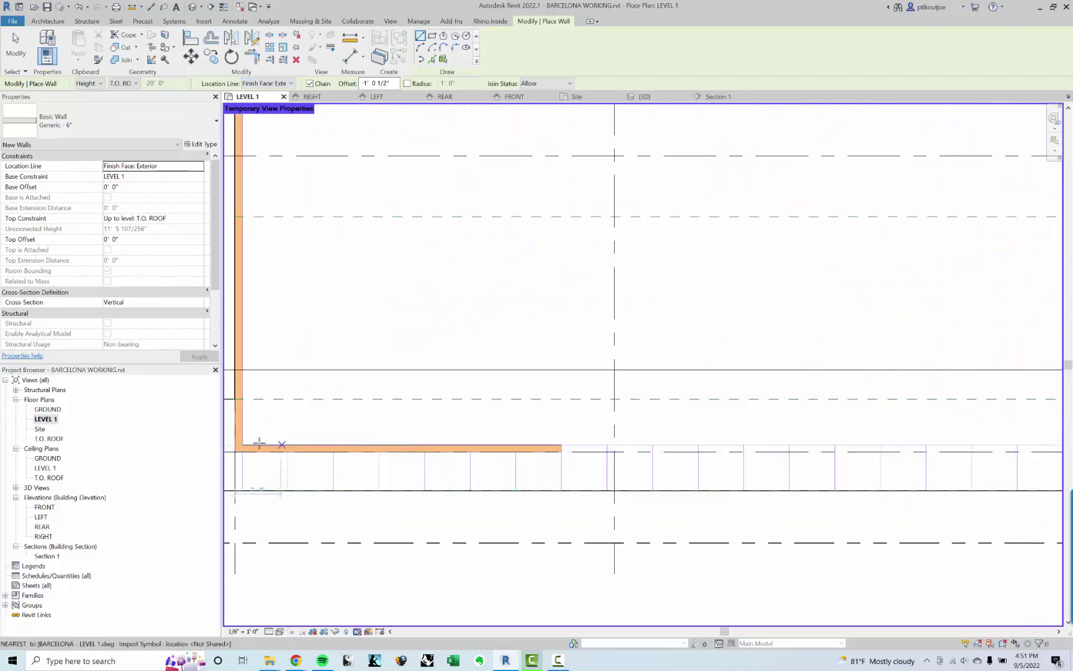
middle_click_drag(357, 419, 465, 414)
scroll(736, 446, "up", 2)
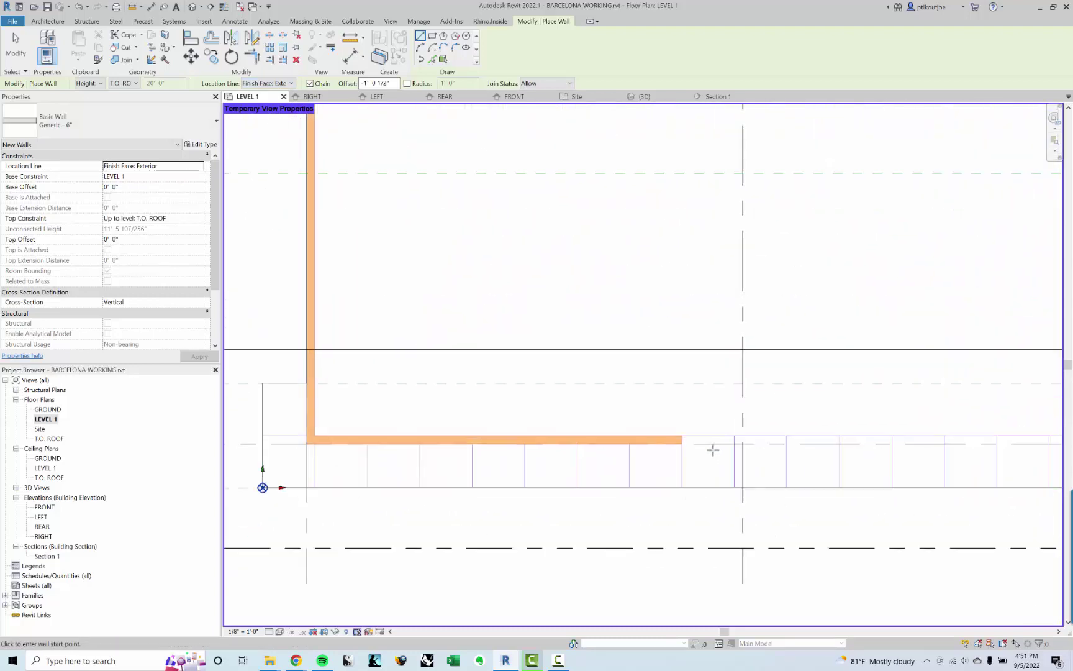
left_click(683, 443)
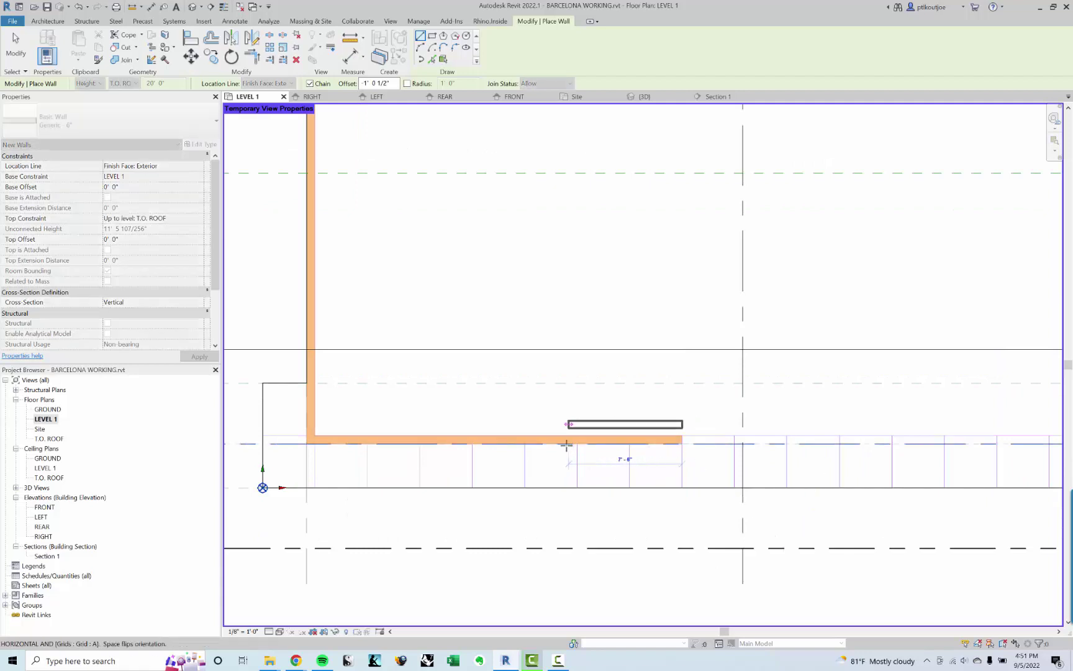
key("Escape")
key("Escape")
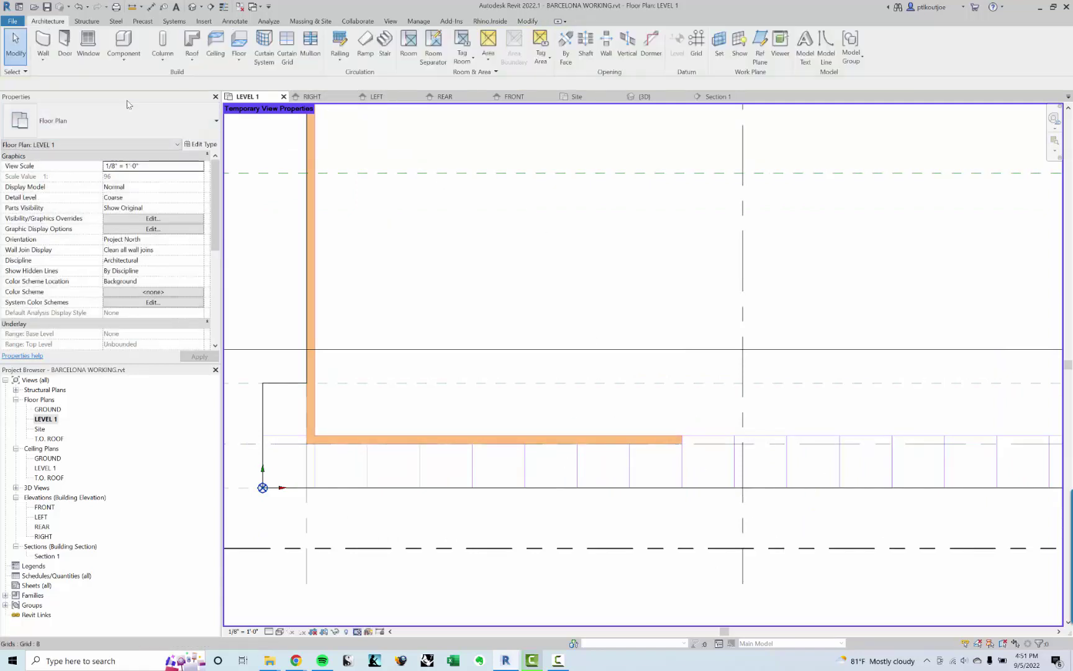
Start the Wall command for the Generic - 6" type and set the top offset to -1' 0 1/2"
left_click(45, 42)
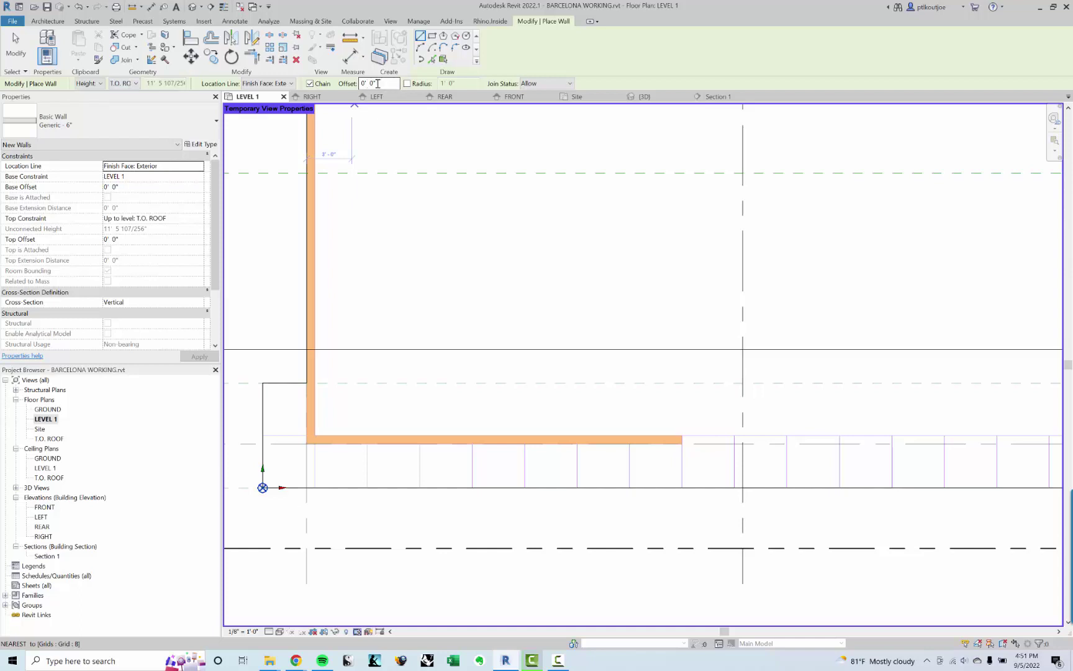
left_click(127, 241)
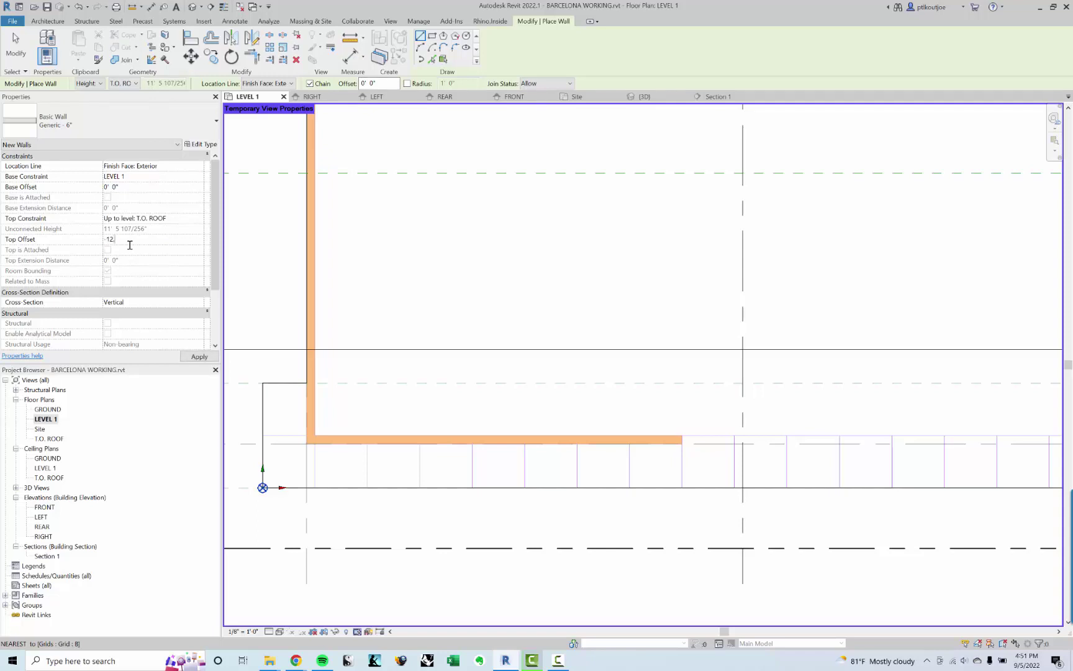
key("Tab")
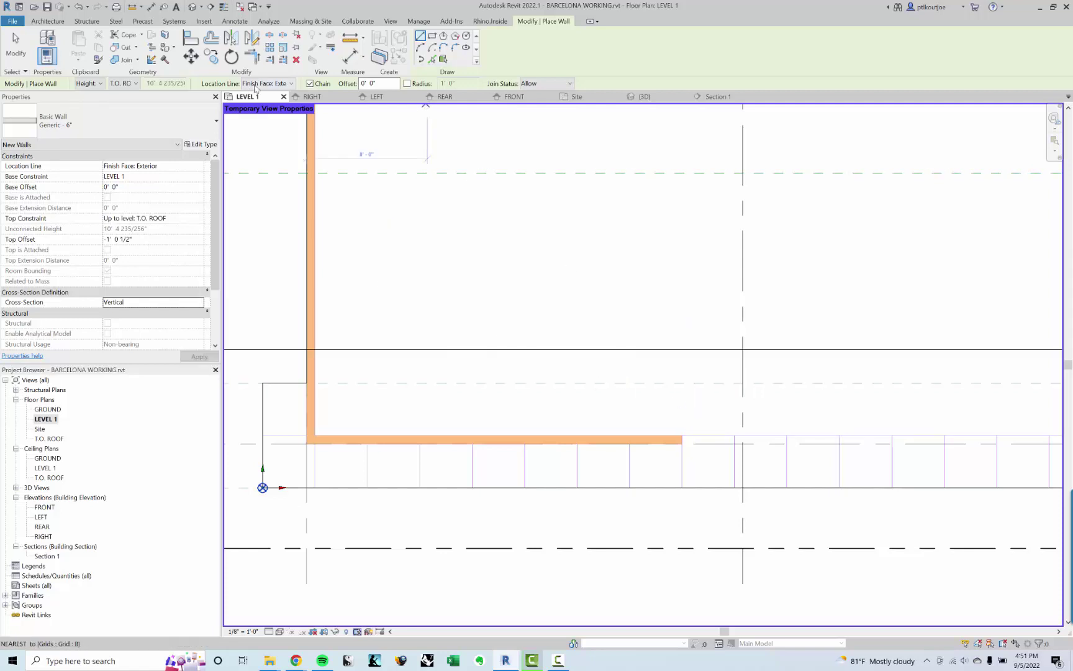
Draw a wall along grid A from the imported orange wall's free end to its corner at grid 1, flipped onto the imported wall
left_click(682, 440)
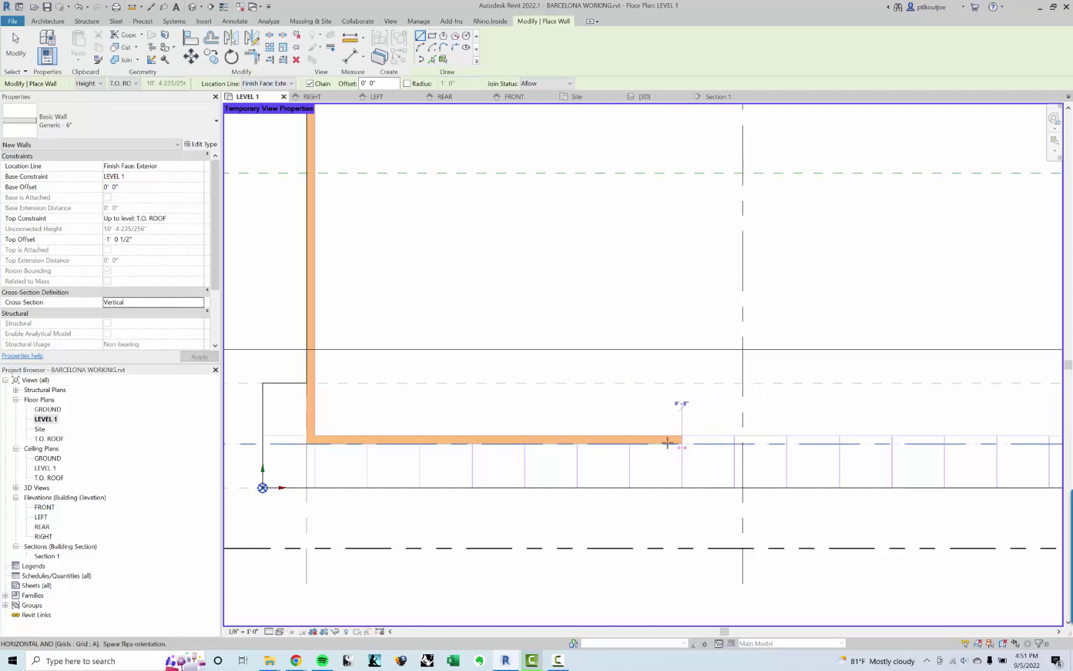
scroll(546, 439, "up", 2)
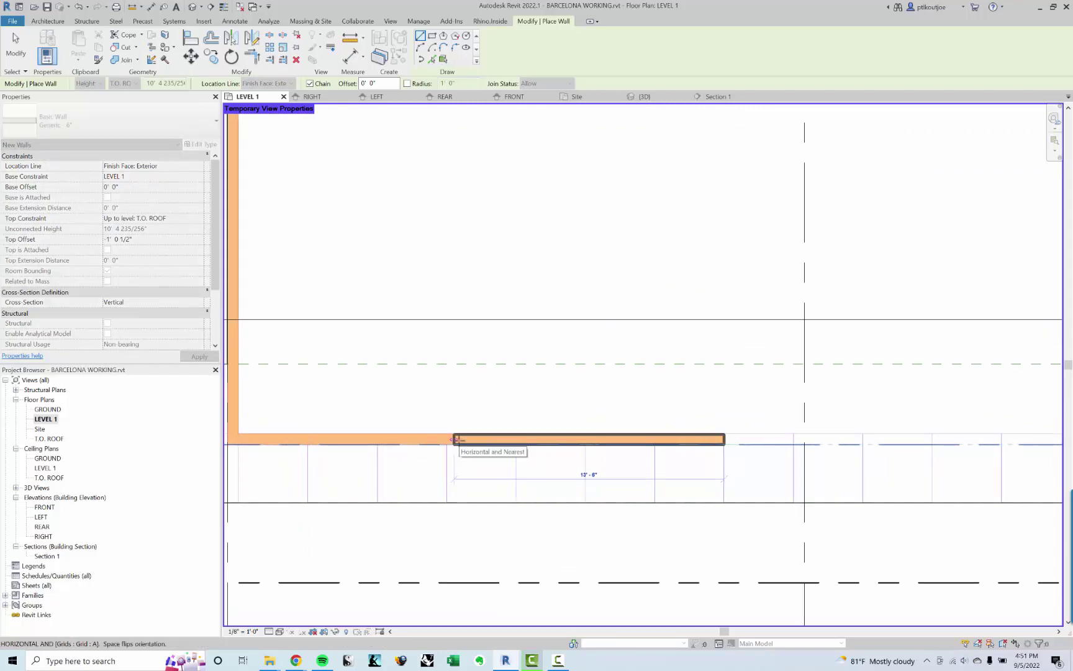
key("space")
middle_click_drag(458, 440, 624, 443)
left_click(392, 446)
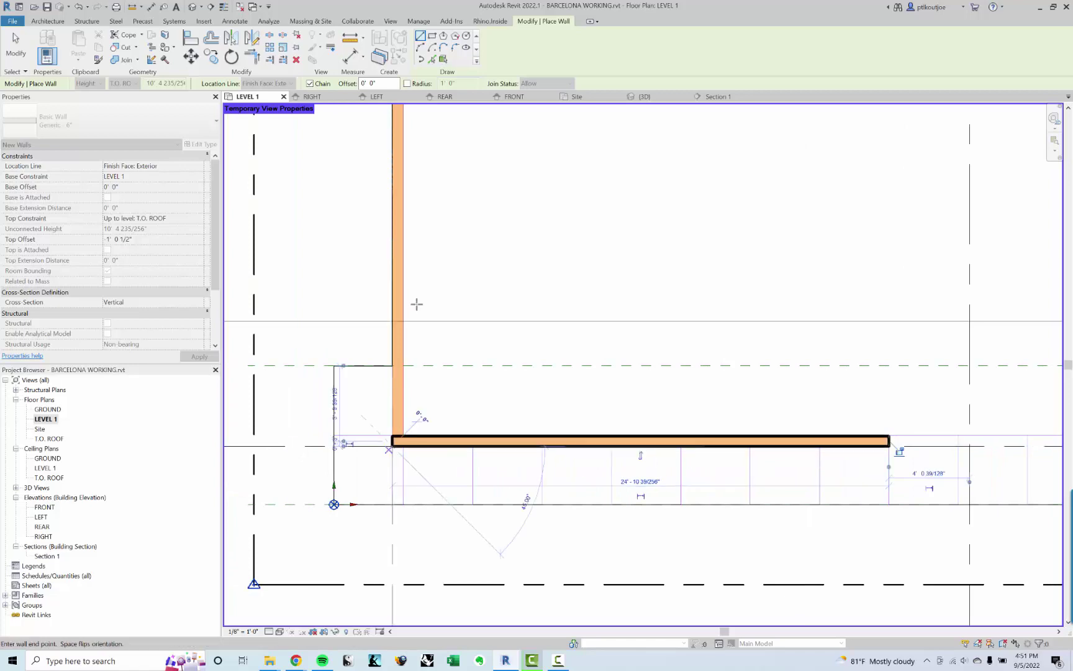
Continue the wall chain up along grid 1 and across the furnished room's upper edge to the restroom partition
scroll(419, 269, "down", 5)
middle_click_drag(436, 196, 460, 392)
scroll(432, 166, "up", 4)
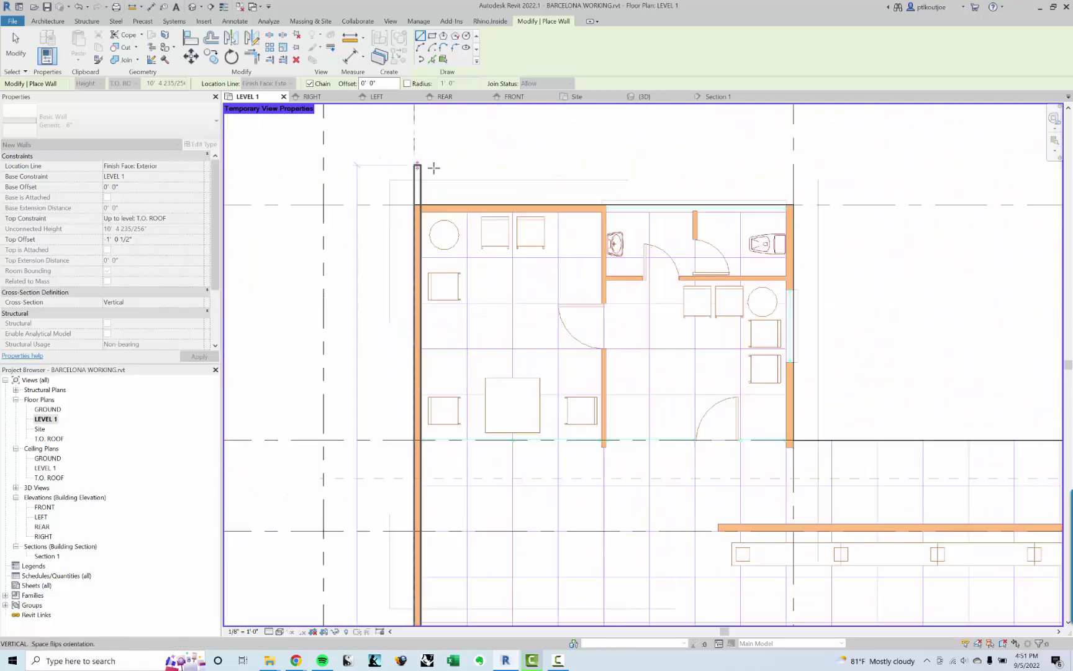
scroll(625, 203, "up", 4)
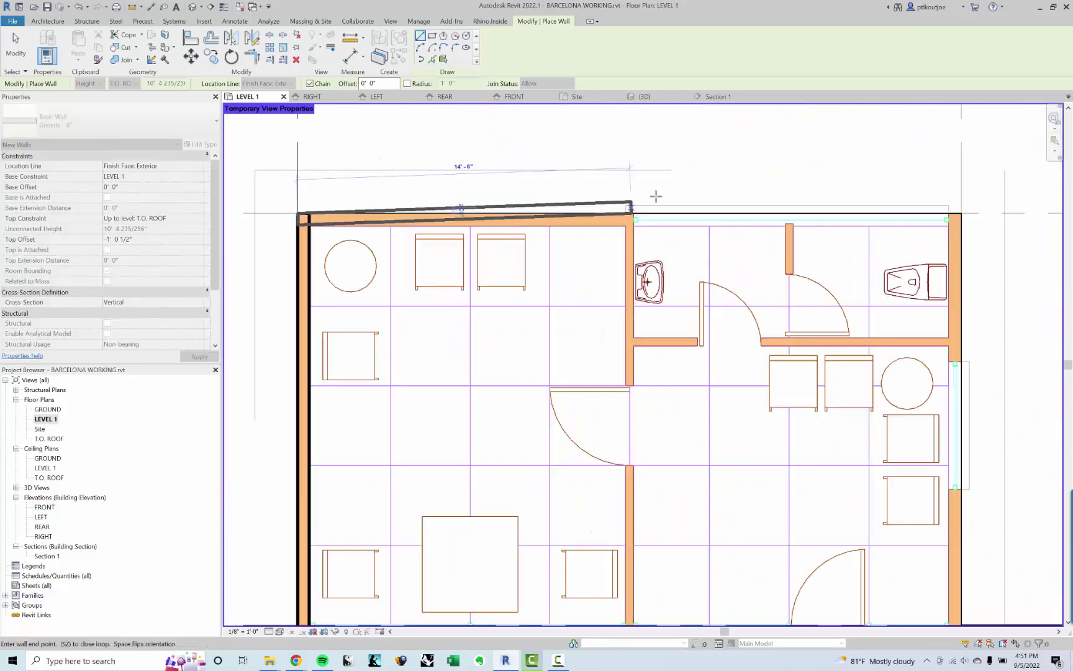
left_click(621, 219)
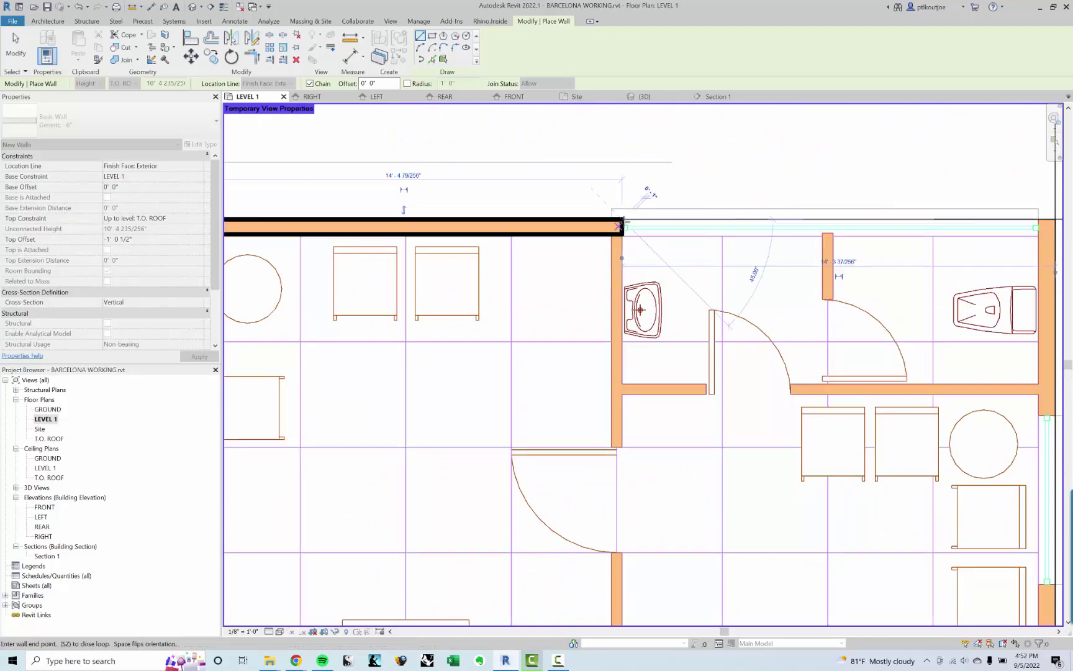
Continue the chain down the partition, across the door opening, to the imported wall's free end, and end the chain
middle_click_drag(634, 479, 652, 270)
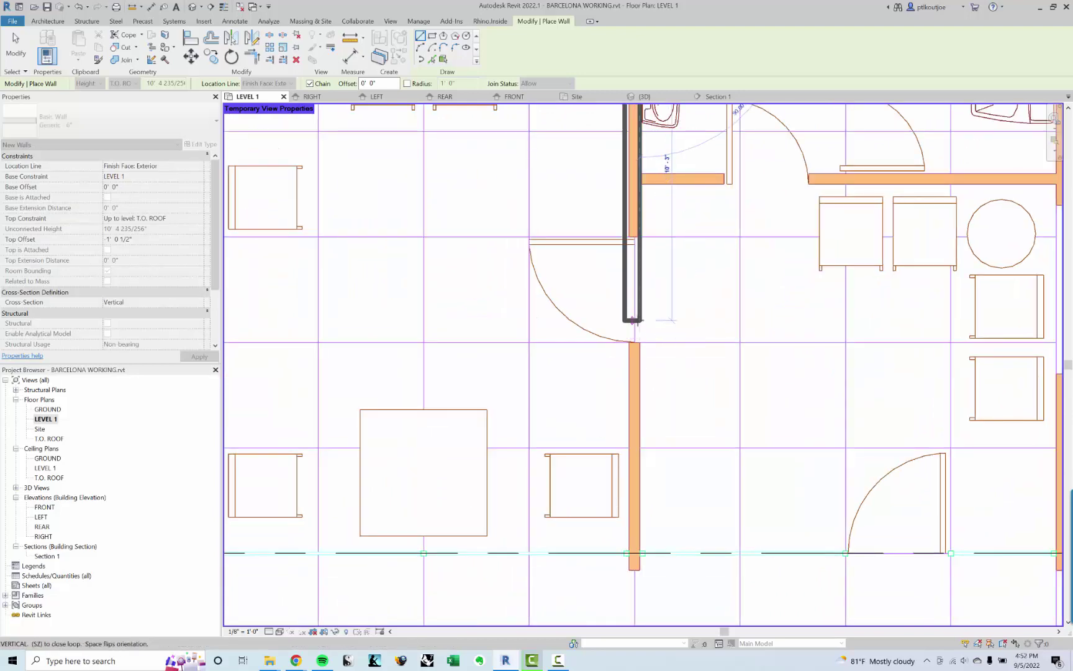
left_click(634, 569)
middle_click_drag(687, 237, 586, 422)
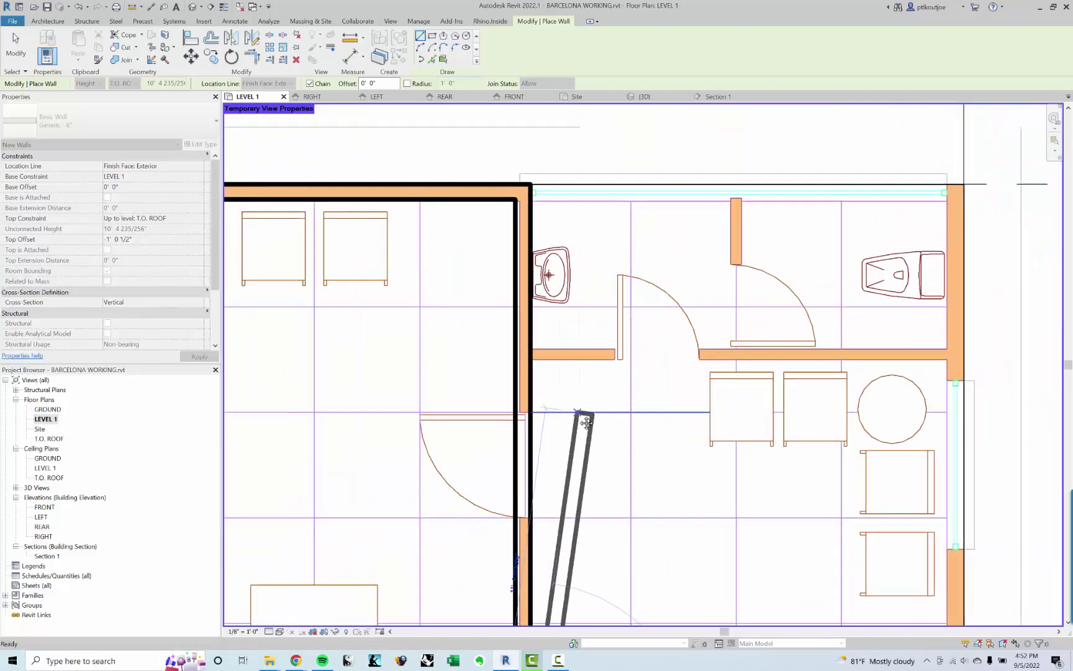
key("Escape")
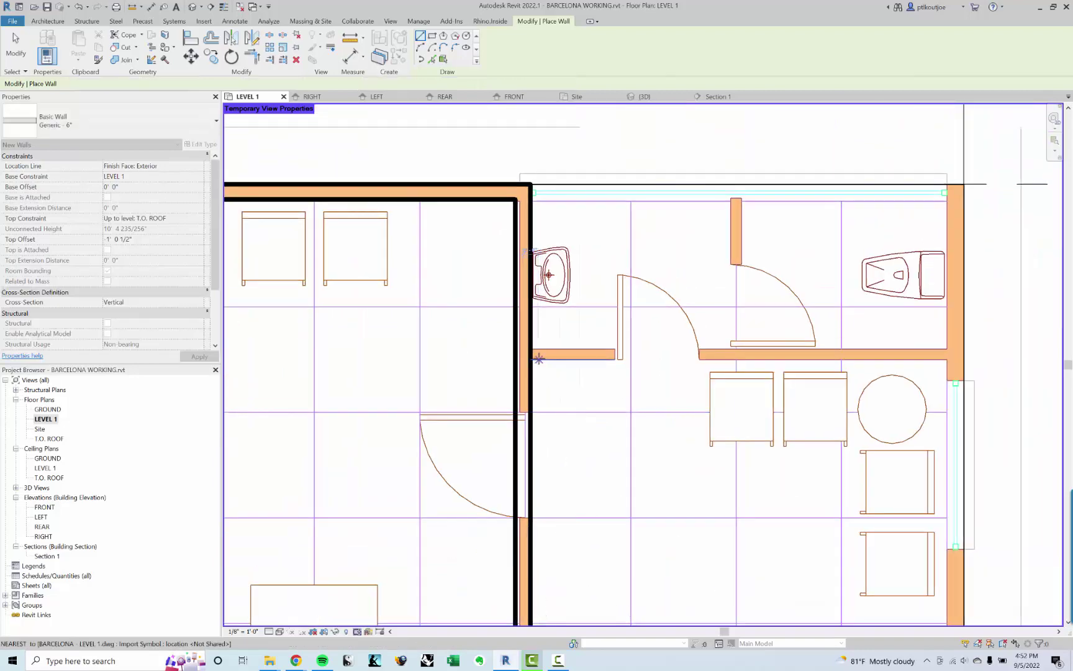
Draw the horizontal partition below the restrooms from the new vertical partition to the inner face of the imported wall on grid 2
scroll(559, 379, "down", 2)
middle_click_drag(570, 388, 559, 310)
scroll(527, 267, "up", 1)
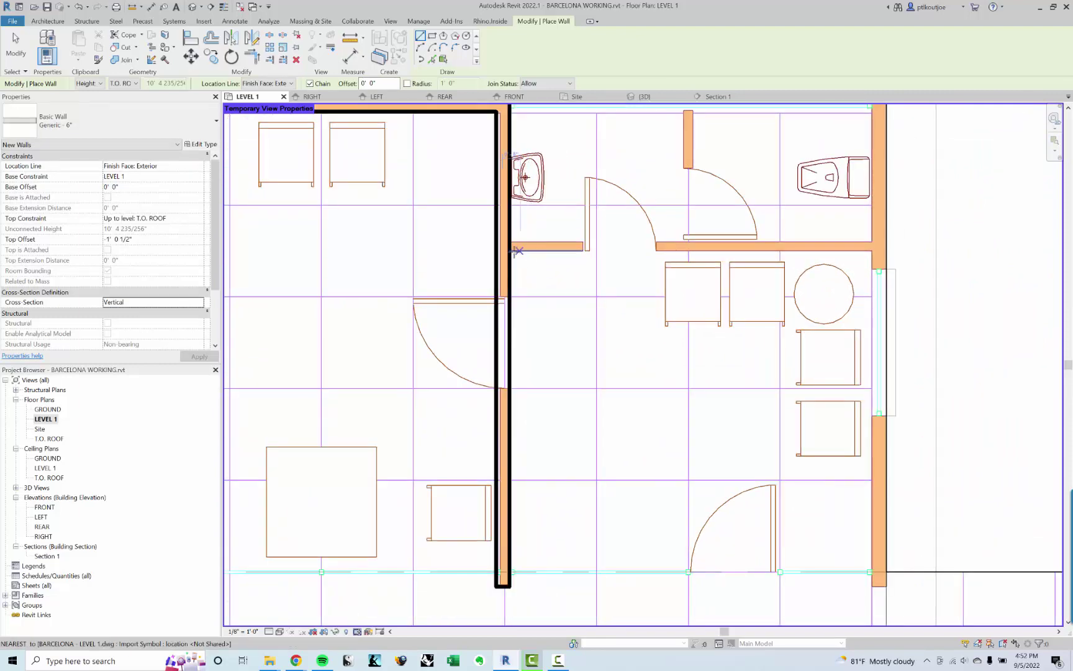
left_click(512, 252)
middle_click_drag(668, 252, 539, 250)
left_click(730, 243)
key("Escape")
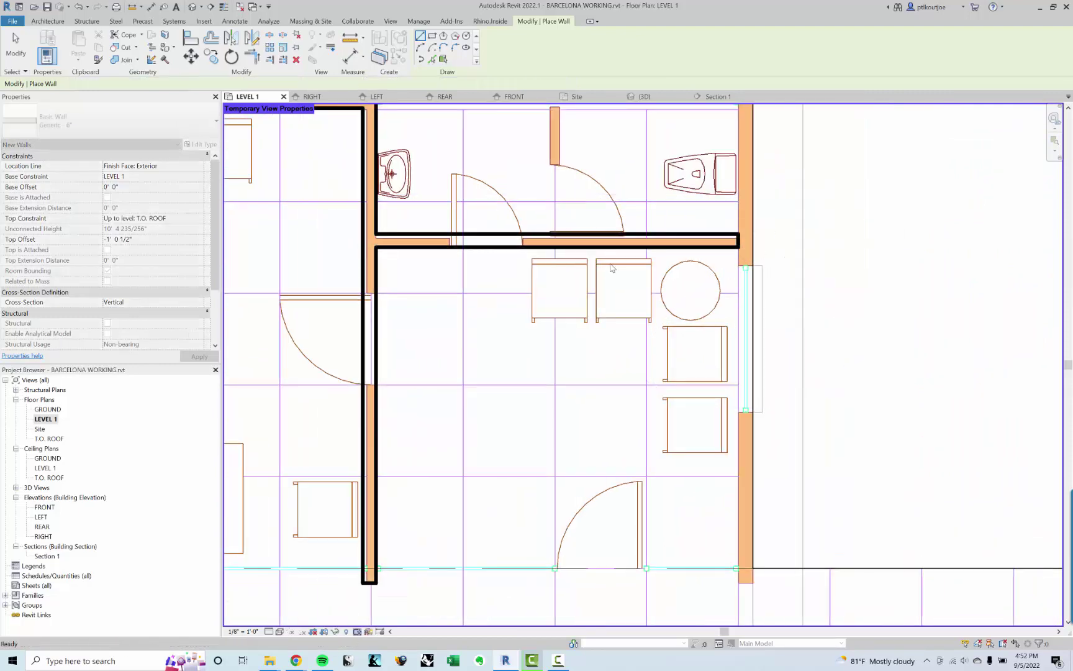
Draw the short vertical partition between the sink and the toilet down to the horizontal restroom partition
middle_click_drag(615, 148, 562, 273)
scroll(534, 267, "up", 2)
left_click(501, 308)
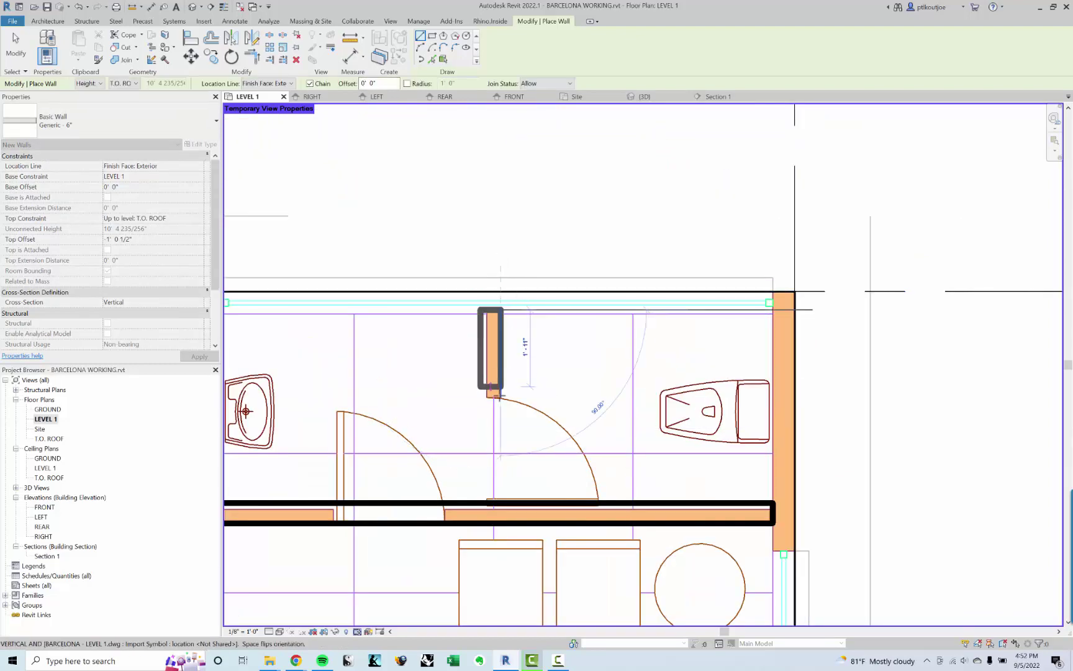
left_click(500, 502)
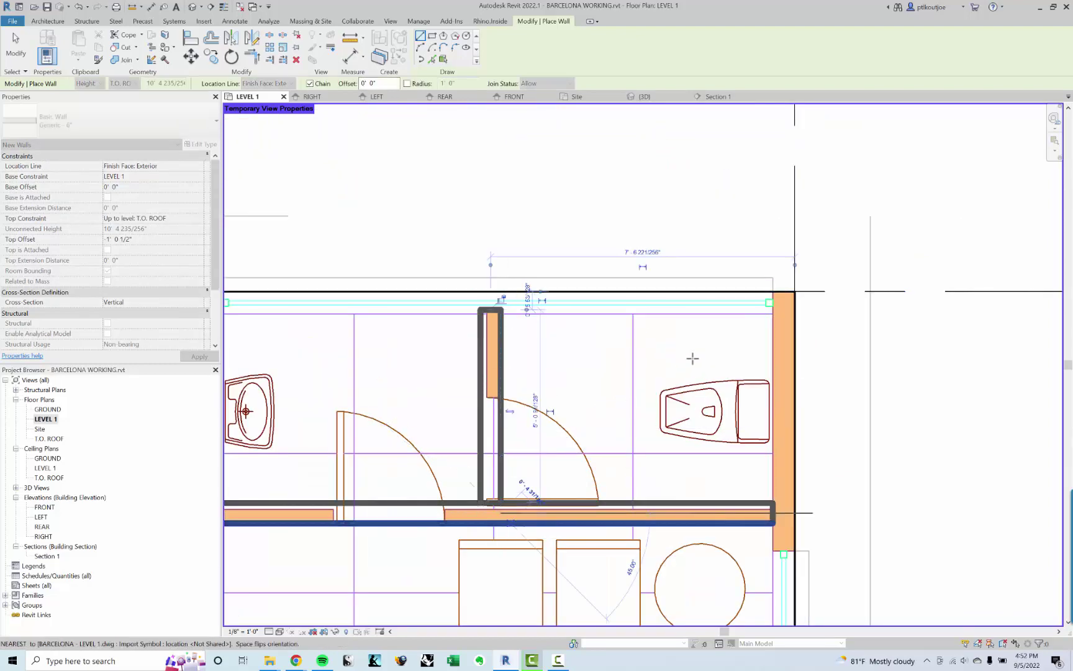
key("Escape")
Draw the exterior wall along grid 2 from the restroom's outer corner down to line up with the vertical partition's free end
left_click(687, 251)
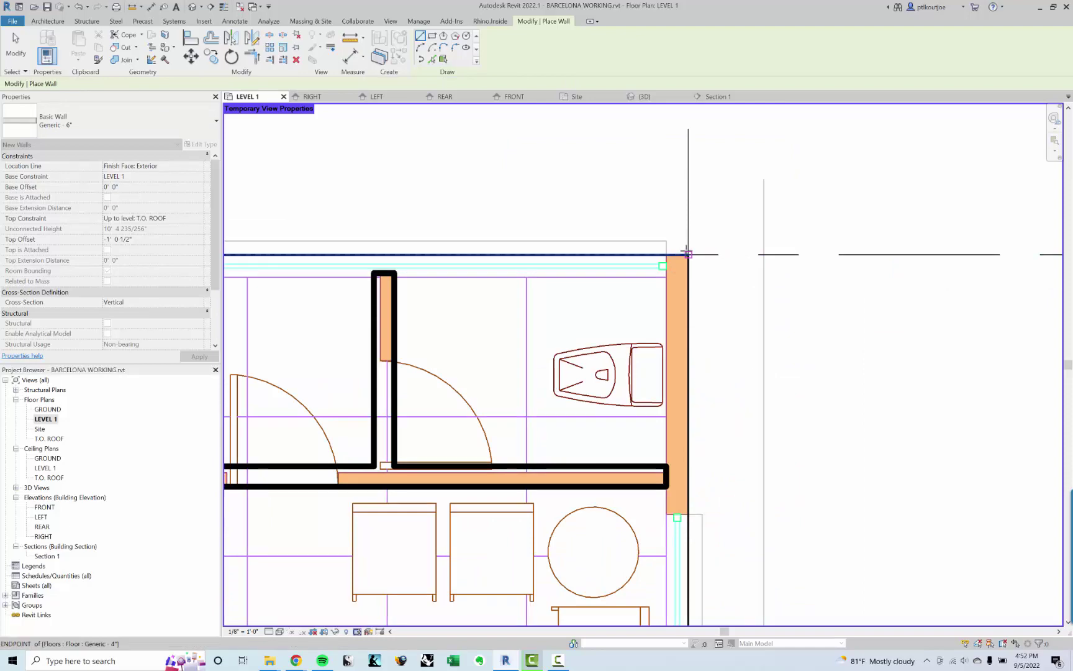
scroll(743, 551, "down", 2)
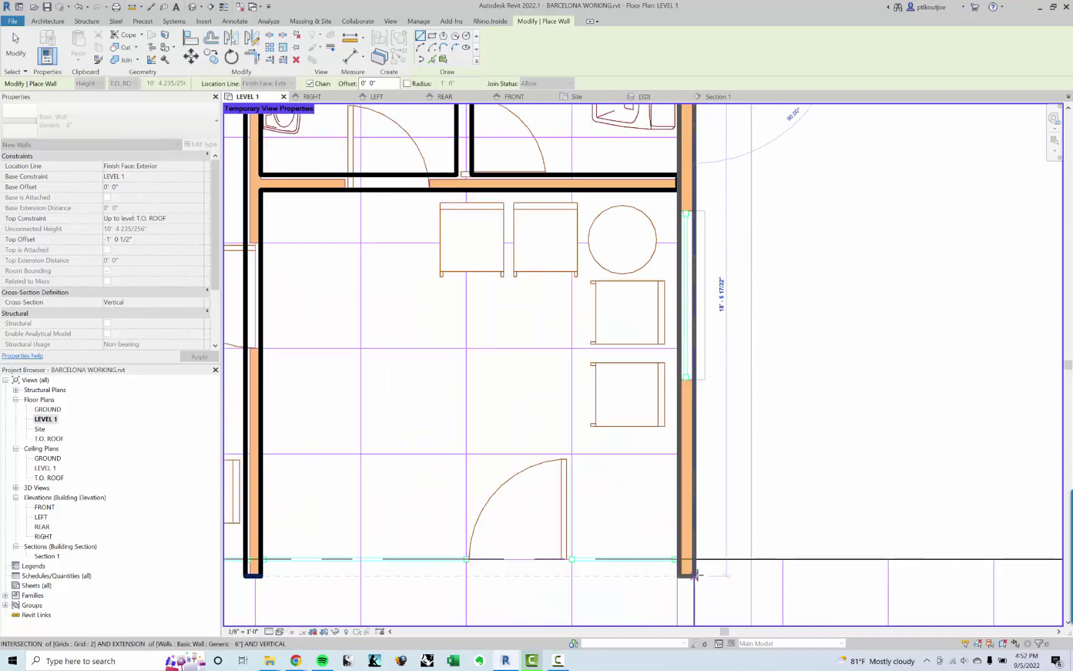
key("Escape")
Draw a wall along grid C over the long imported wall beside the bench, ending just short of its far end
scroll(774, 365, "down", 2)
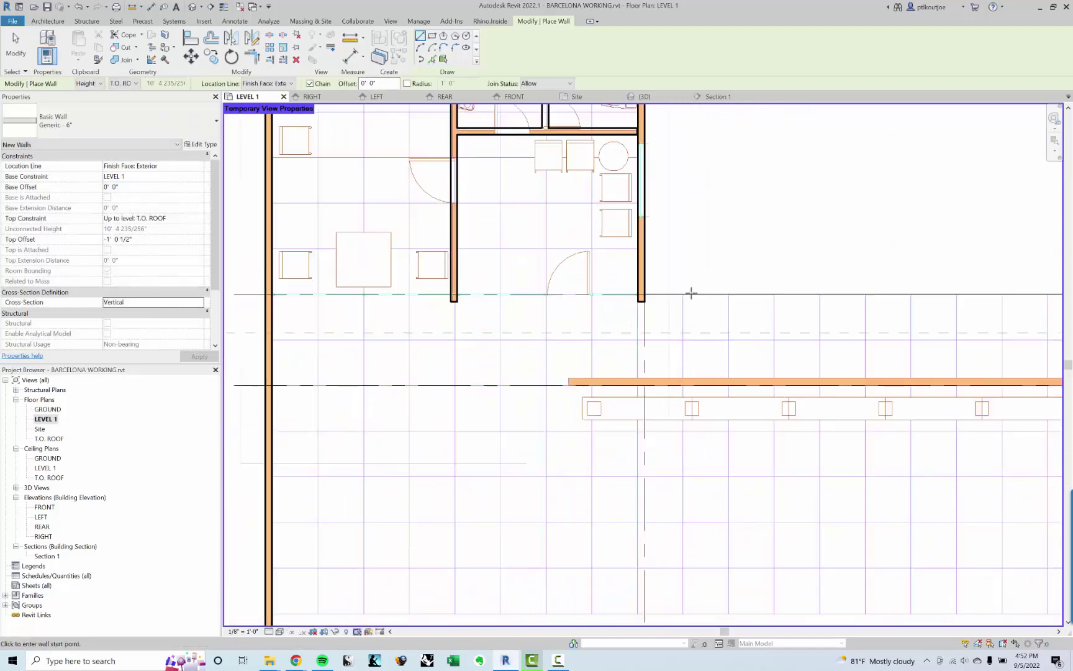
left_click(569, 386)
middle_click_drag(575, 366, 568, 478)
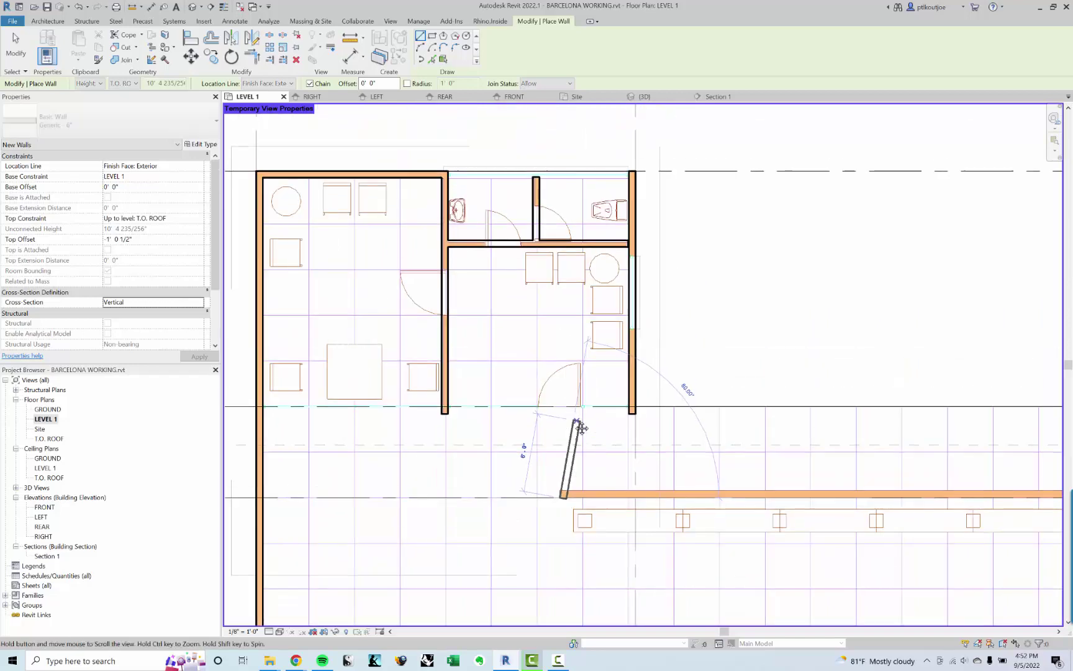
middle_click_drag(796, 456, 485, 351)
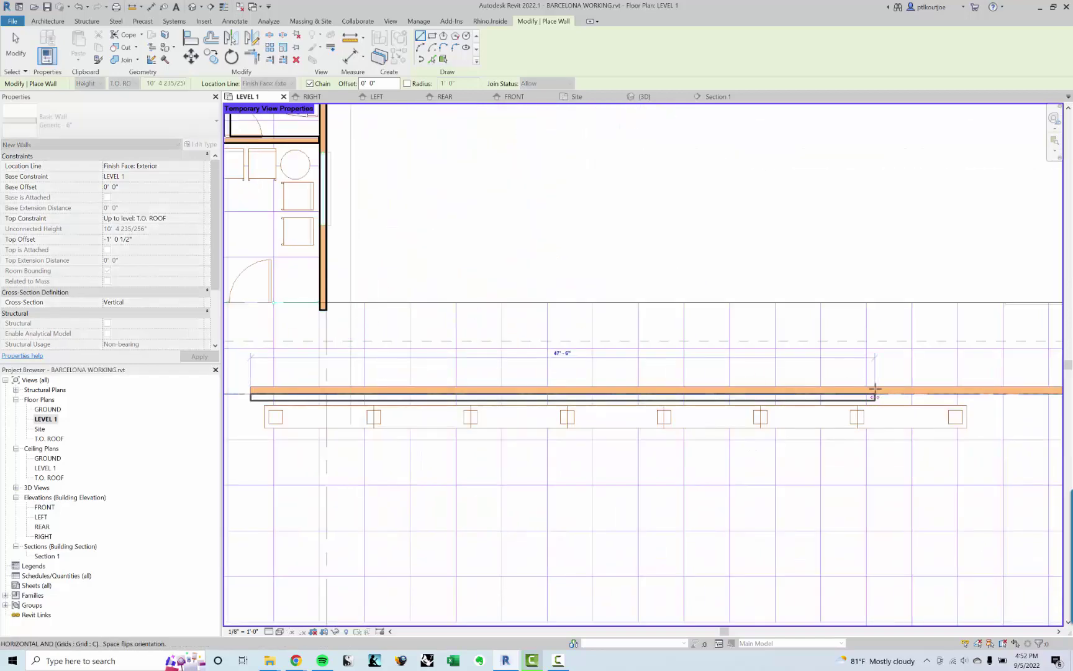
middle_click_drag(760, 397, 611, 380)
scroll(897, 382, "up", 2)
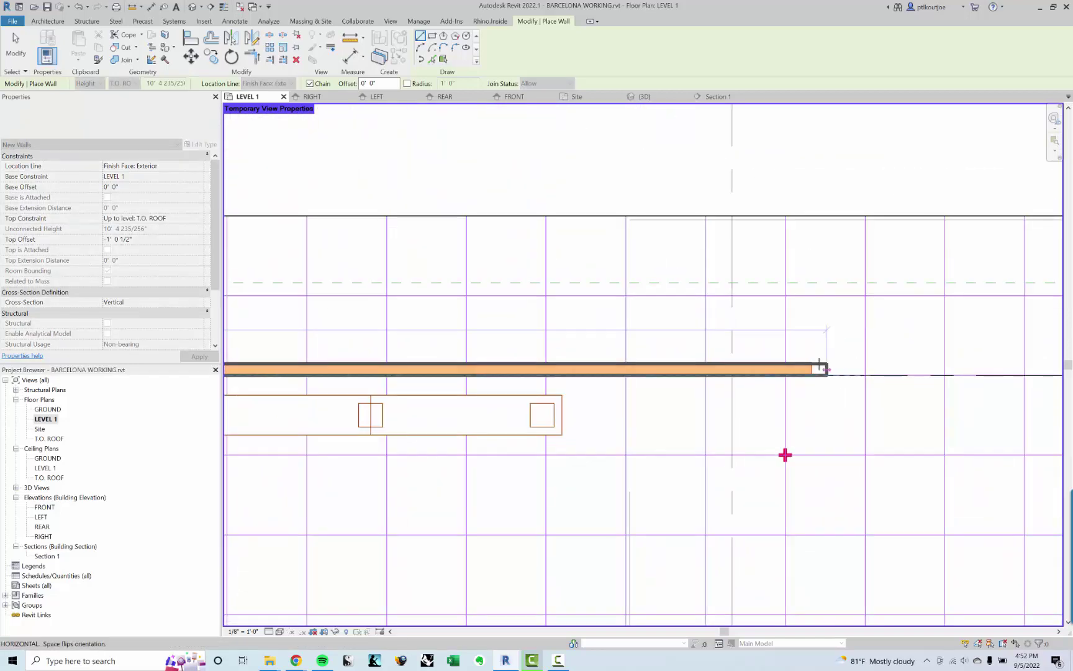
middle_click_drag(814, 334, 814, 346)
scroll(810, 360, "up", 2)
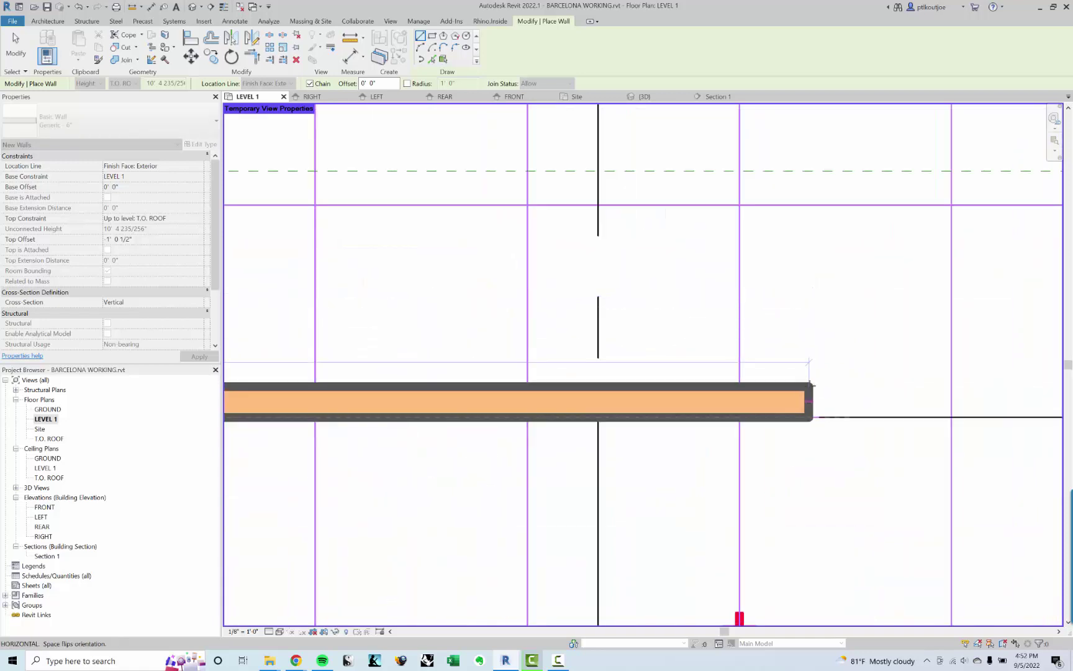
scroll(818, 386, "up", 1)
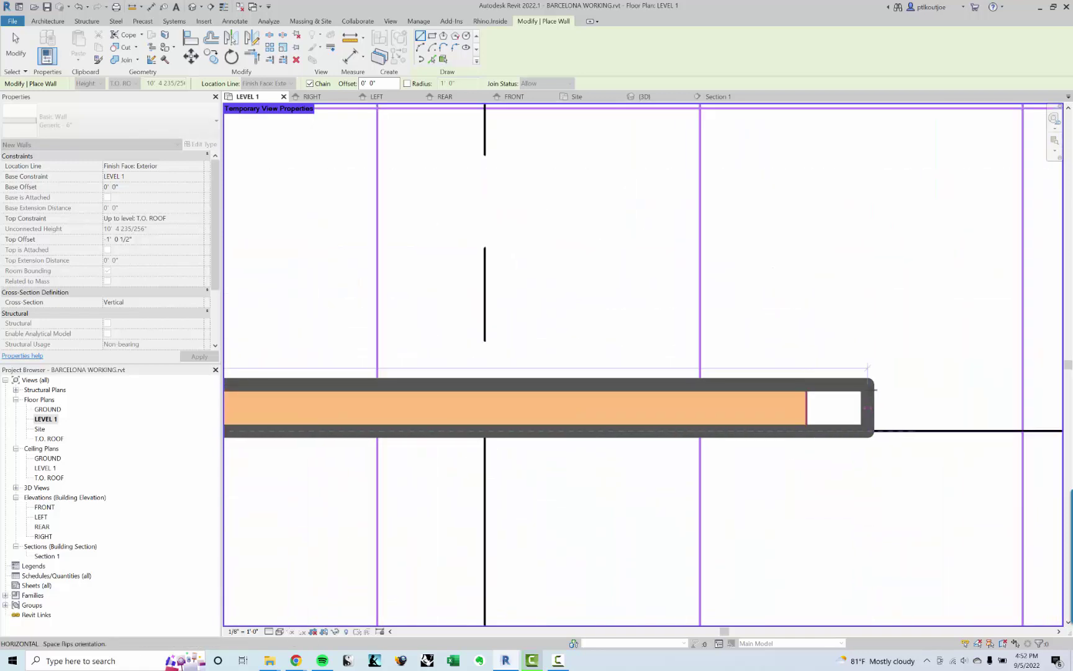
middle_click_drag(872, 392, 778, 397)
key("Escape")
key("Escape")
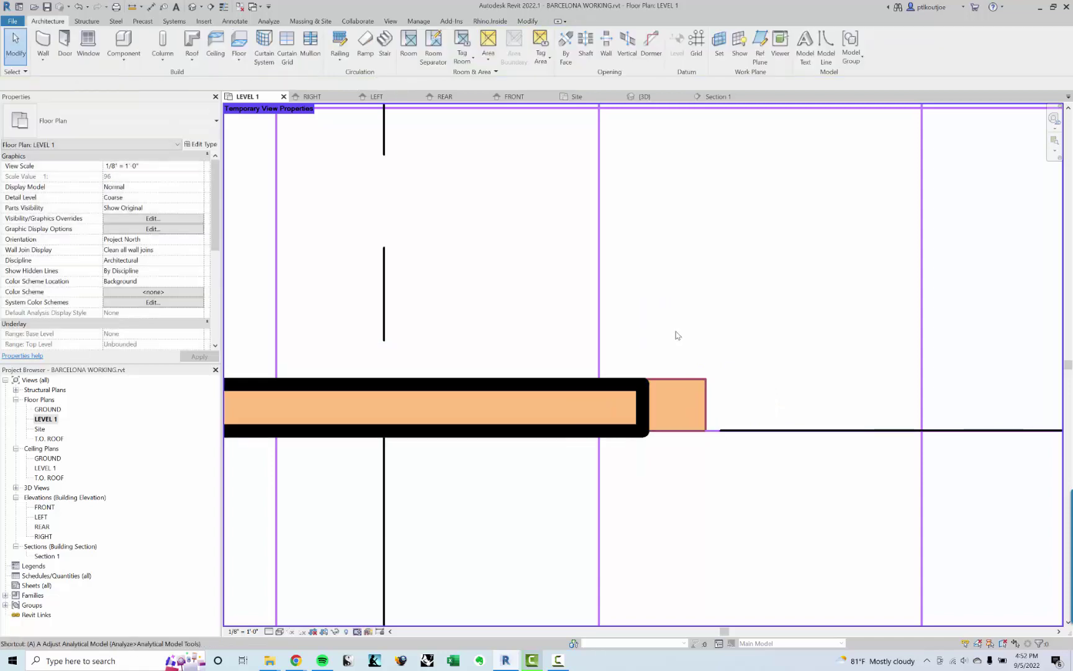
Align the end of the grid C wall with the end line of the imported wall
key("a")
key("l")
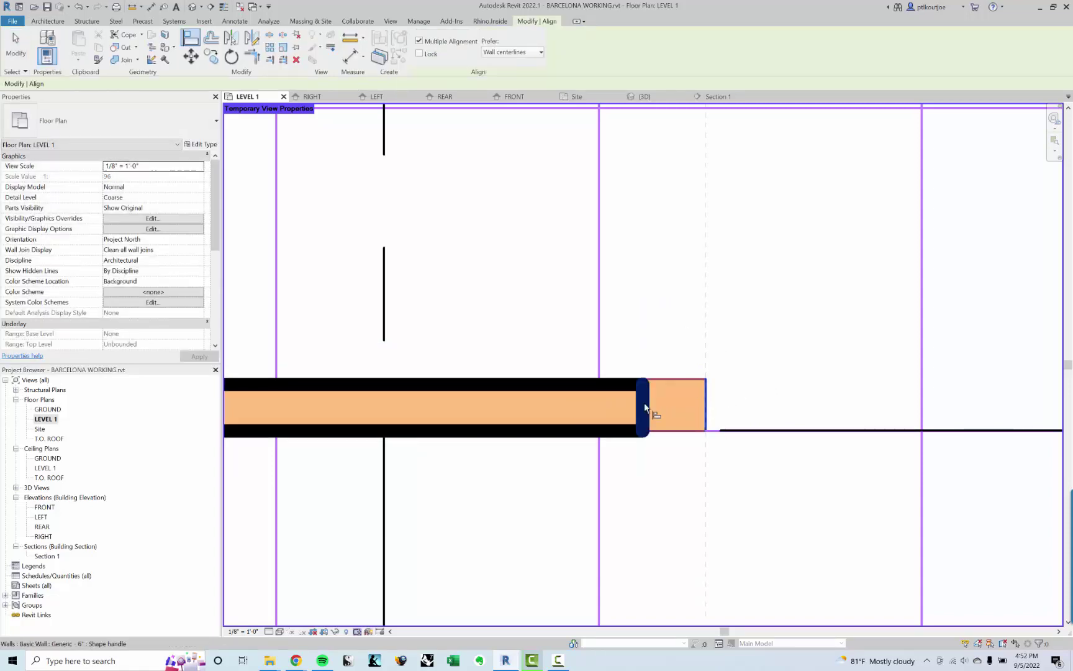
left_click(644, 408)
key("Escape")
key("Escape")
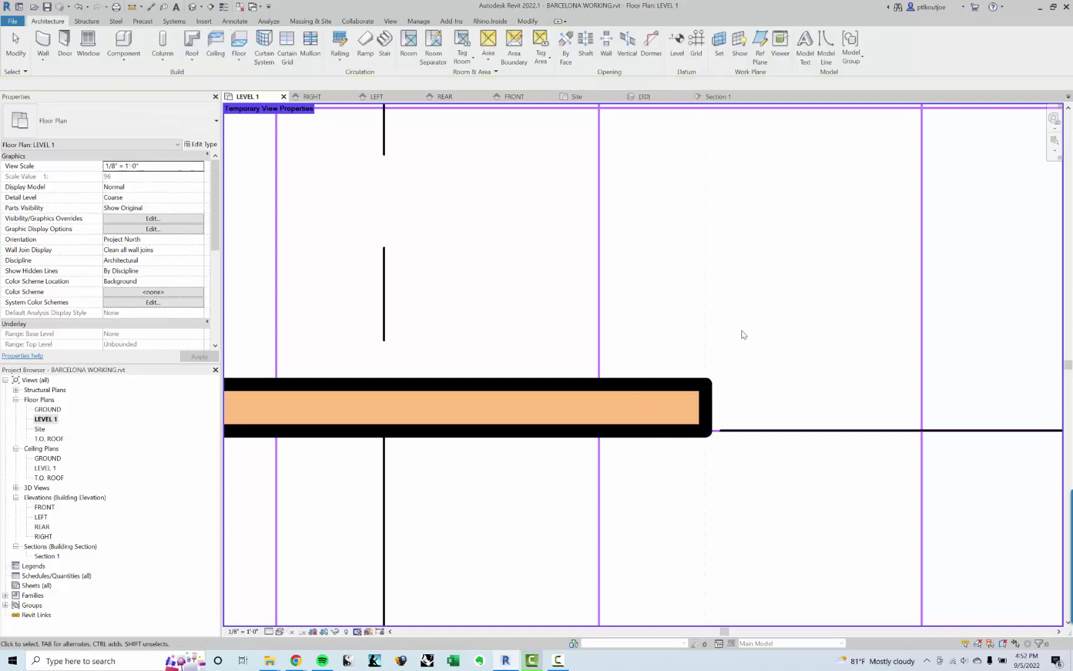
Draw a new wall over the imported horizontal wall at the pavilion's far end, up to the outer corner near the statue
scroll(729, 326, "down", 3)
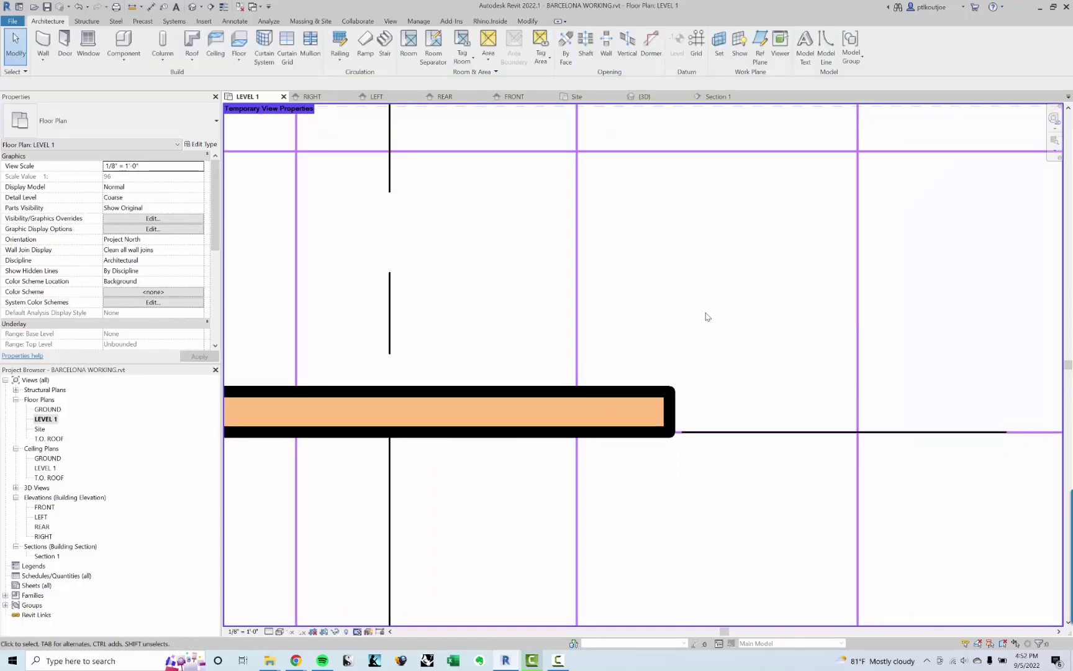
key("w")
key("a")
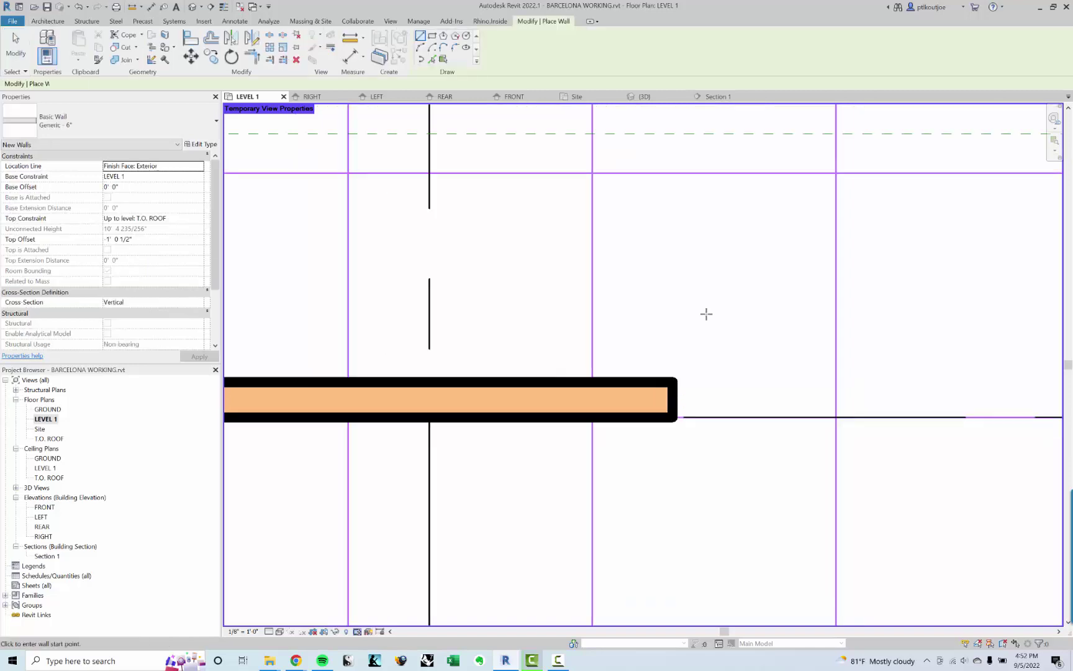
scroll(455, 306, "down", 4)
middle_click_drag(788, 335, 492, 348)
scroll(498, 335, "down", 3)
middle_click_drag(741, 375, 310, 324)
scroll(517, 222, "up", 4)
left_click(658, 235)
middle_click_drag(817, 235, 597, 242)
middle_click_drag(849, 235, 349, 243)
scroll(816, 242, "down", 3)
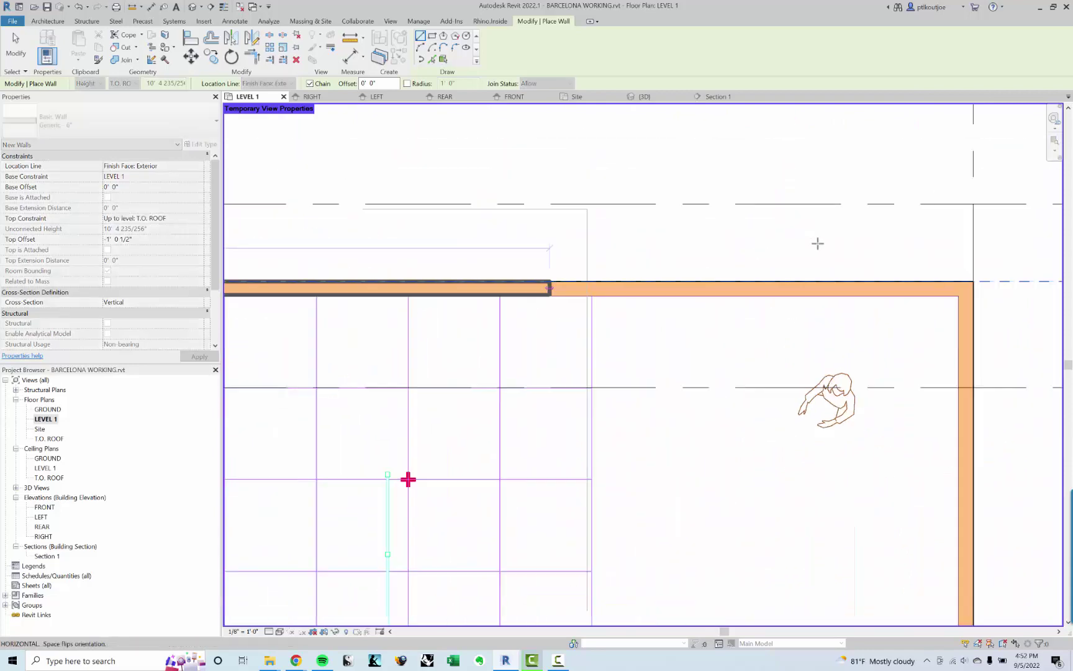
middle_click_drag(584, 244, 688, 244)
scroll(698, 282, "up", 2)
left_click(698, 281)
Continue the wall chain down past the statue to the next corner of the imported wall
scroll(698, 281, "down", 2)
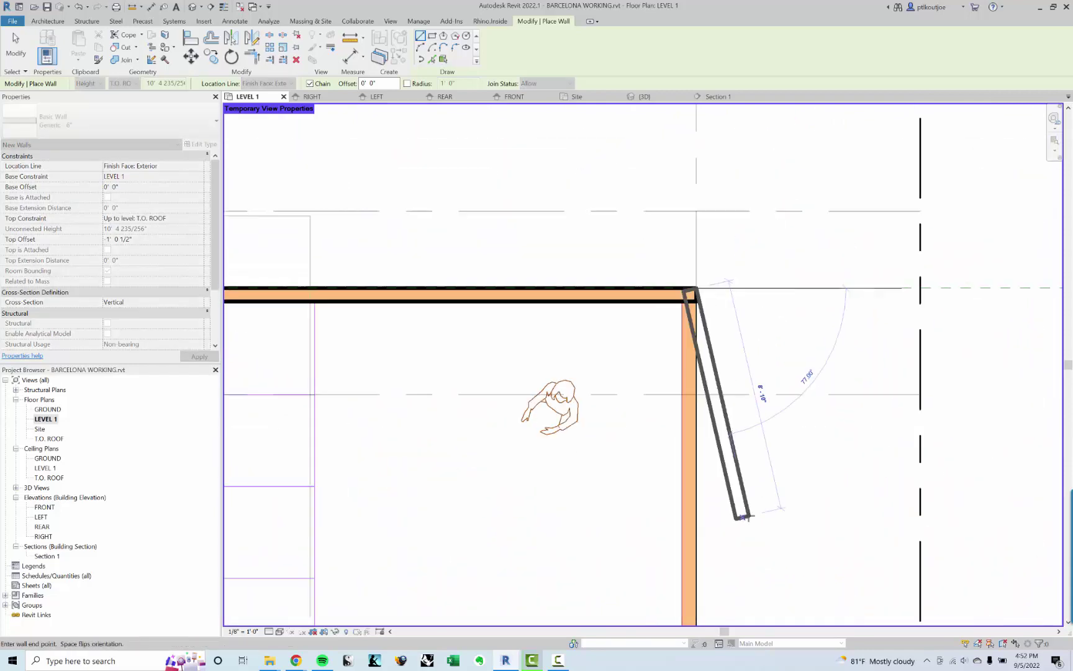
middle_click_drag(745, 515, 783, 281)
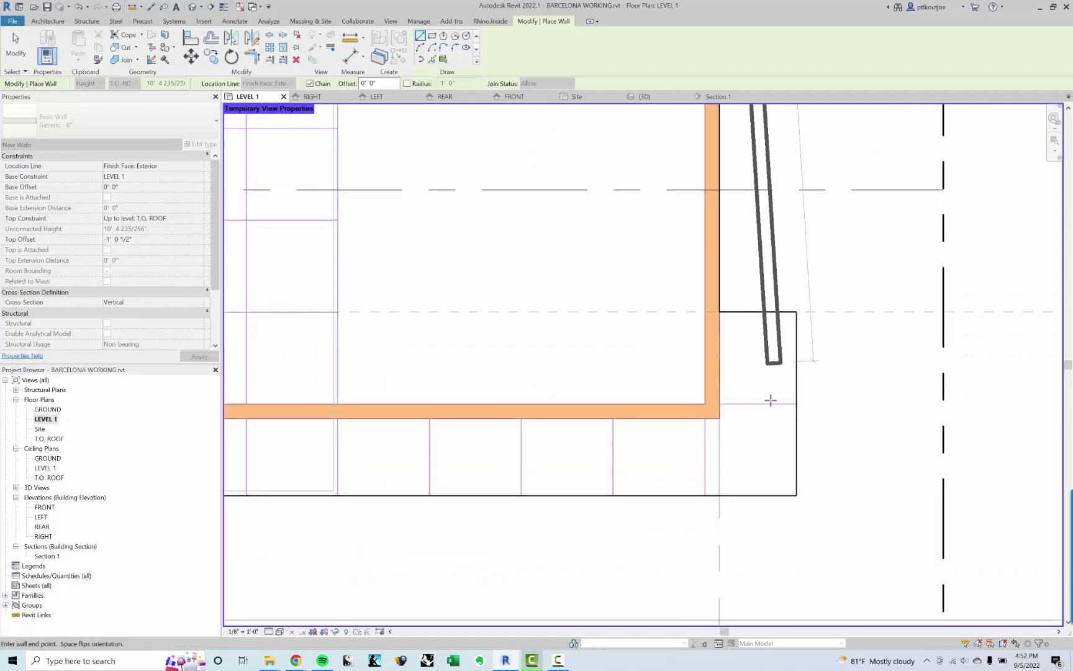
left_click(711, 417)
Continue the wall chain from the corner along the lower imported wall to its free end, and finish the chain there
scroll(455, 299, "down", 1)
middle_click_drag(455, 300, 601, 347)
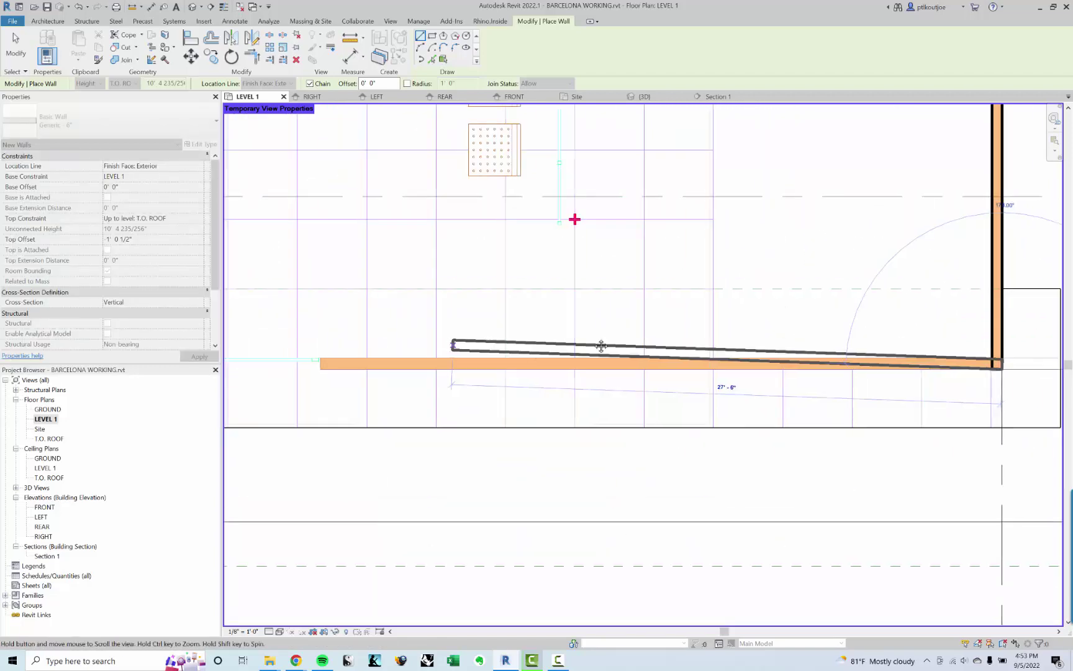
middle_click_drag(465, 357, 747, 349)
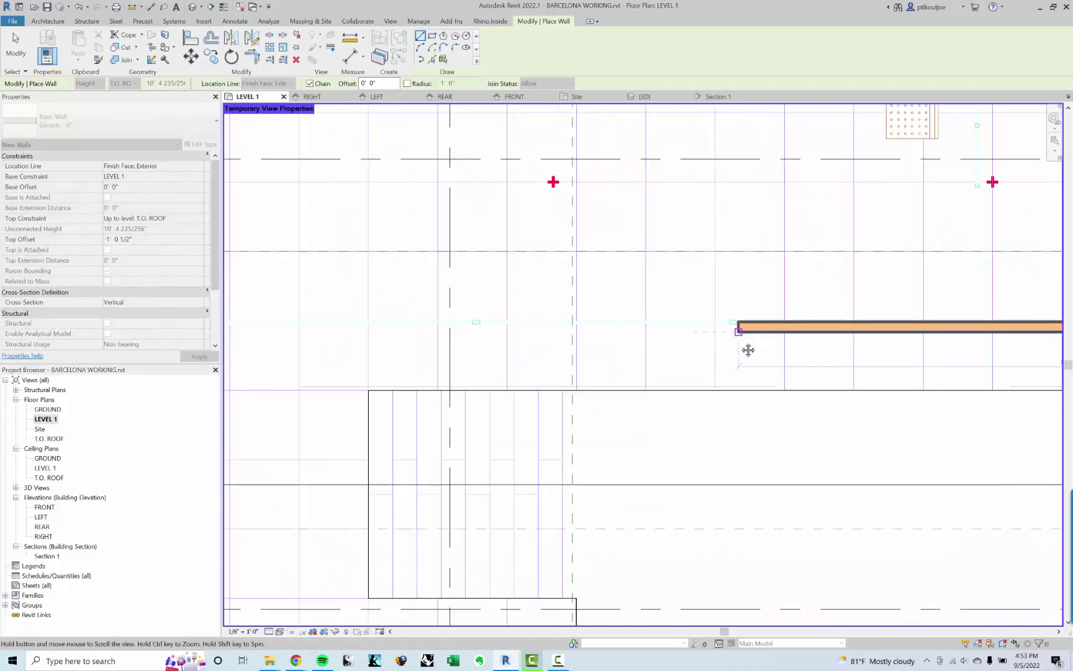
scroll(745, 351, "down", 2)
scroll(739, 341, "up", 2)
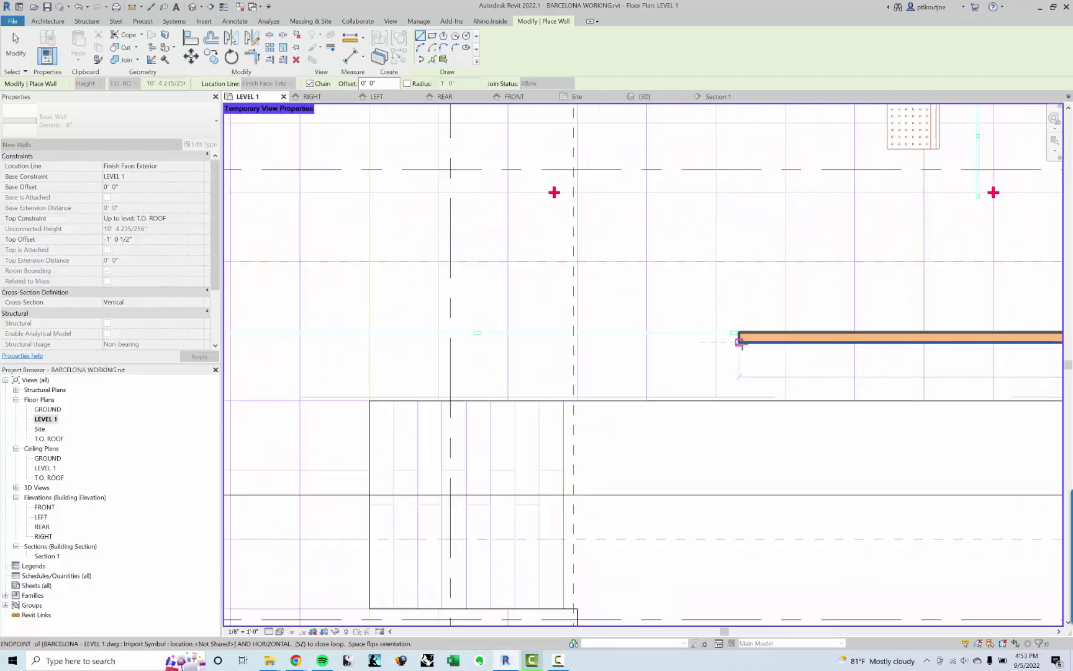
key("Escape")
Draw a wall over the imported wall beside the double doors, ending at the grid line at its far end
middle_click_drag(184, 148, 631, 289)
left_click(590, 316)
middle_click_drag(414, 299, 628, 293)
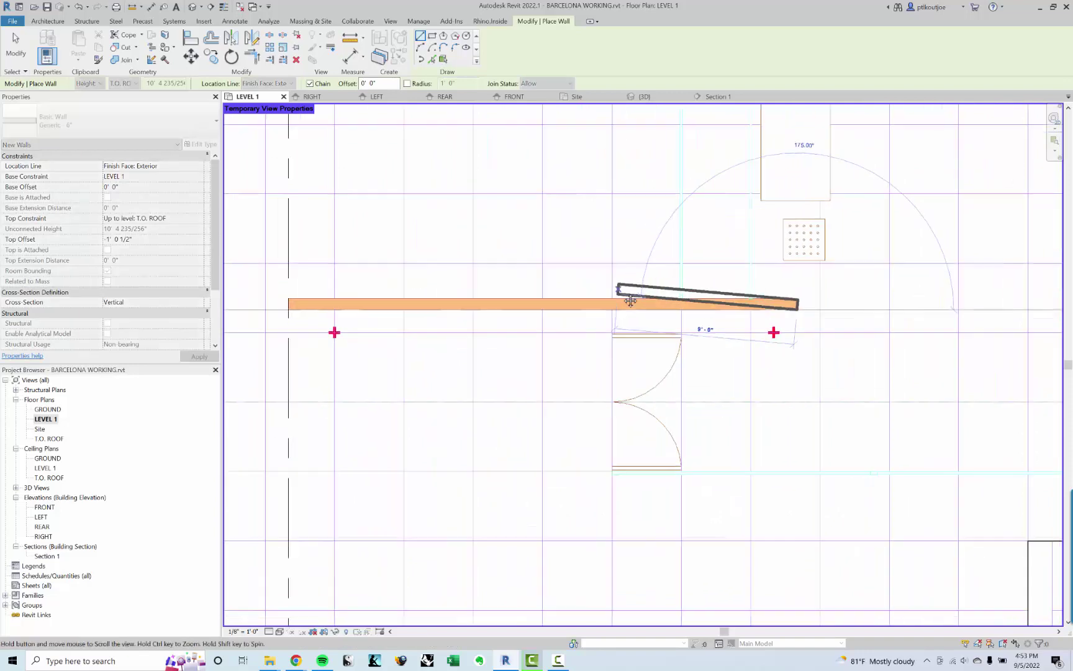
left_click(289, 307)
key("Escape")
scroll(417, 282, "down", 3)
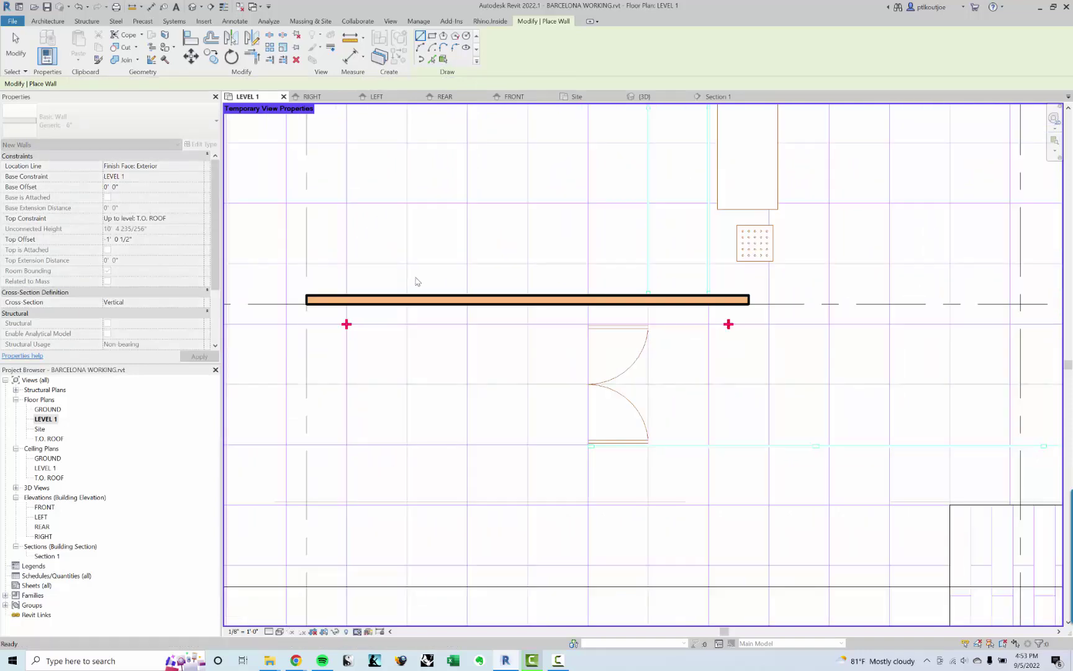
Draw a wall over the imported wall behind the square table and two stools, ending at grid 4, and finish placing walls
middle_click_drag(808, 321, 587, 350)
scroll(785, 229, "up", 2)
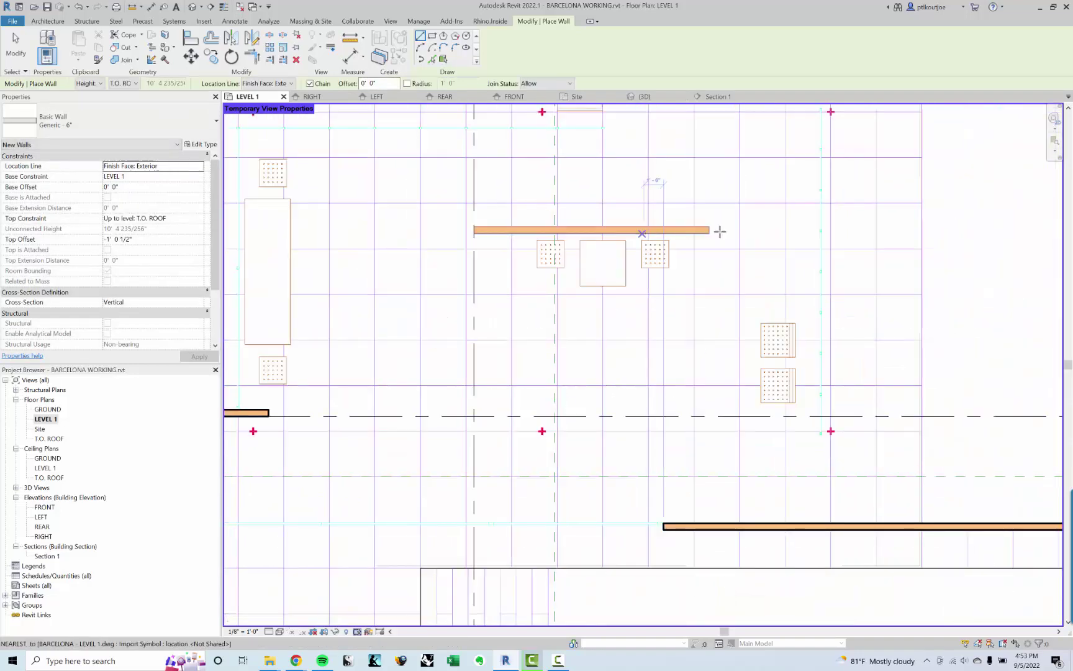
left_click(752, 226)
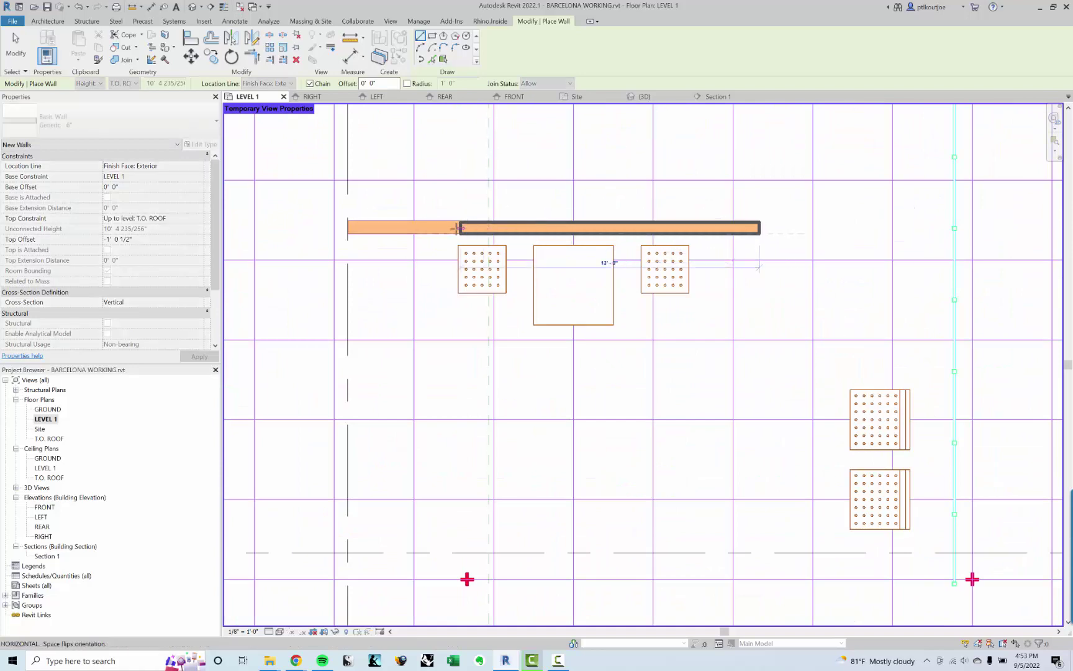
scroll(378, 228, "up", 1)
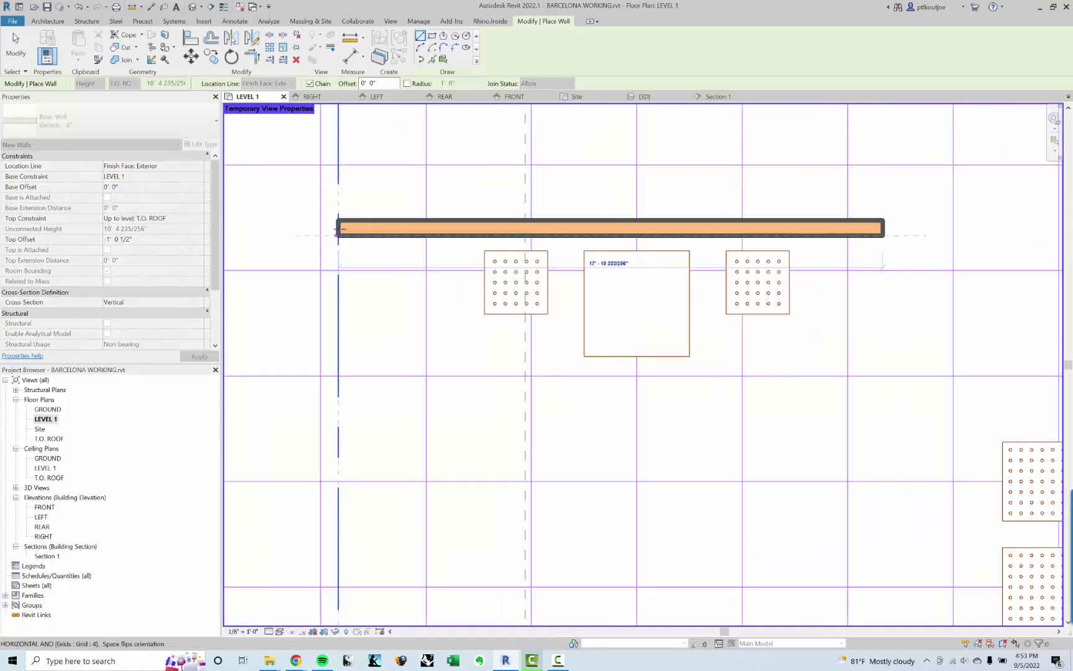
left_click(348, 227)
scroll(490, 208, "down", 3)
key("Escape")
middle_click_drag(490, 208, 586, 288)
scroll(501, 294, "down", 3)
scroll(586, 288, "down", 1)
scroll(575, 276, "up", 3)
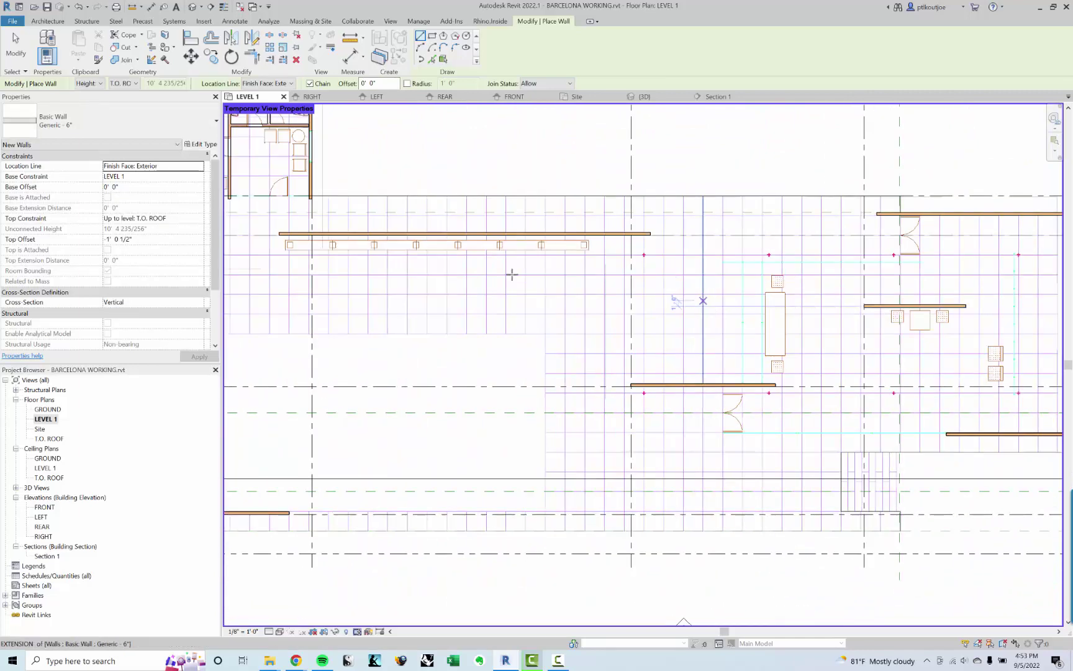
key("Escape")
Measure the thickness of the imported horizontal partition at the restroom door opening
scroll(678, 350, "up", 3)
scroll(550, 210, "up", 8)
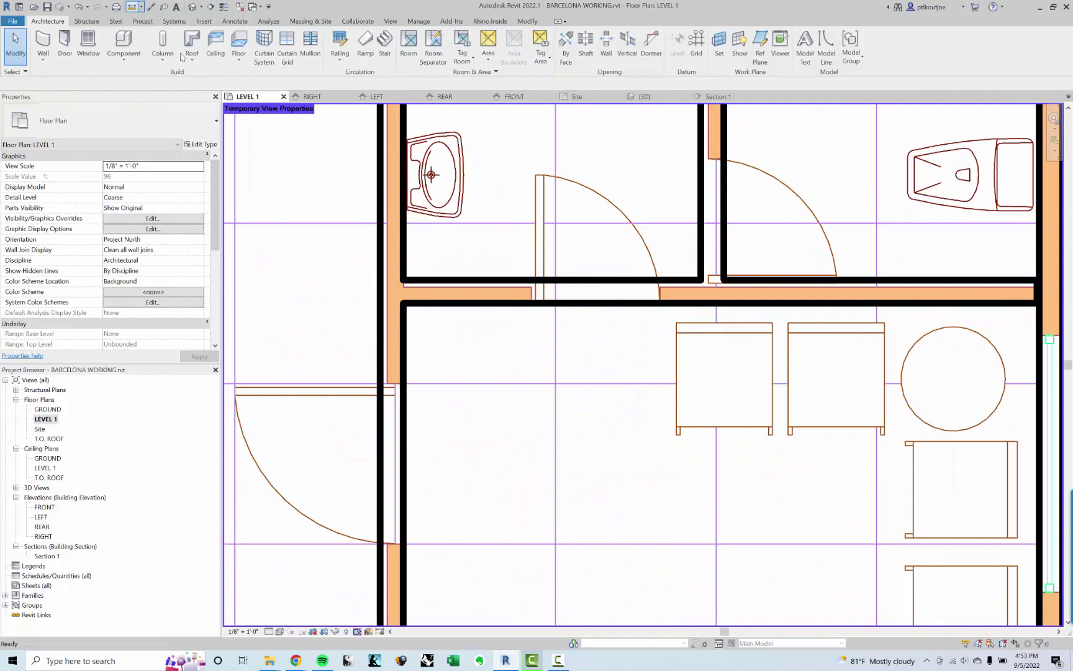
scroll(551, 269, "up", 3)
left_click(531, 288)
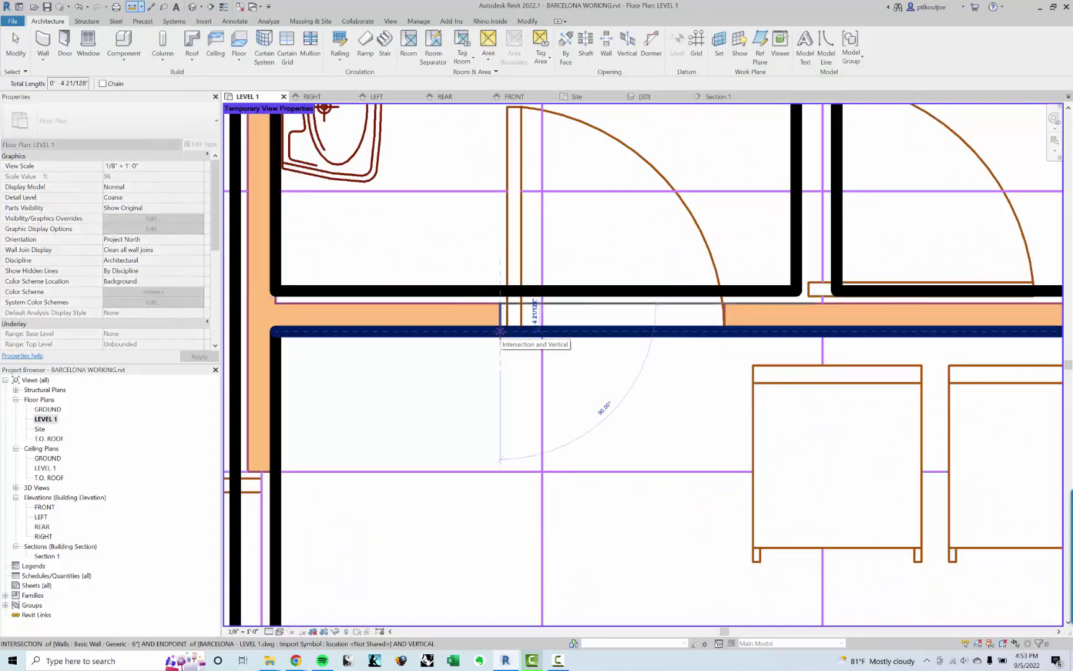
key("Escape")
Duplicate the wall type of the horizontal and vertical restroom partitions as Generic - 4"
left_click(395, 292)
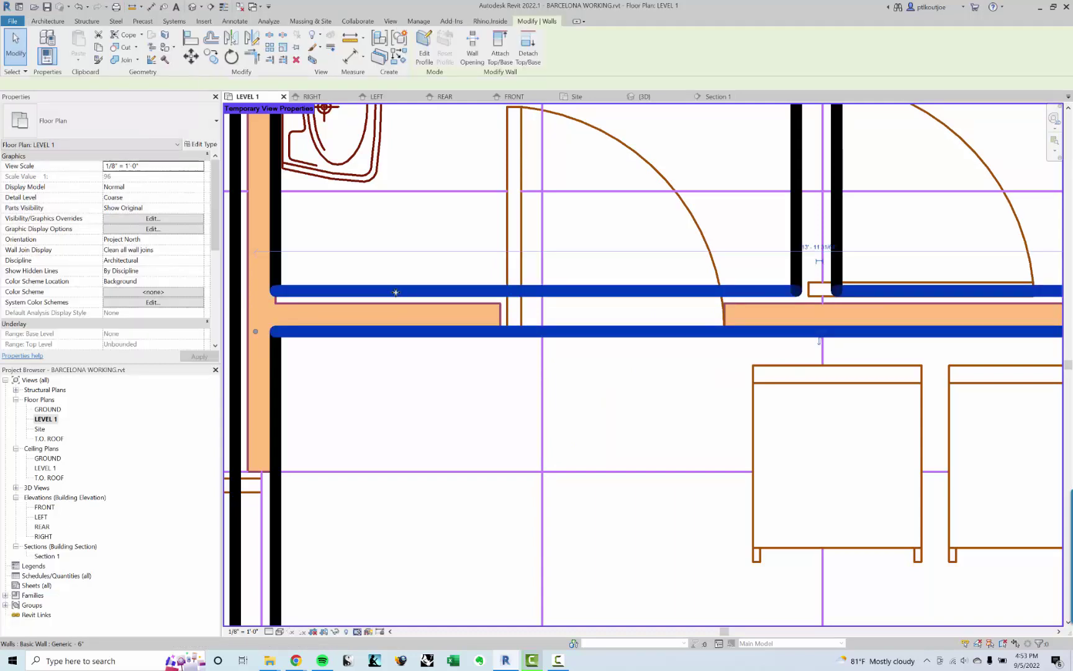
scroll(499, 281, "down", 3)
middle_click_drag(646, 147, 501, 215)
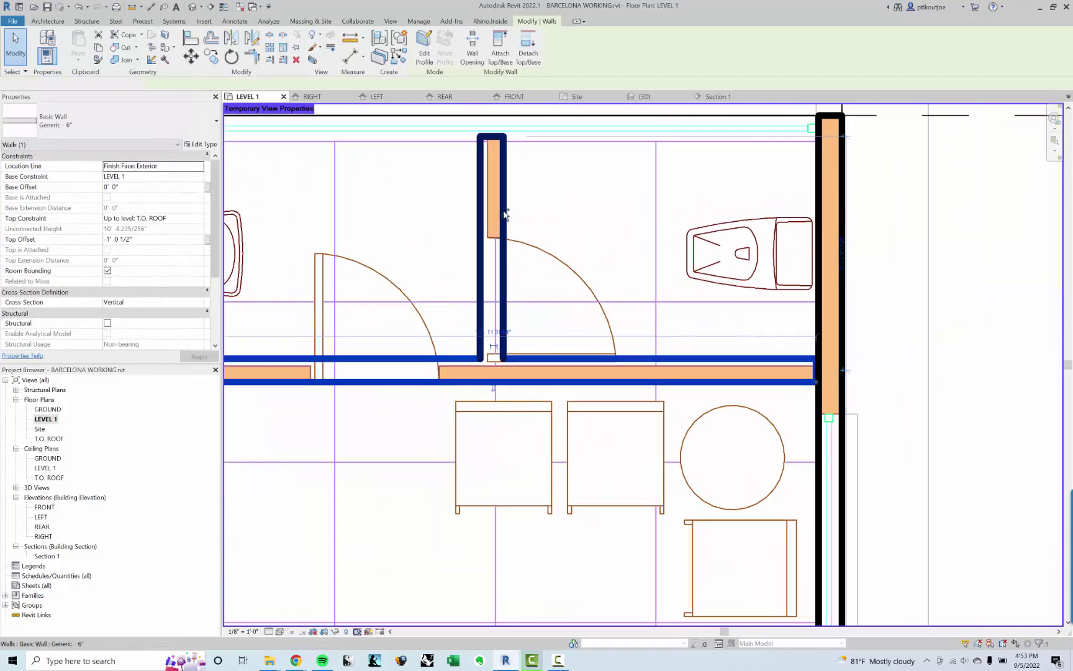
left_click(505, 215, "ctrl")
scroll(504, 214, "down", 2)
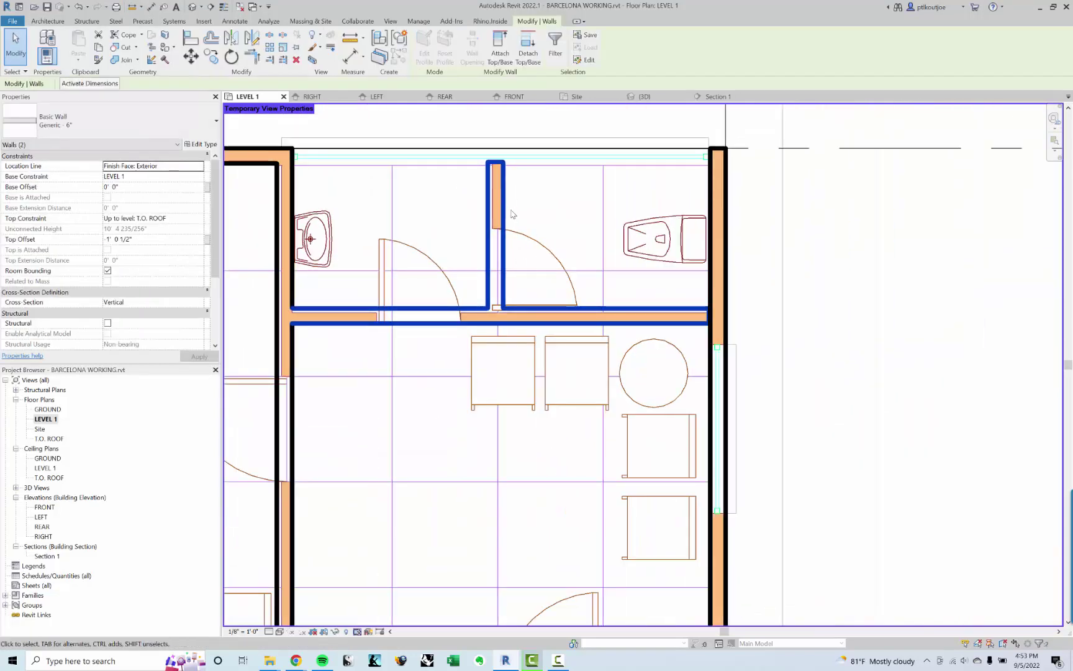
scroll(460, 429, "down", 1)
middle_click_drag(502, 459, 530, 478)
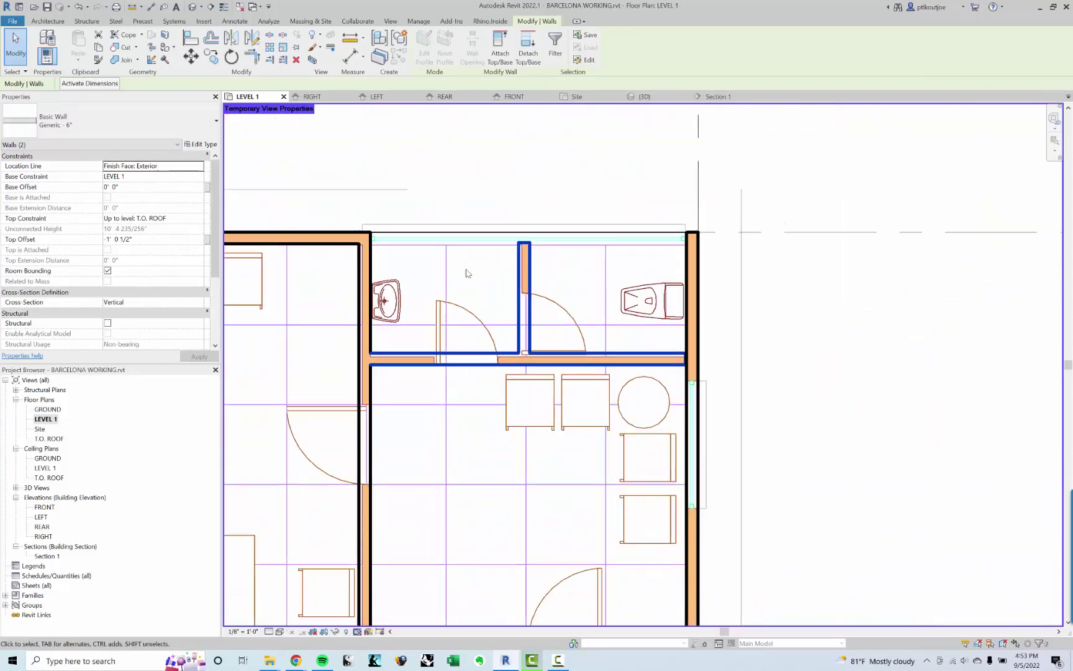
scroll(468, 273, "up", 2)
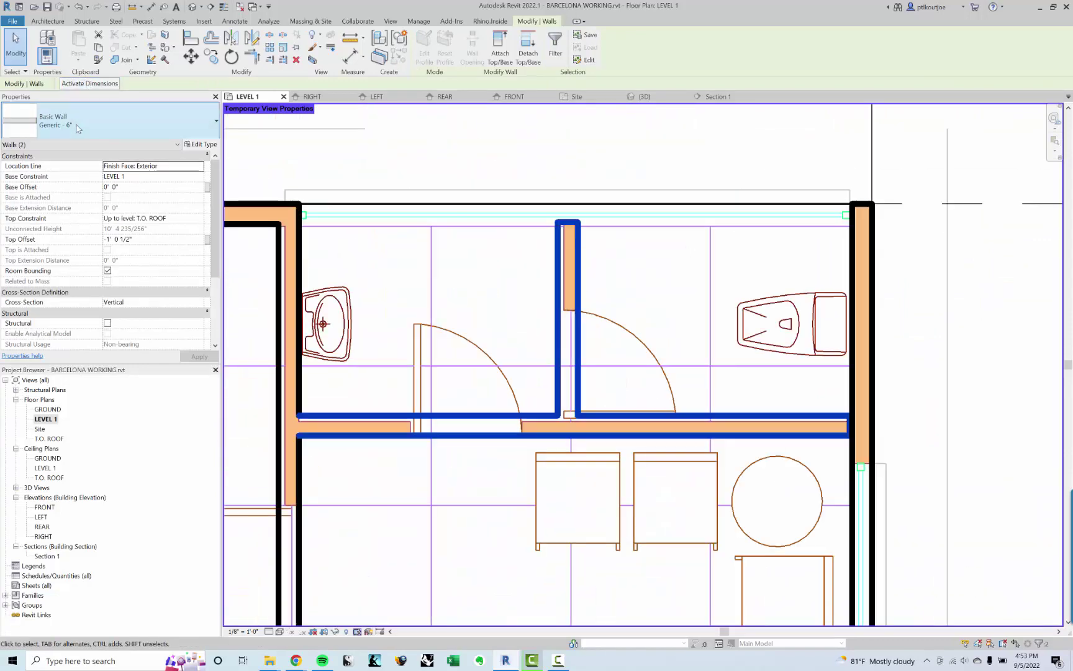
left_click(77, 128)
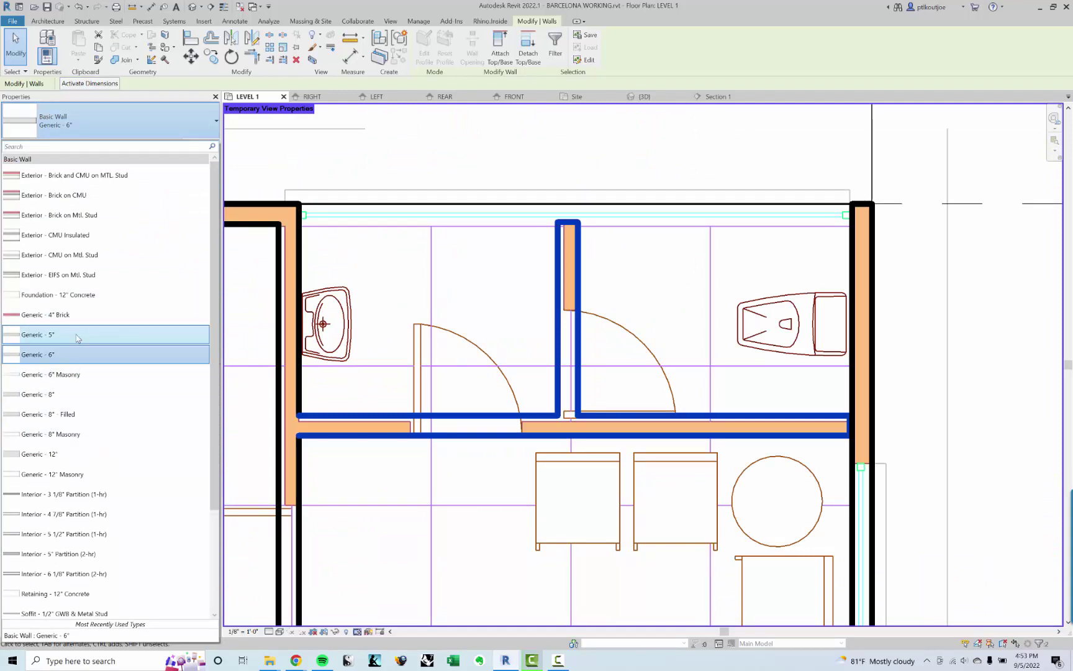
left_click(500, 274)
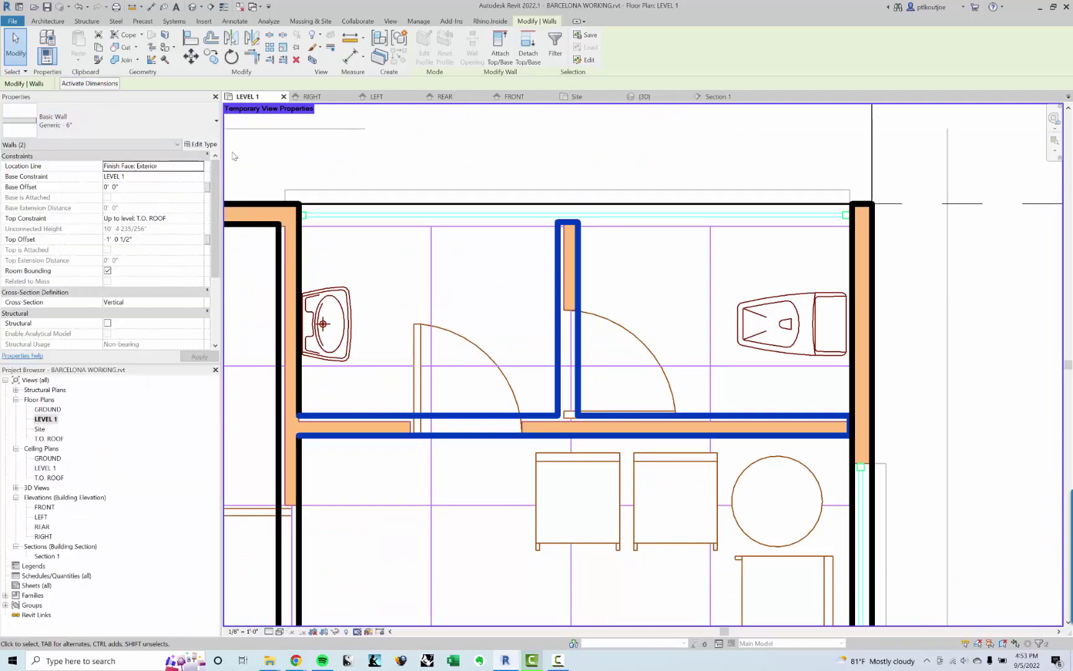
left_click(198, 144)
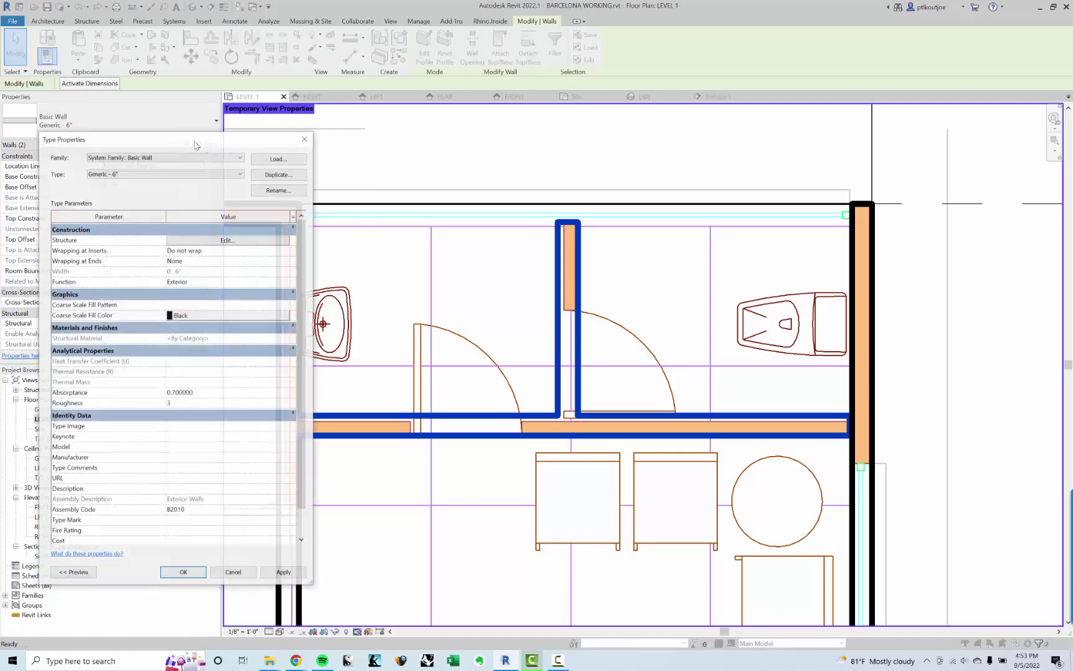
left_click(278, 174)
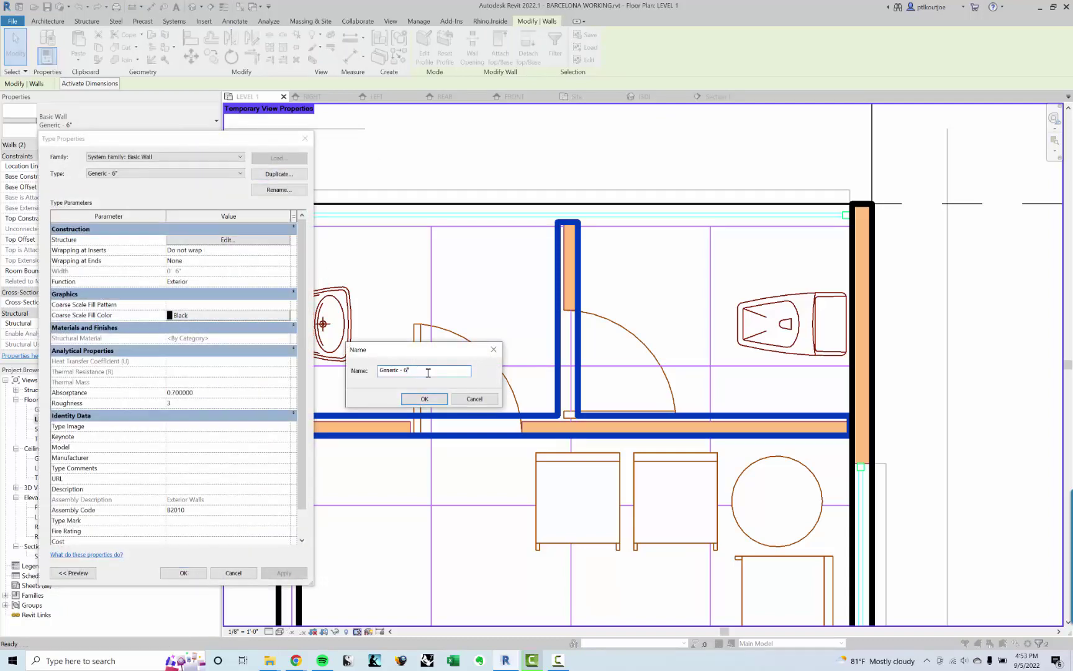
left_click(425, 399)
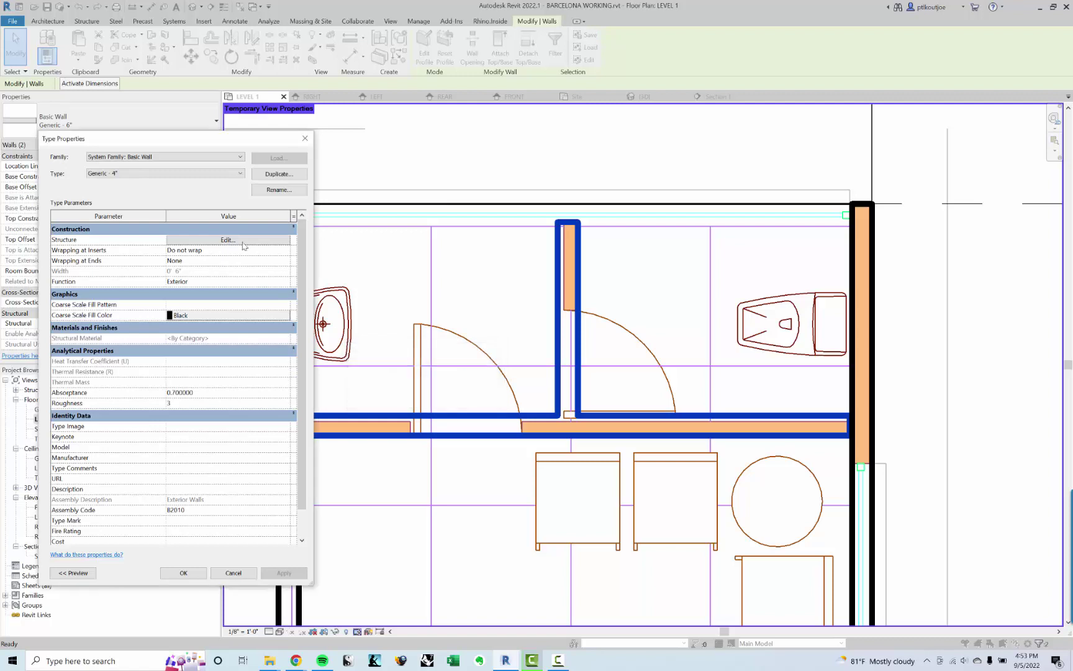
Set the Generic - 4" type's structure layer thickness to 4" and apply the type to both restroom partitions
left_click(222, 241)
left_click(186, 247)
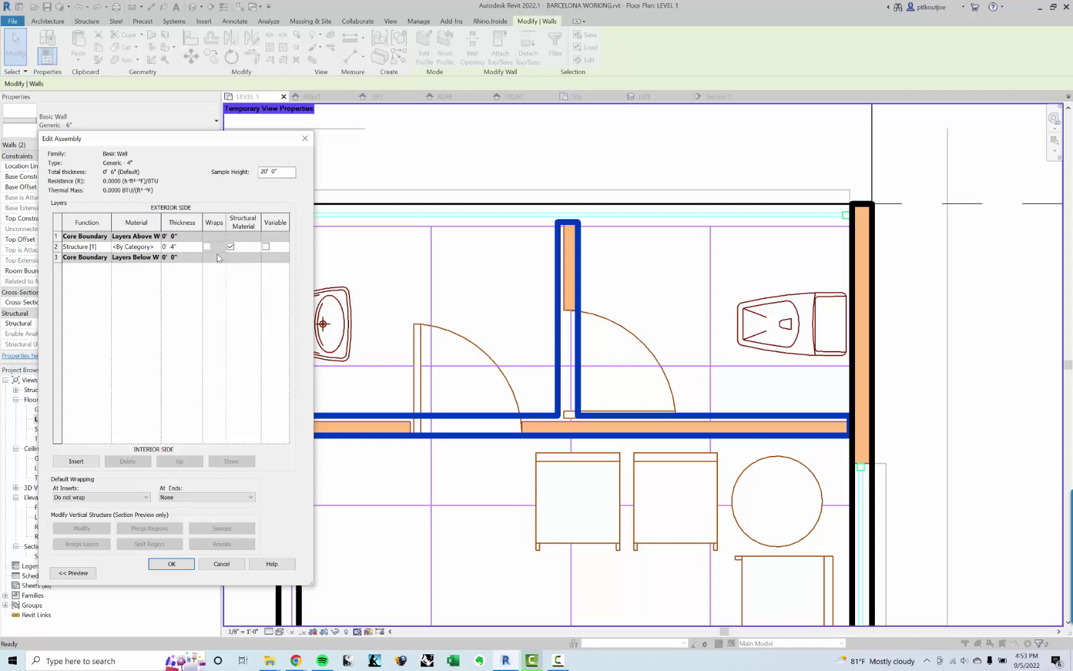
left_click(172, 564)
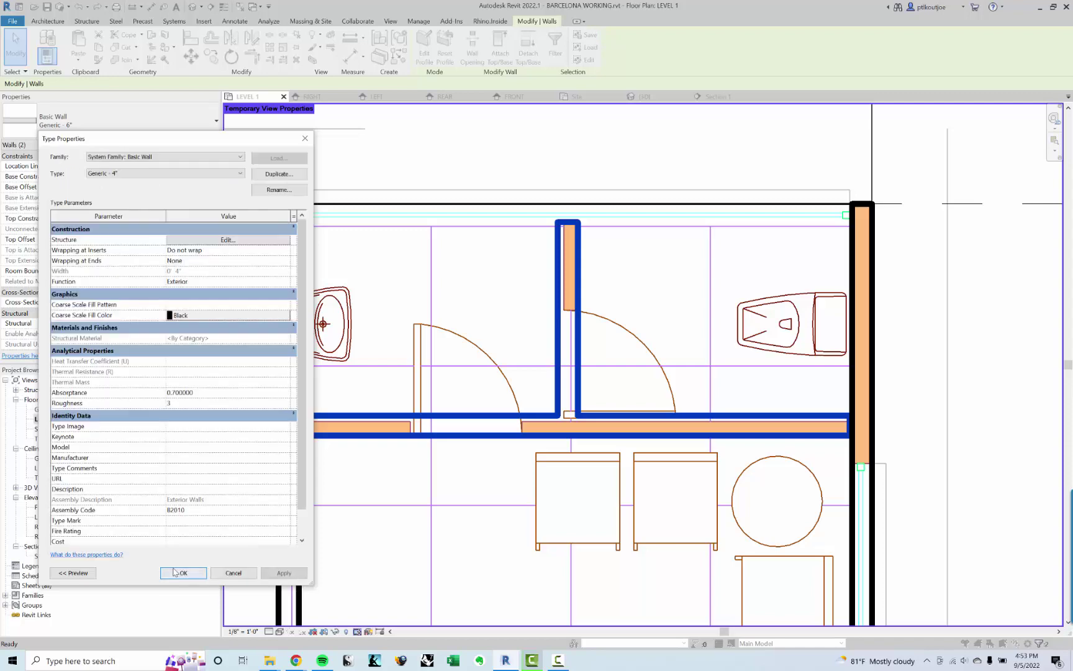
left_click(181, 573)
left_click(642, 292)
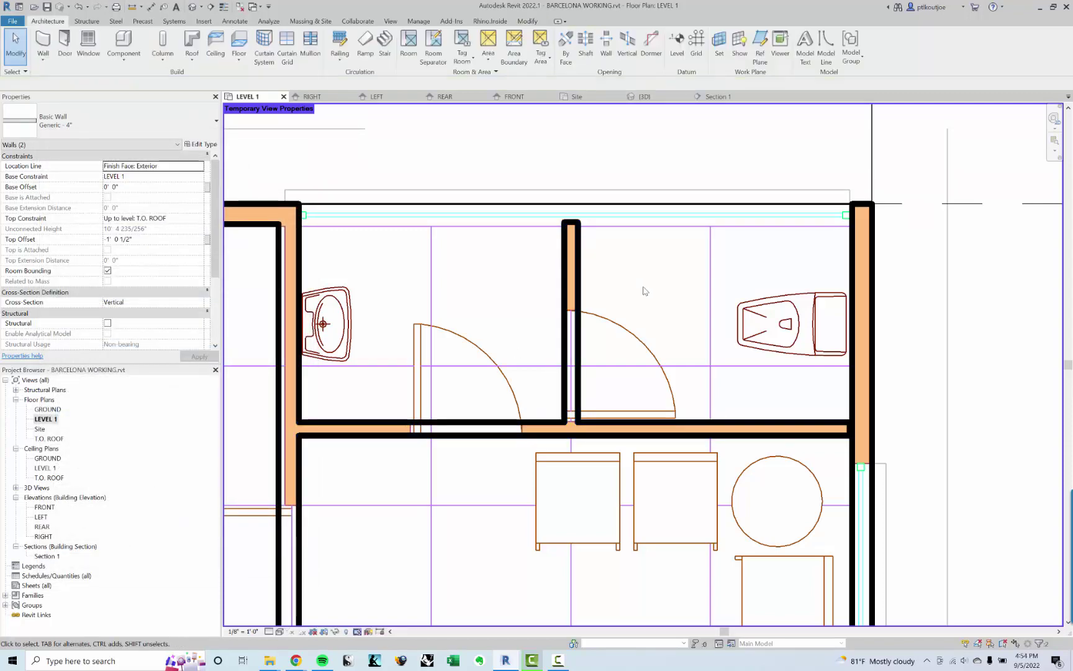
Examine all the modeled walls in the 3D view from several sides
scroll(577, 273, "down", 5)
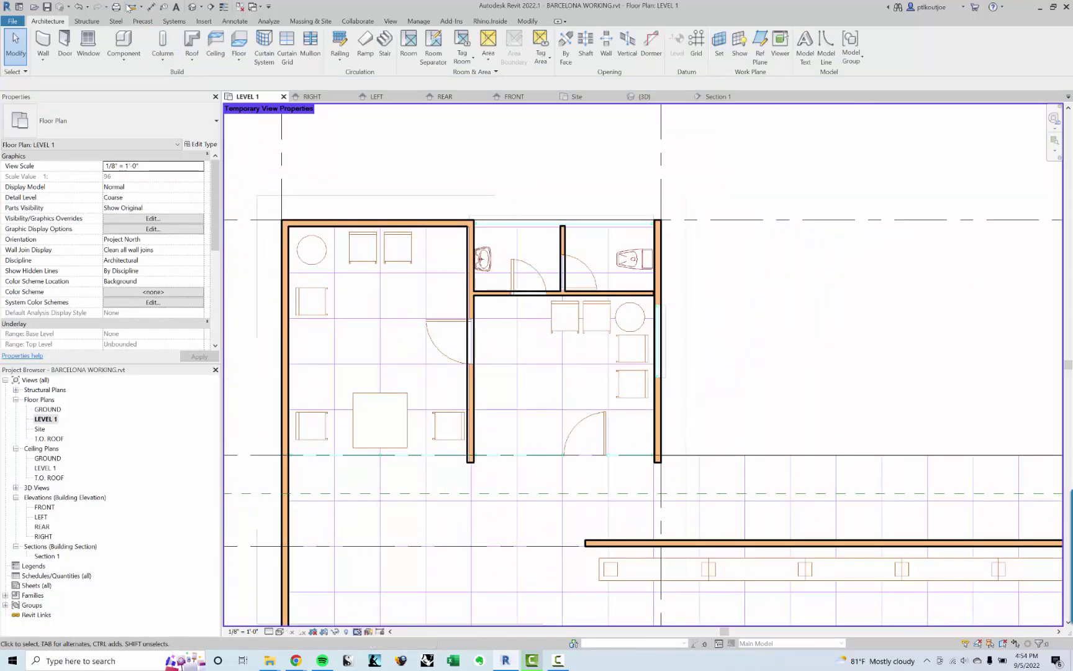
left_click(194, 7)
middle_click_drag(545, 340, 867, 425, "shift")
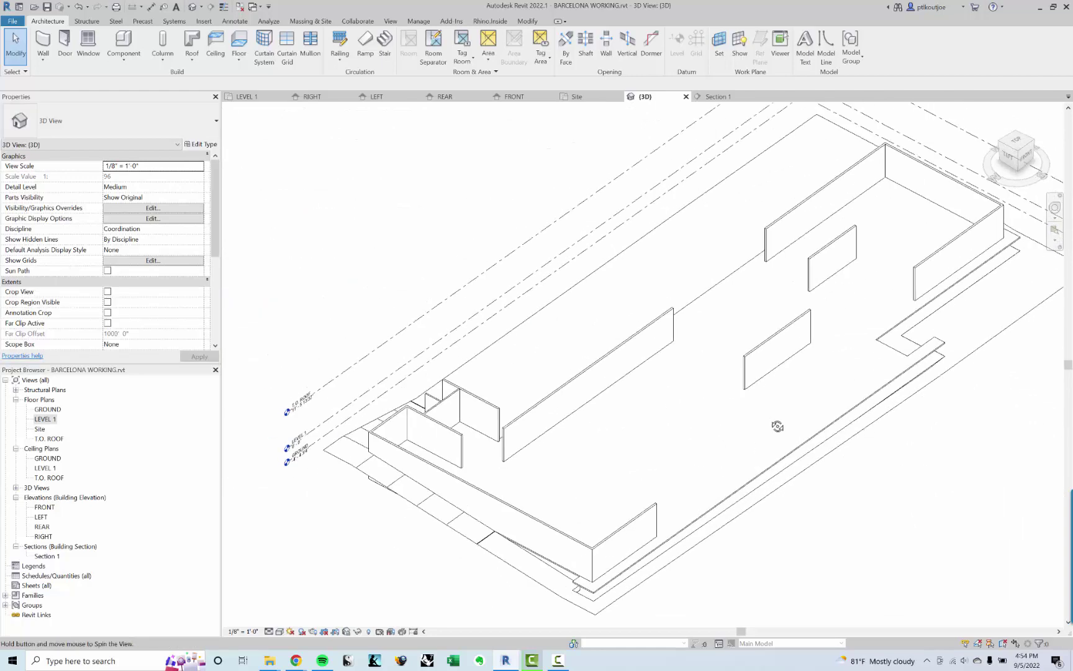
middle_click_drag(777, 426, 640, 361, "shift")
middle_click_drag(833, 391, 633, 386, "shift")
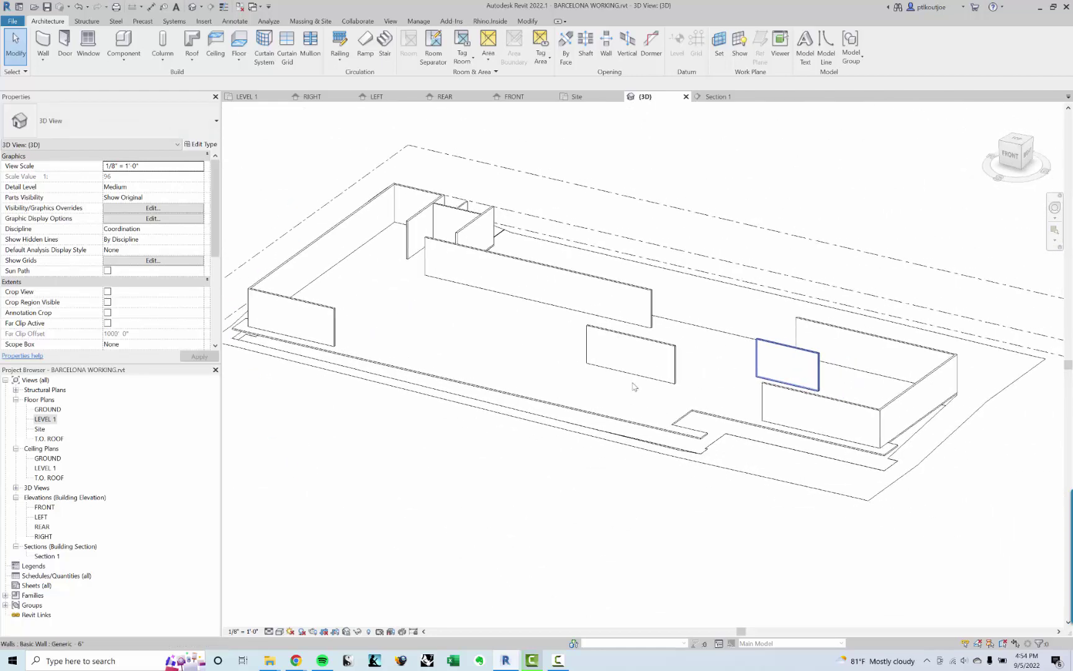
In the LEFT elevation, check the distance from the T.O. ROOF level down to the top of the walls
double_click(44, 518)
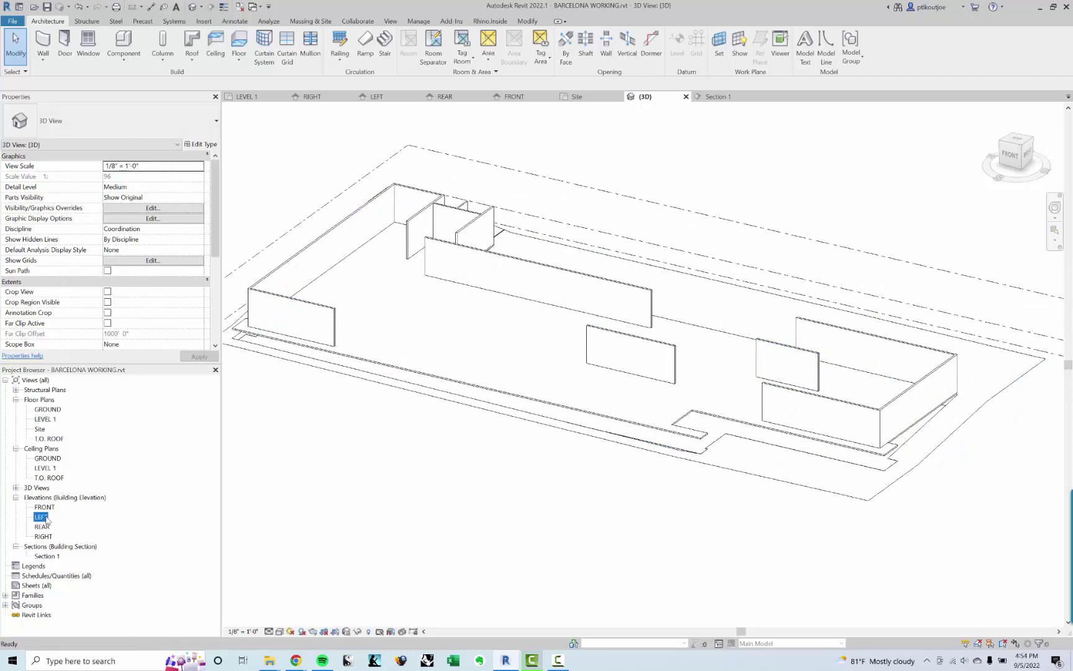
scroll(438, 346, "up", 1)
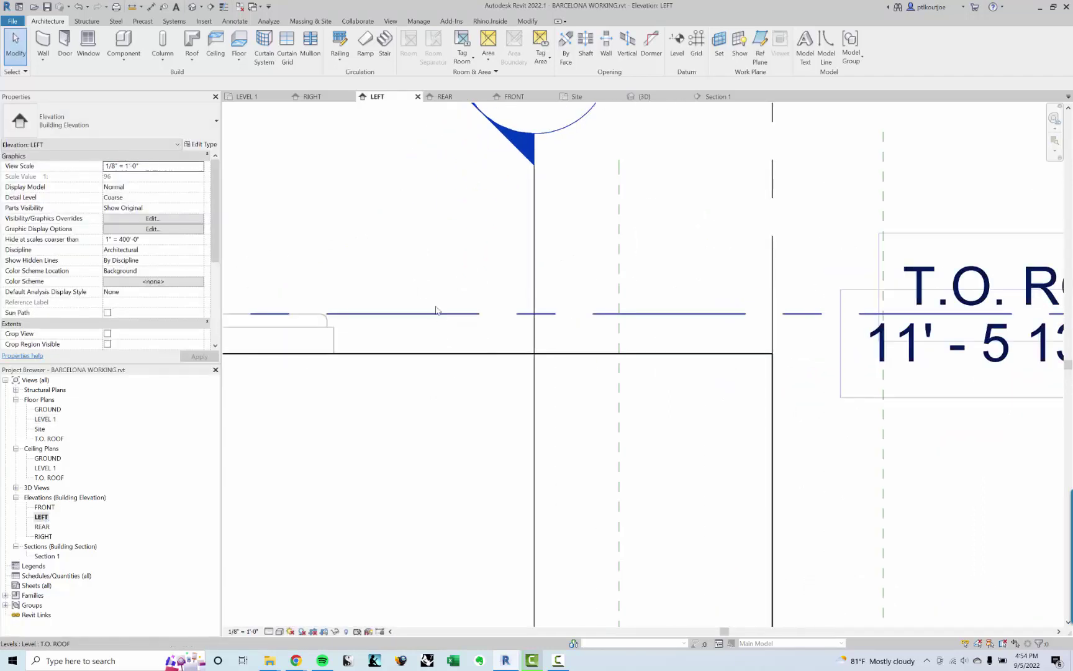
left_click(132, 7)
left_click(415, 314)
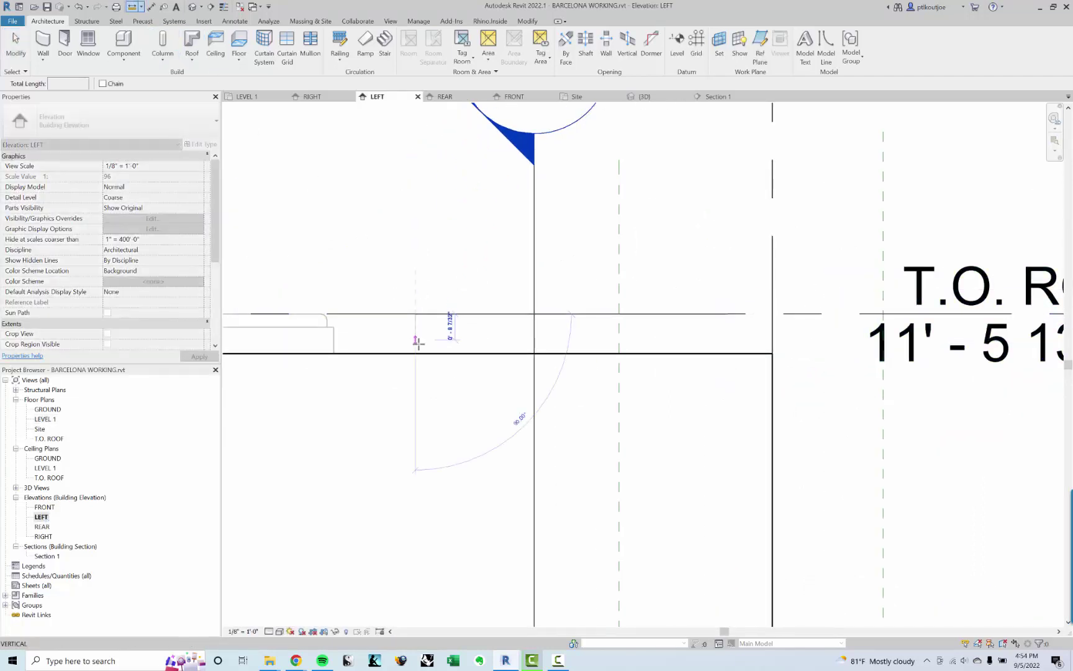
key("Escape")
key("Escape")
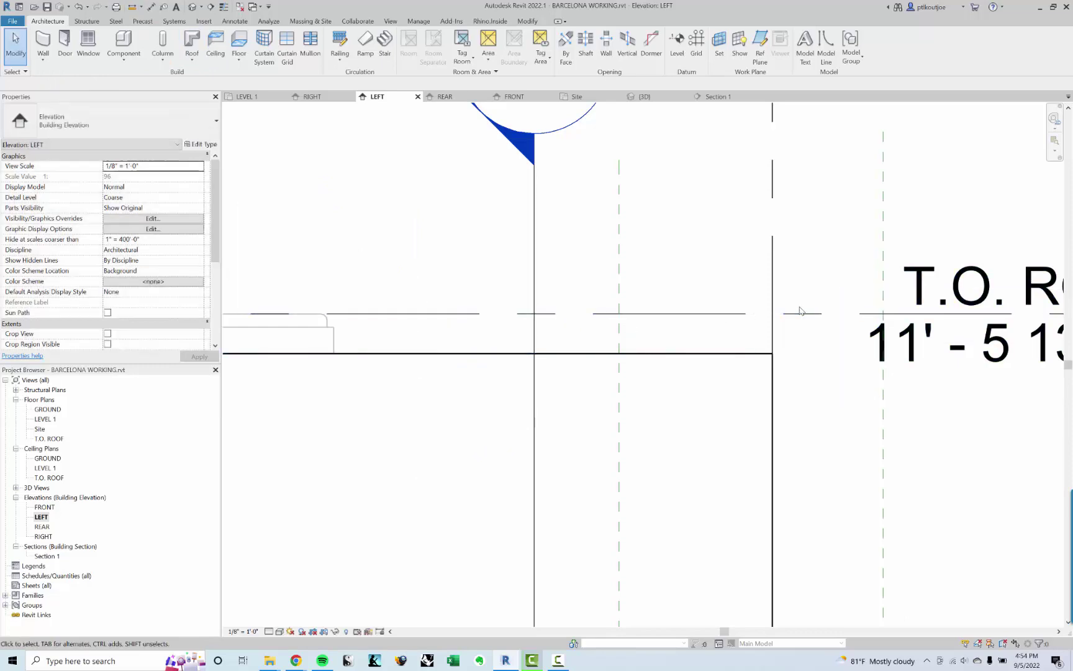
Raise the T.O. ROOF level to 16' 6" in the LEFT elevation
scroll(869, 323, "down", 2)
scroll(397, 261, "down", 1)
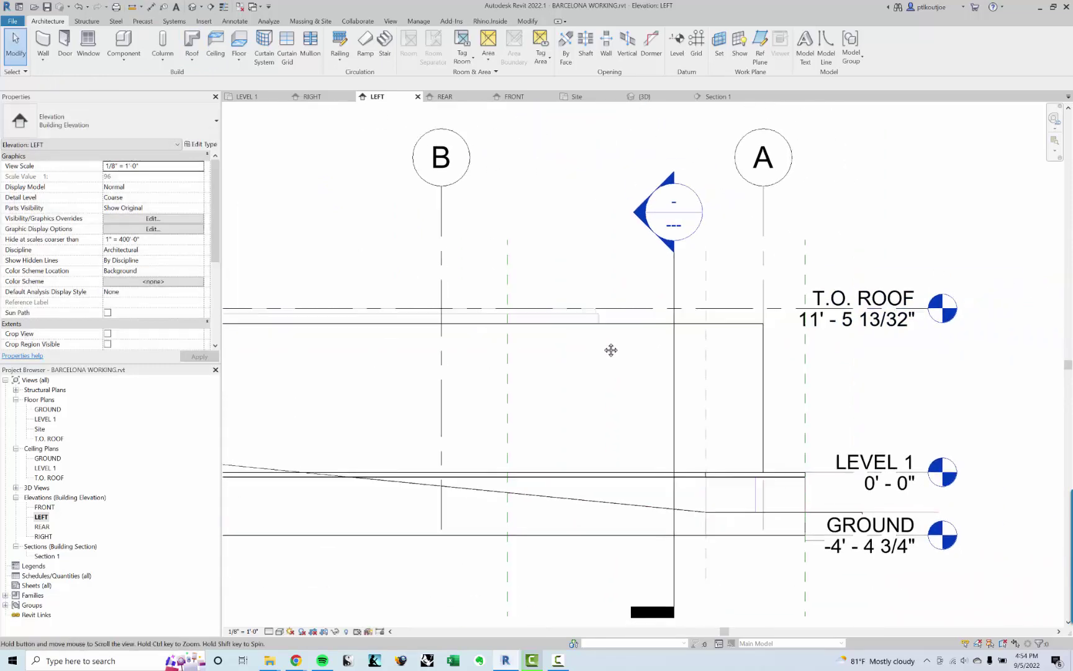
left_click(712, 308)
left_click_drag(712, 304, 708, 236)
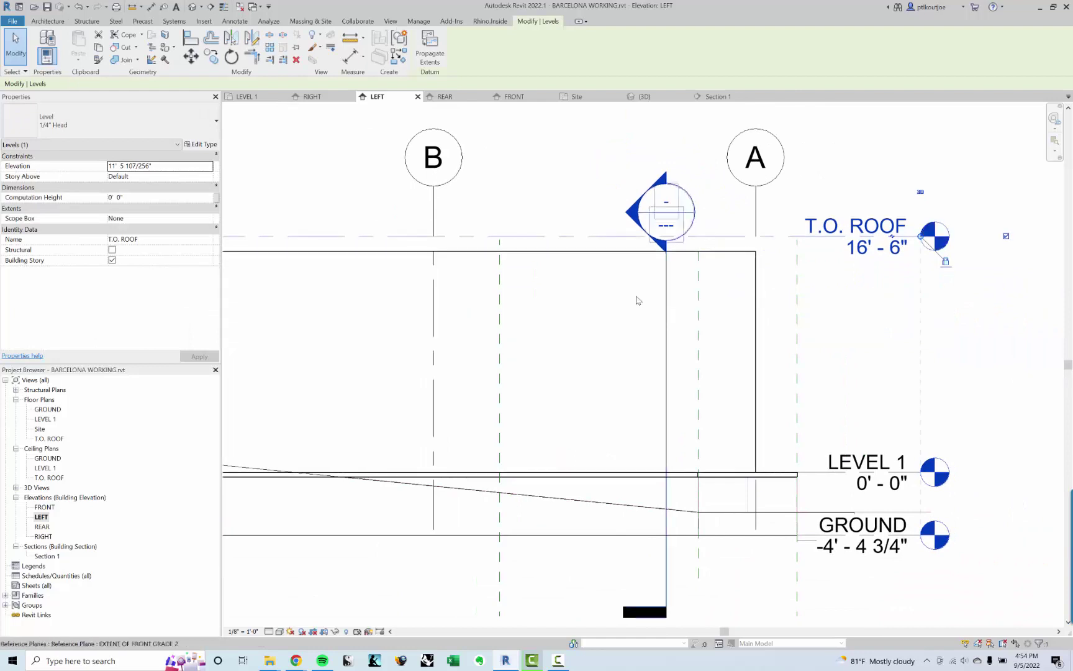
key("Escape")
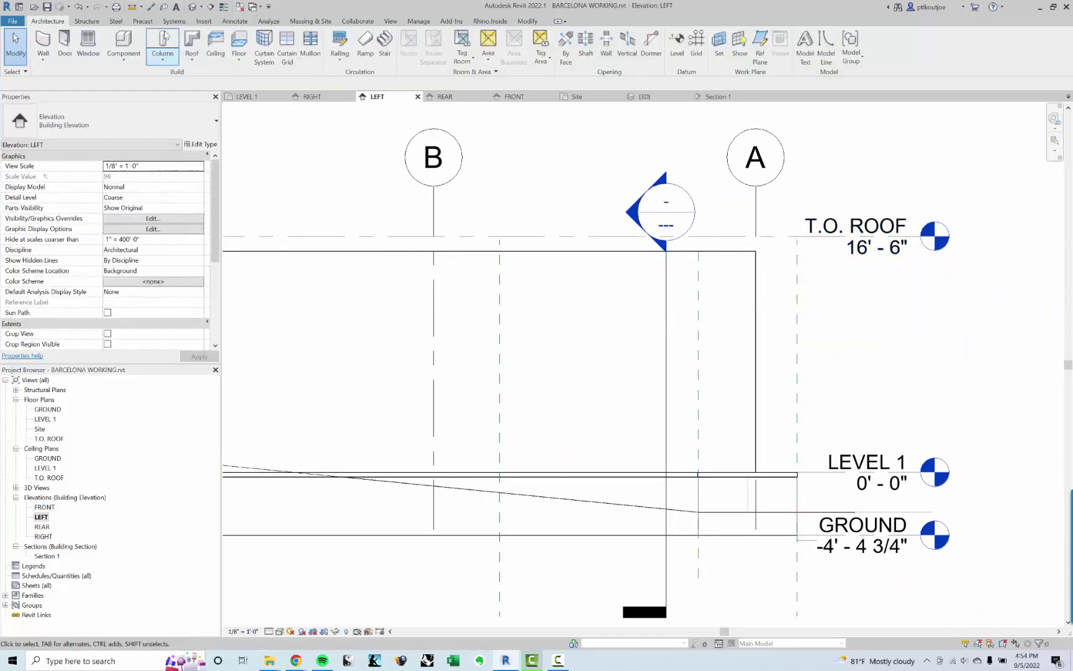
Check the gap between the wall tops and the T.O. ROOF level, and undo the level's last height change
left_click(132, 7)
left_click(549, 251)
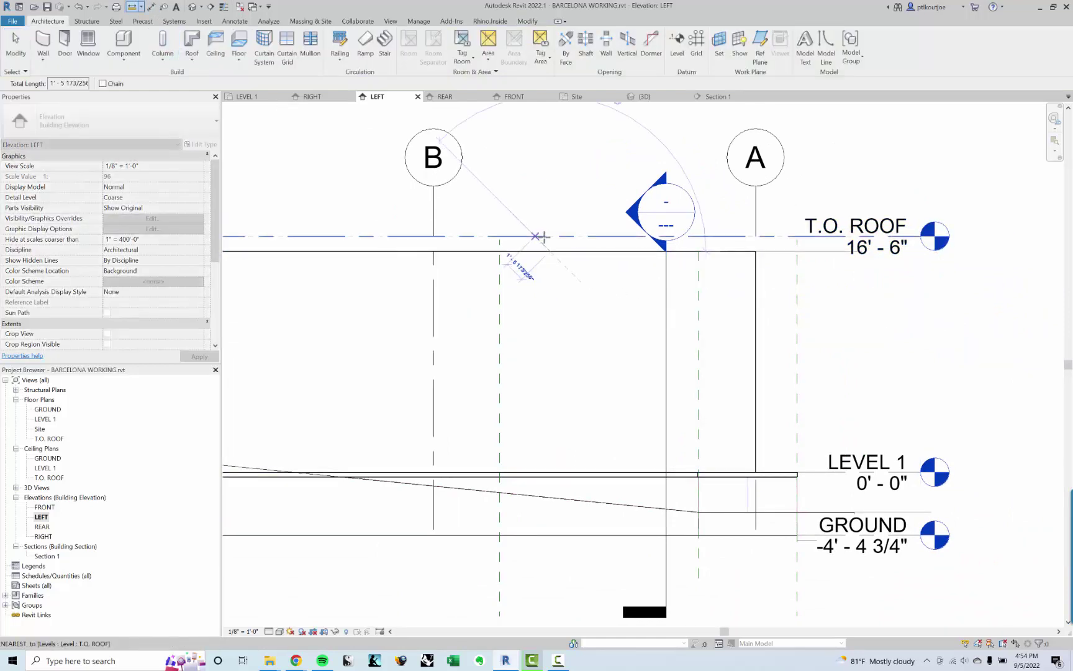
key("Escape")
key("ctrl+z")
scroll(578, 267, "down", 2)
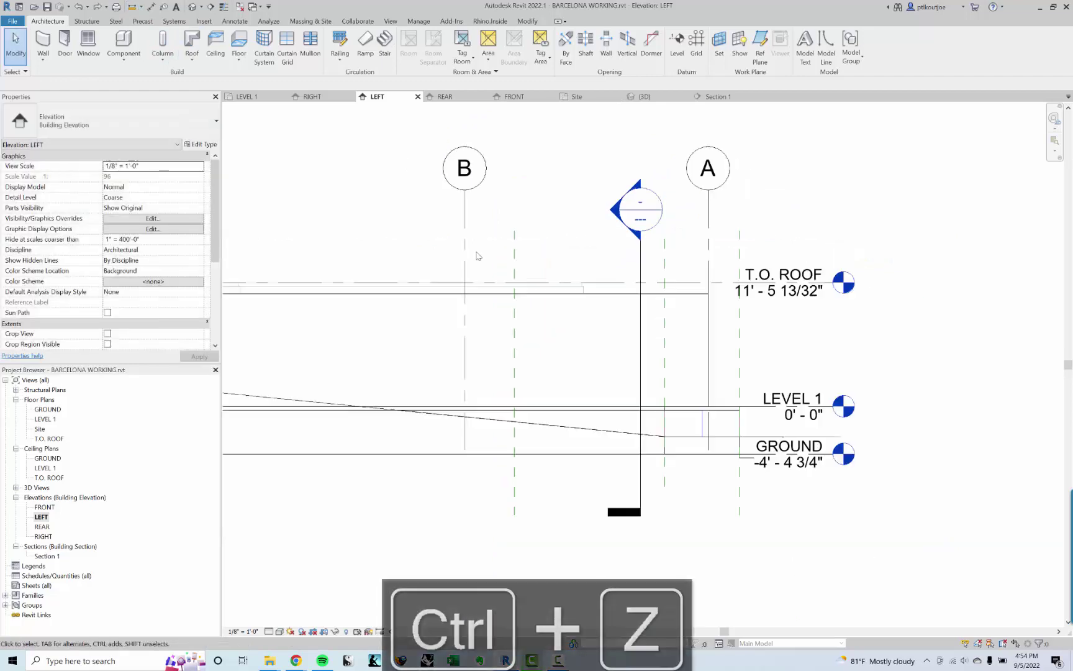
scroll(553, 282, "down", 1)
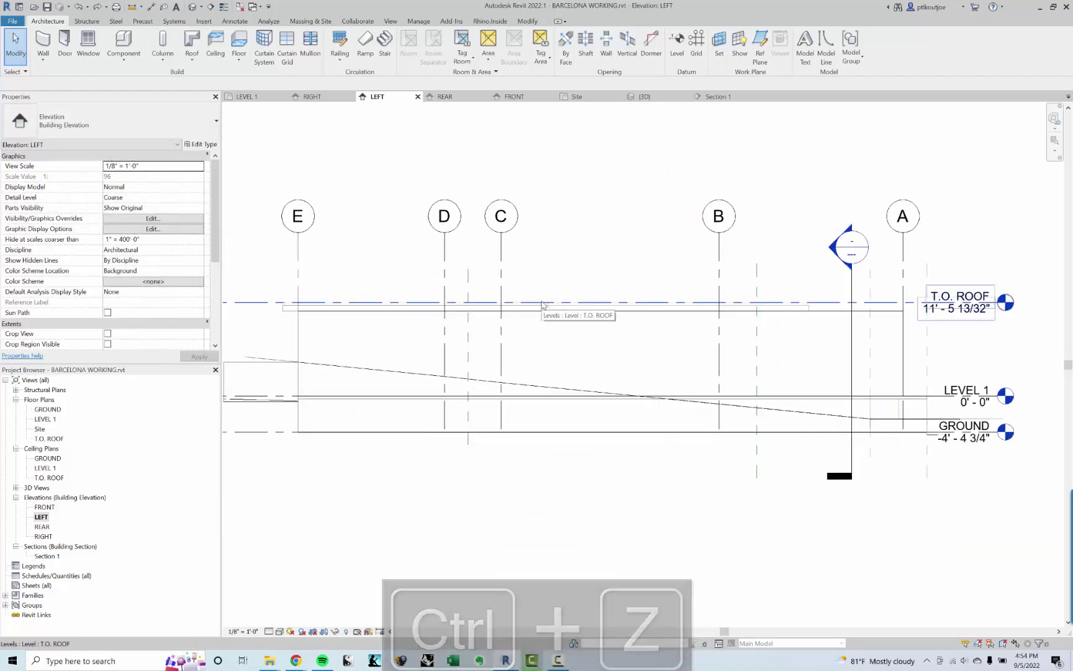
Inspect the top offset of the long 6" wall between grids E and A in the LEFT elevation
left_click(835, 318)
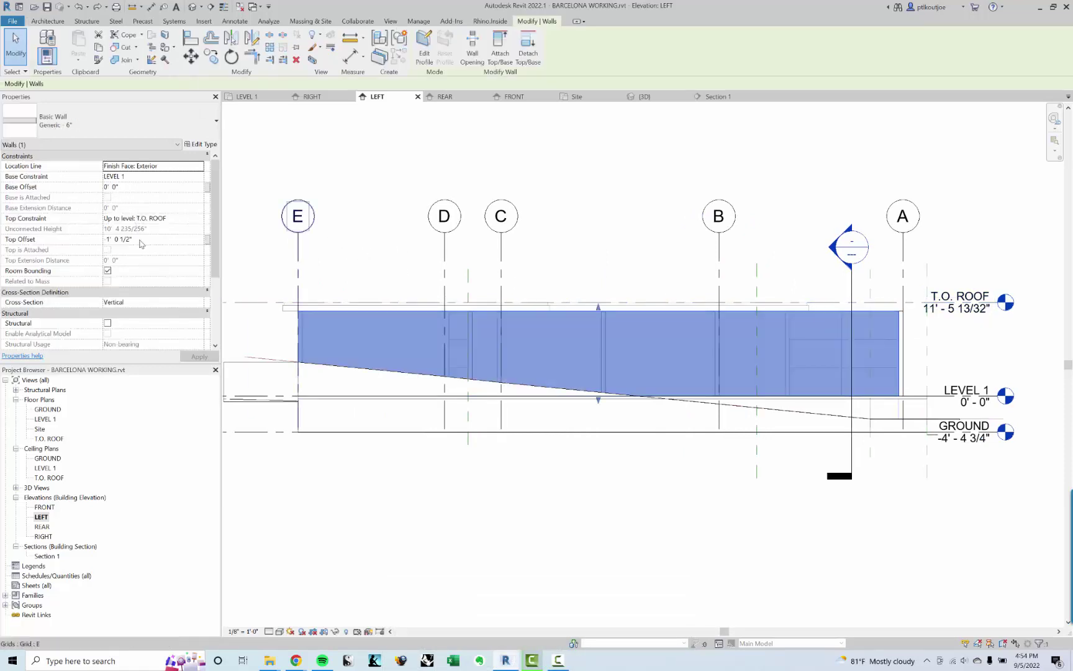
left_click(140, 240)
left_click(388, 231)
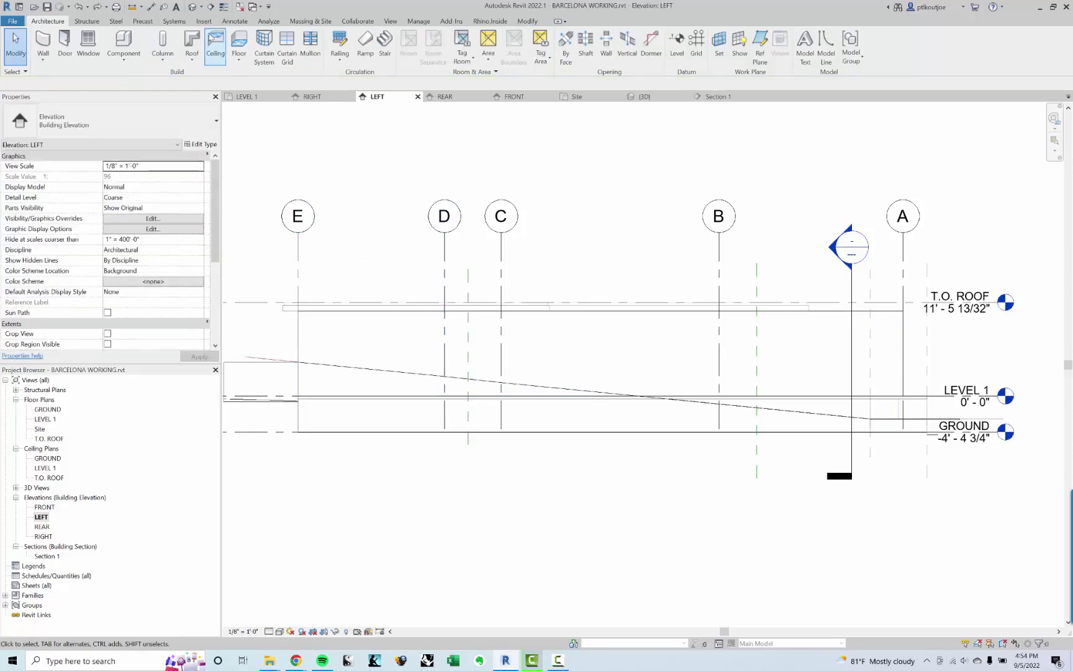
In the 3D view, try a top offset of 3' on the connected chain of walls enclosing the restroom end, and undo it
left_click(193, 6)
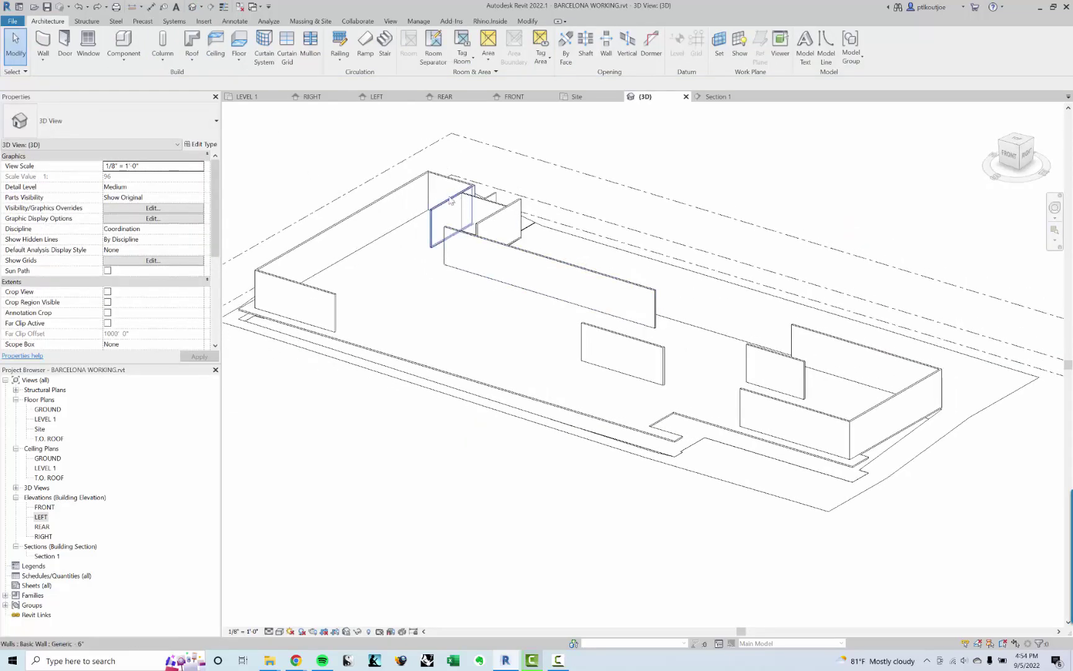
key("Tab")
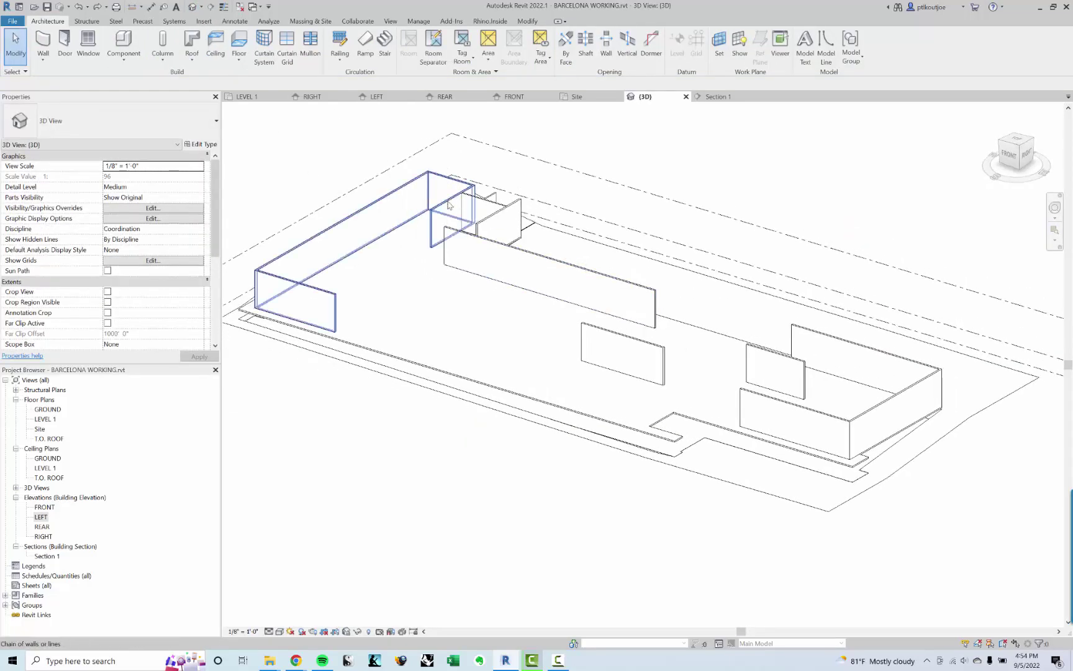
left_click(449, 205)
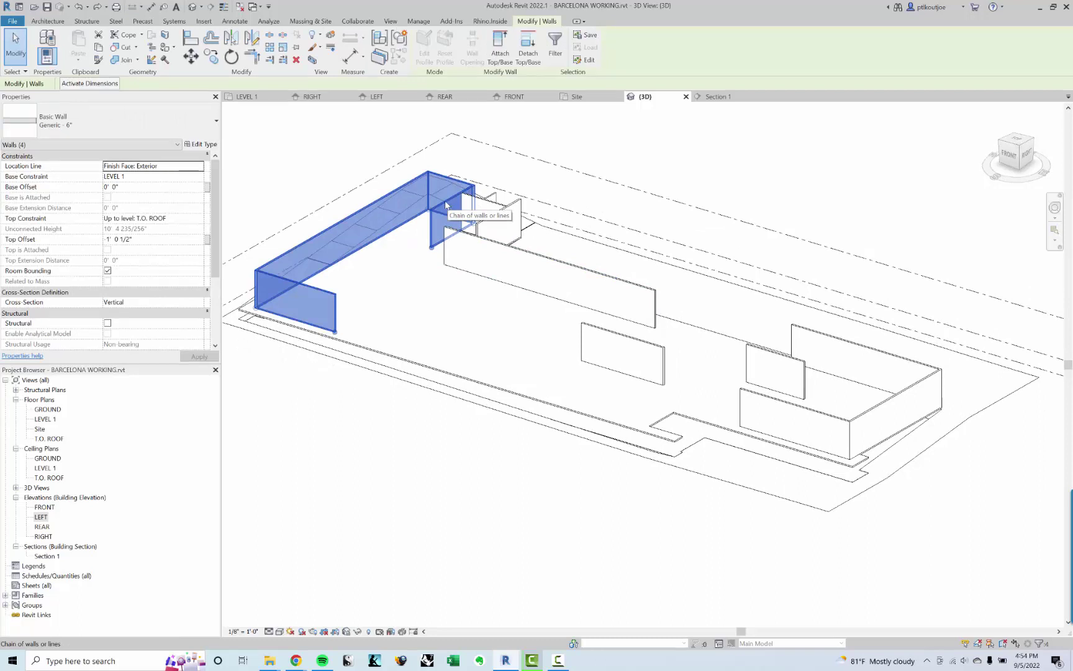
left_click(143, 240)
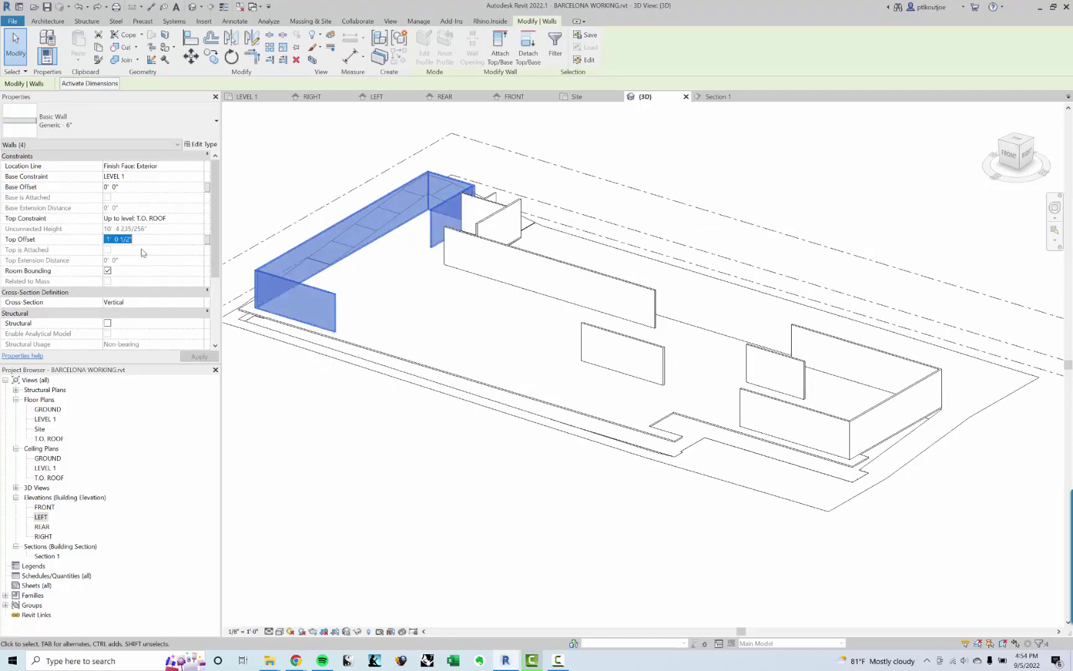
left_click(658, 135)
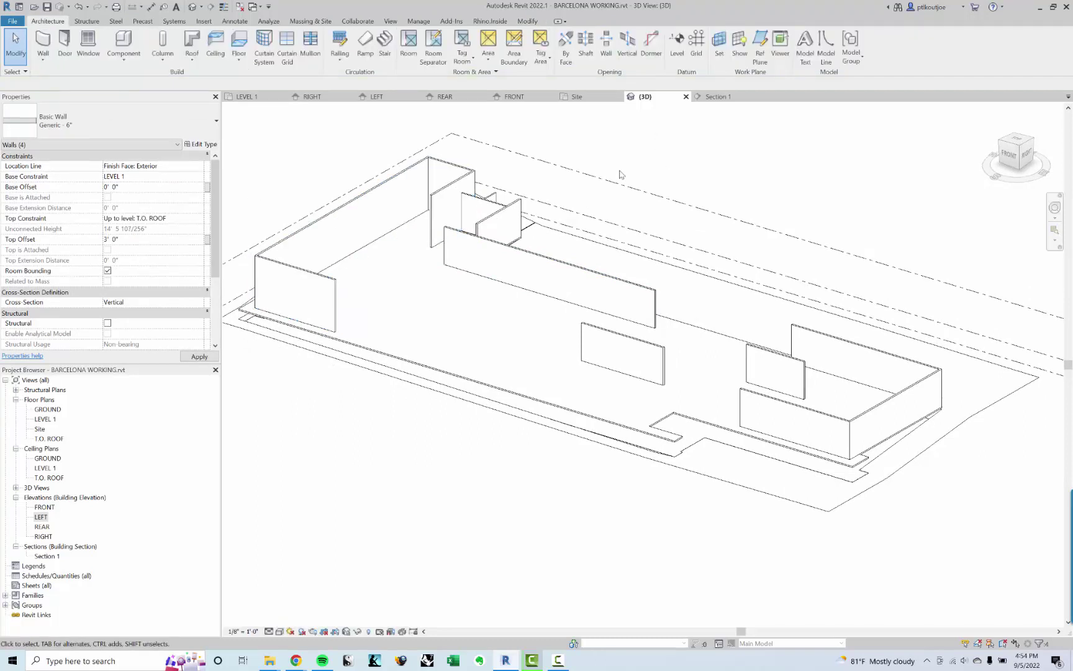
key("ctrl+z")
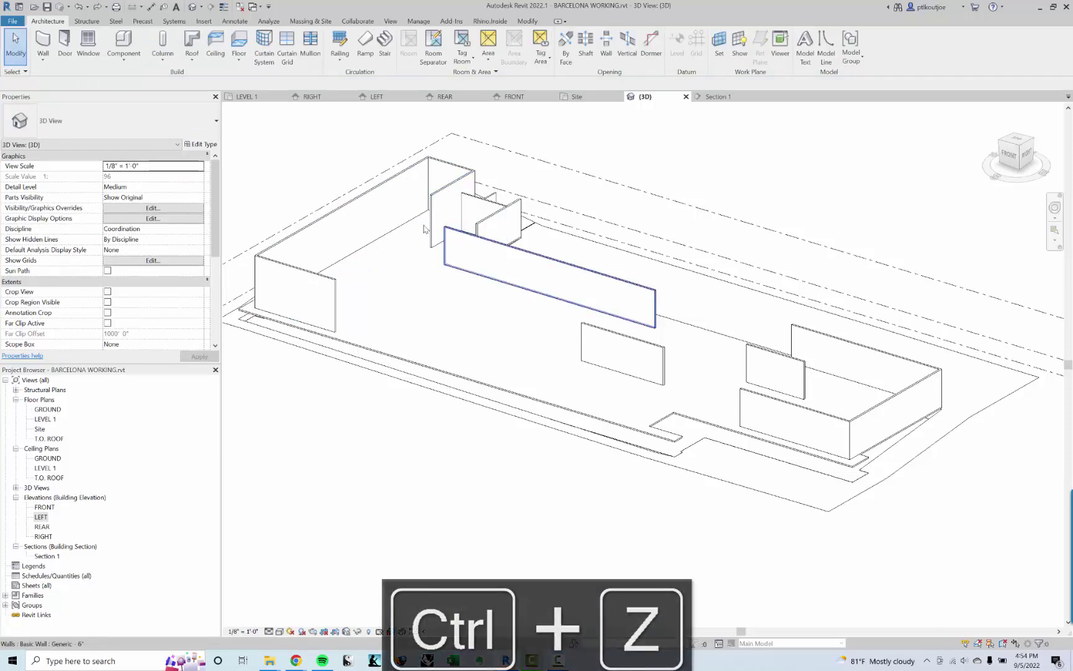
Undo the last two changes in the 3D view
key("ctrl+z")
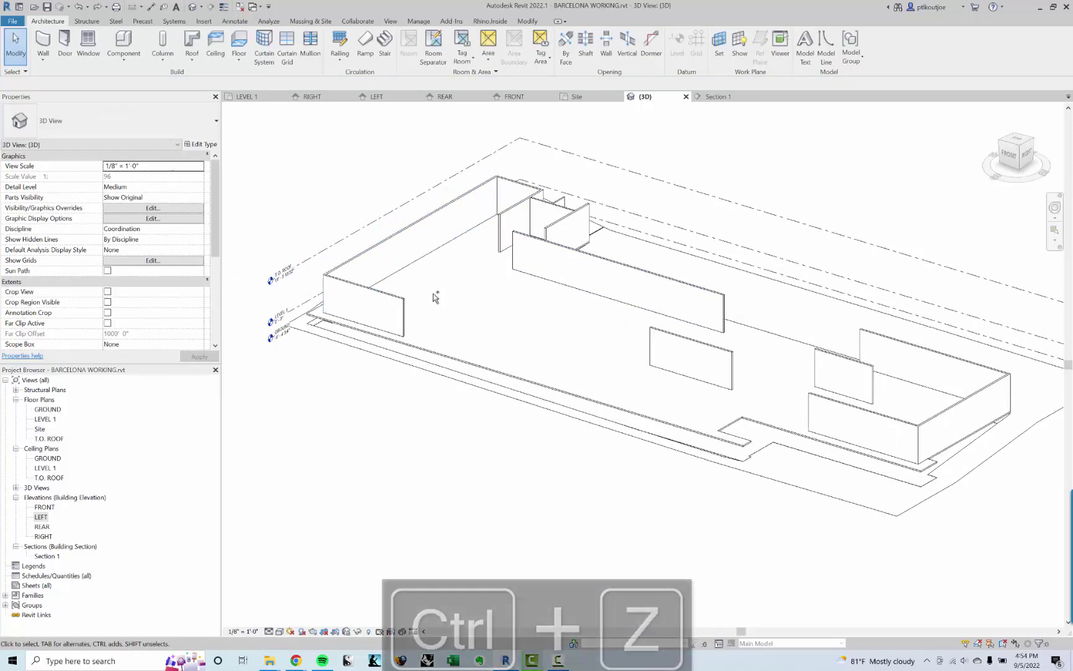
key("ctrl+z")
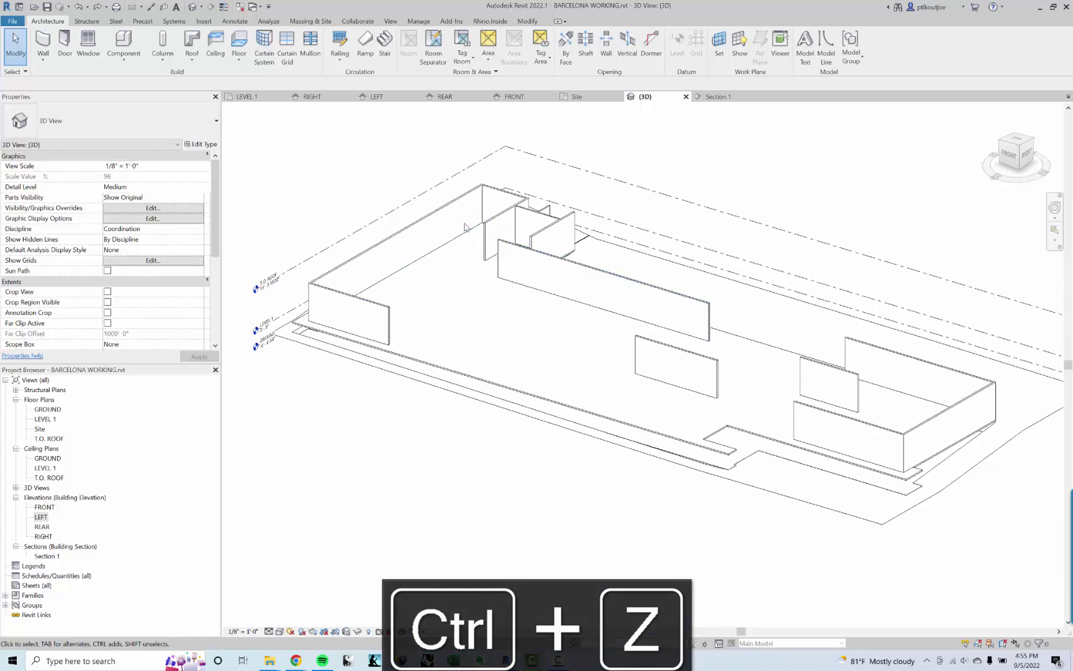
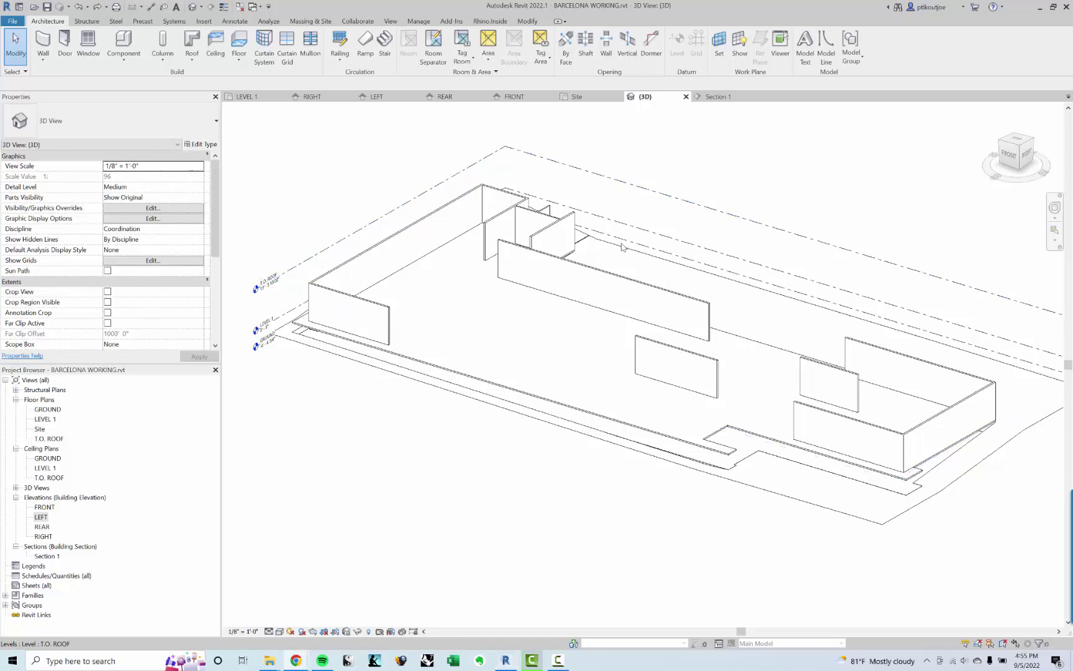
middle_click_drag(580, 323, 564, 333)
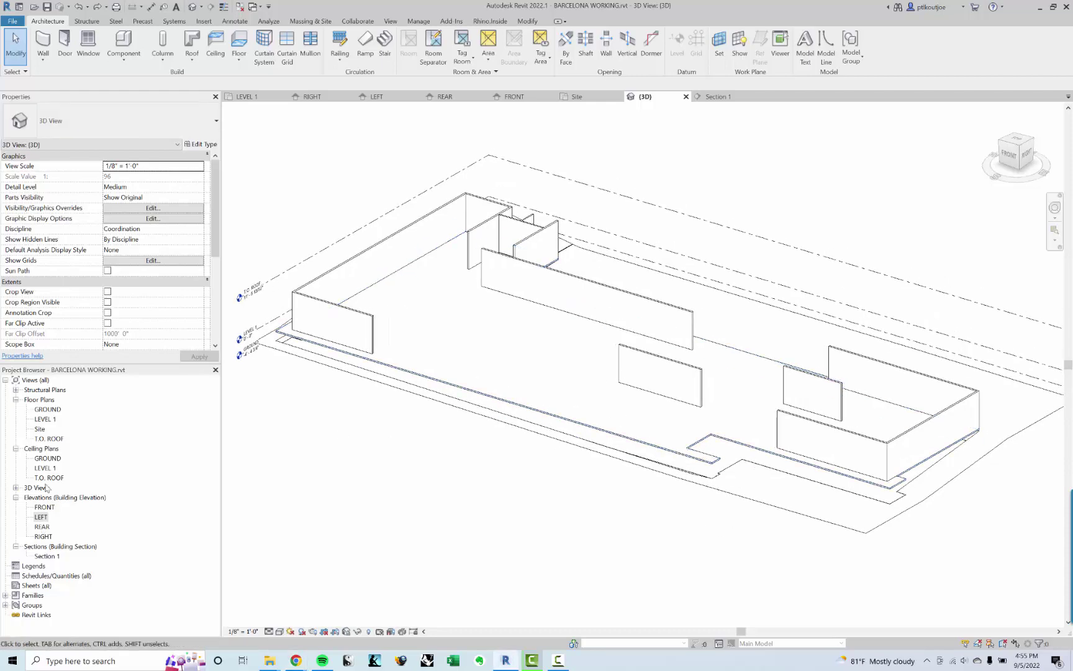
On the LEVEL 1 floor plan, start a new wall with the type Foundation - 12" Concrete
double_click(46, 419)
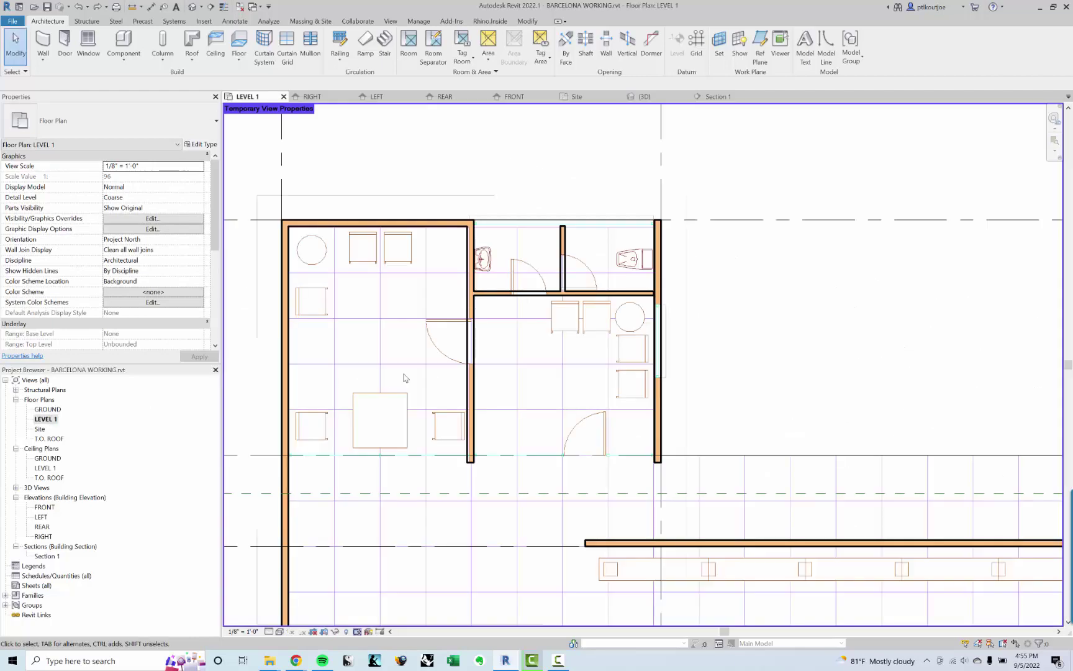
scroll(435, 354, "down", 2)
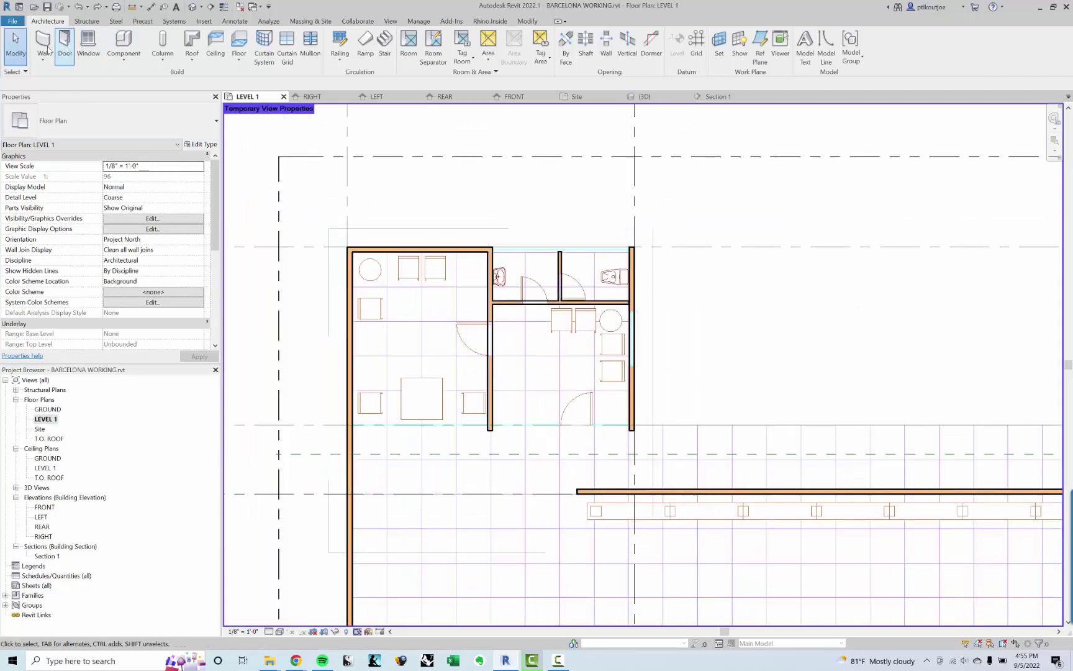
left_click(43, 48)
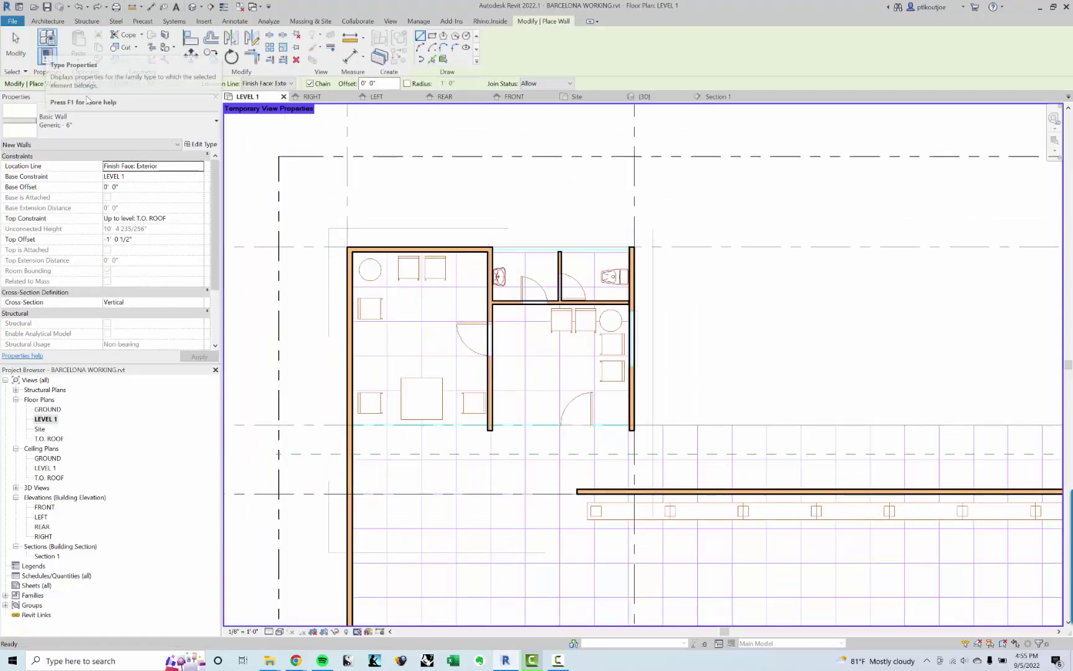
left_click(105, 117)
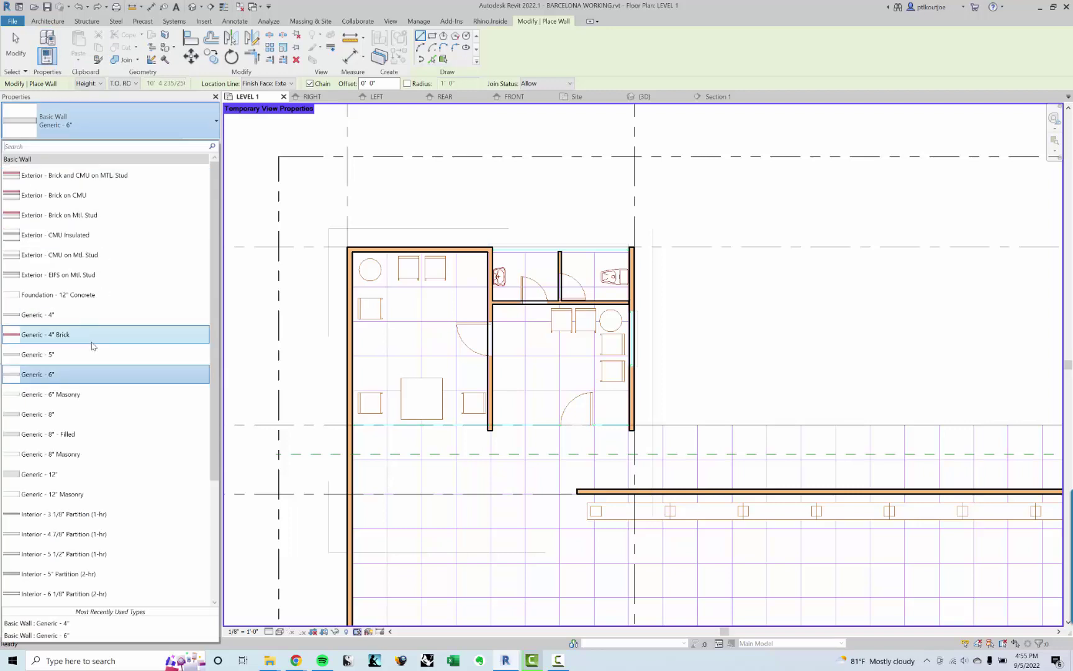
scroll(92, 339, "down", 3)
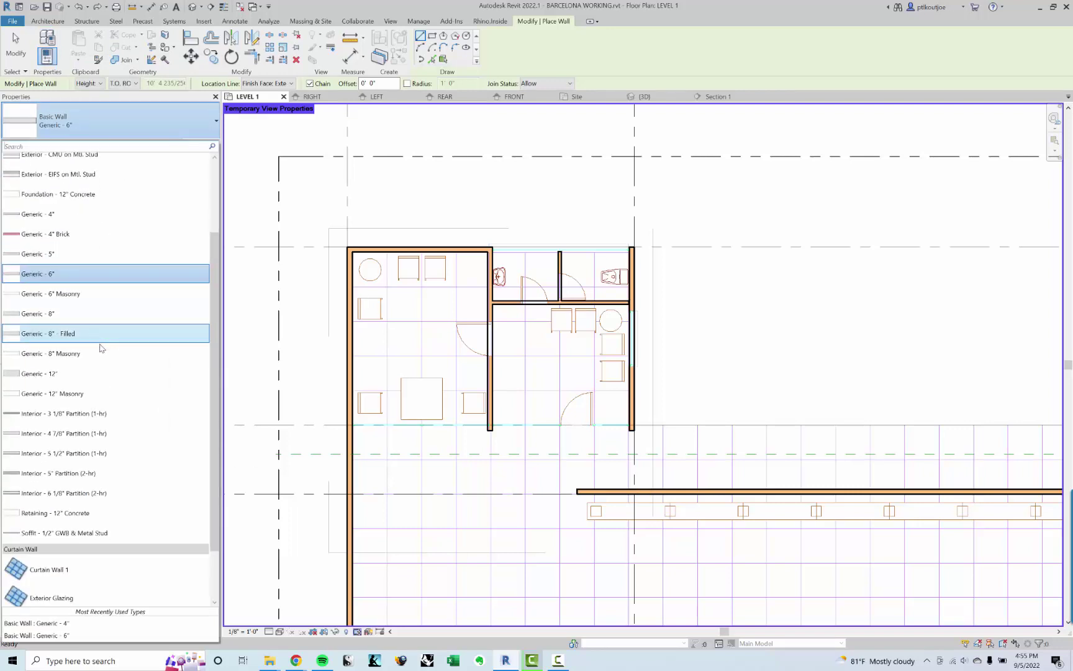
scroll(102, 348, "up", 3)
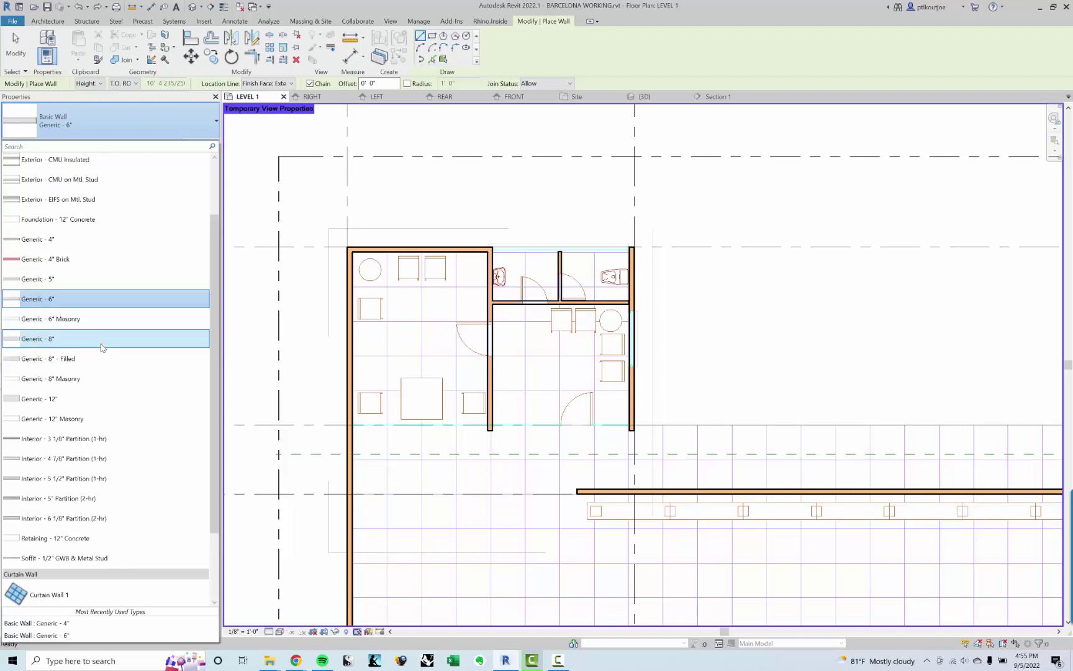
left_click(97, 273)
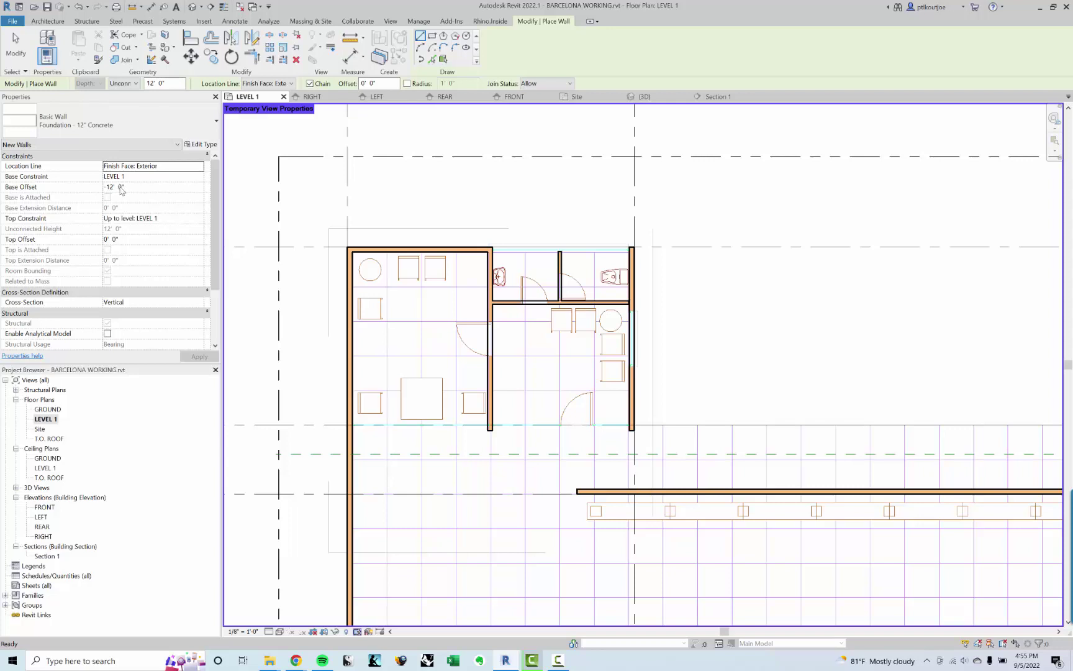
Set the new wall's base constraint to GROUND and its base offset to 0' 0"
left_click(199, 177)
left_click(200, 177)
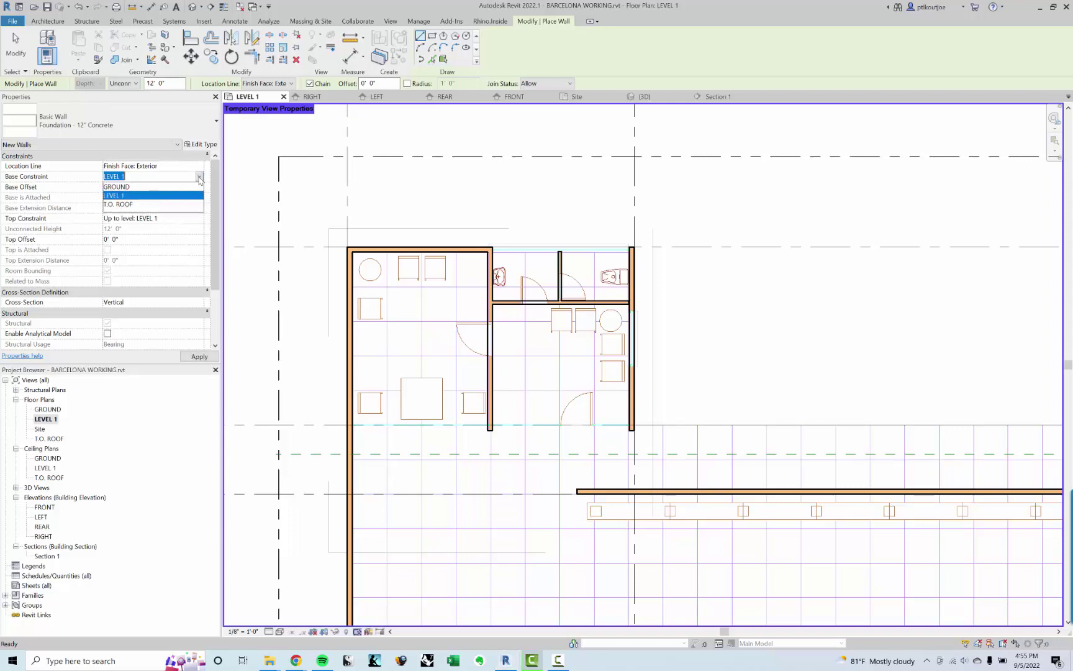
left_click(111, 187)
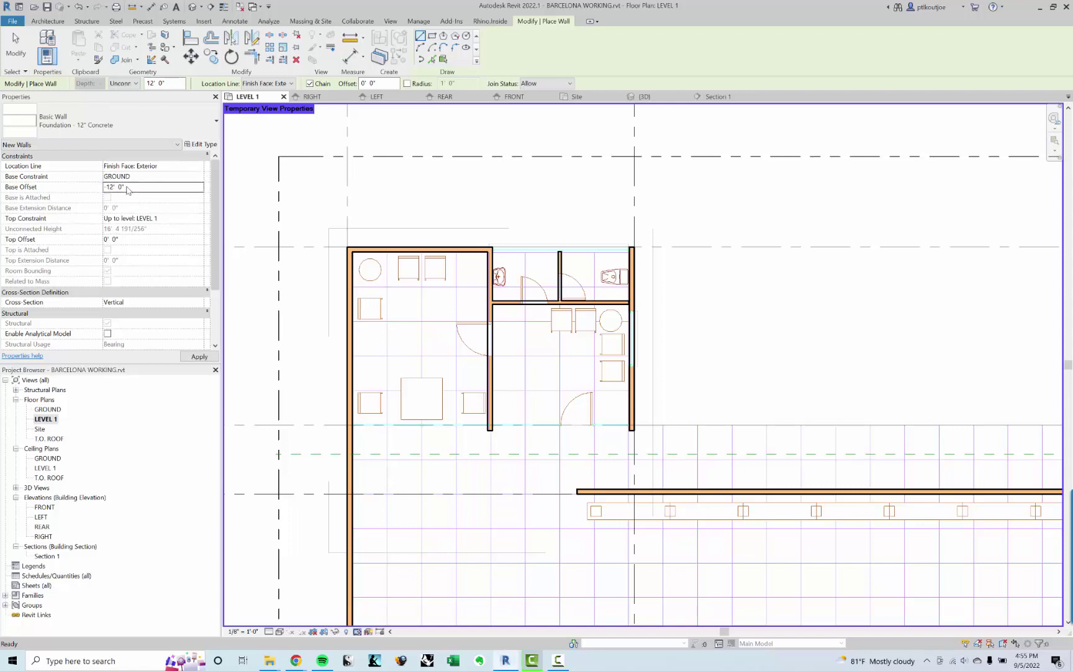
type("0")
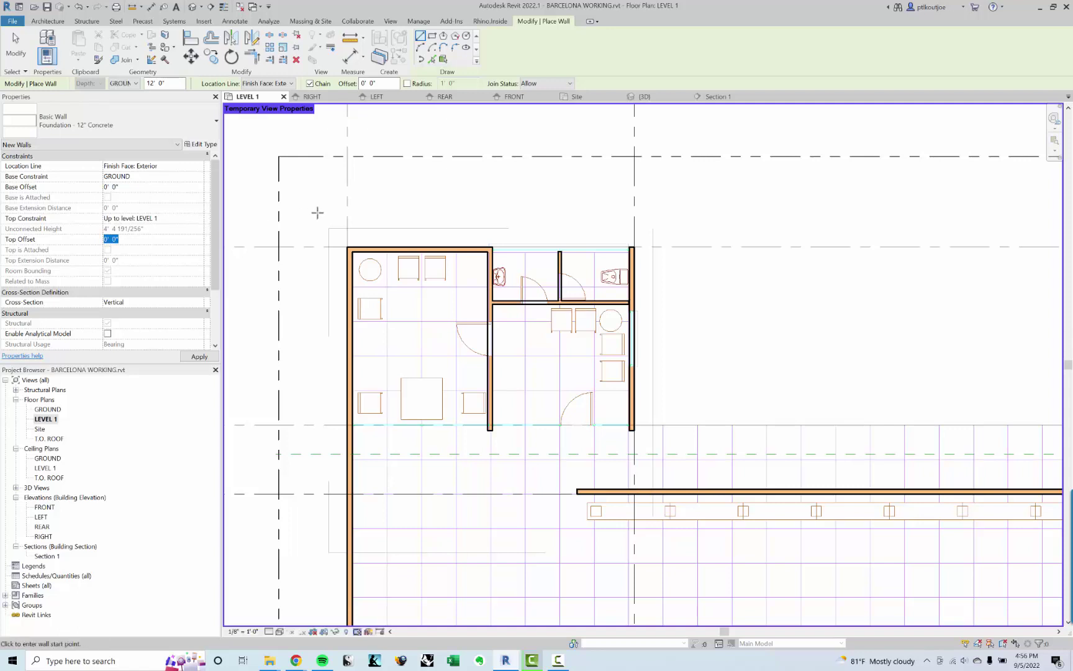
scroll(315, 239, "up", 2)
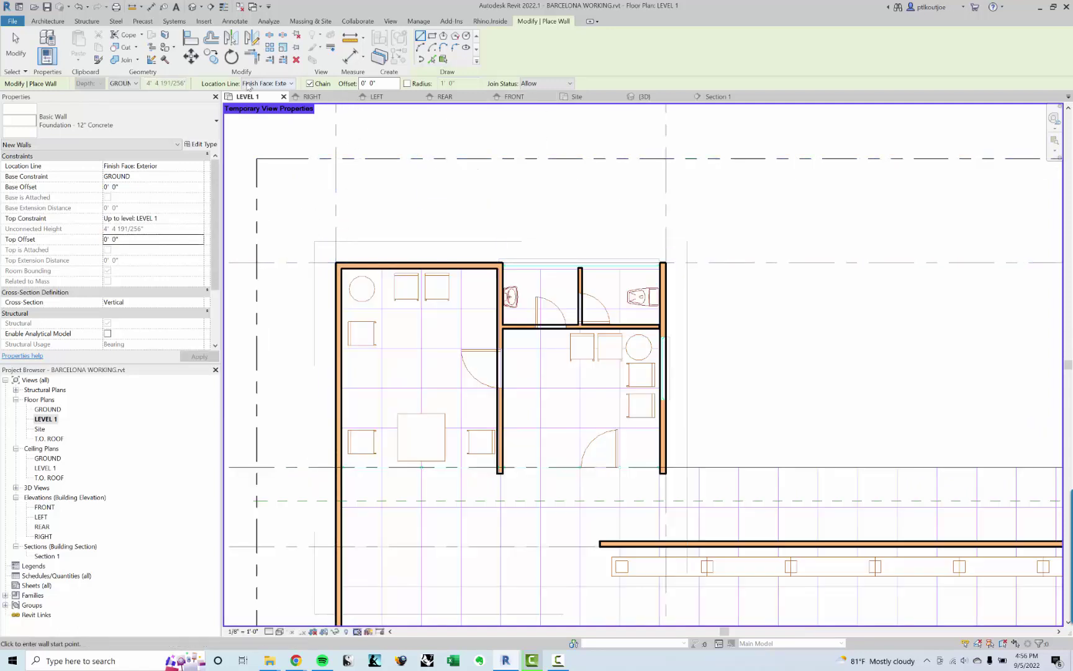
left_click(337, 262)
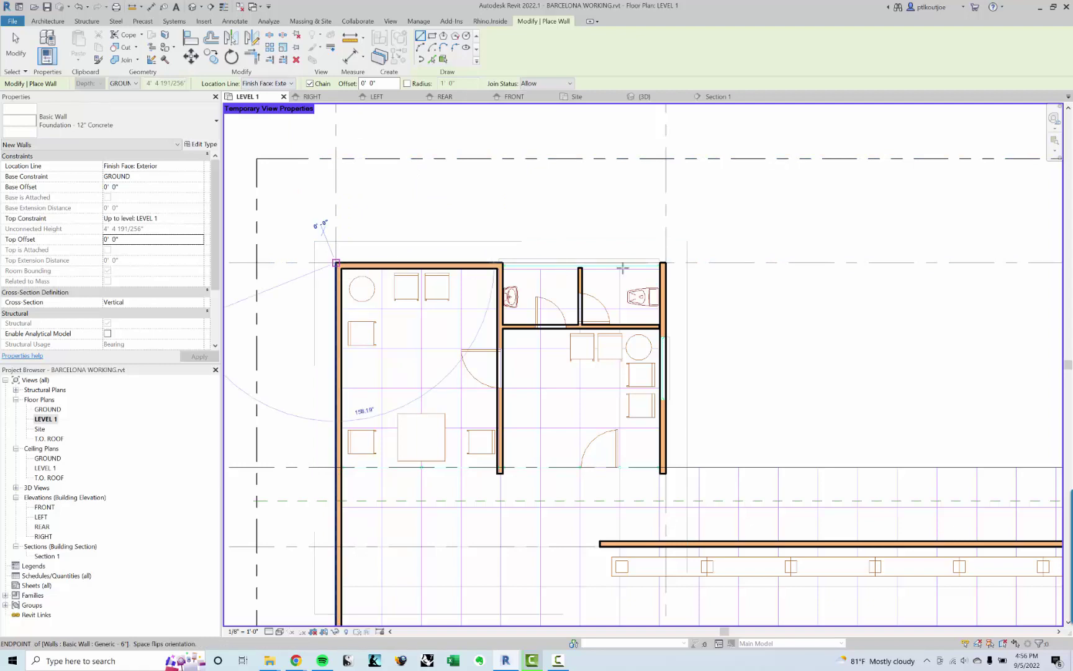
middle_click_drag(687, 242, 585, 227)
key("Escape")
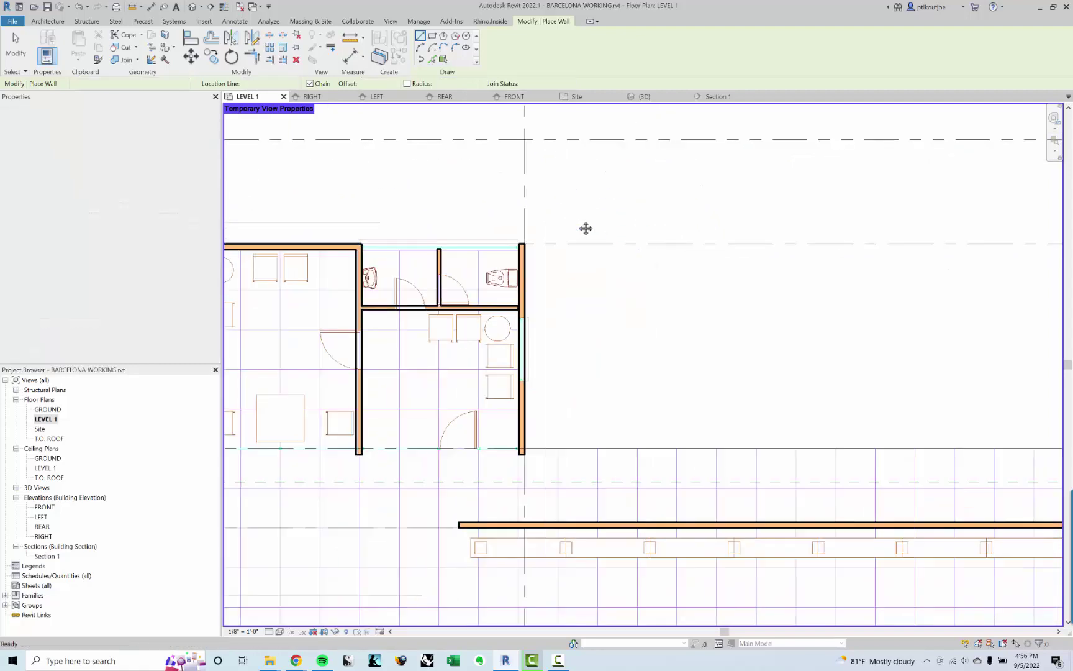
scroll(356, 165, "down", 2)
middle_click_drag(343, 199, 472, 196)
scroll(386, 227, "up", 1)
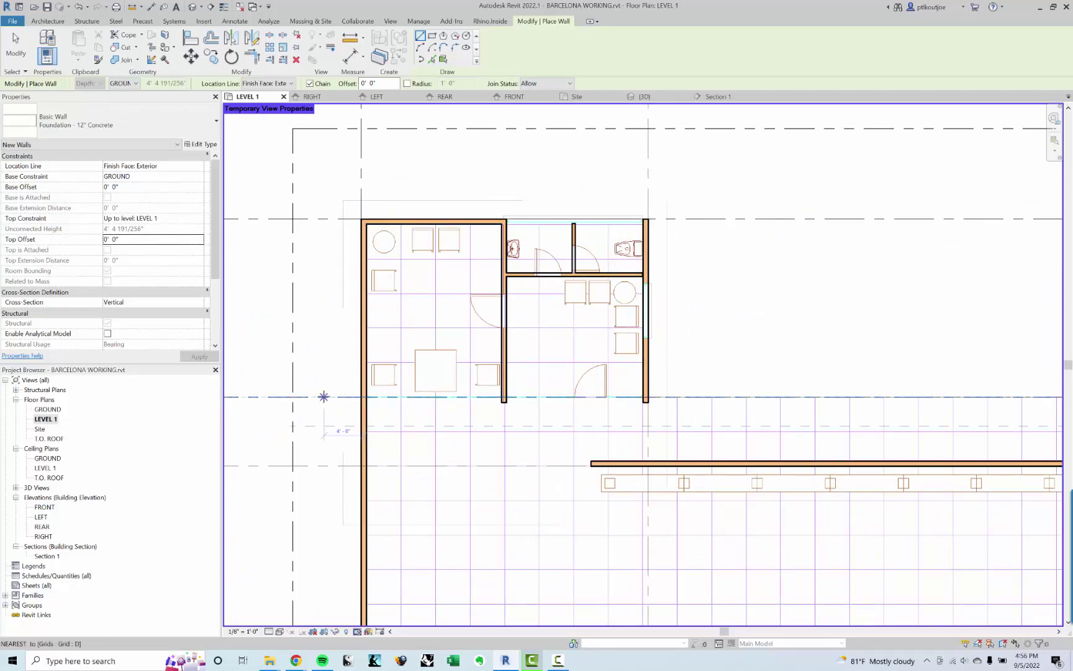
scroll(377, 211, "up", 2)
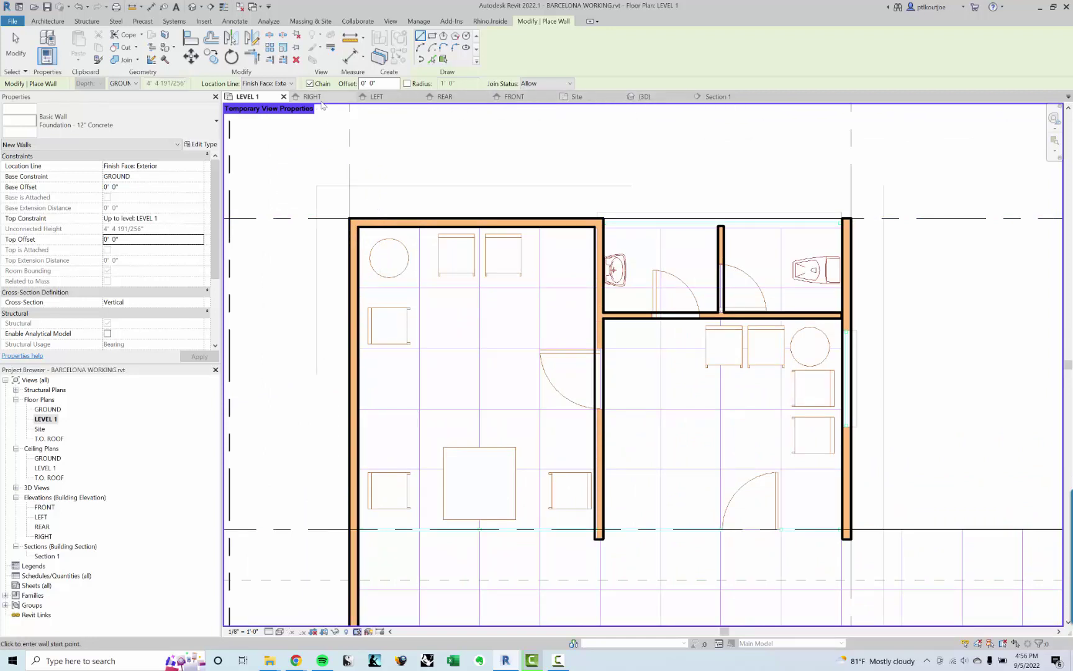
left_click(645, 97)
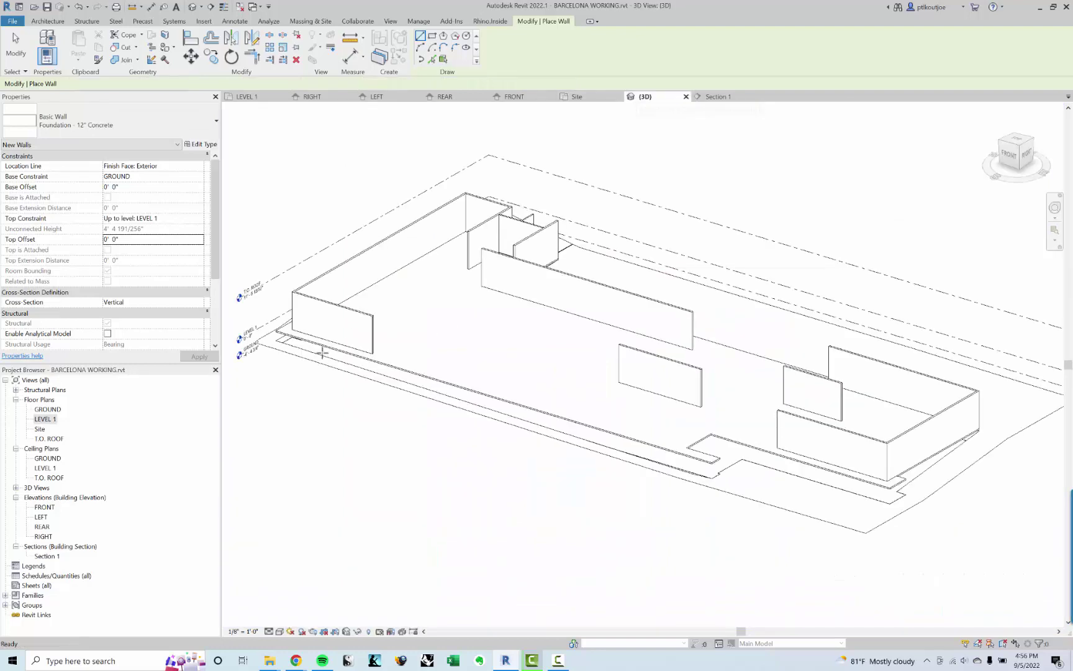
scroll(322, 352, "up", 5)
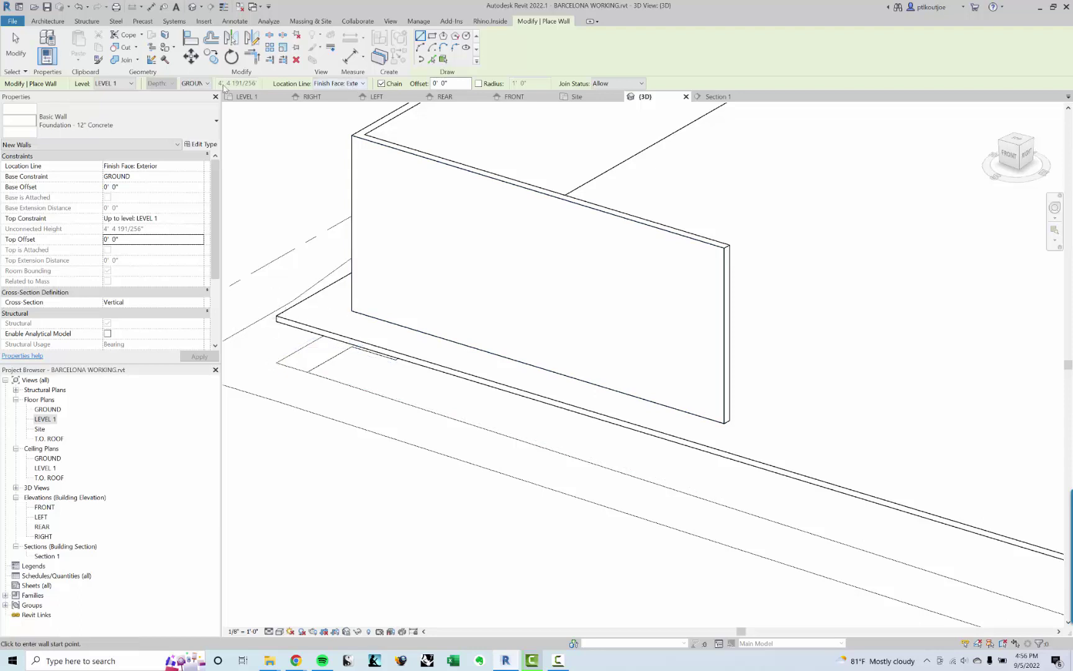
left_click(202, 84)
On the GROUND floor plan, set the underlay's base level to LEVEL 1
double_click(47, 409)
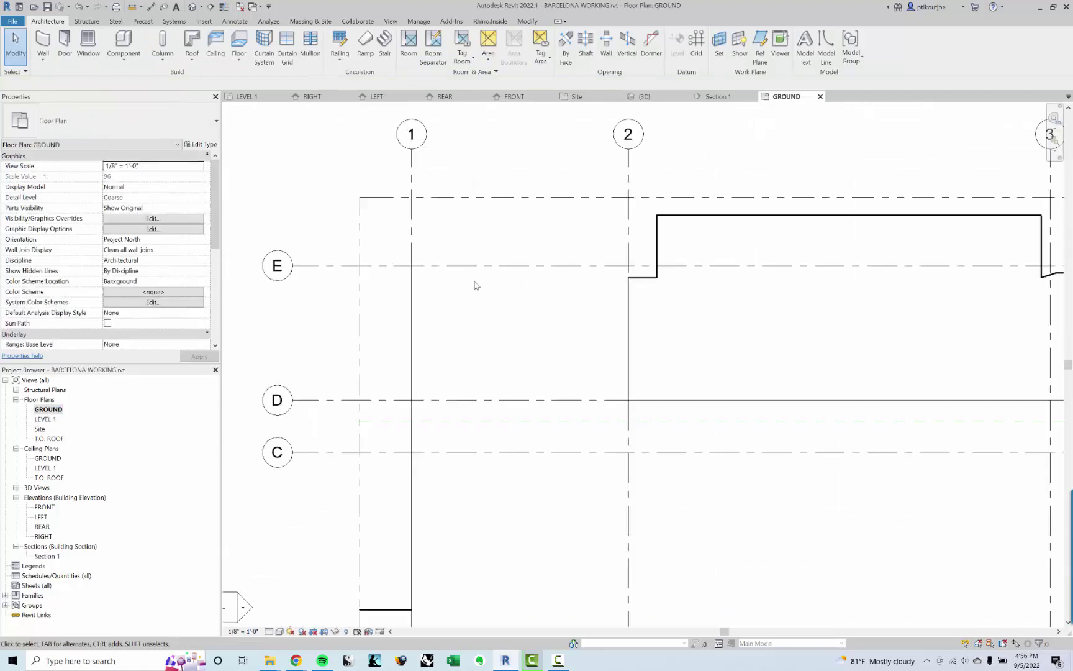
middle_click_drag(537, 316, 442, 325)
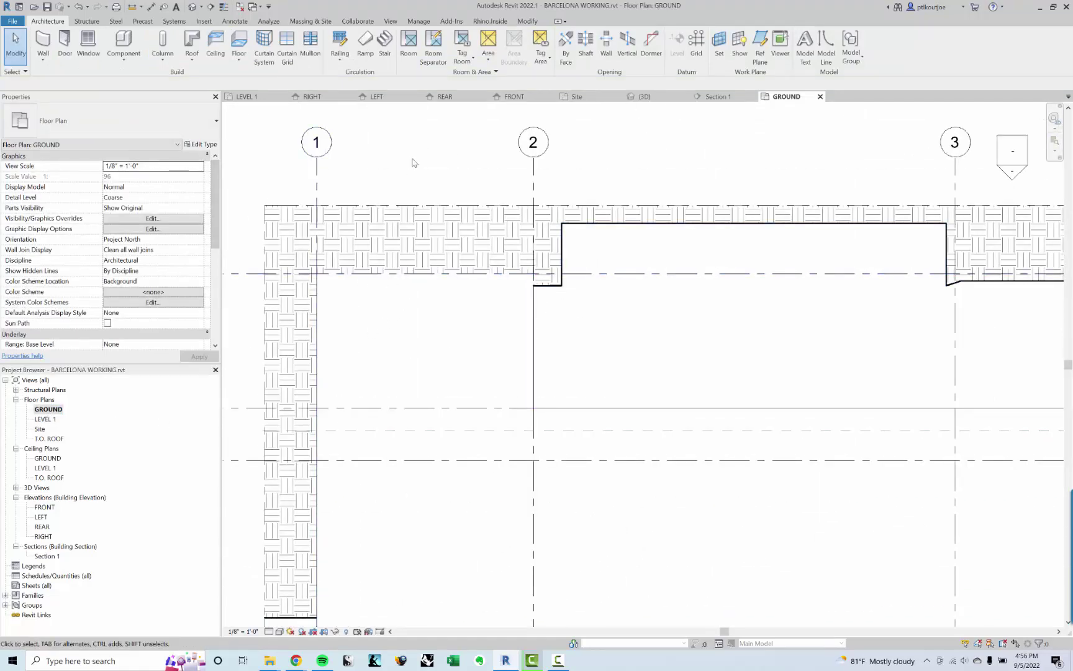
left_click_drag(217, 202, 212, 257)
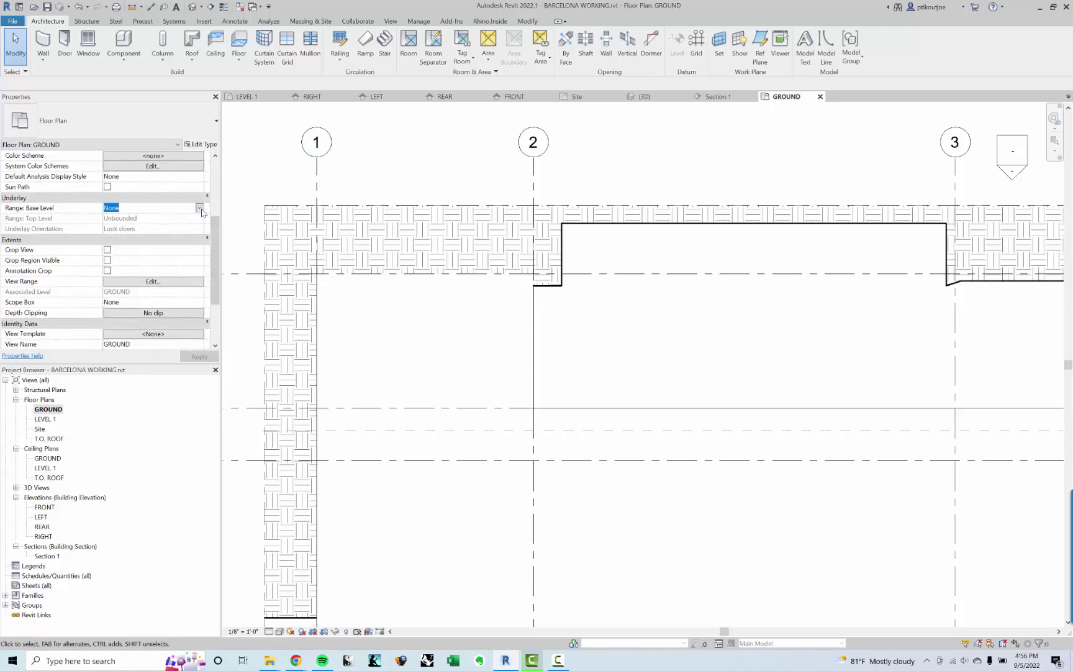
left_click(200, 209)
left_click(133, 235)
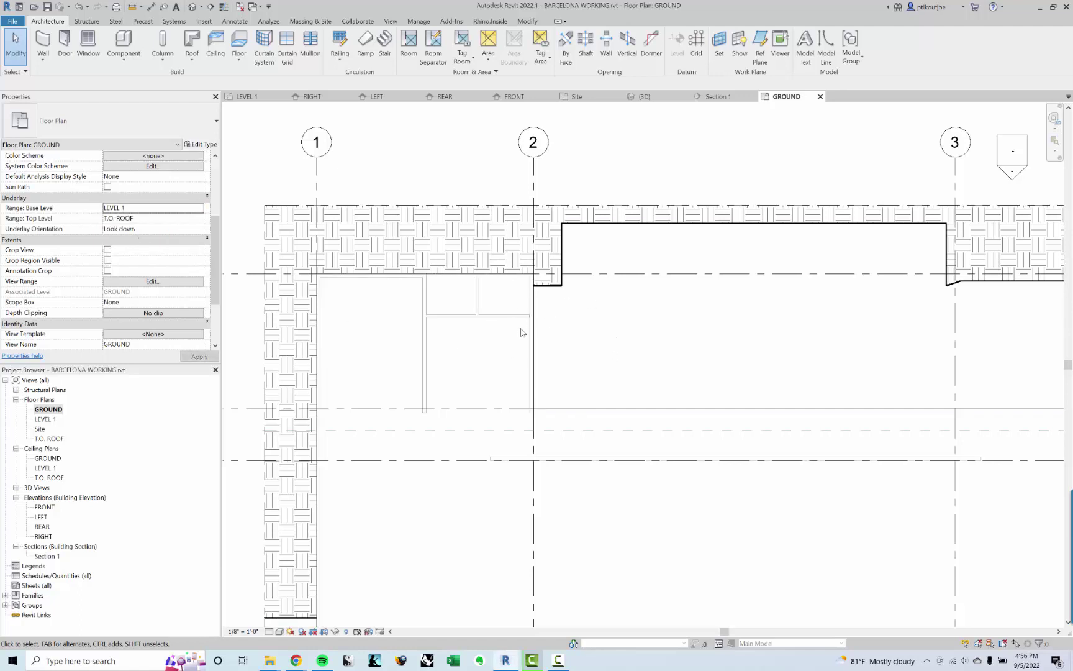
On the LEVEL 1 floor plan, extend the horizontal restroom partition wall to meet the exterior wall at grid 2
scroll(520, 333, "up", 4)
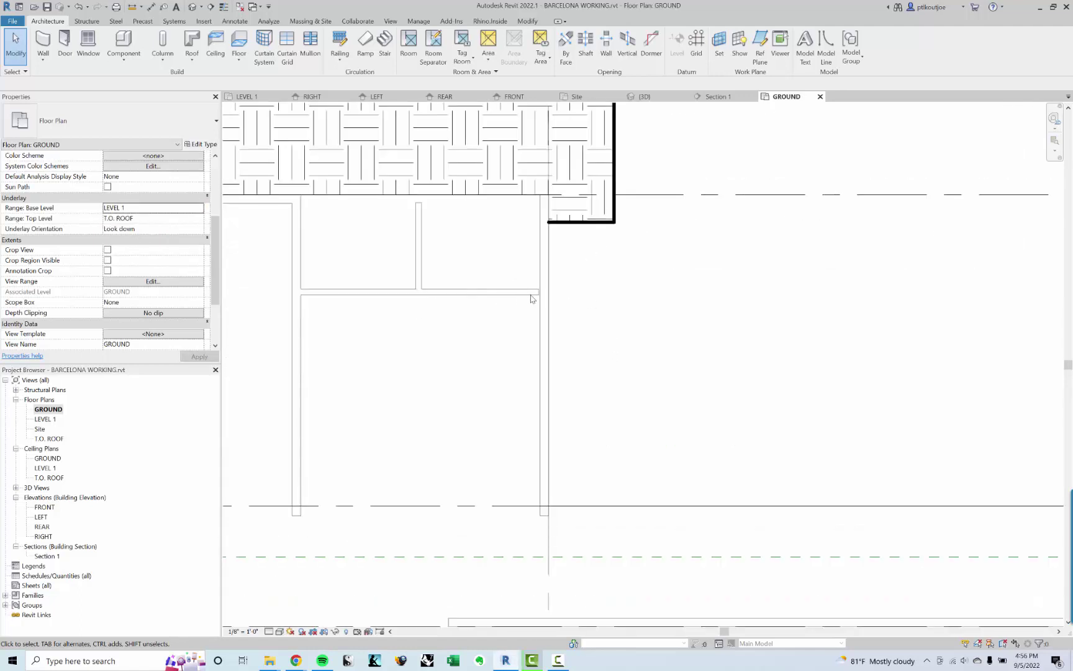
scroll(531, 298, "up", 2)
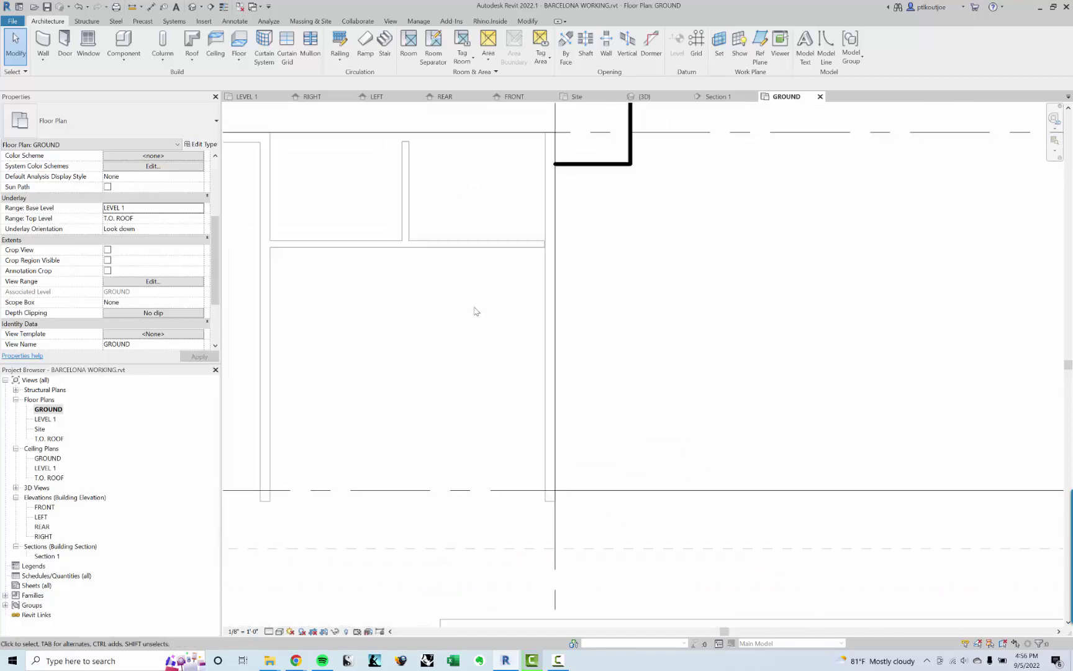
scroll(476, 312, "down", 2)
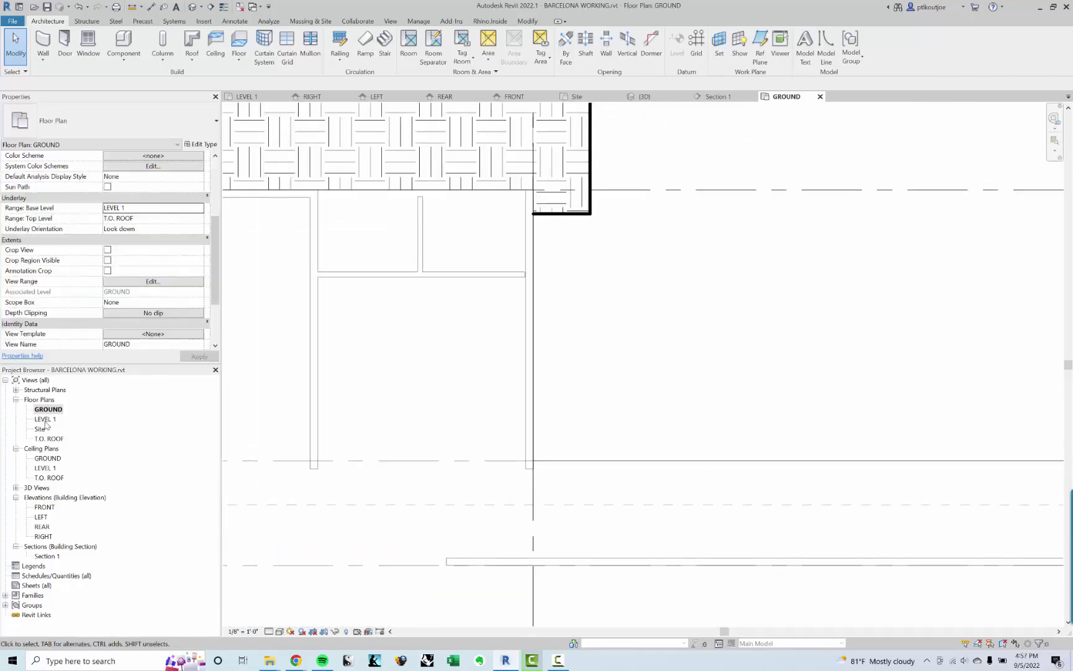
double_click(45, 419)
scroll(804, 313, "up", 2)
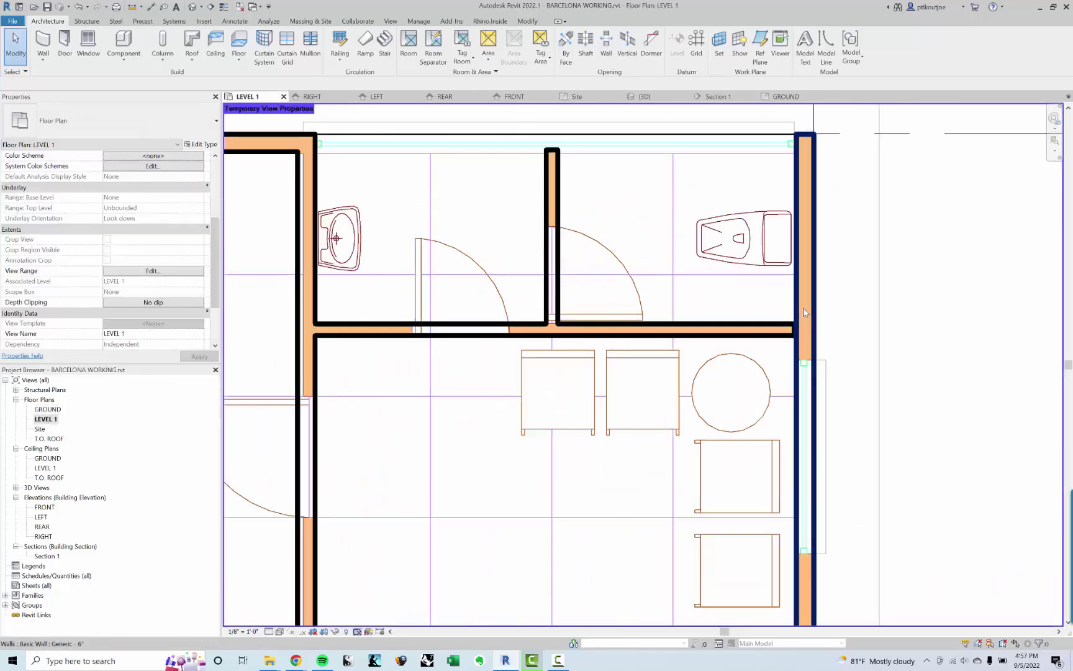
scroll(804, 313, "up", 3)
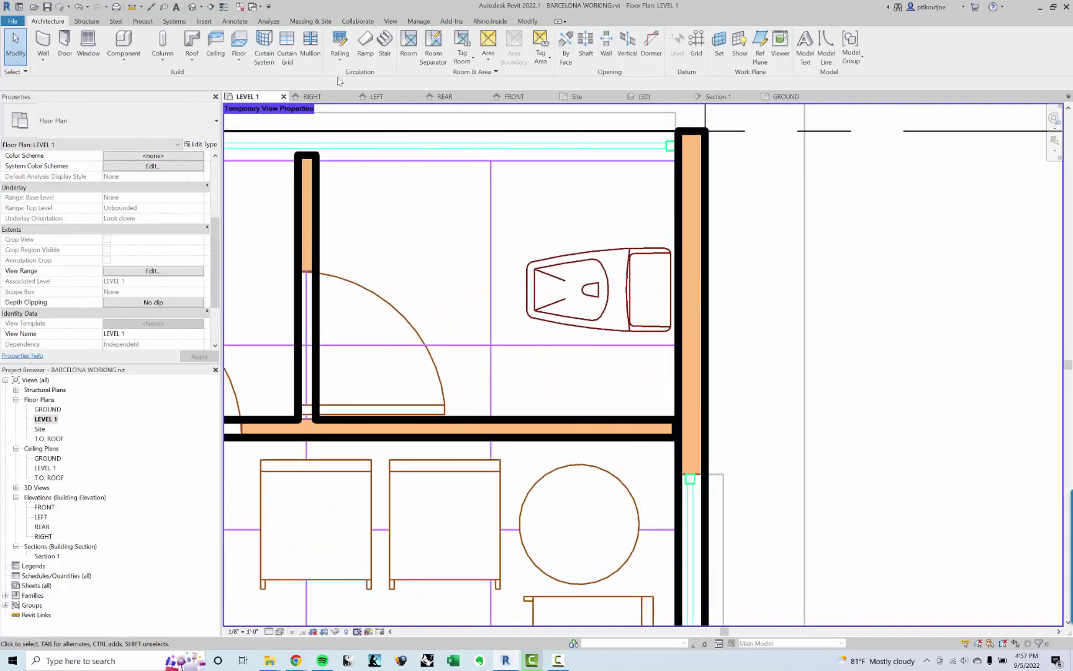
left_click(527, 21)
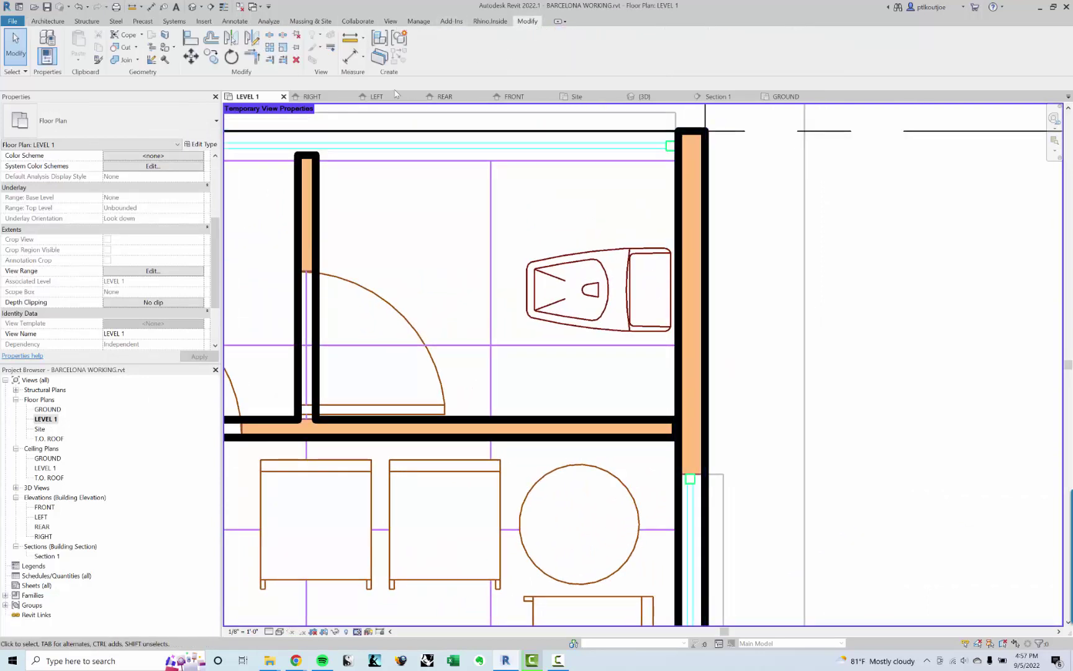
left_click(269, 60)
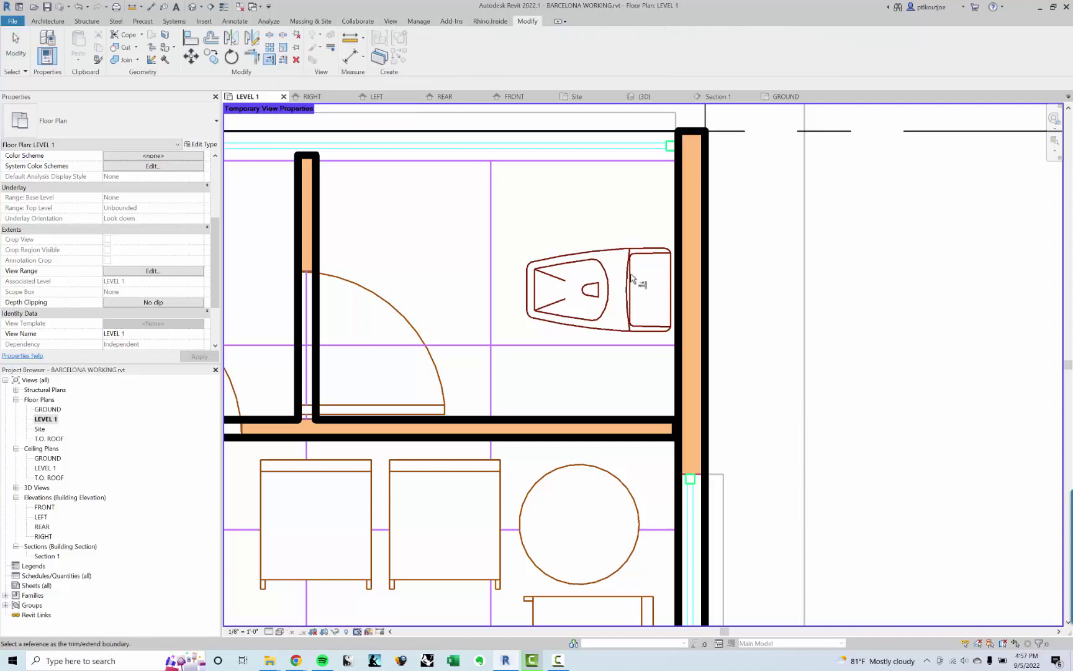
left_click(680, 353)
left_click(652, 431)
scroll(596, 391, "down", 2)
key("Escape")
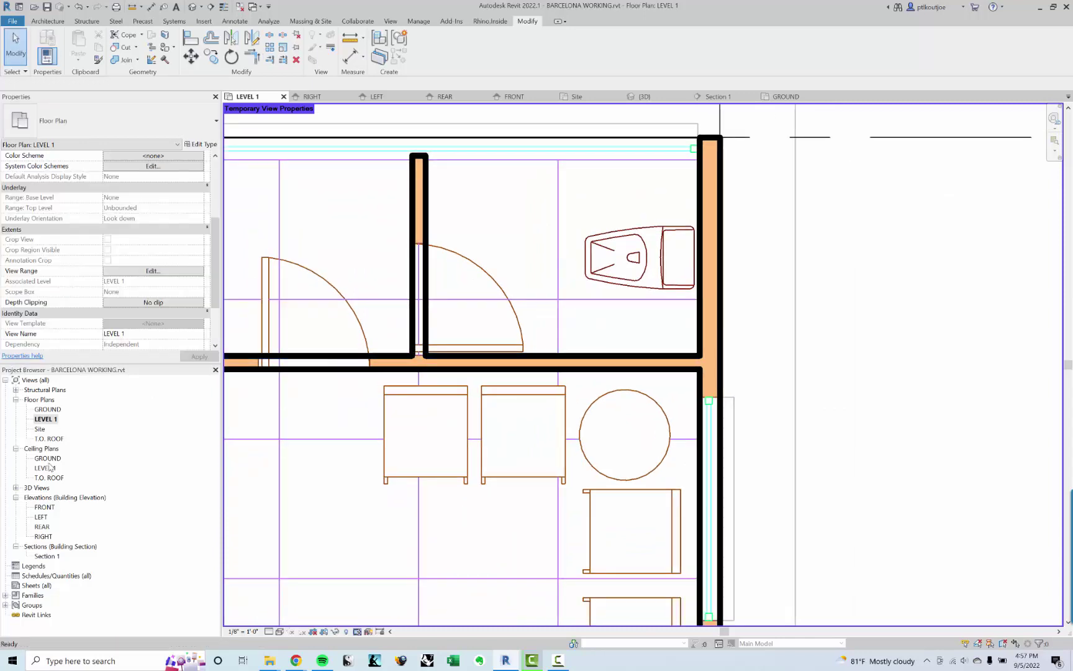
Switch back to the GROUND floor plan and bring the area around grids 1 to 3 into view
double_click(47, 409)
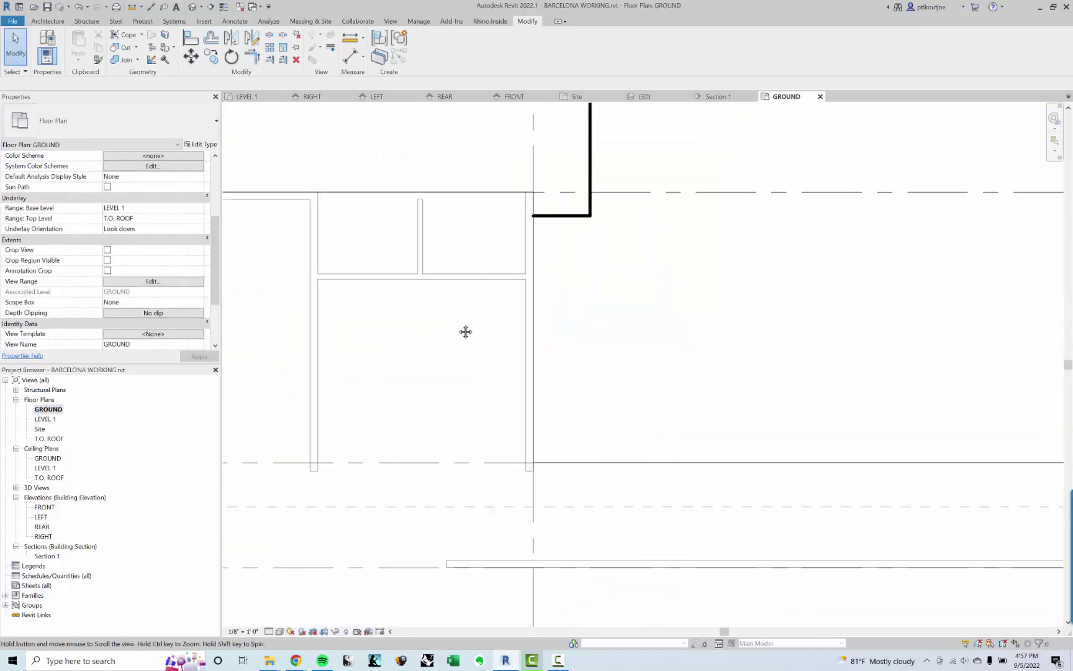
scroll(464, 310, "down", 2)
scroll(533, 271, "down", 3)
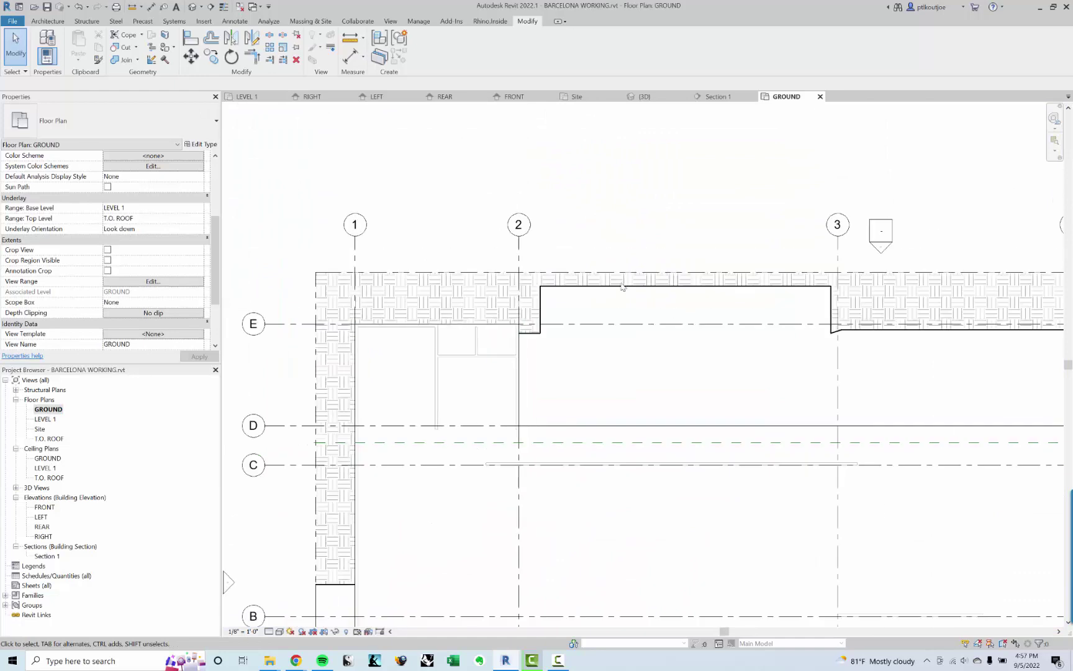
Examine the extents of the topography surfaces between grids 1 and 5 on the GROUND floor plan
left_click(617, 284)
left_click(611, 206)
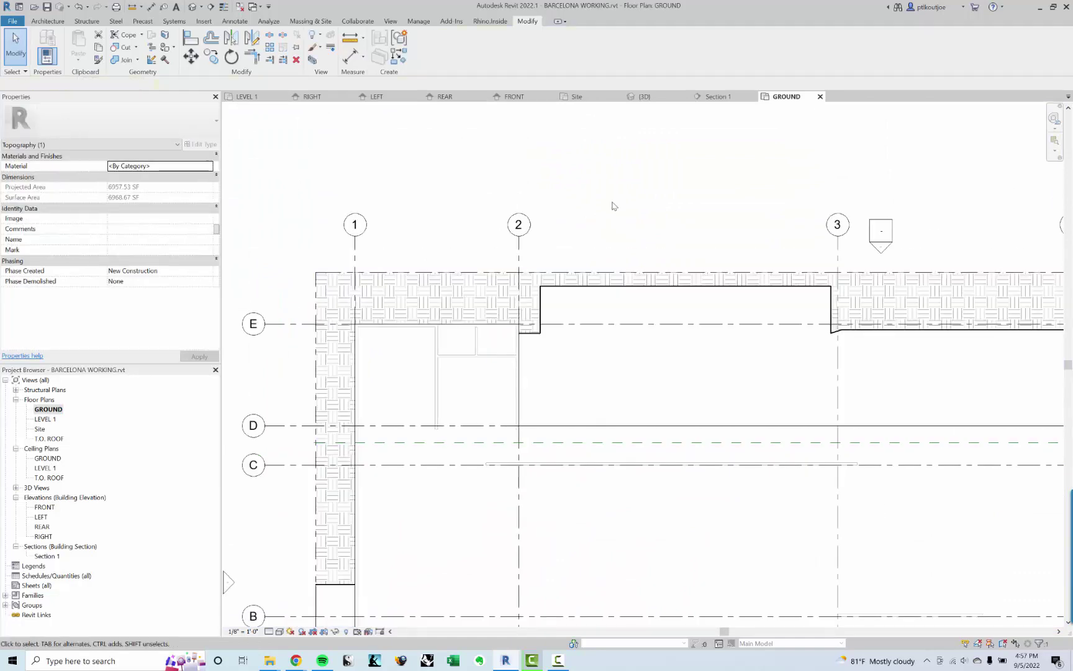
middle_click_drag(849, 263, 689, 259)
scroll(615, 354, "right", 5)
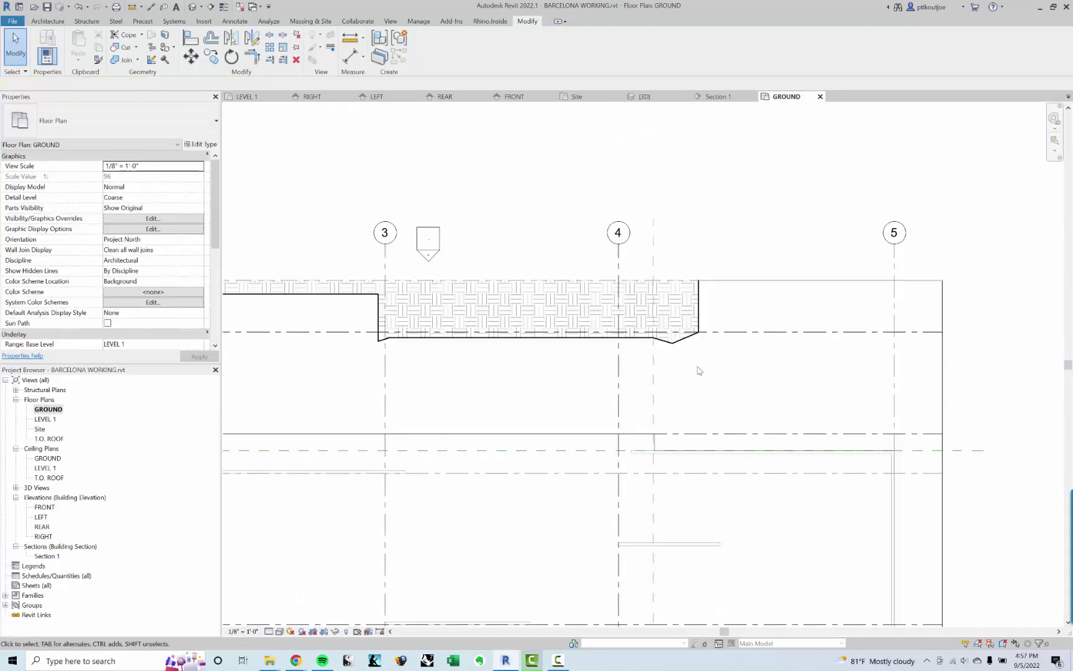
left_click(617, 438)
scroll(702, 338, "left", 5)
scroll(701, 338, "down", 2)
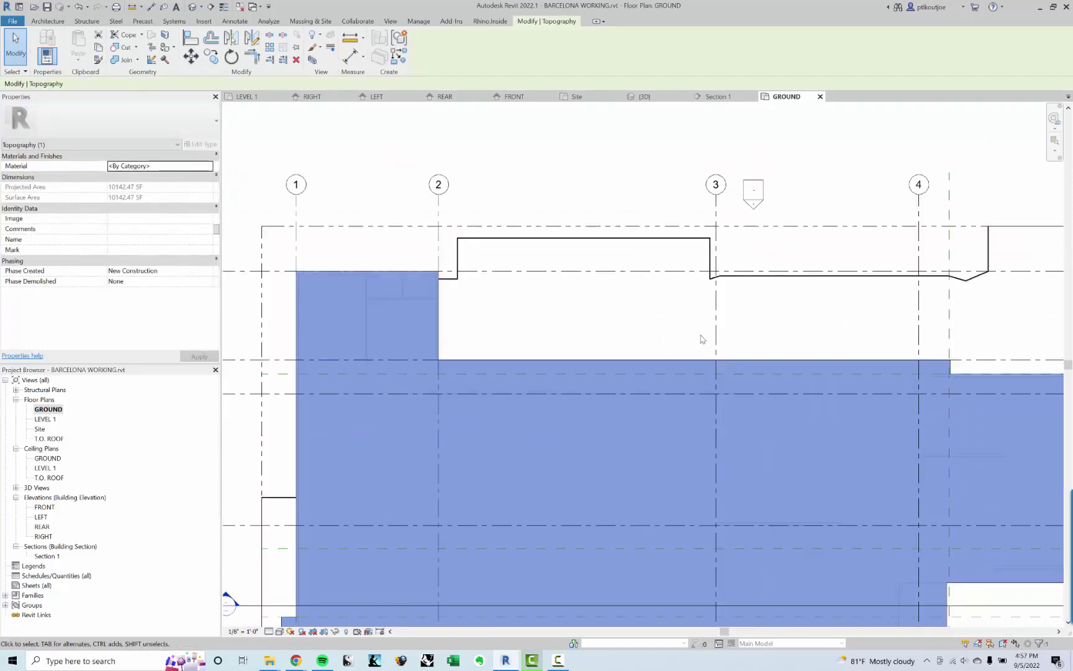
scroll(480, 324, "up", 2)
left_click(498, 330)
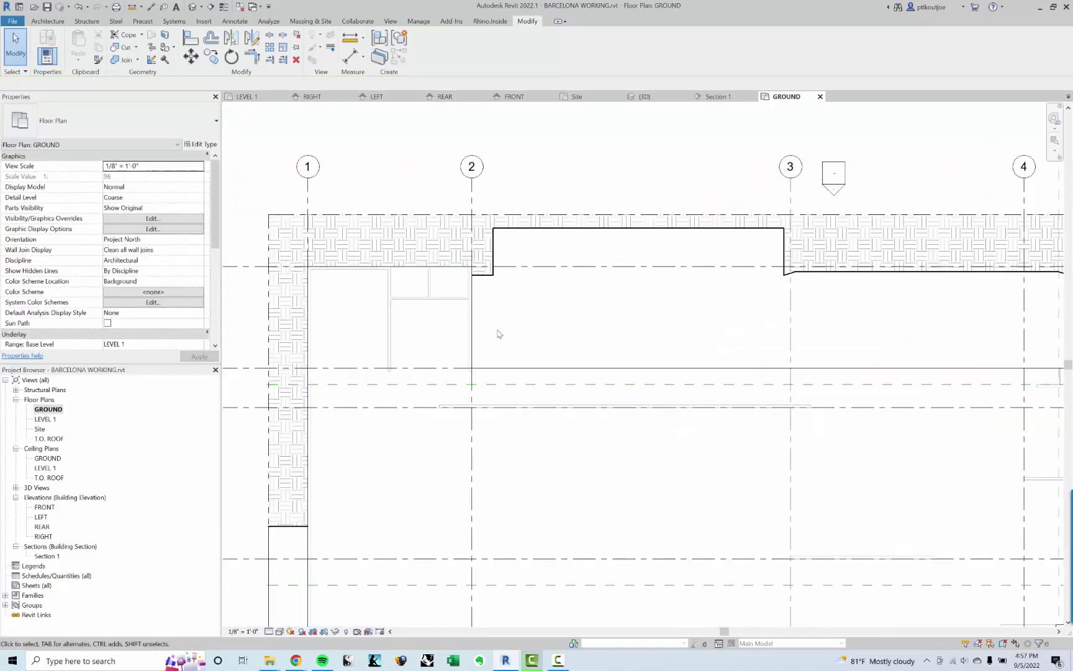
Start a new wall on the GROUND floor plan with the type Foundation - 12" Concrete
scroll(243, 270, "up", 2)
left_click(48, 21)
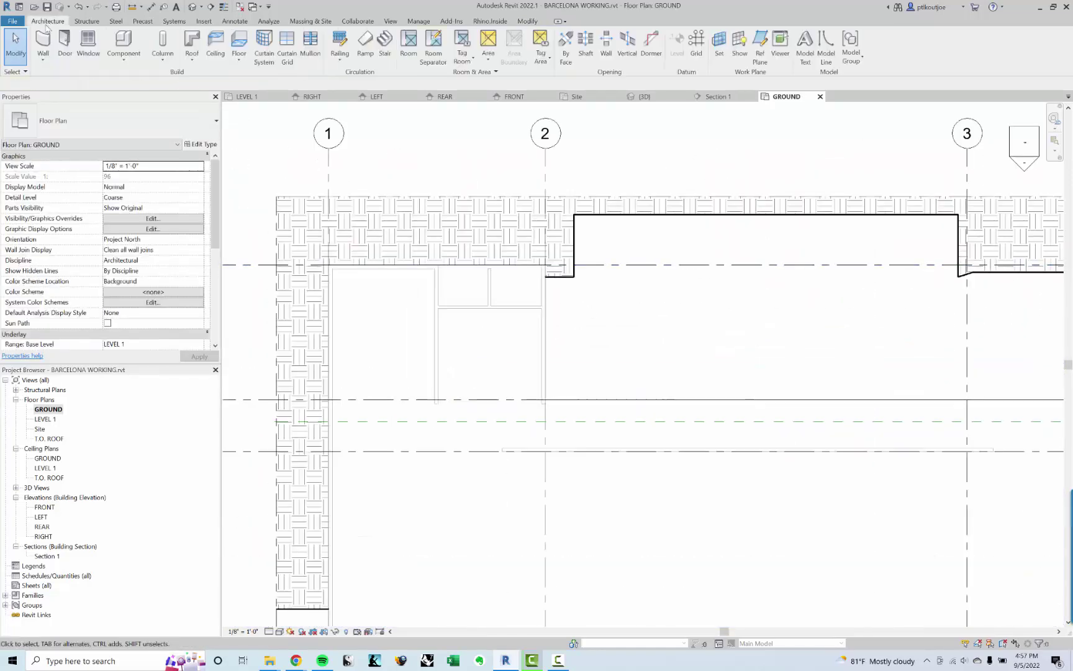
left_click(43, 42)
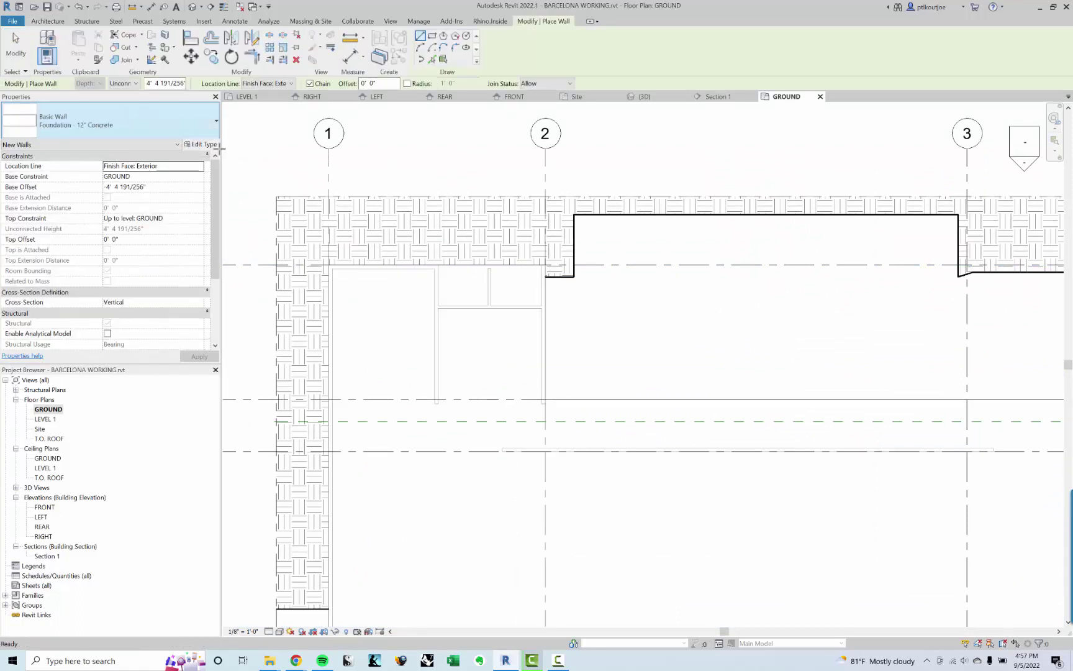
Try to set the new wall's top constraint to LEVEL 1 and its base offset to 0' 0"
left_click(156, 188)
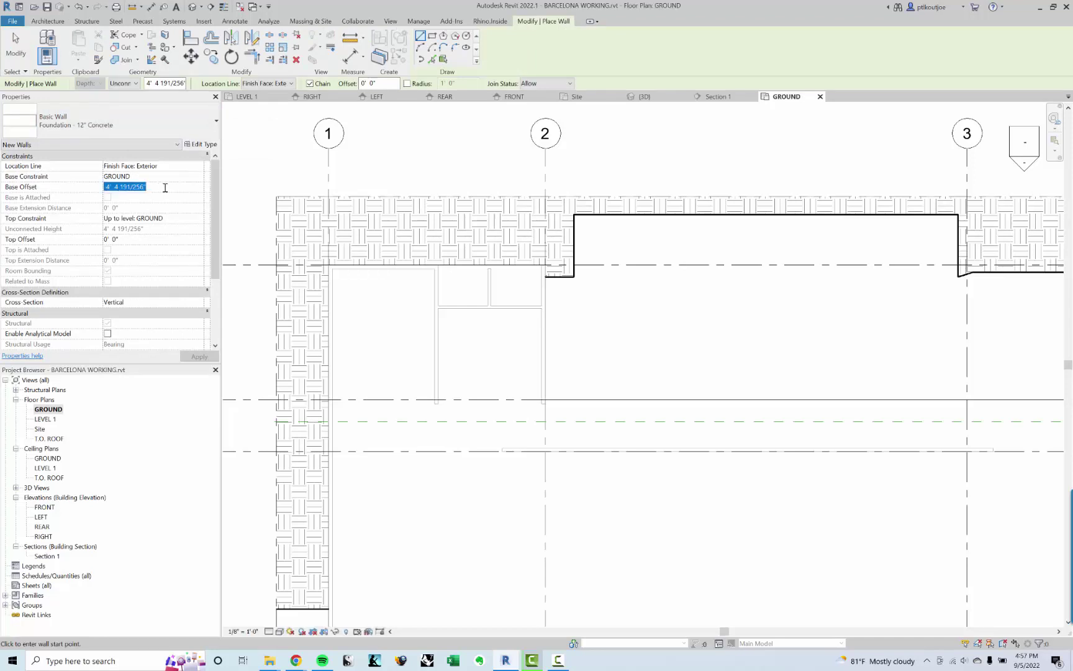
left_click(199, 219)
left_click(142, 246)
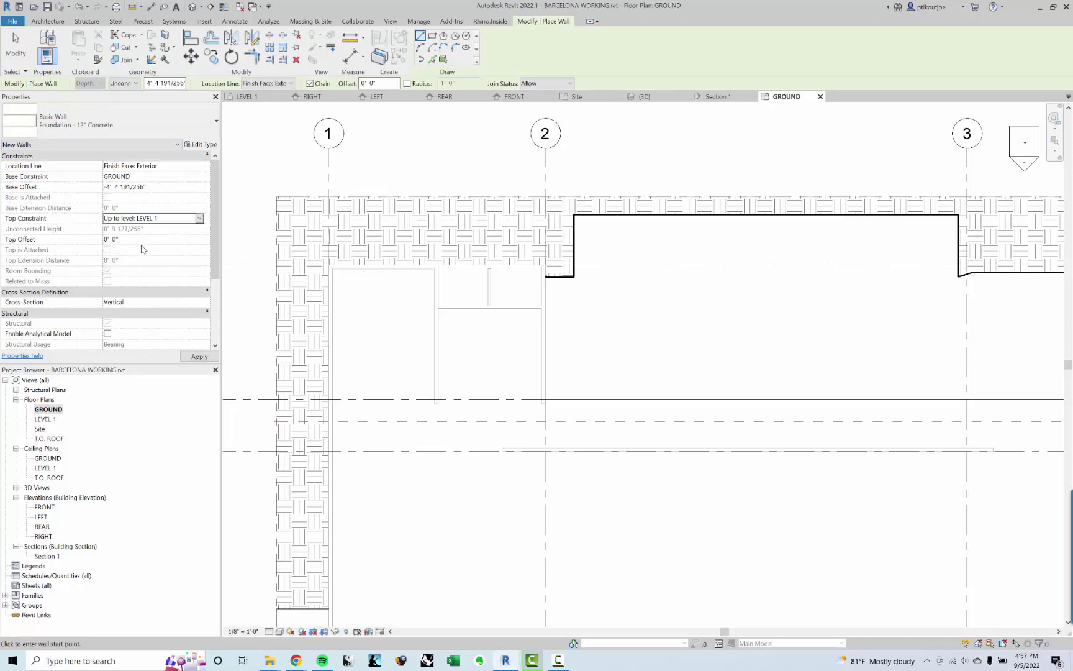
left_click(144, 188)
type("0'  0")
left_click(382, 291)
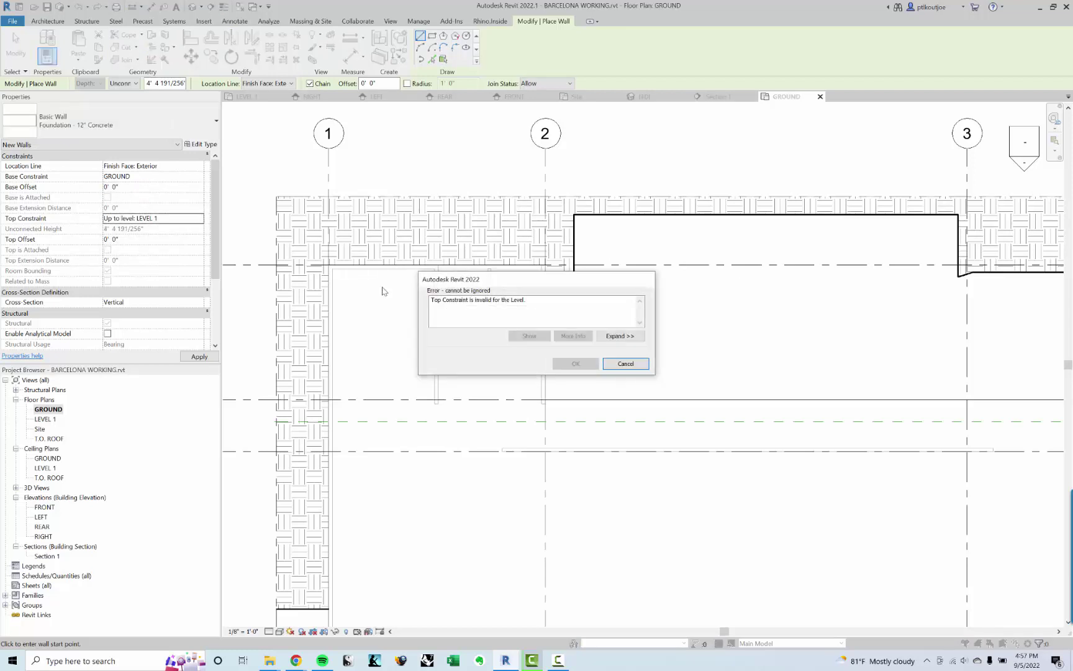
left_click(625, 363)
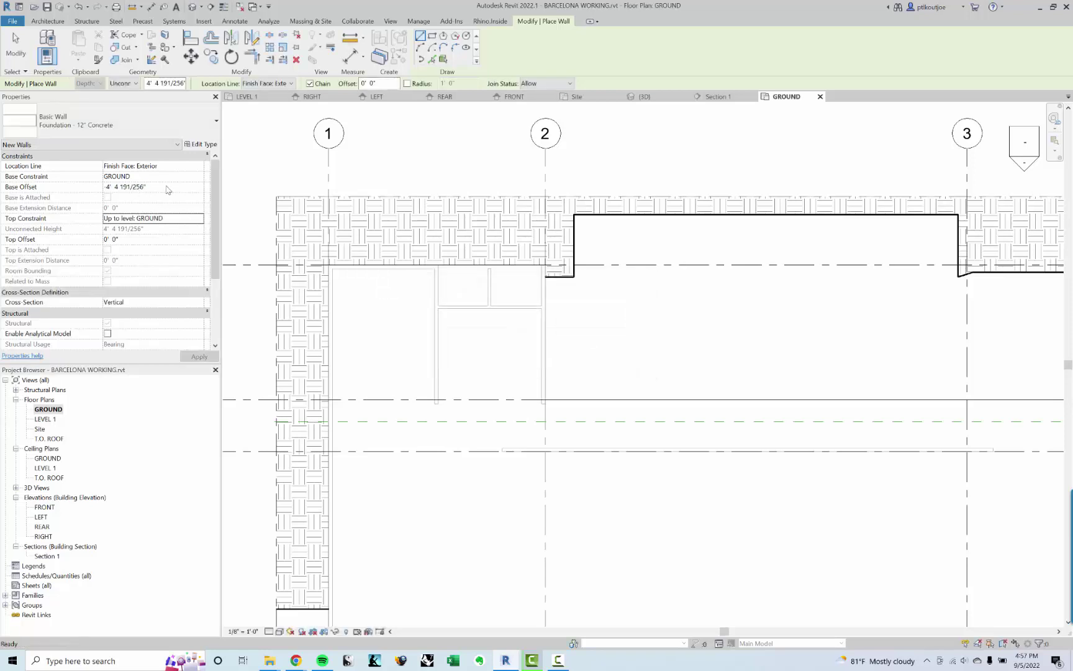
Retry the LEVEL 1 top constraint with a base offset of 0' 0" for the new foundation wall
left_click(200, 219)
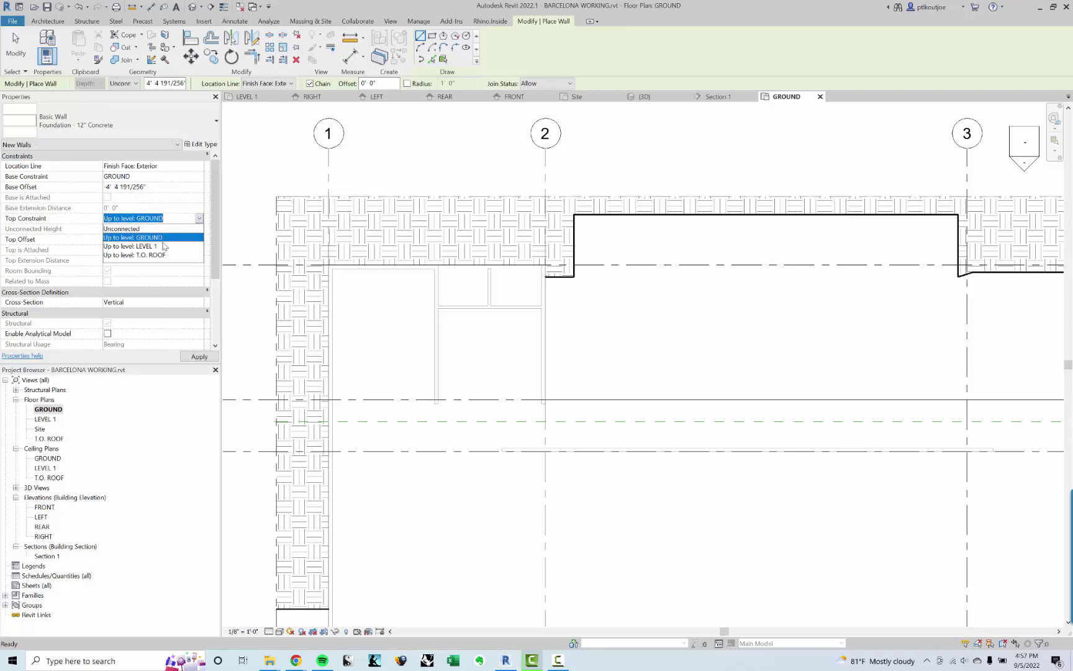
left_click(165, 247)
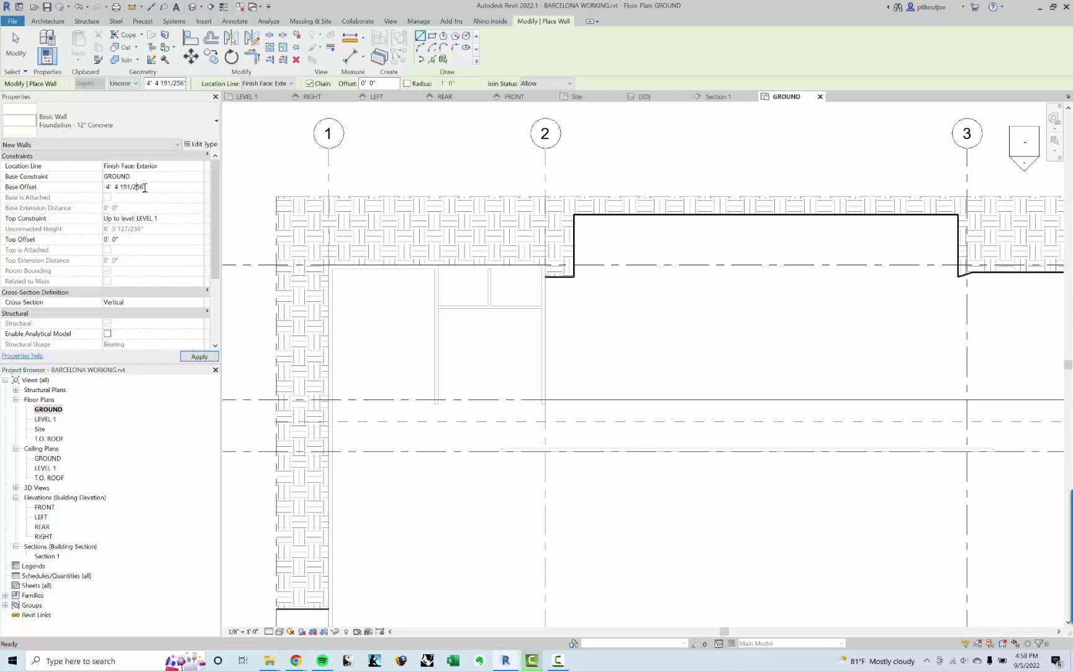
left_click(77, 185)
type("0")
left_click(128, 241)
left_click(346, 283)
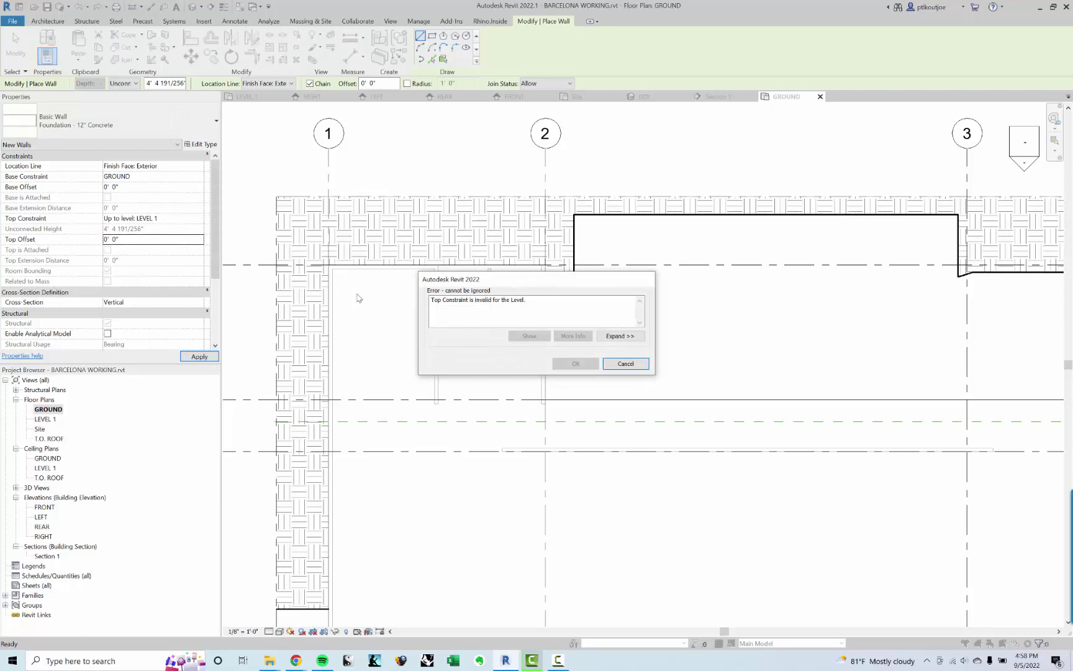
left_click(625, 364)
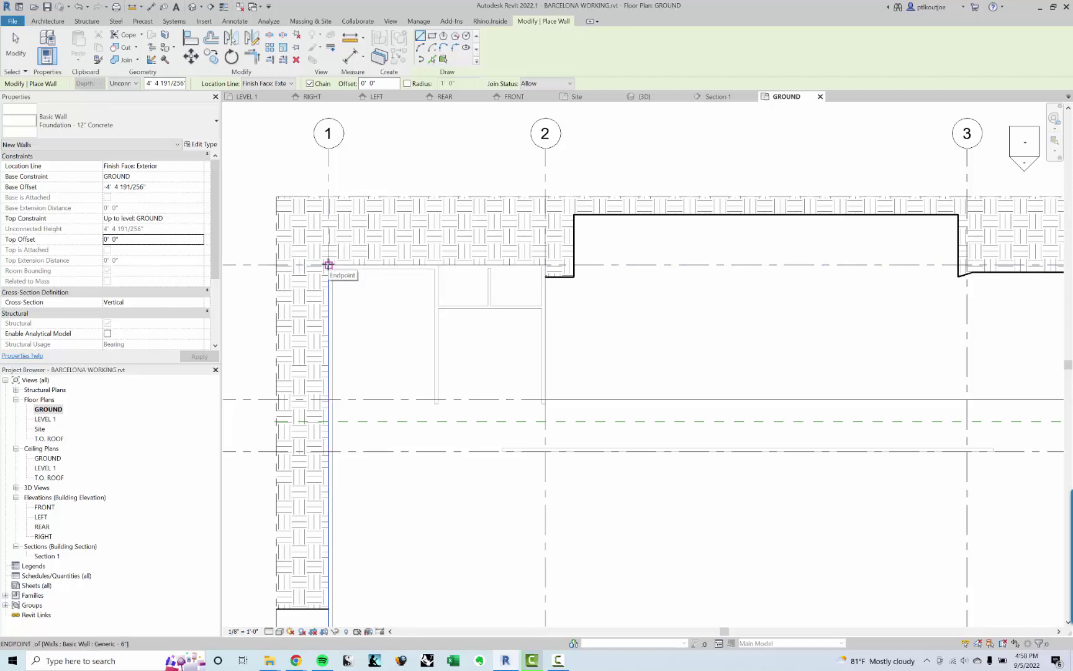
scroll(327, 264, "up", 2)
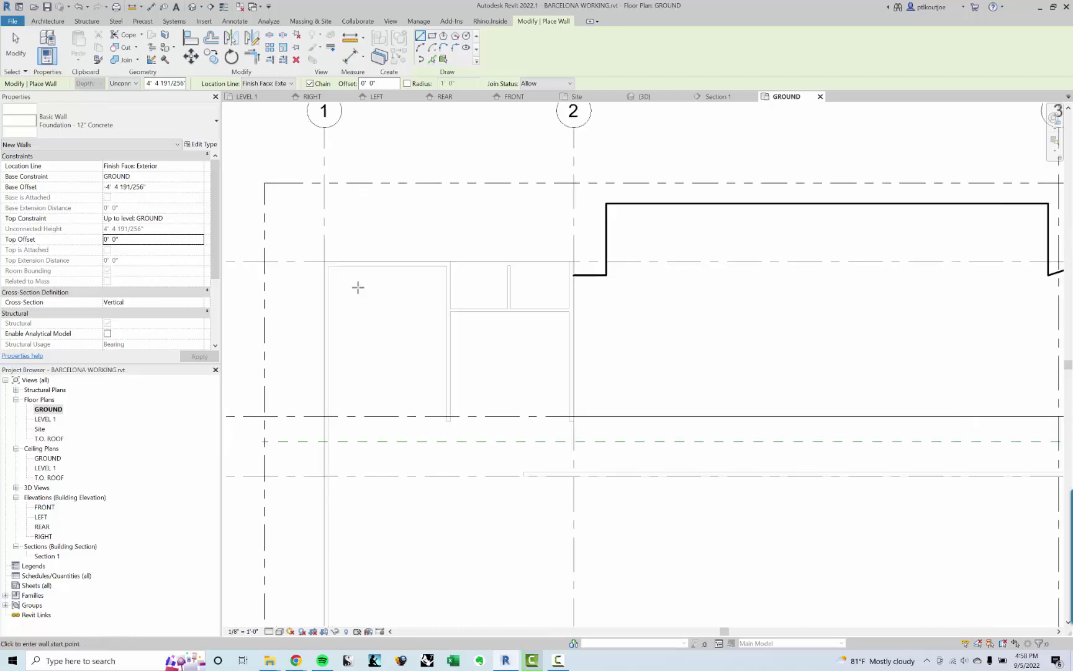
left_click(319, 257)
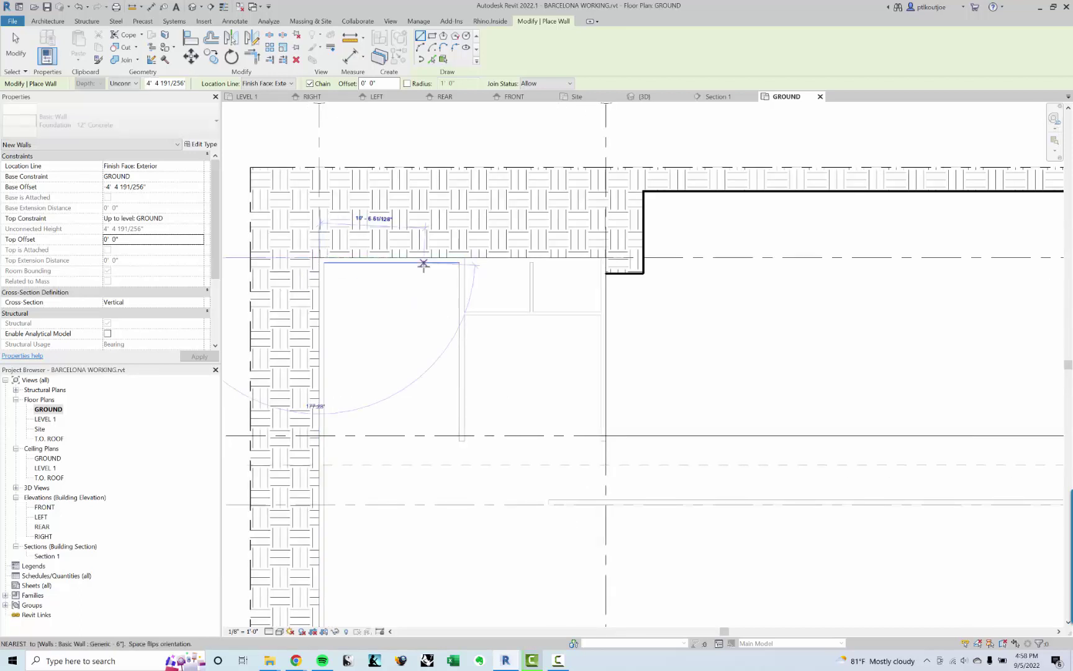
scroll(434, 299, "up", 2)
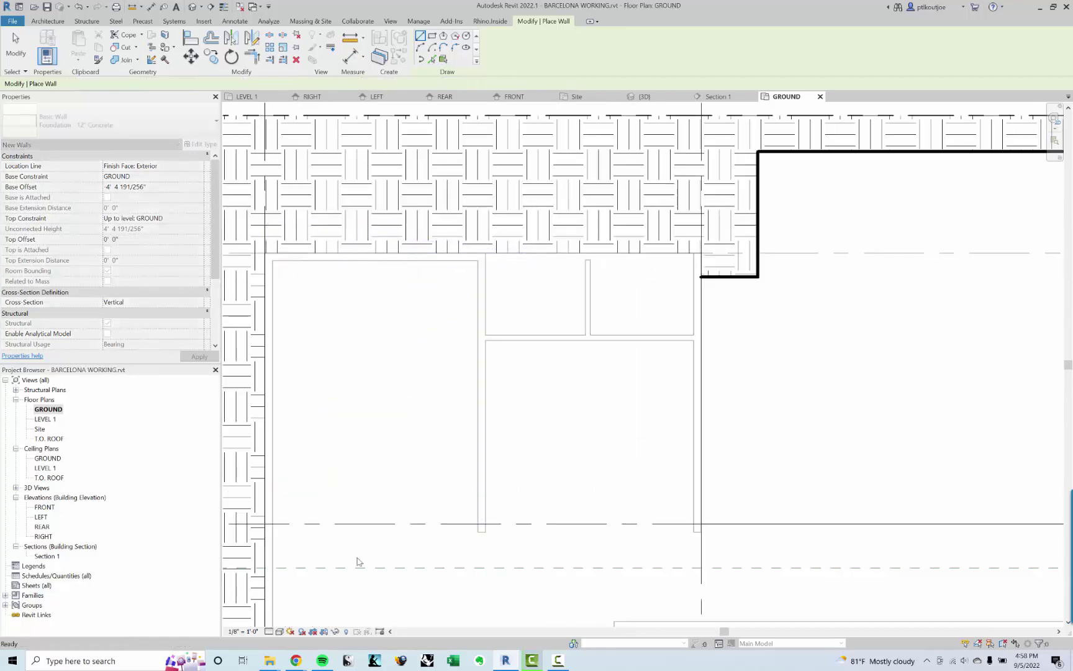
left_click(357, 631)
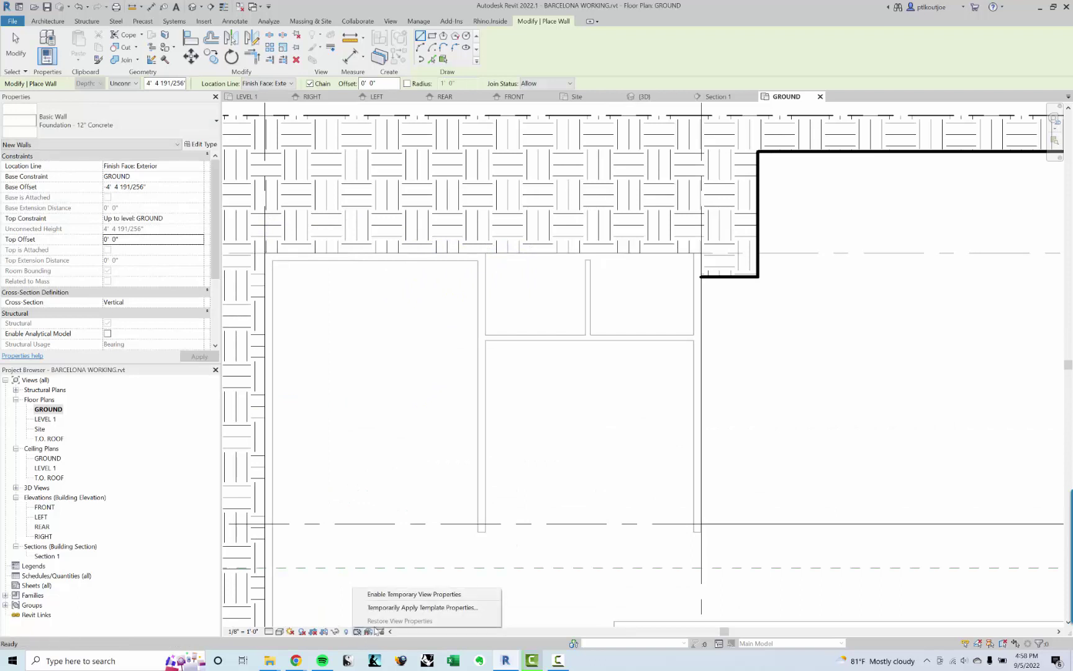
left_click(137, 245)
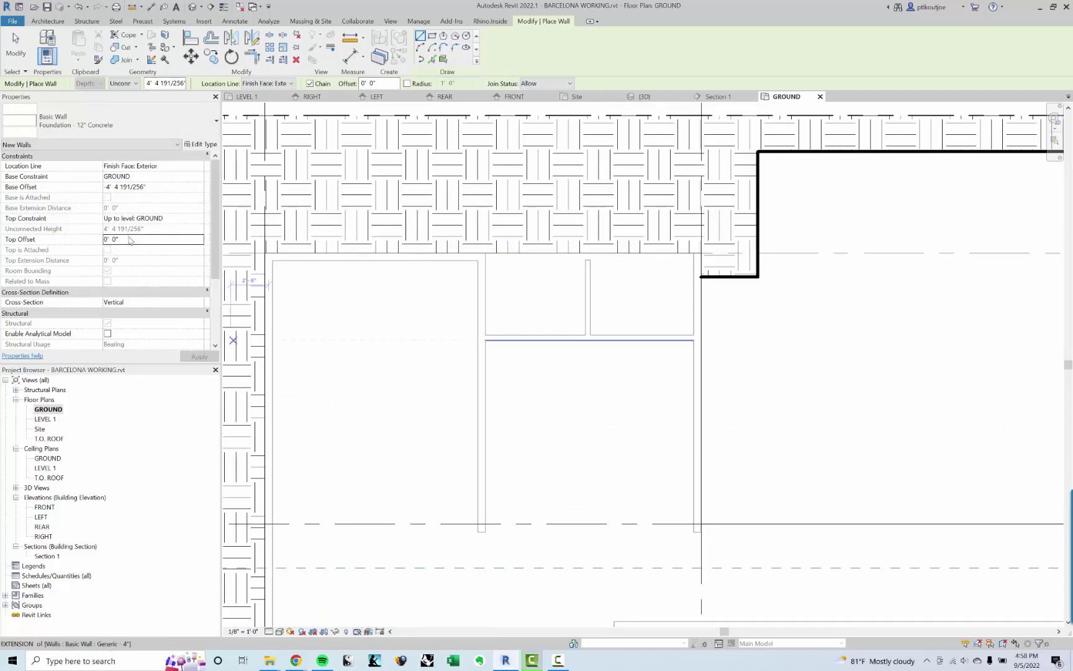
Set the new foundation wall's top offset to 1' 0"
double_click(129, 241)
type("1")
key("Tab")
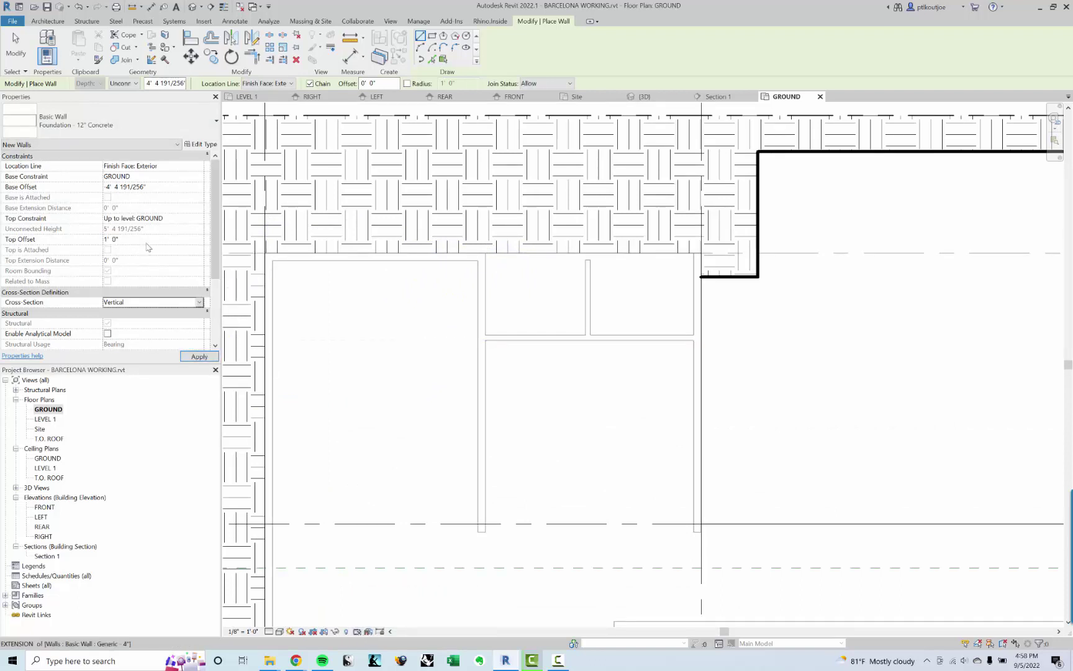
Draw chained foundation walls along grid E from grid 1 to grid 2, then down grid 2 to grid D
left_click(257, 251)
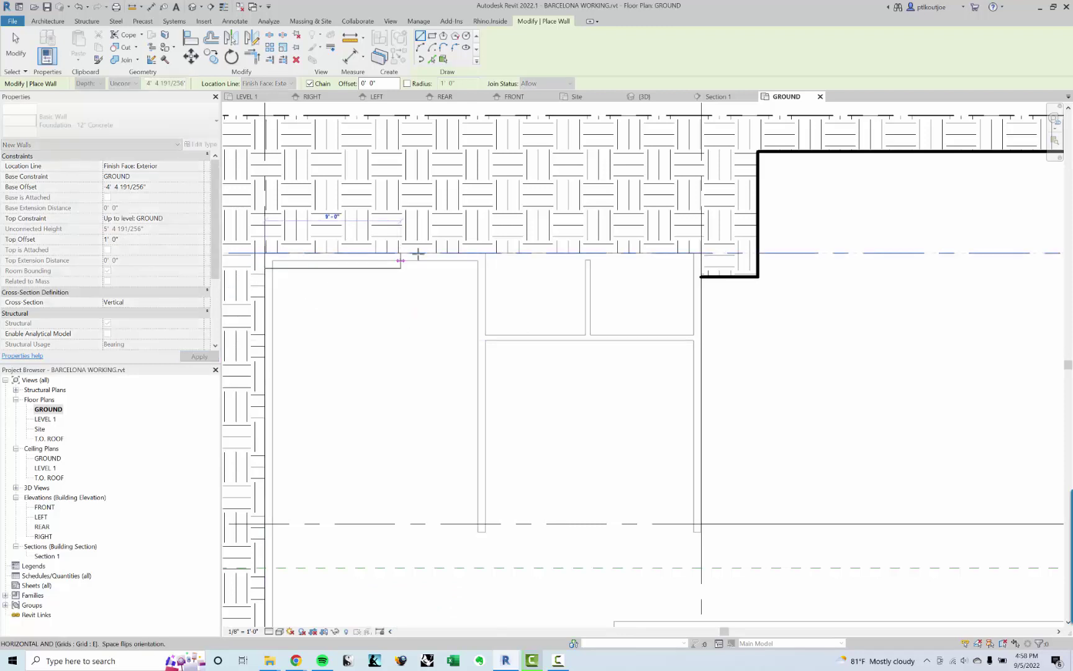
scroll(539, 261, "up", 1)
scroll(554, 268, "up", 3)
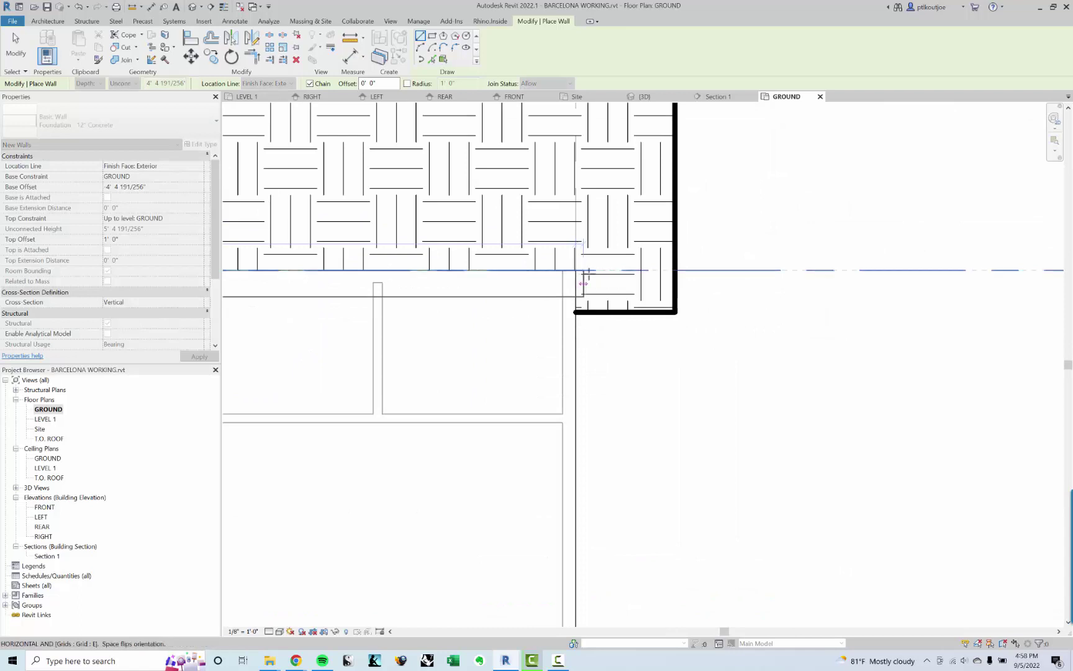
scroll(576, 270, "up", 2)
left_click(590, 265)
scroll(593, 280, "down", 2)
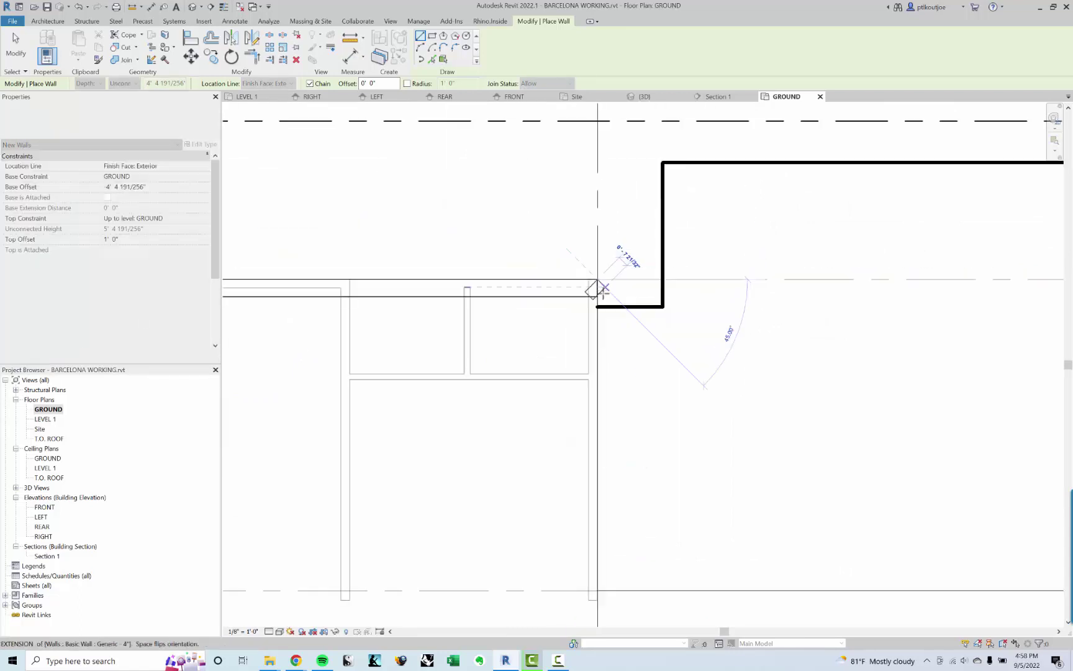
left_click(588, 467)
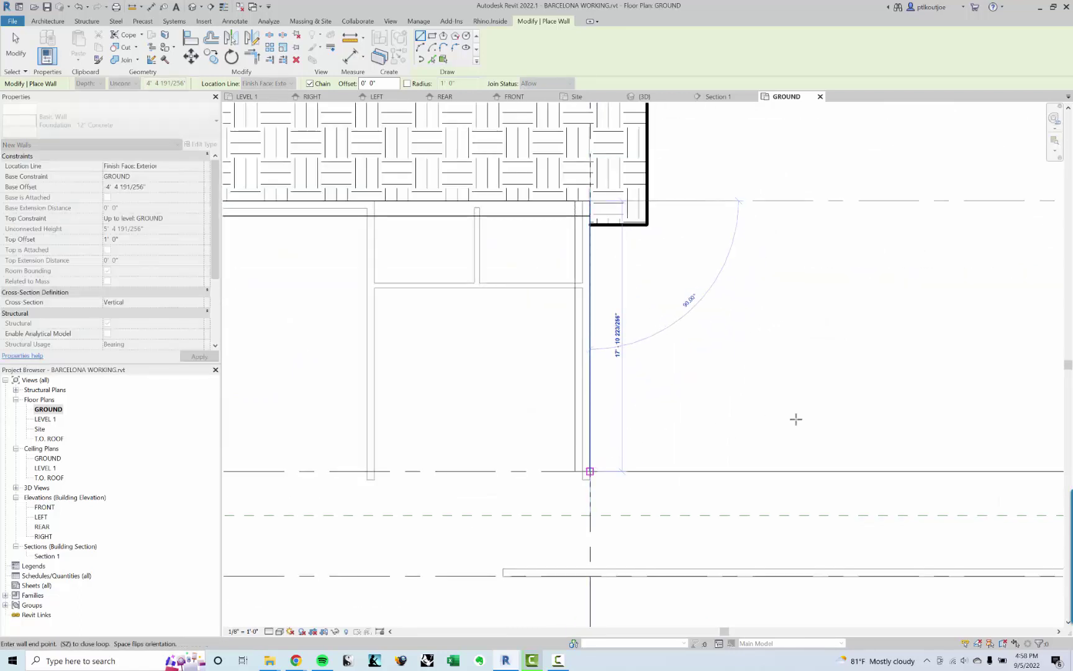
Continue the wall chain along grid D to the corner just past grid 4, then jog down to the parallel reference plane
middle_click_drag(795, 420, 565, 416)
scroll(430, 369, "up", 3)
middle_click_drag(821, 387, 426, 368)
middle_click_drag(804, 374, 470, 335)
scroll(470, 335, "down", 1)
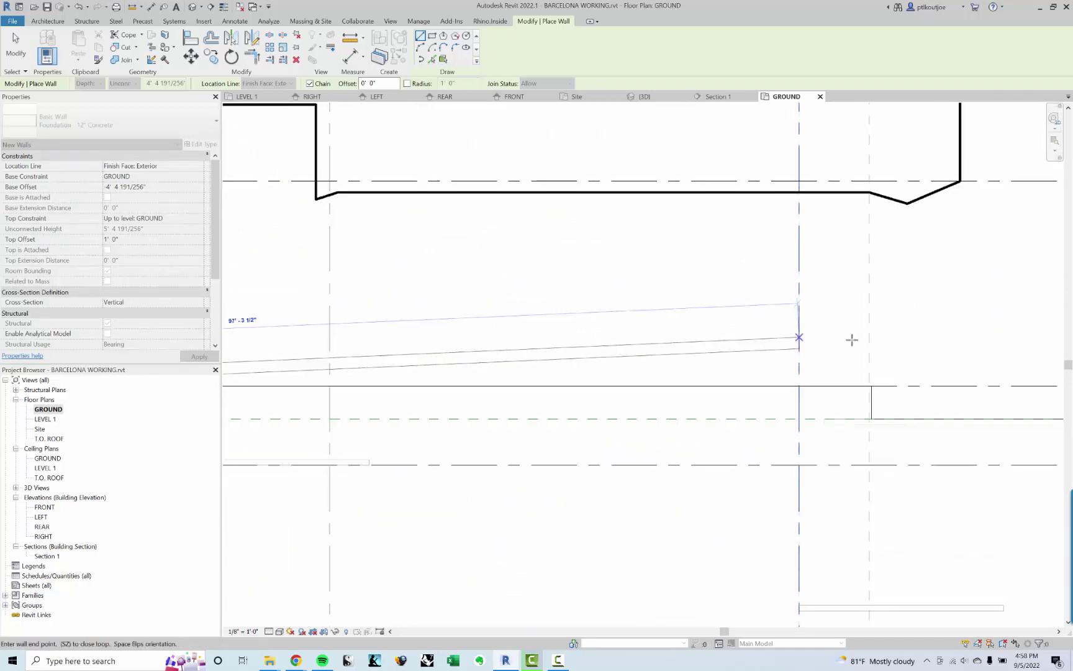
scroll(891, 349, "up", 1)
middle_click_drag(896, 352, 650, 317)
scroll(649, 317, "up", 1)
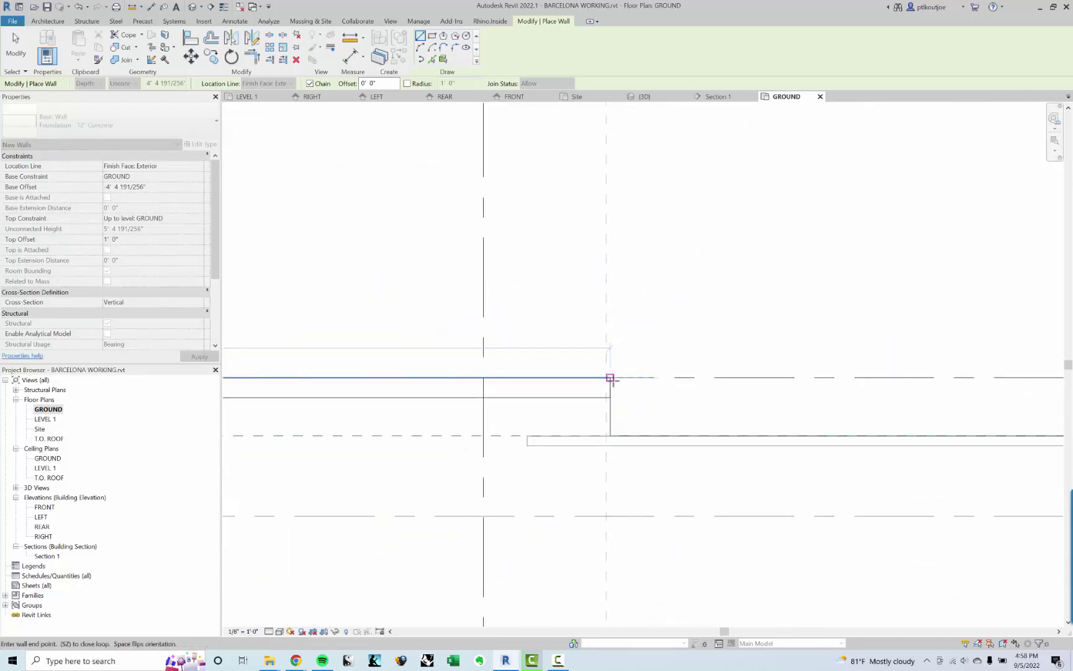
left_click(611, 377)
left_click(610, 436)
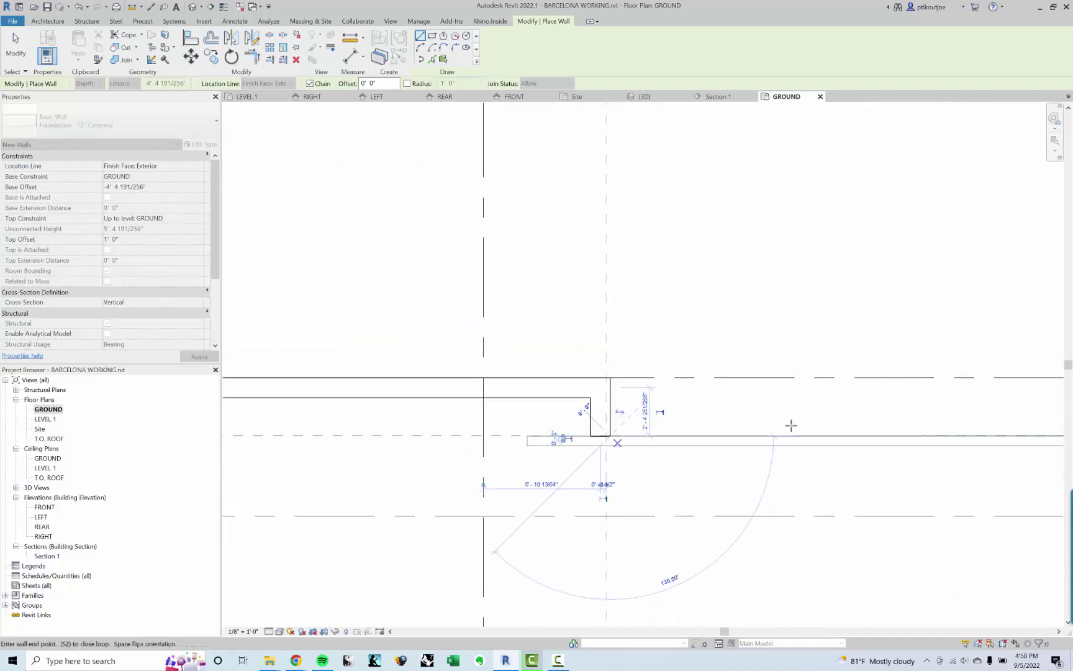
Continue the wall chain along the reference plane to grid 5, then down grid 5 to the projecting floor edge
middle_click_drag(874, 420, 614, 327)
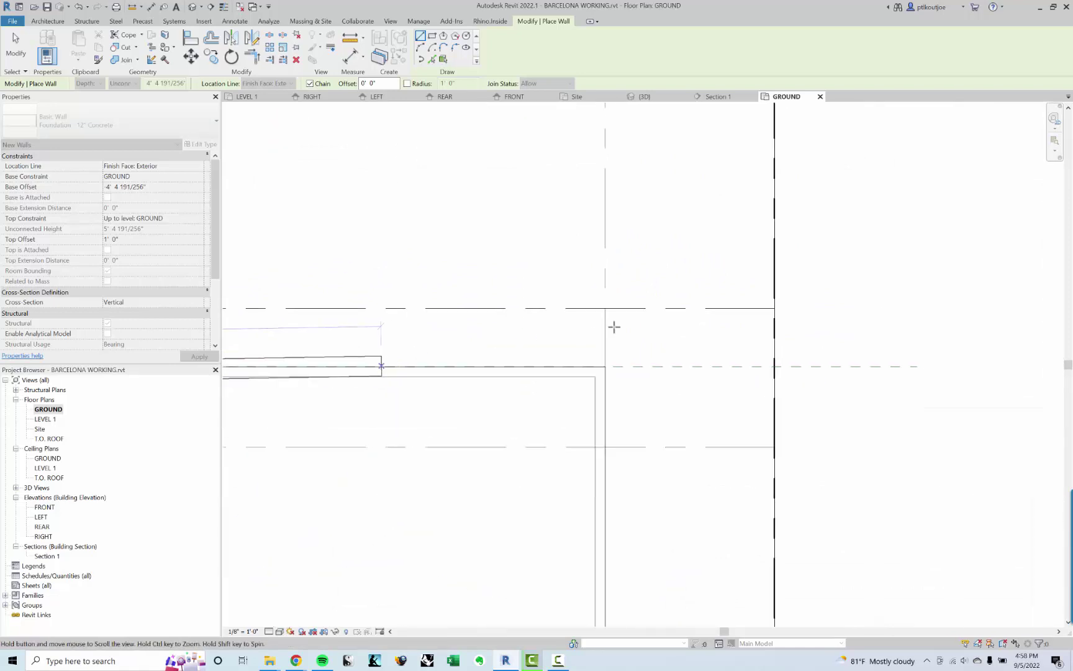
left_click(604, 366)
scroll(646, 397, "down", 1)
mouse_move(666, 403)
middle_mouse_down()
mouse_move(668, 300)
mouse_move(702, 266)
mouse_move(677, 388)
middle_mouse_up()
left_click(660, 411)
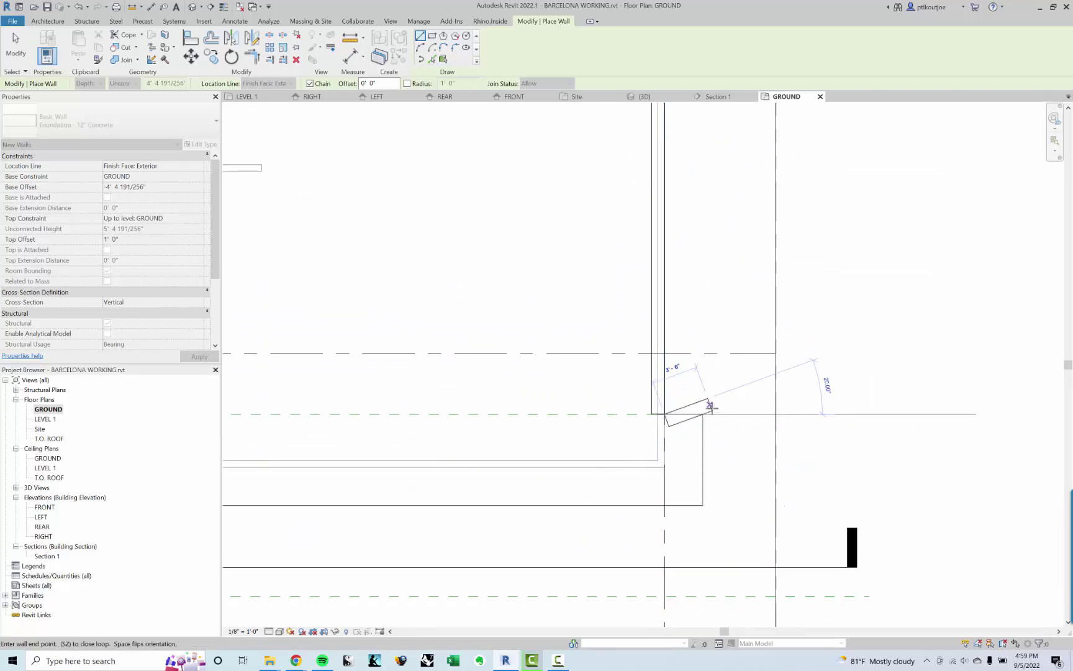
Wrap the wall chain around the floor's projection beyond grid 5, then run it about 55' 8" along the floor edge to the corner past grid 4
left_click(703, 413)
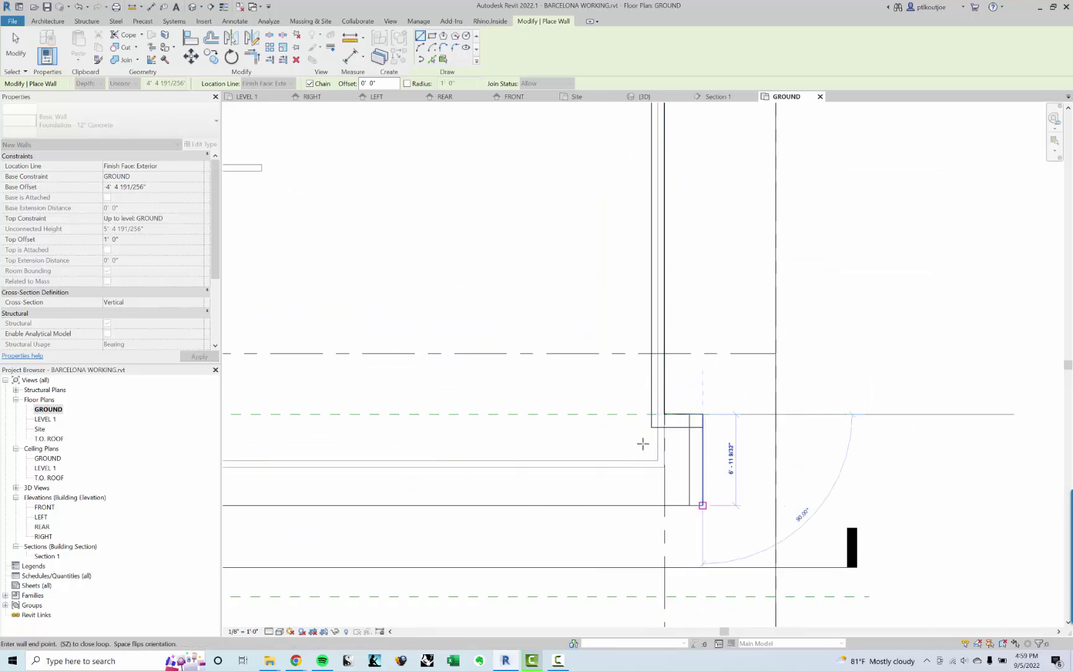
left_click(702, 505)
scroll(642, 444, "down", 1)
middle_click_drag(520, 388, 886, 348)
scroll(886, 349, "down", 1)
scroll(557, 426, "up", 2)
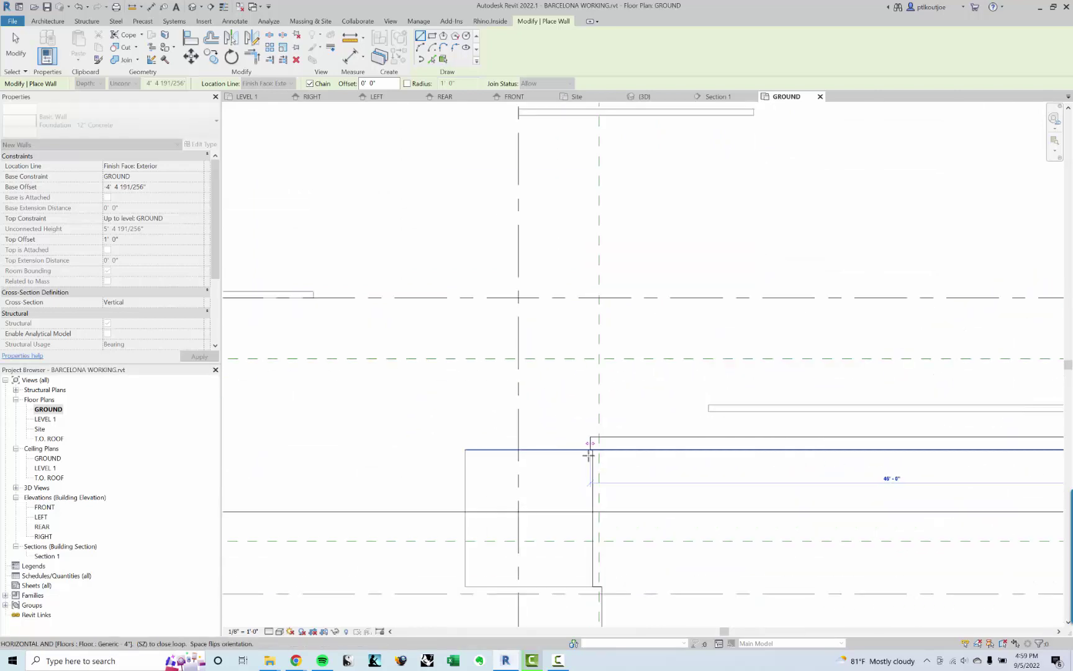
scroll(598, 447, "up", 2)
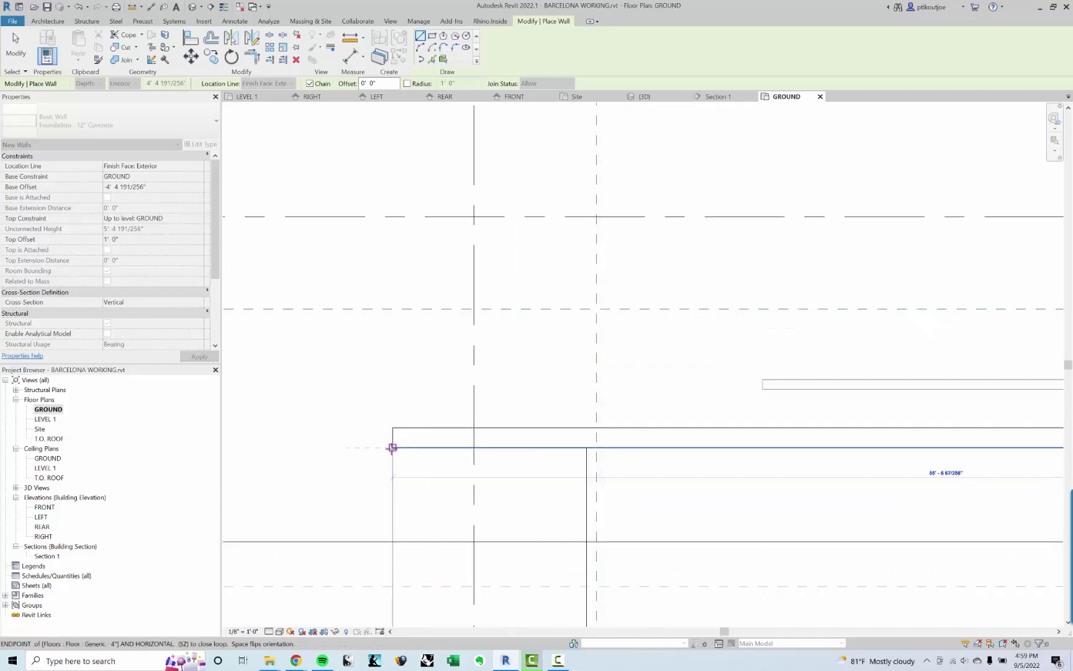
scroll(400, 442, "up", 2)
left_click(376, 445)
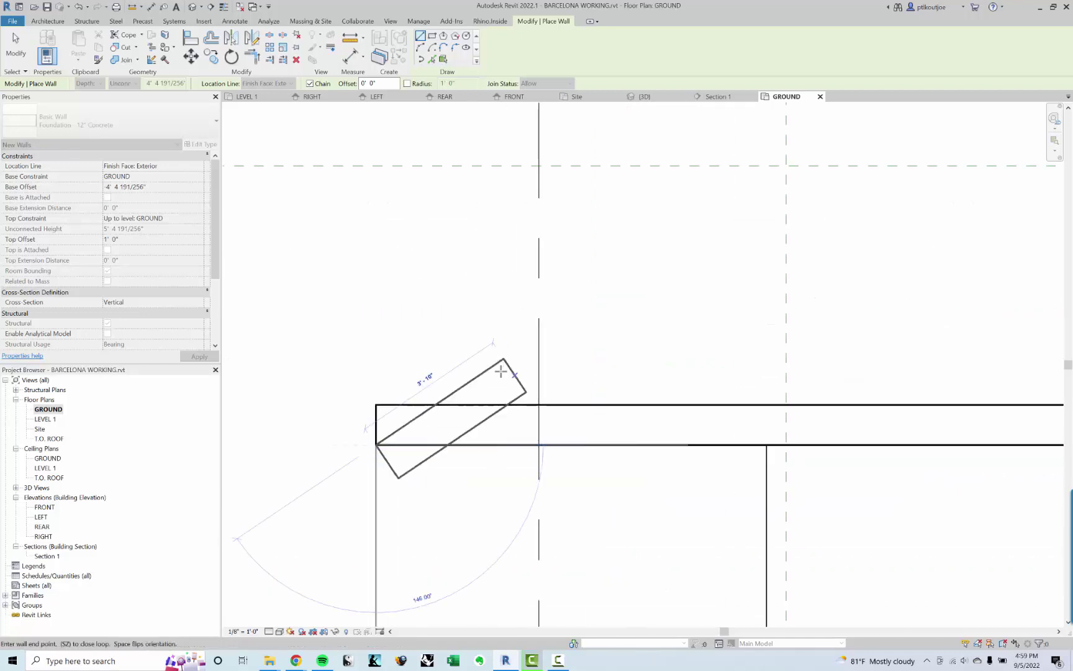
Continue the wall chain about 10' 5" down the floor edge and about 10' 5" across to the floor's jog corner
scroll(506, 254, "down", 1)
middle_click_drag(524, 437, 536, 283)
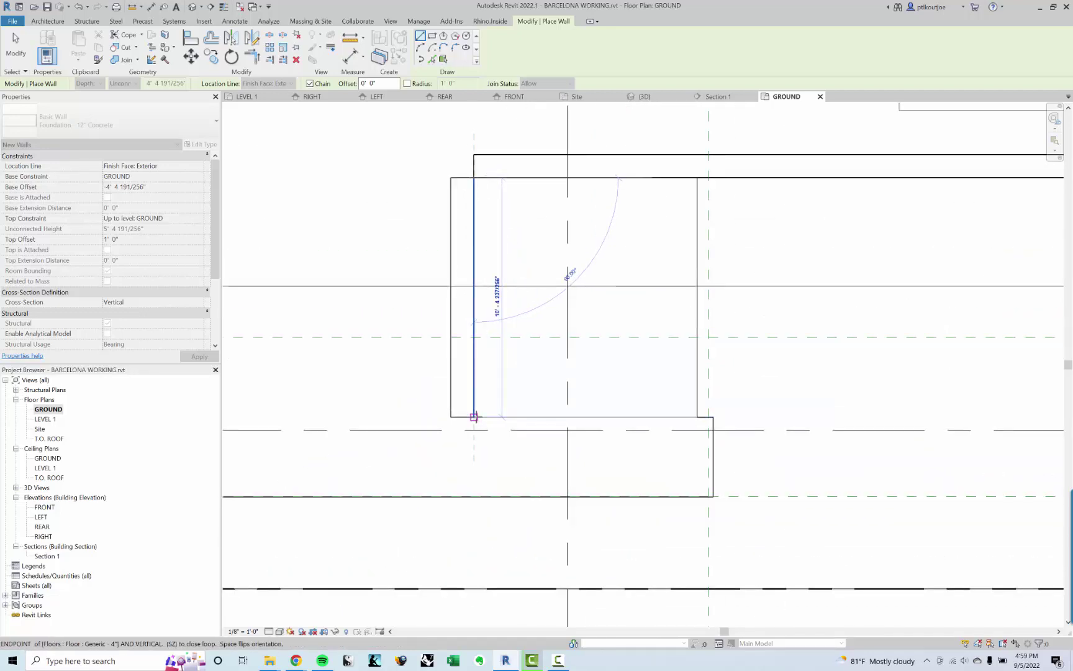
left_click(474, 417)
scroll(743, 415, "up", 2)
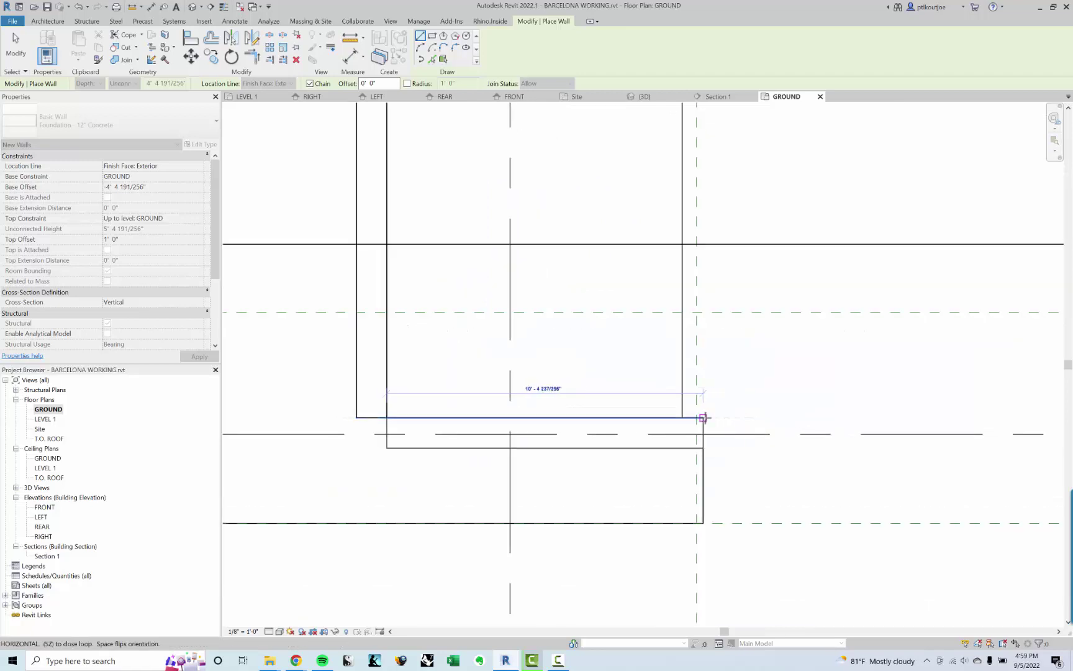
left_click(702, 417)
scroll(683, 490, "down", 2)
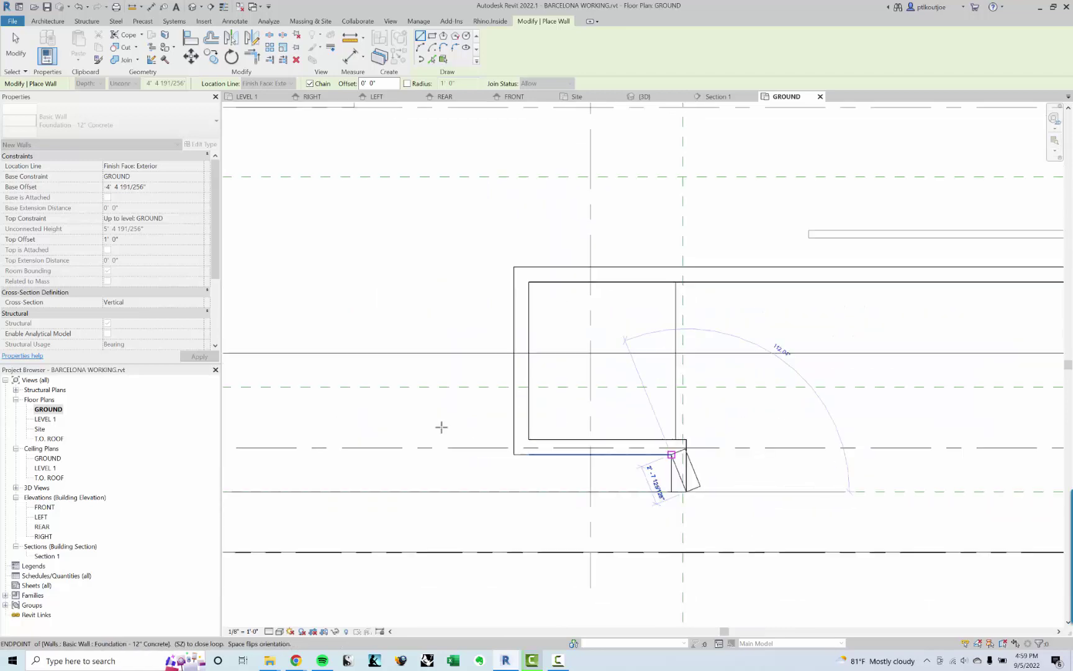
Jog the wall chain to the outer floor edge beyond grid A, run it around the corner outside grid 1, and return to grid 1
scroll(422, 425, "down", 1)
middle_click_drag(410, 422, 869, 340)
middle_click_drag(517, 359, 818, 310)
scroll(608, 302, "down", 3)
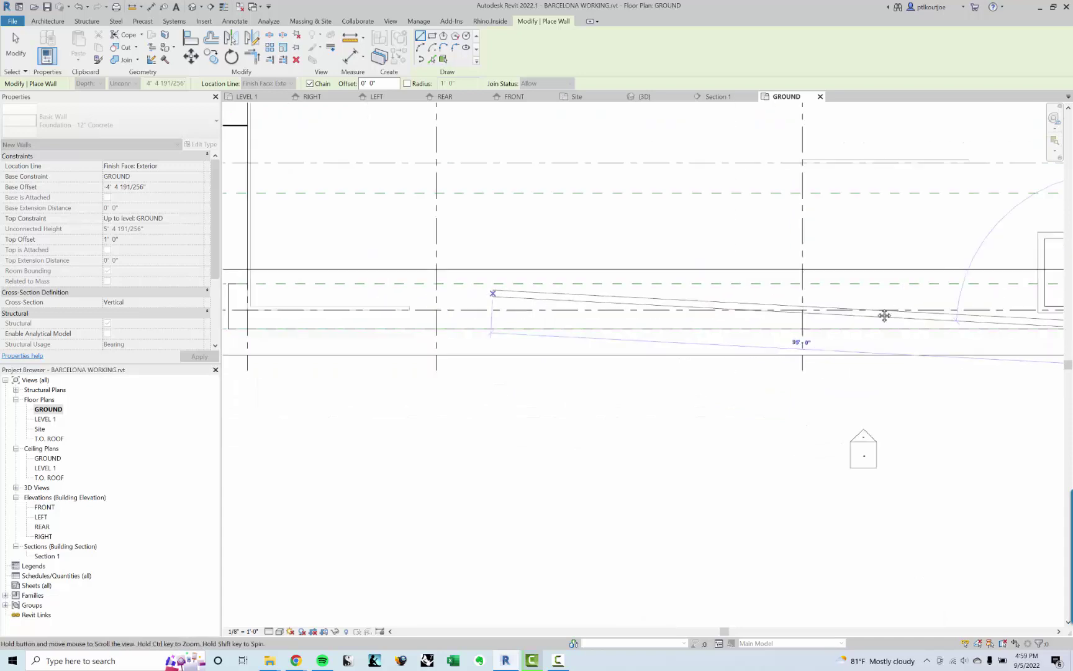
scroll(618, 349, "up", 5)
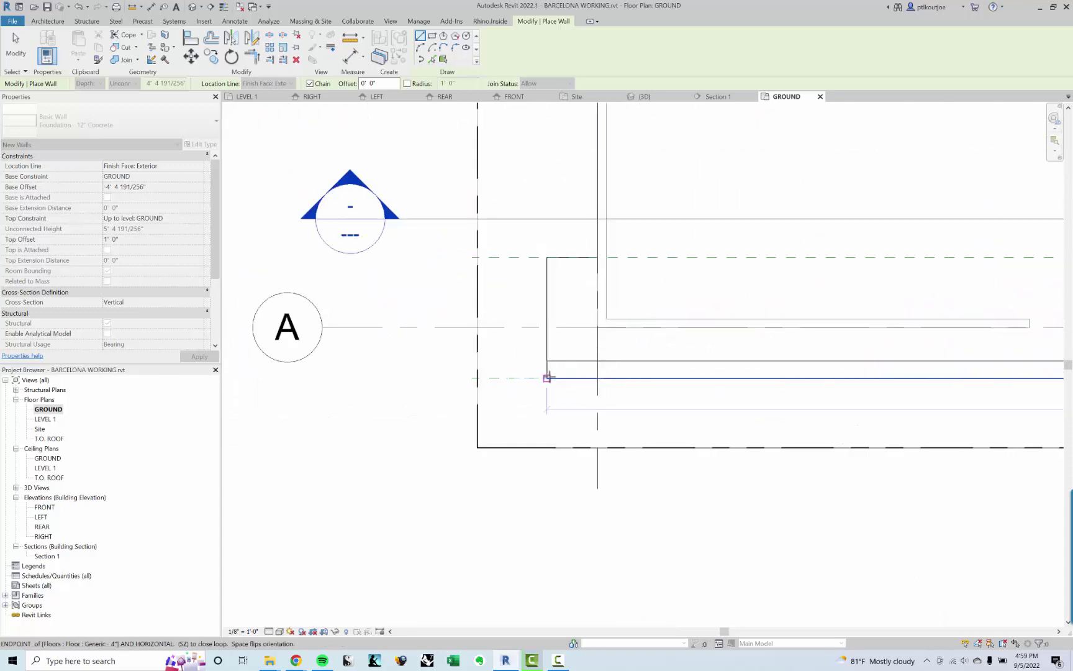
left_click(555, 257)
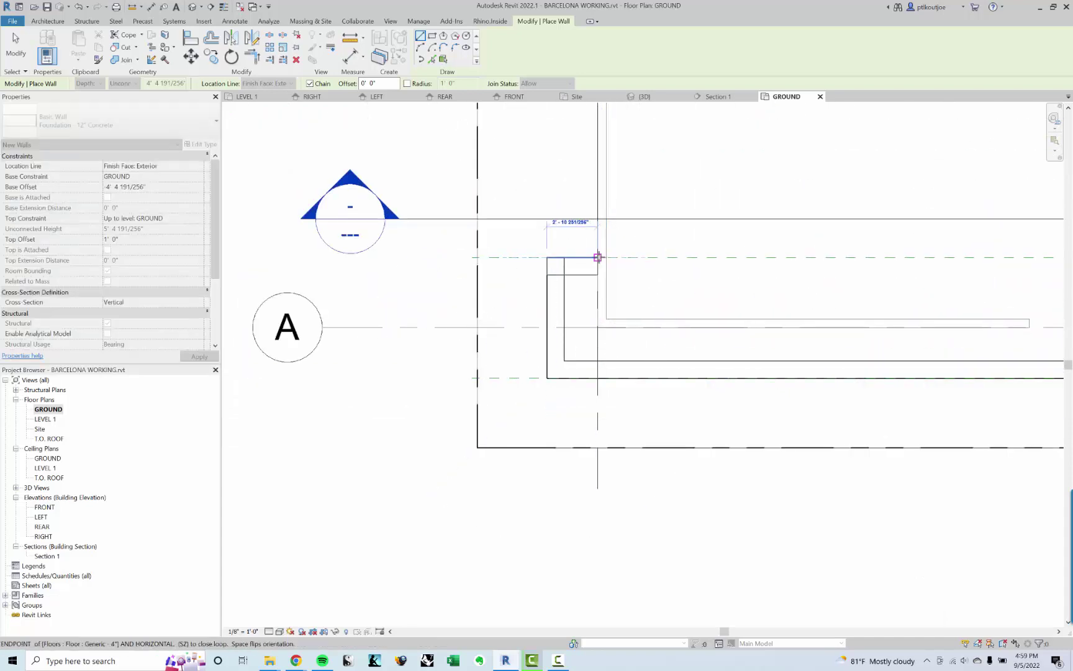
left_click(598, 258)
Close the foundation wall chain along grid 1 at its starting corner on grid E, and end wall placement
scroll(608, 259, "down", 2)
middle_click_drag(659, 149, 616, 438)
middle_click_drag(626, 194, 596, 330)
scroll(596, 331, "up", 2)
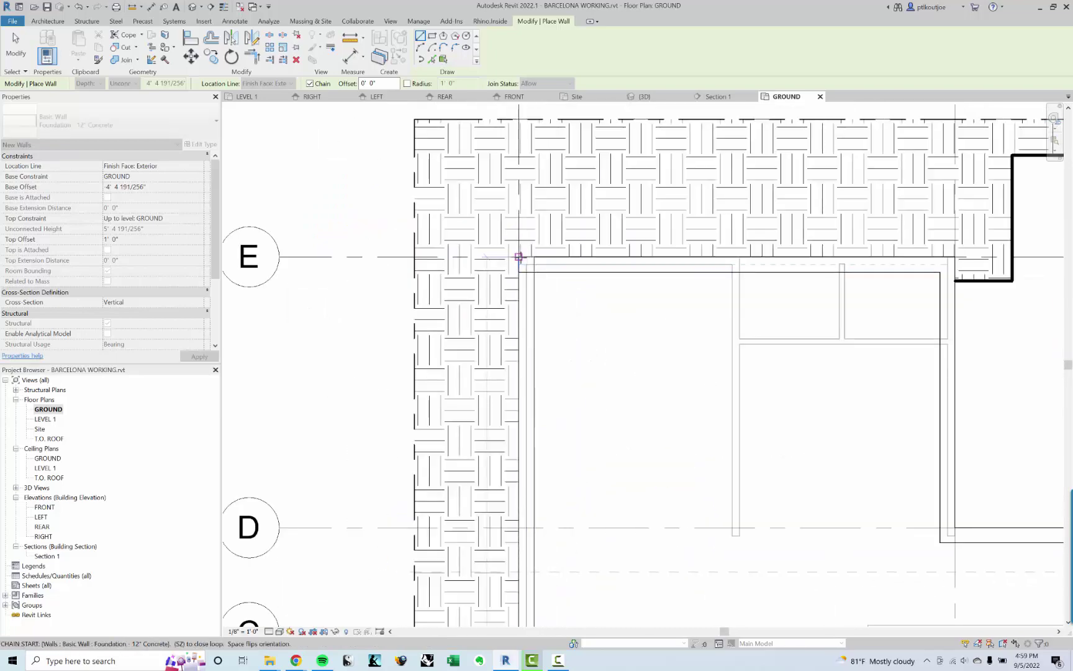
key("Escape")
scroll(604, 326, "down", 2)
middle_click_drag(602, 352, 493, 295)
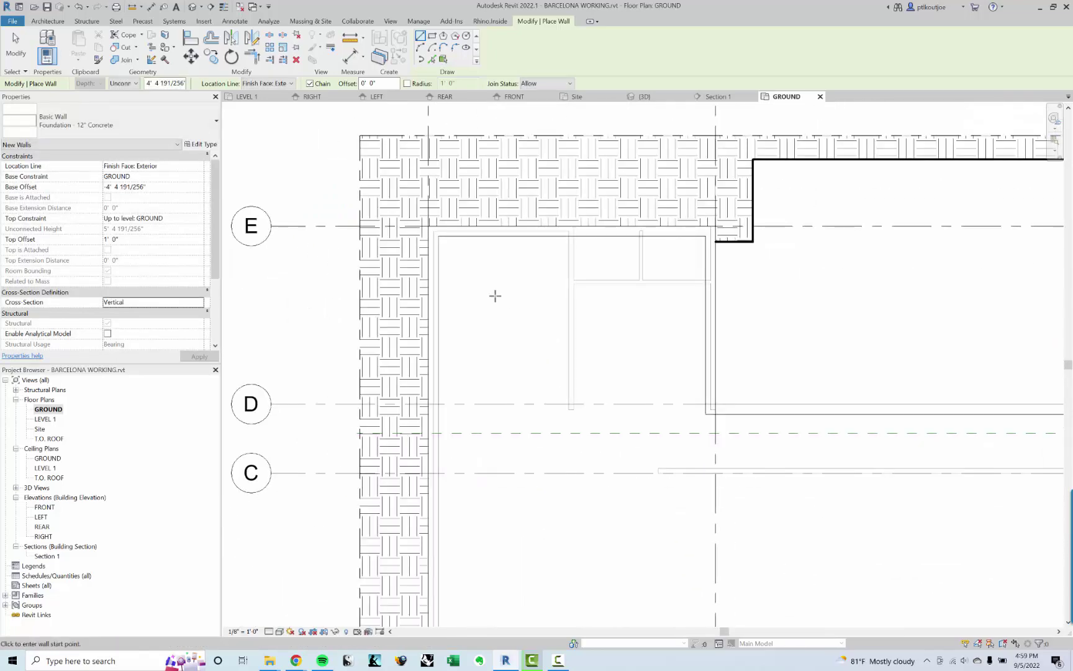
scroll(494, 294, "down", 1)
key("Escape")
scroll(486, 322, "down", 2)
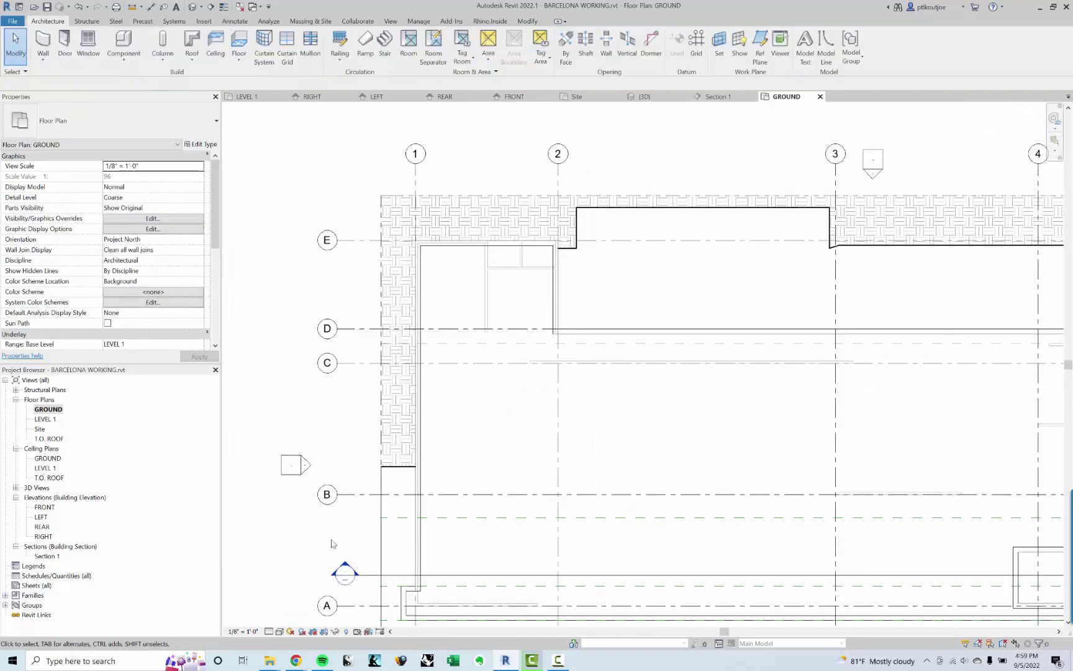
Open Section 1 and examine how the foundation walls sit relative to the LEVEL 1 floor and the ground
double_click(343, 568)
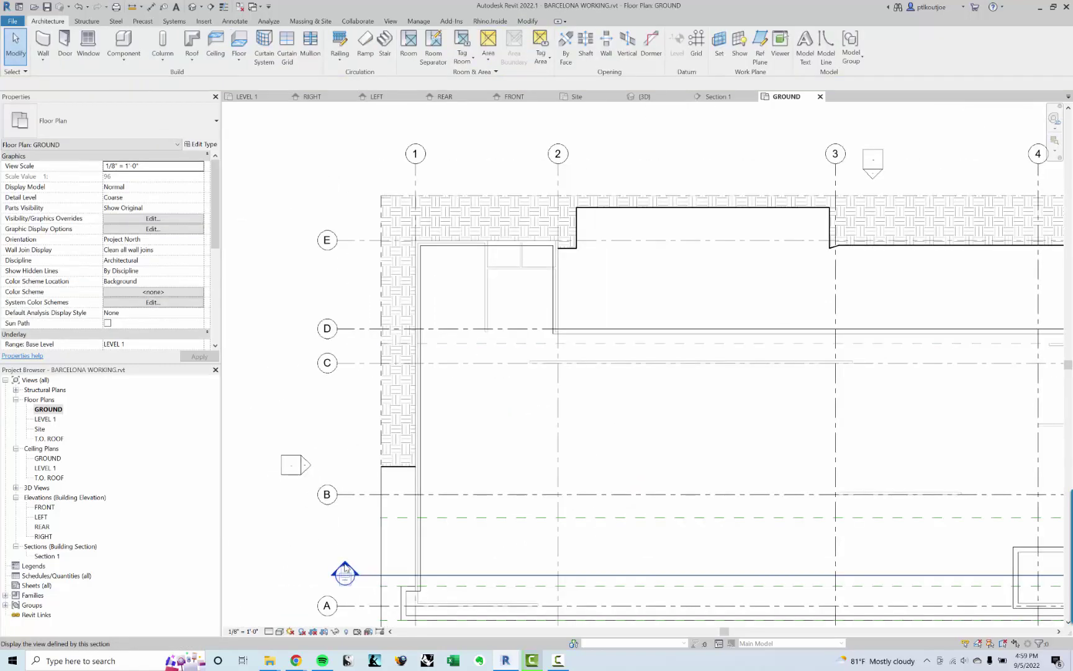
scroll(338, 384, "up", 3)
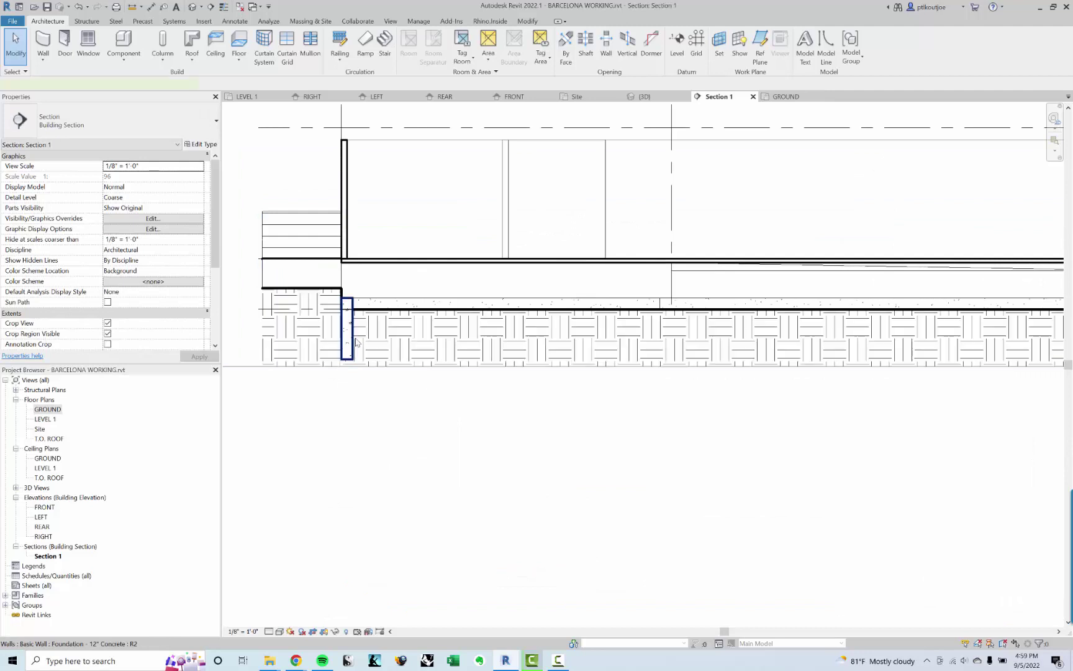
left_click(348, 347)
scroll(901, 371, "down", 2)
scroll(902, 371, "down", 1)
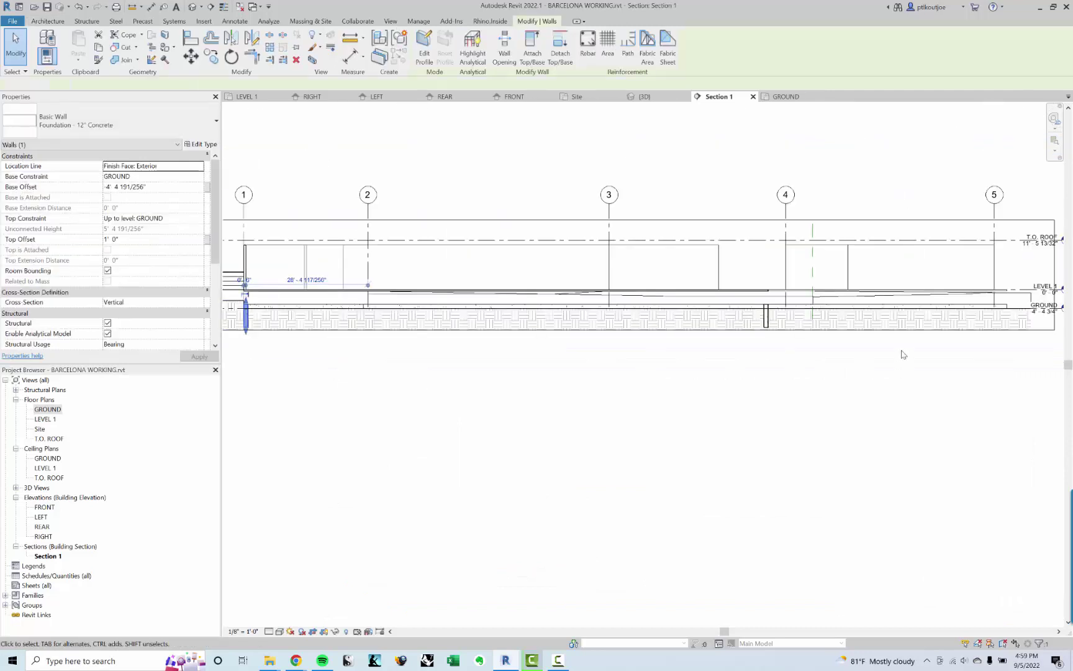
left_click(903, 357)
middle_click_drag(903, 357, 1056, 385)
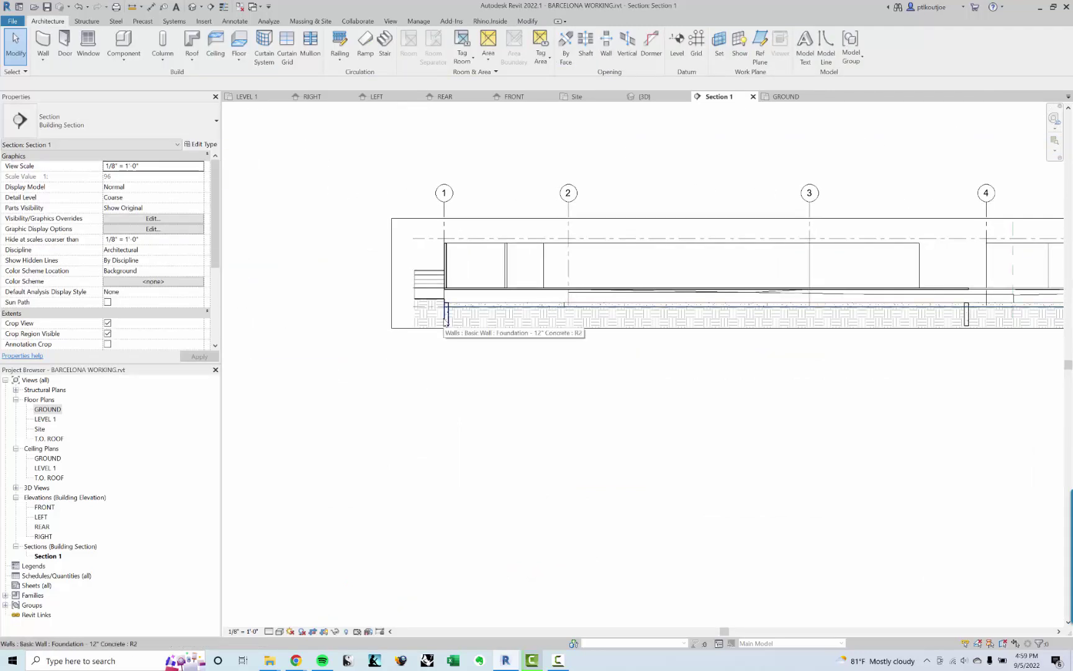
In the 3D view, select the whole chain of foundation walls and attach their tops to the LEVEL 1 floor
left_click(193, 7)
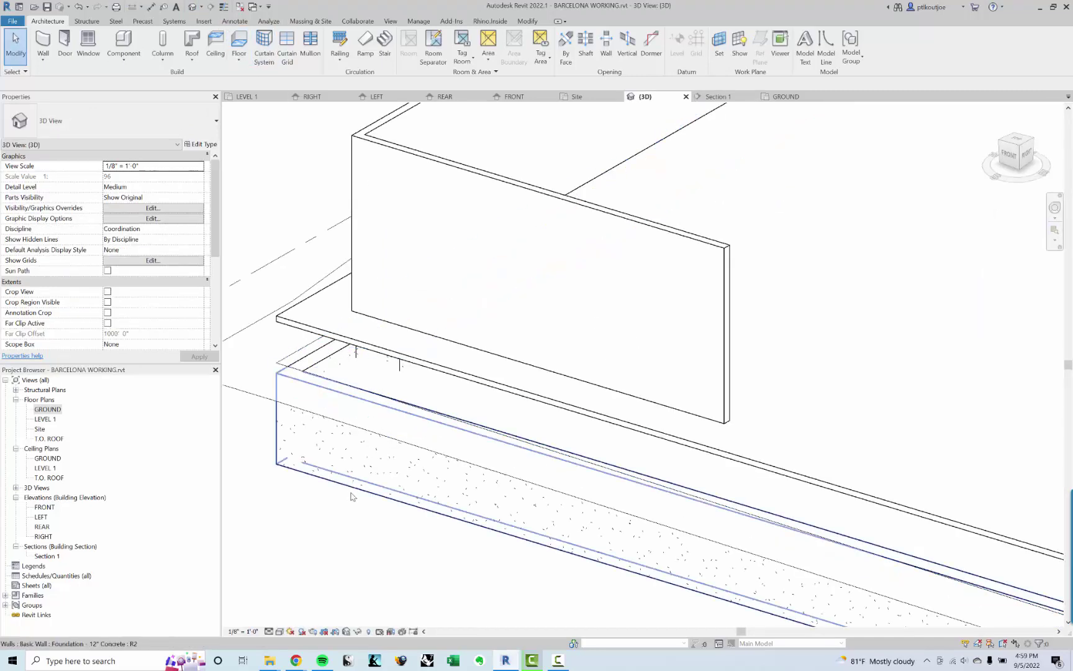
key("Tab")
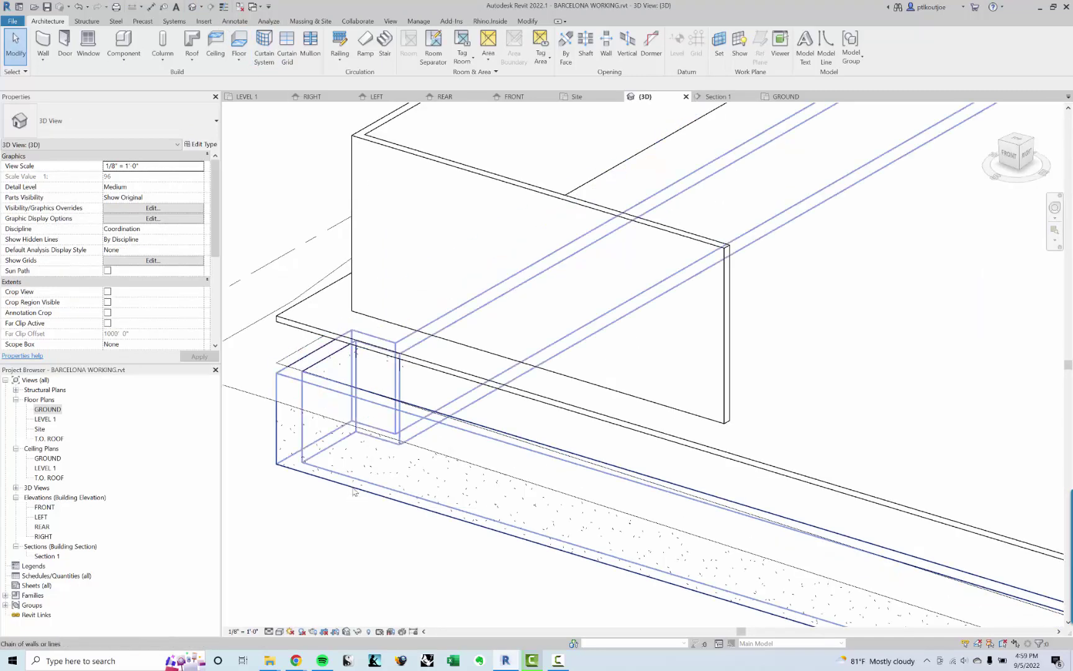
left_click(355, 491)
left_click_drag(355, 491, 416, 382)
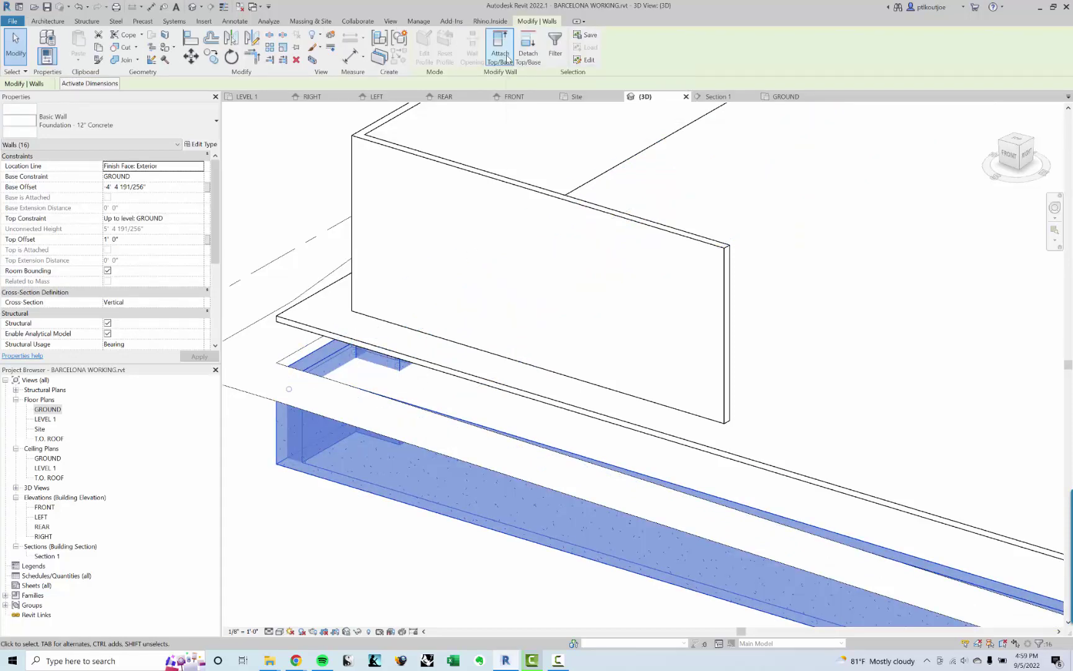
left_click(506, 55)
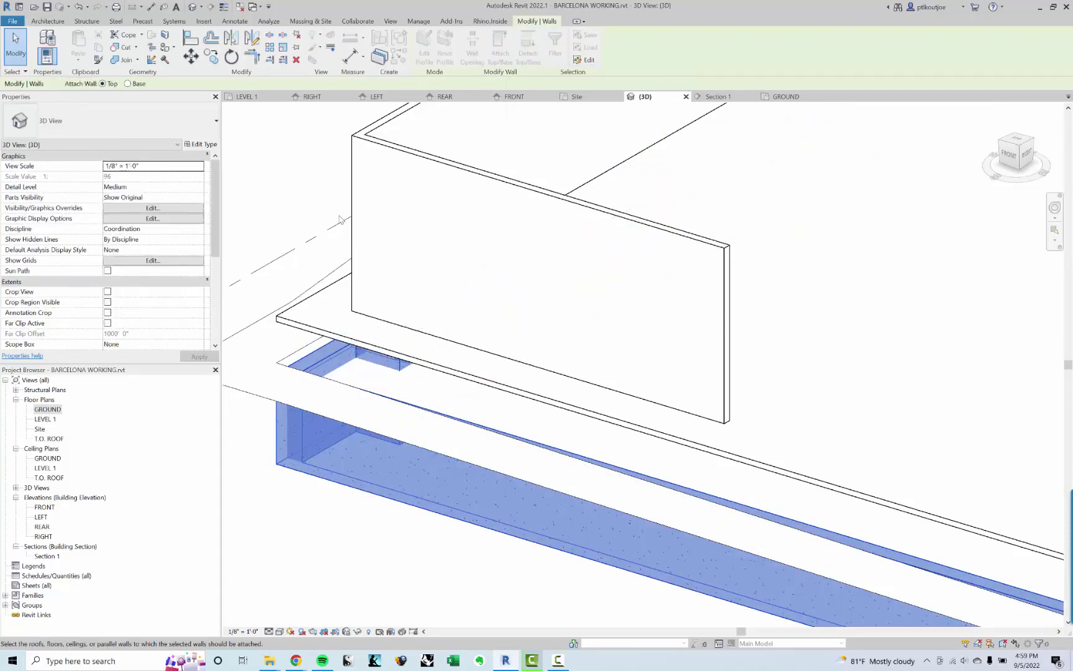
left_click(307, 331)
key("Escape")
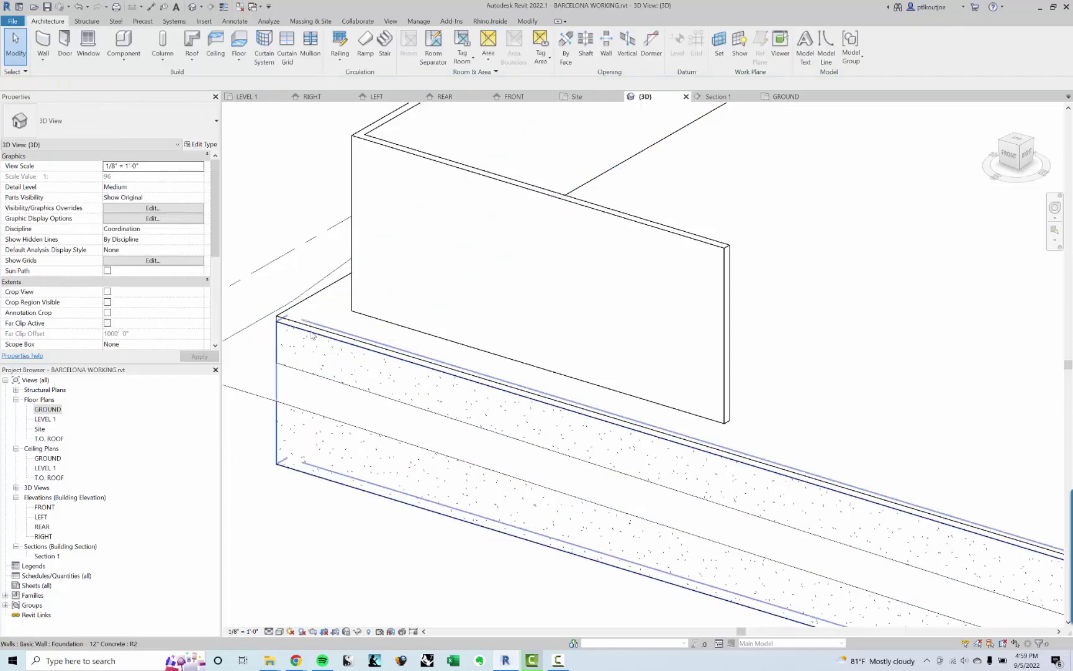
scroll(312, 336, "up", 4)
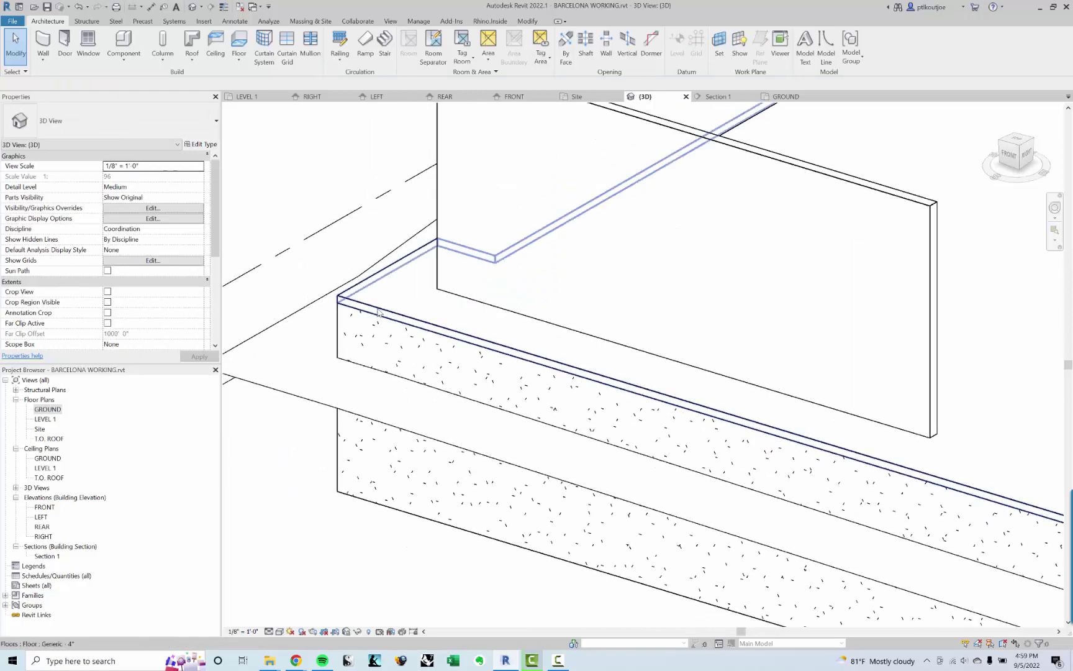
left_click(378, 310)
scroll(377, 306, "down", 1)
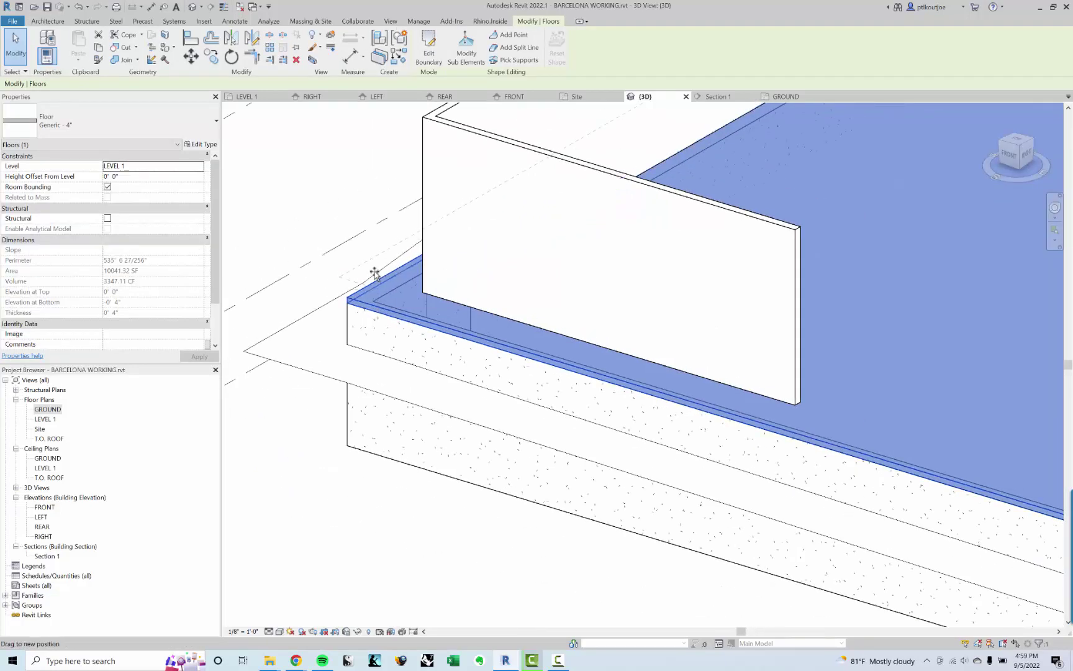
key("Delete")
key("Return")
scroll(372, 292, "down", 2)
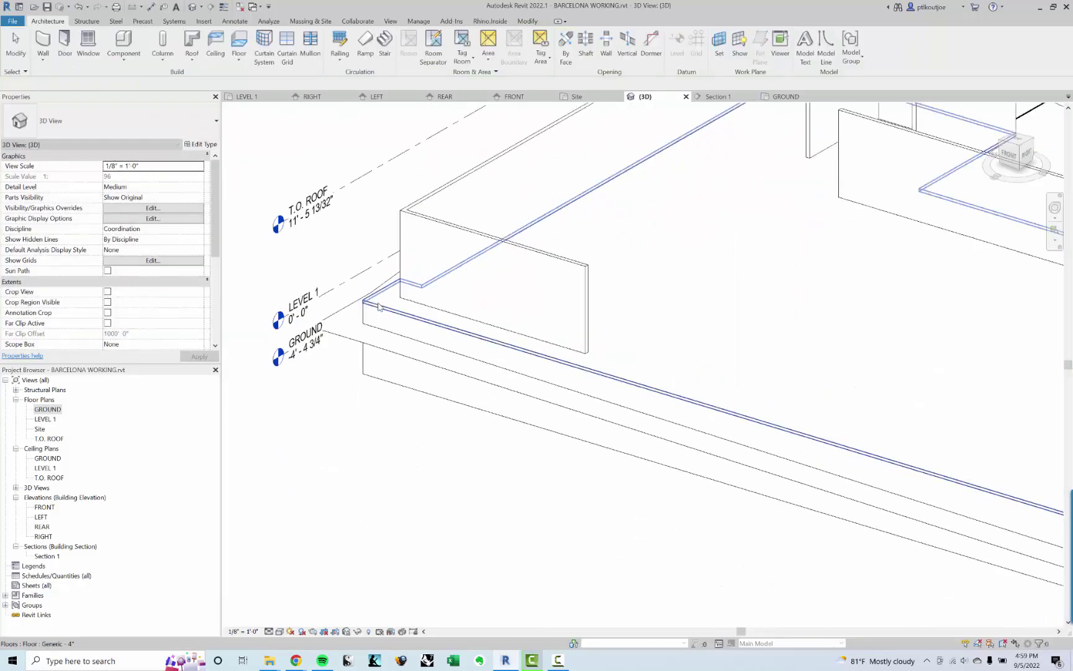
key("ctrl+z")
Raise LEVEL 1 to 3' 7 1/4" to check the foundation walls' attachment to the floor, and undo the level move
scroll(351, 280, "up", 3)
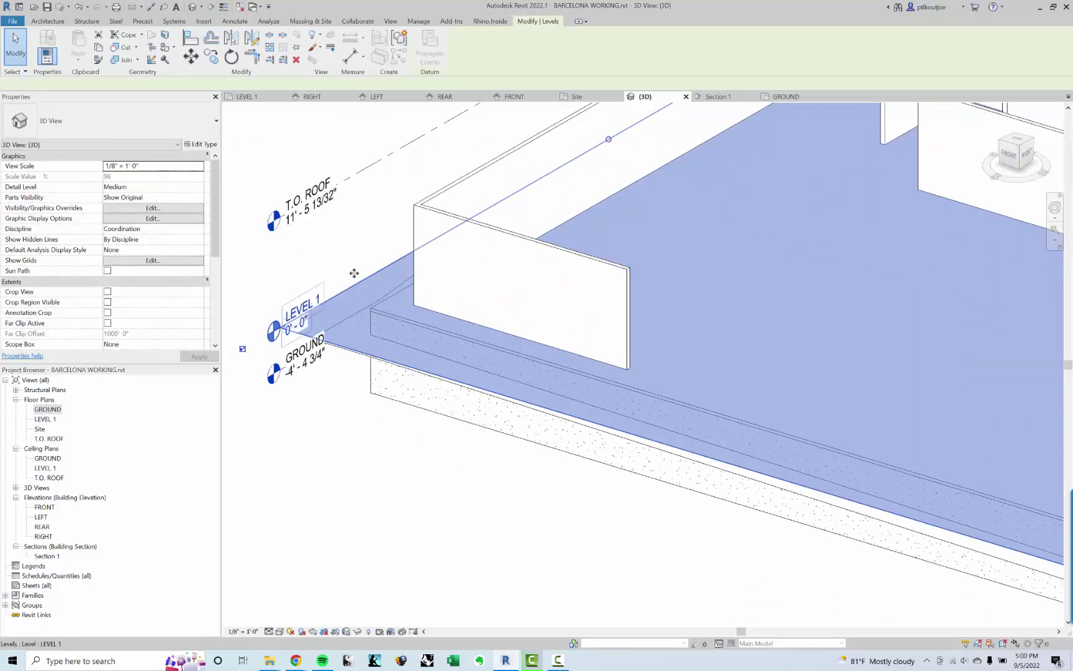
left_click_drag(354, 264, 357, 232)
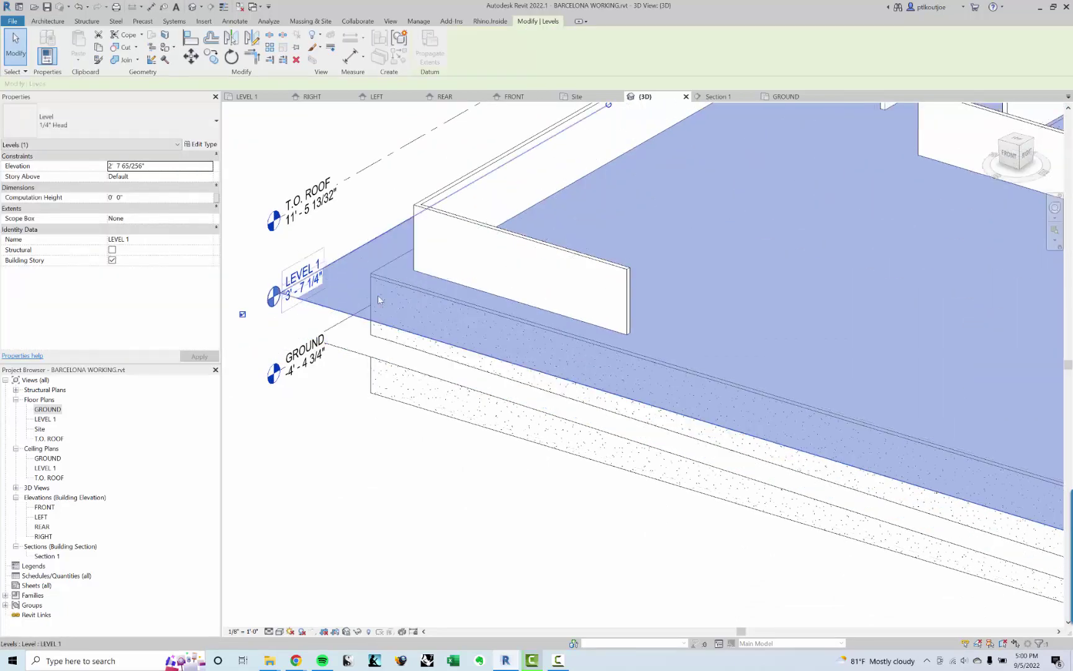
key("Escape")
left_click(379, 313)
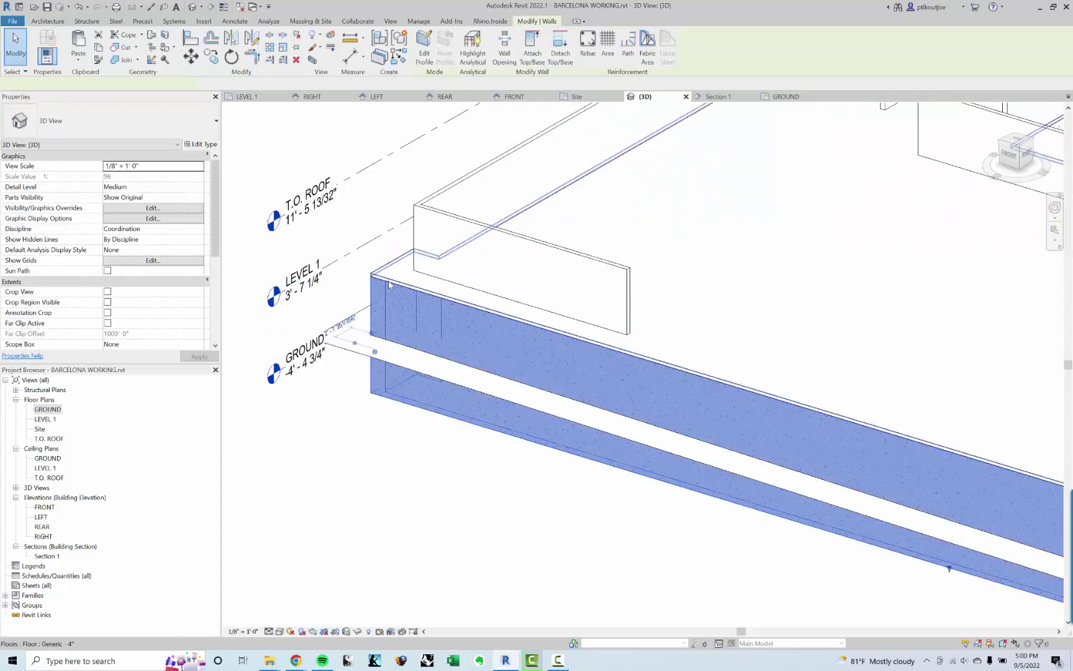
left_click(382, 454)
key("ctrl+z")
scroll(375, 316, "up", 2)
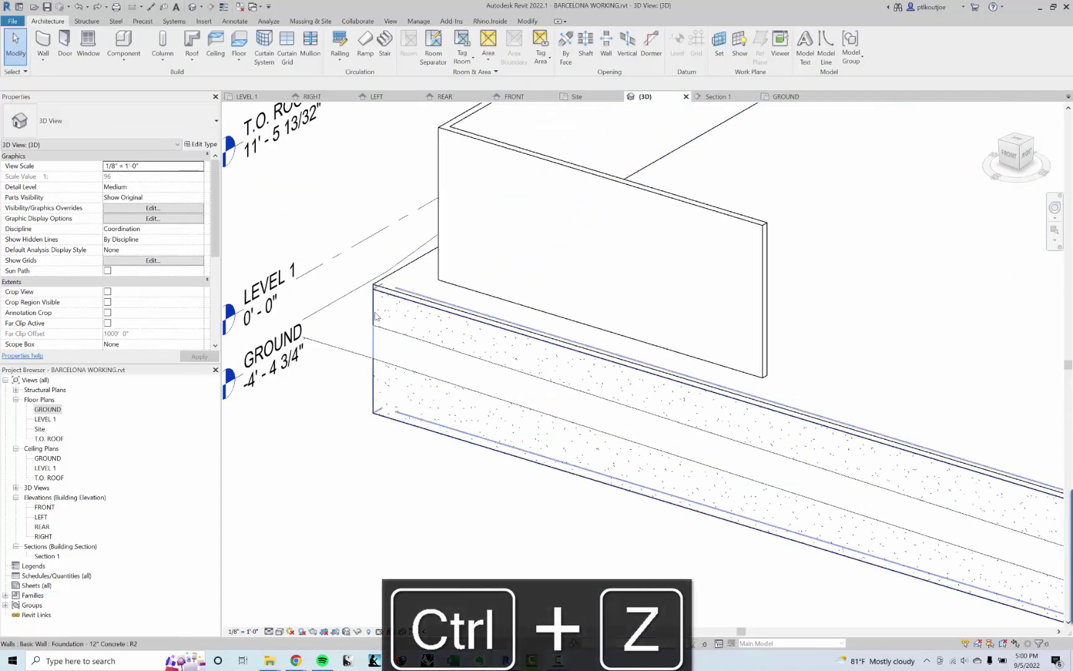
Select the entire chain of foundation walls and set their base offset from GROUND to 0' 0"
left_click(375, 315)
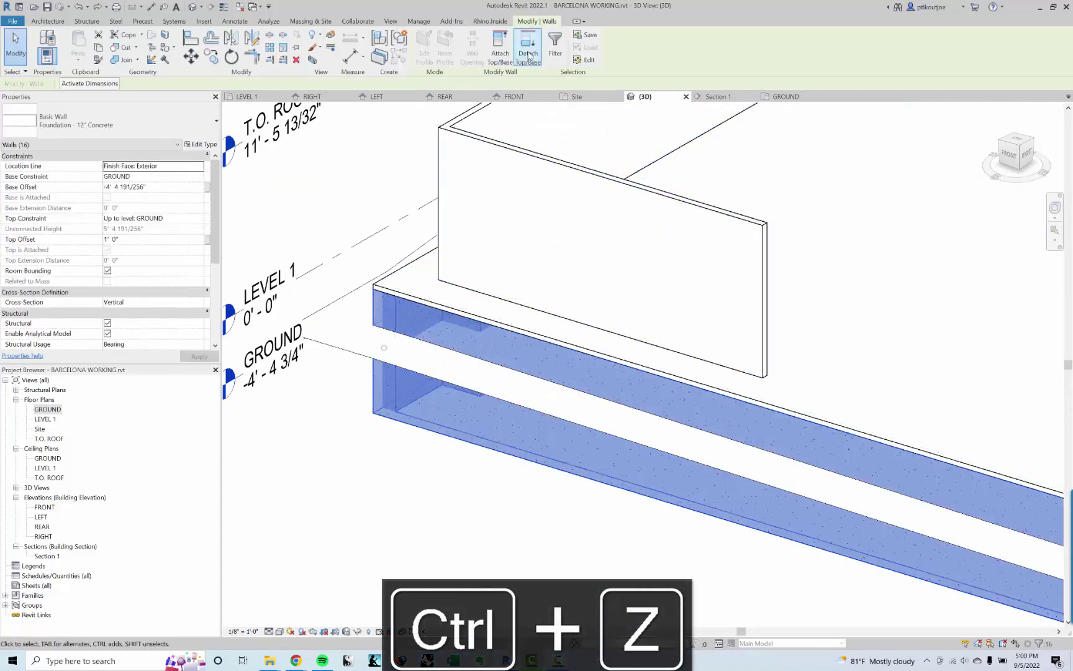
left_click(348, 335)
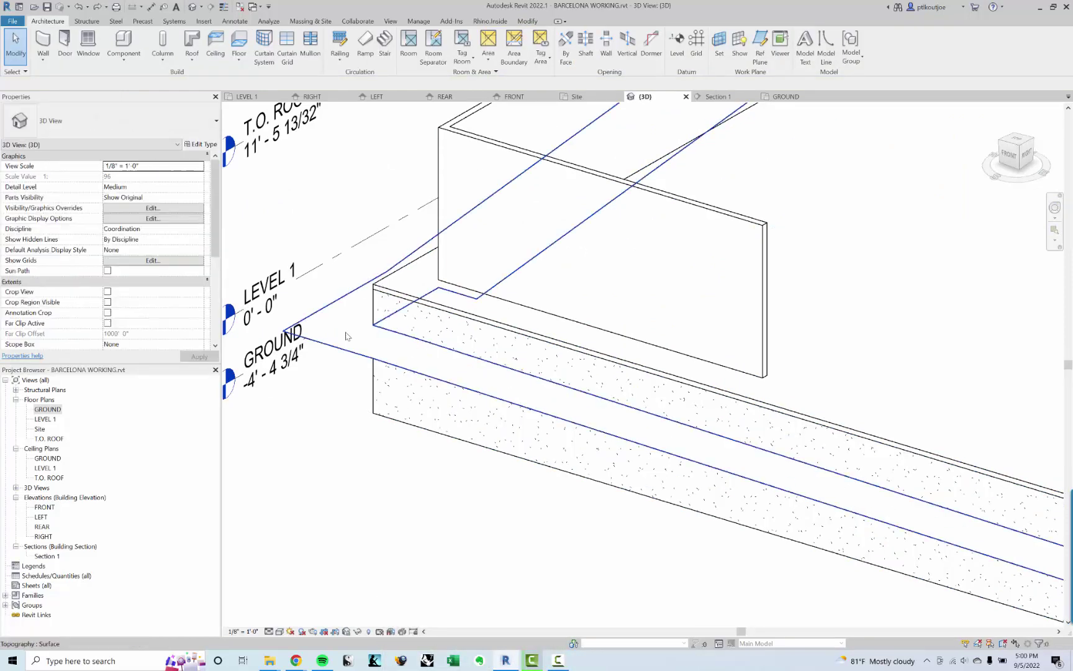
left_click(402, 427)
key("Escape")
key("Tab")
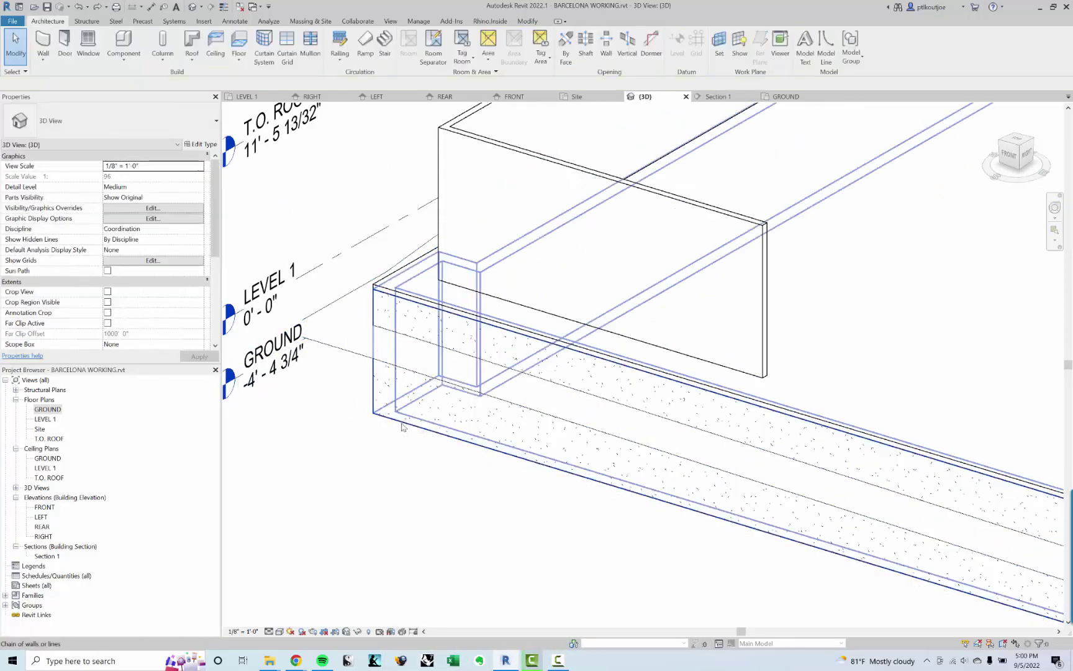
left_click(401, 427)
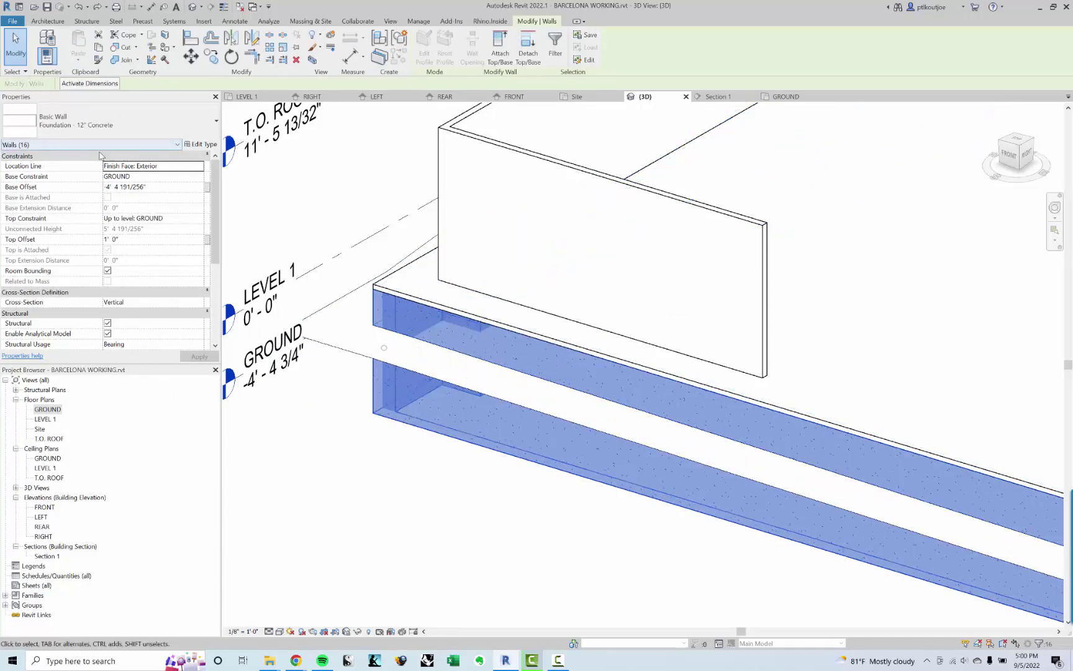
left_click(160, 187)
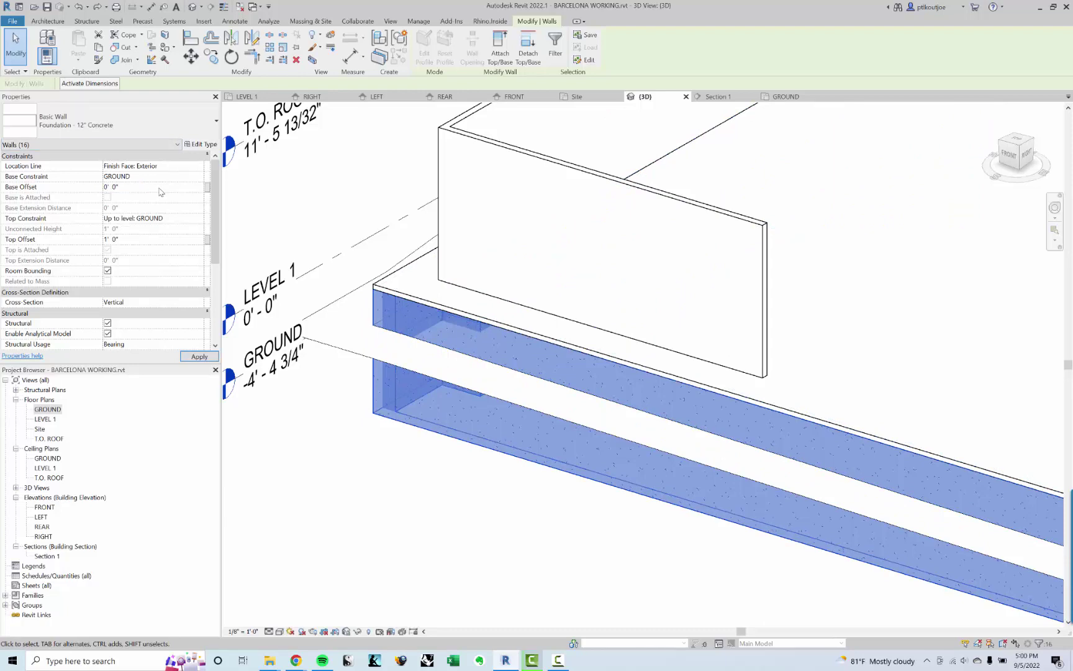
left_click(525, 559)
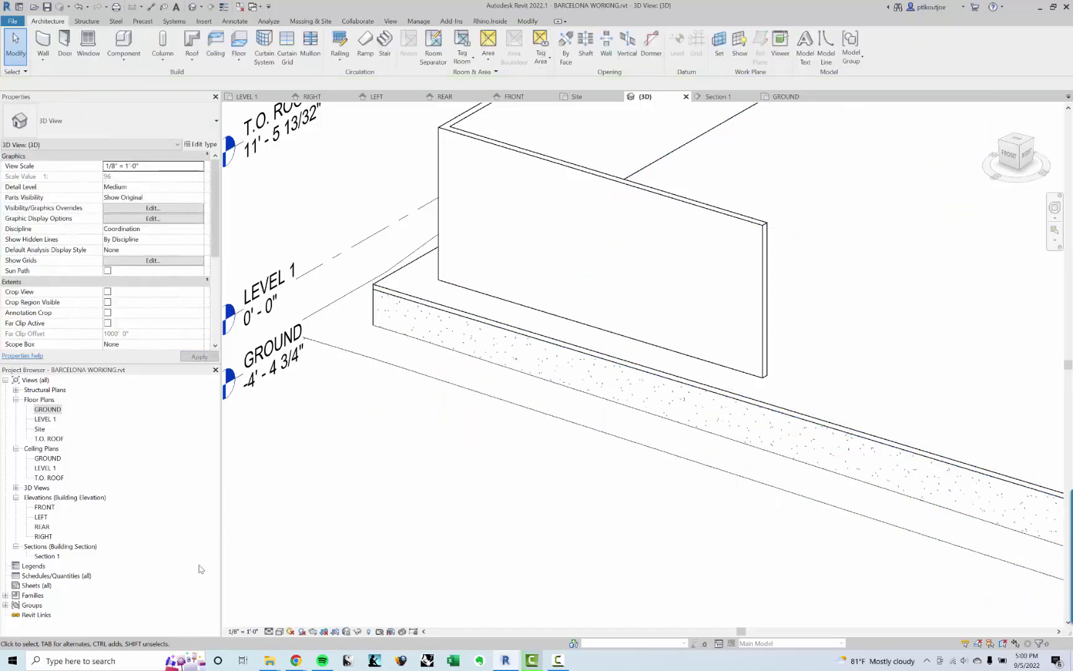
Open Section 1 and inspect the foundation walls between the ground pad and the LEVEL 1 floor from grid 1 to grid 5
scroll(348, 412, "down", 3)
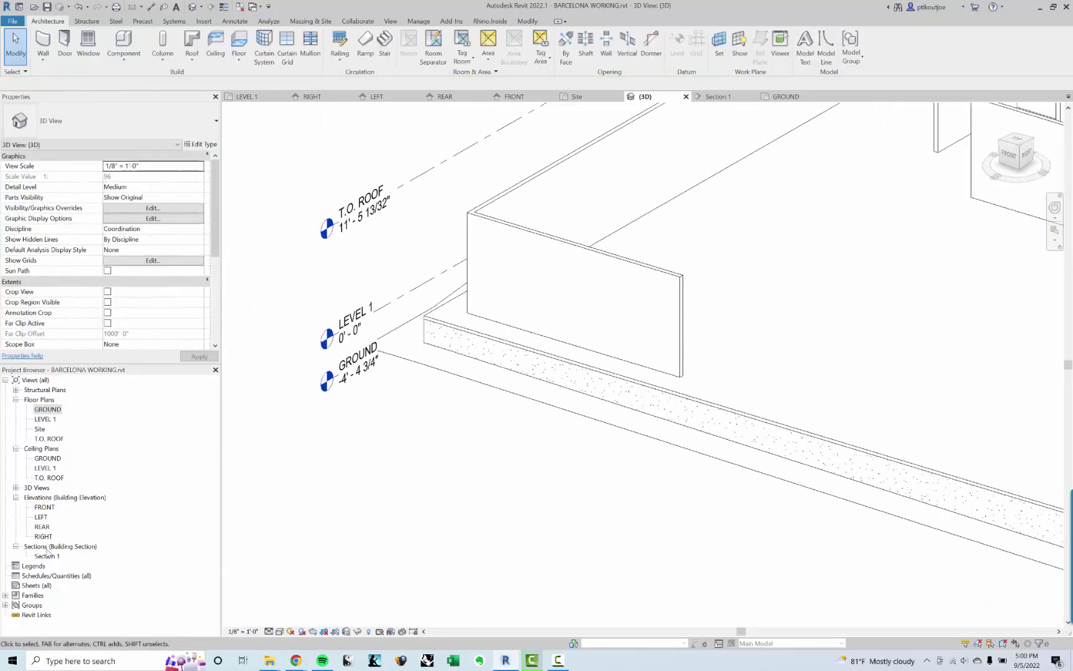
double_click(48, 555)
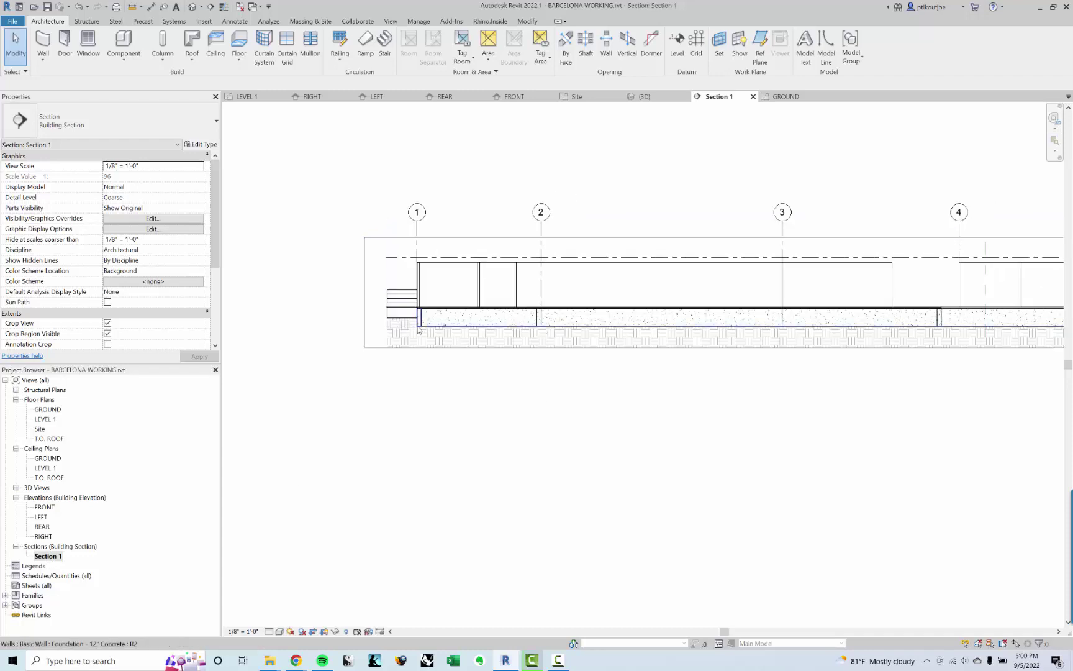
scroll(417, 330, "up", 2)
scroll(784, 338, "right", 3, "shift")
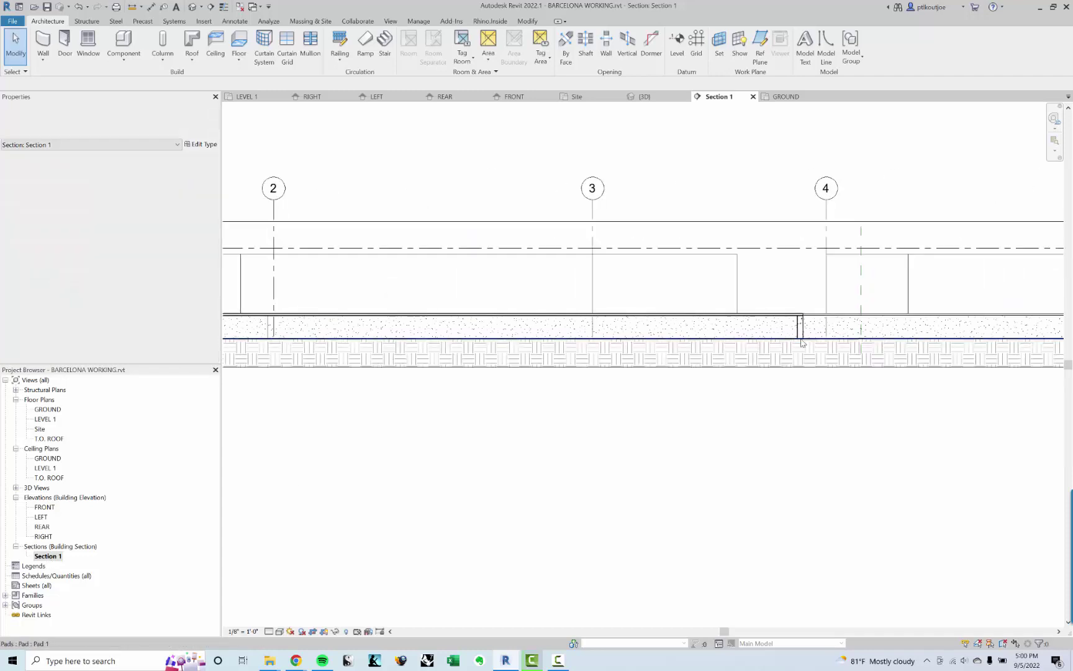
scroll(807, 341, "up", 2)
middle_click_drag(812, 347, 519, 388)
scroll(664, 390, "right", 1, "shift")
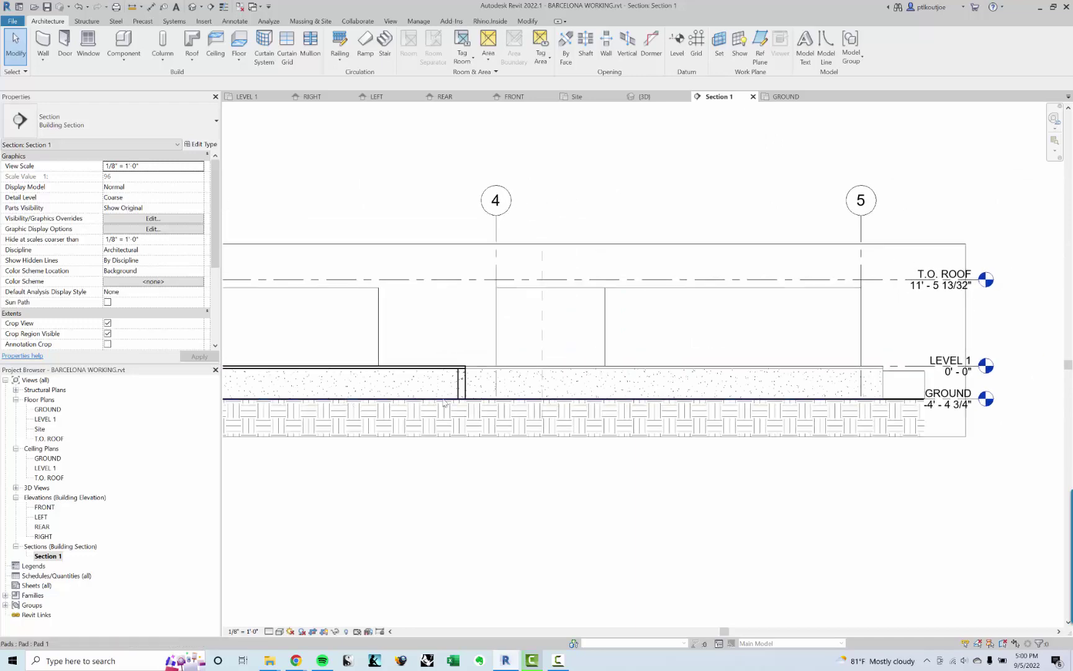
Switch to the 3D view and examine the foundation walls and pavilion walls along the whole front of the model
scroll(664, 390, "left", 2, "shift")
key("ctrl+Tab")
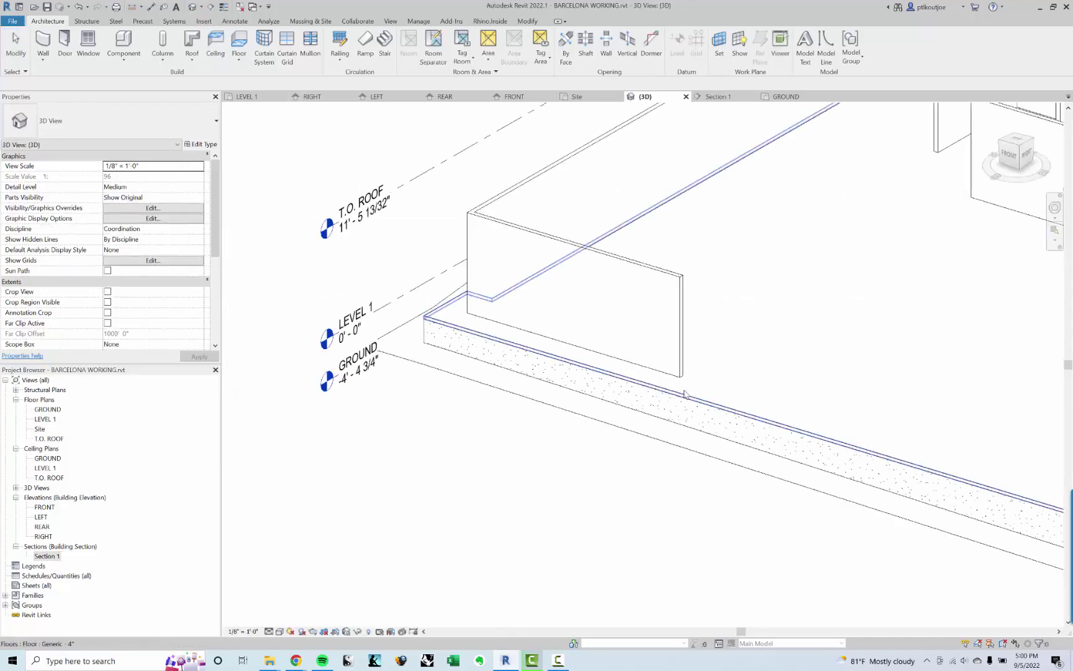
scroll(607, 335, "down", 4)
scroll(905, 470, "up", 1)
middle_click_drag(905, 470, 751, 395, "shift")
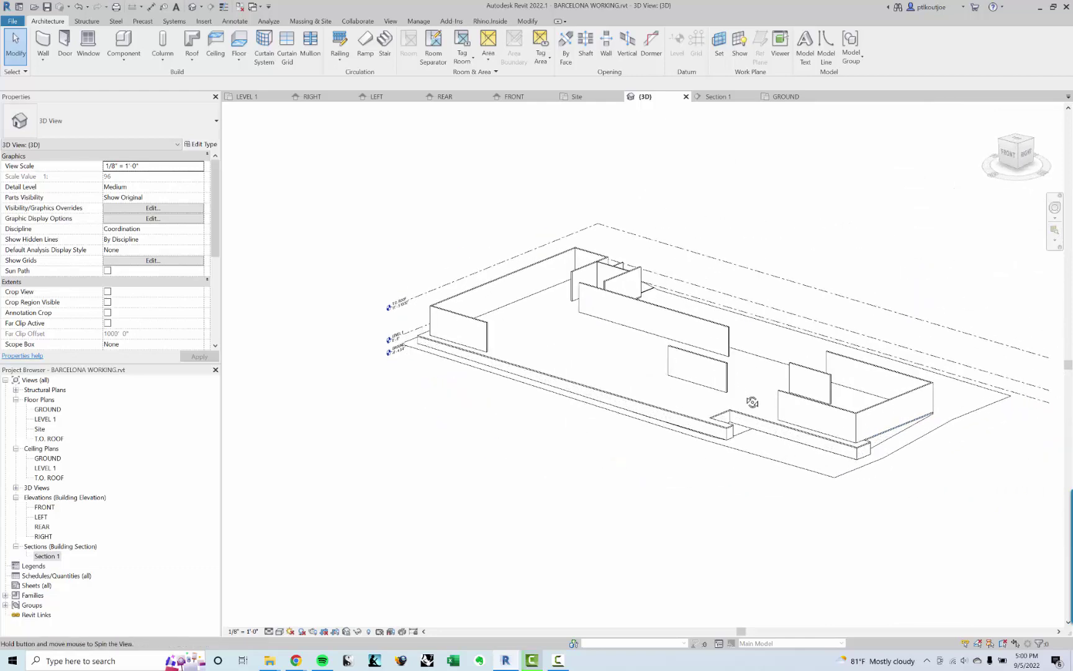
middle_click_drag(666, 357, 567, 364)
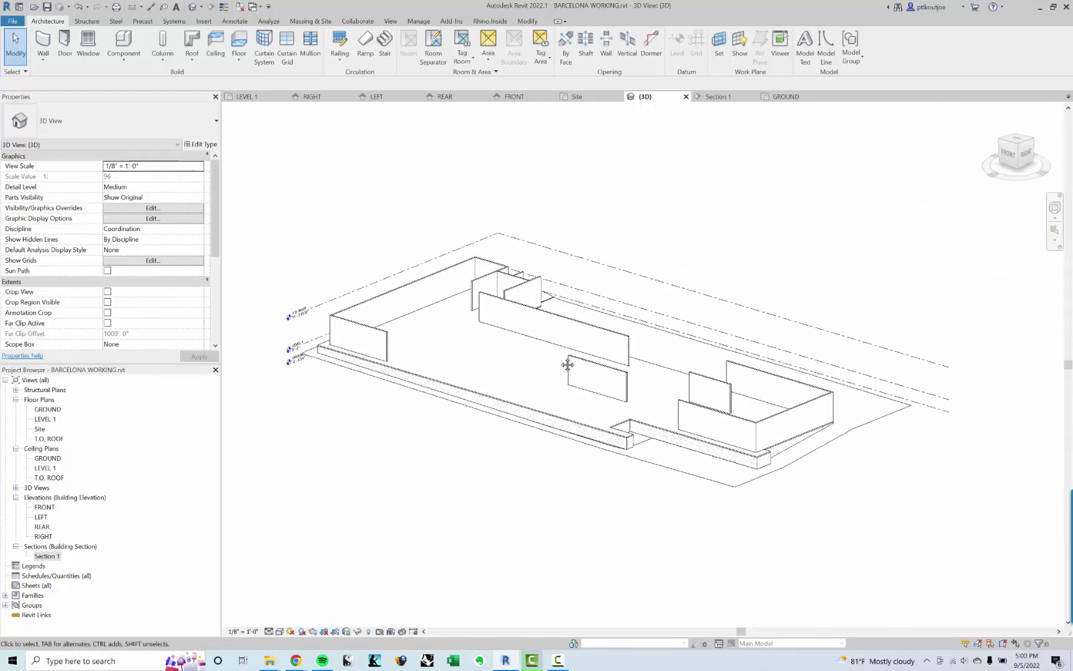
scroll(363, 311, "up", 2)
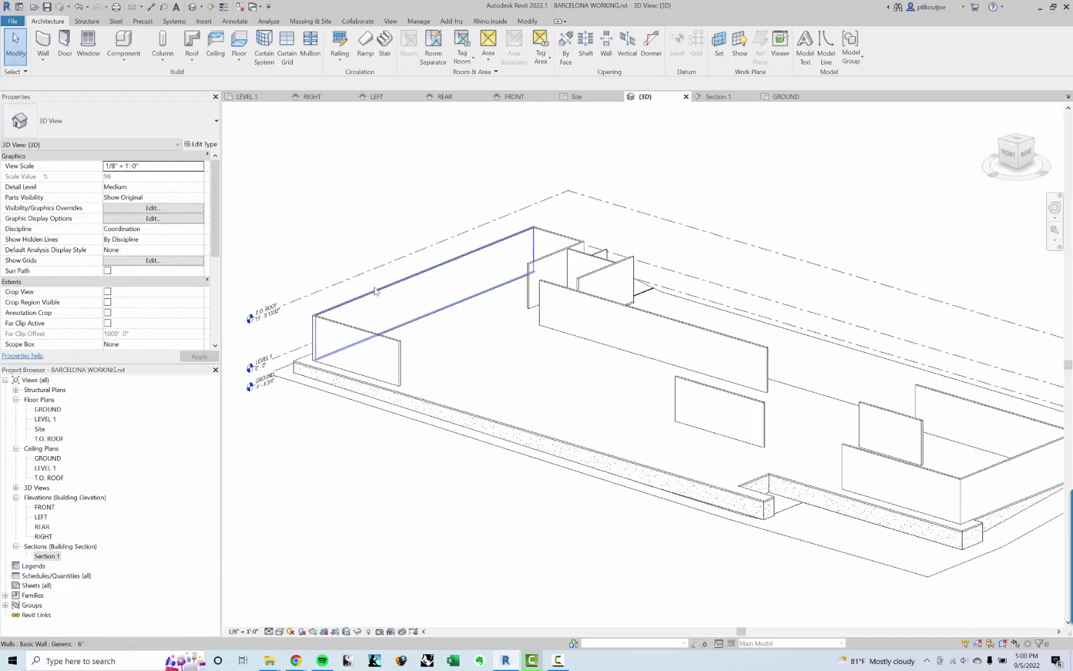
middle_click_drag(552, 298, 477, 321)
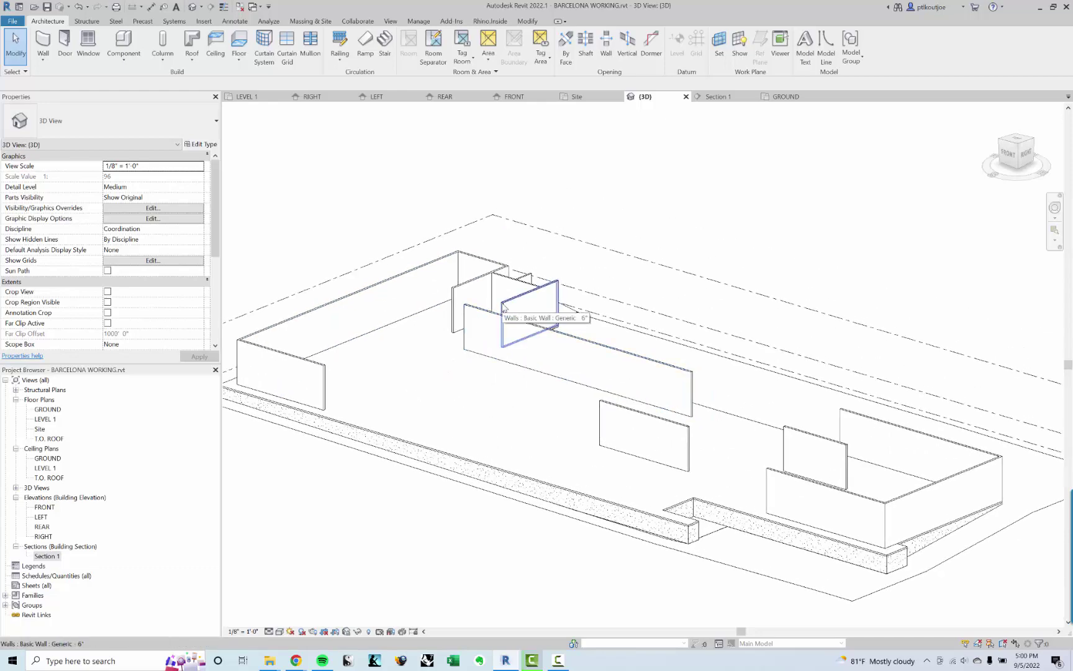
middle_click_drag(524, 294, 526, 253)
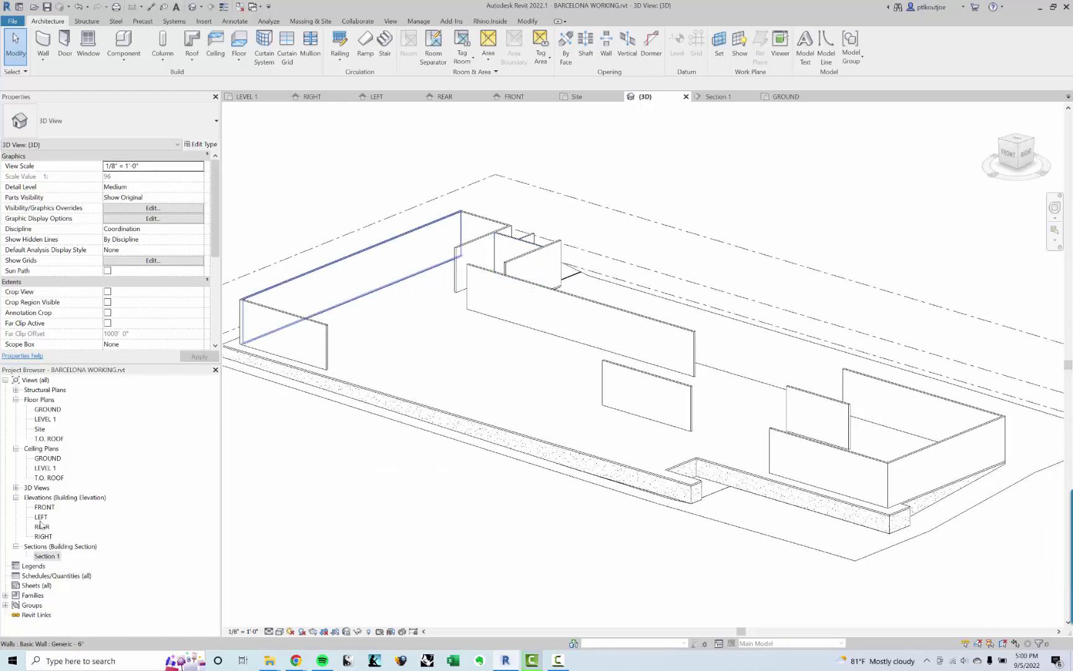
Open the LEVEL 1 floor plan, bring the whole plan into view, and turn off its temporary view properties
double_click(44, 419)
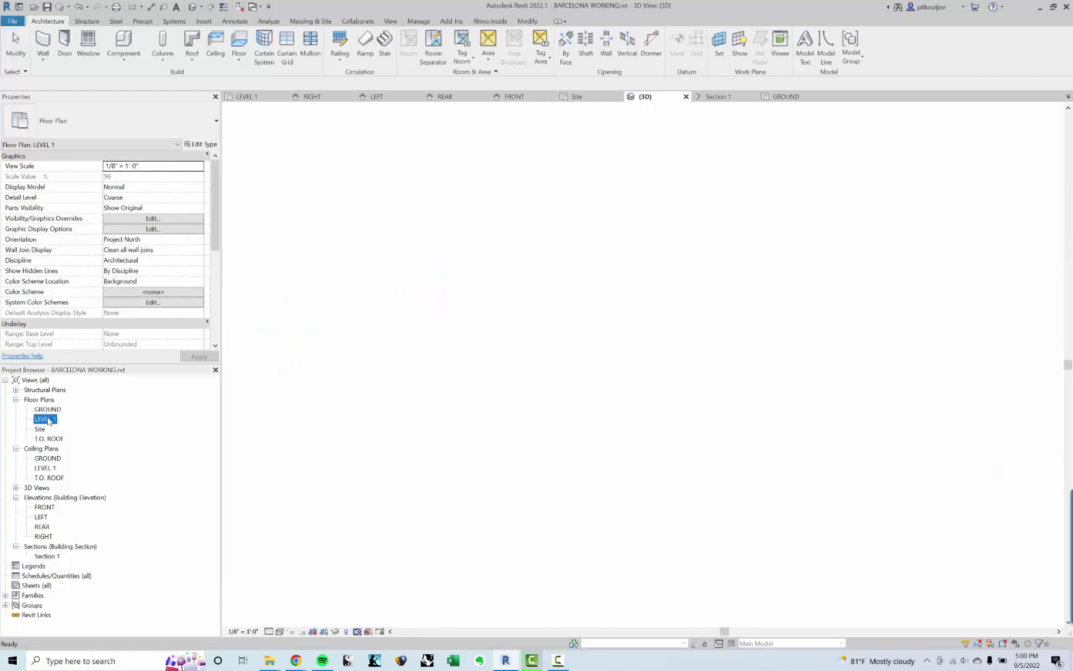
middle_click_drag(567, 351, 640, 282)
scroll(558, 358, "down", 6)
scroll(635, 305, "down", 3)
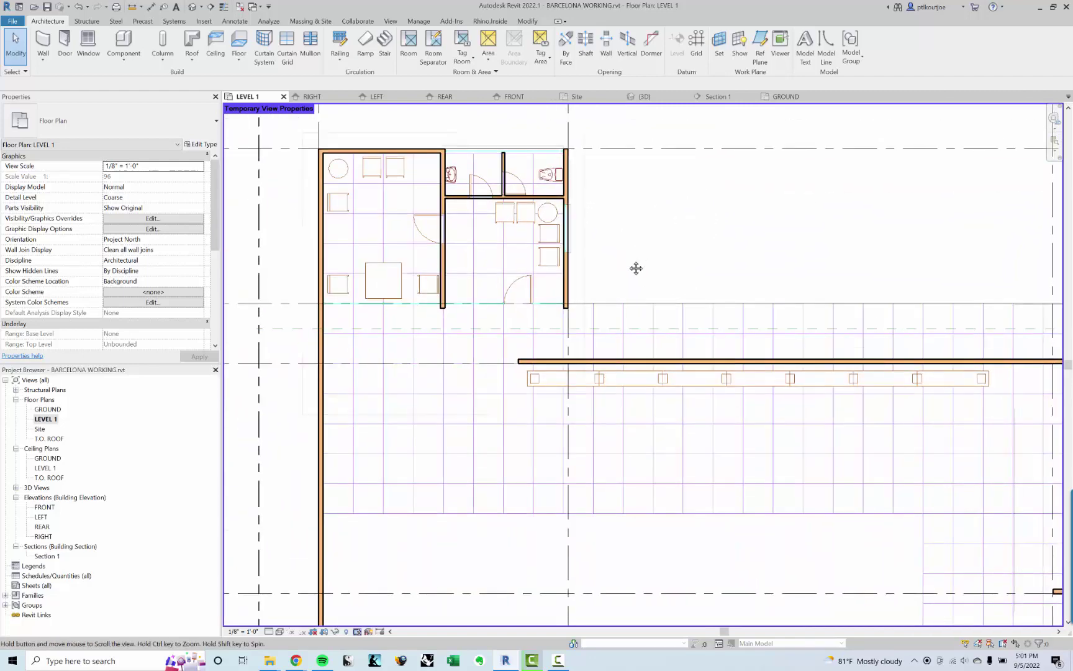
scroll(637, 265, "down", 2)
middle_click_drag(718, 268, 544, 235)
scroll(644, 257, "down", 1)
scroll(572, 218, "down", 2)
scroll(509, 205, "down", 1)
scroll(508, 201, "down", 1)
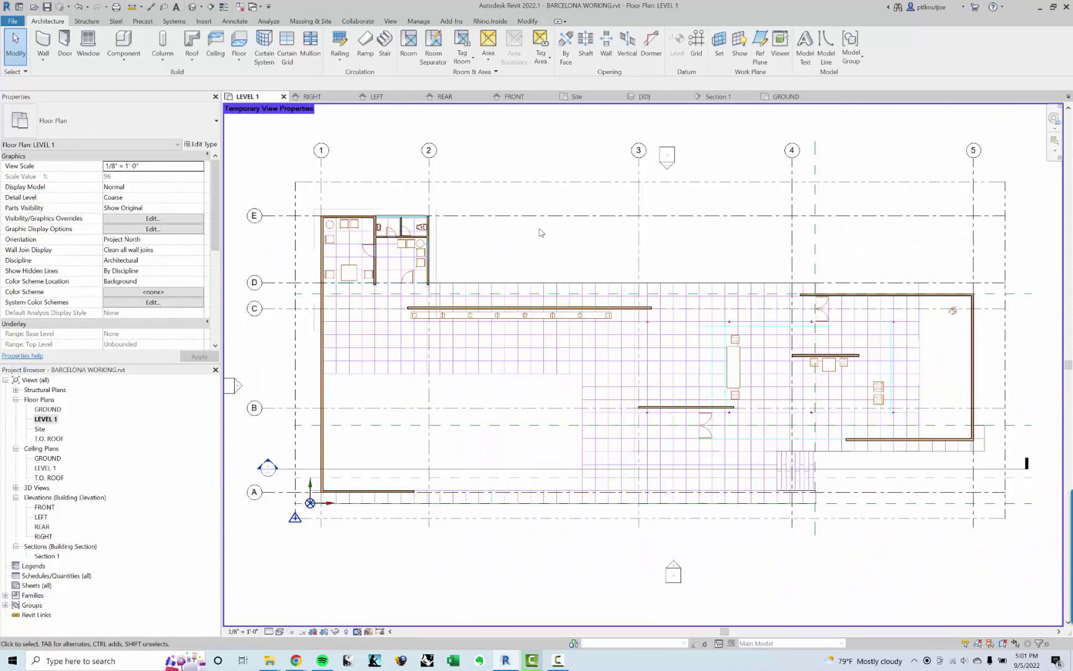
left_click(357, 632)
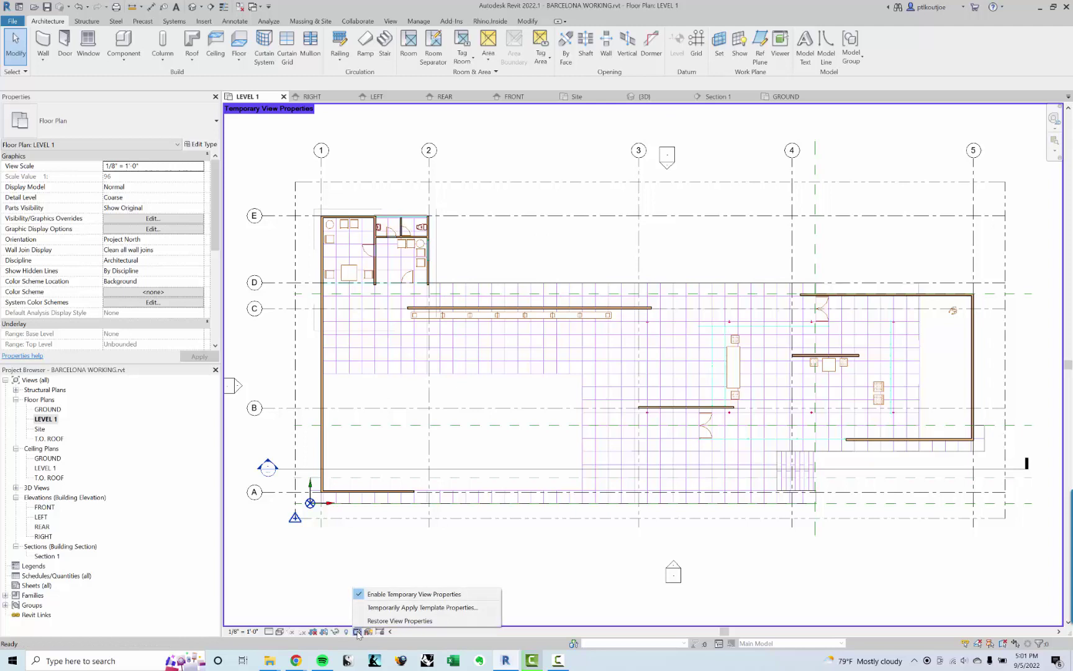
left_click(407, 595)
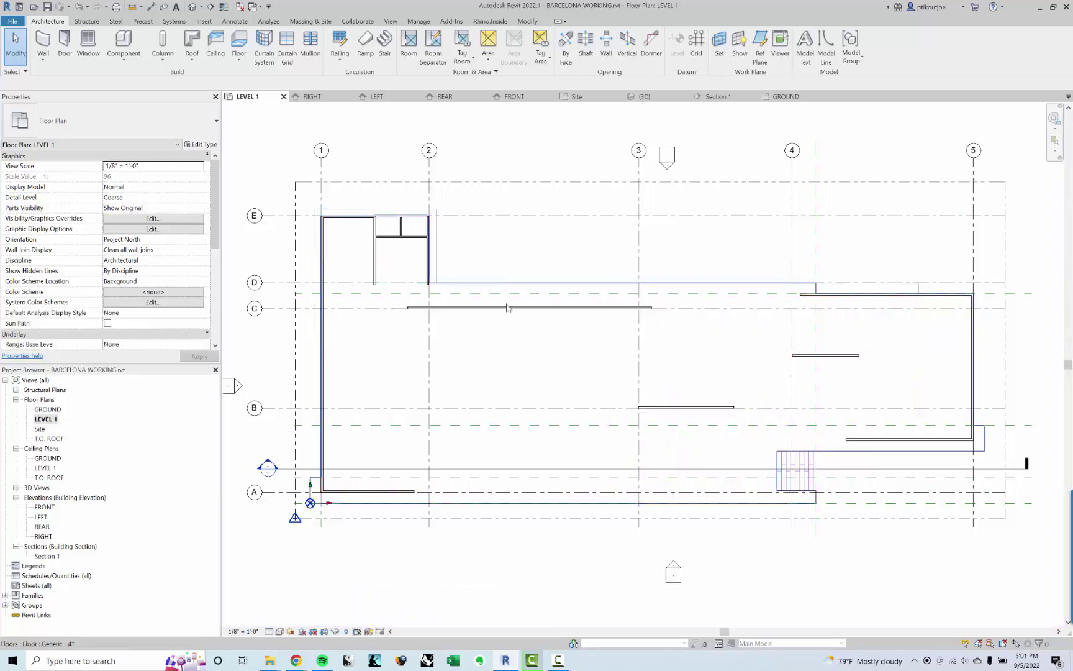
Set the draw layer of the imported BARCELONA - LEVEL 1.dwg to Foreground and deselect it
left_click(807, 461)
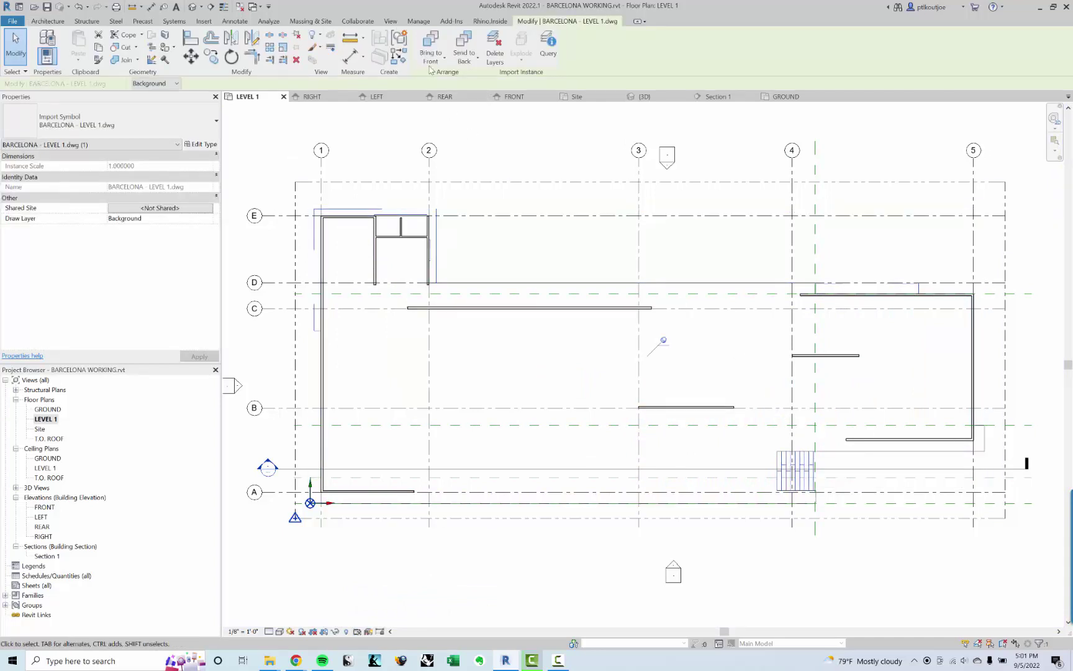
left_click(209, 219)
left_click(149, 243)
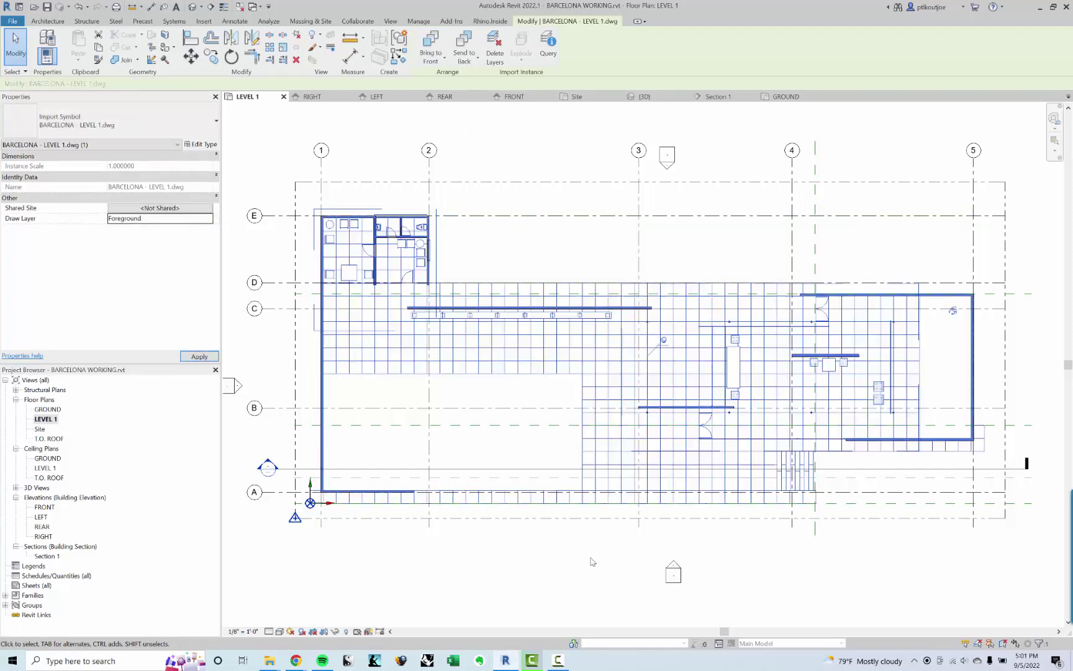
left_click(591, 578)
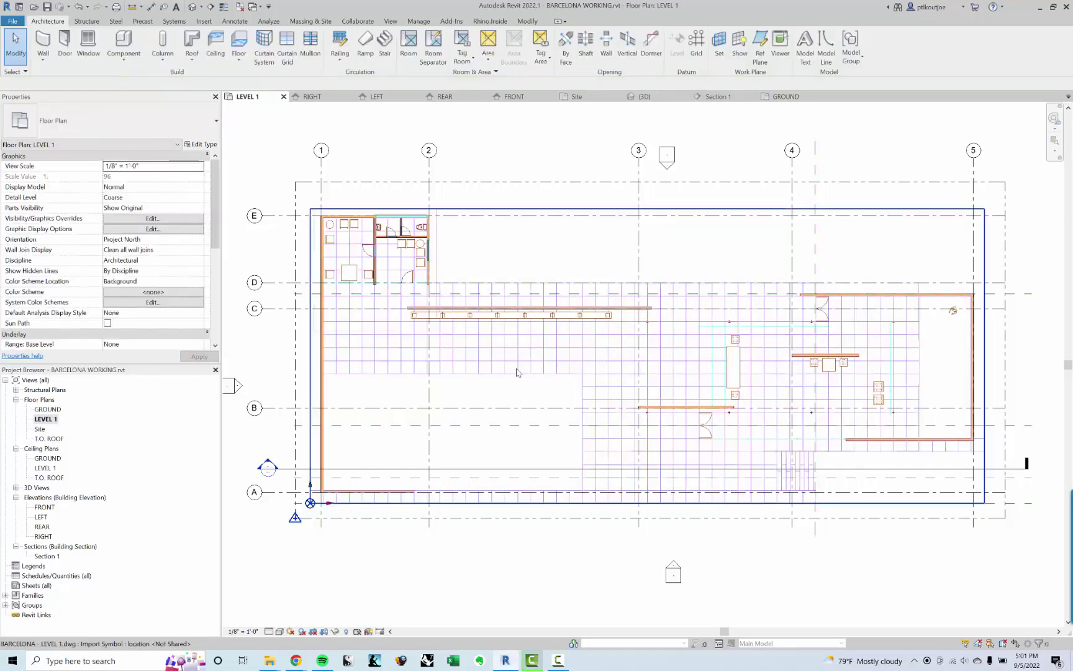
scroll(385, 205, "up", 3)
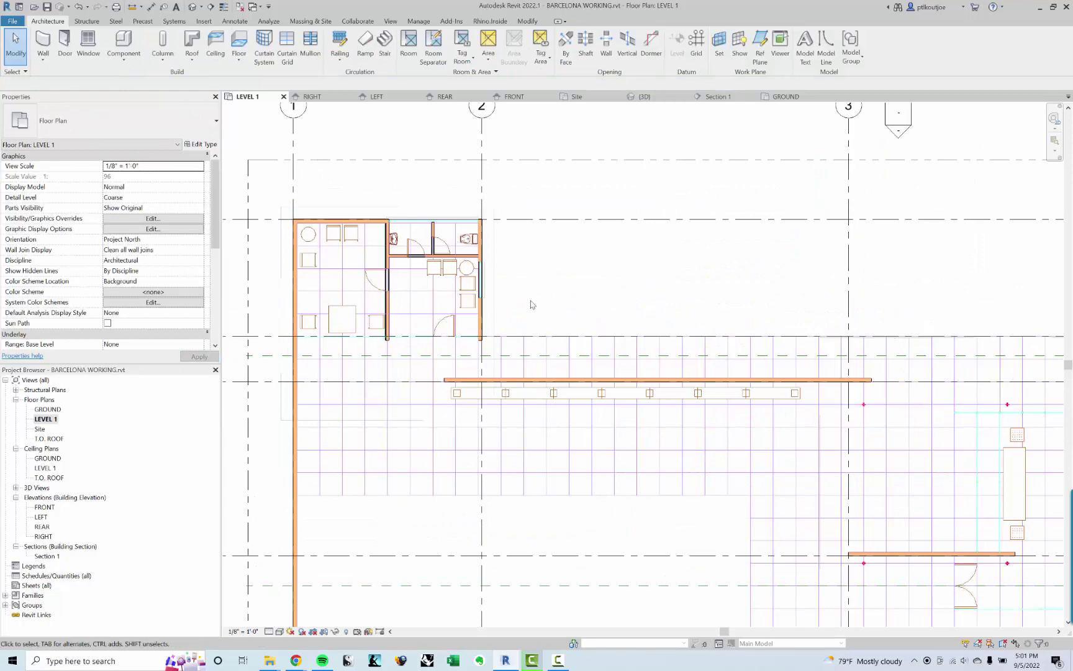
scroll(580, 267, "down", 4)
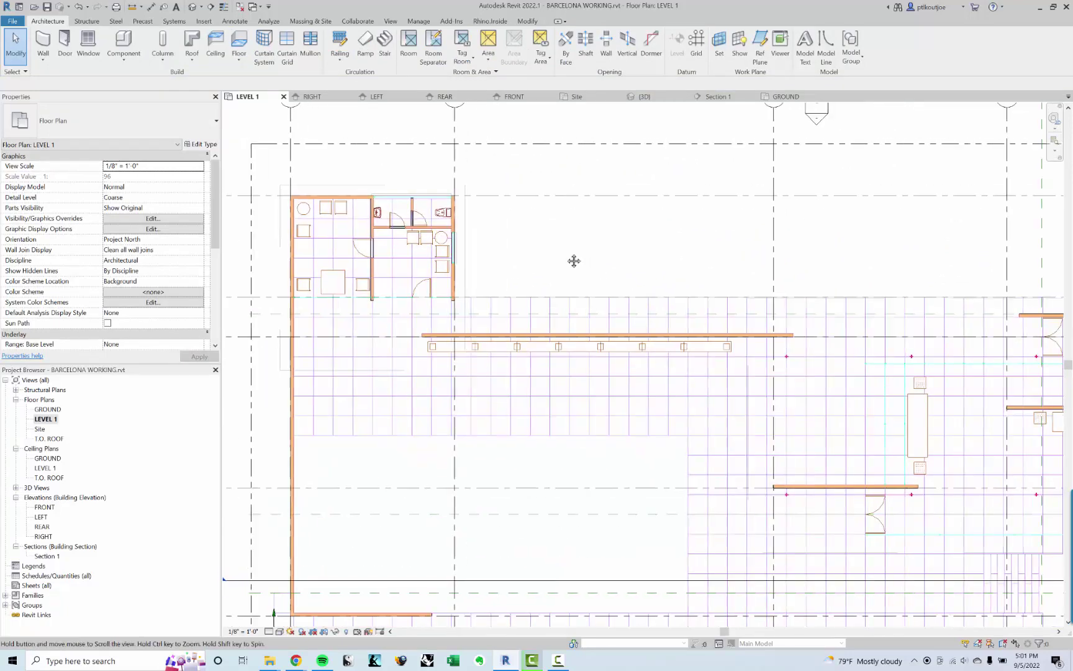
scroll(672, 253, "down", 3)
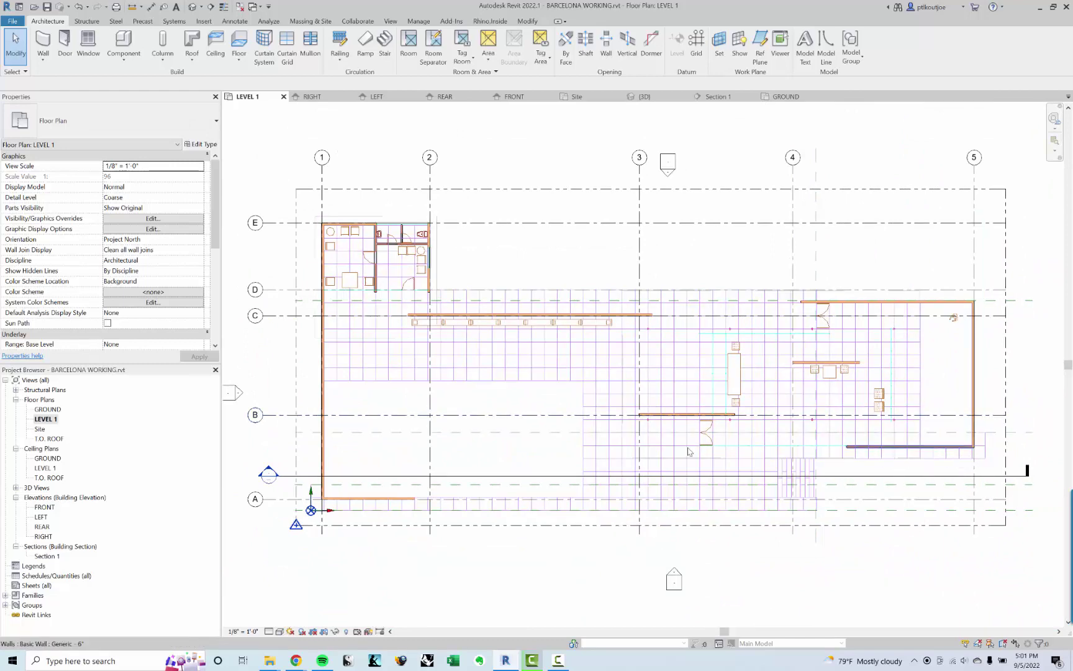
left_click(592, 411)
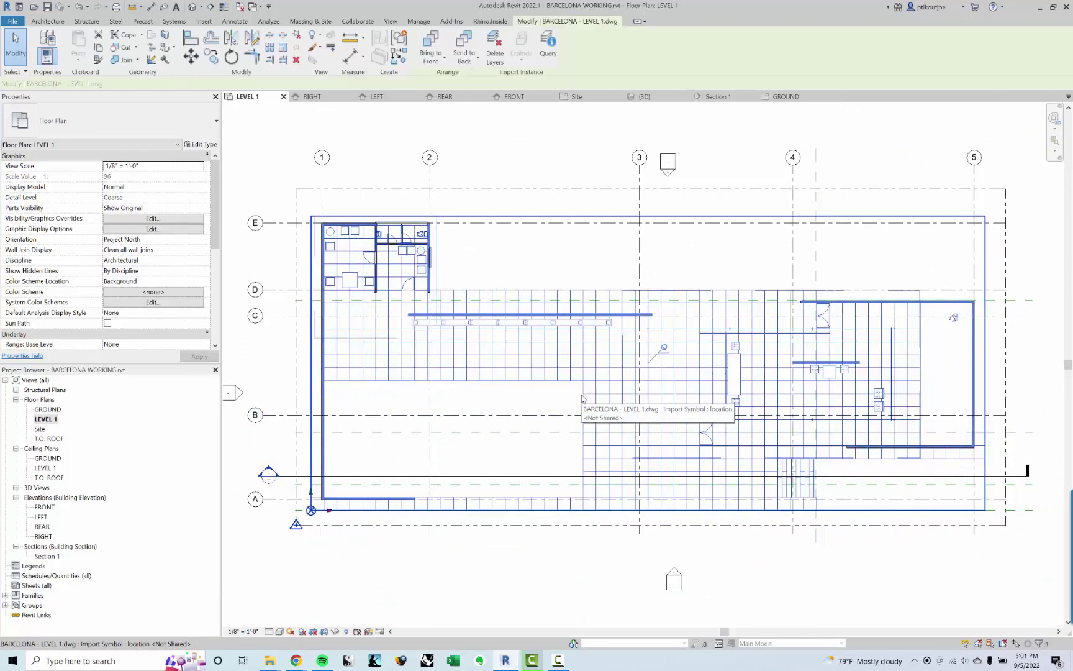
left_click(541, 265)
middle_click_drag(542, 263, 528, 285)
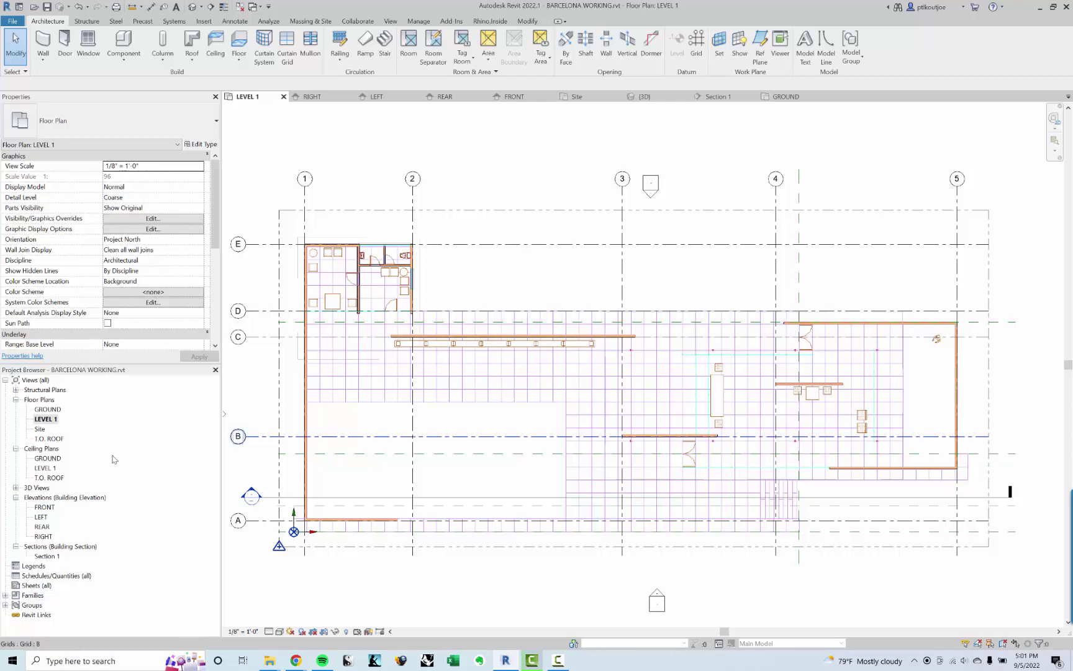
Rename the LEVEL 1 floor plan view as LEVEL 1-WORKING
left_click(55, 420)
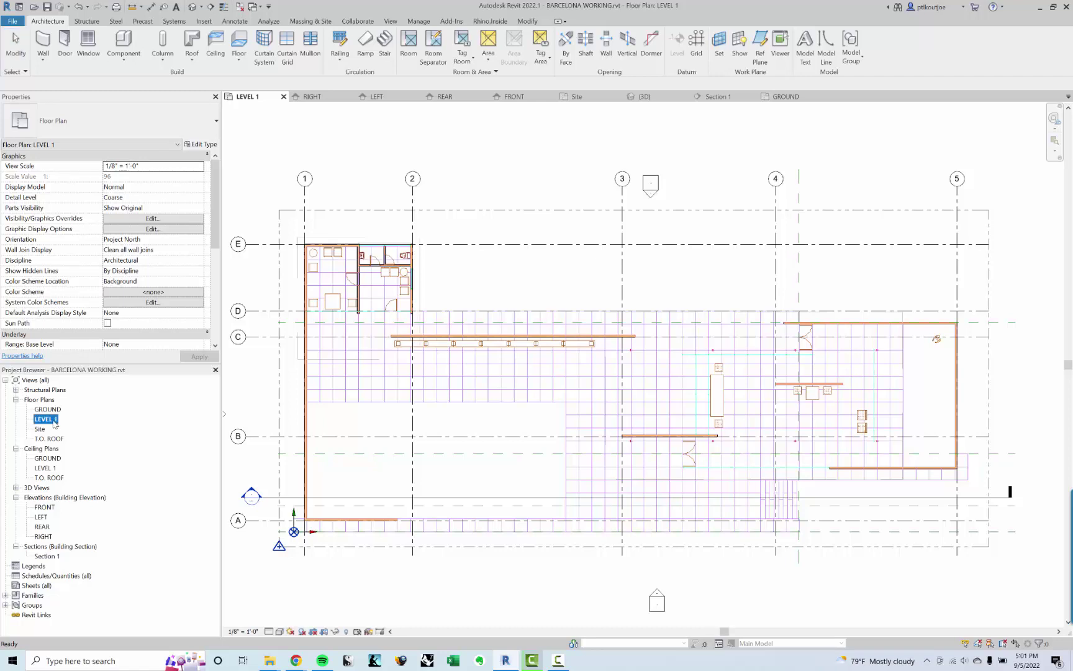
right_click(54, 422)
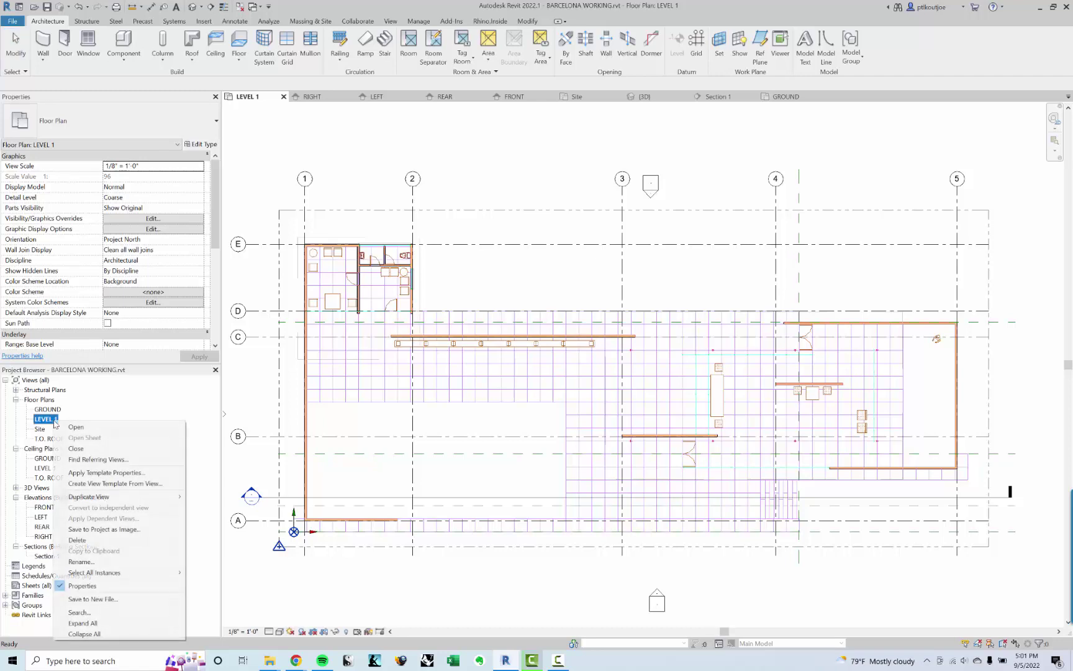
left_click(113, 562)
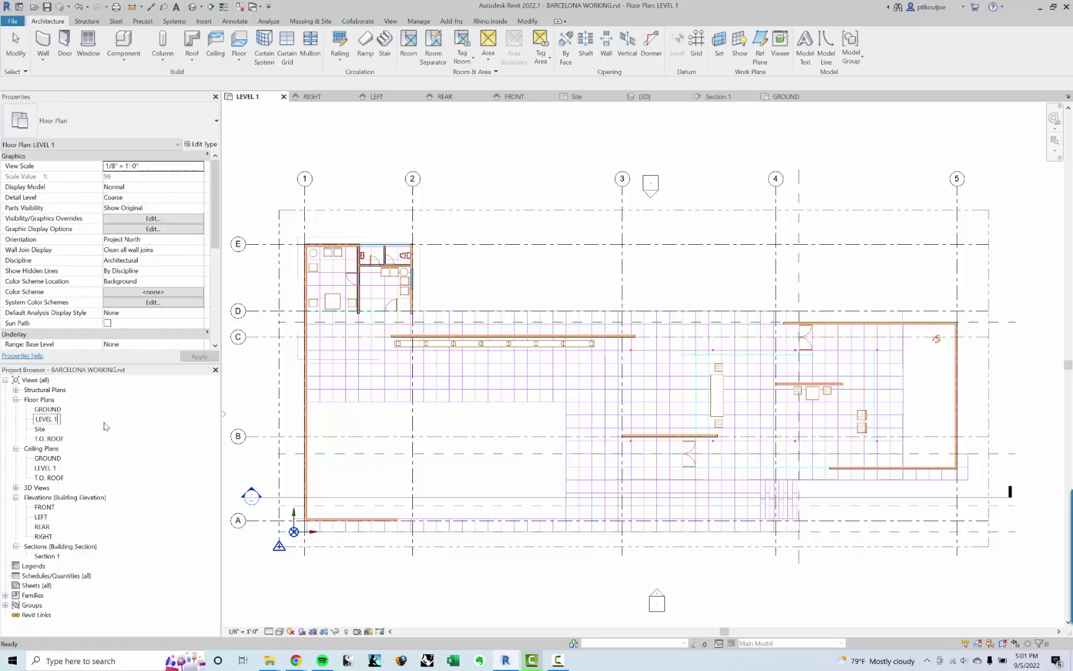
type("-WORKING")
key("Return")
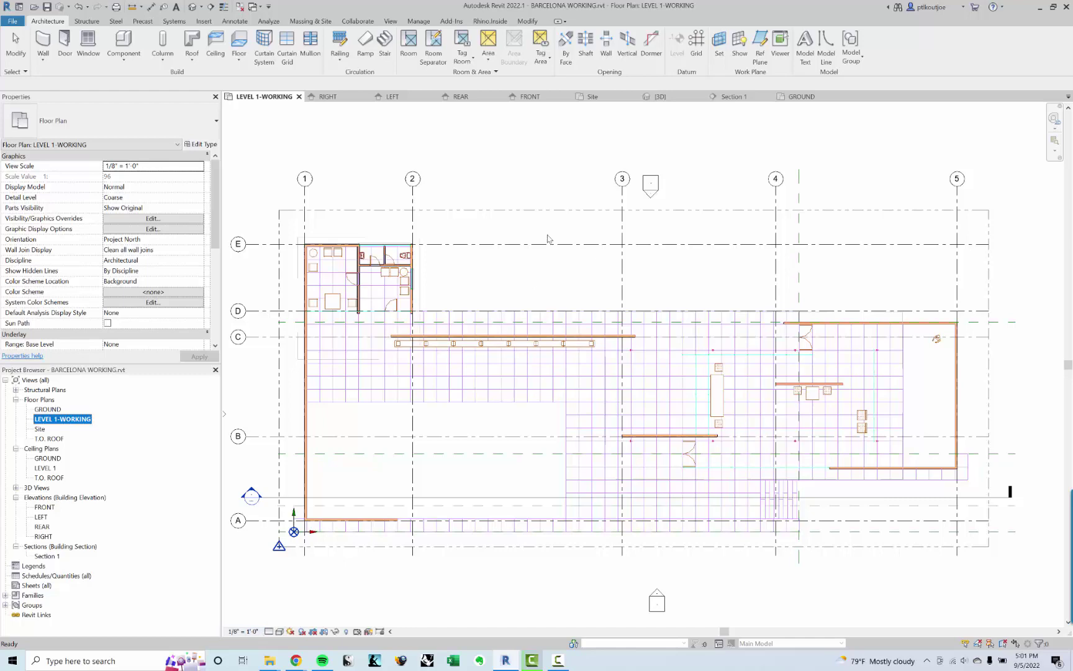
left_click(540, 452)
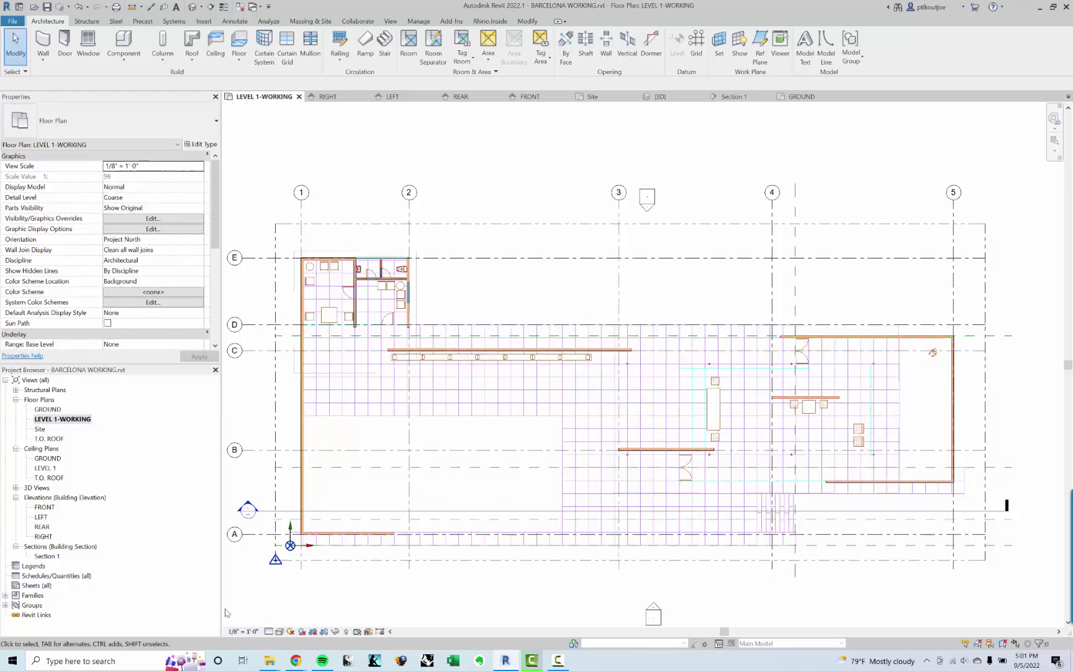
Rename the LEVEL 1-WORKING floor plan view as WORKING - LEVEL 1
middle_click_drag(325, 407, 375, 381)
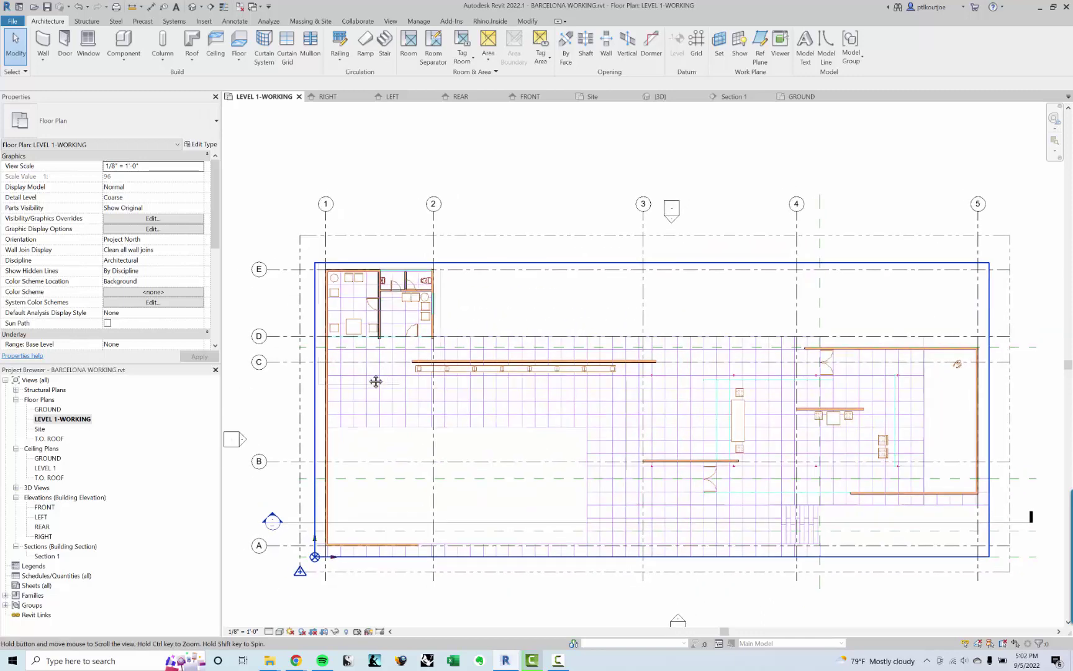
middle_click_drag(568, 295, 556, 288)
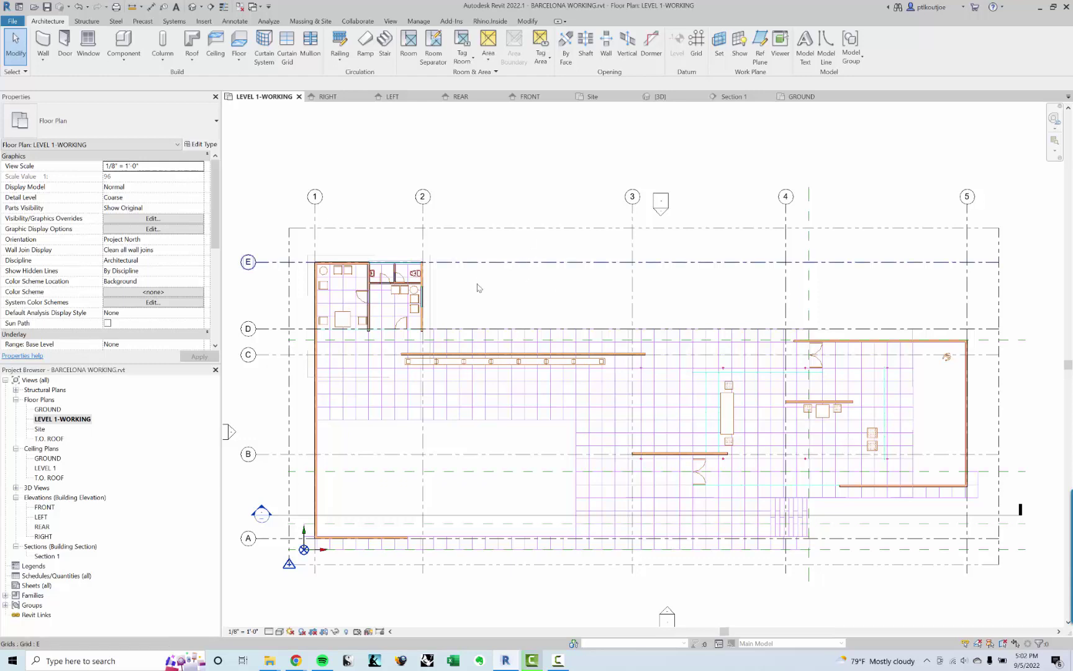
left_click(76, 419)
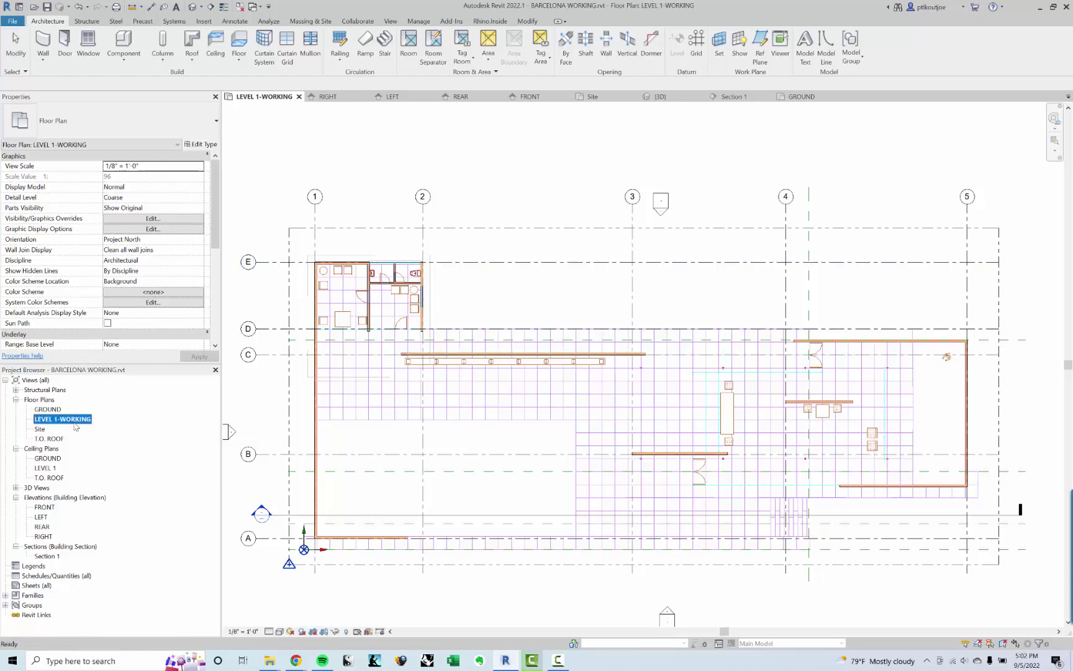
right_click(74, 421)
left_click_drag(91, 420, 60, 420)
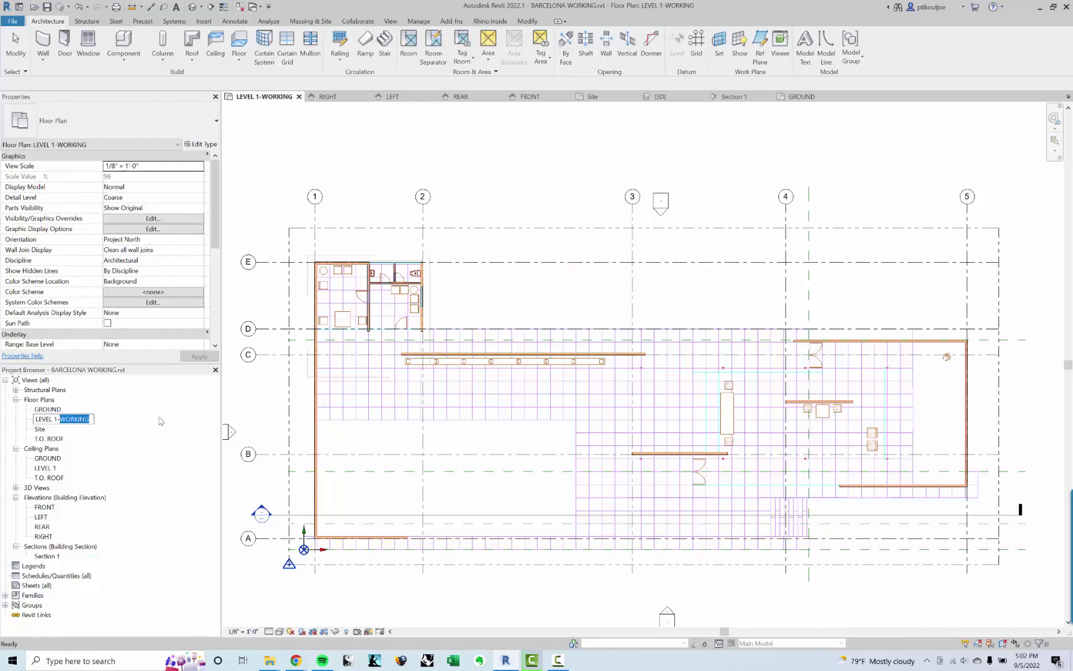
key("BackSpace")
key("BackSpace")
key("Home")
type("WORKING -")
key("Return")
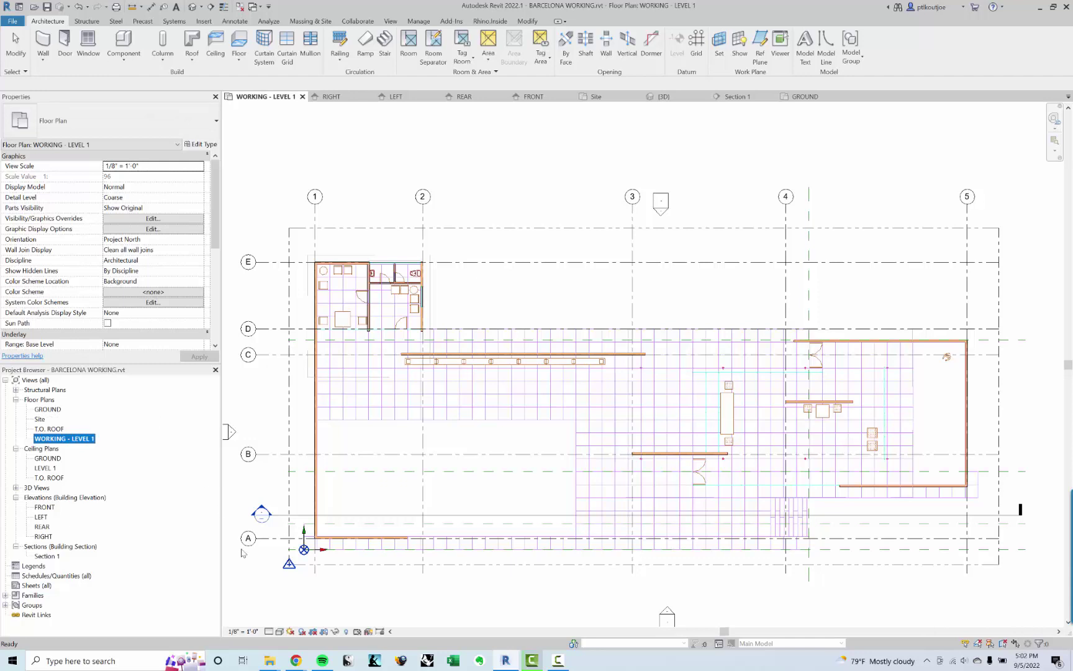
Create a view template named JB - 1/8 WORKING PLAN from the WORKING - LEVEL 1 floor plan, keeping its default included properties
left_click(81, 439)
left_click(387, 22)
left_click(53, 57)
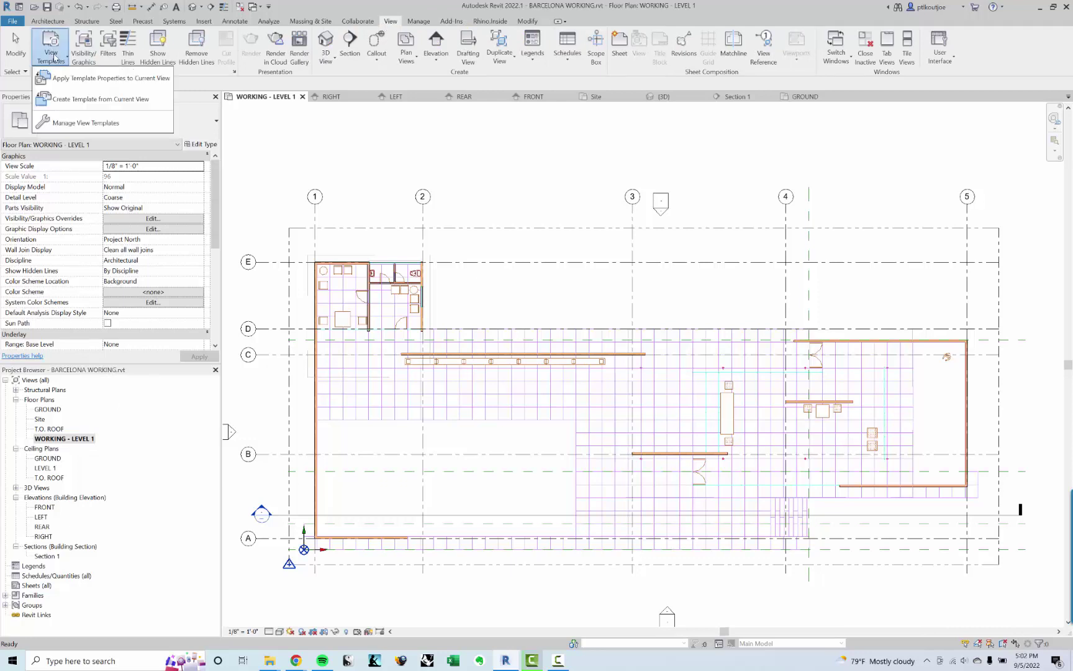
left_click(89, 100)
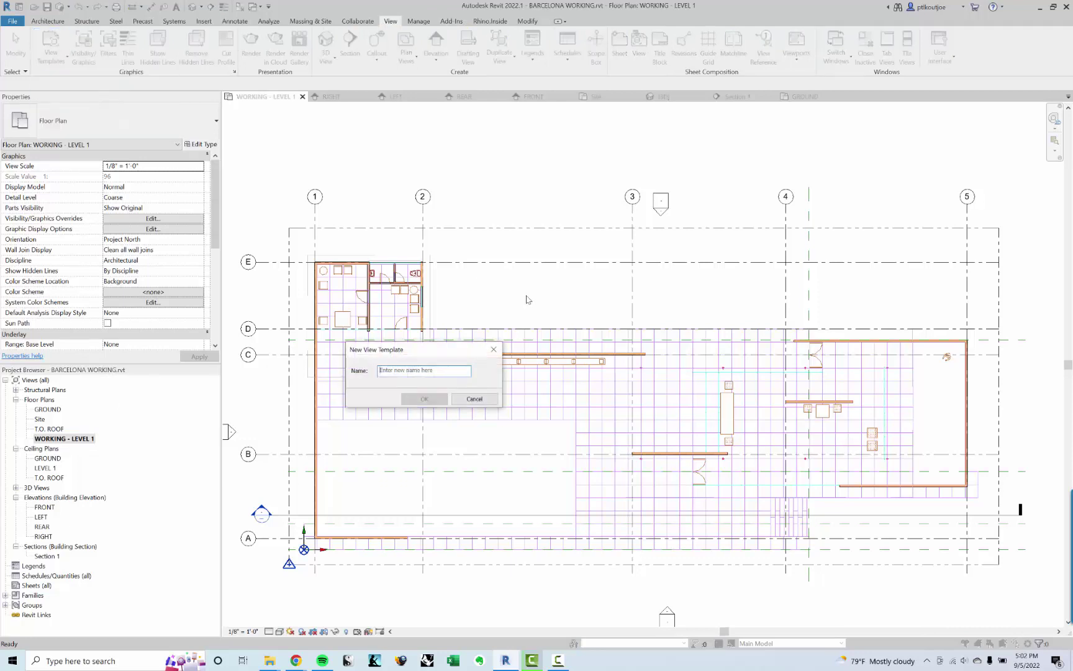
left_click(456, 372)
type("JB-1/8")
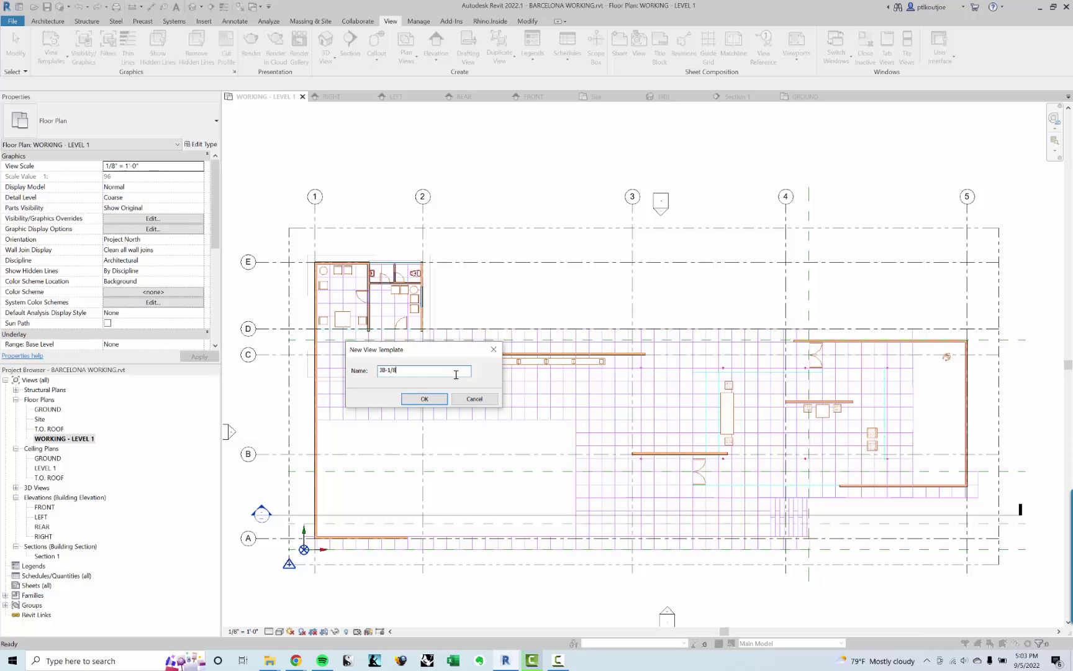
type(" WOR")
key("Left")
key("Left")
key("Return")
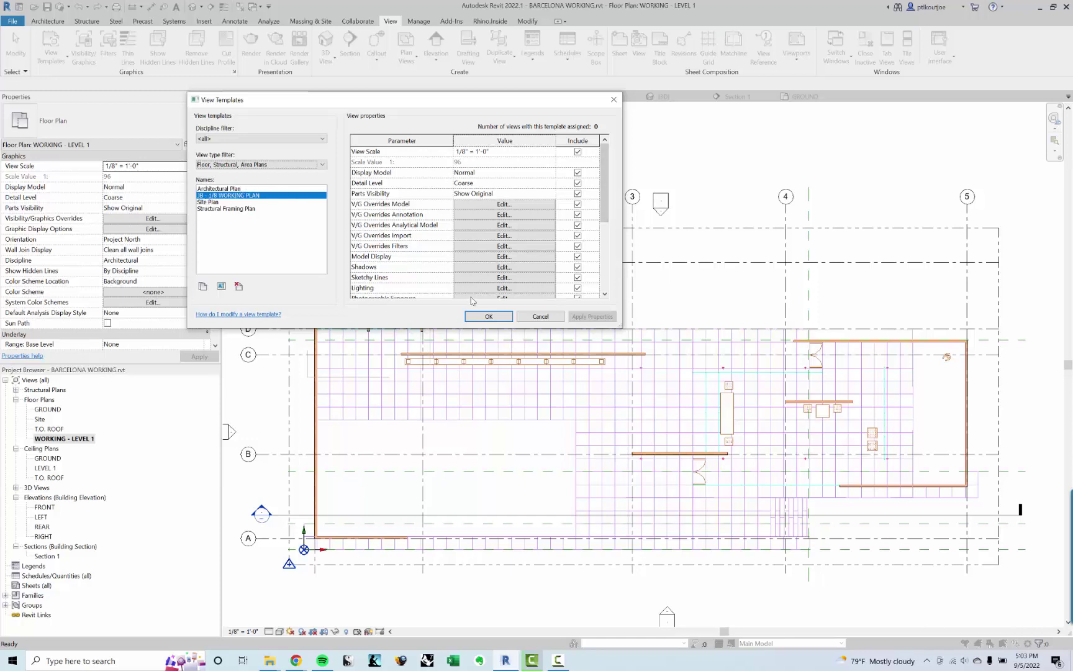
left_click(487, 317)
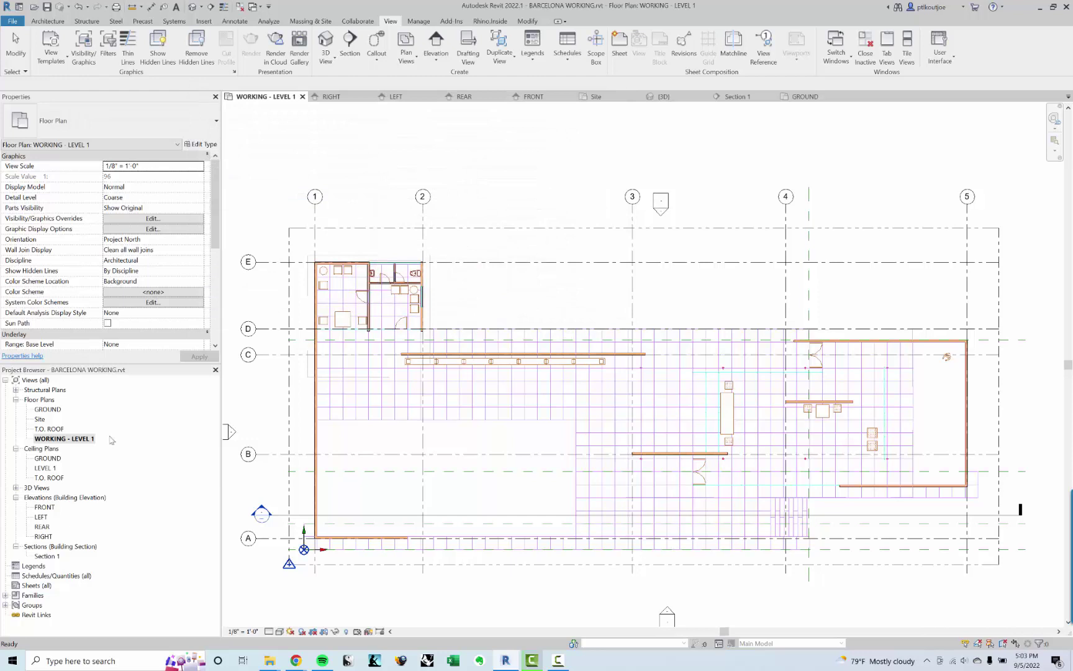
Open the T.O. ROOF floor plan and assign it the JB - 1/8 WORKING PLAN view template
left_click(49, 428)
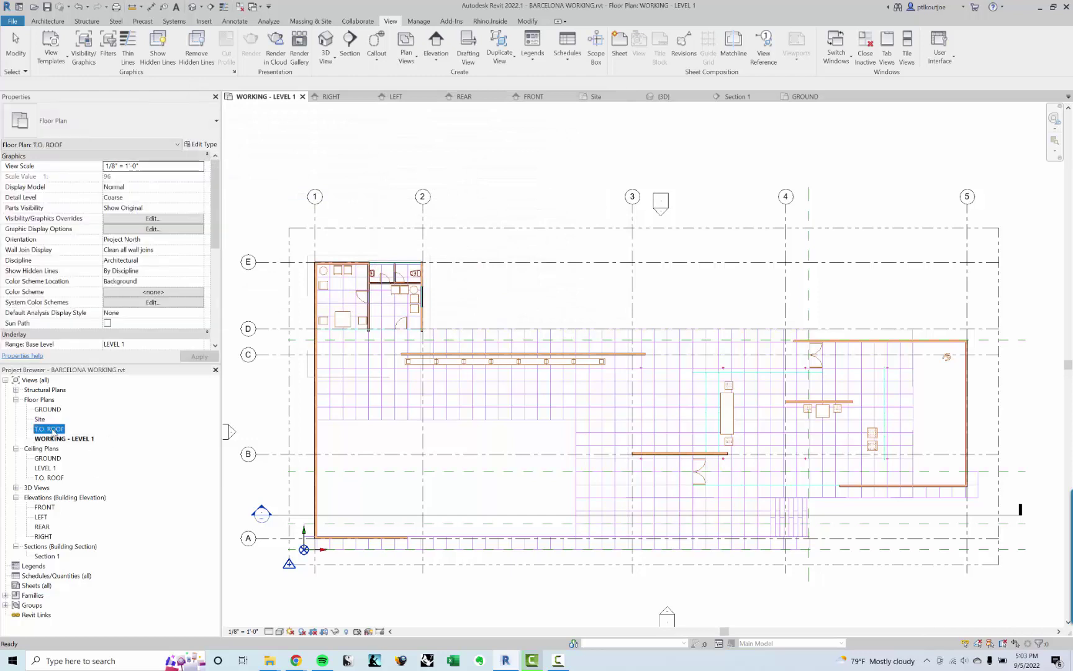
double_click(49, 428)
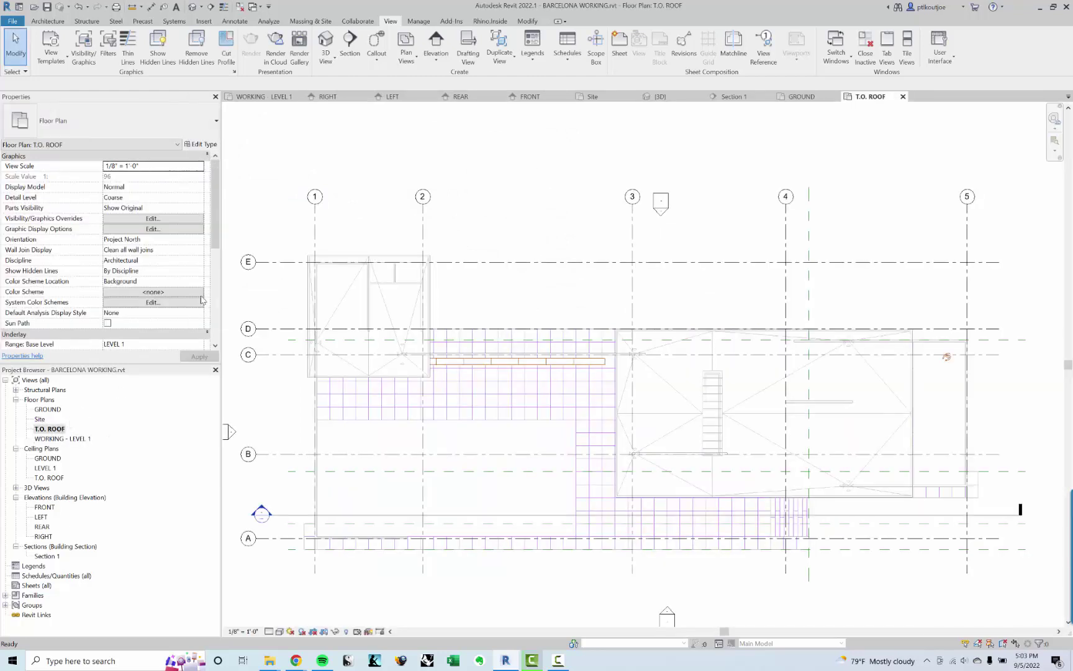
left_click_drag(216, 243, 216, 335)
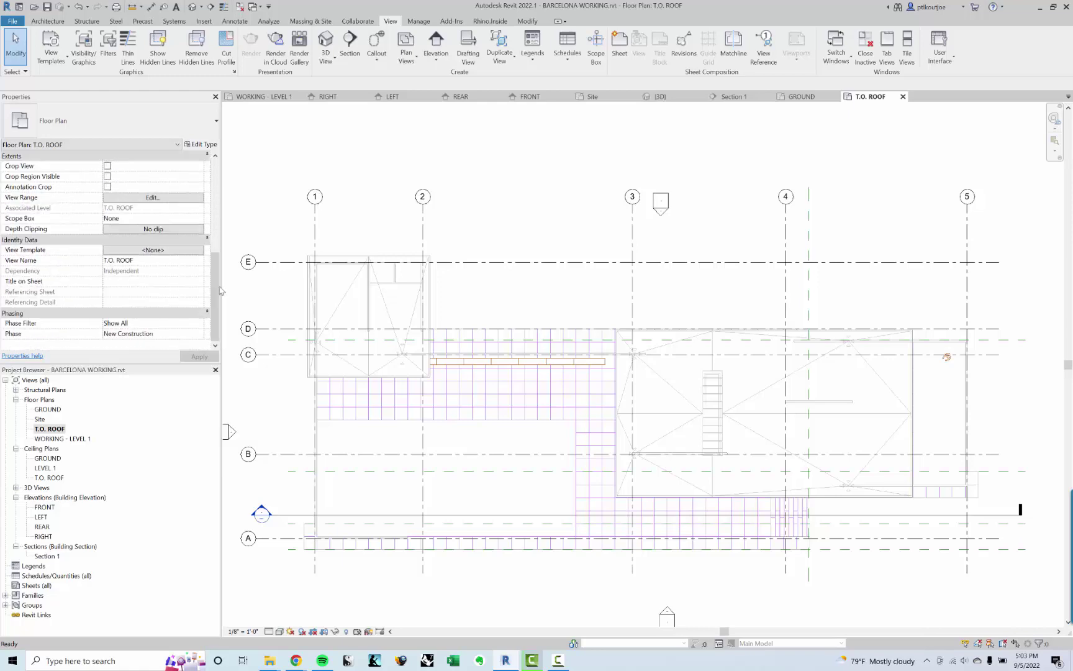
left_click(155, 250)
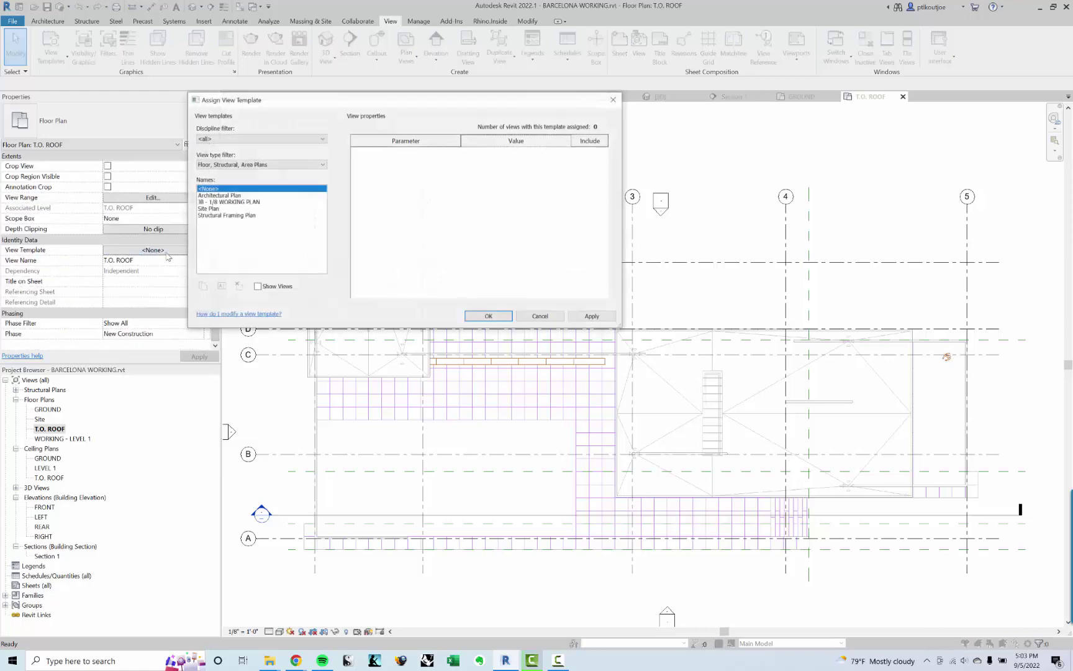
left_click(225, 202)
left_click(489, 316)
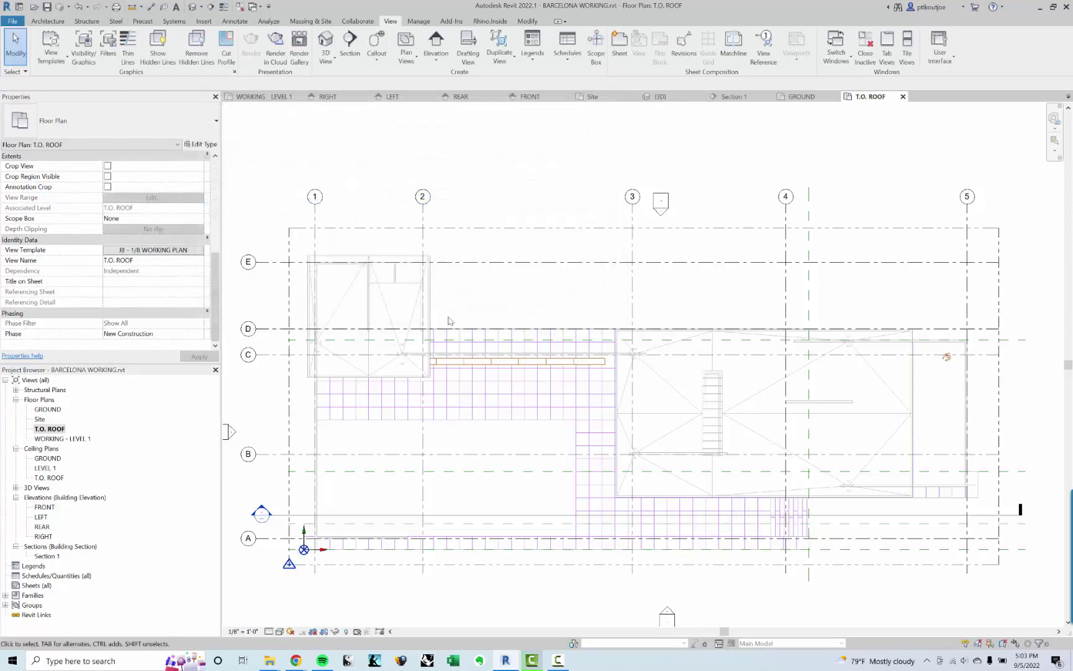
middle_click_drag(559, 294, 544, 297)
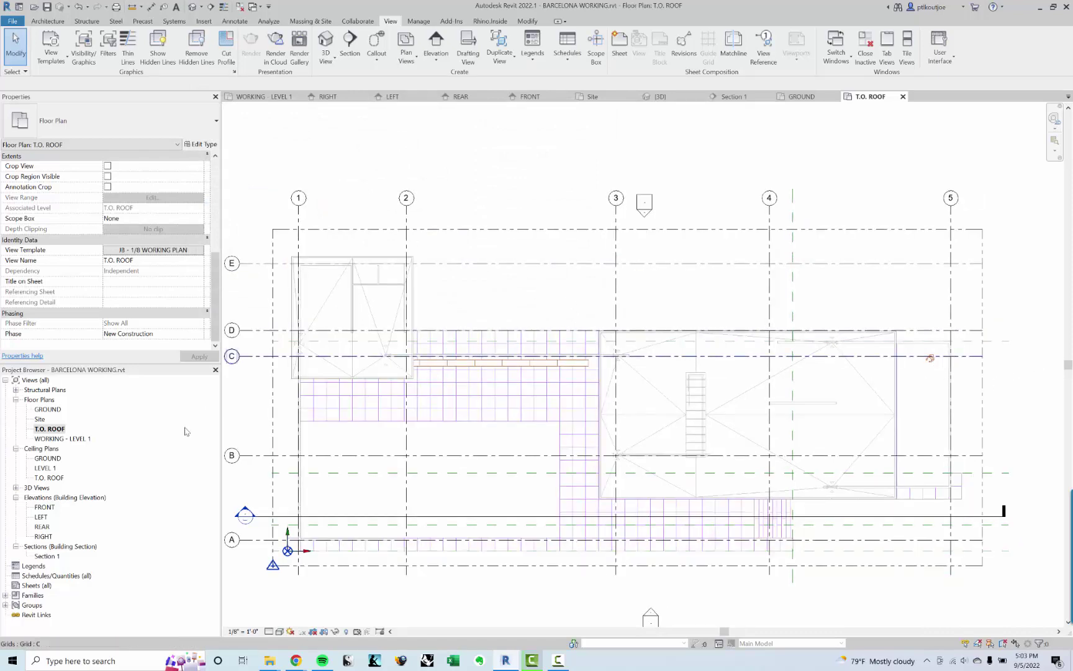
Rename the T.O. ROOF floor plan view as WORKING - T.O. ROOF
right_click(47, 429)
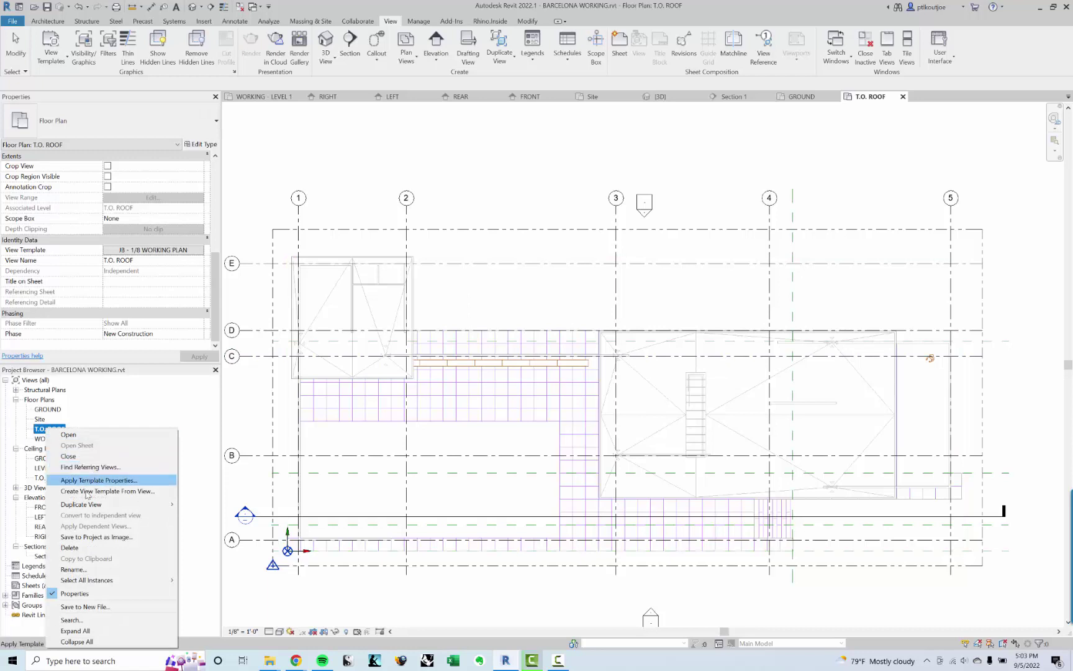
left_click(73, 569)
left_click(34, 428)
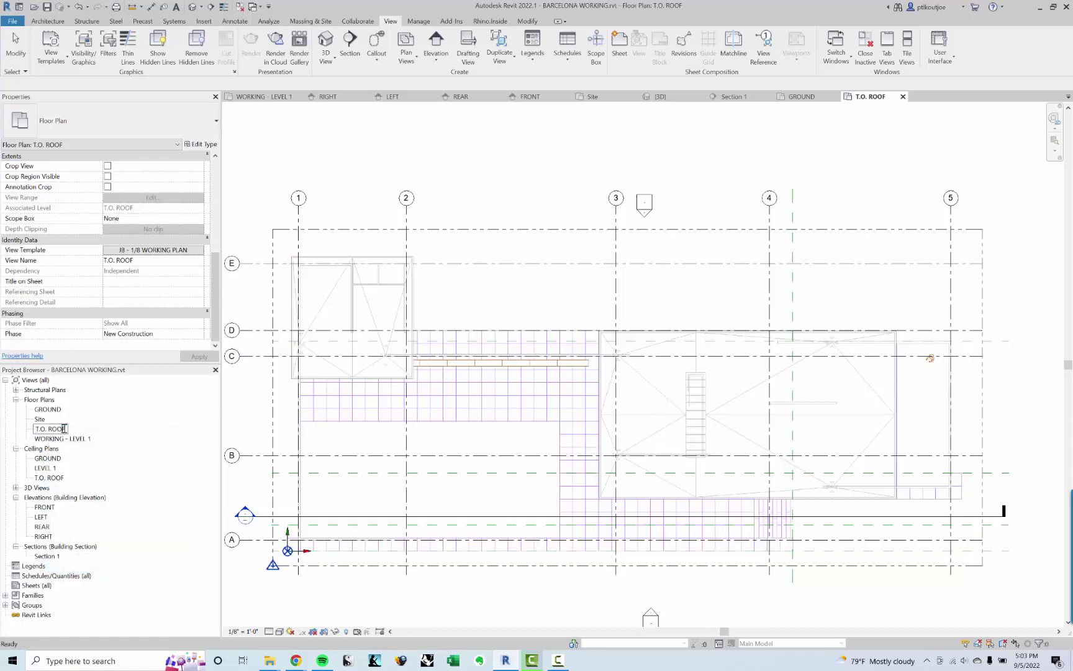
key("ctrl+a")
type("WORKING - T.O. ROOF")
key("Return")
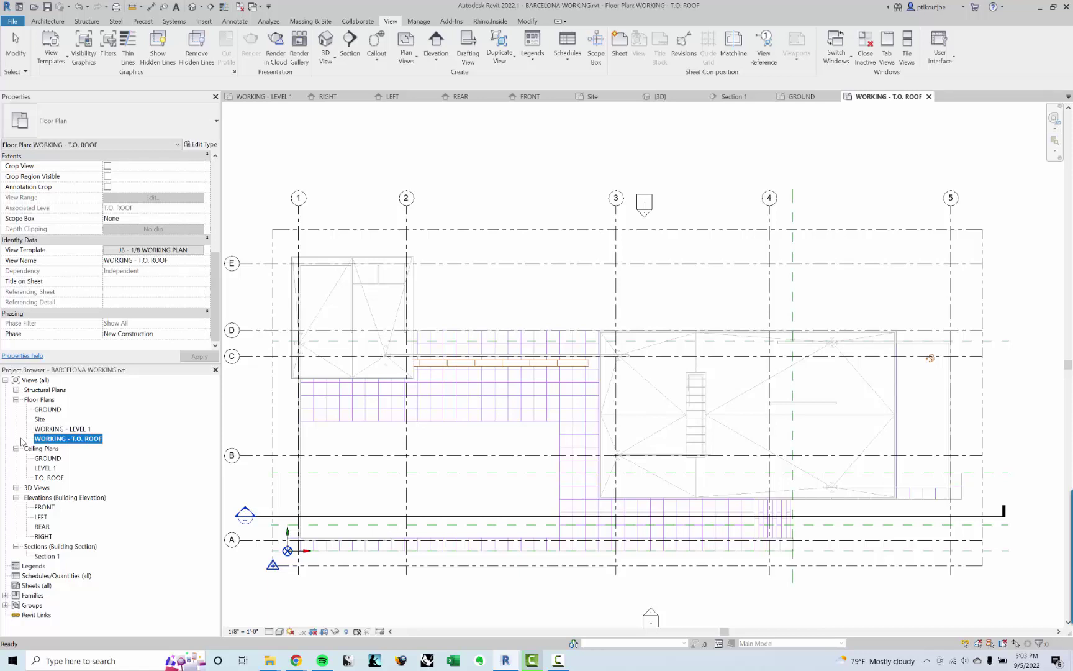
Open the GROUND floor plan and assign it the JB - 1/8 WORKING PLAN view template
left_click(43, 410)
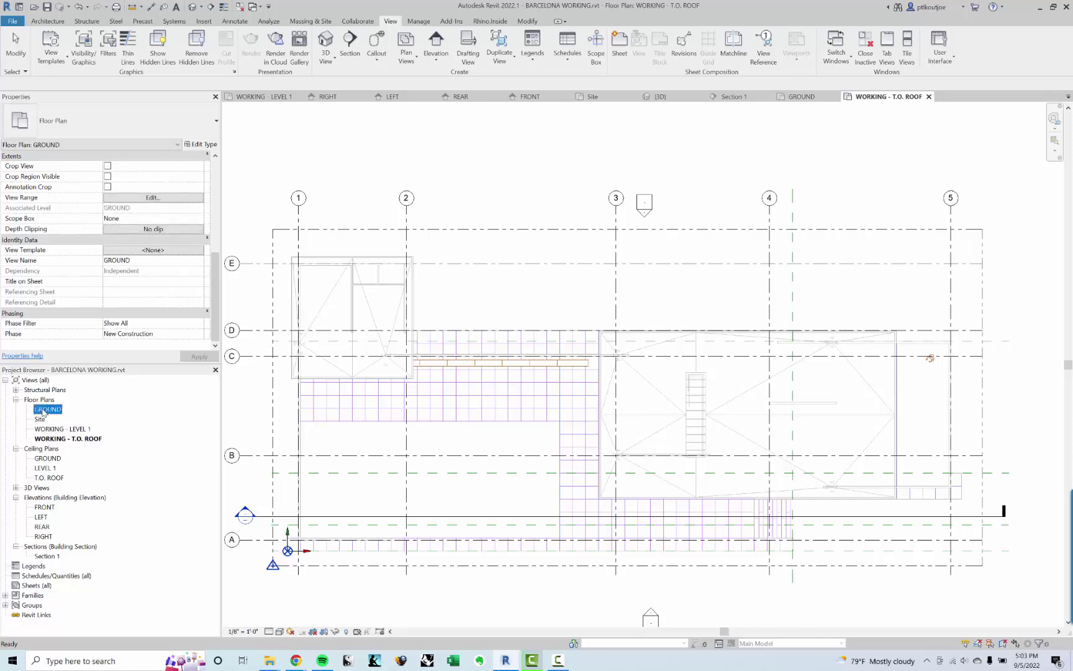
double_click(43, 410)
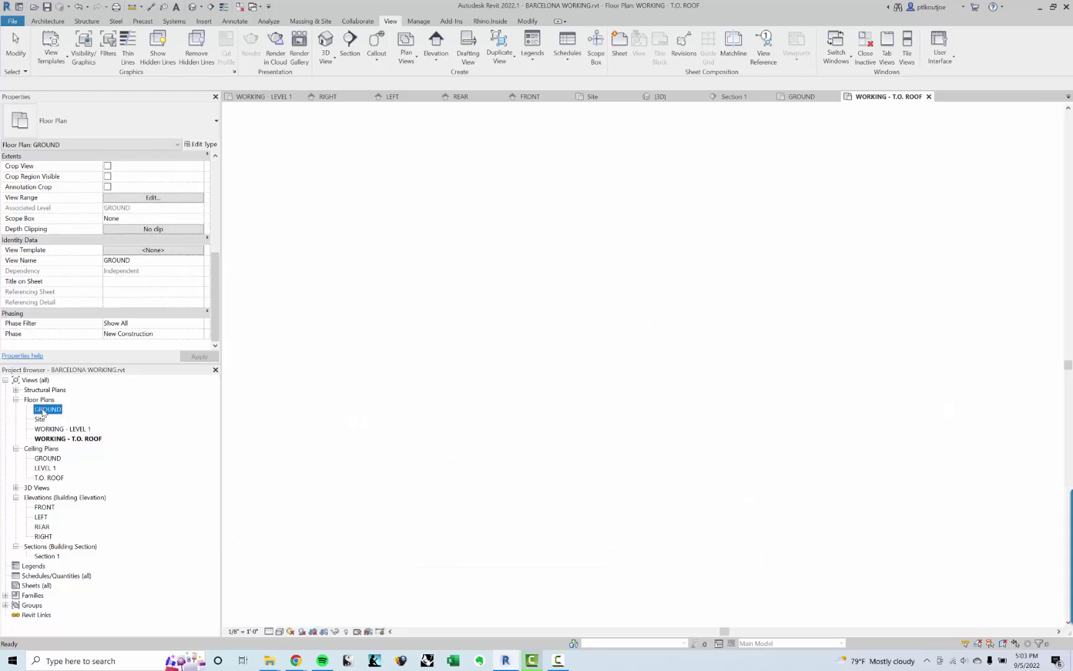
left_click(154, 250)
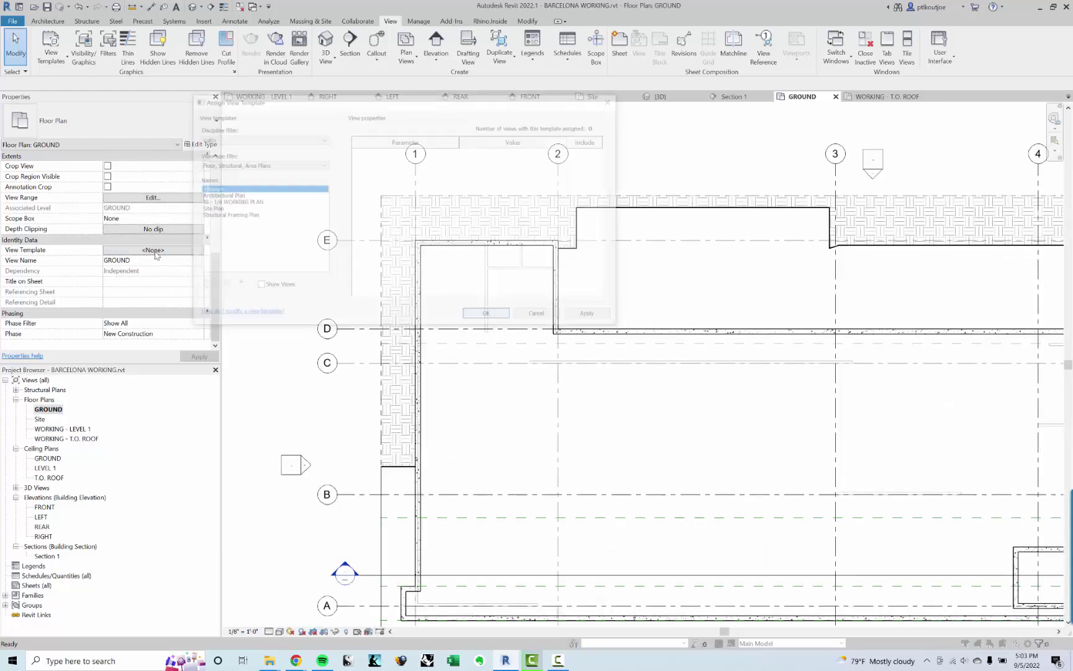
left_click(219, 201)
left_click(489, 316)
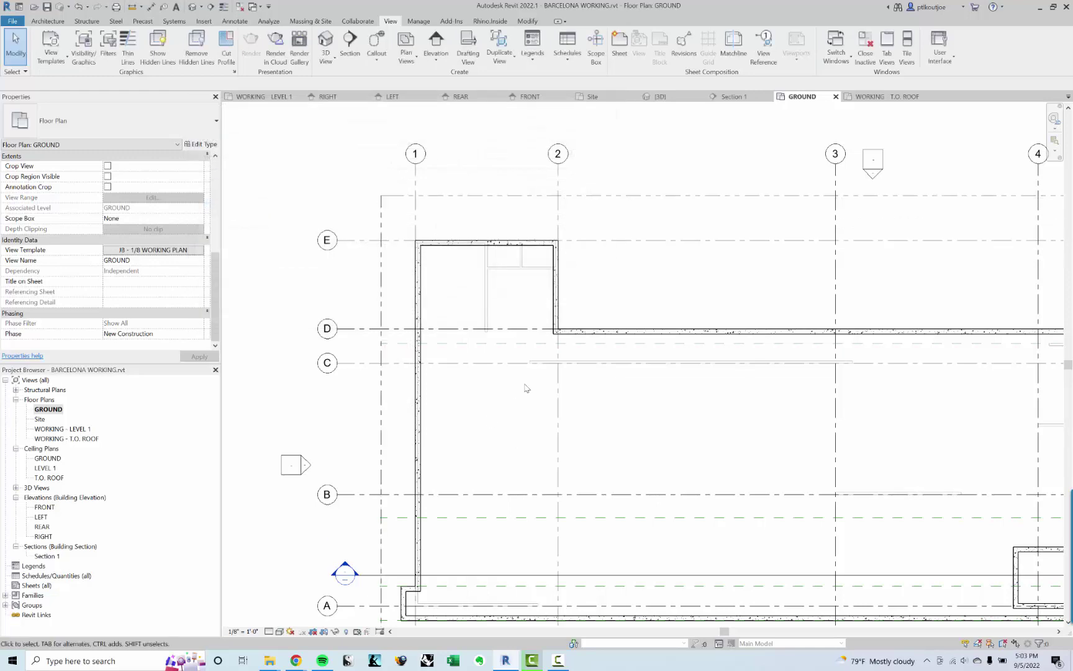
scroll(526, 388, "down", 4)
scroll(646, 376, "up", 1)
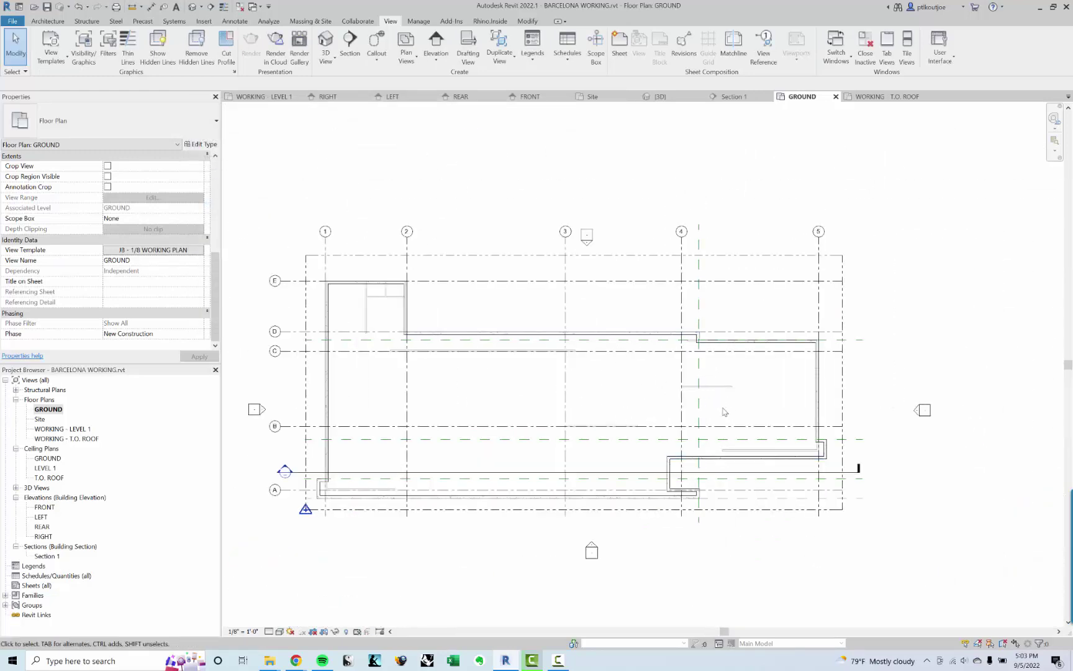
middle_click_drag(453, 386, 477, 378)
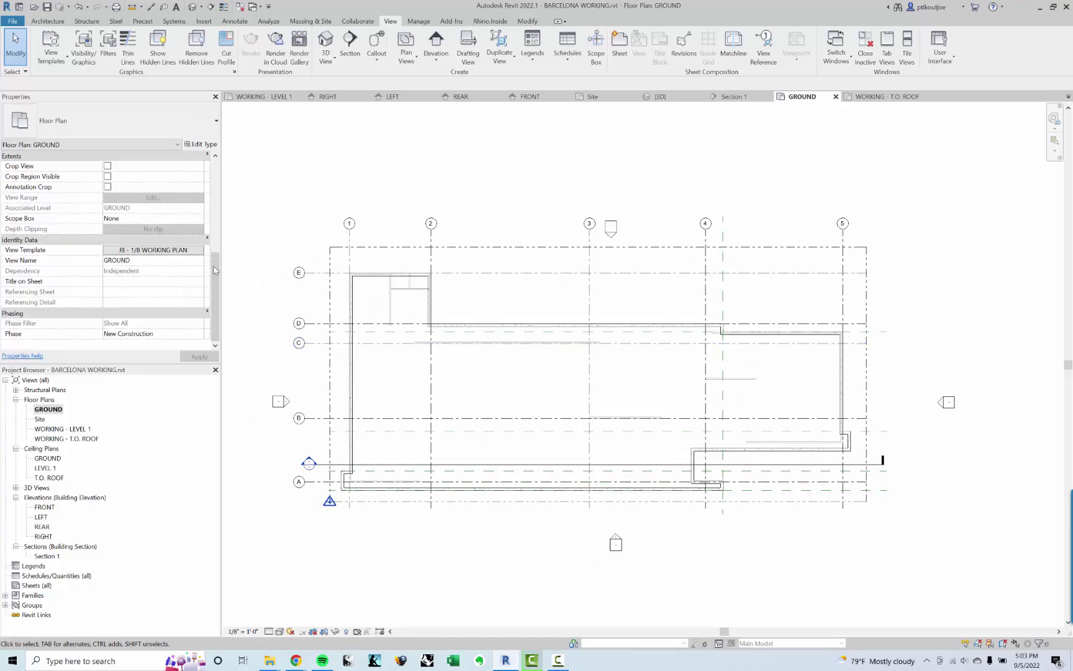
Set the underlay range's base level to None for the GROUND floor plan
scroll(215, 269, "up", 3)
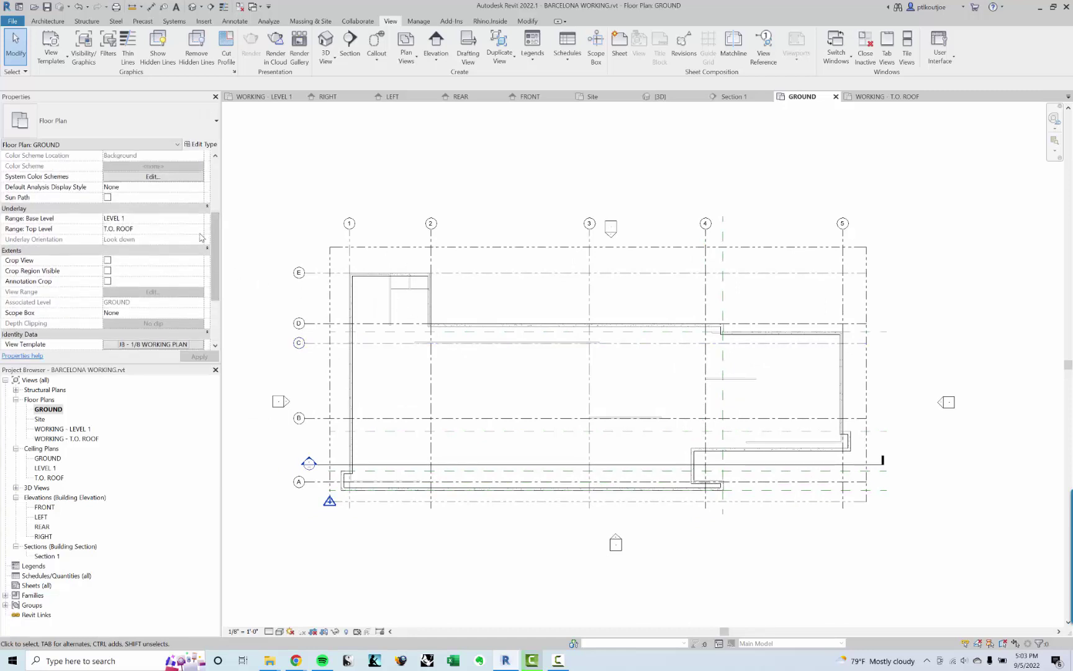
left_click(205, 219)
left_click(200, 218)
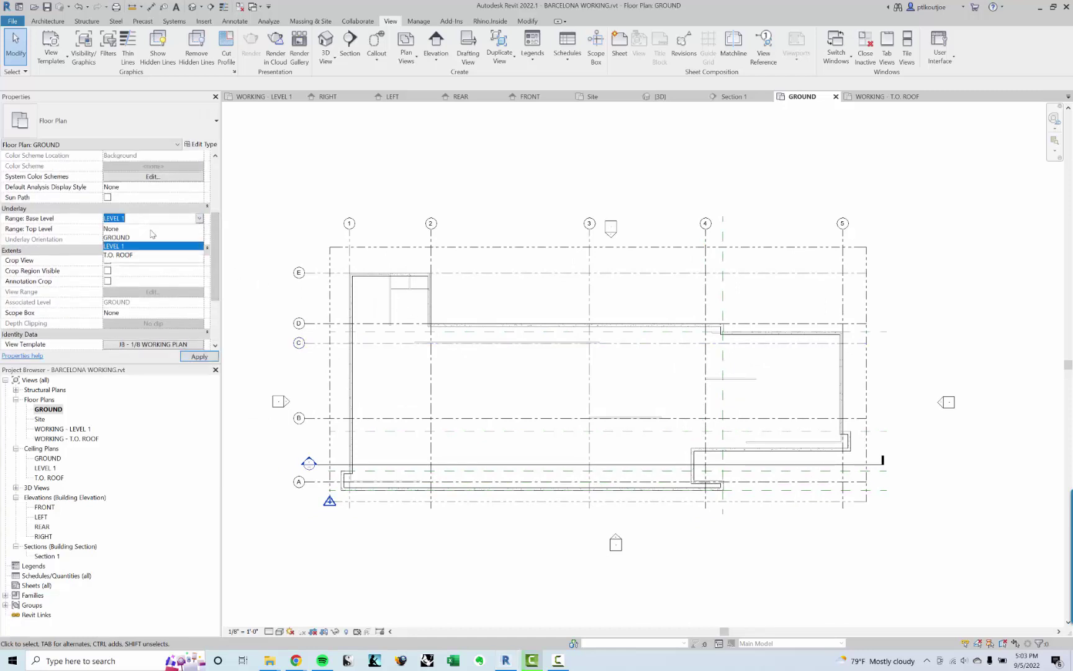
left_click(124, 230)
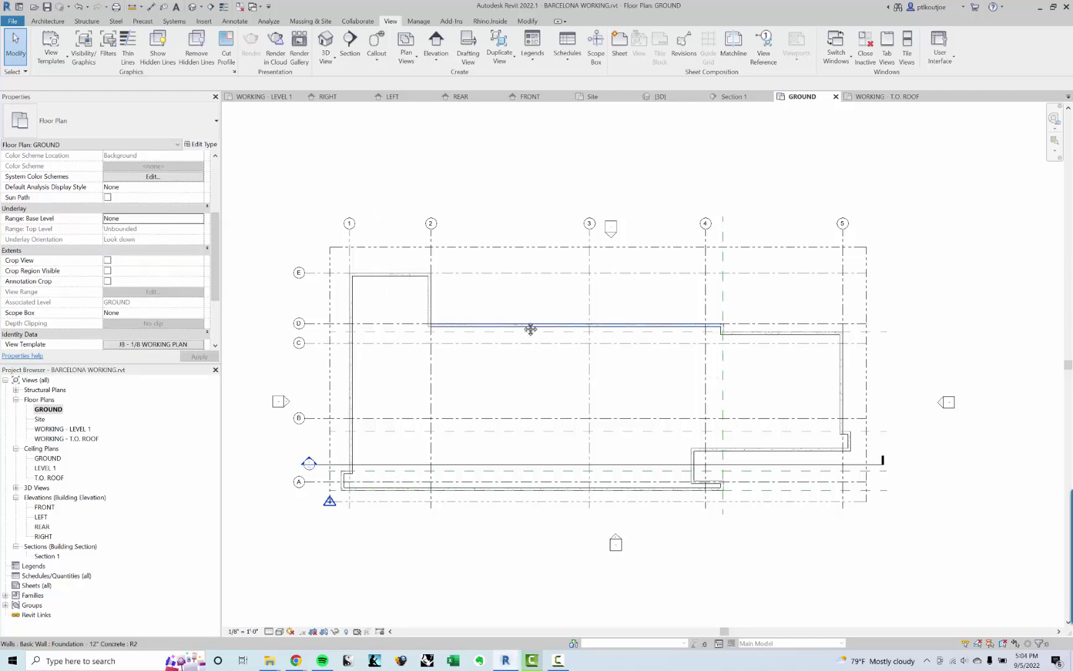
scroll(529, 329, "up", 3)
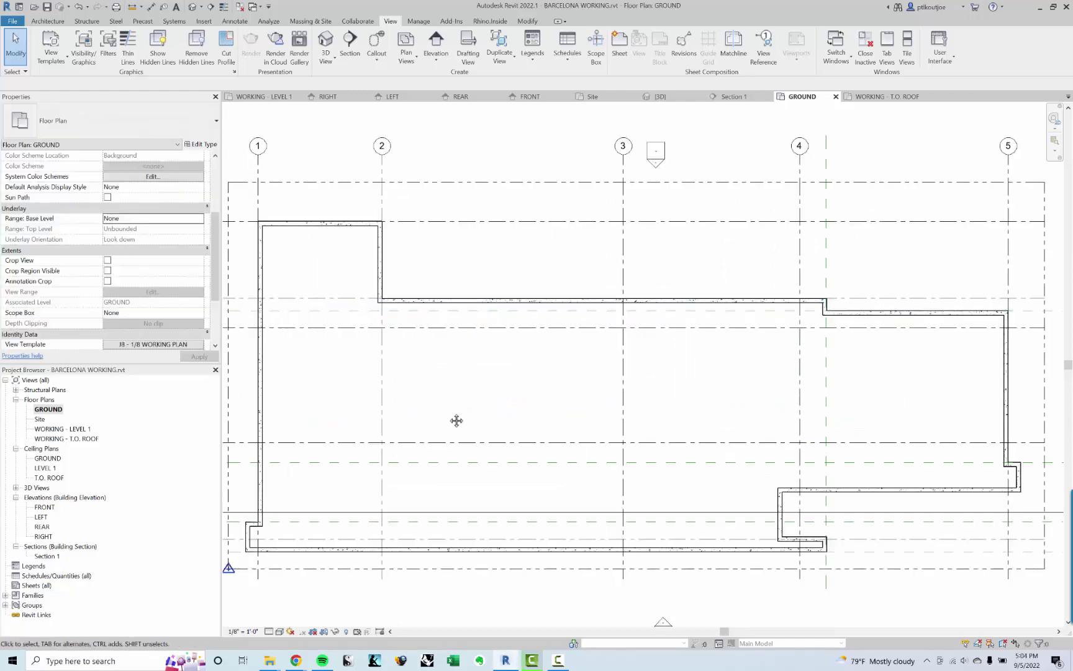
middle_click_drag(455, 419, 492, 398)
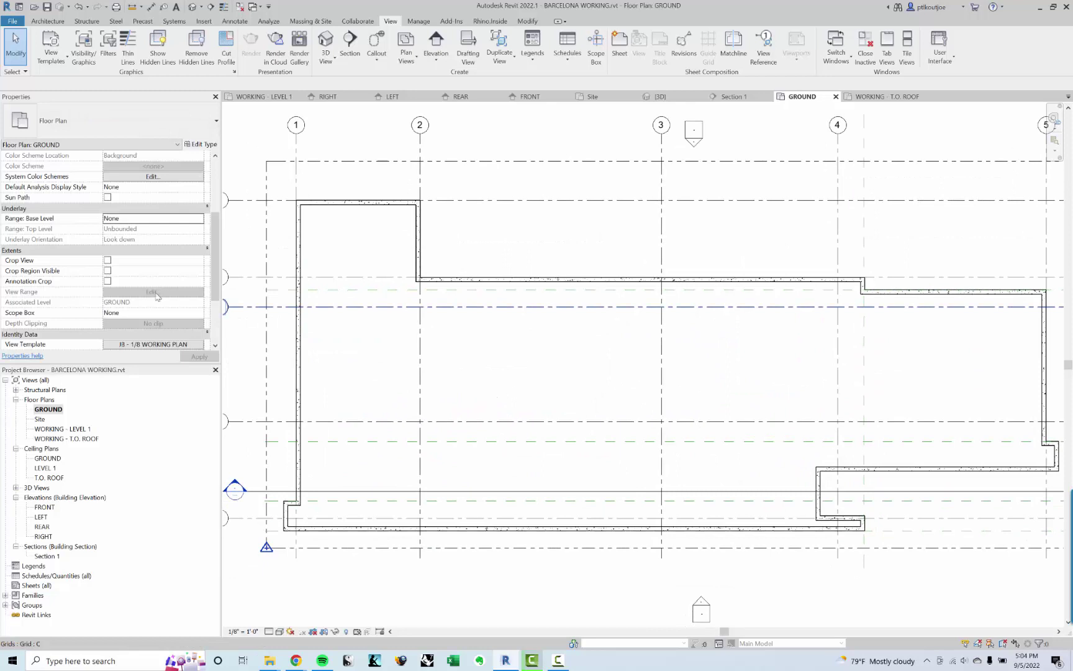
Rename the GROUND floor plan view as WORKING - GROUND and deselect it
scroll(157, 297, "down", 3)
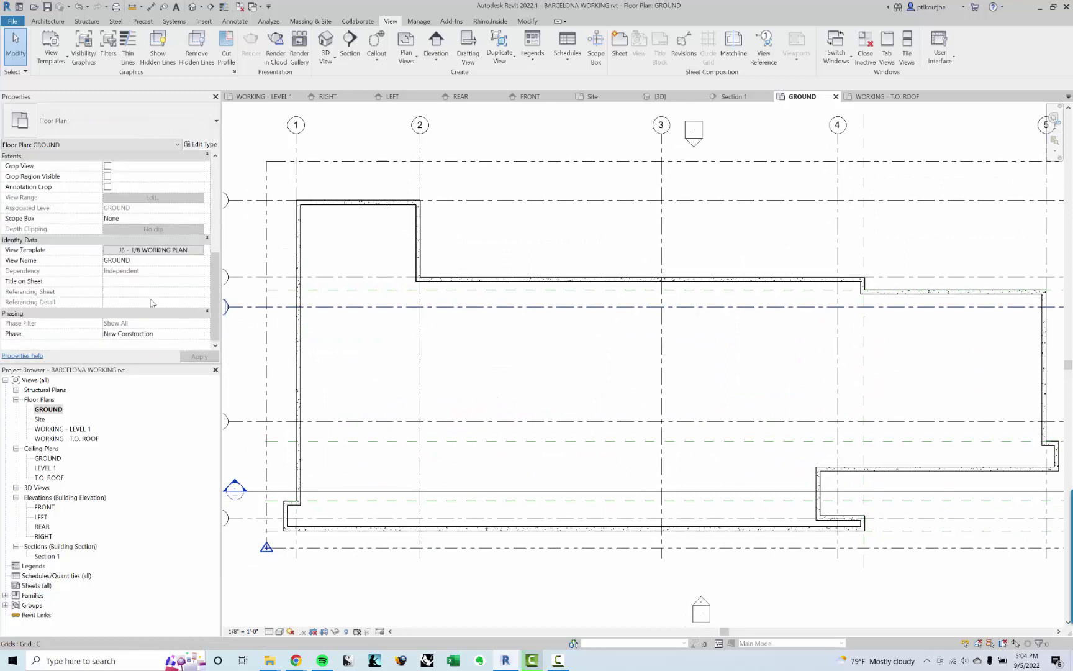
right_click(48, 409)
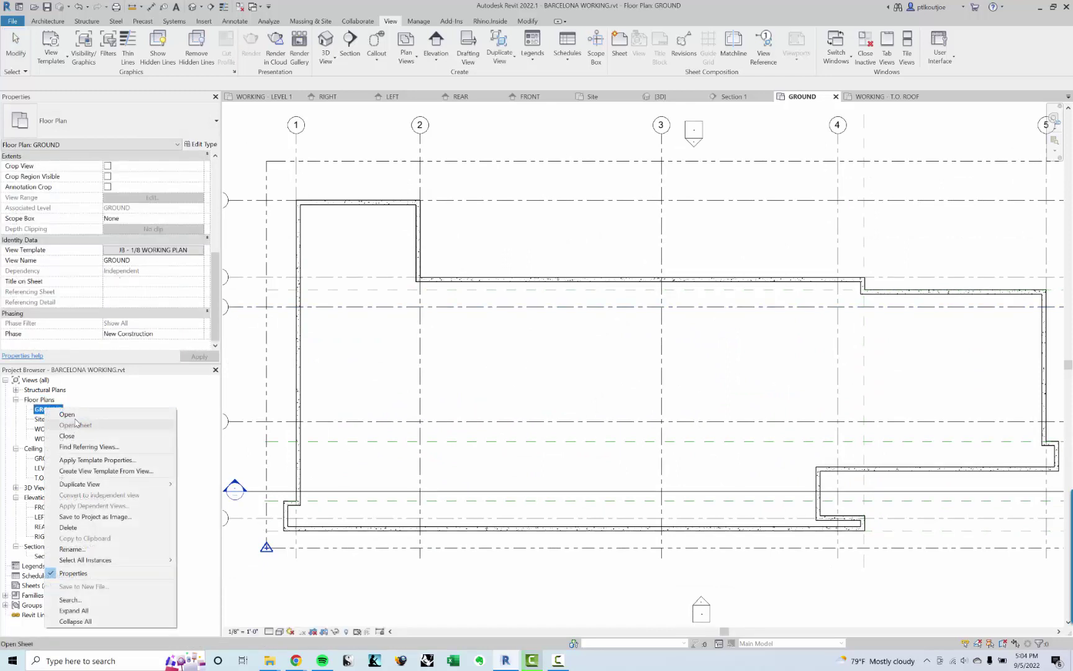
left_click(71, 549)
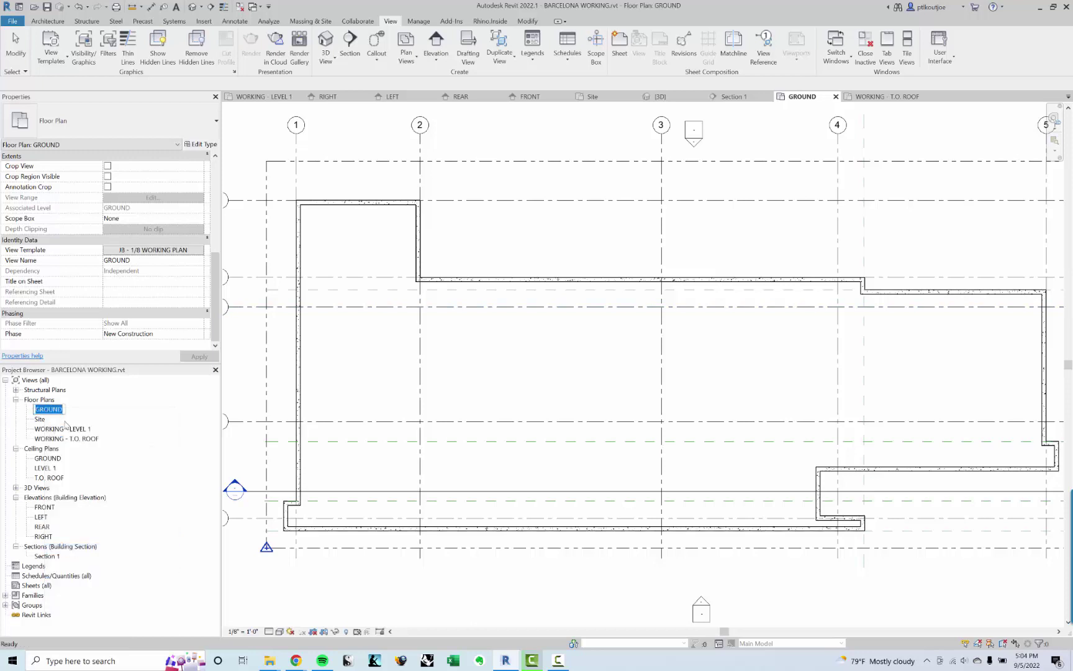
left_click(36, 409)
type("WORKING -")
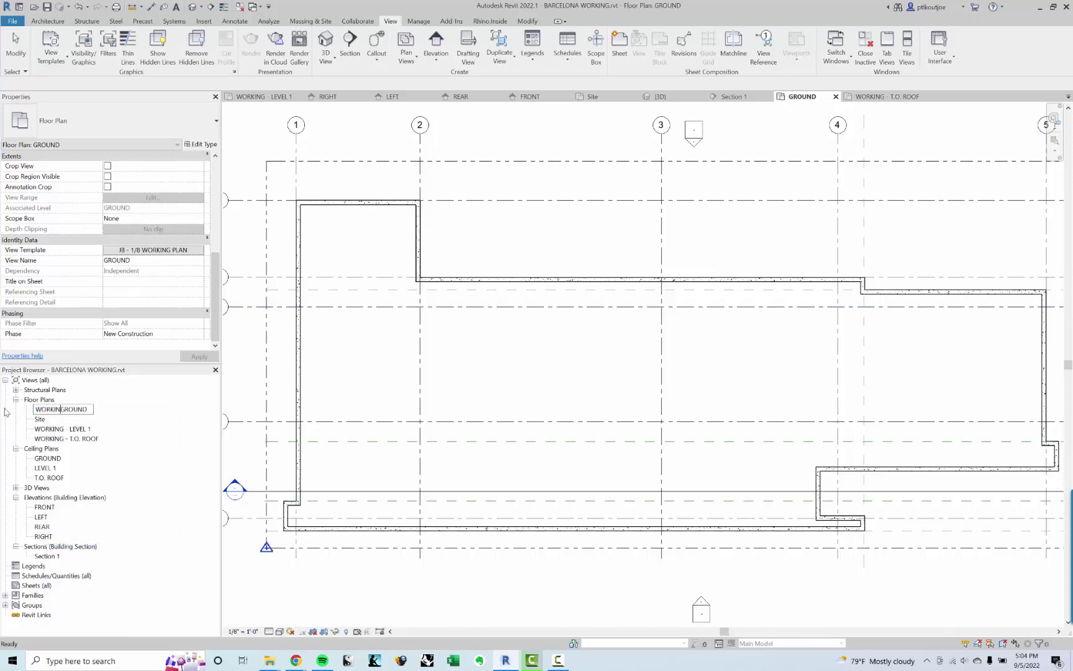
key("Return")
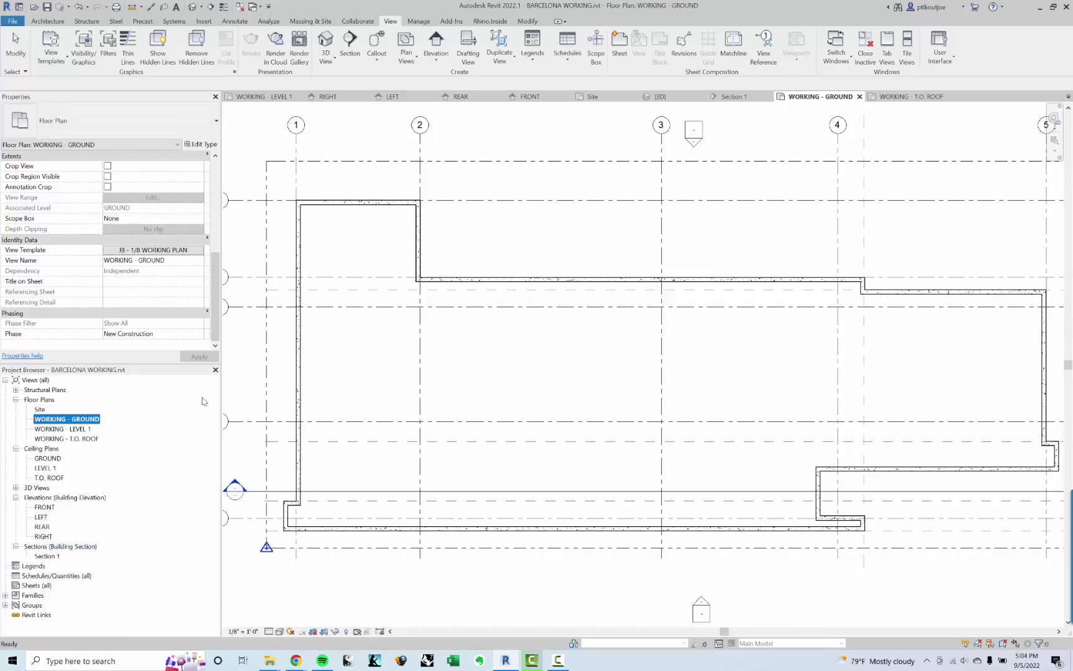
left_click(480, 349)
Try duplicating the WORKING - LEVEL 1 floor plan without detailing, and undo the duplication
double_click(74, 429)
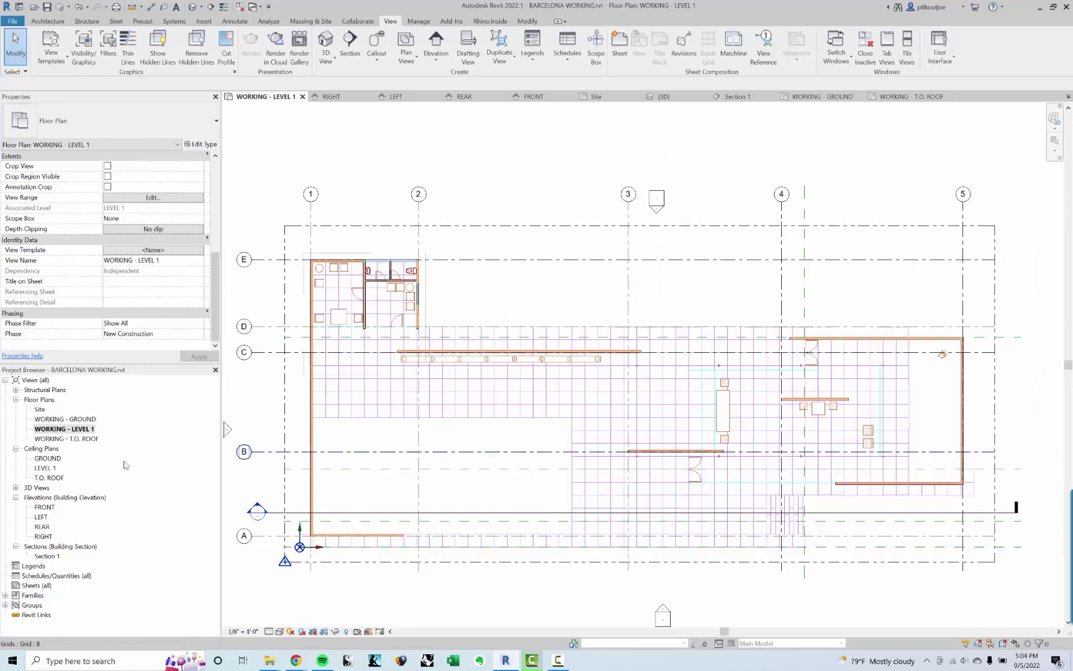
right_click(68, 431)
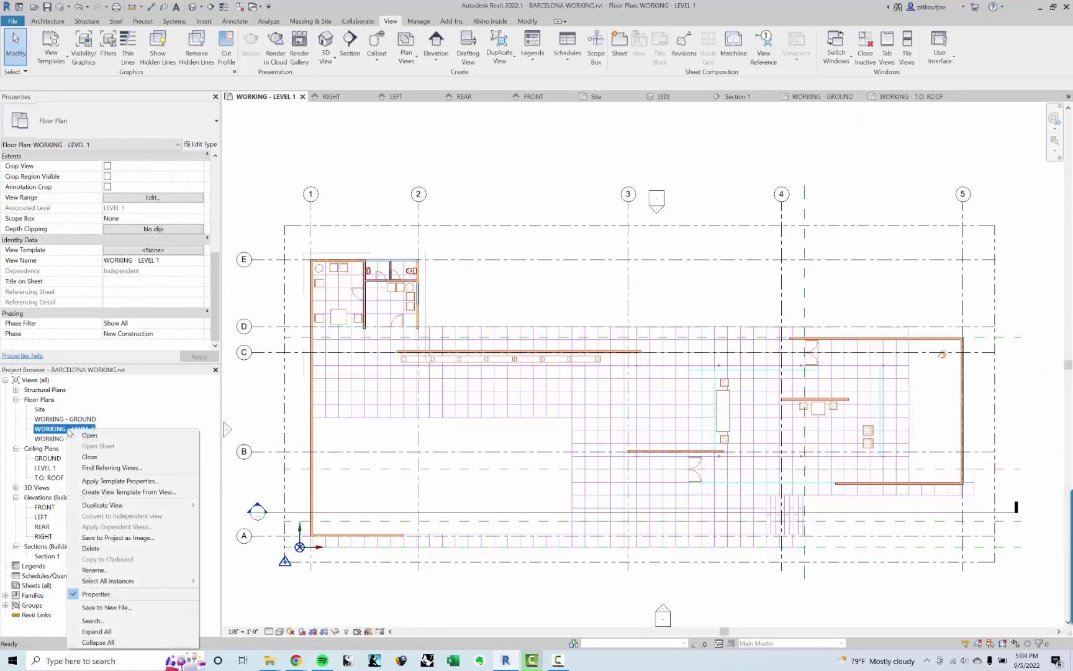
mouse_move(133, 504)
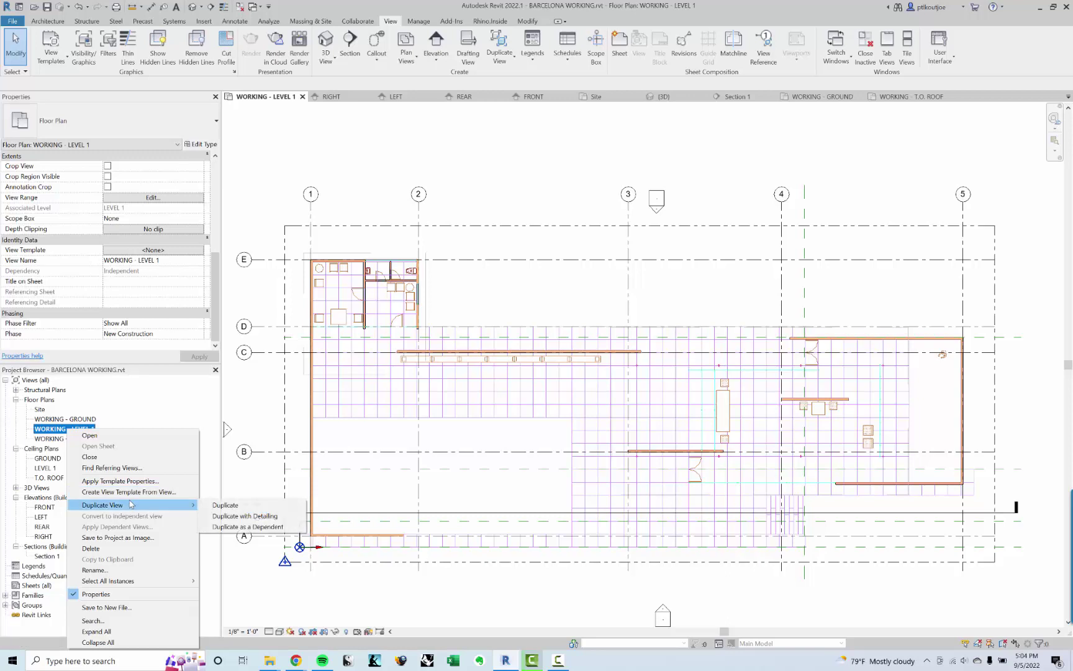
left_click(247, 505)
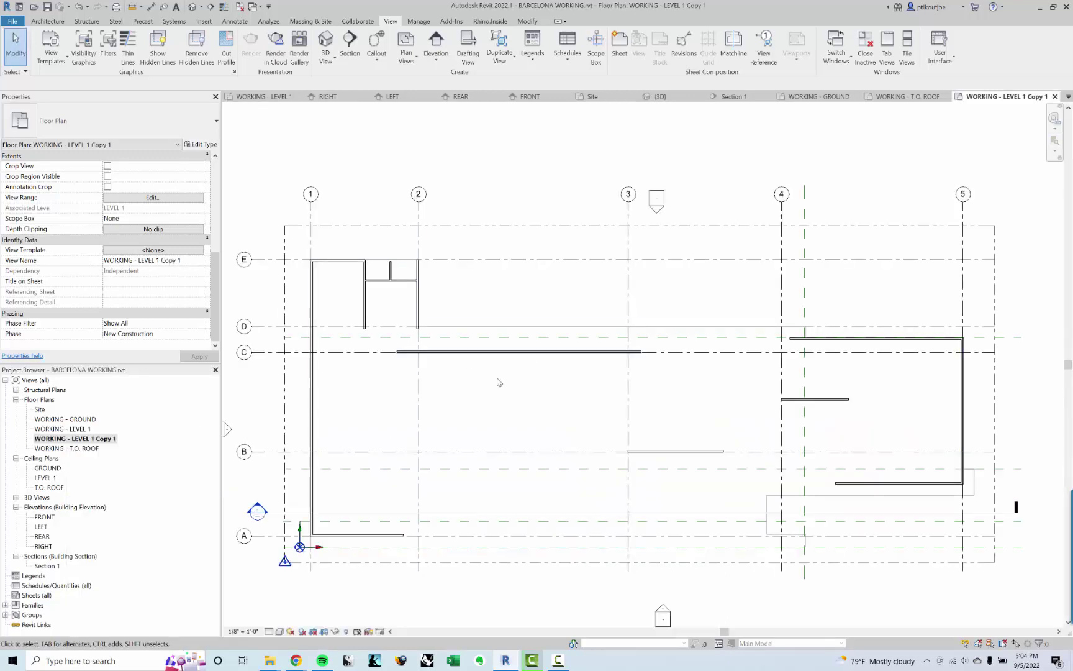
middle_click_drag(483, 393, 512, 388)
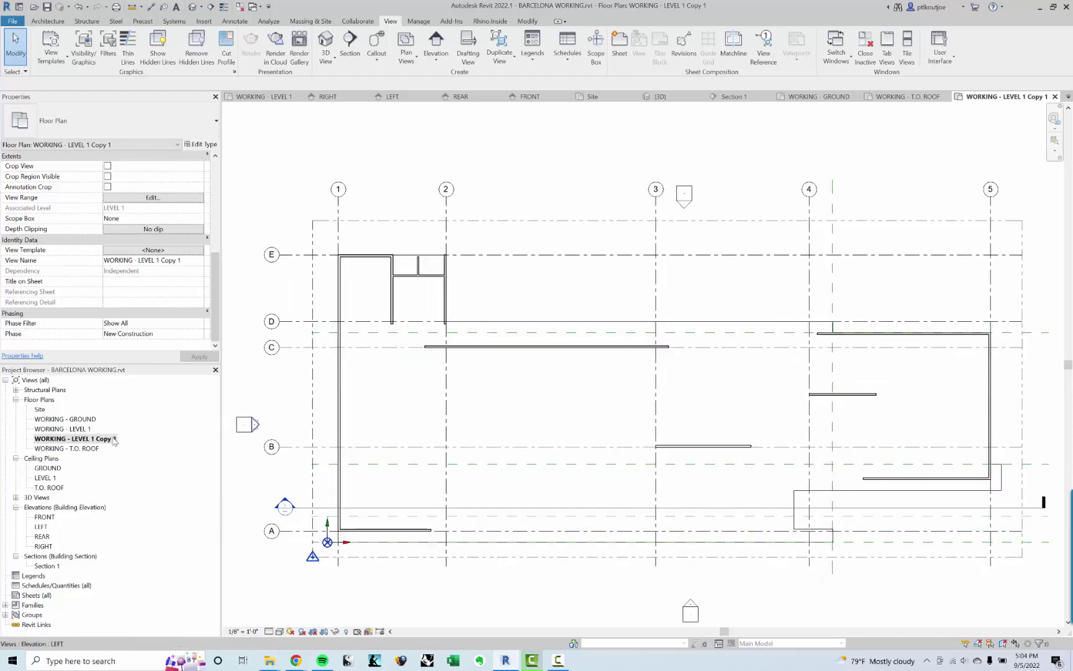
key("ctrl+z")
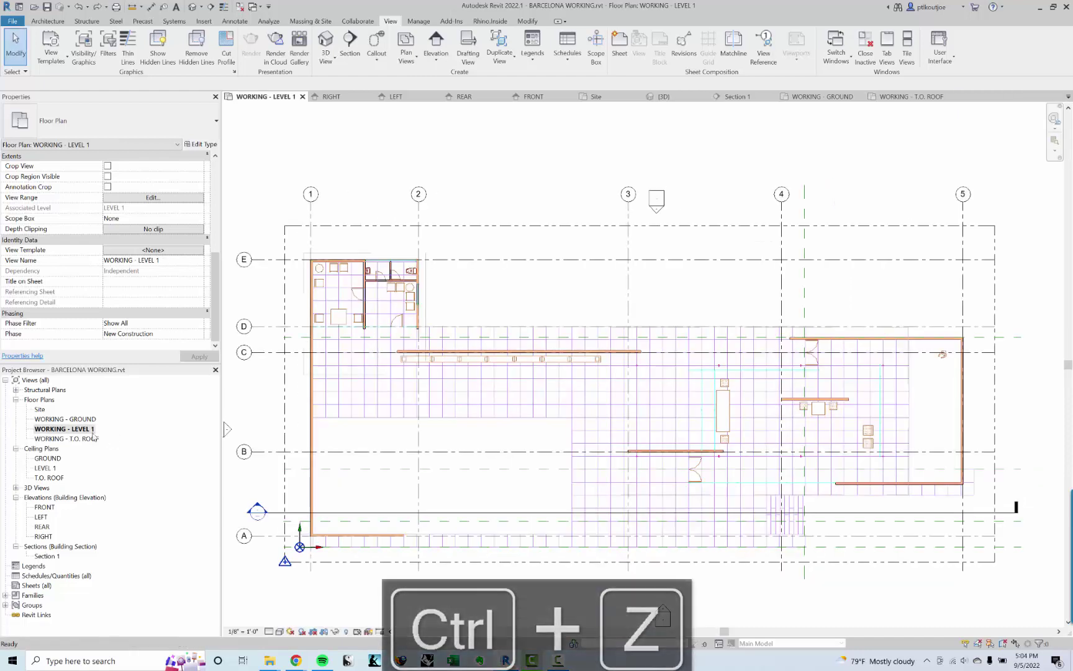
Duplicate the WORKING - LEVEL 1 floor plan view with detailing
right_click(88, 429)
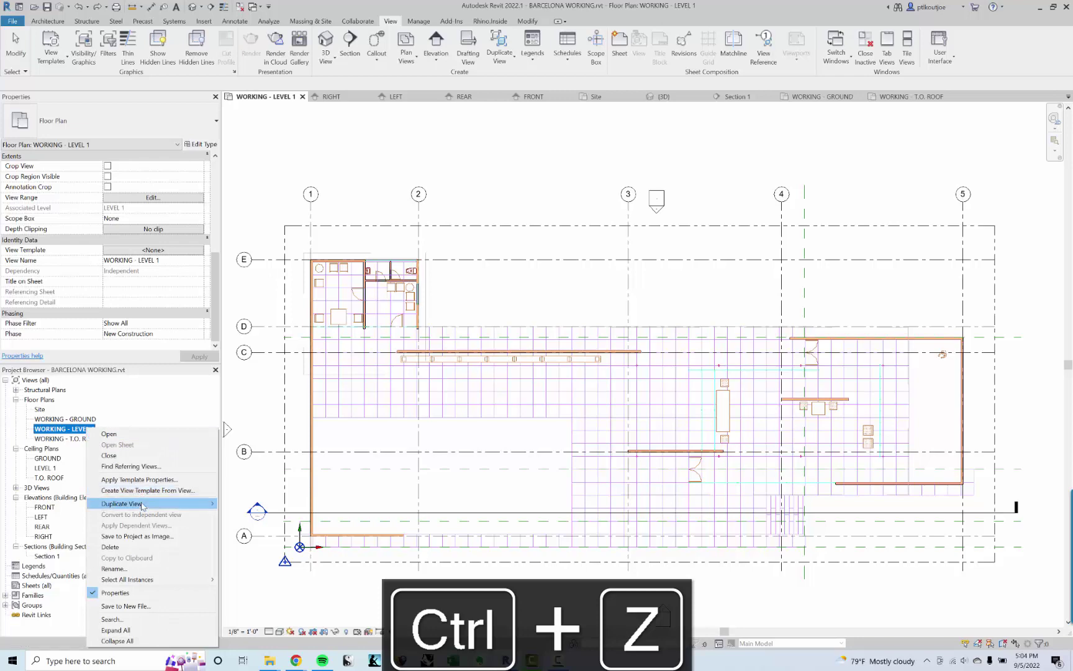
mouse_move(143, 503)
left_click(280, 516)
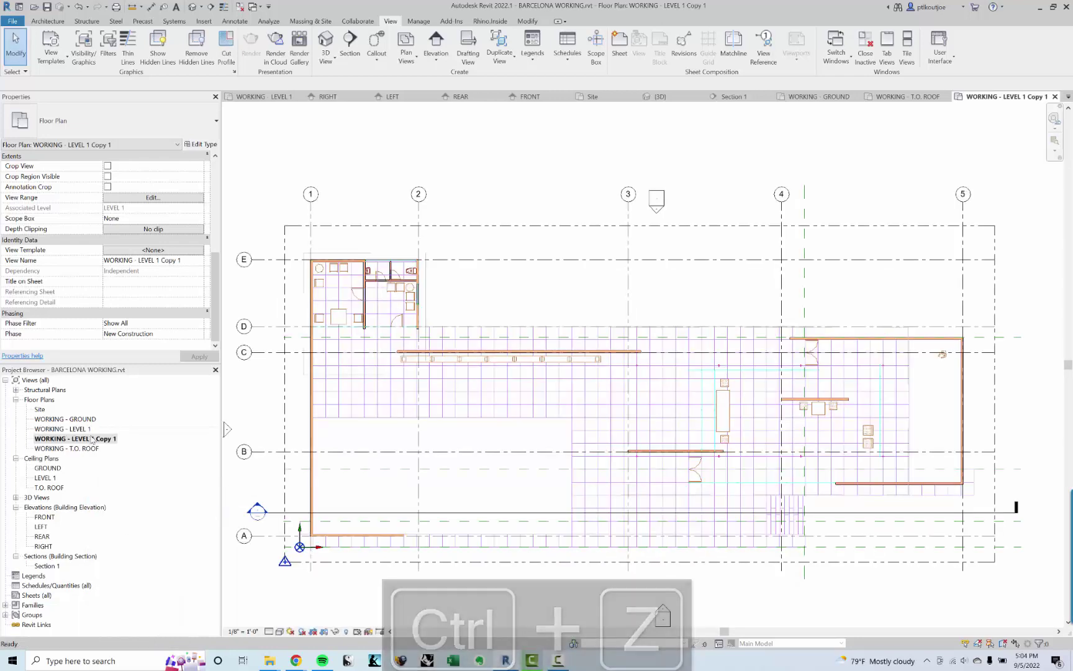
Rename the duplicated WORKING - LEVEL 1 Copy 1 floor plan view as PRES - LEVEL 1
right_click(93, 439)
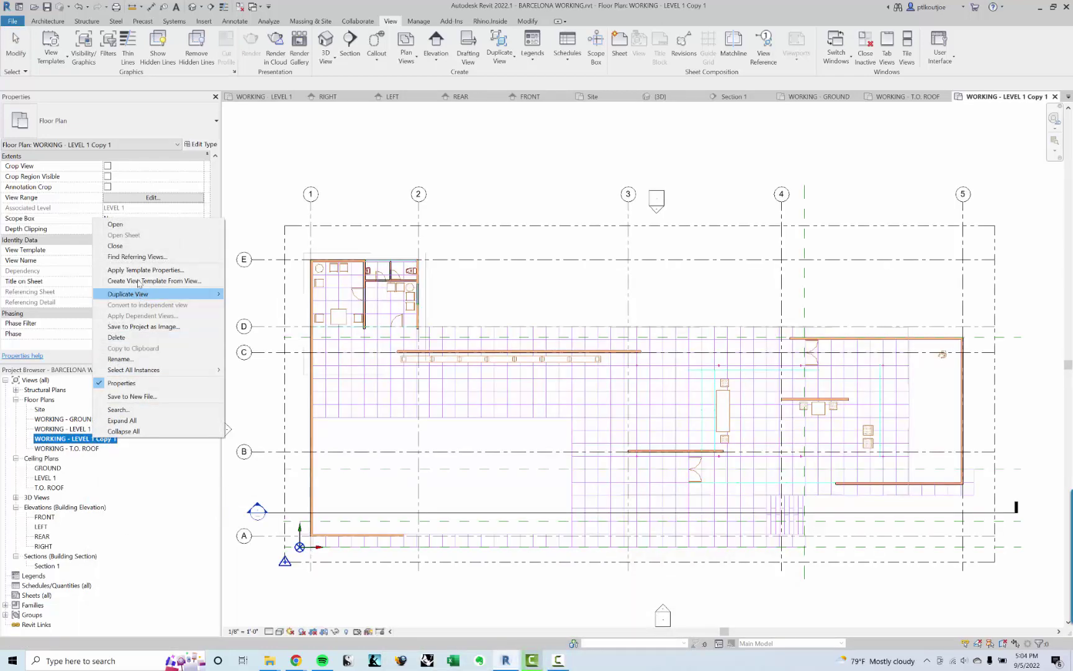
left_click(121, 359)
left_click(117, 439)
key("ctrl+shift+Left")
key("ctrl+shift+Left")
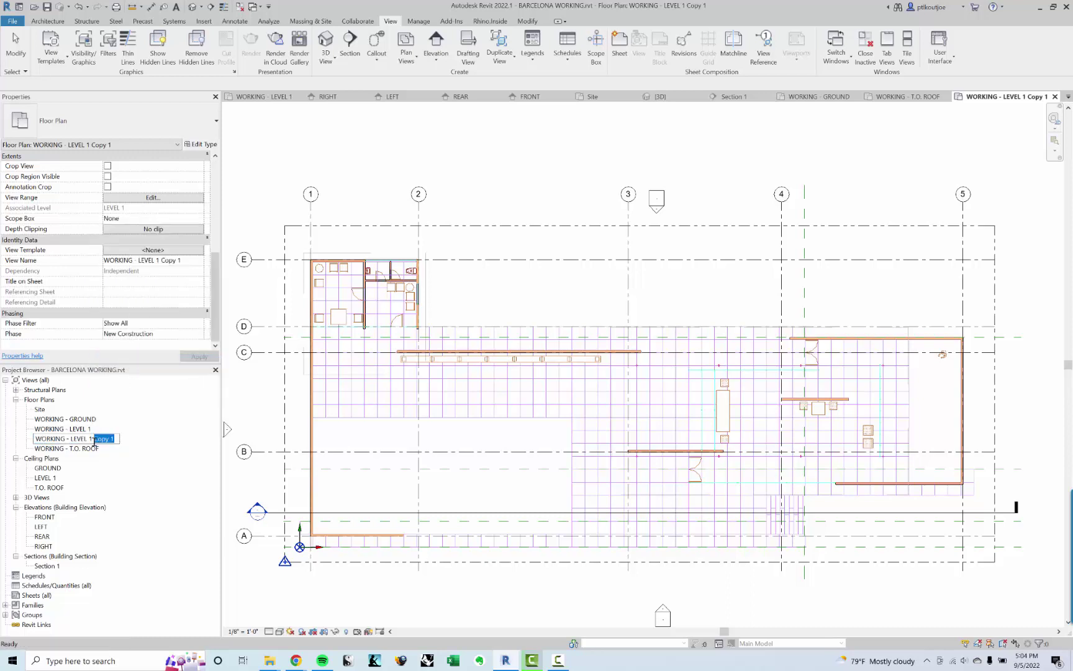
key("BackSpace")
key("Home")
key("ctrl+Delete")
type("PRES")
key("Return")
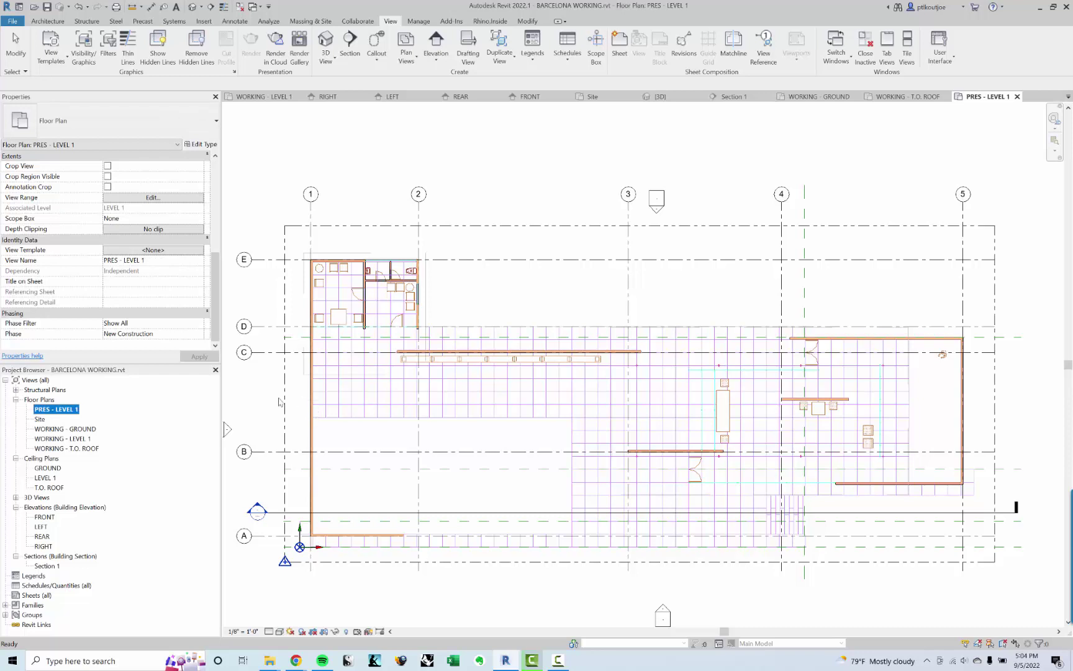
Rename the PRES - LEVEL 1 floor plan view as LEVEL 1
right_click(69, 413)
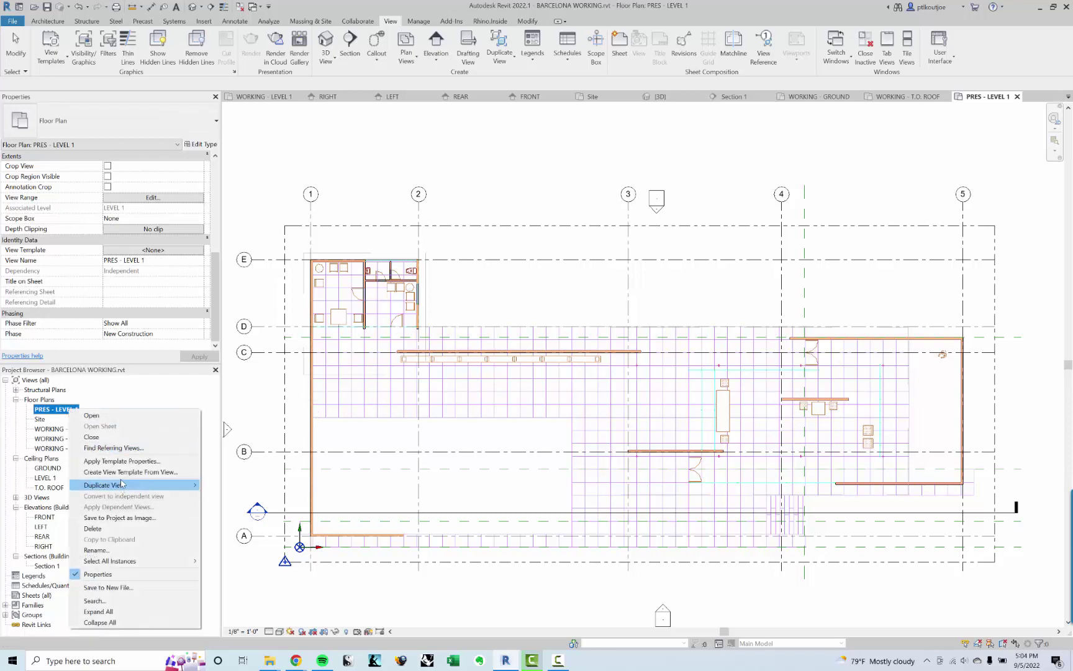
left_click(96, 550)
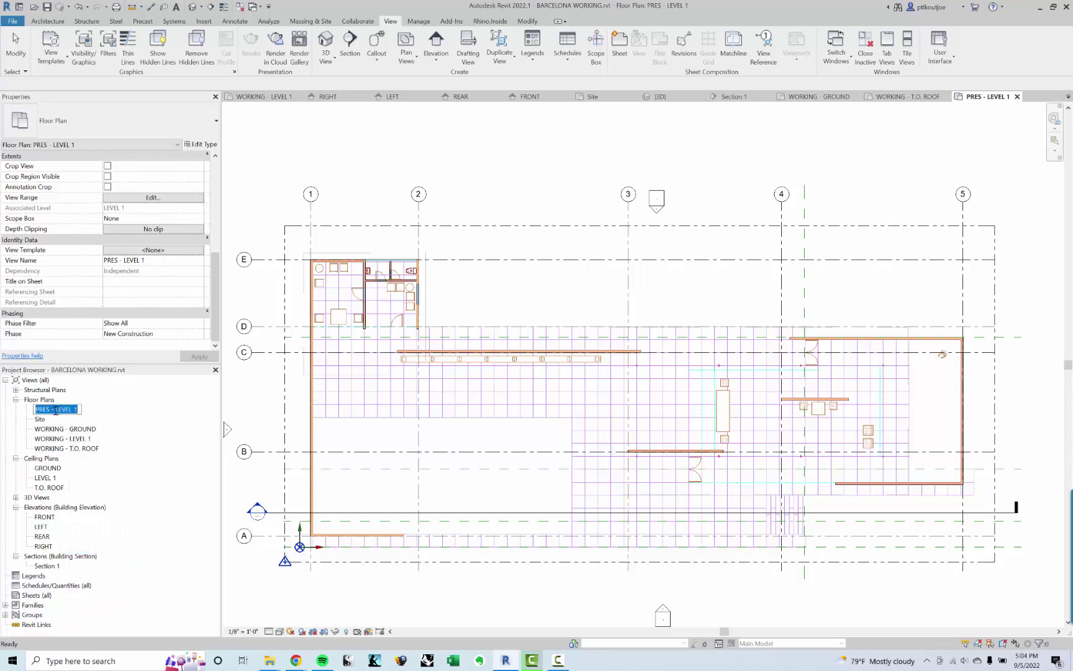
left_click(56, 411)
key("shift+Home")
key("Delete")
key("Return")
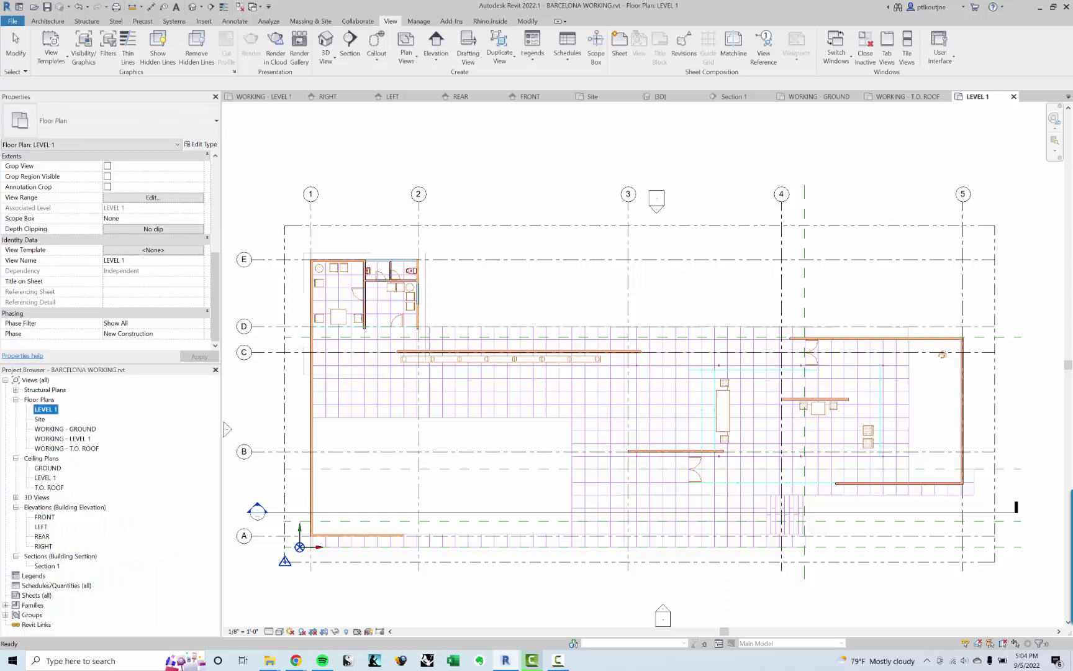
Try setting the imported BARCELONA - LEVEL 1.dwg drawing's draw layer to Background, and undo the change
left_click(504, 377)
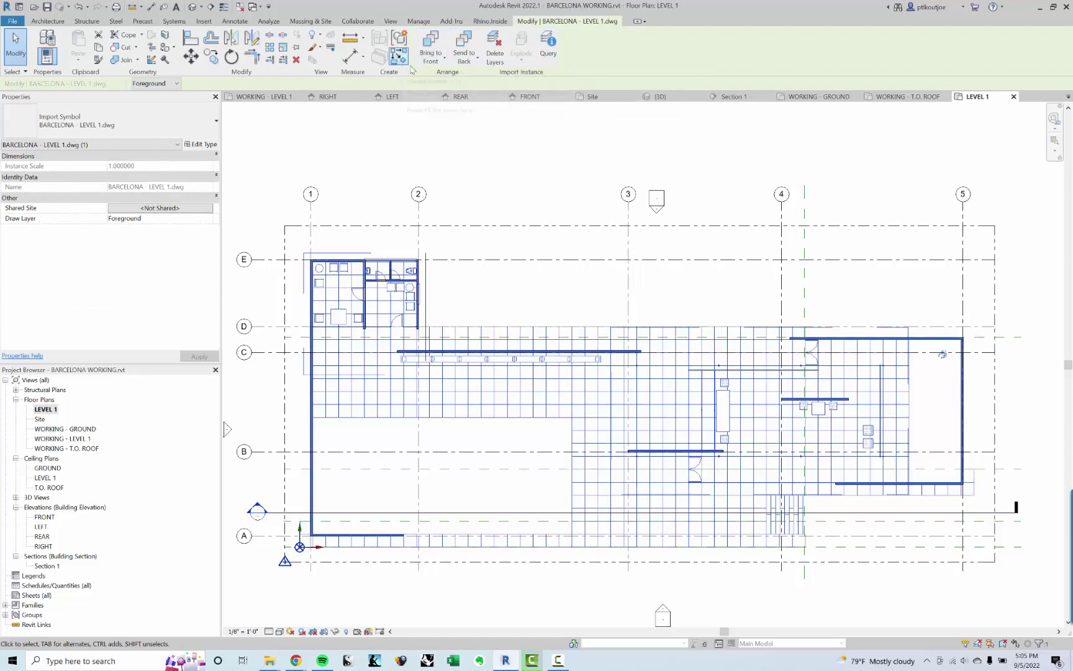
left_click(166, 220)
left_click(208, 219)
left_click(180, 234)
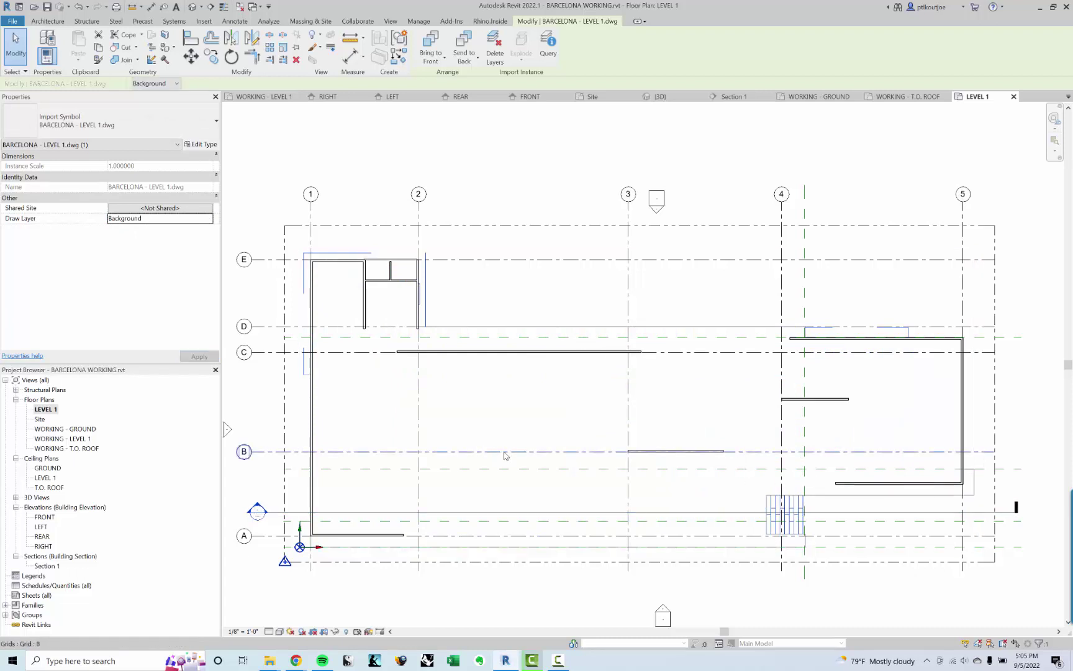
key("ctrl+z")
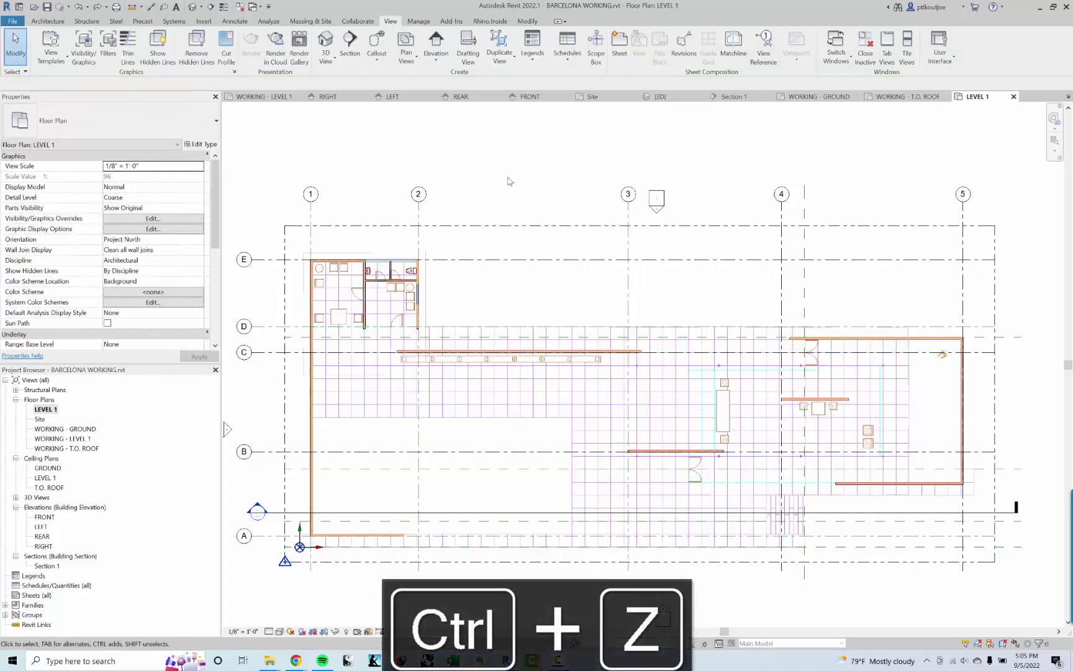
Hide the imported BARCELONA - LEVEL 1.dwg in the LEVEL 1 floor plan through its visibility/graphic overrides
key("v")
key("v")
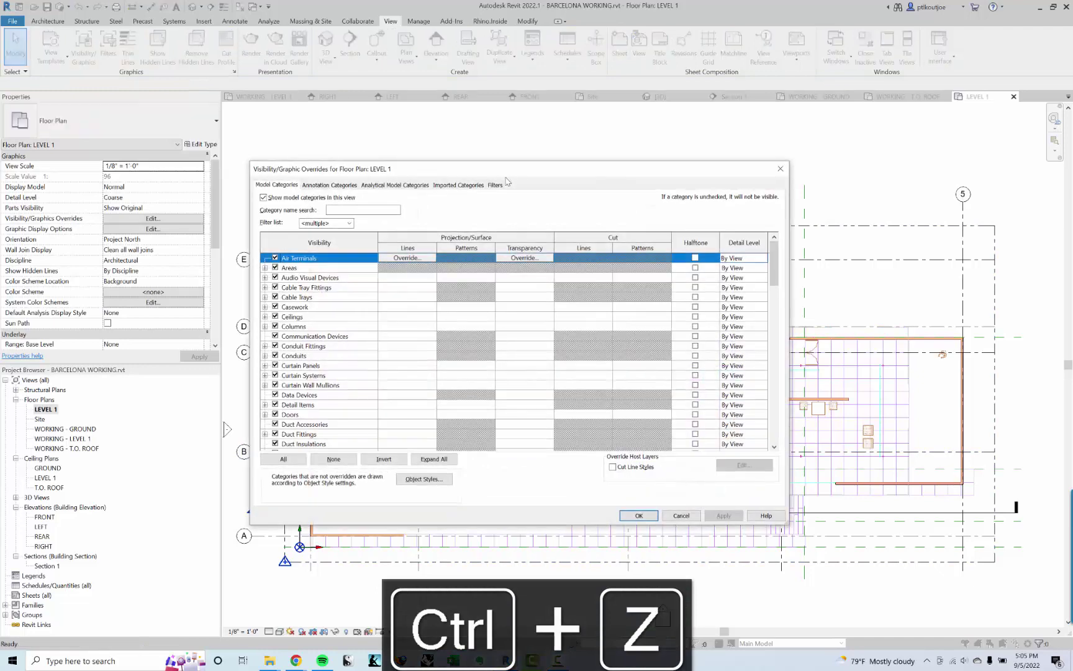
left_click(459, 185)
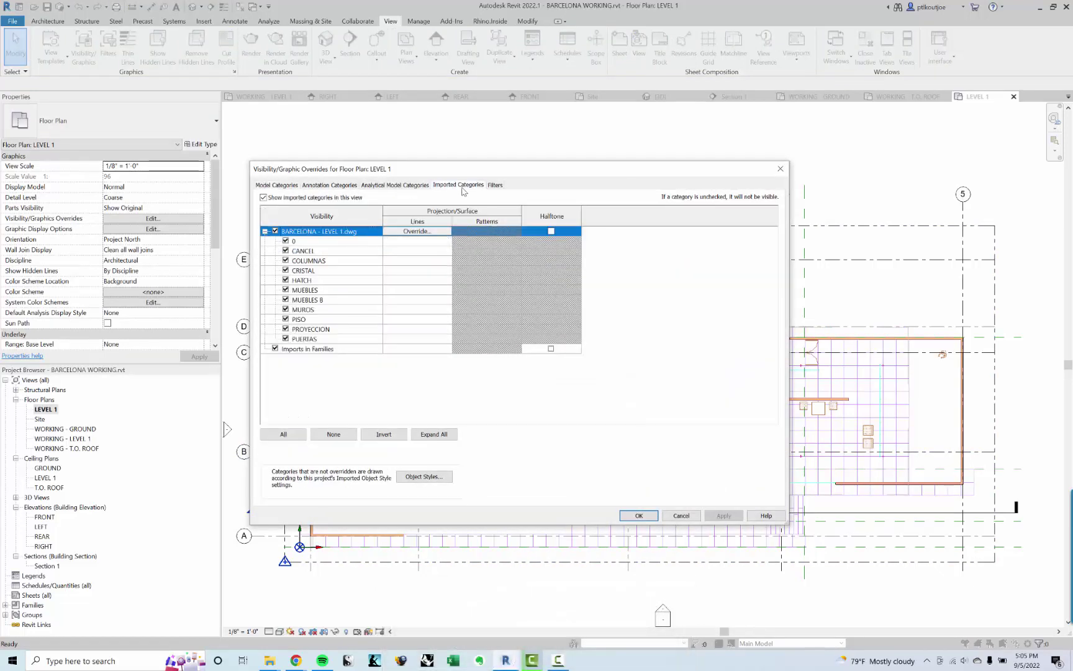
left_click(275, 231)
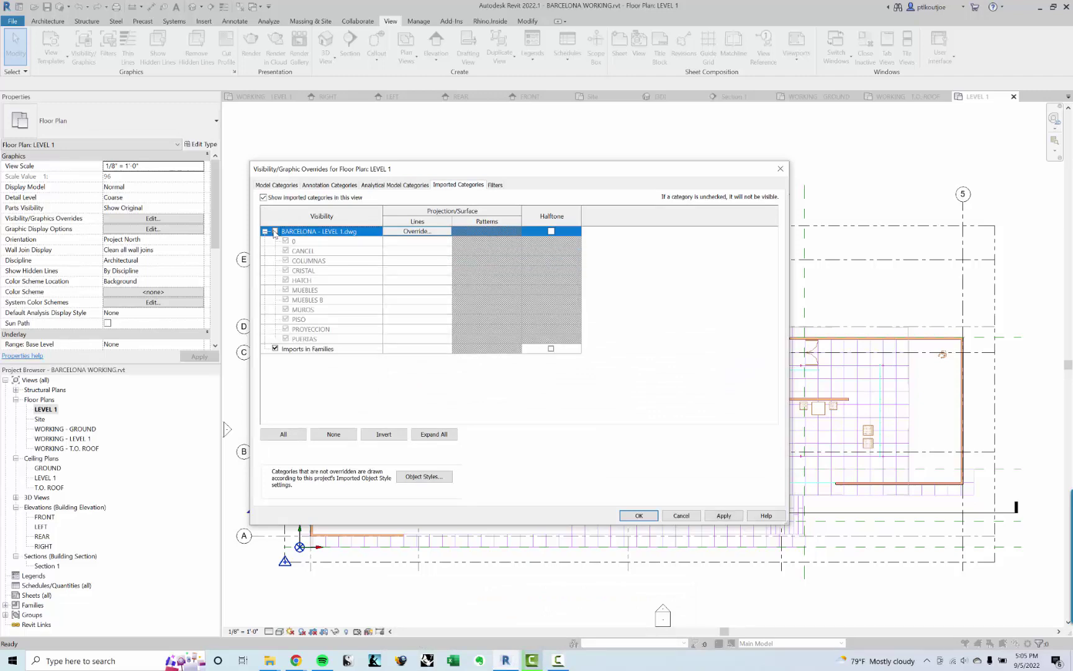
left_click(639, 516)
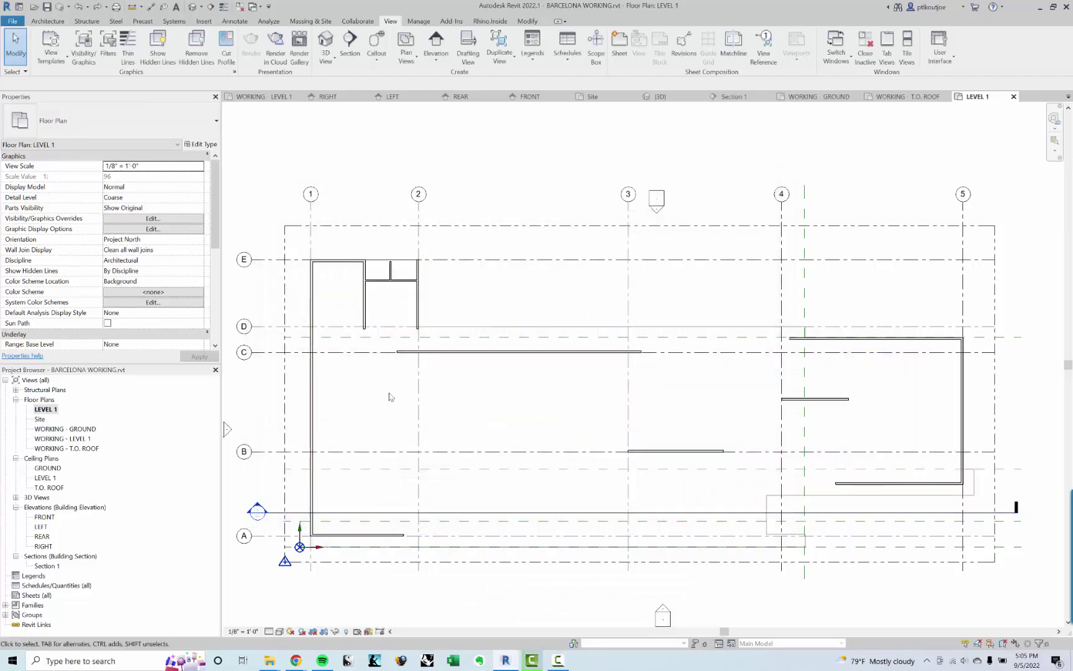
left_click_drag(218, 231, 214, 310)
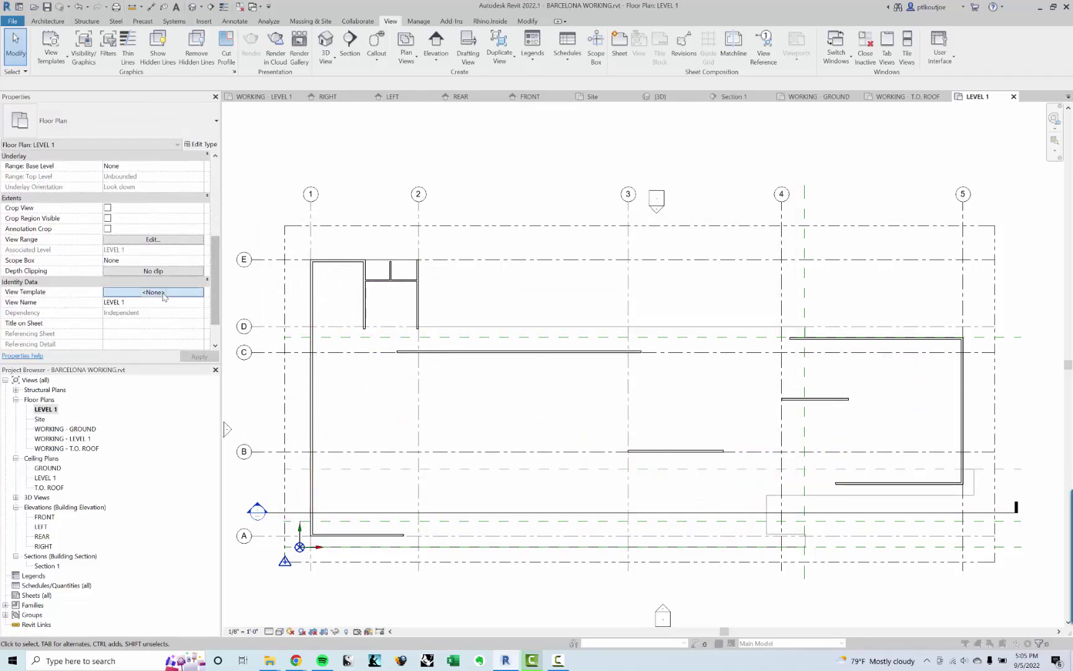
left_click(165, 292)
key("Escape")
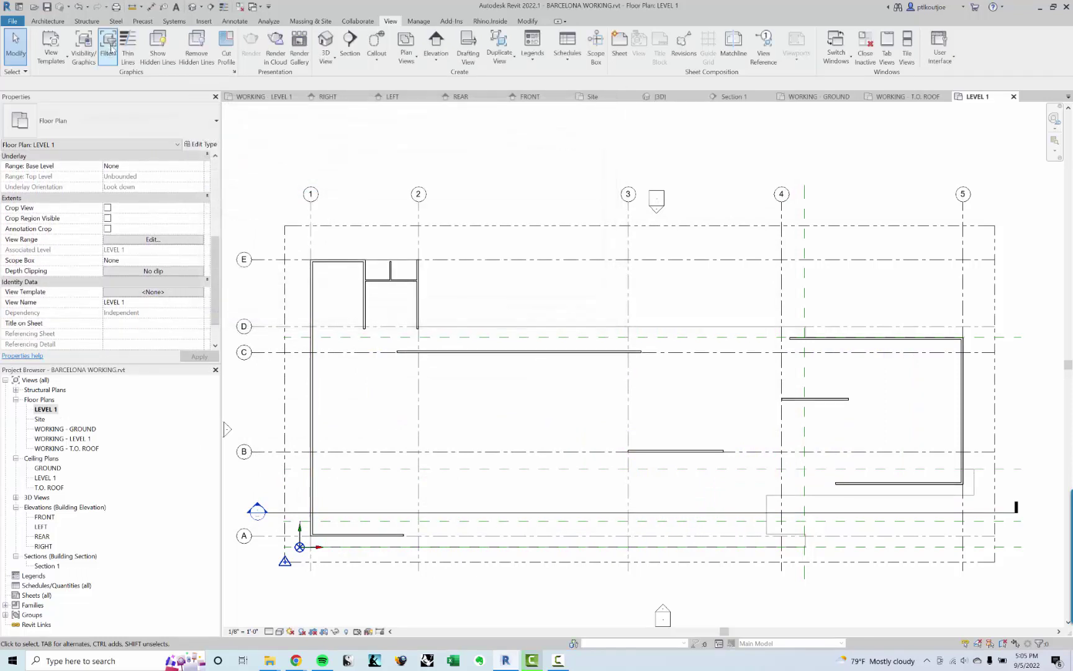
Create a view template named JB - 1/8 ARCH PLAN from the current LEVEL 1 floor plan view
left_click(51, 49)
left_click(97, 122)
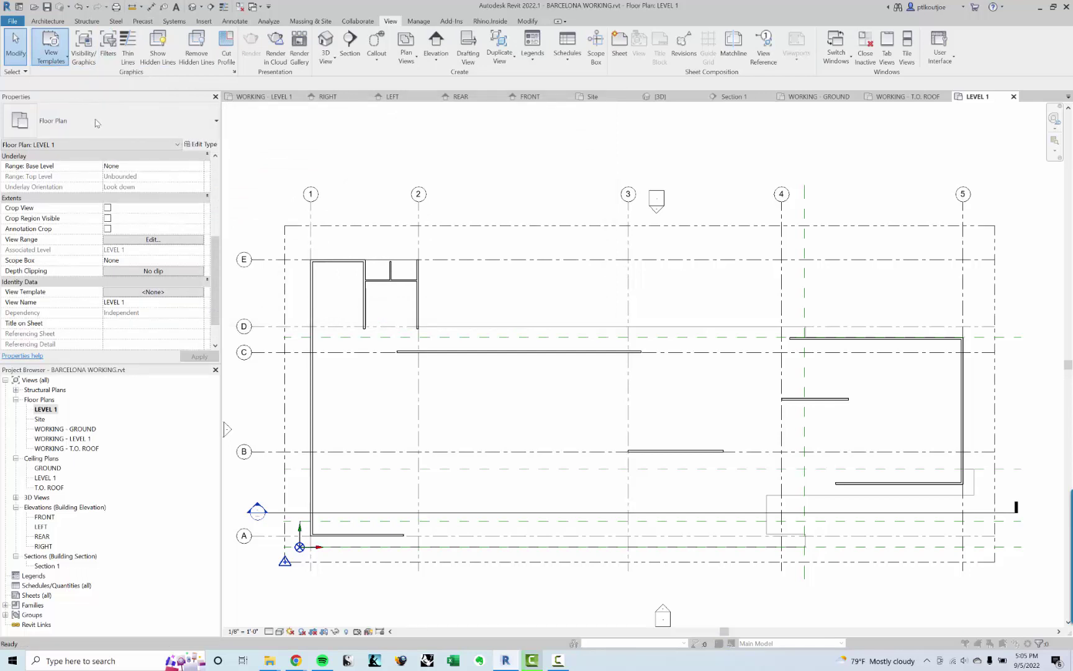
type("JB")
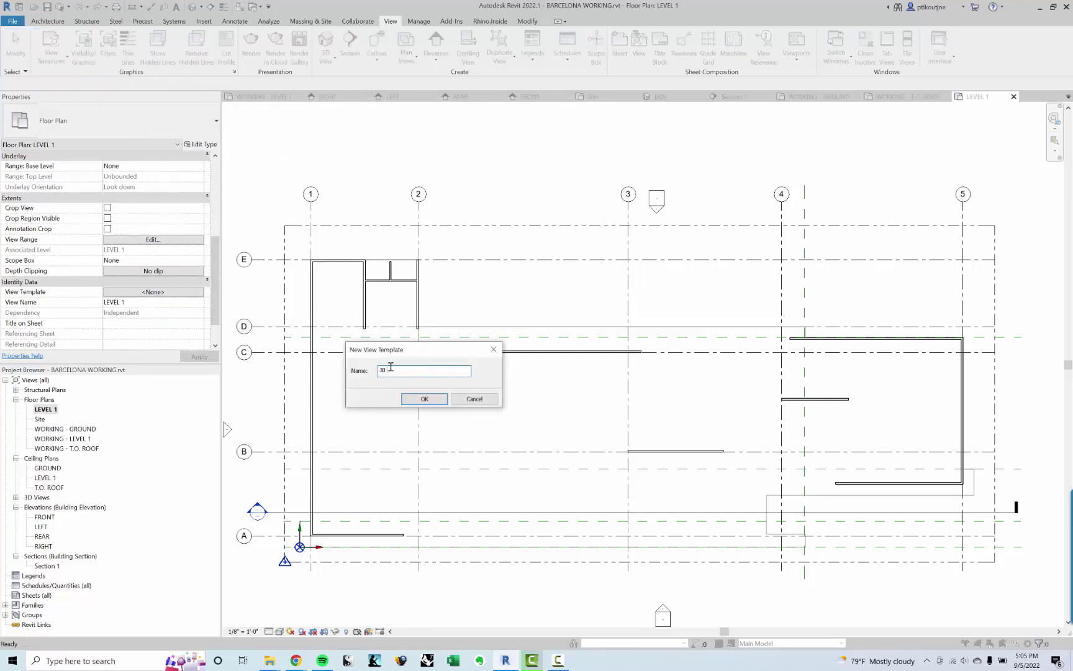
type(" 1/8 ARCH PLAN")
key("Return")
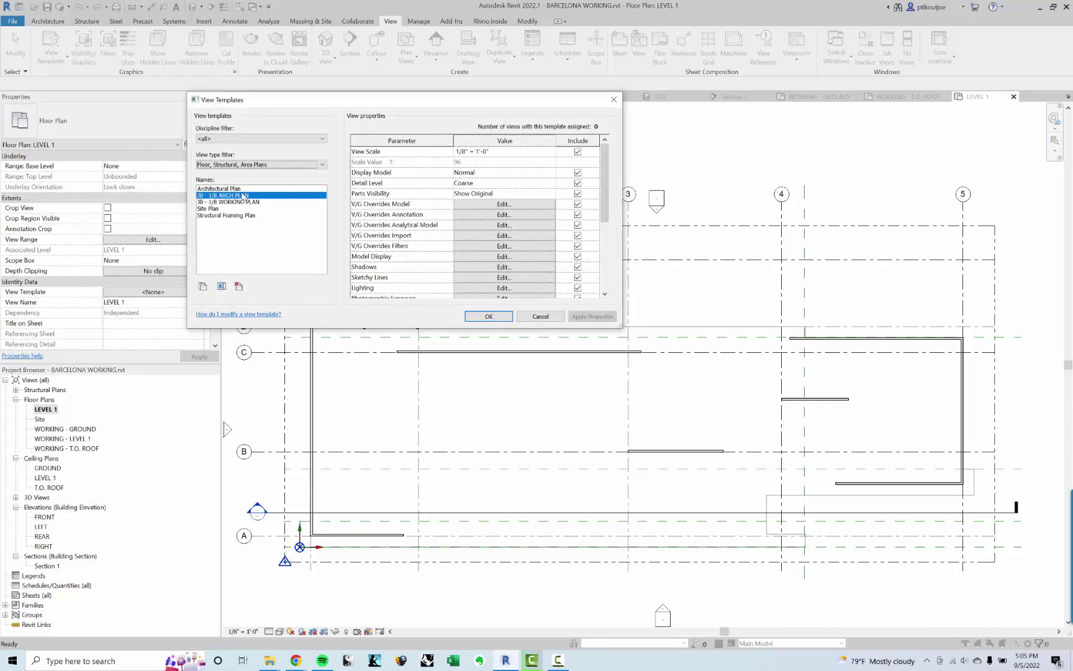
left_click(488, 315)
Duplicate the WORKING - GROUND and WORKING - T.O. ROOF floor plan views with detailing
left_click(78, 430)
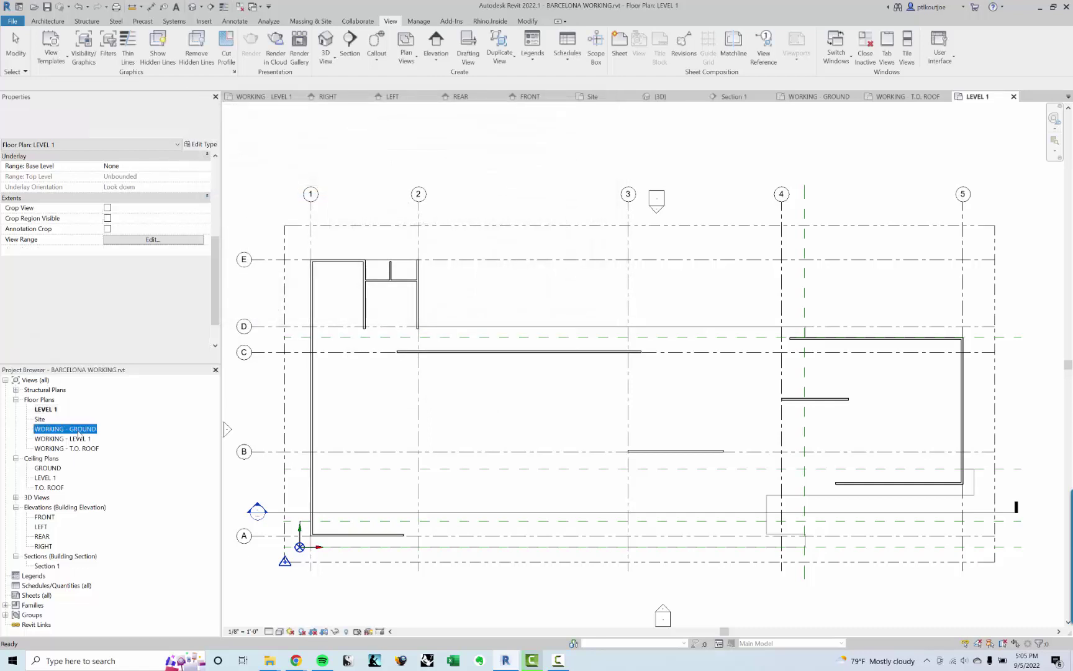
right_click(77, 431)
key("Escape")
right_click(73, 435)
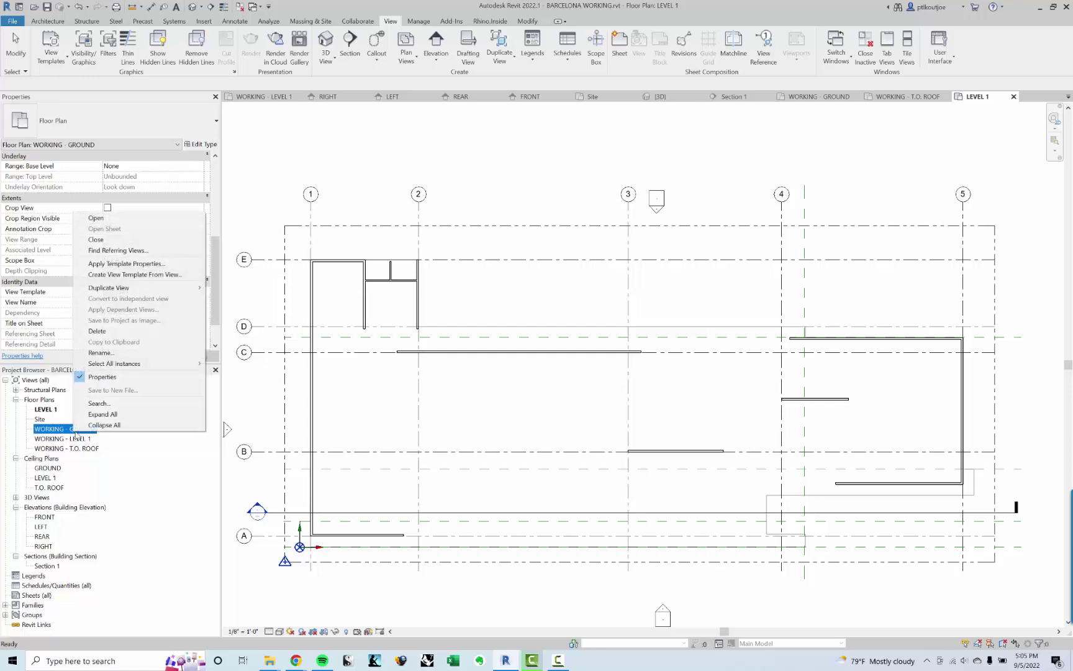
mouse_move(149, 287)
left_click(246, 298)
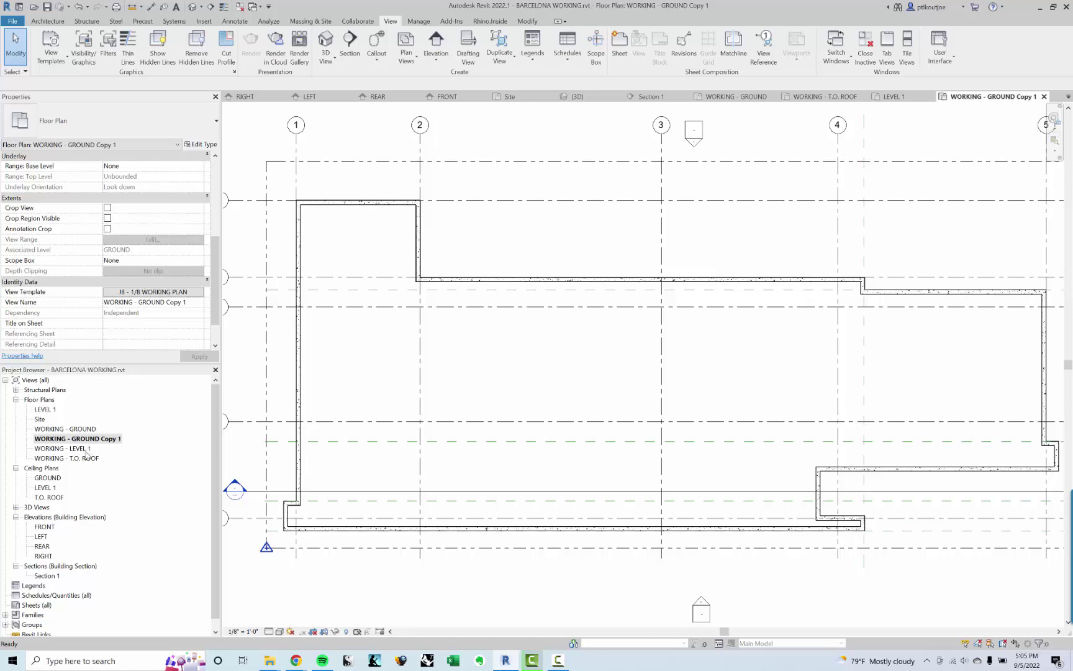
right_click(88, 460)
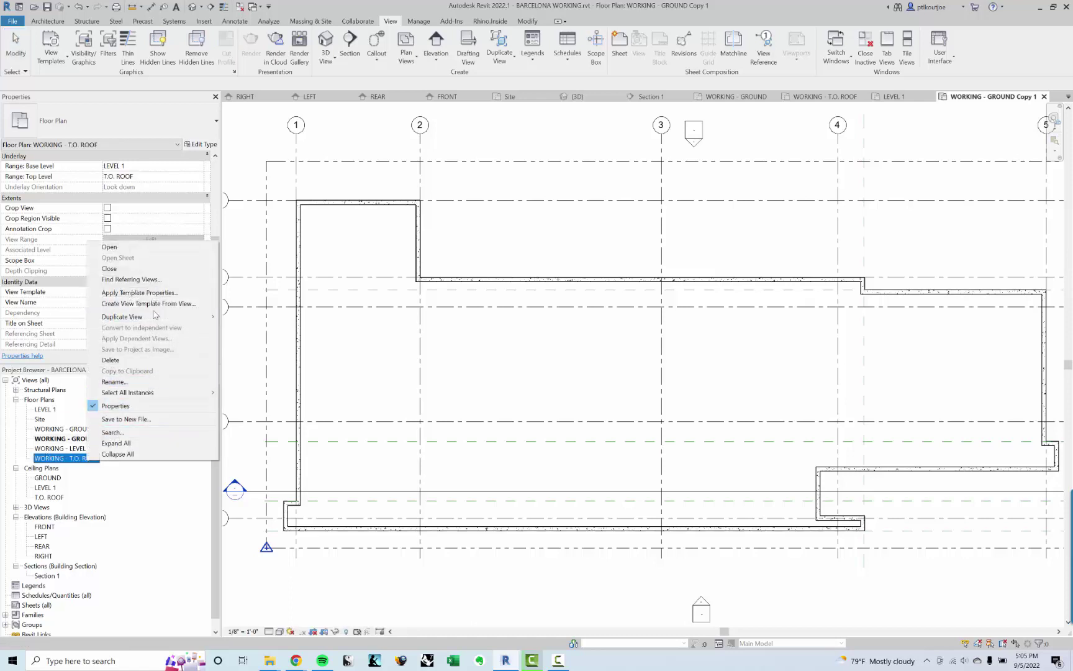
mouse_move(156, 316)
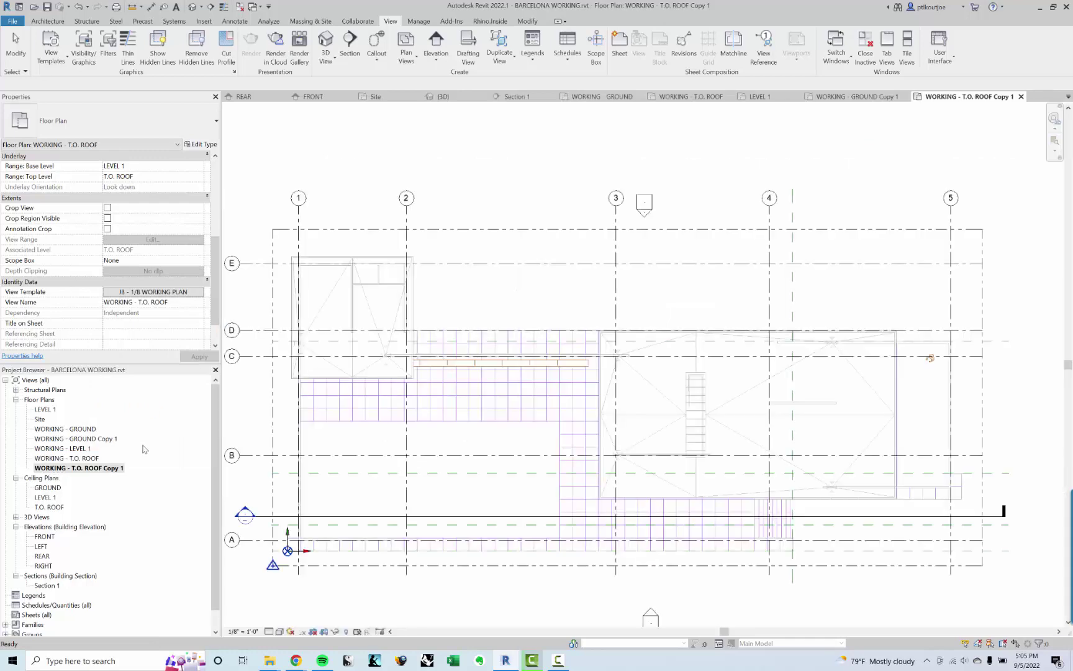
Assign the JB - 1/8 ARCH PLAN view template to the WORKING - GROUND Copy 1 floor plan
double_click(110, 438)
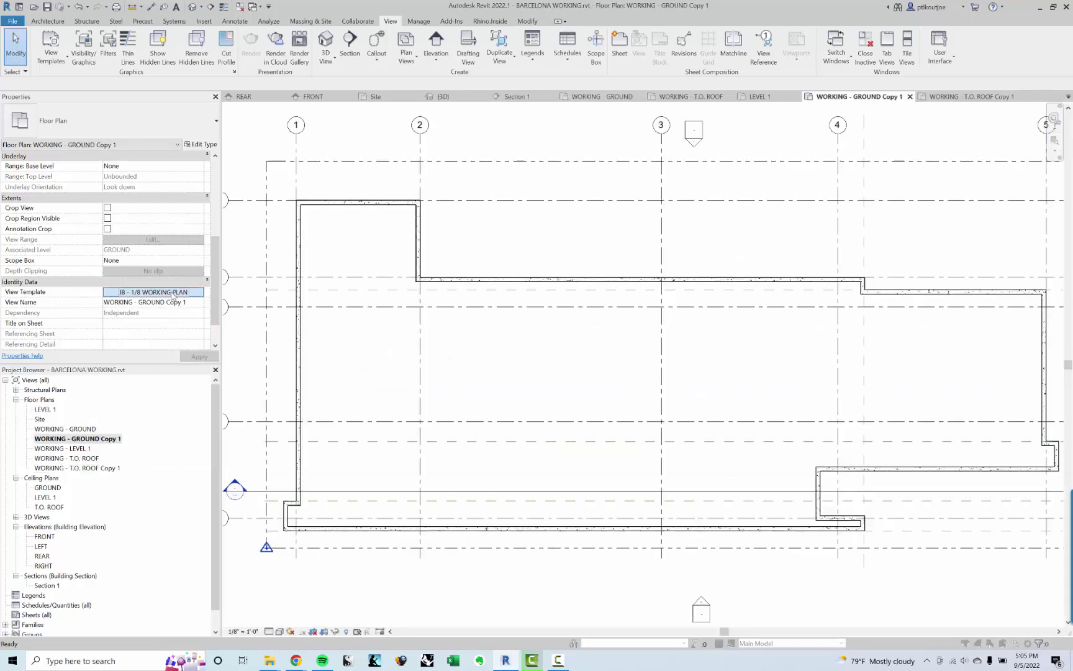
left_click(174, 292)
left_click(226, 202)
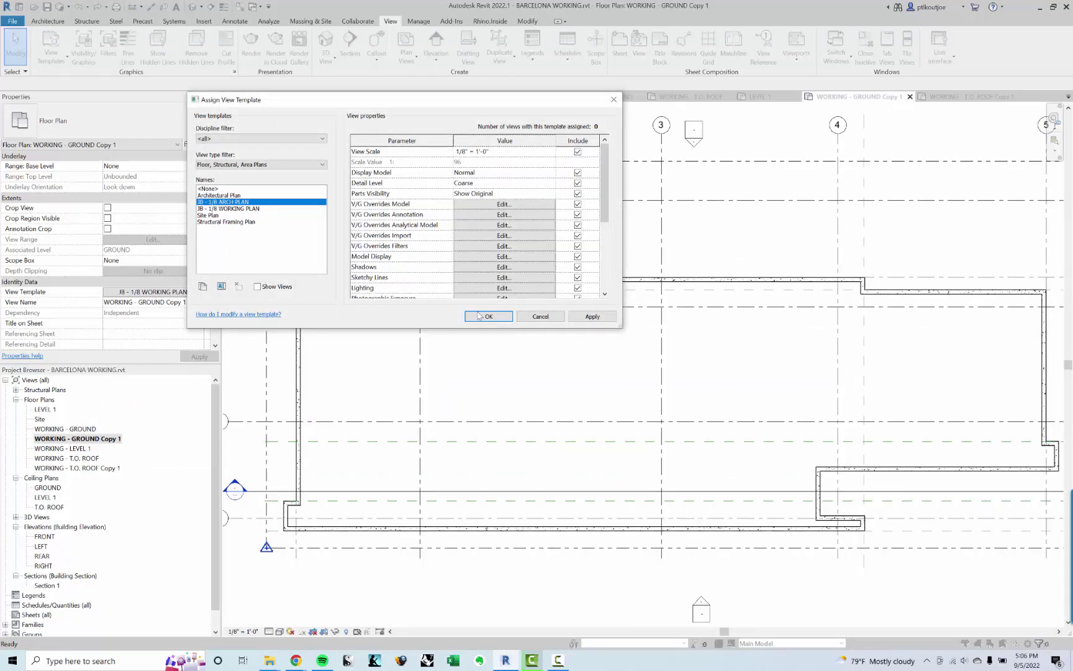
left_click(489, 316)
Assign the JB - 1/8 ARCH PLAN view template to the WORKING - T.O. ROOF Copy 1 floor plan
left_click(84, 468)
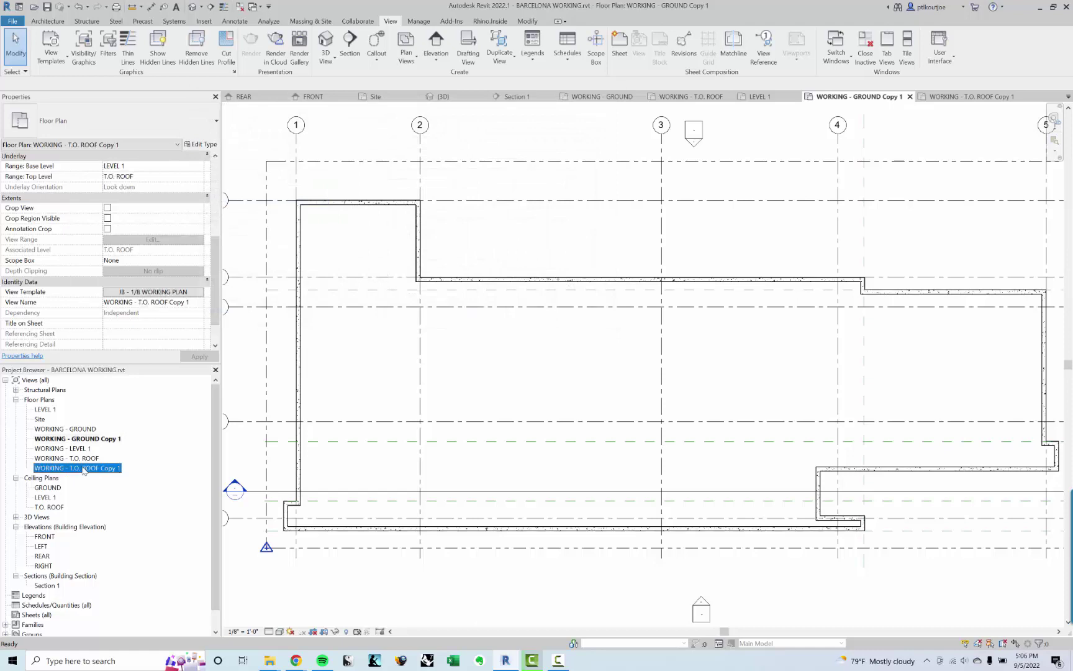
left_click(152, 292)
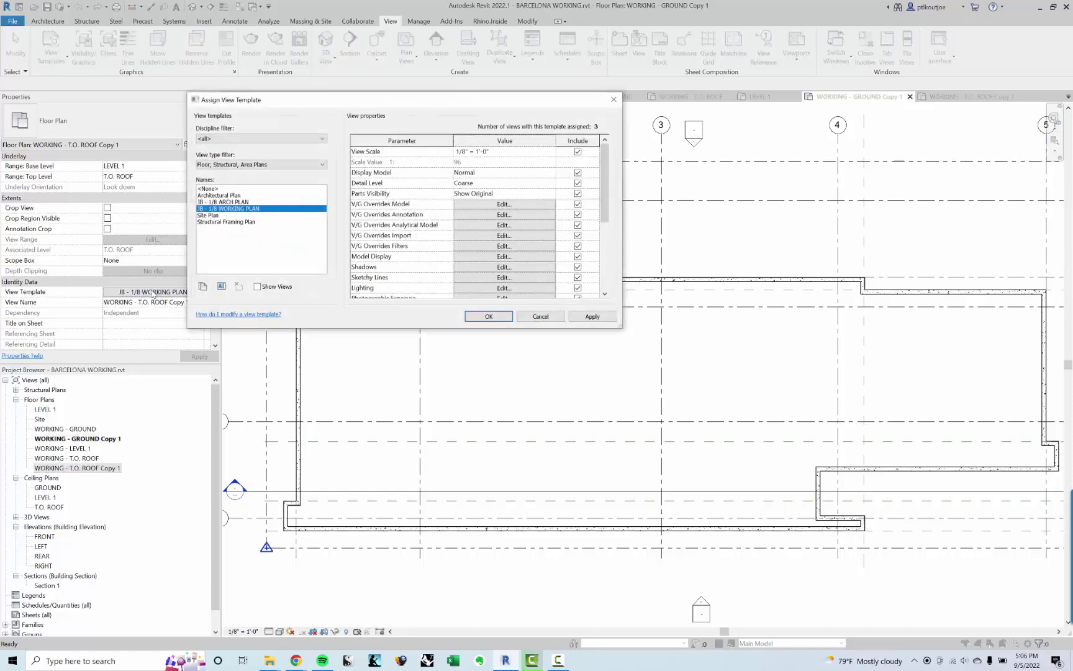
left_click(220, 202)
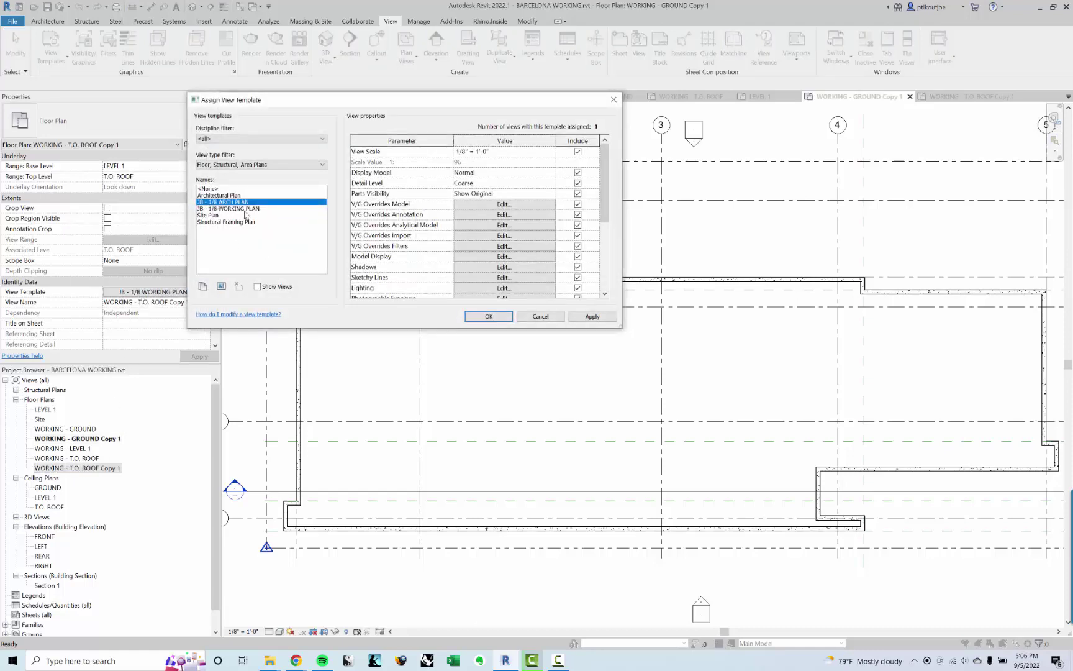
left_click(496, 318)
Rename the WORKING - GROUND Copy 1 floor plan view as GROUND
left_click(93, 439)
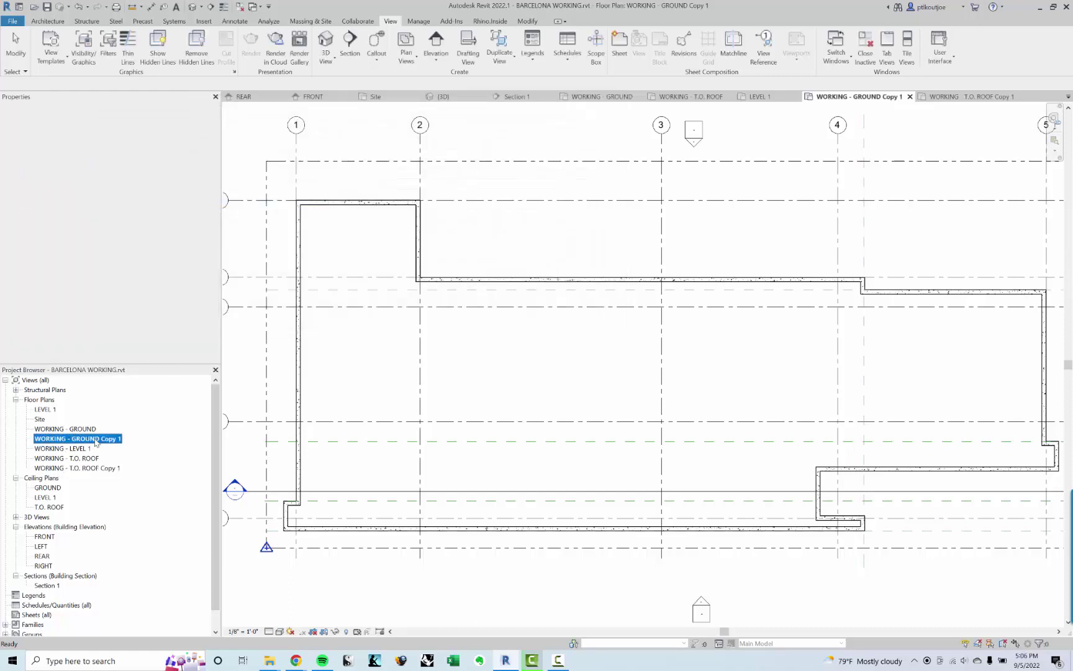
right_click(95, 439)
left_click(122, 359)
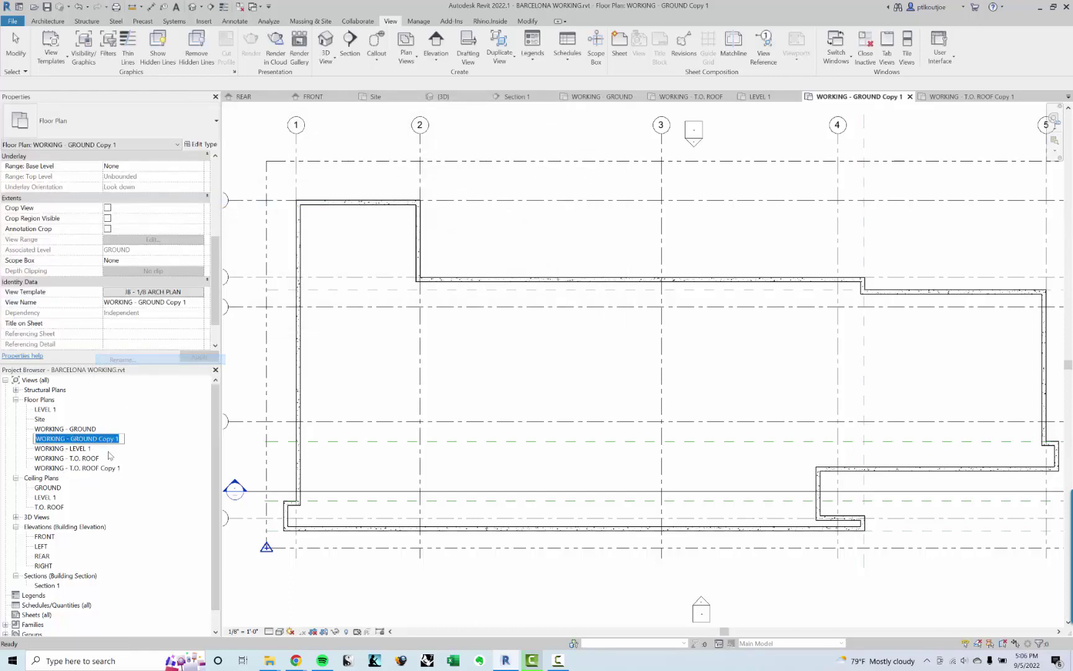
left_click(125, 441)
left_click_drag(124, 441, 106, 439)
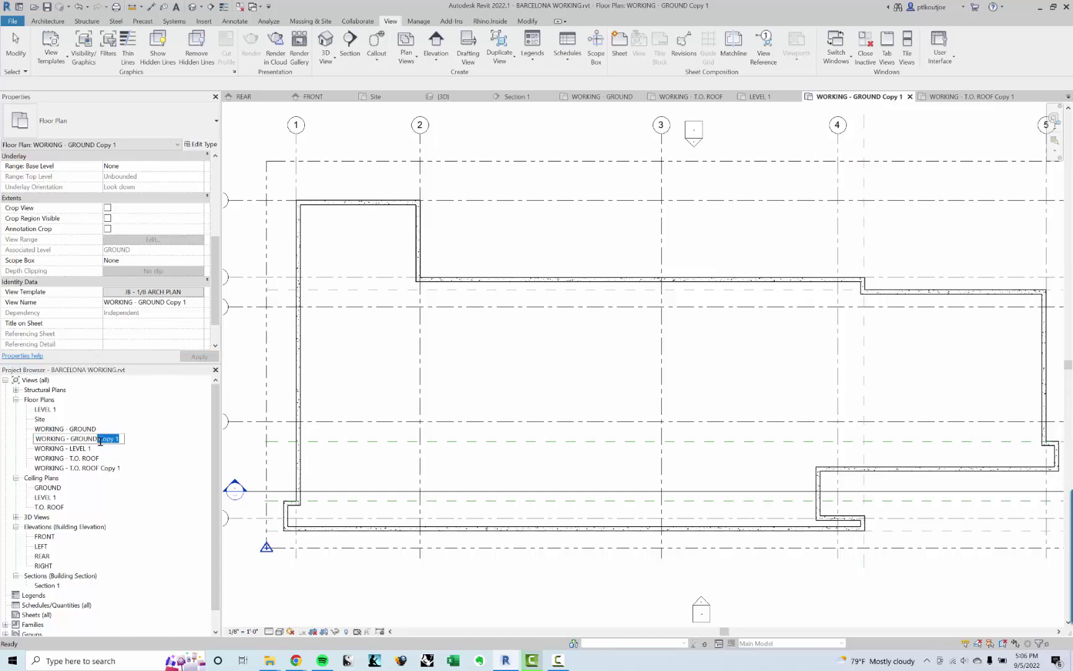
key("BackSpace")
key("Home")
key("Delete")
key("Delete")
key("Delete")
key("Delete")
key("Delete")
key("Delete")
key("Delete")
key("Delete")
key("Delete")
key("Delete")
key("Return")
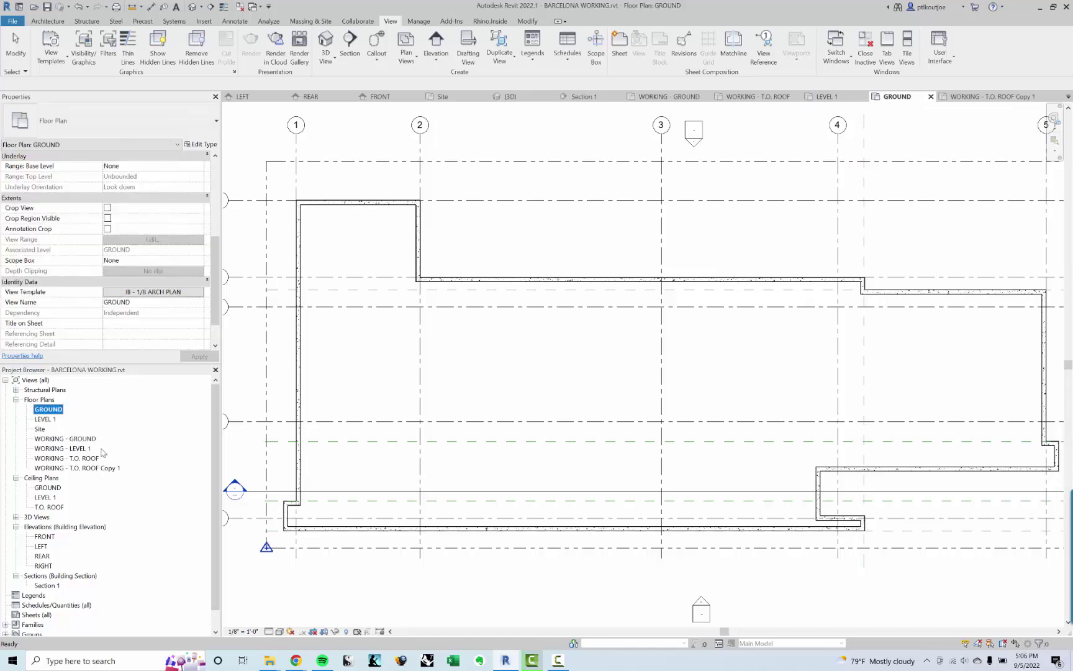
Rename the WORKING - T.O. ROOF Copy 1 floor plan view as T.O. ROOF
left_click(94, 465)
right_click(93, 465)
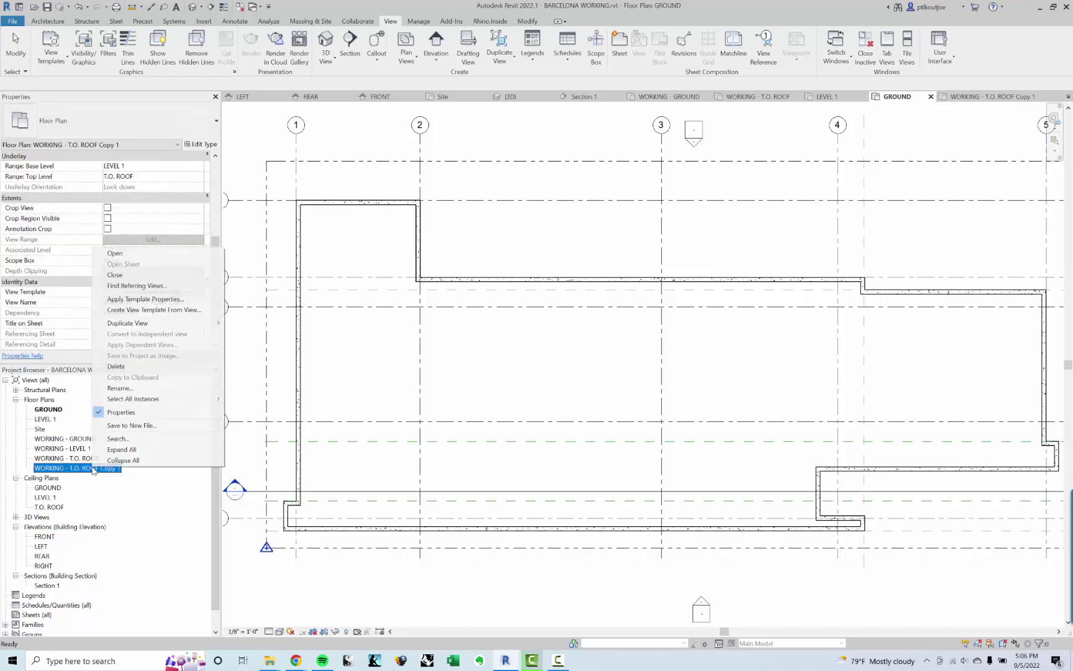
left_click(138, 387)
key("Home")
key("Delete")
key("Delete")
key("Delete")
key("Delete")
key("Delete")
key("Delete")
key("Delete")
key("Delete")
key("Delete")
key("Delete")
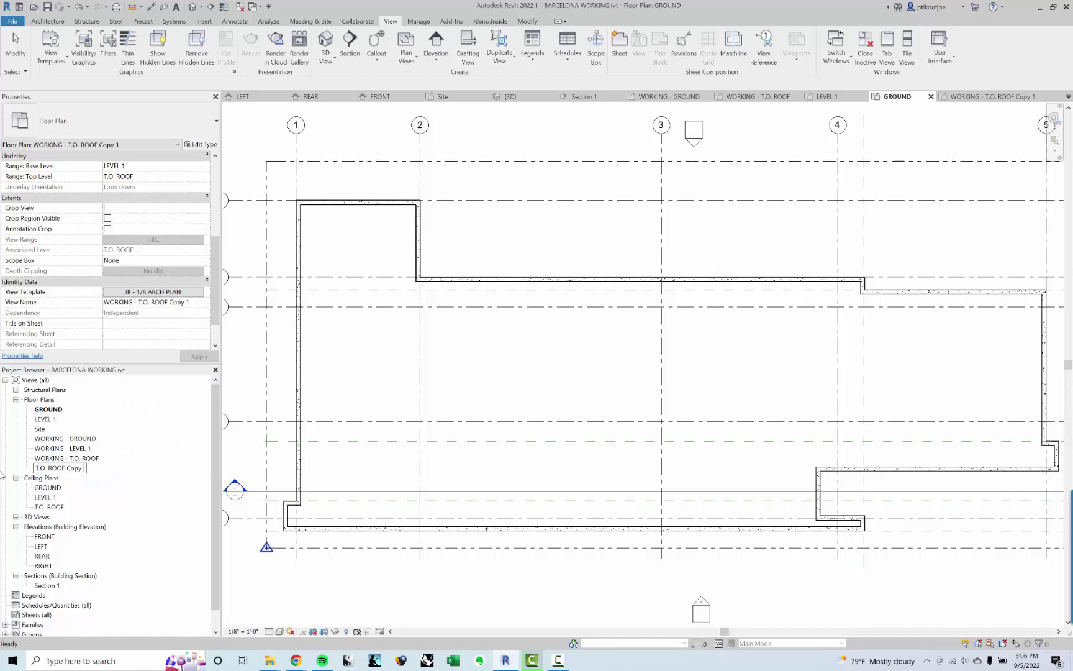
key("End")
key("BackSpace")
key("BackSpace")
key("BackSpace")
key("BackSpace")
key("BackSpace")
key("BackSpace")
key("BackSpace")
key("Return")
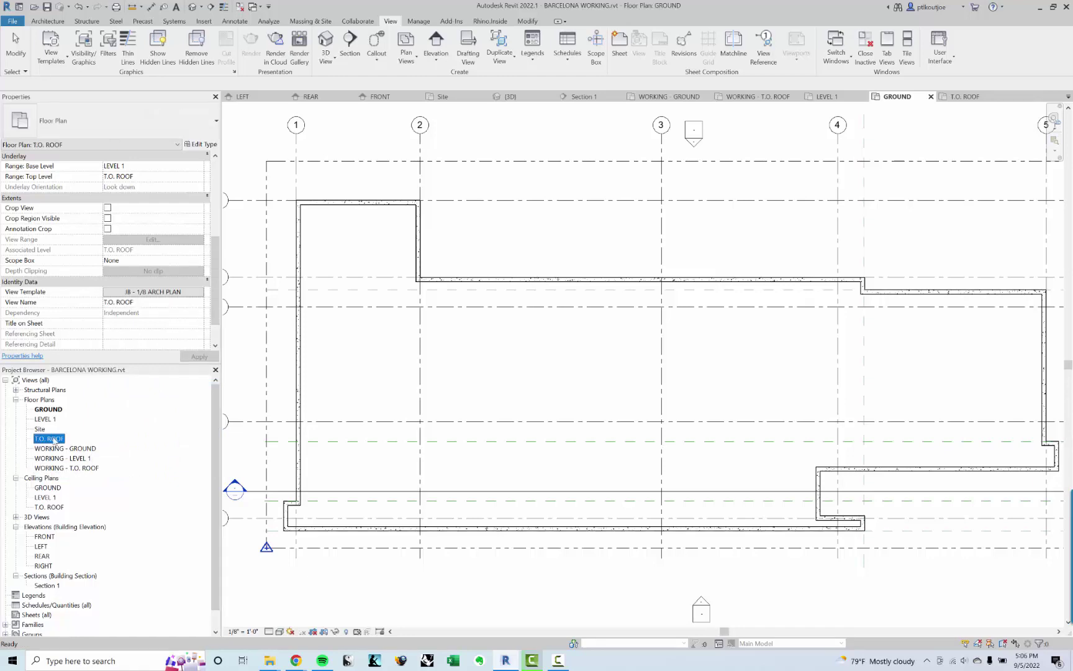
In the T.O. ROOF plan's JB - 1/8 ARCH PLAN view template, hide the imported BARCELONA FRONT, LEFT, REAR, RIGHT and ROOF DWGs
double_click(50, 439)
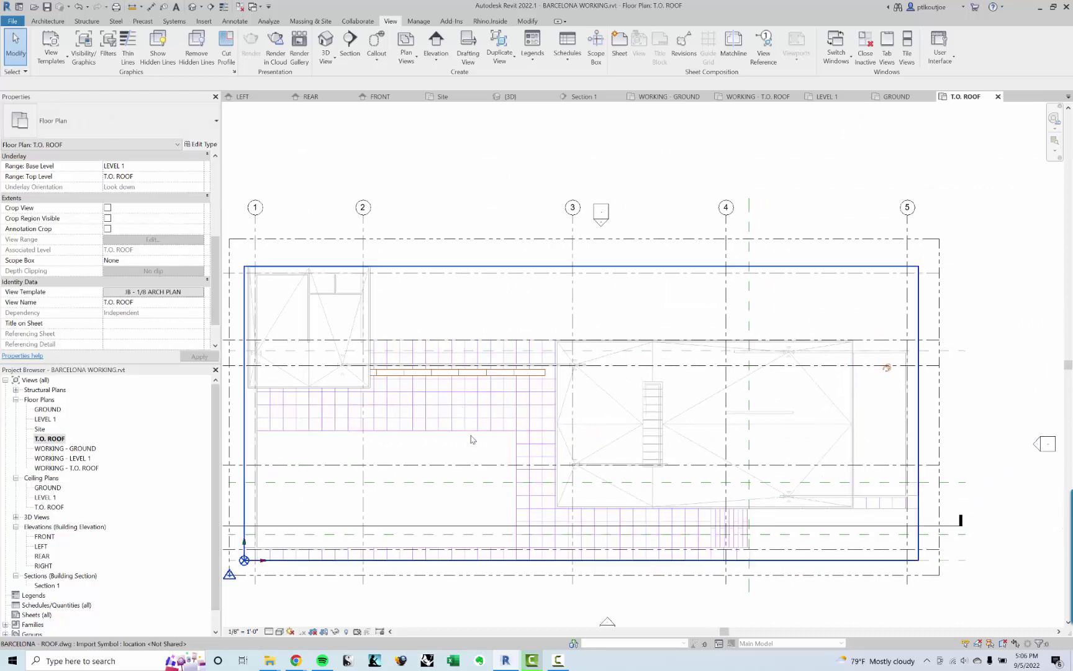
left_click(165, 291)
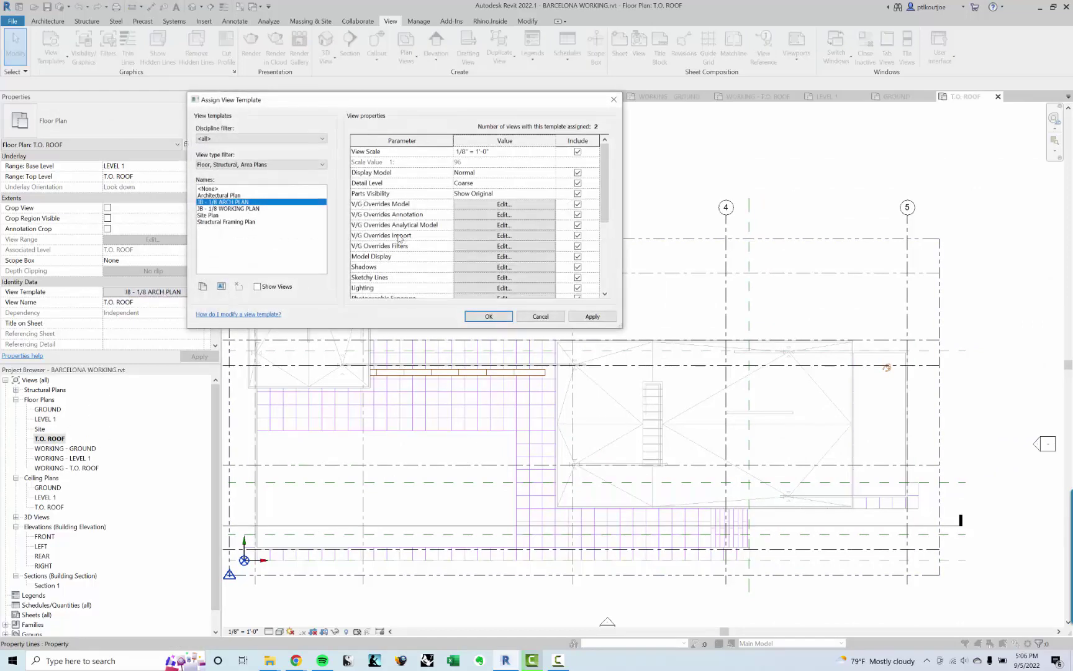
scroll(399, 237, "down", 2)
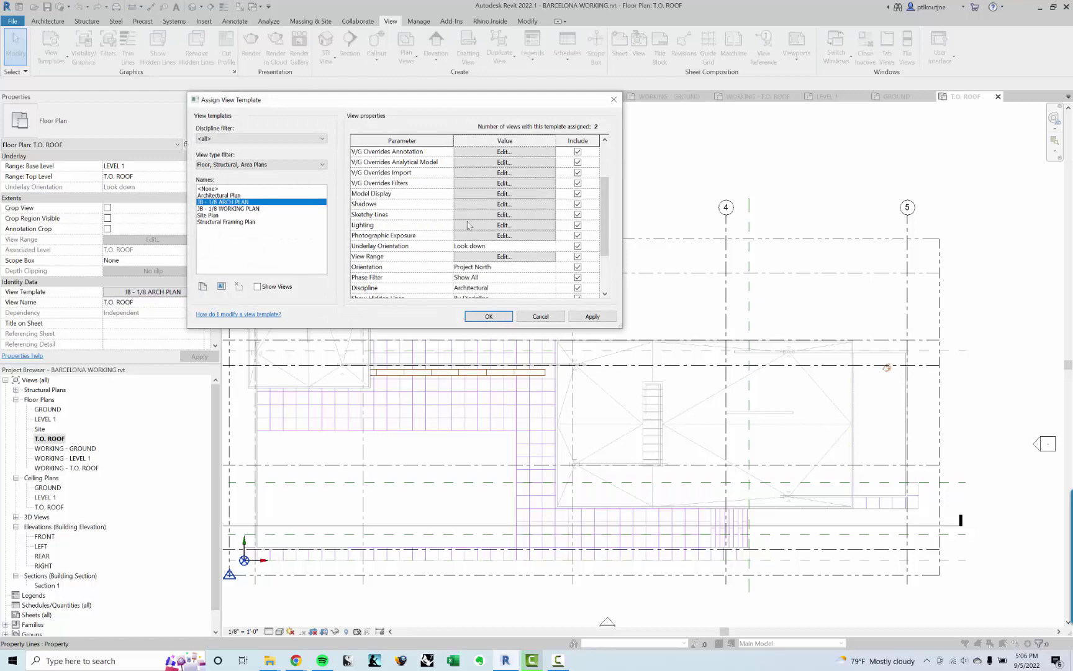
scroll(408, 235, "up", 1)
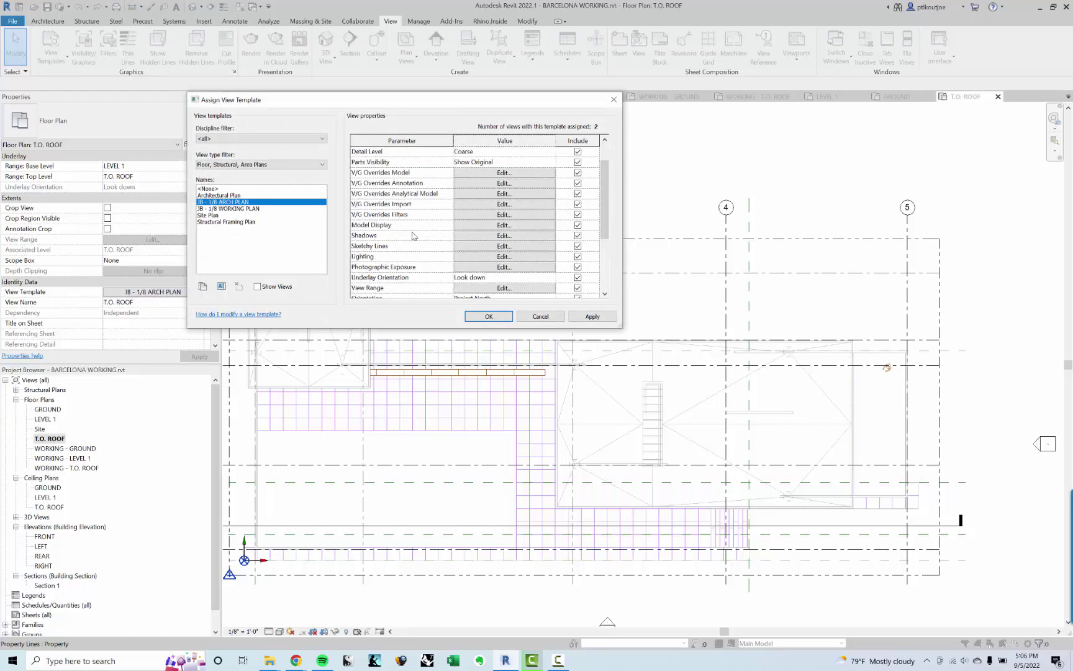
left_click(472, 204)
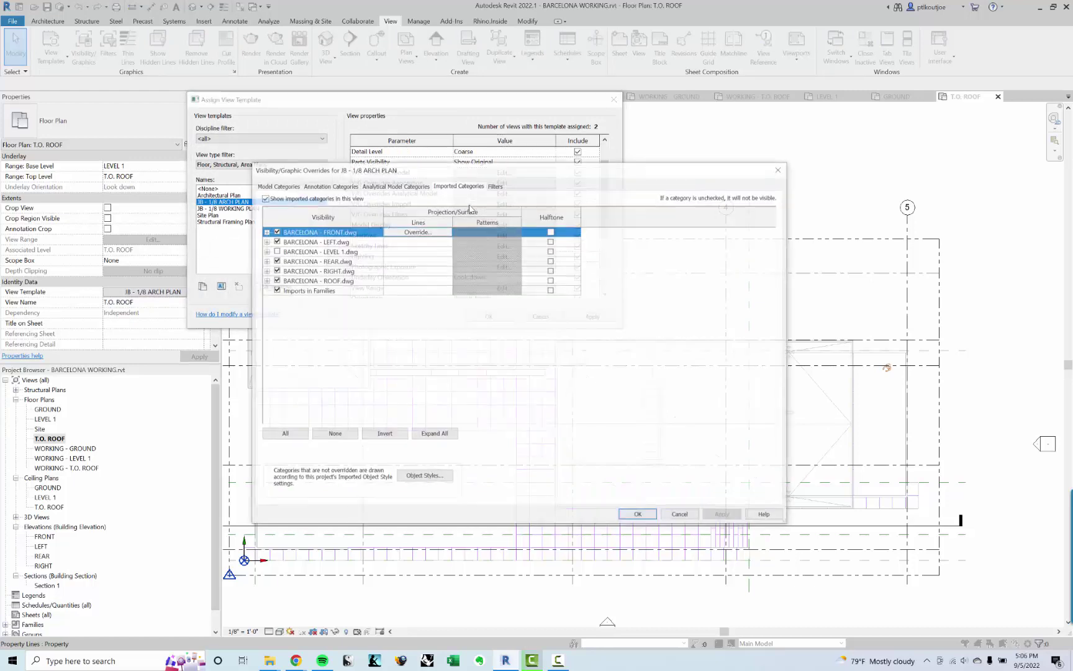
left_click(275, 231)
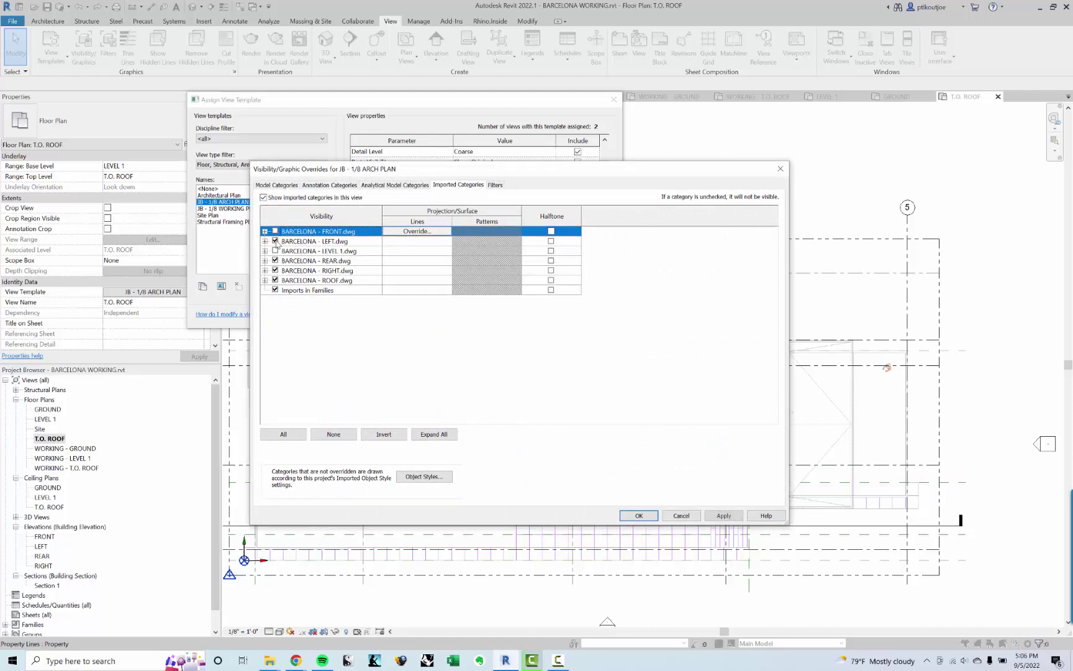
left_click(275, 241)
left_click(275, 260)
left_click(275, 270)
left_click(275, 280)
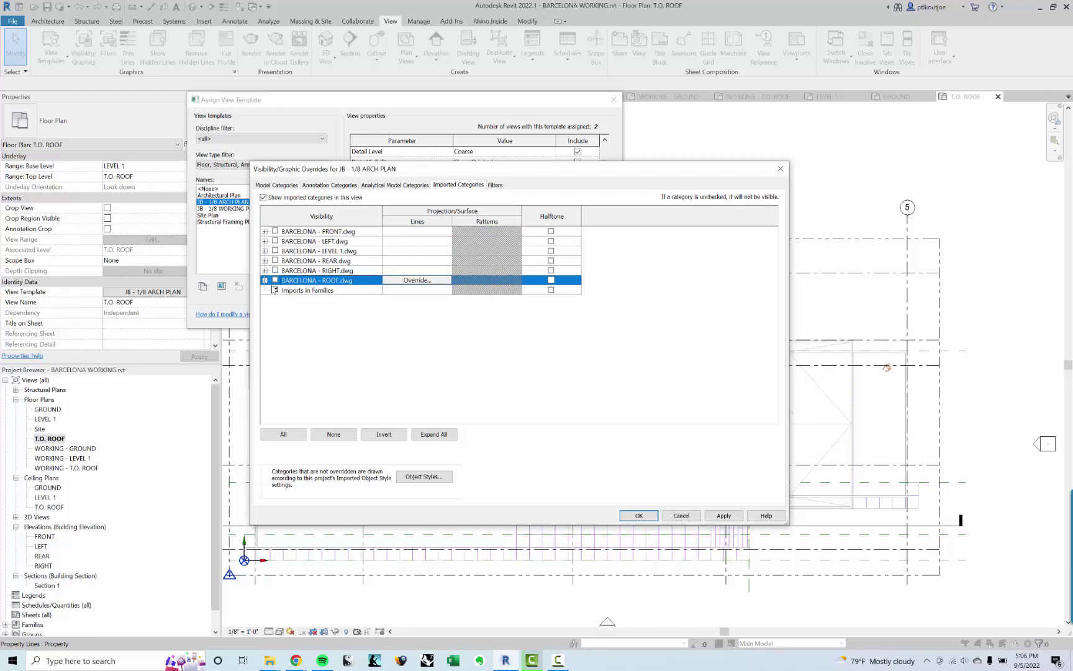
left_click(639, 515)
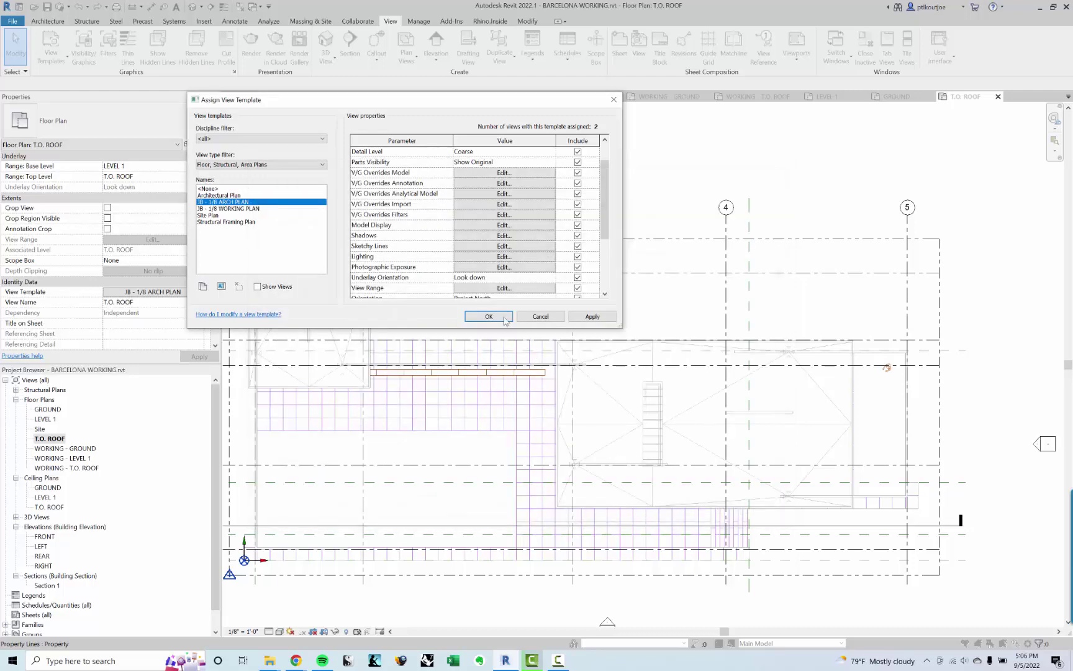
left_click(489, 316)
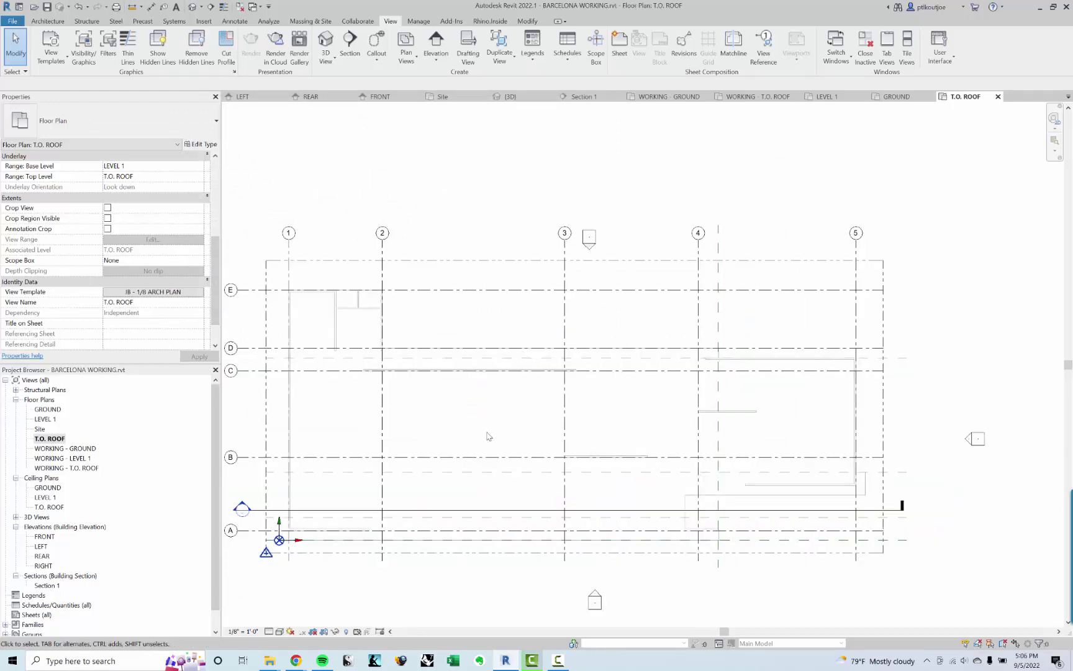
middle_click_drag(488, 436, 575, 400)
middle_click_drag(503, 280, 484, 291)
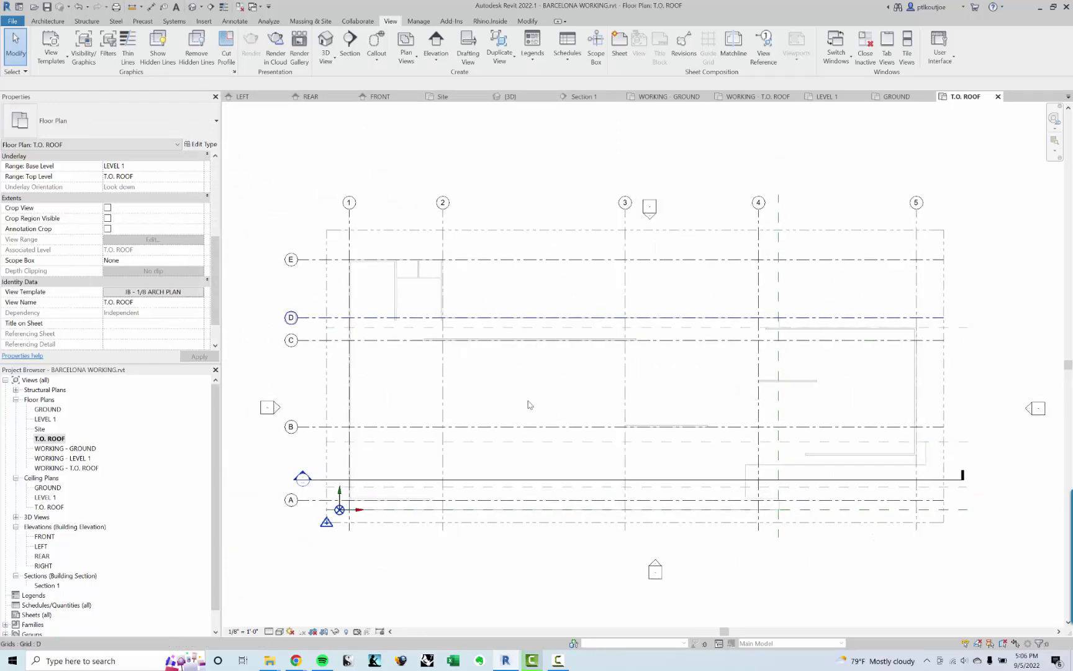
middle_click_drag(543, 371, 535, 380)
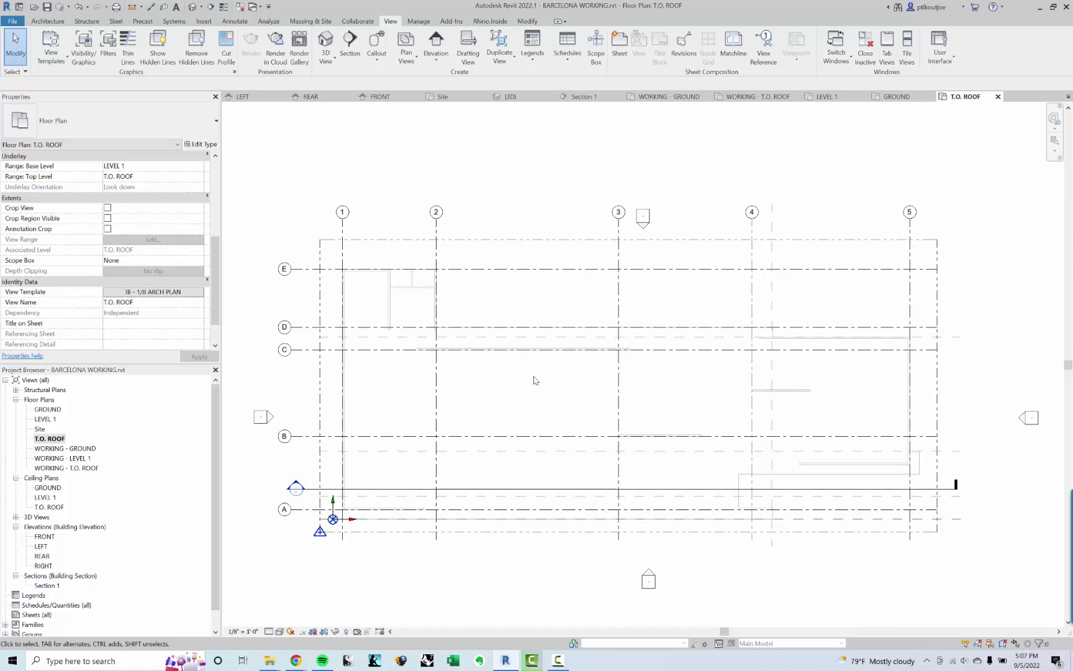
In the WORKING - LEVEL 1 floor plan, change the interior wall beside the large furnished room to type Generic - 4"
double_click(64, 460)
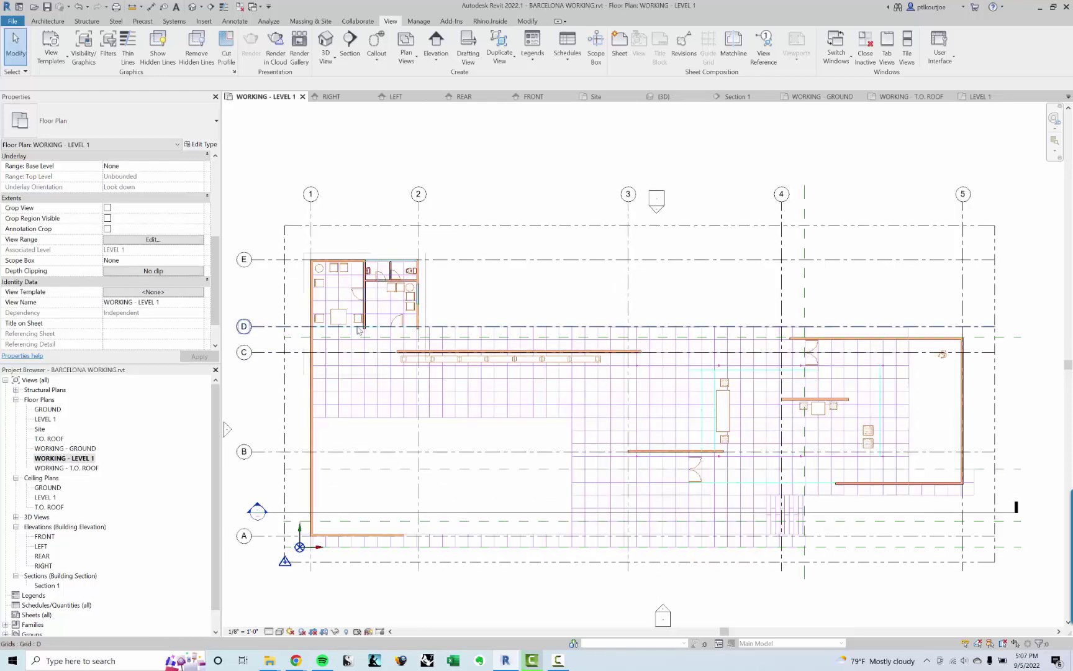
scroll(451, 354, "up", 3)
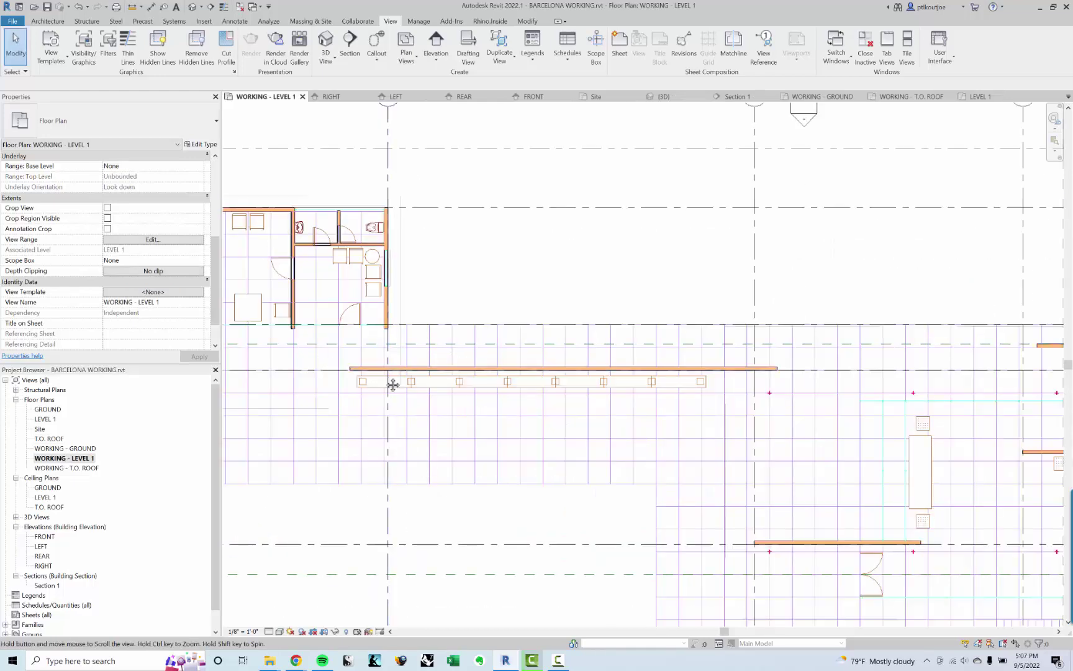
scroll(390, 383, "down", 2)
scroll(489, 301, "up", 4)
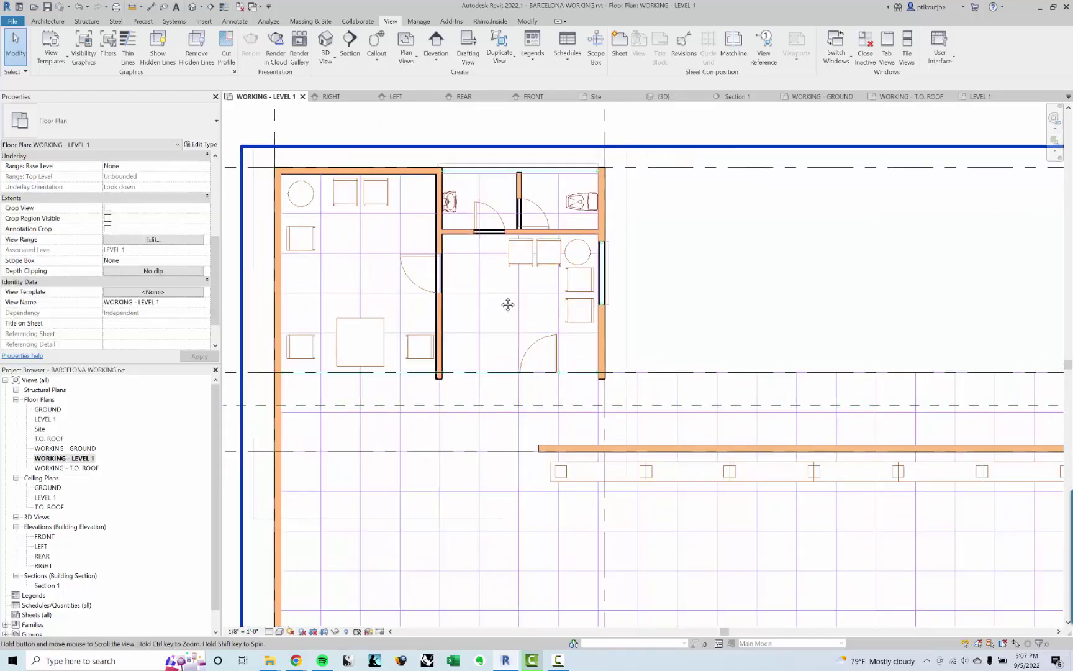
scroll(299, 399, "up", 5)
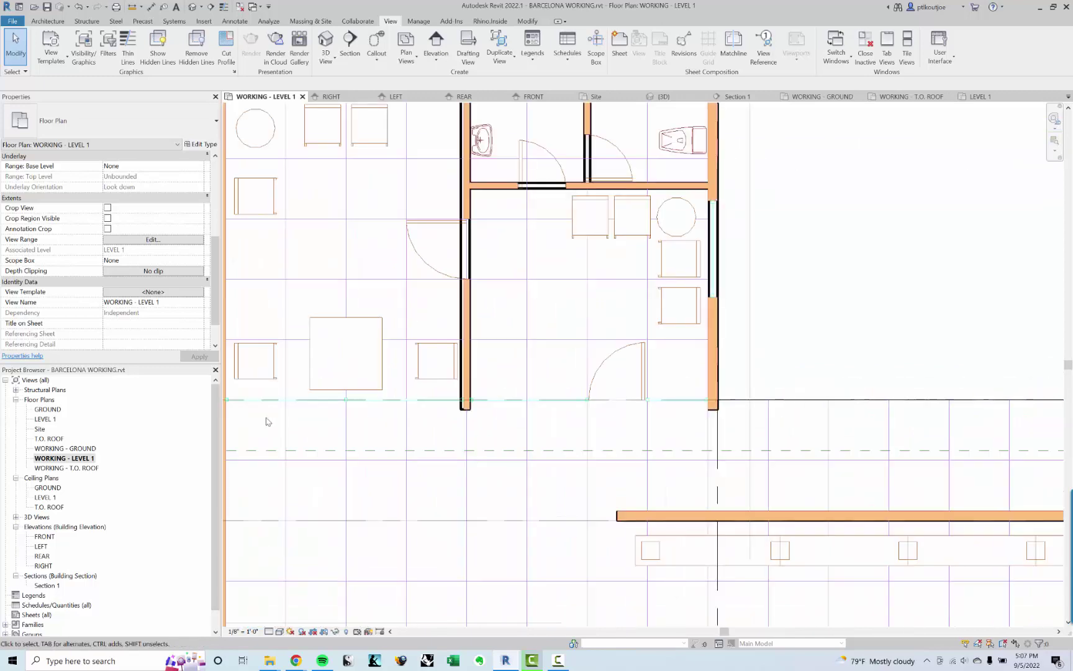
scroll(441, 397, "up", 2)
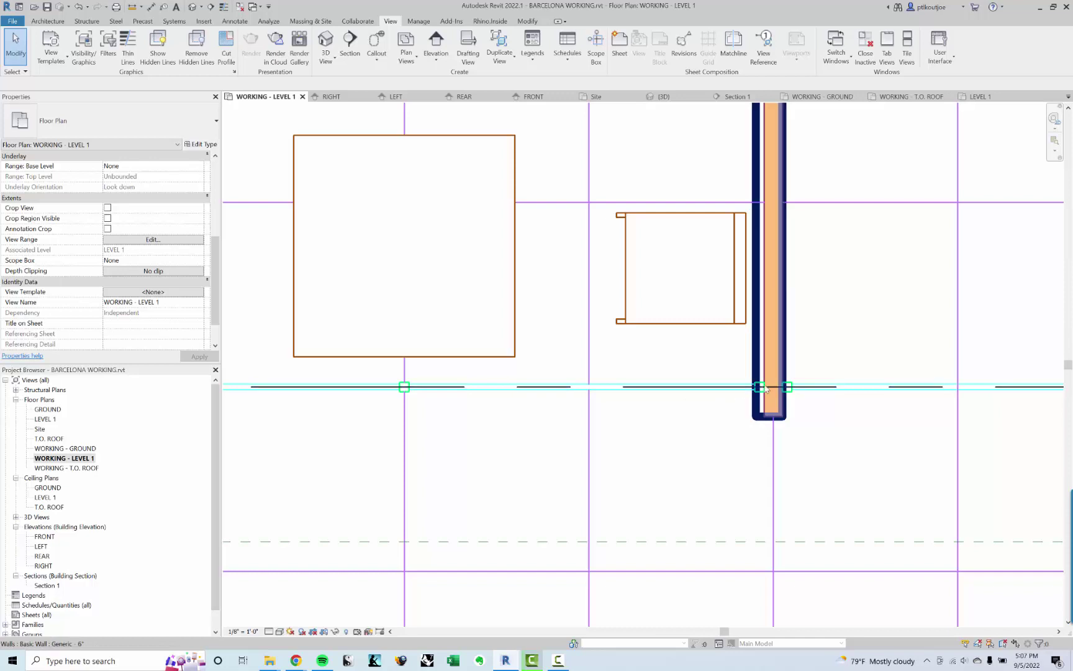
left_click(755, 369)
middle_click_drag(807, 282, 720, 482)
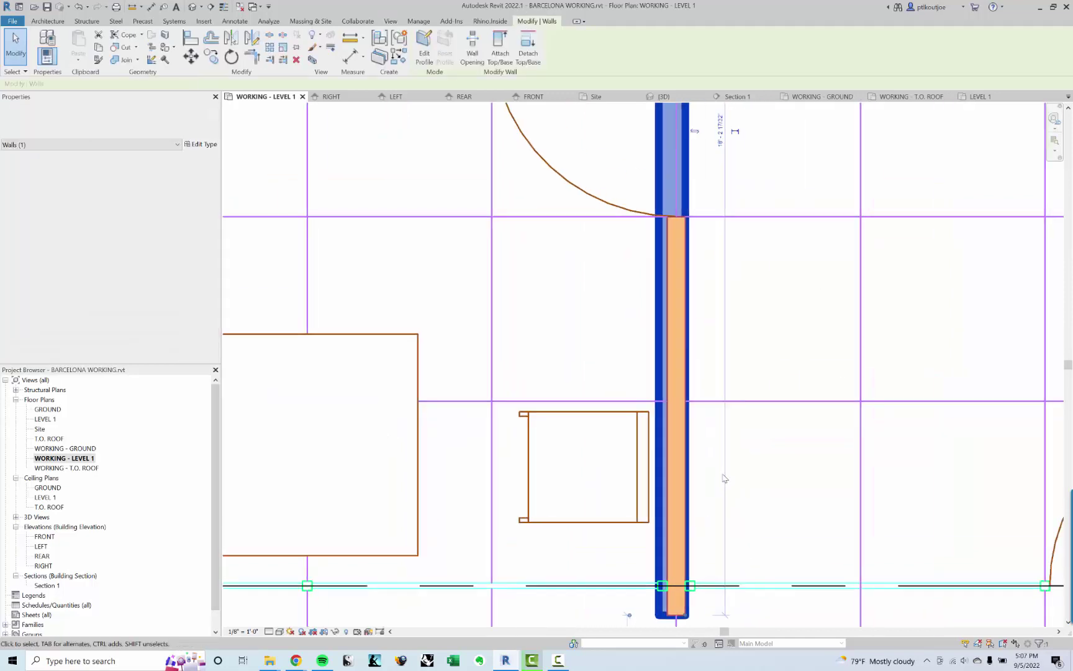
scroll(622, 355, "down", 3)
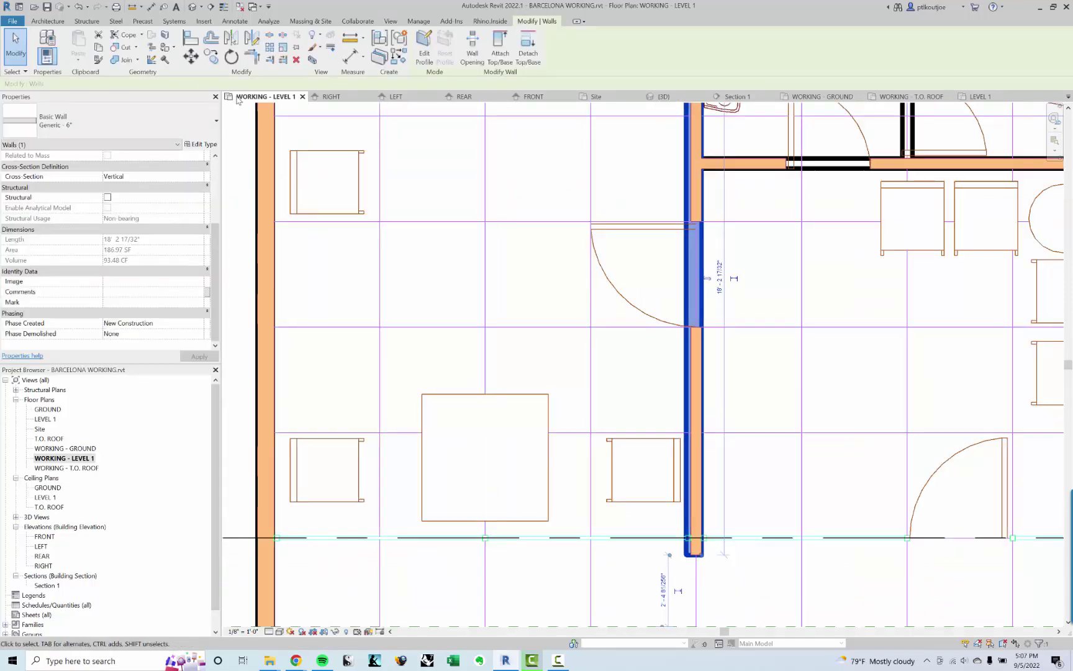
left_click(103, 119)
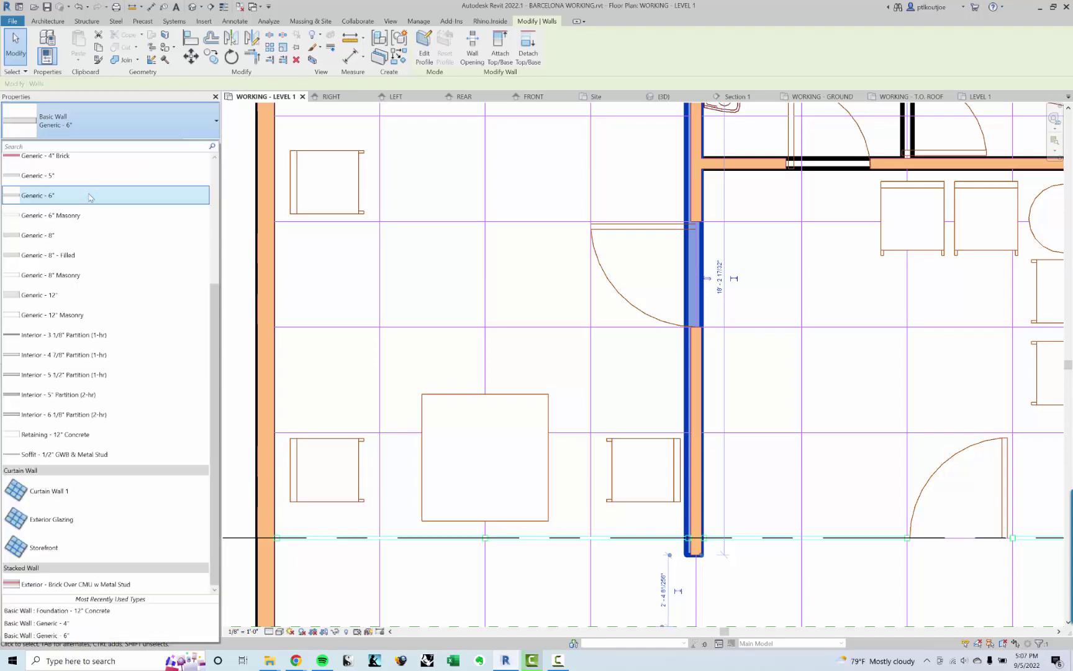
scroll(87, 196, "up", 1)
left_click(74, 167)
left_click(763, 387)
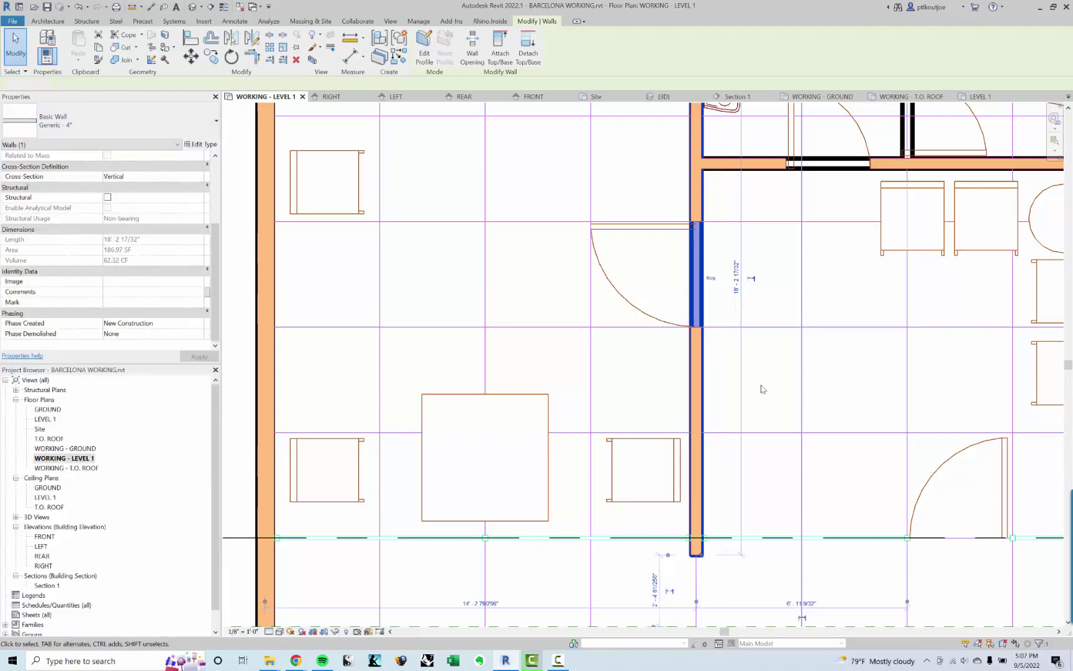
Start an architectural wall using the Curtain Wall 1 type
scroll(770, 384, "down", 3)
middle_click_drag(640, 449, 594, 441)
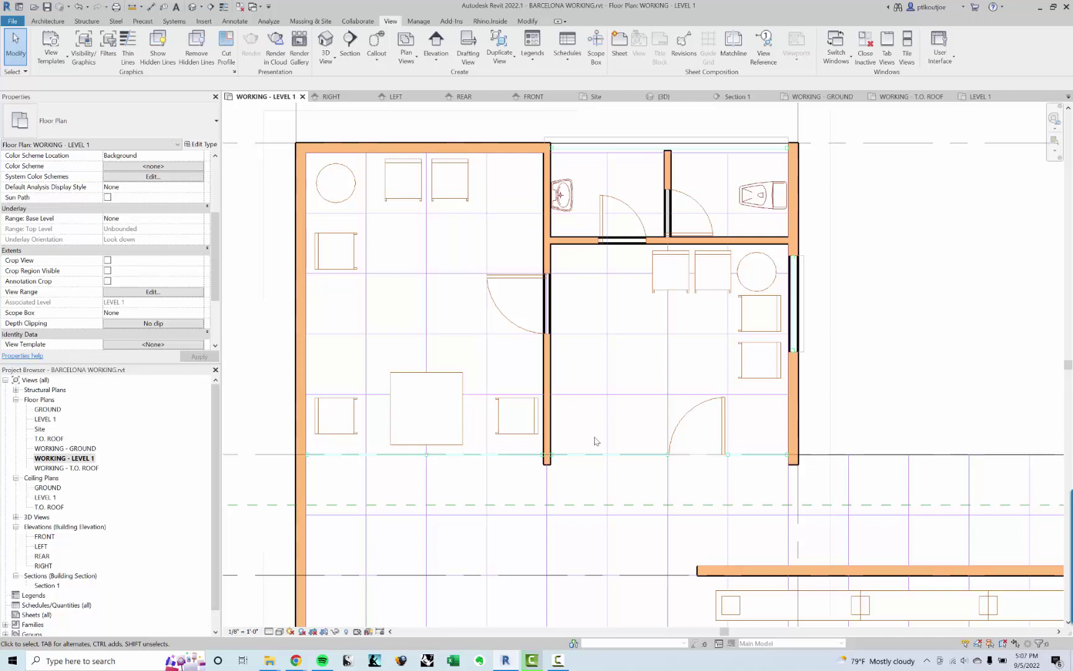
left_click(53, 23)
left_click(43, 56)
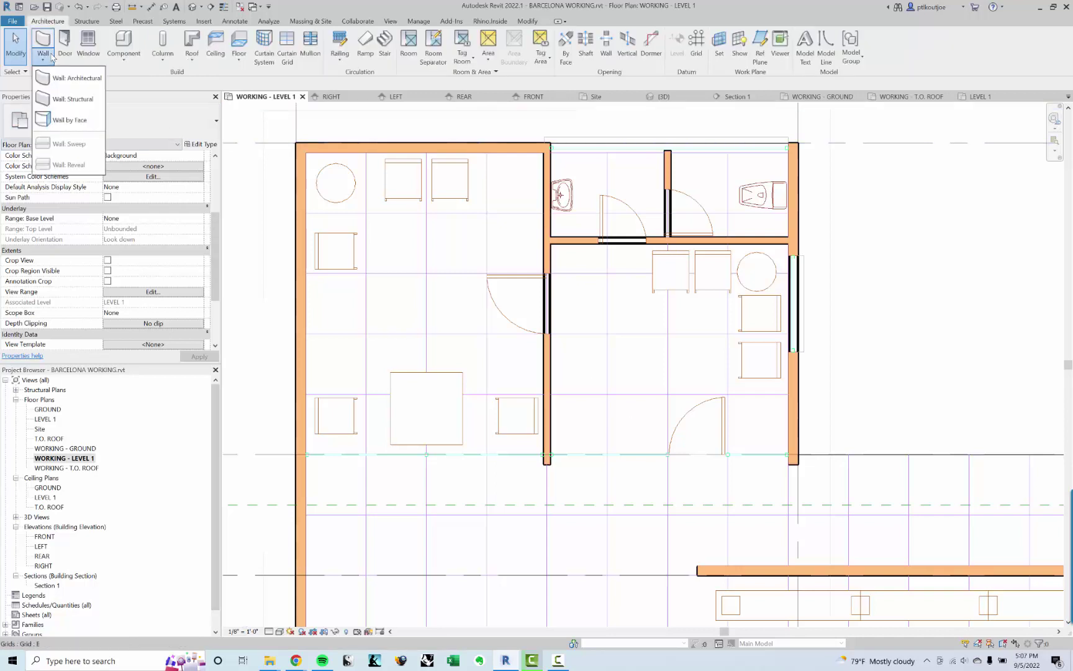
left_click(58, 77)
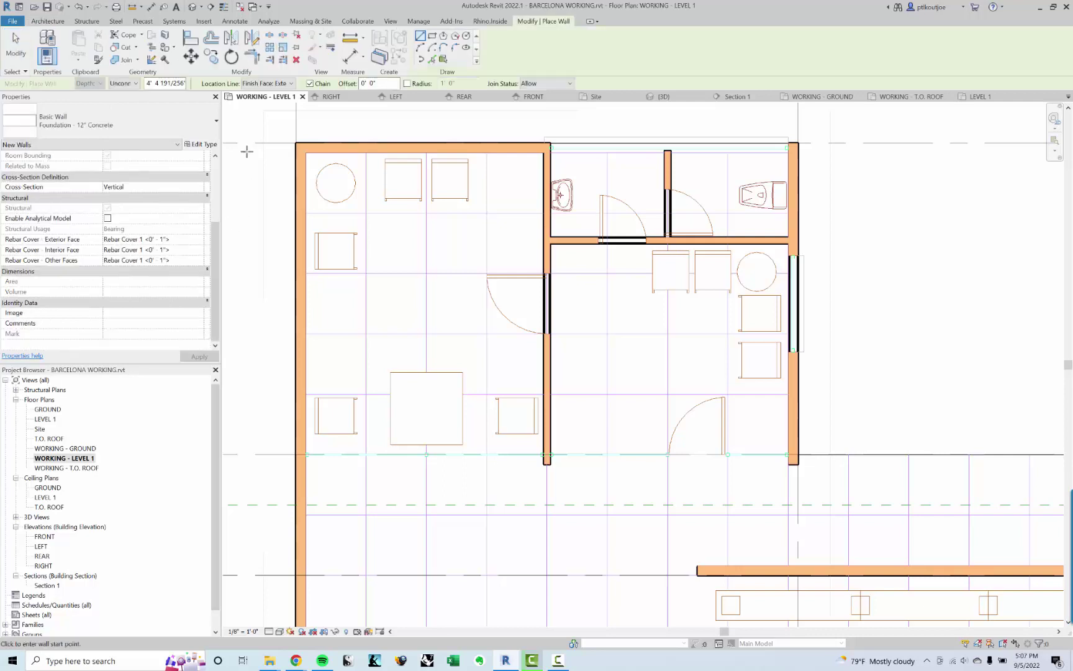
left_click(77, 122)
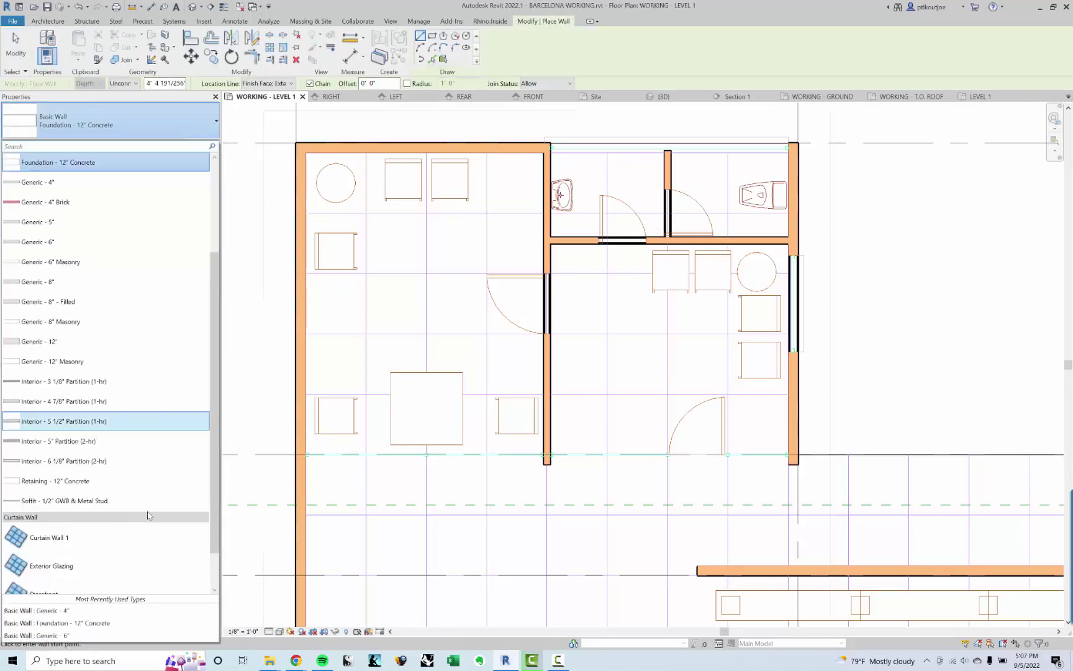
scroll(85, 484, "down", 1)
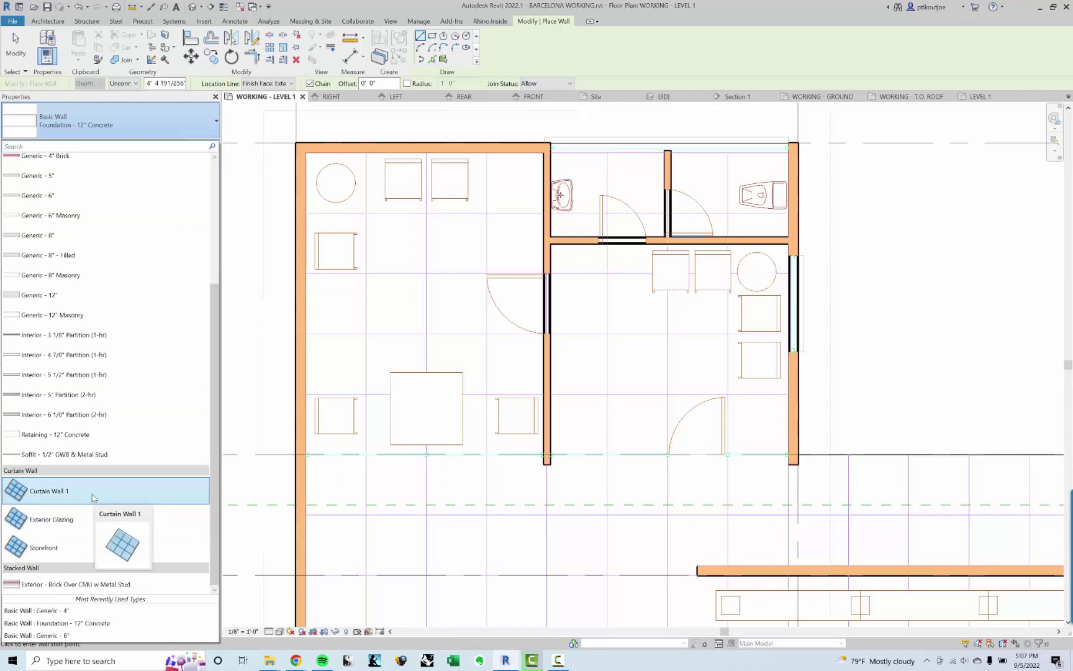
left_click(92, 491)
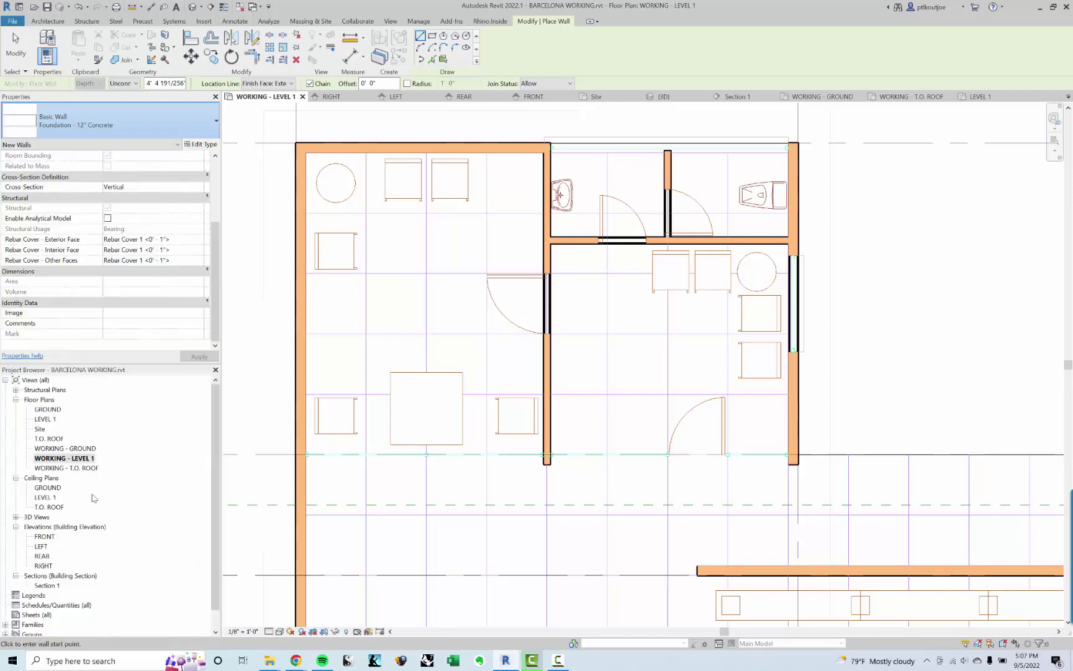
Draw the curtain wall with a wall-centerline location line along grid D, from the outer wall's inner face to the 4" interior wall
scroll(318, 471, "up", 5)
scroll(320, 473, "up", 2)
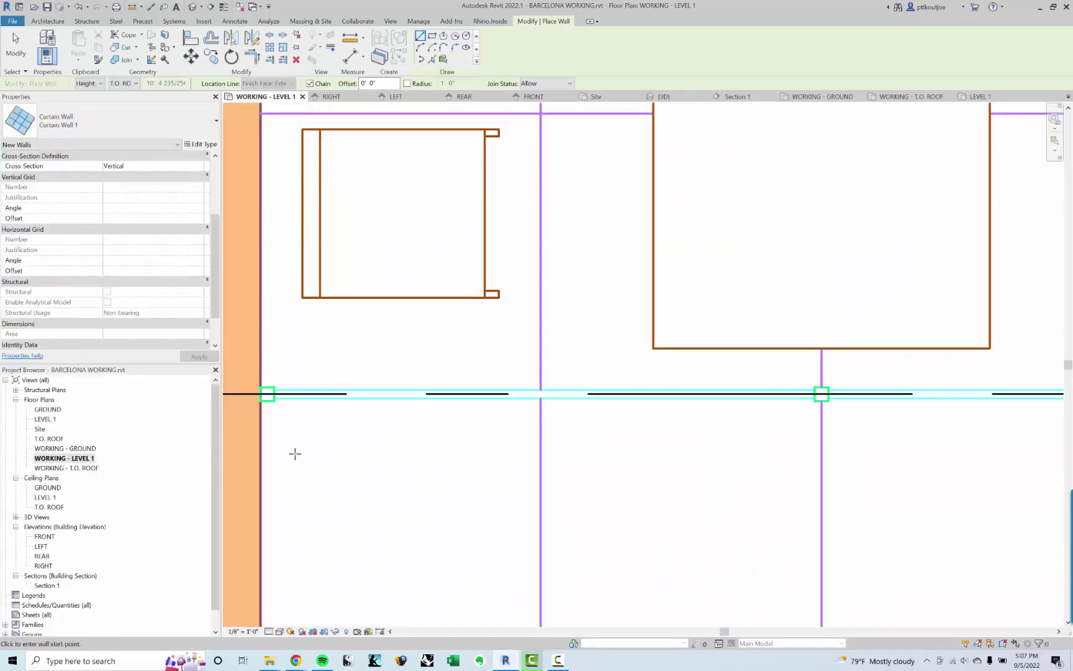
left_click(260, 400)
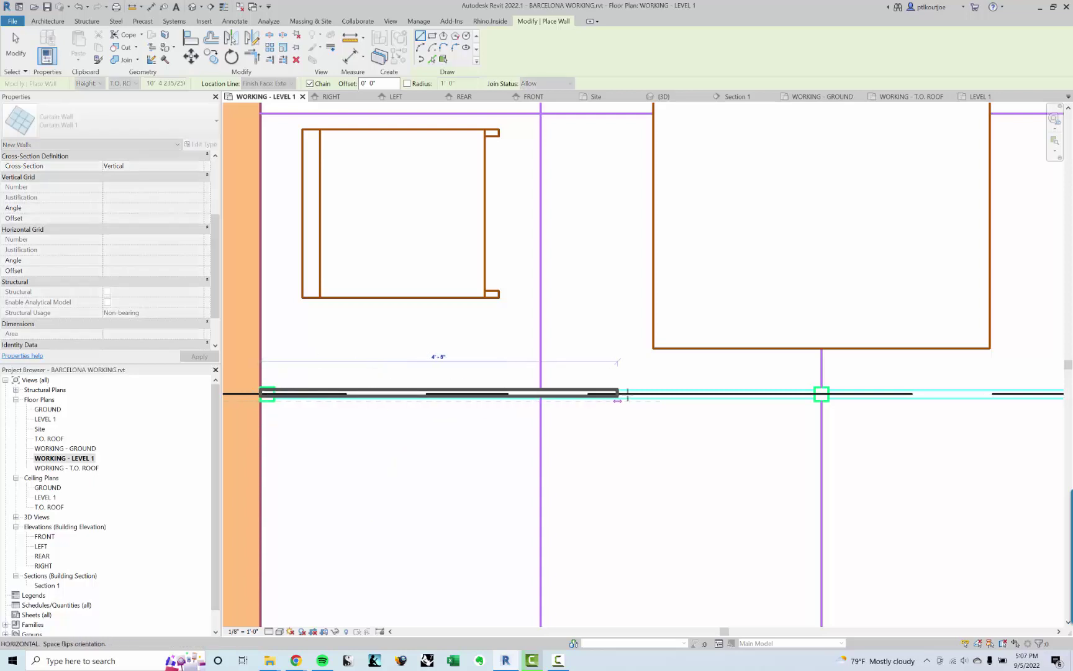
key("Escape")
scroll(311, 397, "up", 2)
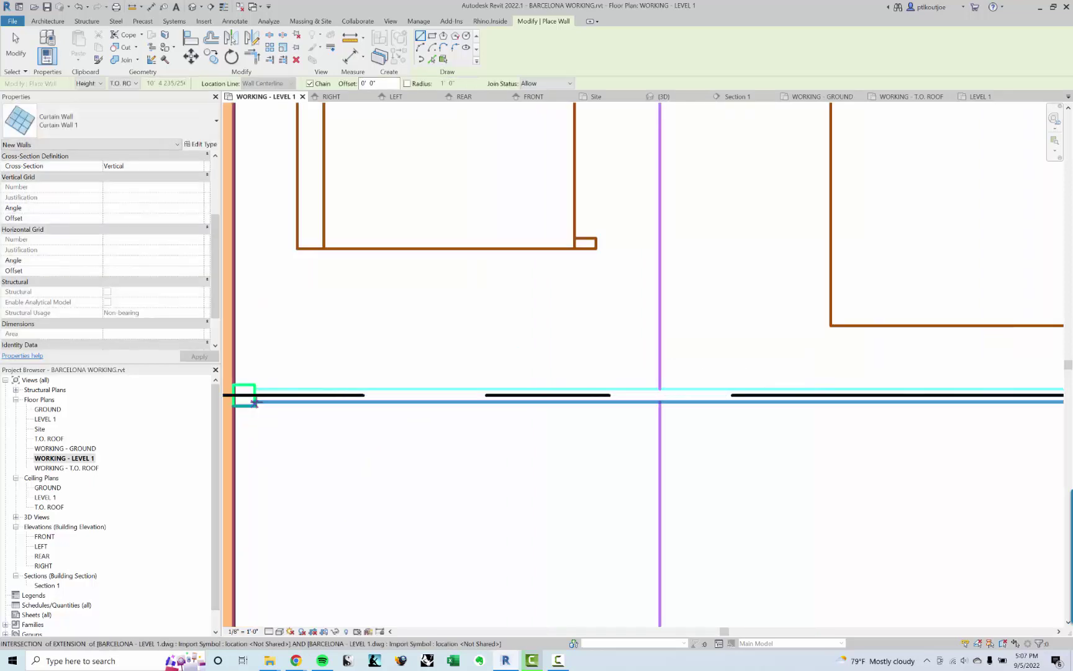
left_click(254, 398)
middle_click_drag(726, 392, 467, 402)
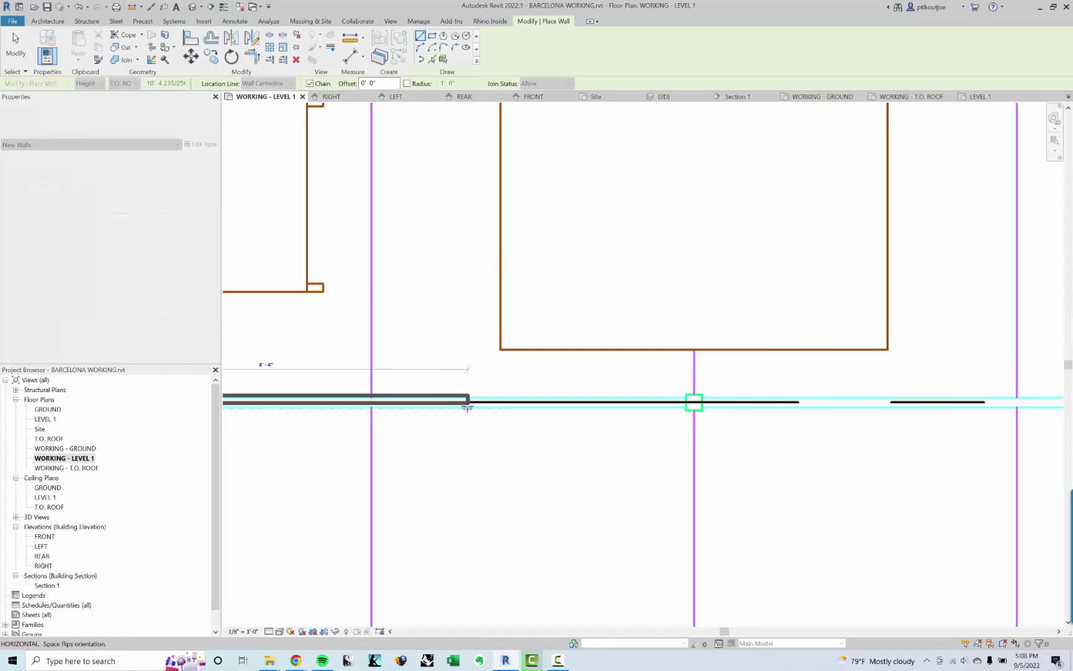
scroll(410, 433, "down", 1)
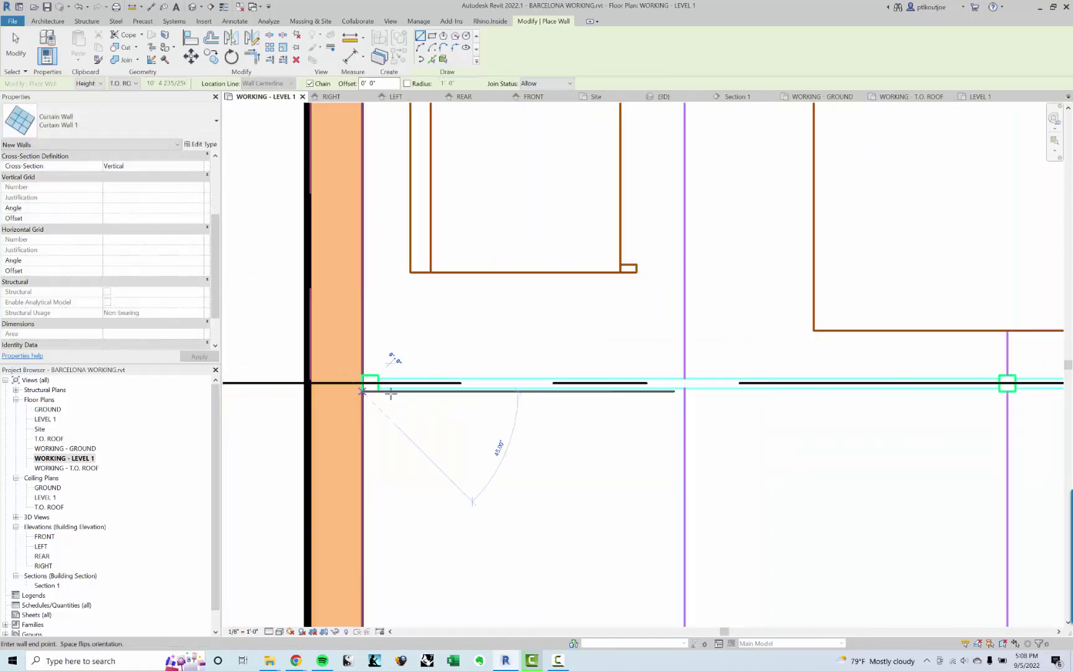
middle_click_drag(917, 399, 487, 401)
scroll(877, 389, "up", 2)
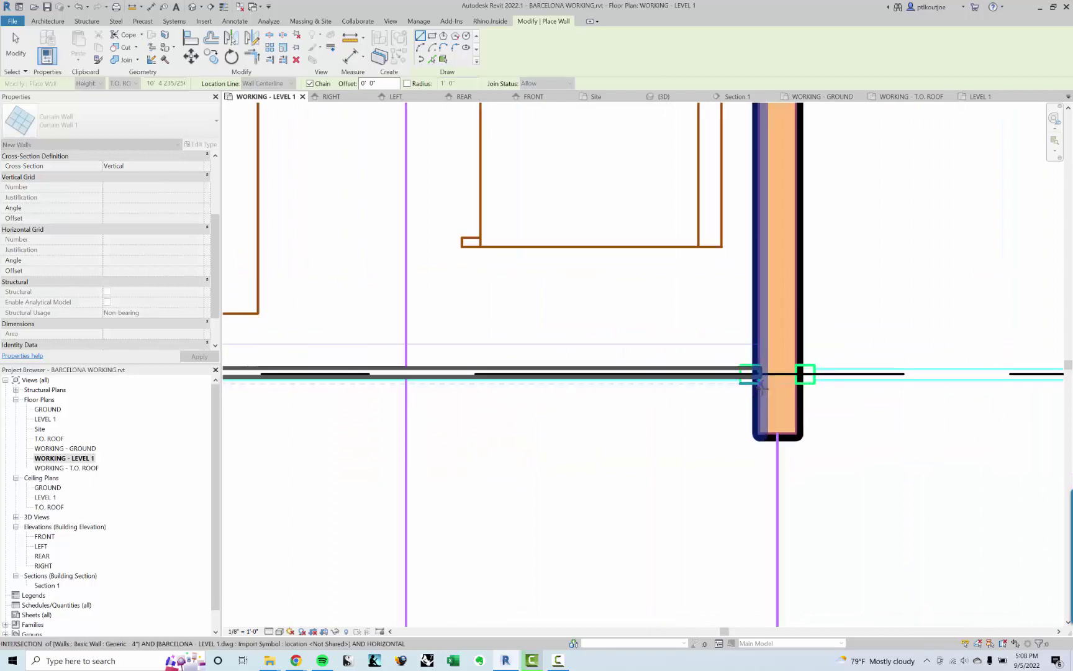
left_click(759, 373)
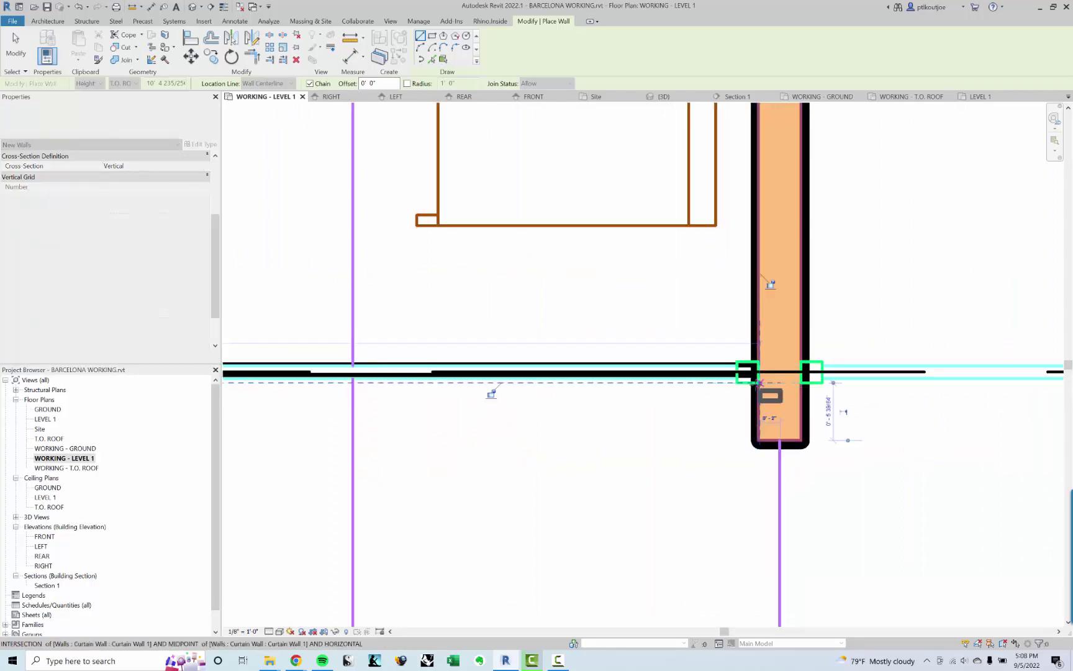
key("Escape")
Examine the junction where the new curtain wall meets the 4" interior wall at grid D
scroll(683, 447, "down", 1)
middle_click_drag(591, 373, 730, 375)
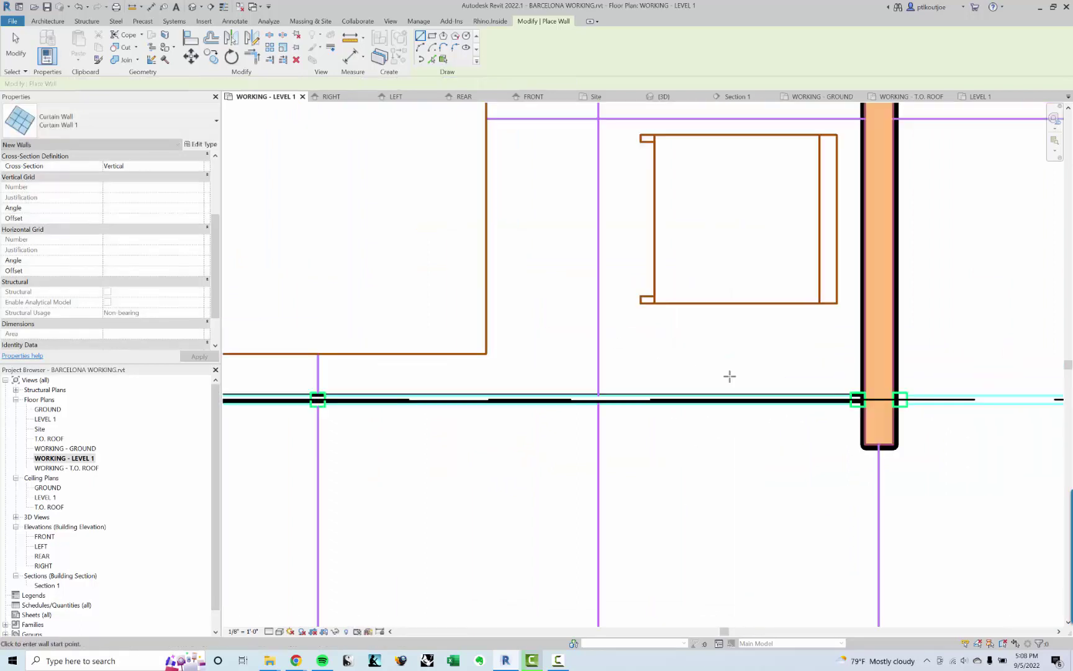
scroll(808, 391, "up", 2)
key("Escape")
middle_click_drag(896, 418, 643, 436)
scroll(643, 436, "up", 4)
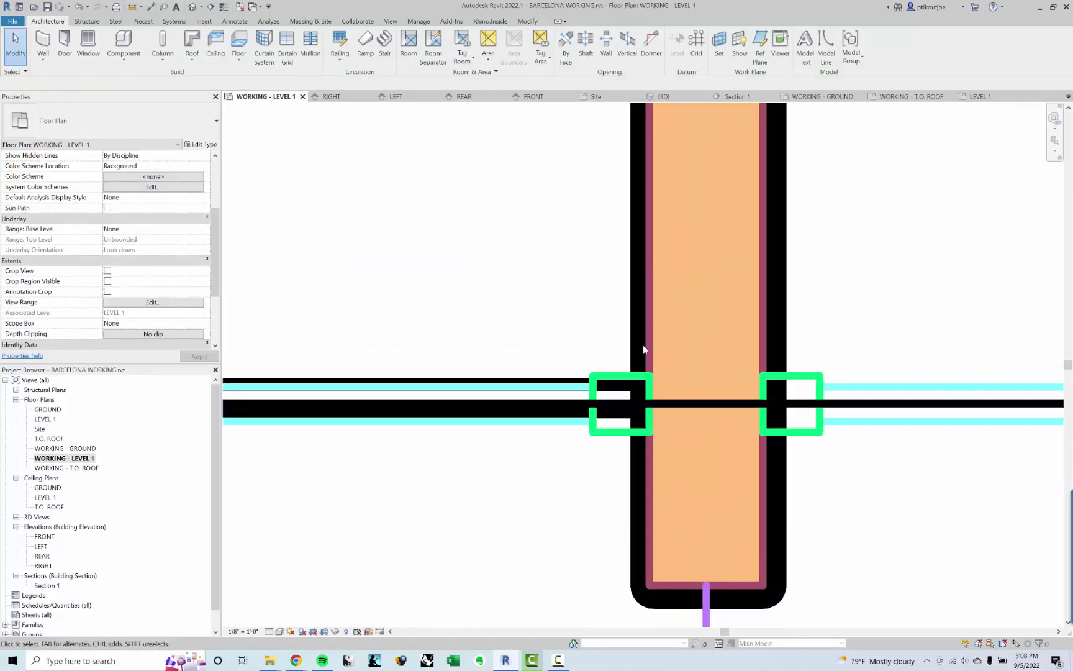
Display thin lines and review the instance and type properties of the Curtain Wall 1 wall along grid D
scroll(782, 357, "down", 1)
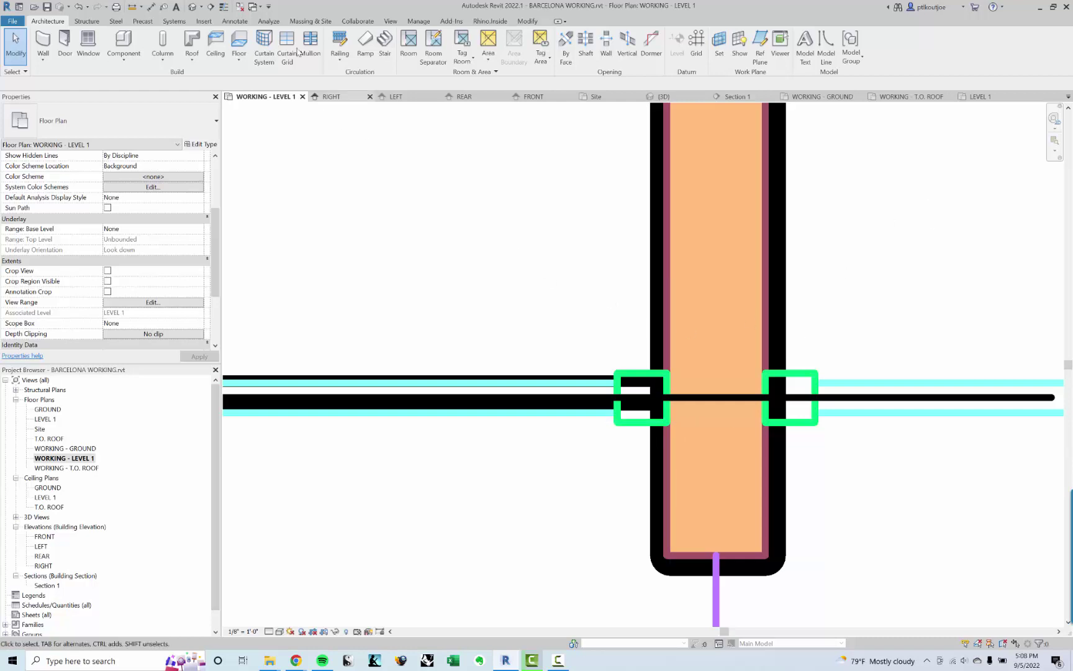
left_click(225, 9)
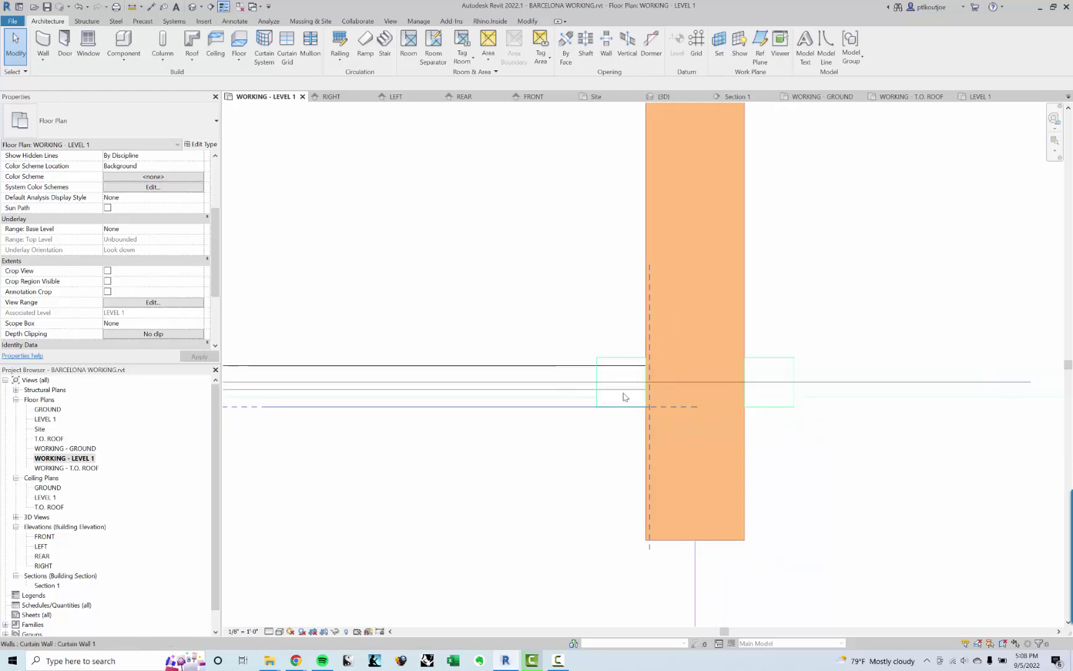
scroll(624, 397, "up", 1)
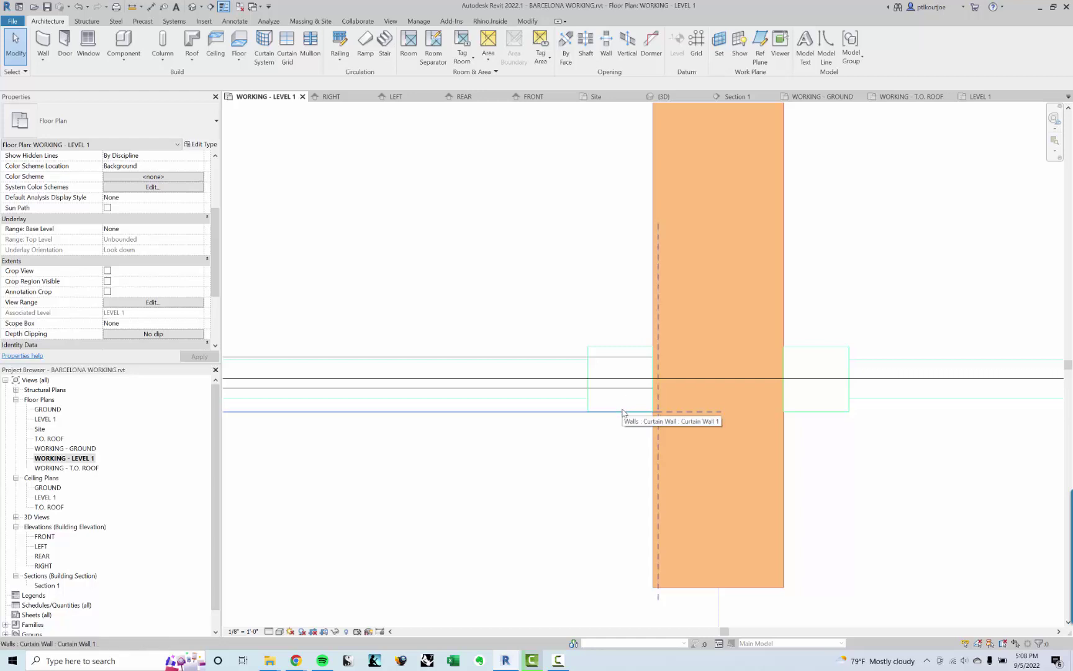
left_click(545, 420)
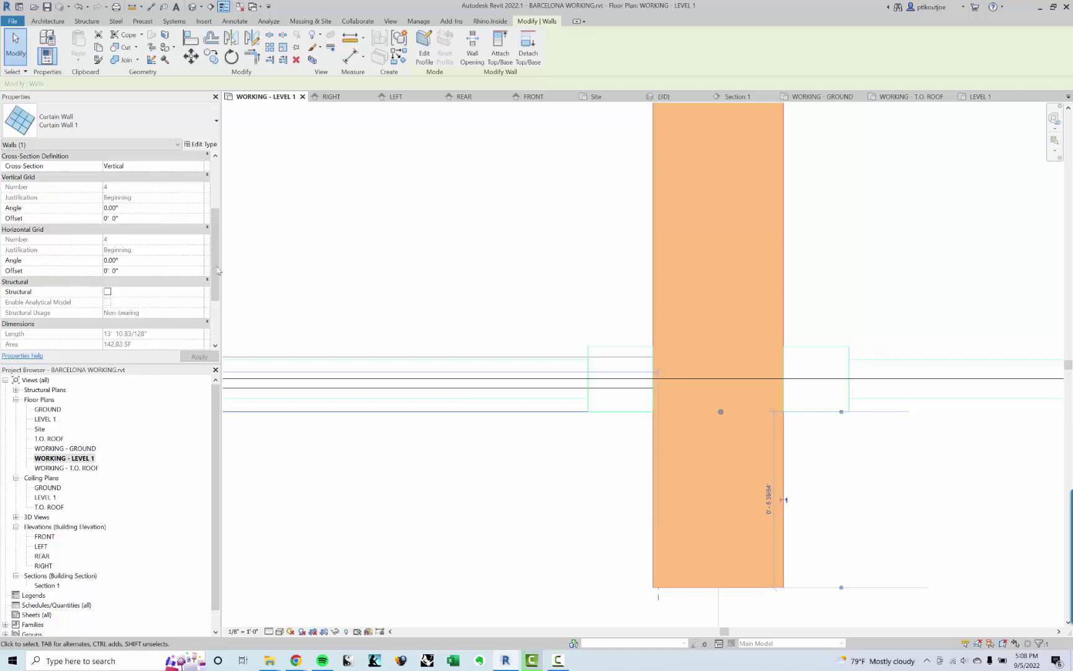
mouse_move(214, 293)
left_mouse_down()
mouse_move(214, 325)
mouse_move(213, 301)
left_mouse_up()
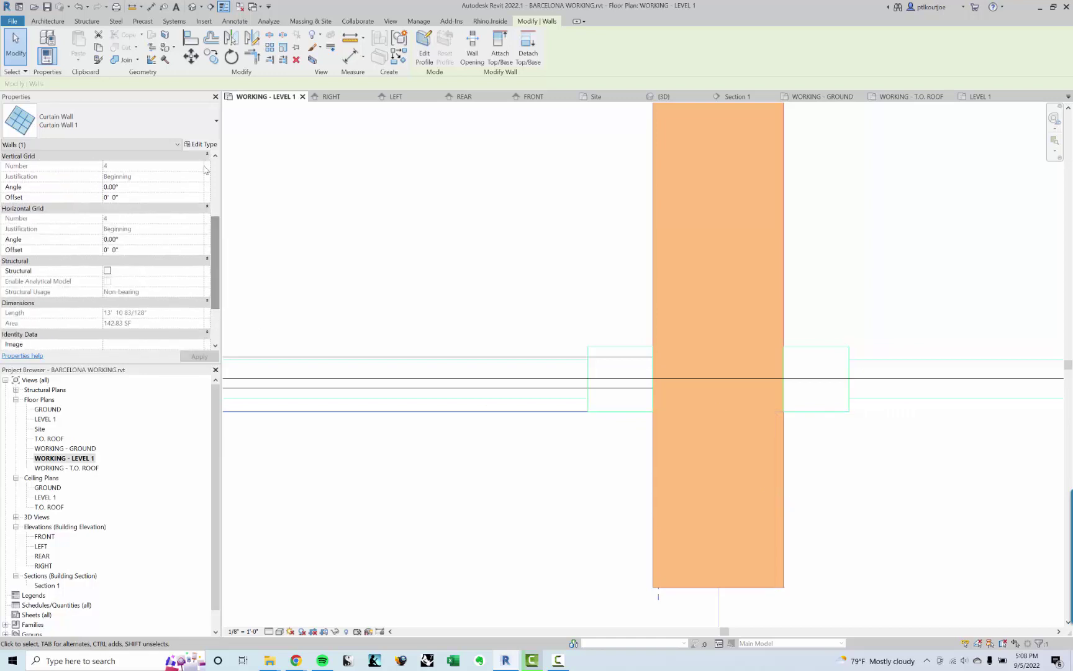
left_click(198, 147)
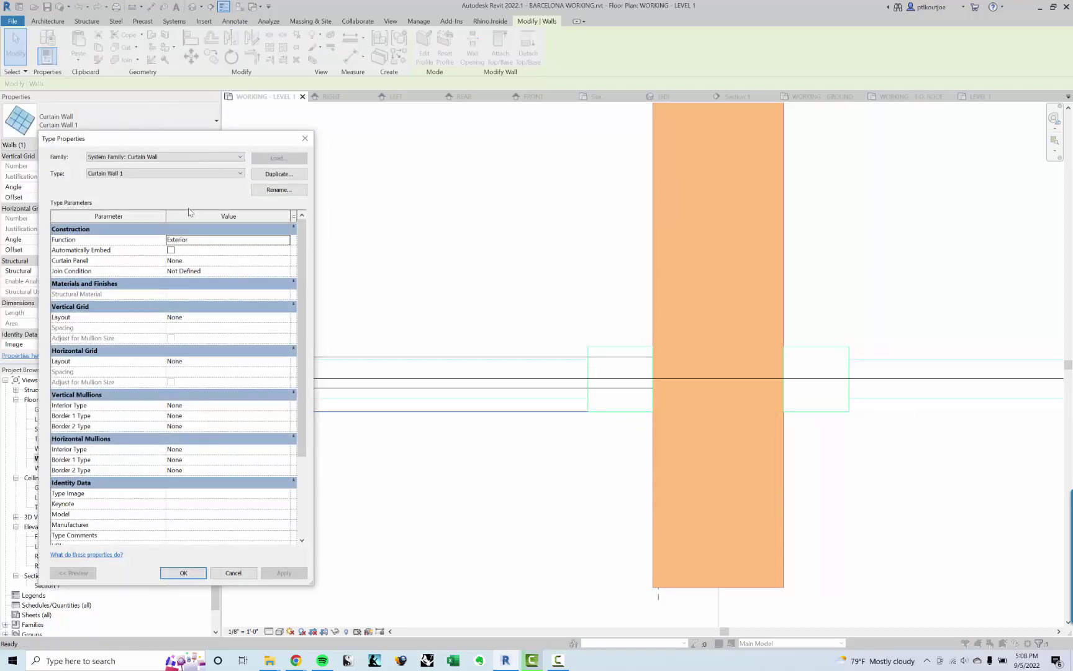
scroll(191, 400, "down", 1)
scroll(191, 400, "up", 1)
key("Escape")
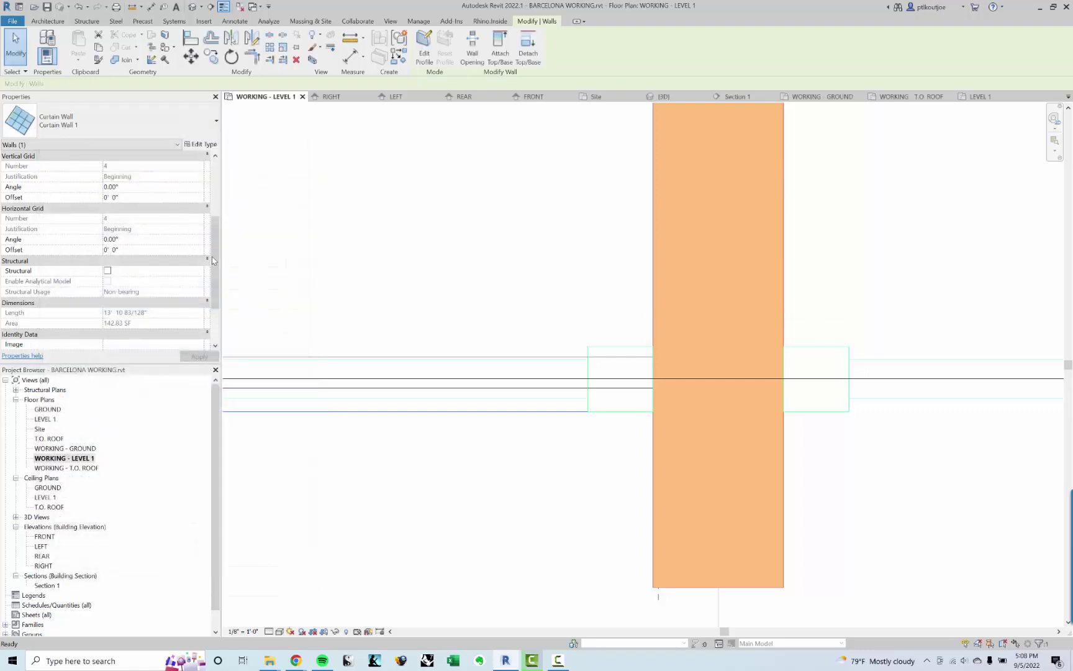
Check the curtain wall's constraints, remaining instance properties and full list of type parameters without changing them
left_click_drag(216, 274, 216, 197)
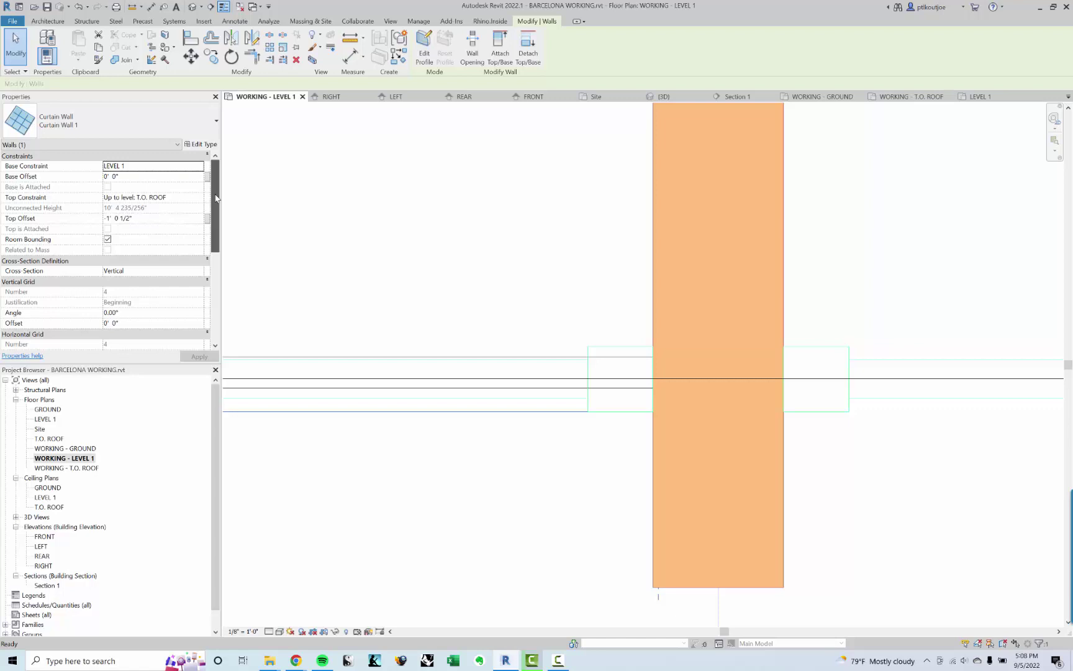
left_click_drag(217, 209, 227, 329)
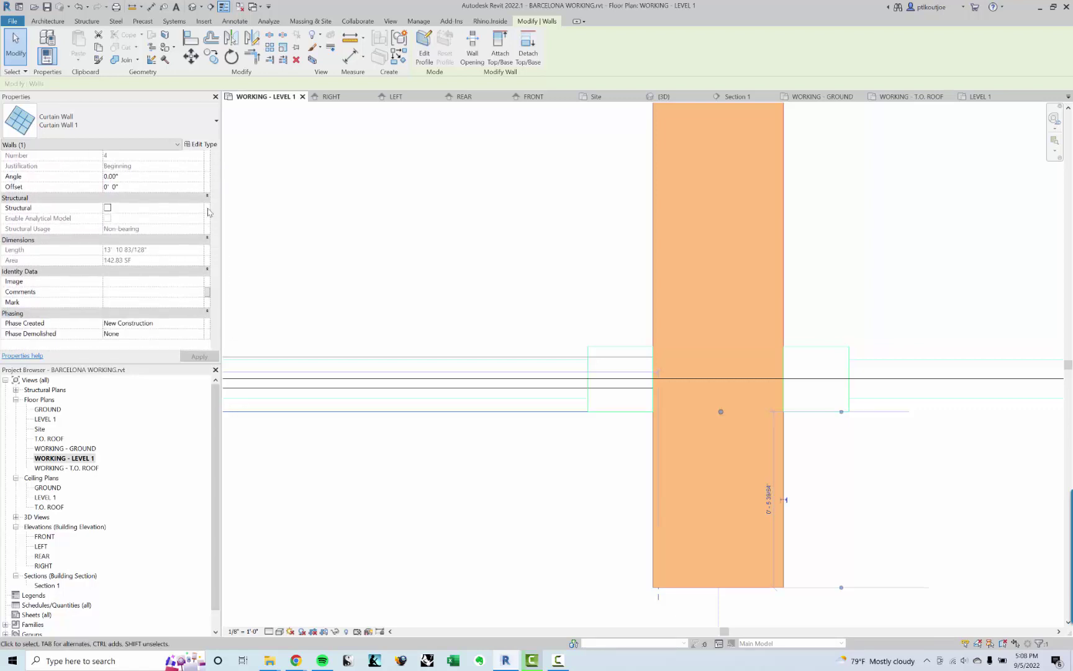
left_click(200, 146)
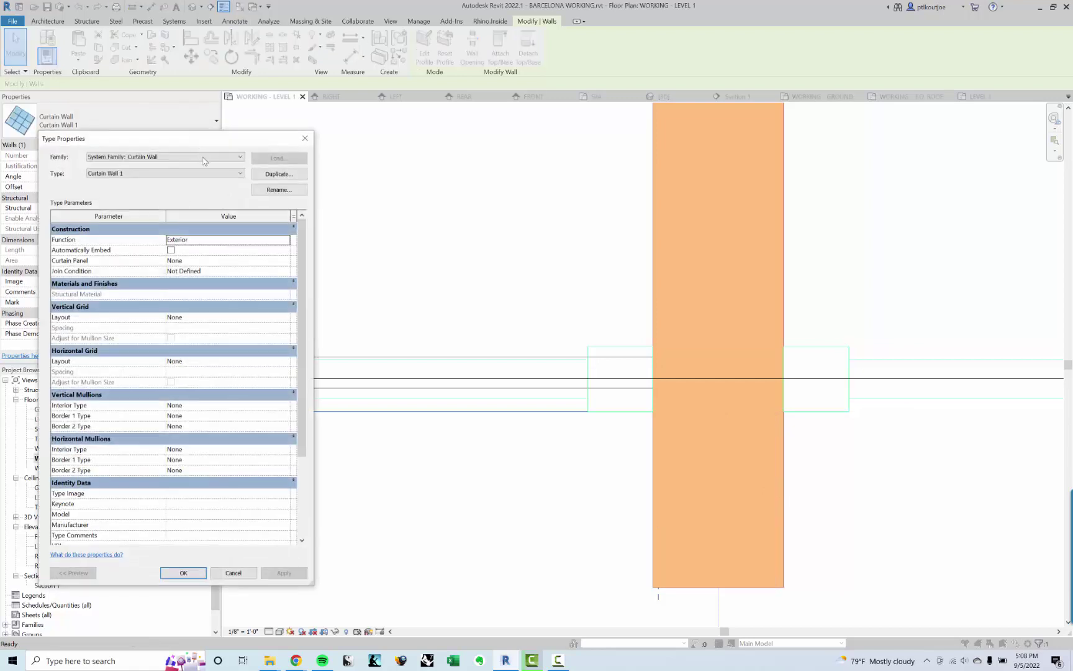
scroll(186, 265, "down", 3)
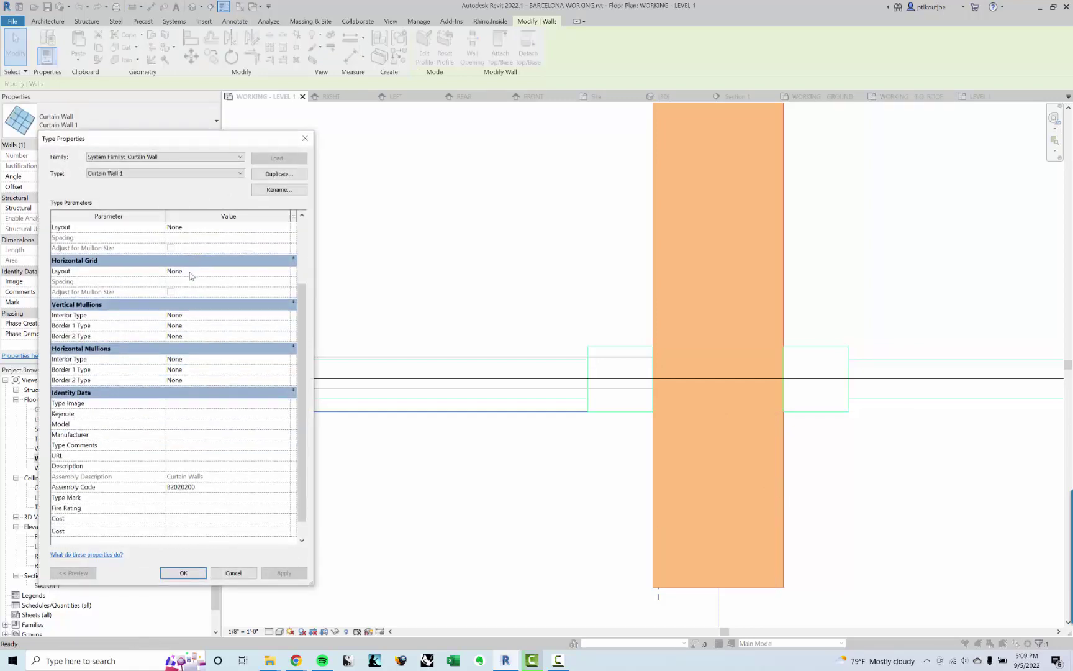
scroll(191, 277, "up", 3)
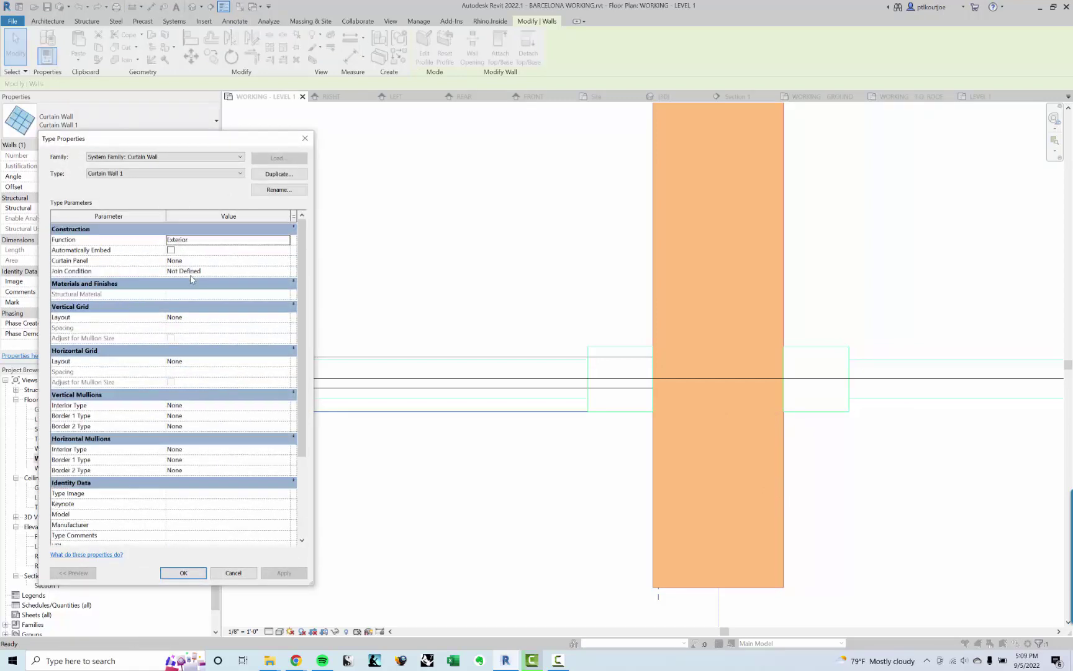
left_click(235, 573)
key("Escape")
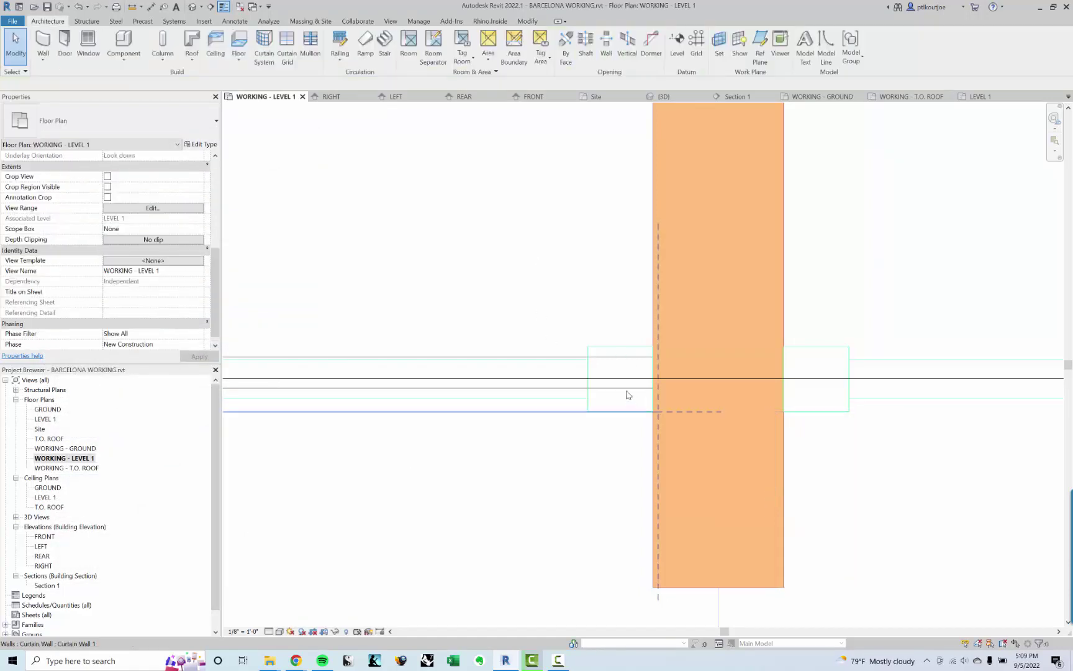
Inspect the curtain wall's glazed panel in thin lines, restore the line weights, and check the wall's constraints
key("Tab")
left_click(627, 391)
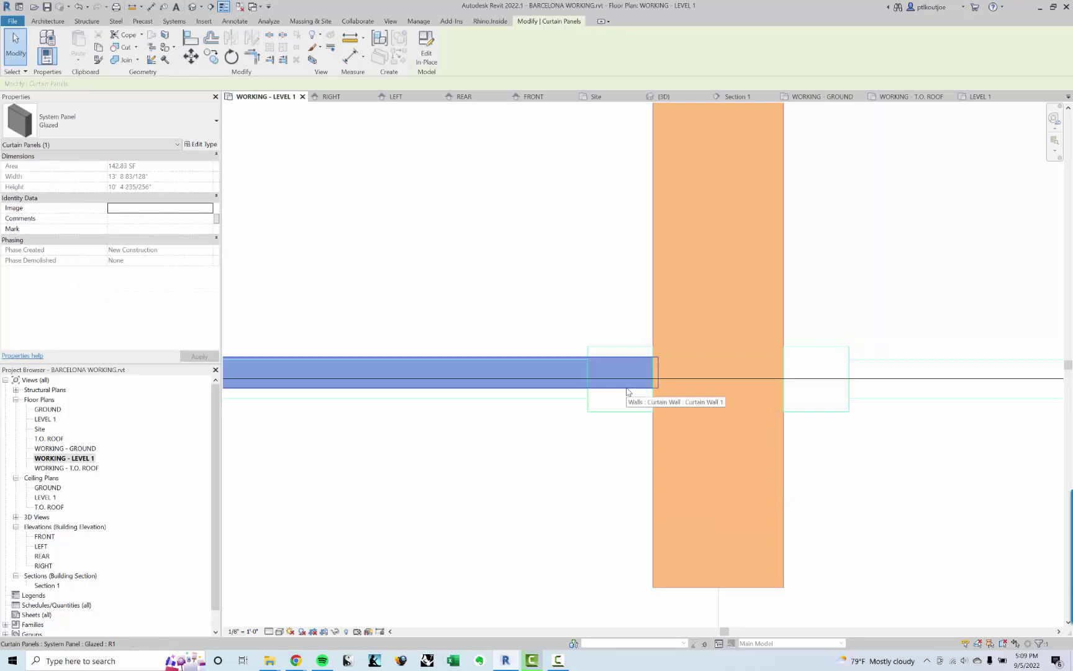
scroll(571, 295, "down", 1)
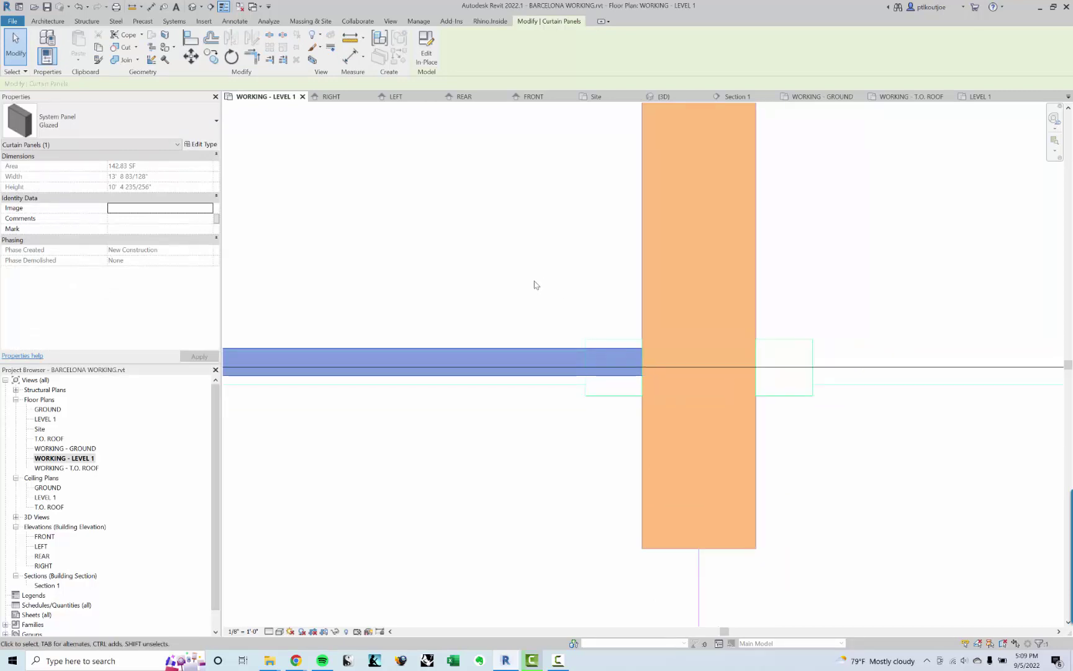
left_click(228, 10)
left_click(532, 300)
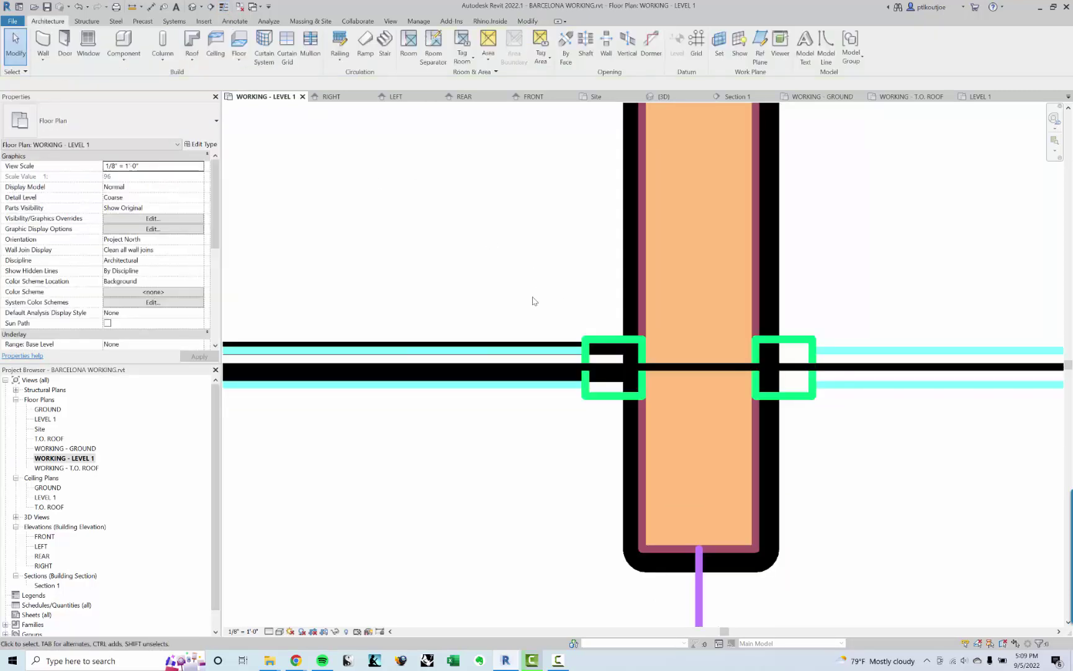
left_click(529, 346)
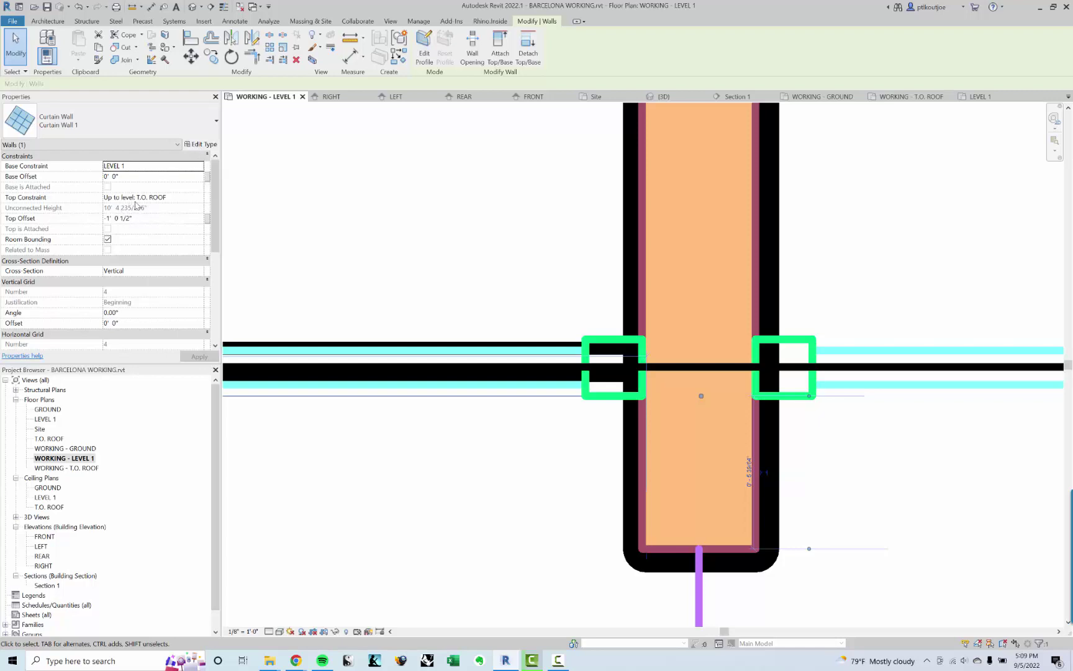
left_click(304, 199)
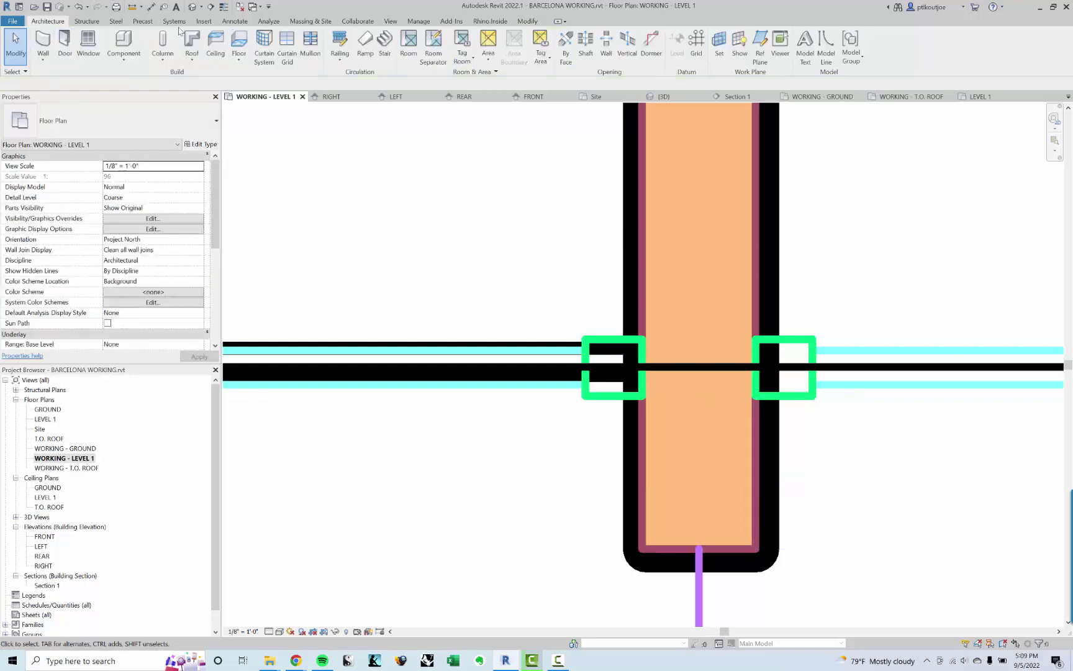
Inspect the new curtain wall between the outer wall and the 4" interior wall in the default 3D view
left_click(192, 7)
scroll(570, 319, "up", 2)
scroll(333, 268, "up", 3)
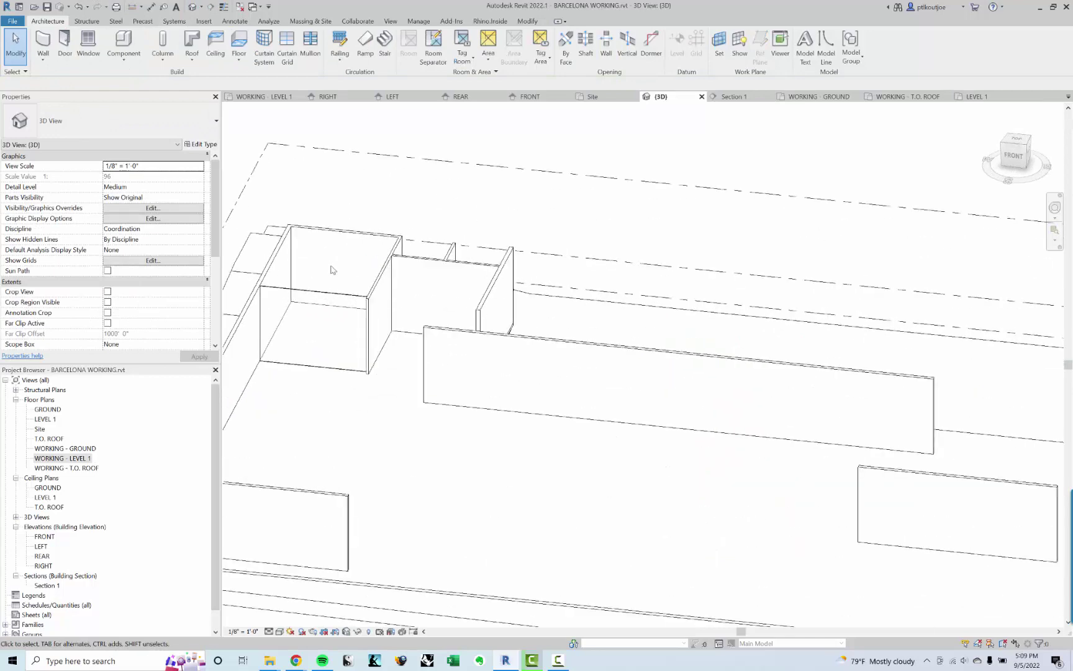
left_click(321, 295)
scroll(321, 295, "up", 4)
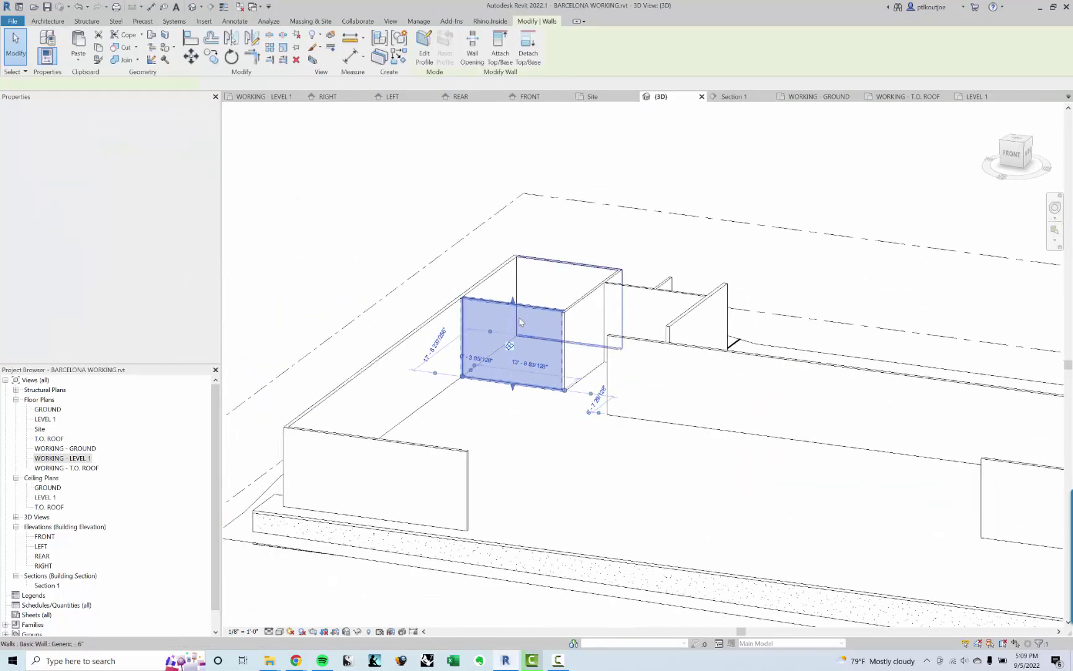
key("Escape")
middle_click_drag(491, 319, 490, 382, "shift")
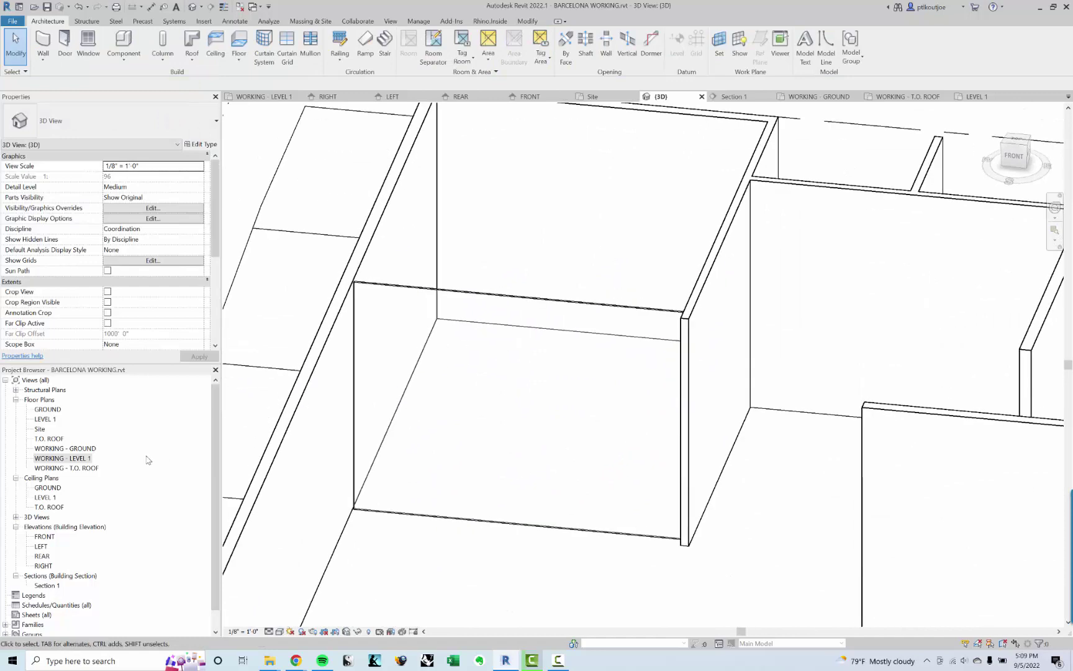
Return to the WORKING - LEVEL 1 plan and check the Curtain Wall 1 type's grid and mullion parameters
double_click(75, 459)
left_click(502, 373)
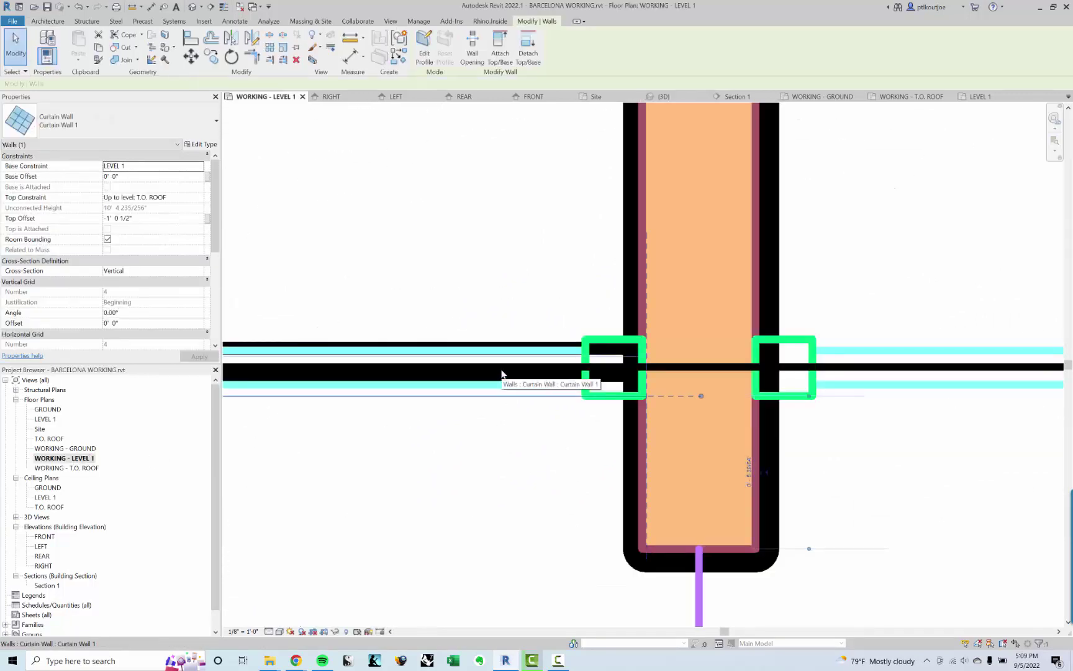
left_click(200, 144)
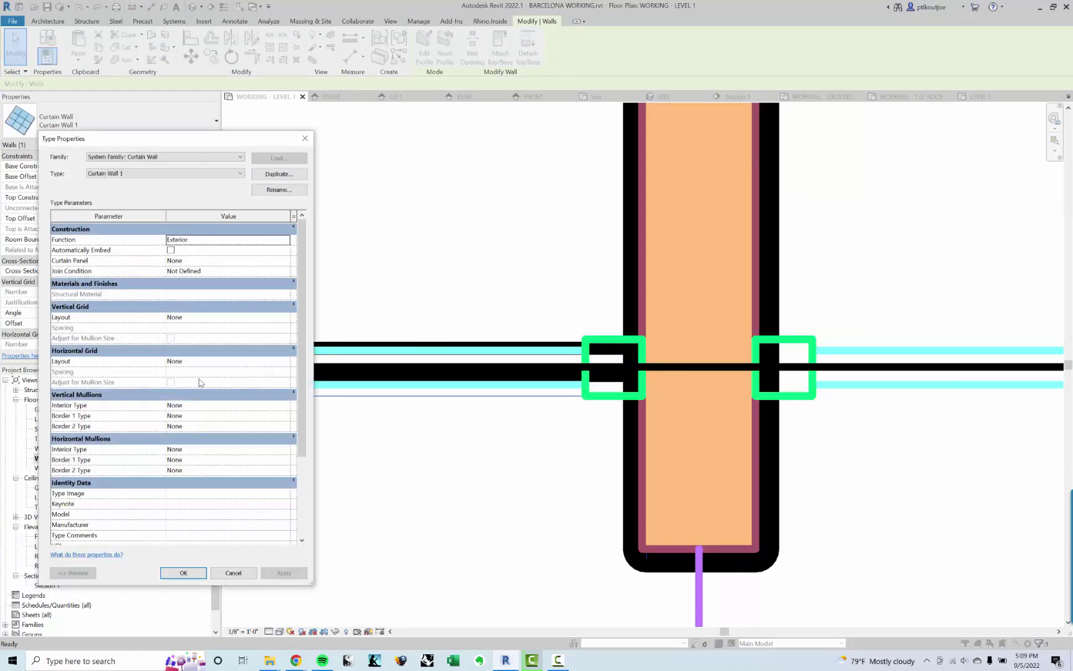
key("Escape")
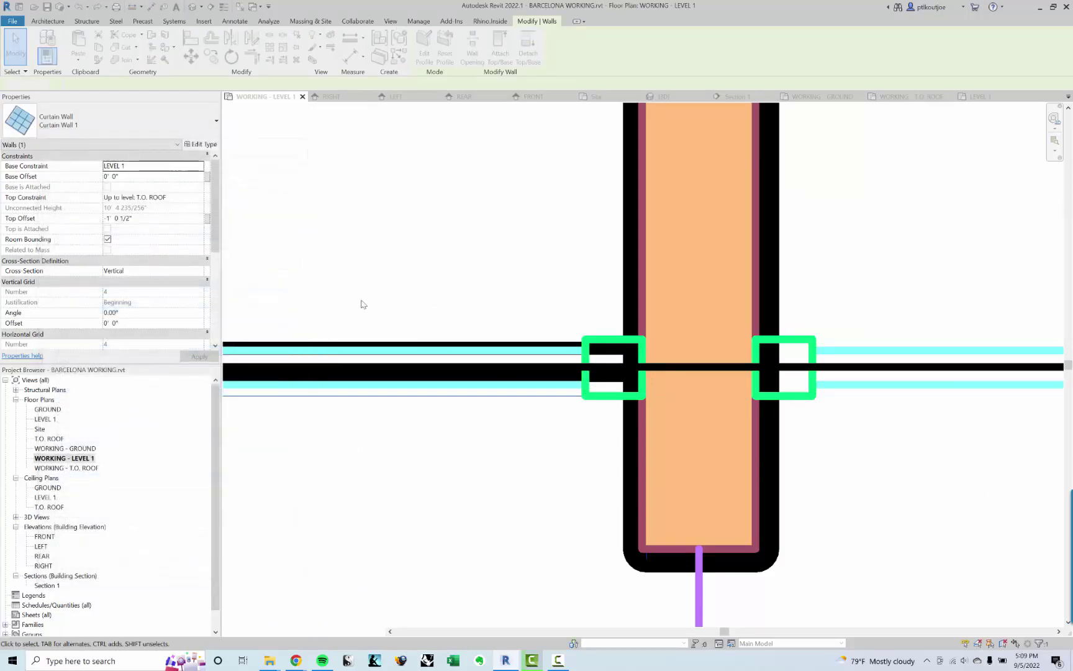
key("Escape")
Measure the mullion spacing from the DWG's intermediate mullion to the centre of the 4" interior wall
scroll(338, 314, "down", 3)
middle_click_drag(337, 313, 689, 348)
scroll(705, 350, "down", 3)
scroll(705, 350, "down", 3)
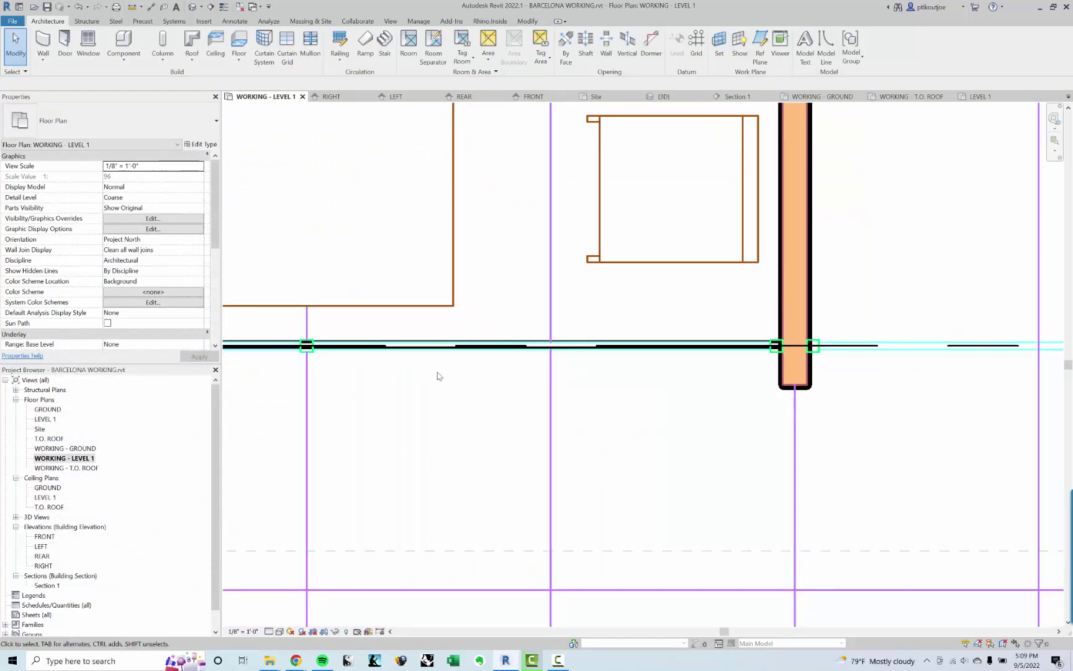
scroll(438, 372, "up", 2)
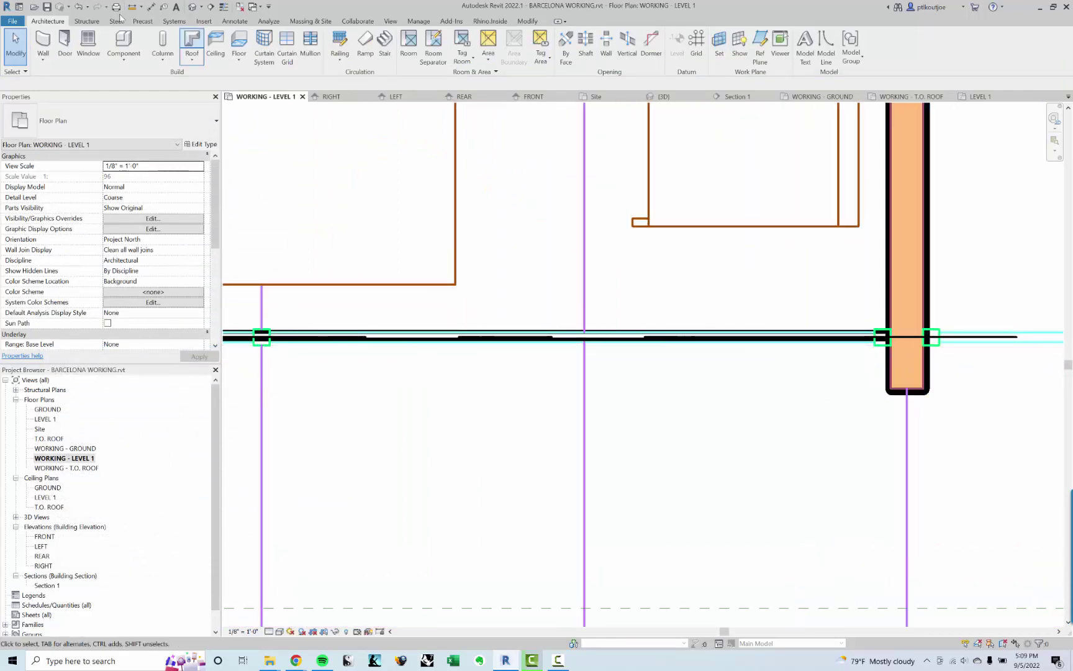
key("m")
key("e")
left_click(259, 361)
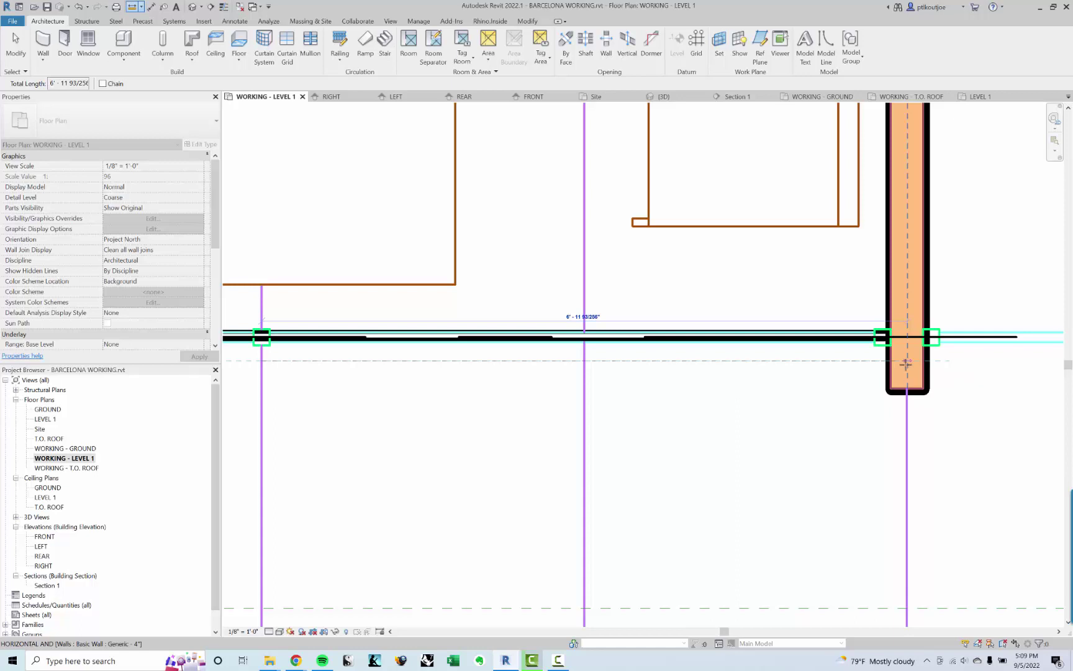
key("Escape")
key("Escape")
In the Curtain Wall 1 type, set the vertical grid layout to Maximum Spacing with a spacing of 7'
left_click(431, 346)
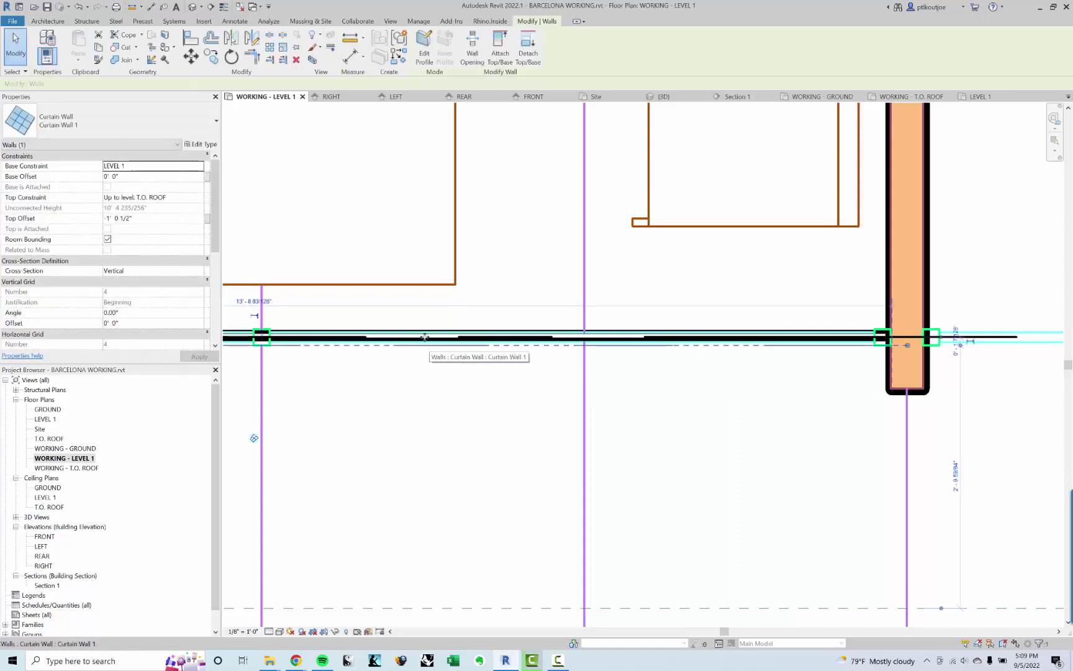
left_click(201, 145)
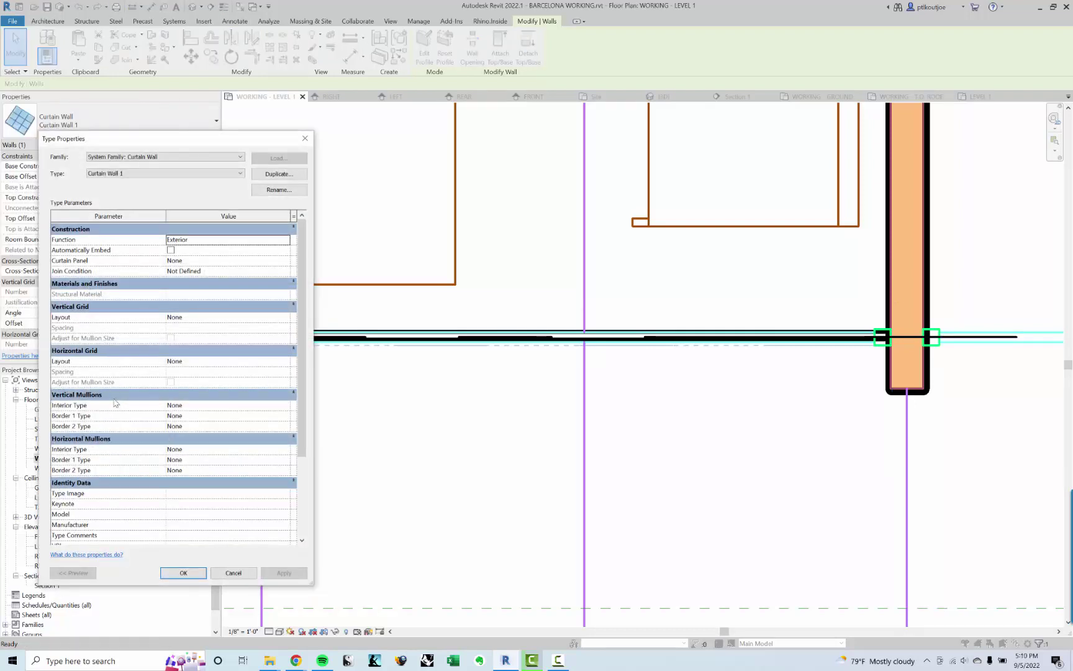
left_click(286, 318)
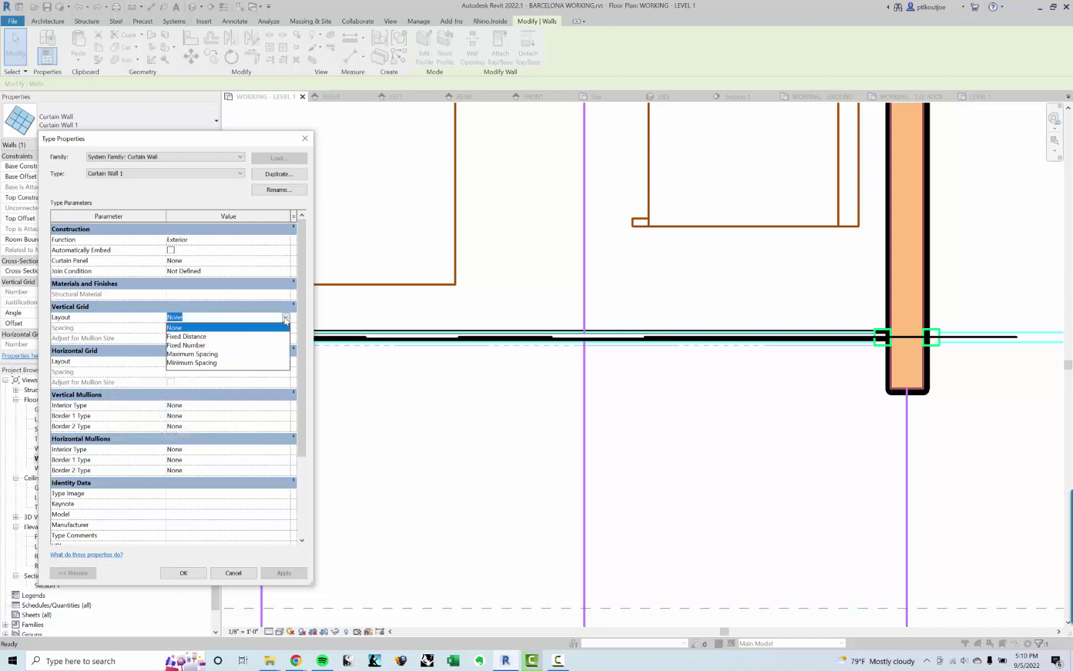
left_click(204, 355)
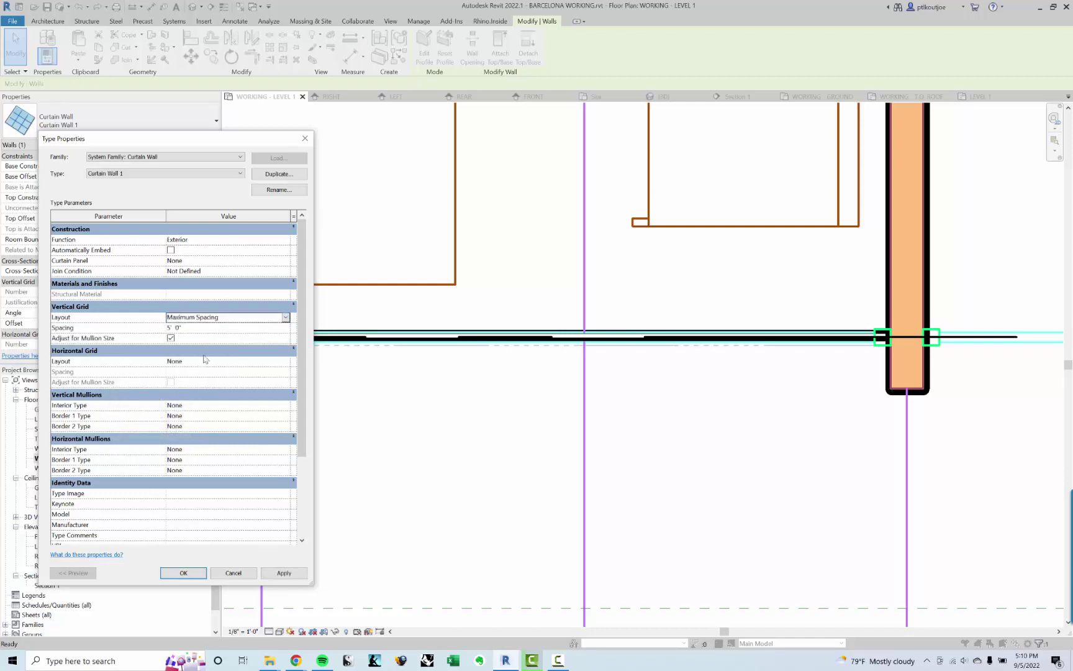
left_click(195, 327)
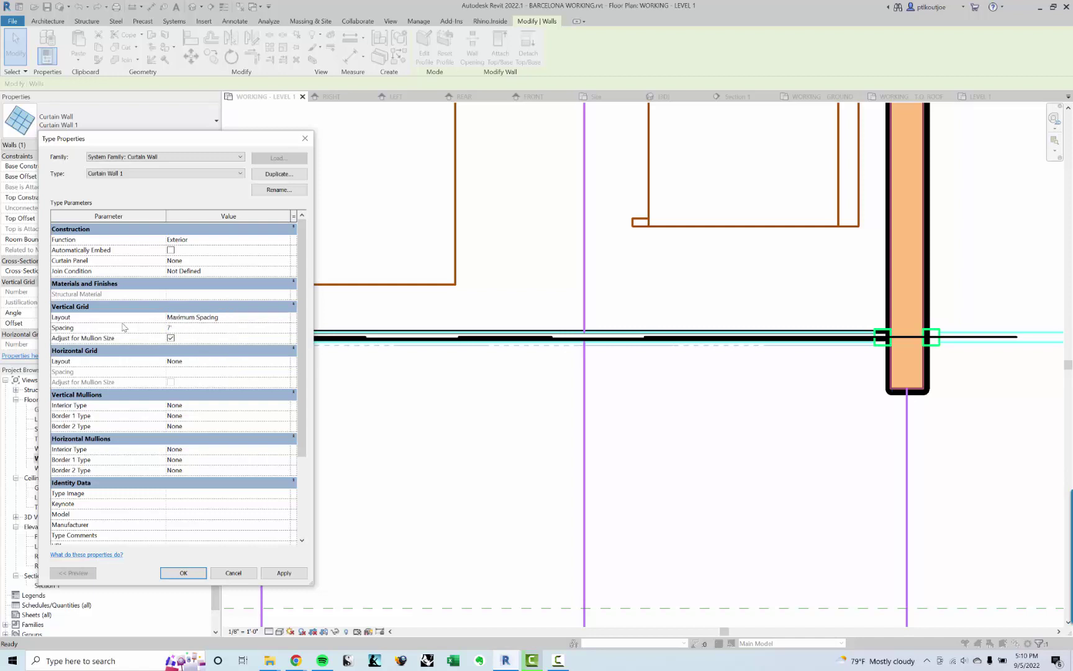
type("7'")
key("Tab")
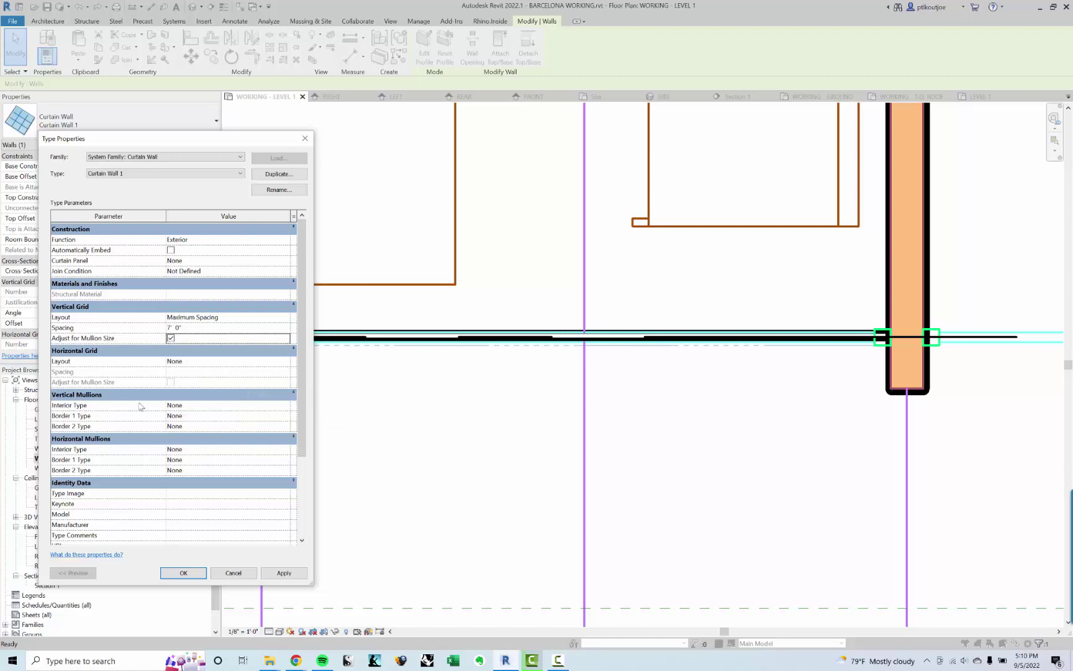
Set the Curtain Wall 1 type's interior, Border 1 and Border 2 vertical mullions to Rectangular Mullion : 1" Square and apply
left_click(287, 406)
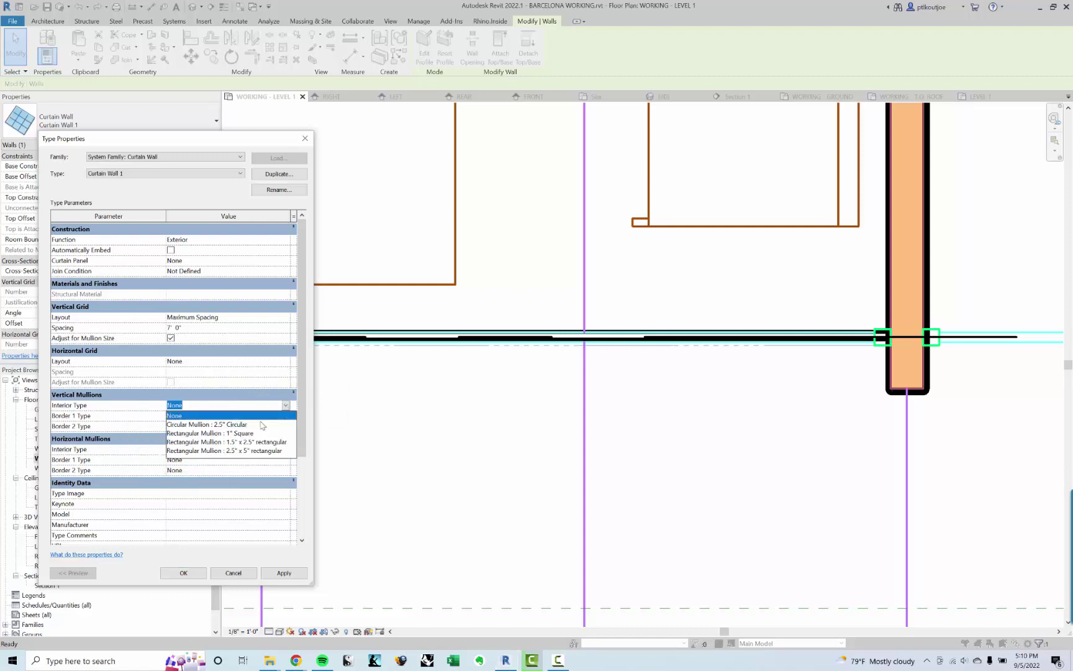
left_click(249, 432)
left_click(287, 417)
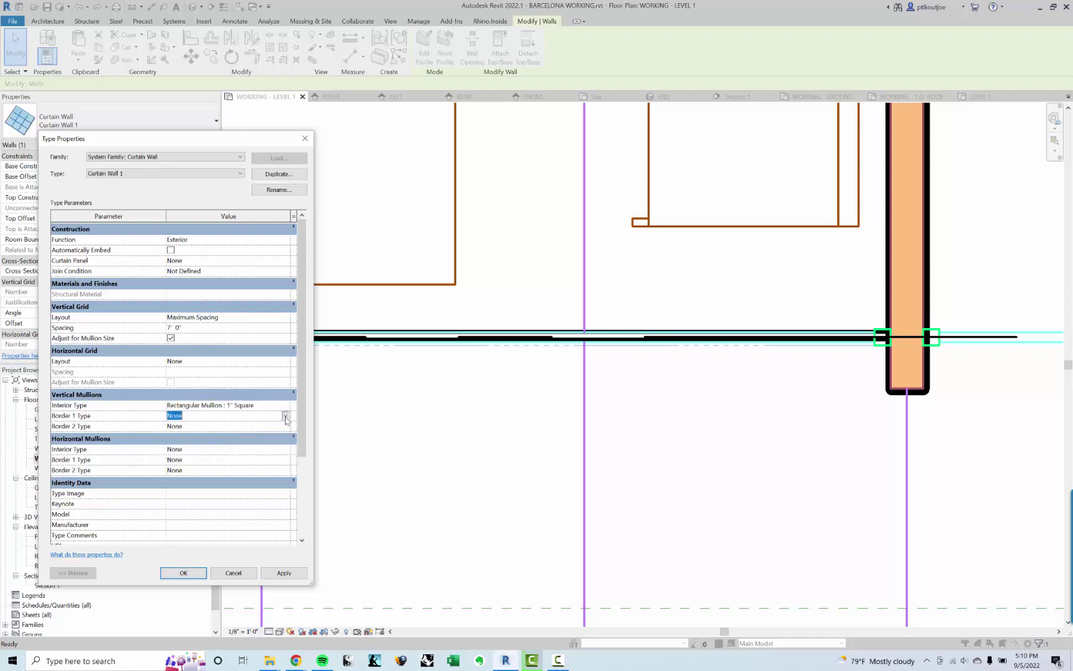
left_click(233, 460)
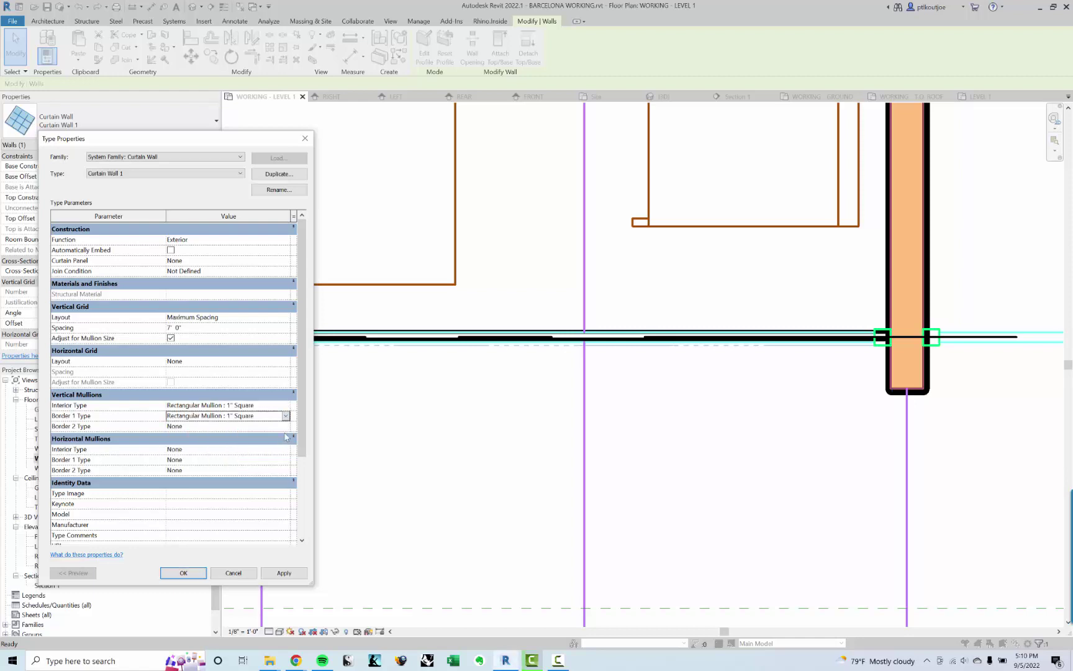
left_click(285, 426)
left_click(225, 471)
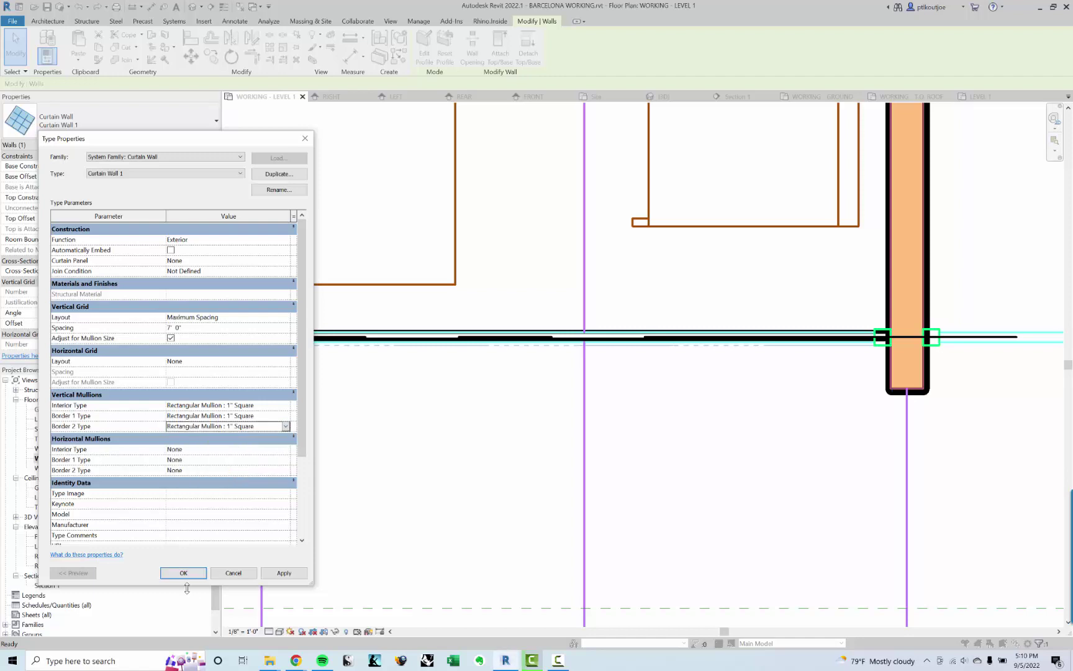
left_click(284, 573)
Rename the curtain wall type as BARCELONA CURTAIN and accept the type properties
left_click(279, 189)
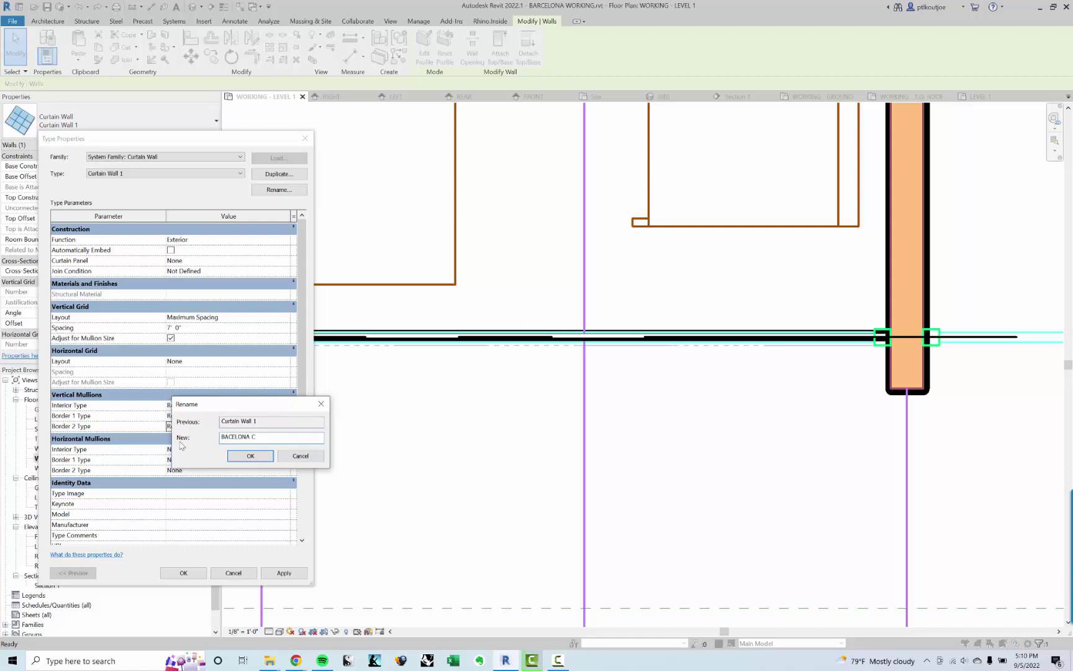
key("Return")
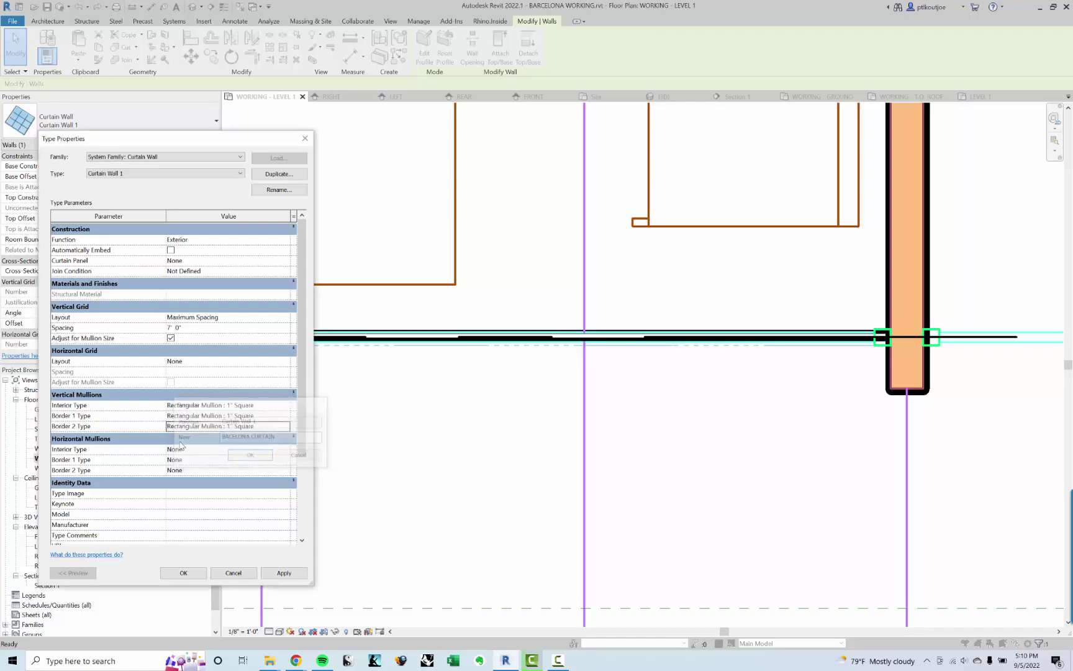
left_click(268, 190)
left_click(234, 439)
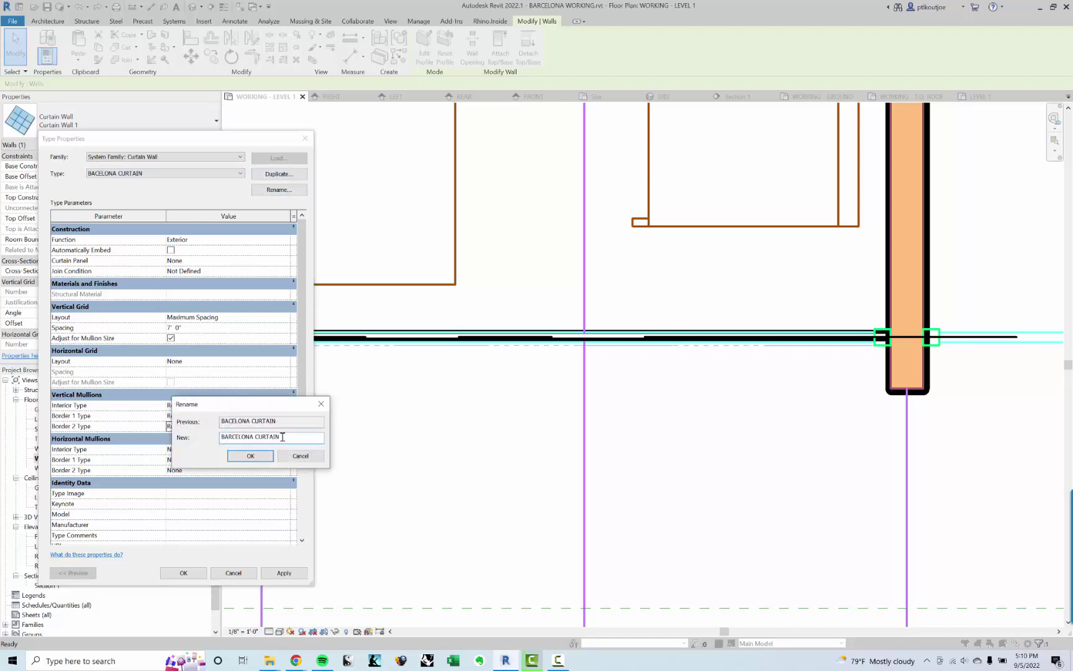
left_click(250, 455)
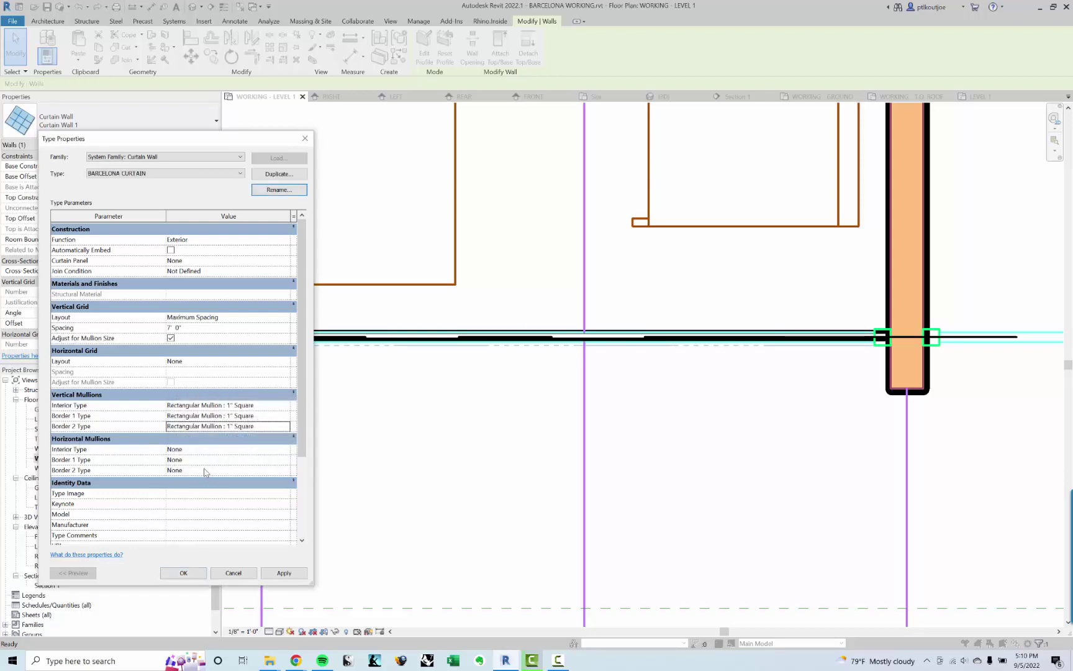
left_click(184, 575)
left_click(277, 365)
scroll(277, 364, "up", 2)
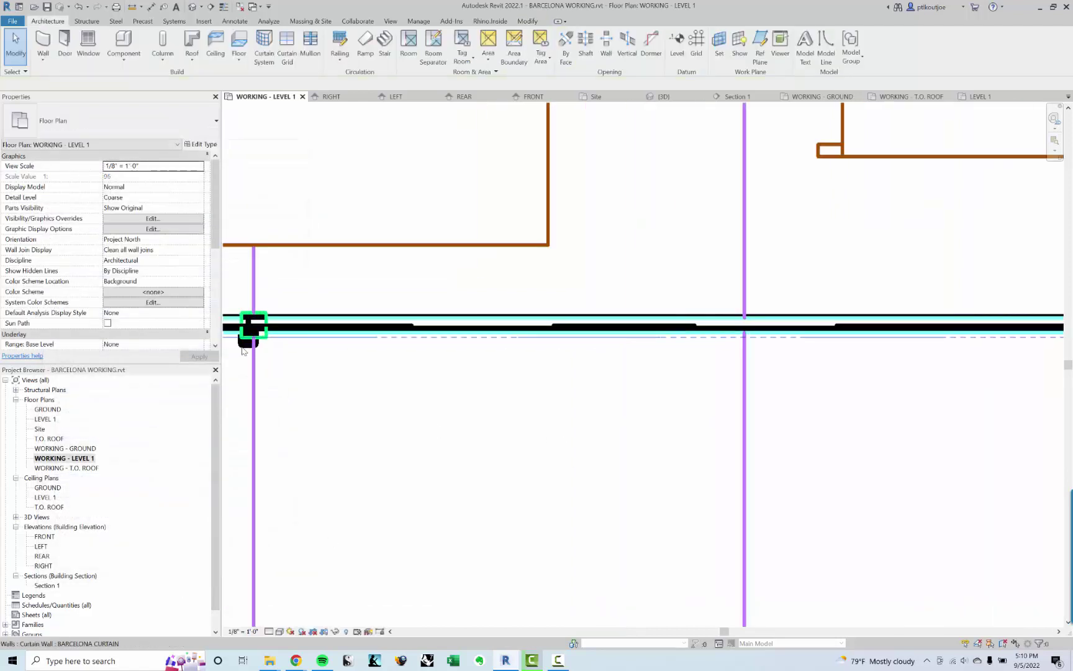
Examine the curtain wall's middle, left-end and right-end mullions against the underlay drawing and the adjoining walls
left_click(250, 332)
middle_click_drag(390, 391, 565, 422)
scroll(565, 422, "down", 1)
scroll(565, 422, "left", 5, "shift")
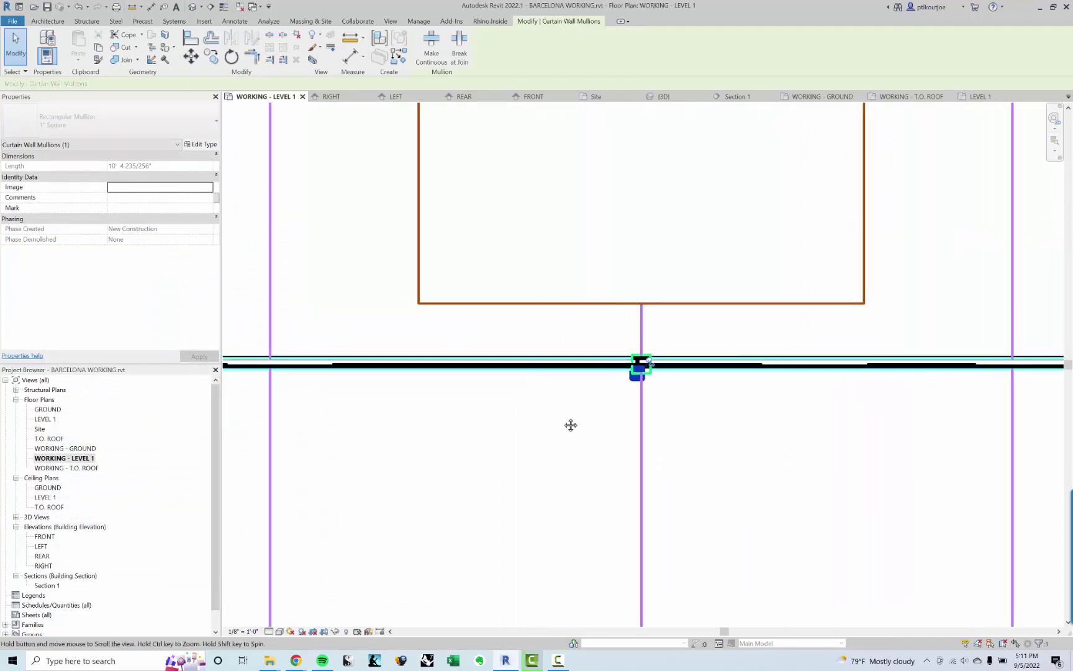
scroll(325, 378, "up", 1)
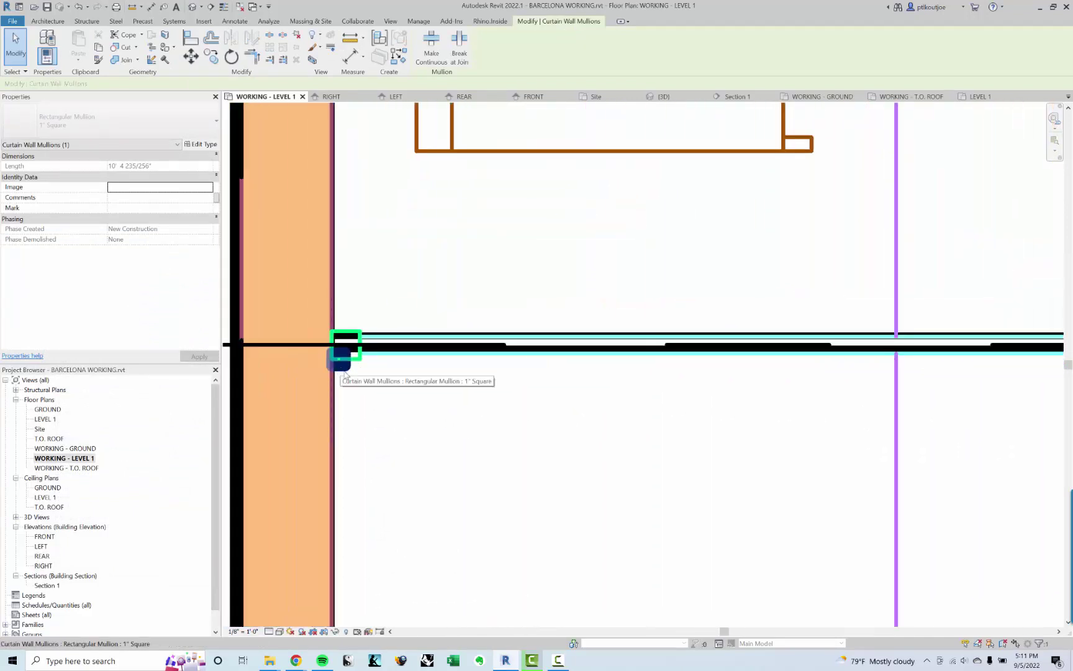
scroll(346, 359, "down", 3)
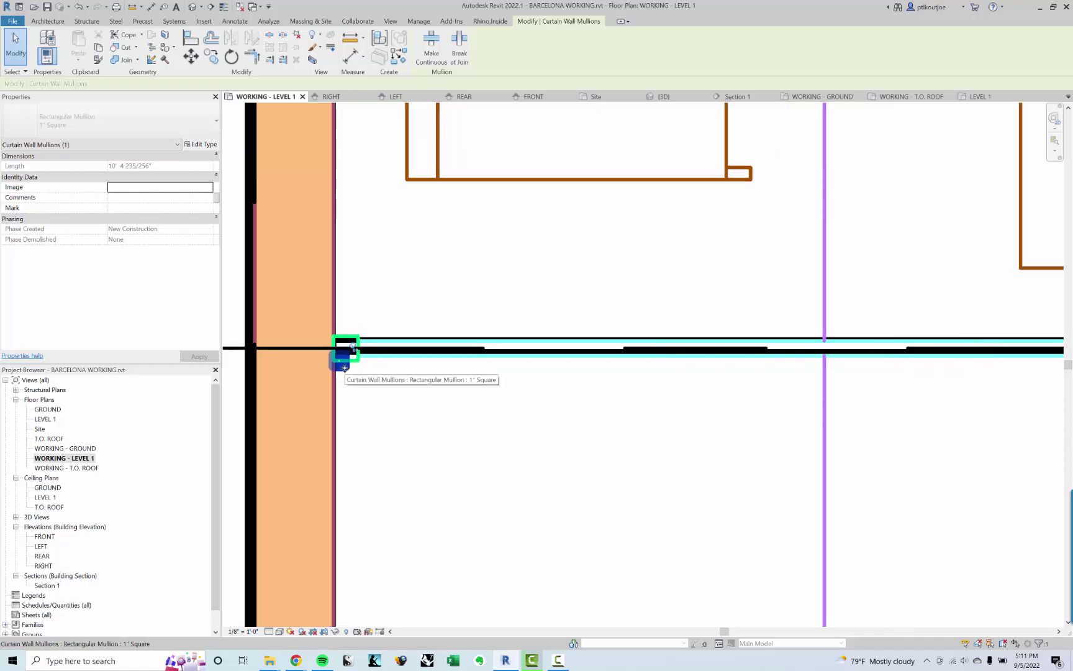
scroll(592, 397, "down", 4)
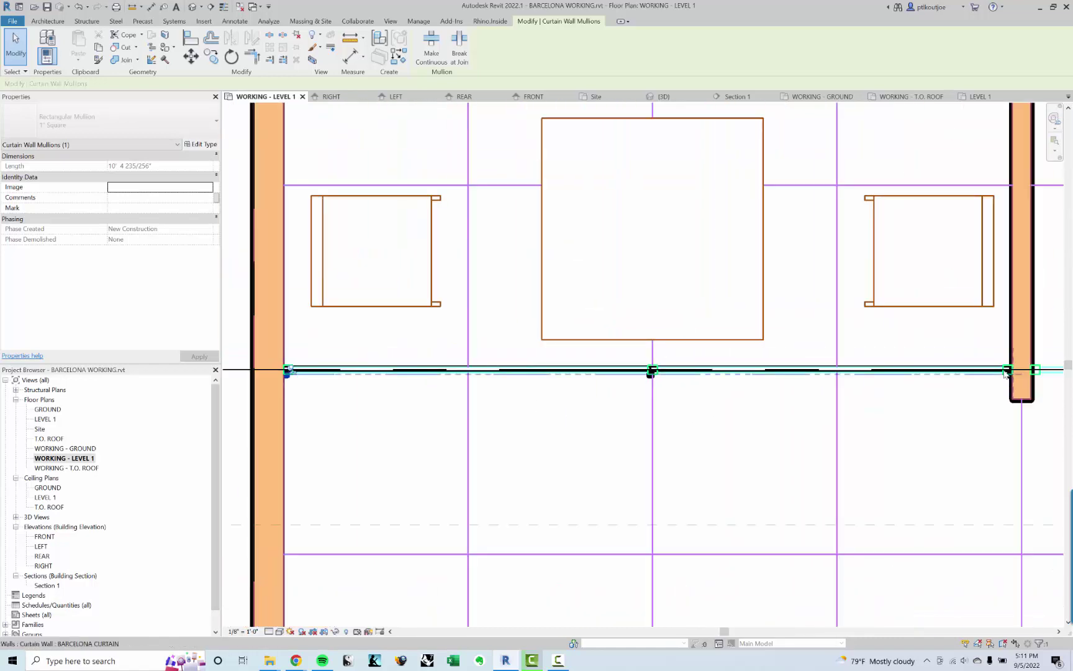
scroll(977, 383, "up", 4)
scroll(735, 393, "up", 3)
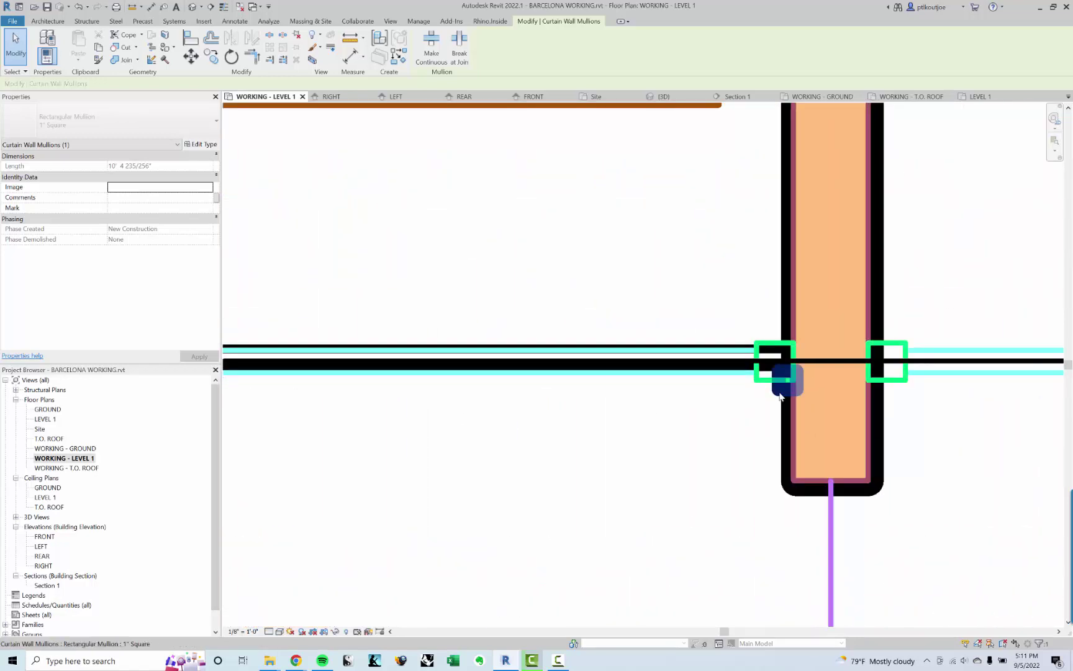
left_click(734, 438)
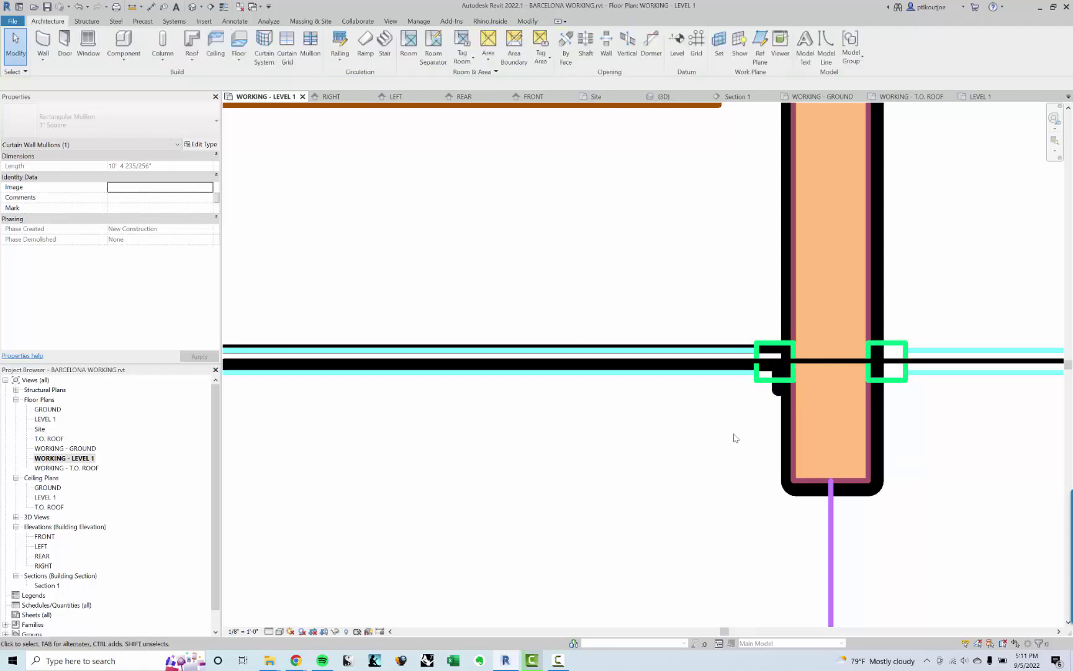
Try to move the curtain wall's right end to the inner face of the short end wall
left_click(776, 380)
left_click(845, 382)
scroll(851, 383, "up", 1)
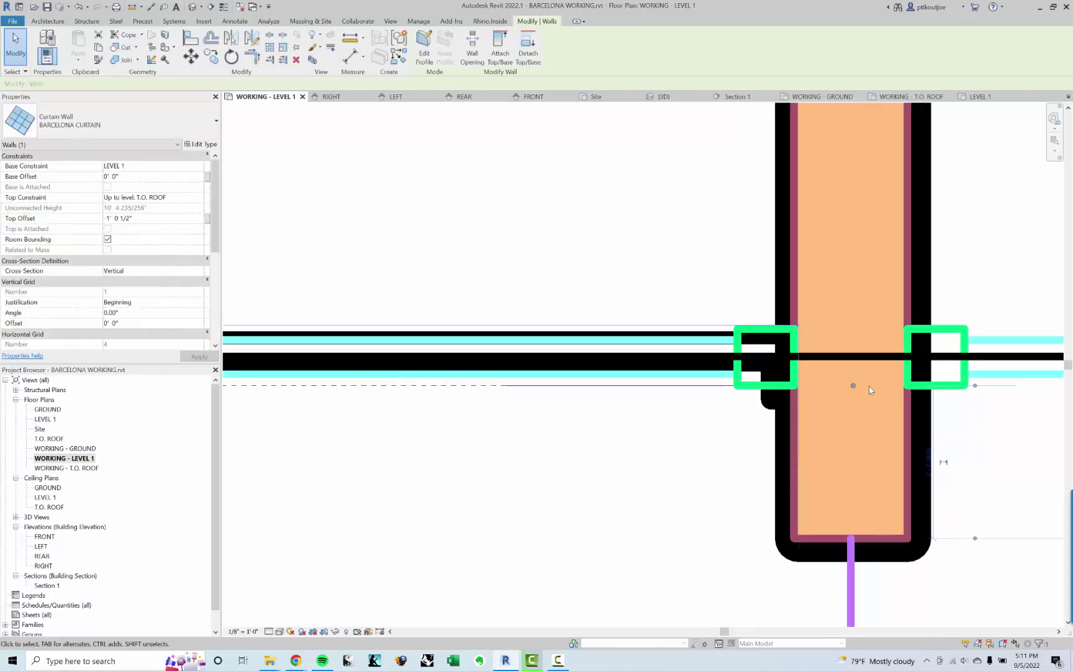
left_click(835, 385)
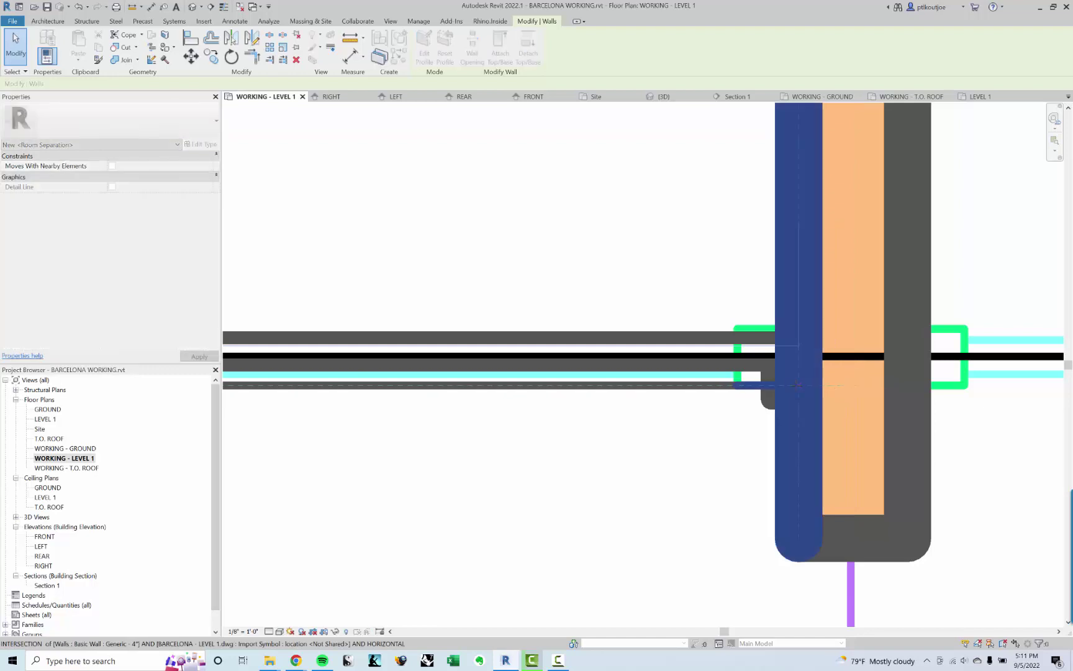
left_click(830, 389)
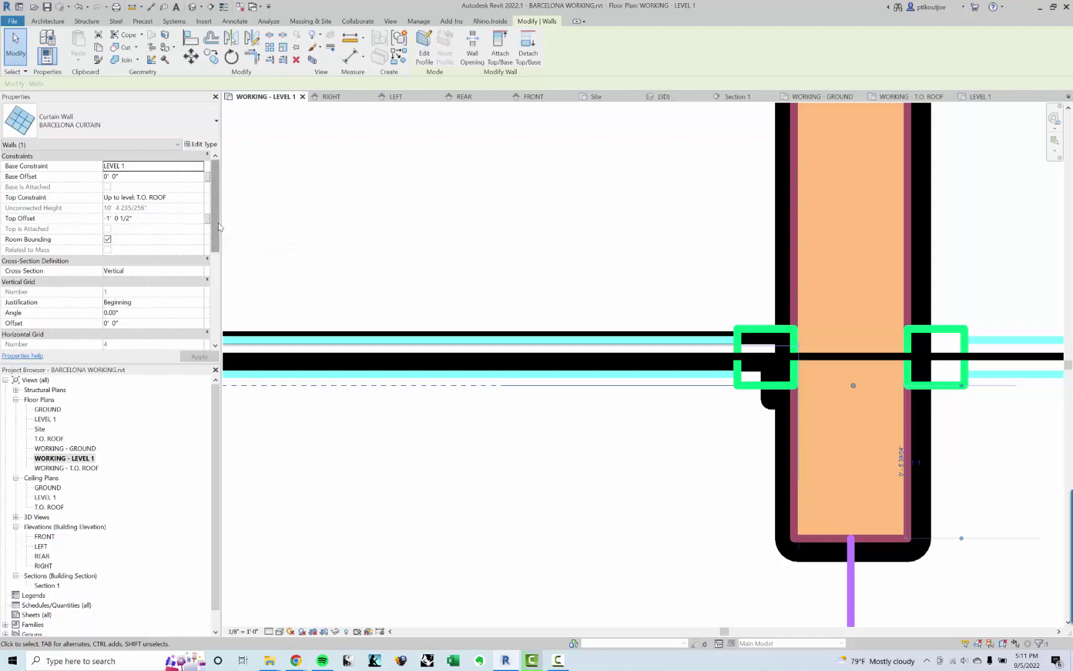
scroll(218, 227, "down", 2)
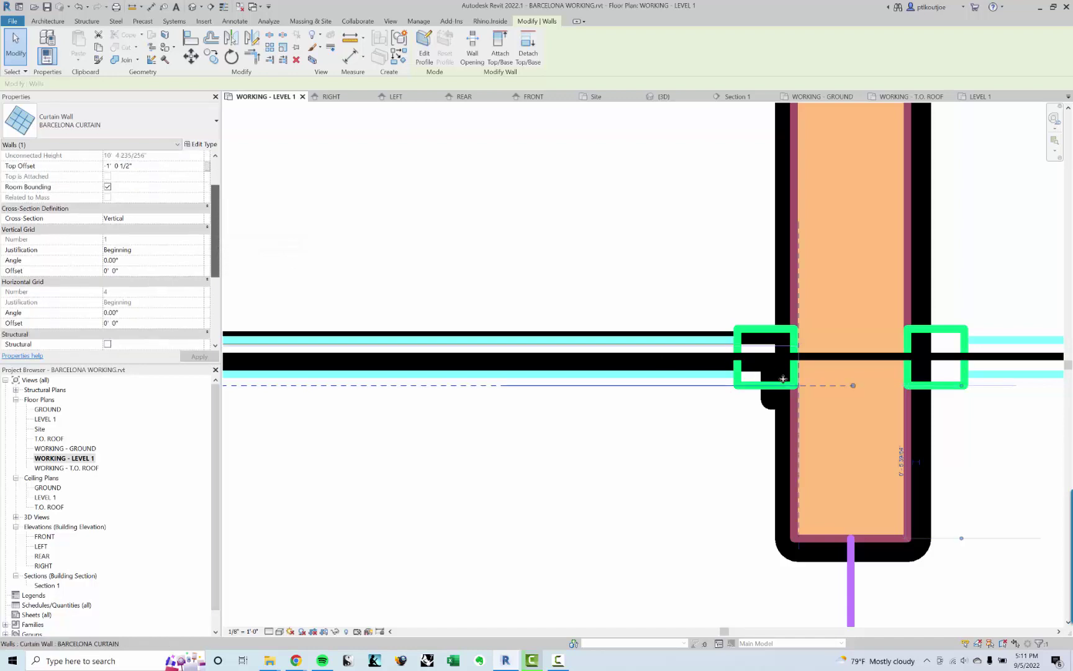
Disallow the join at the curtain wall's right end and try to pull that end to the end wall's inner face
right_click(854, 387)
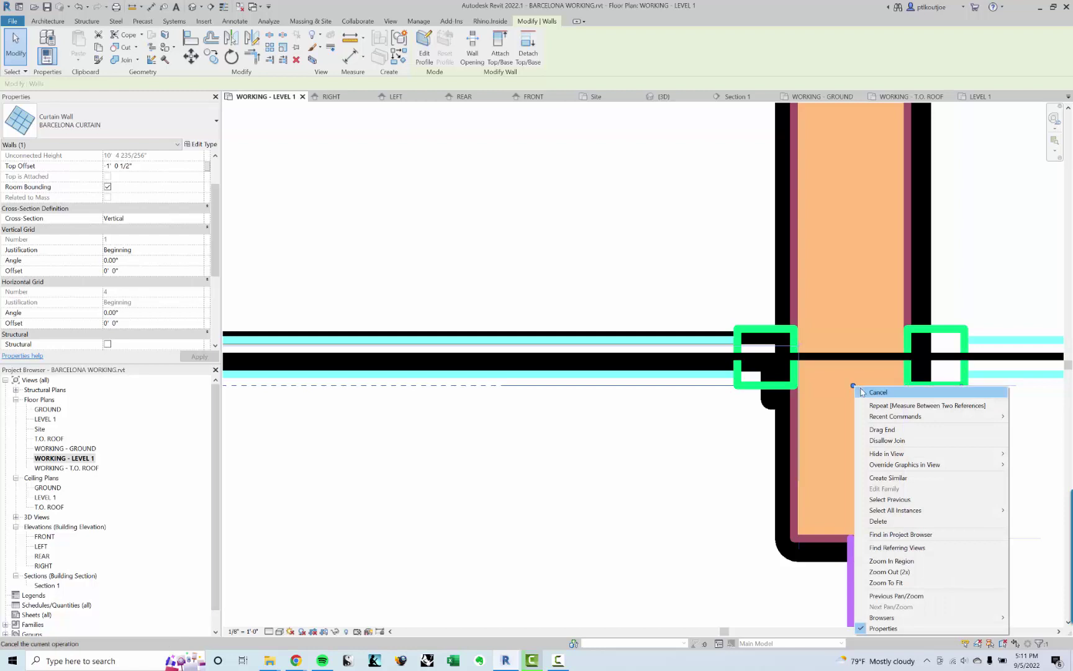
left_click(897, 441)
left_click_drag(852, 385, 798, 386)
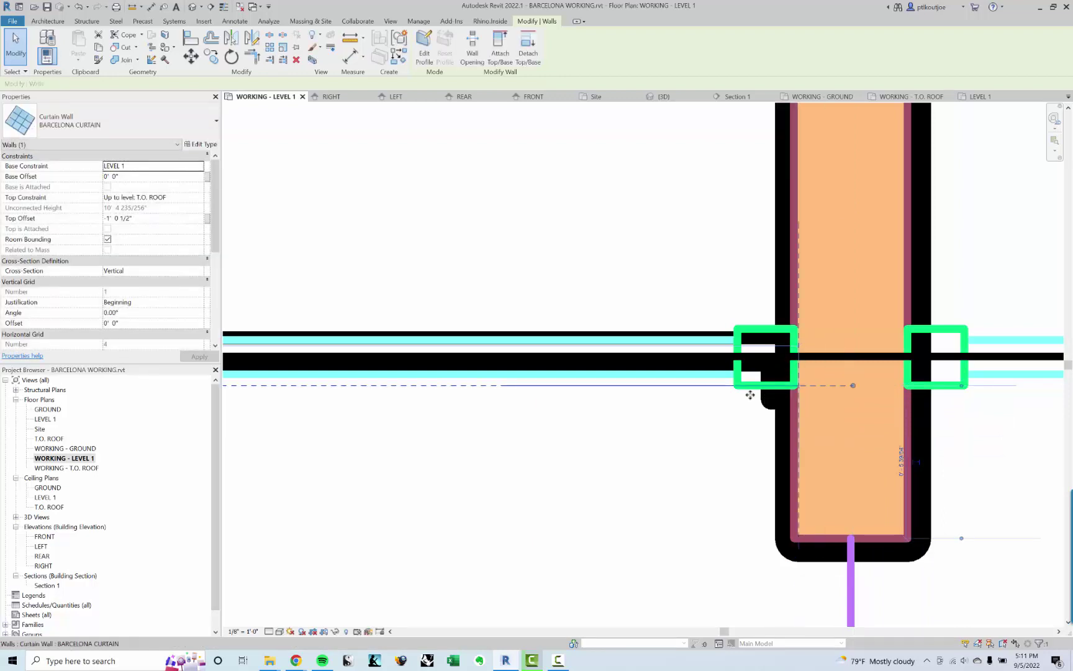
left_click(731, 410)
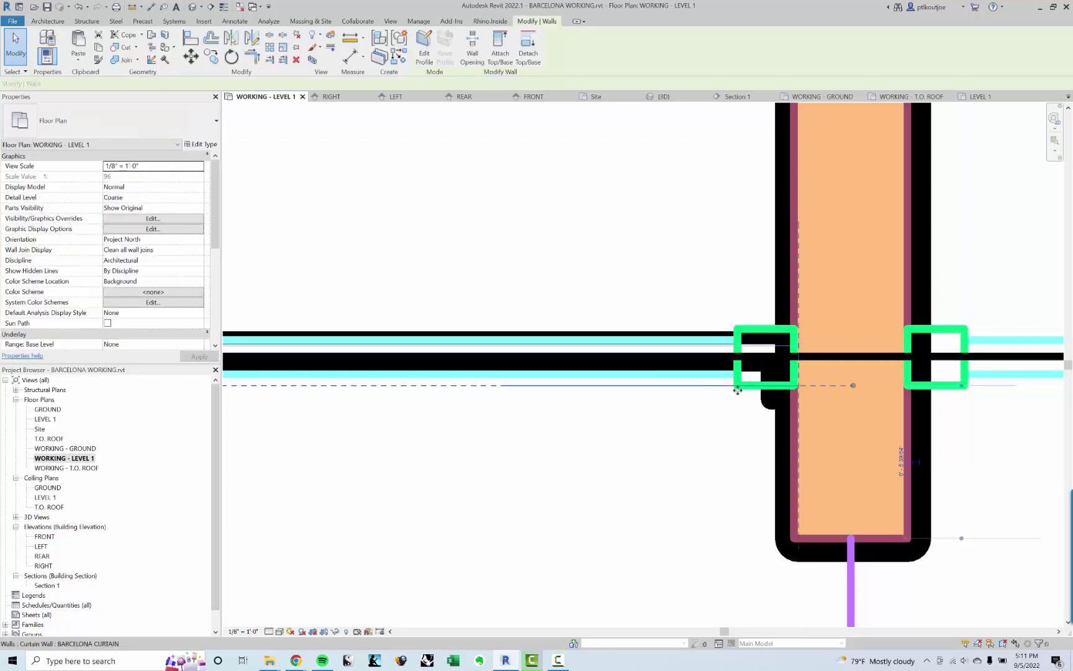
Pull the curtain wall's right end back so it stops short of the end wall
left_click_drag(737, 390, 696, 416)
left_click(696, 416)
scroll(606, 441, "down", 3)
scroll(798, 427, "up", 2)
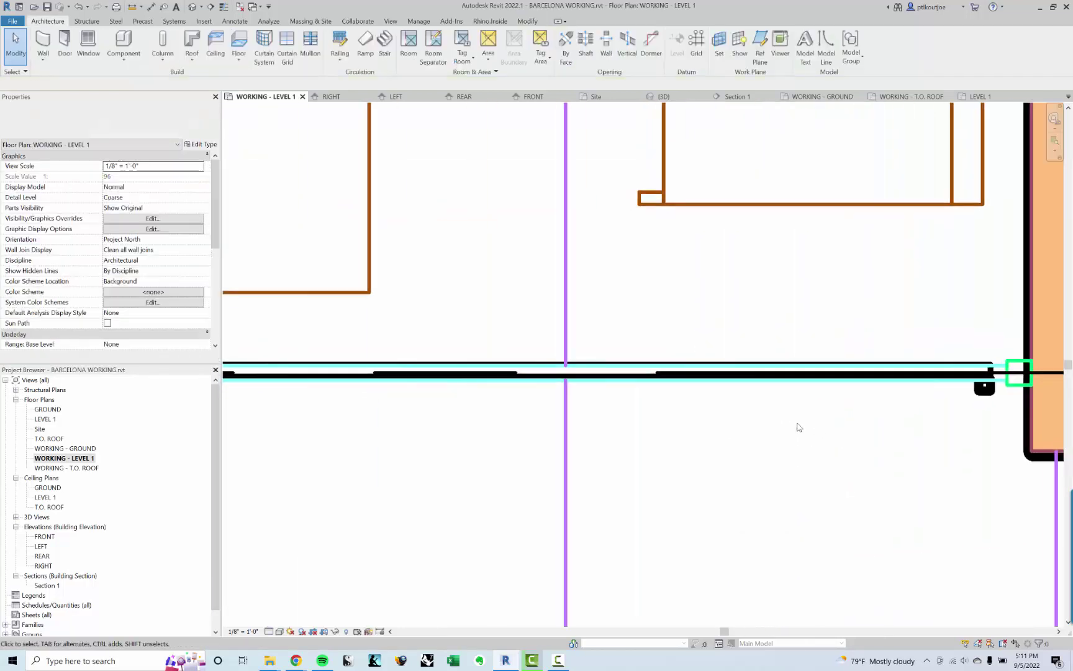
scroll(793, 424, "down", 3)
scroll(757, 398, "up", 3)
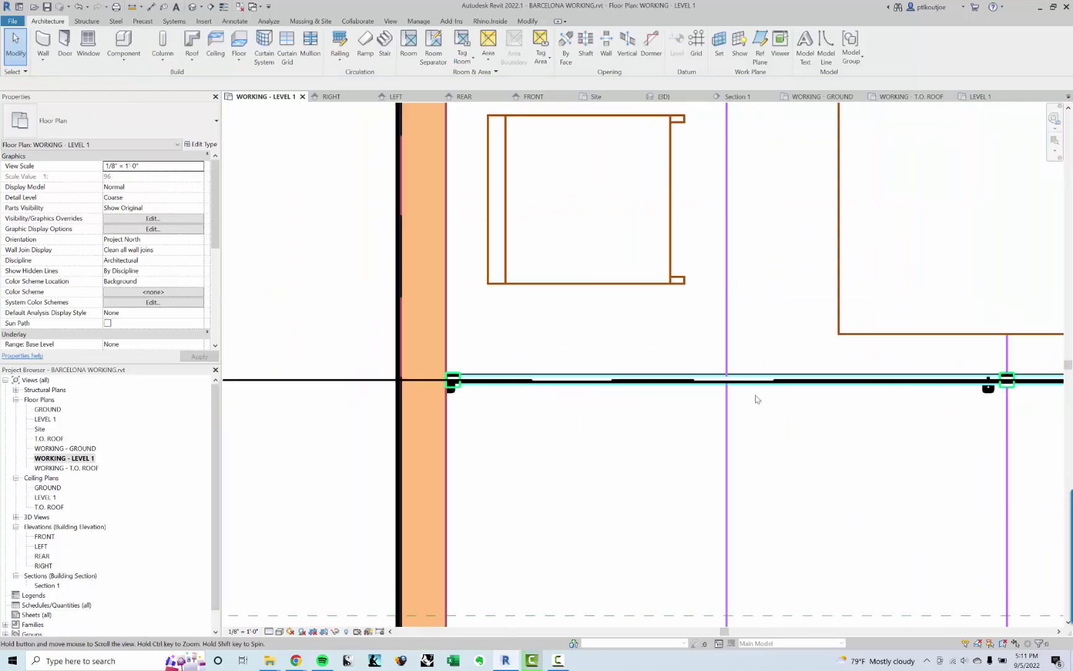
Dismiss the save reminder and turn on thin lines to inspect the mullion at the curtain wall's left end
left_click(449, 395)
scroll(449, 398, "up", 2)
left_click(491, 457)
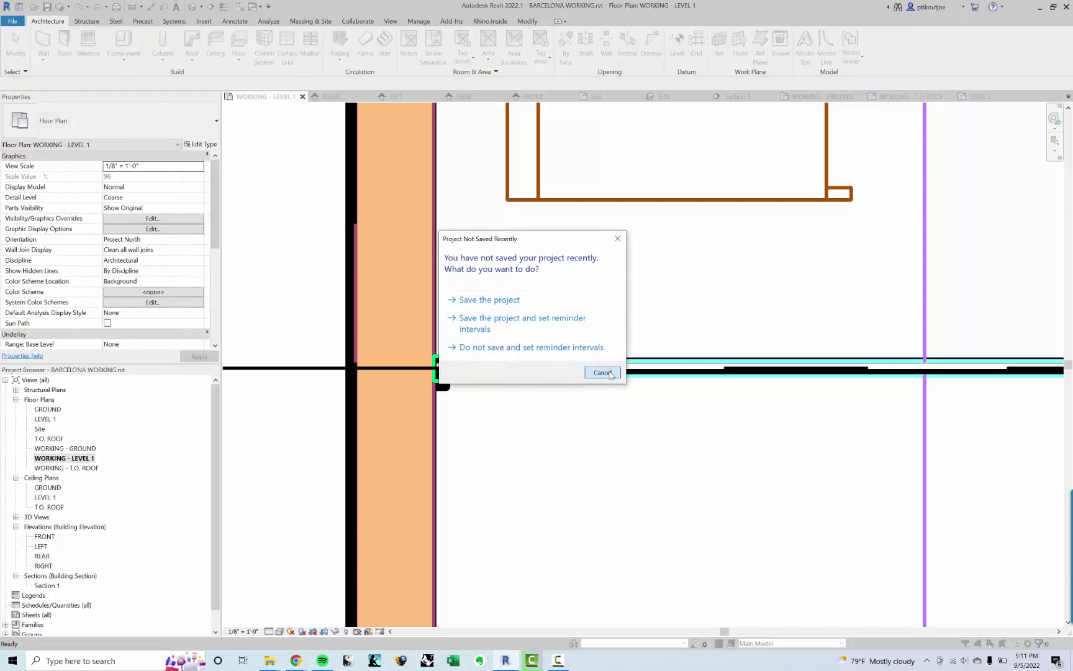
left_click(602, 373)
left_click(445, 395)
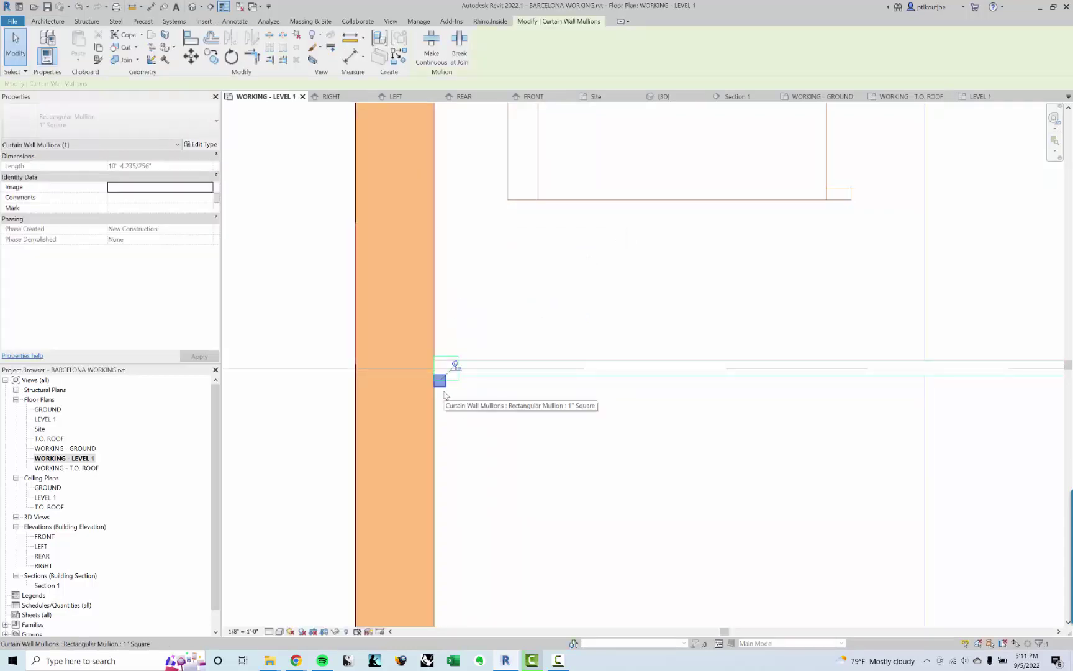
left_click(543, 397)
Extend the curtain wall's right end back to the inner face of the end wall
left_click(726, 379)
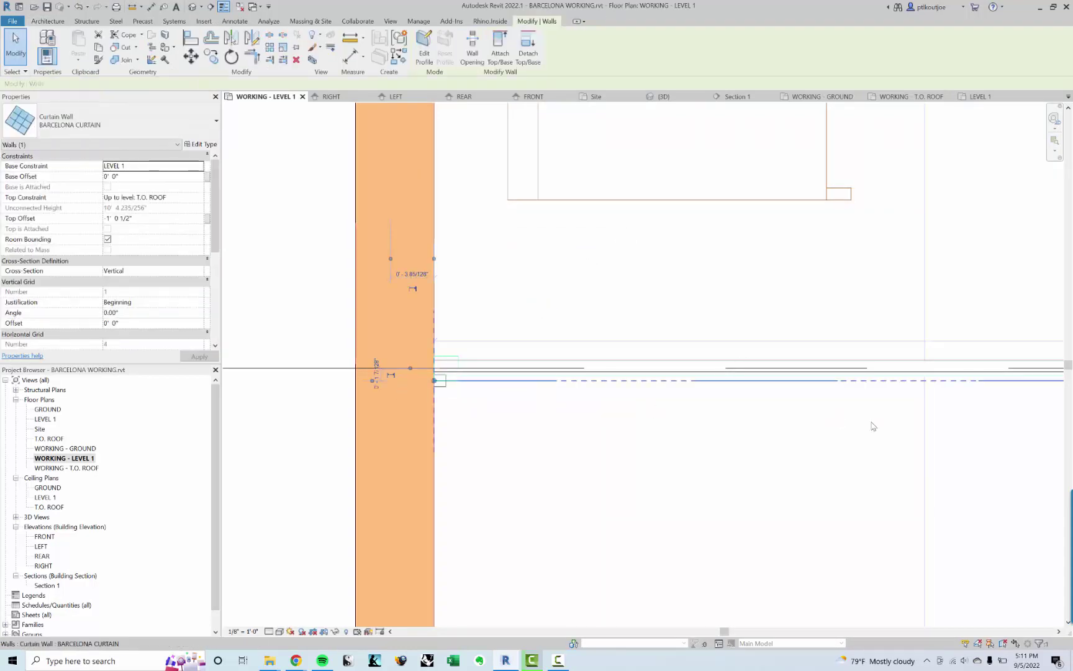
scroll(873, 426, "down", 5)
middle_click_drag(876, 426, 408, 405)
scroll(713, 379, "up", 4)
left_click_drag(662, 378, 697, 378)
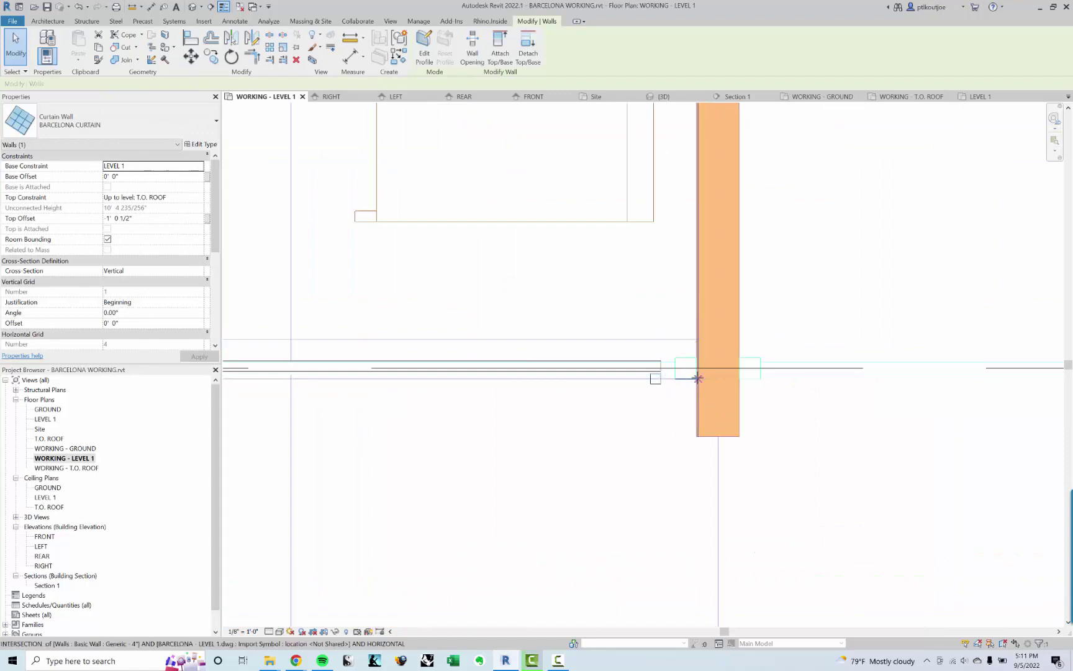
scroll(714, 388, "up", 3)
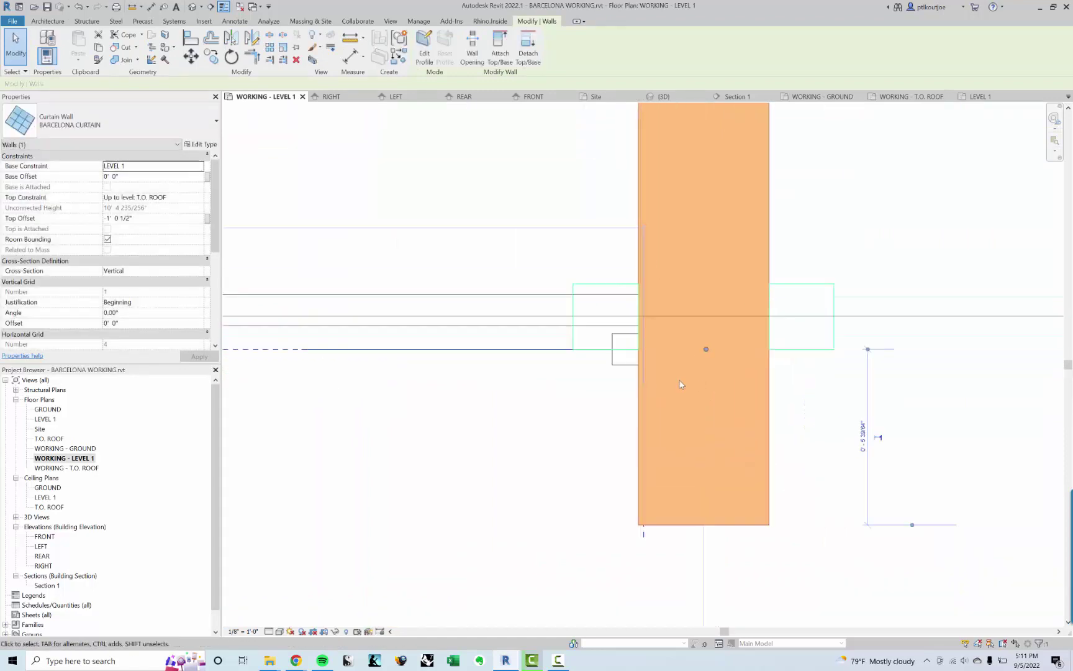
Try to adjust where the curtain wall's right end sits inside the end wall
scroll(670, 373, "up", 2)
key("r")
key("s")
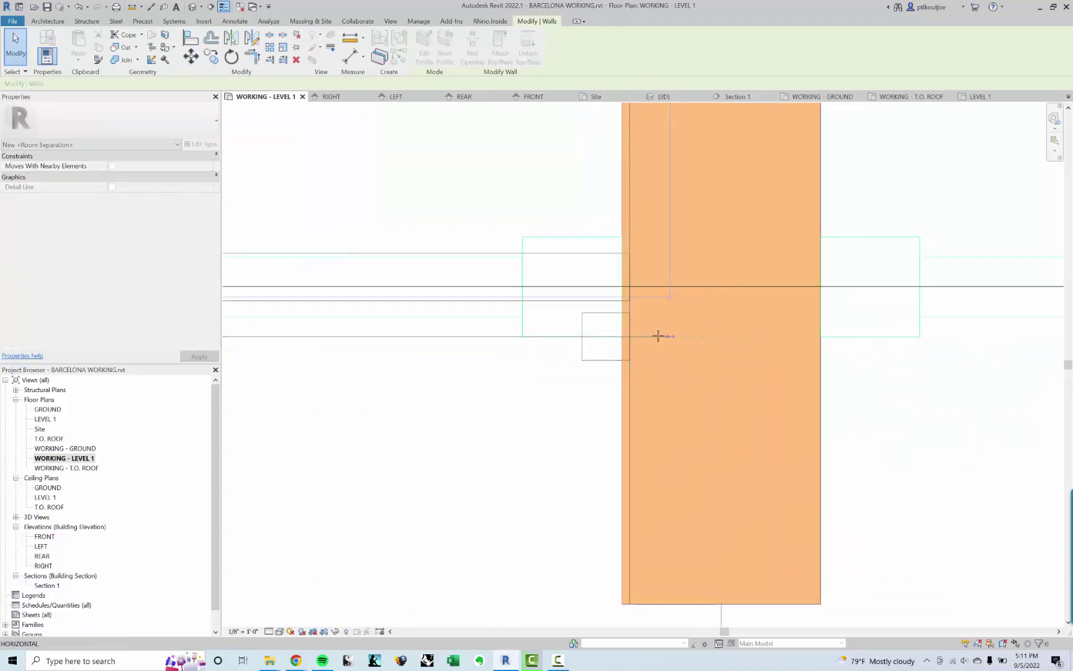
key("Escape")
key("Escape")
left_click(620, 332)
left_click(582, 370)
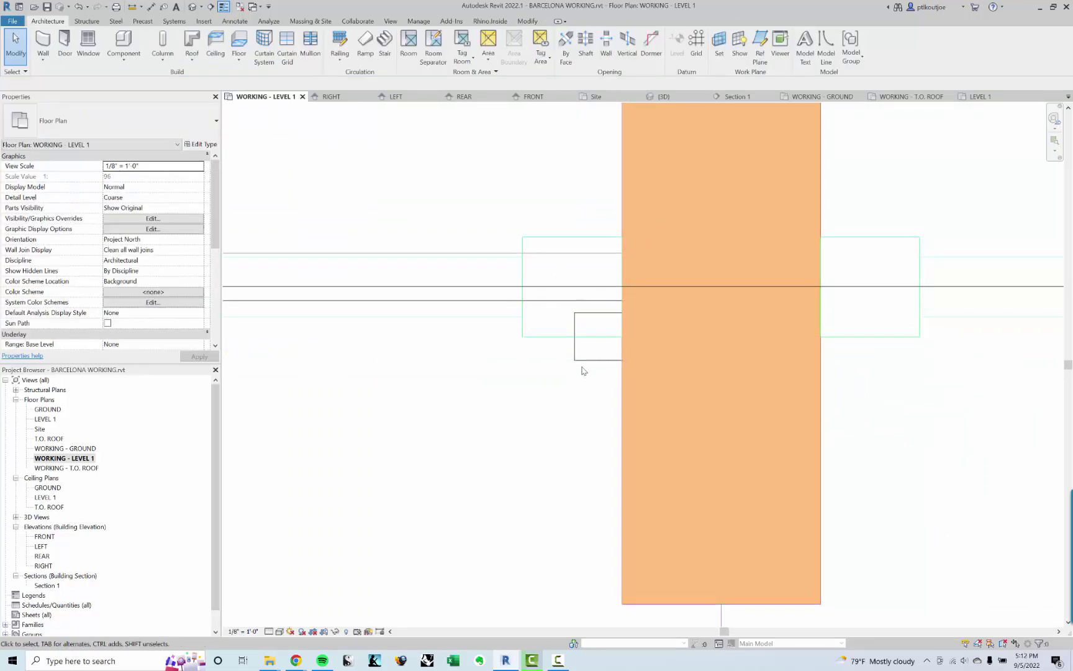
Select the curtain wall and check how its left end, right end and middle mullion line up with the underlay and walls
scroll(462, 361, "down", 5)
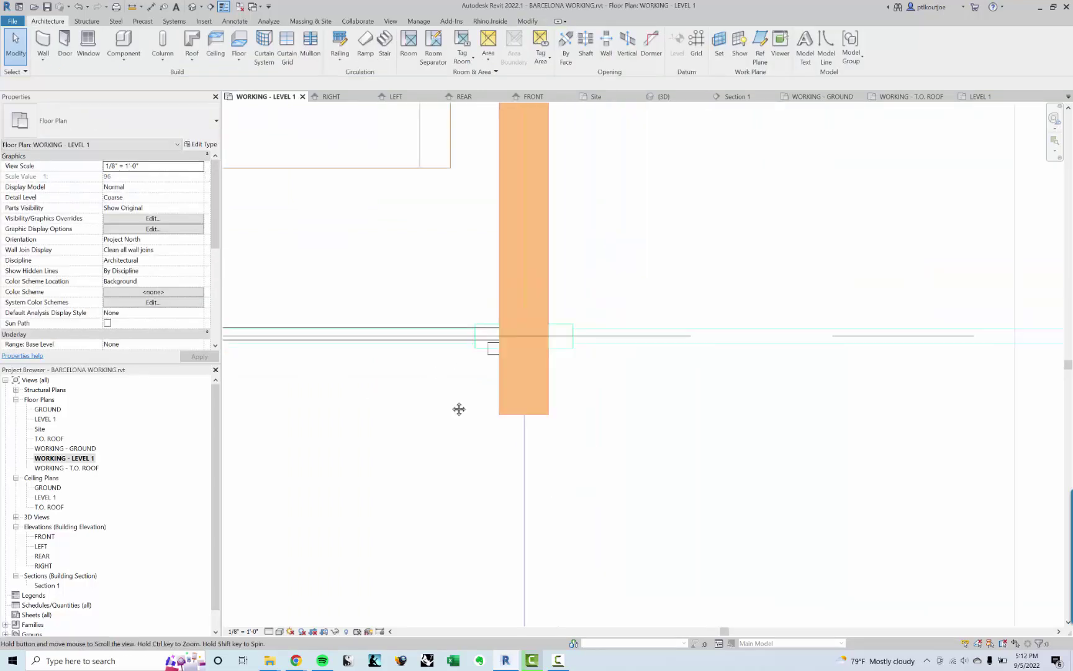
scroll(459, 403, "up", 3)
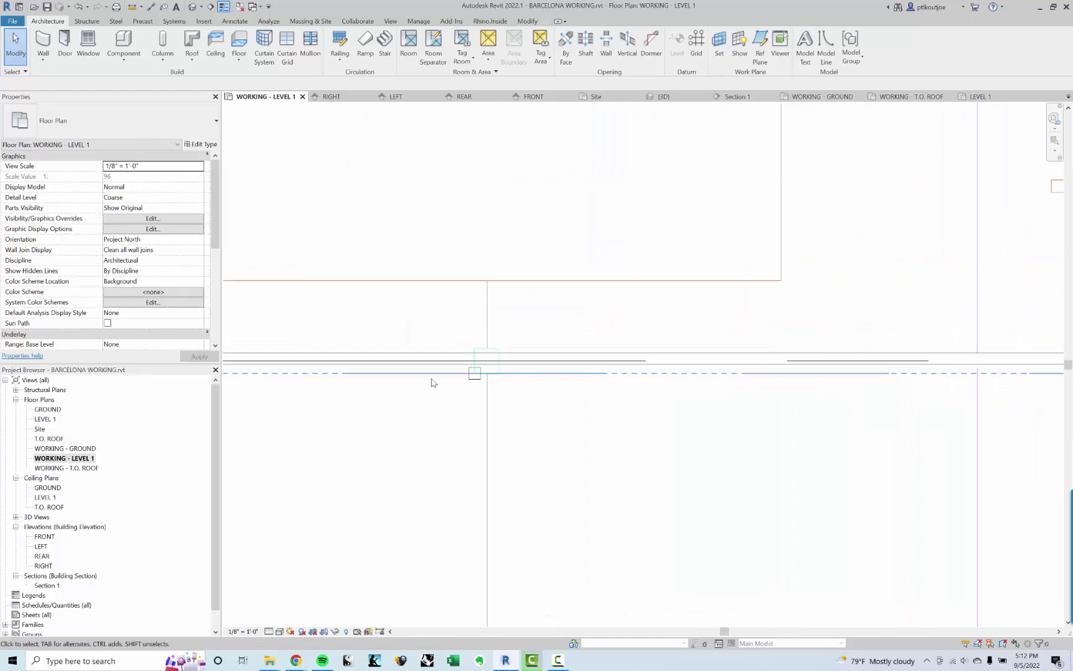
left_click(434, 374)
scroll(459, 439, "down", 2)
middle_click_drag(372, 458, 808, 433)
scroll(345, 382, "up", 2)
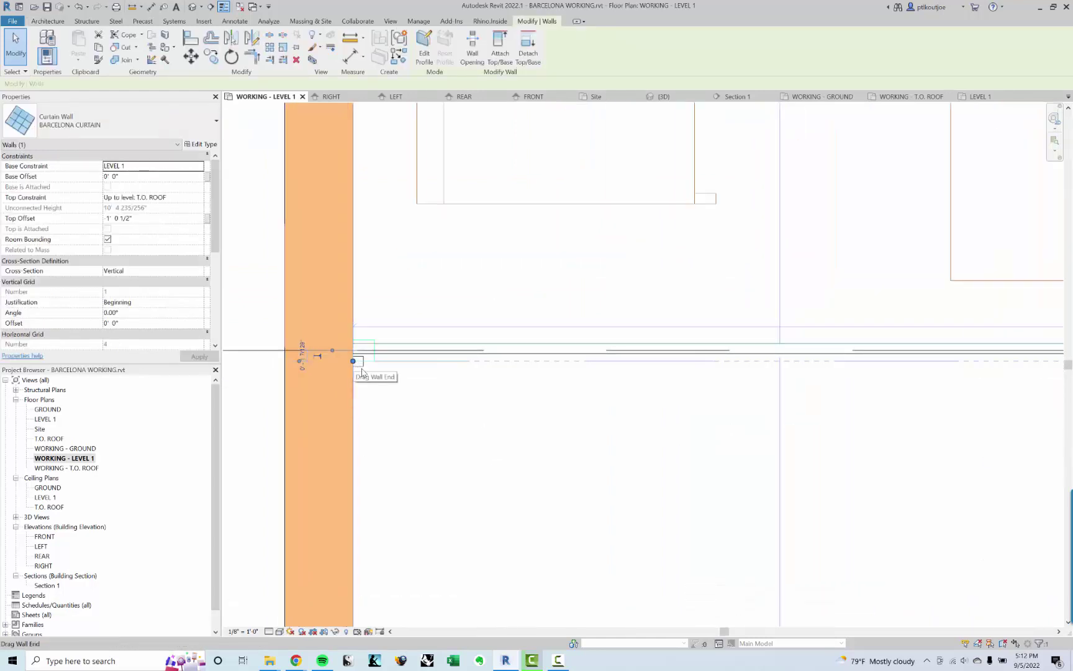
scroll(369, 385, "down", 2)
scroll(769, 424, "up", 1)
scroll(625, 421, "down", 2)
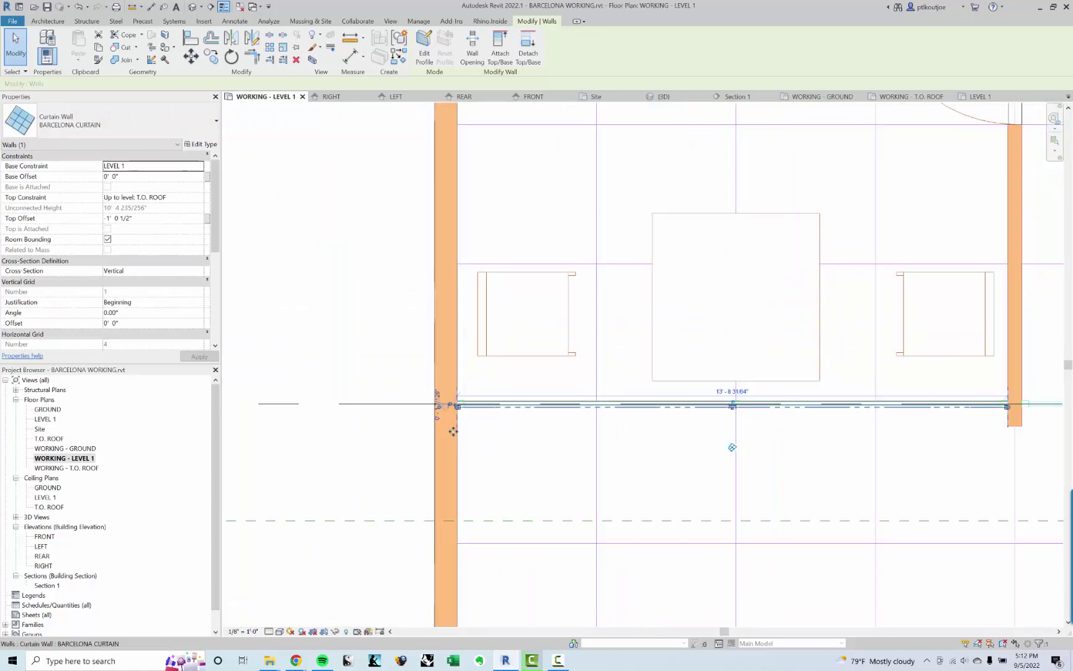
scroll(539, 438, "down", 1)
scroll(554, 442, "up", 2)
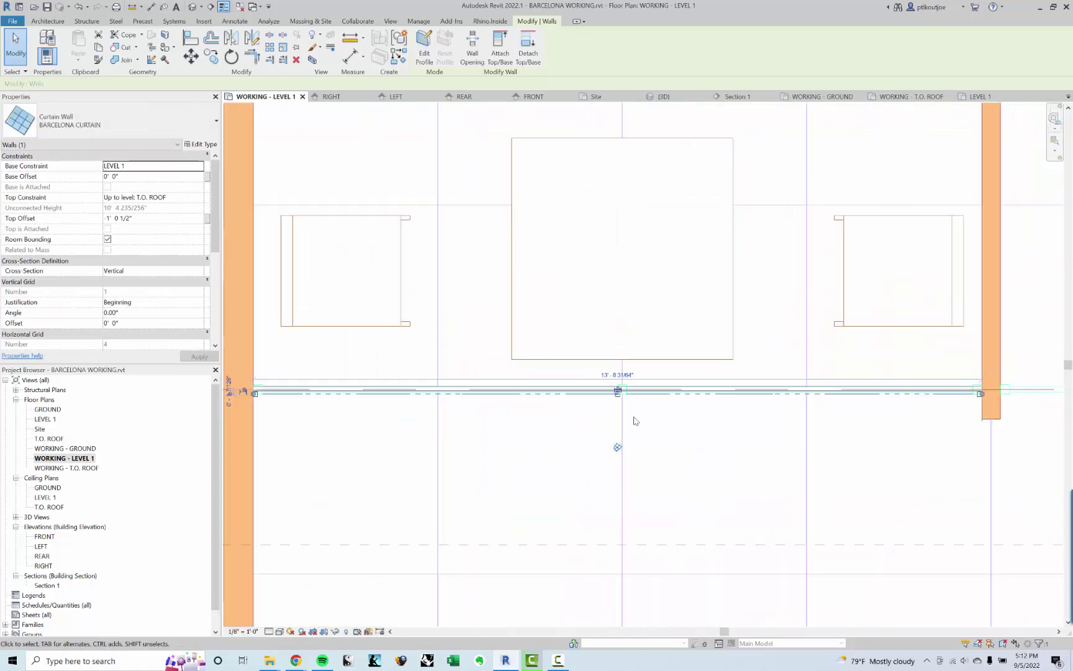
scroll(634, 421, "up", 3)
key("Escape")
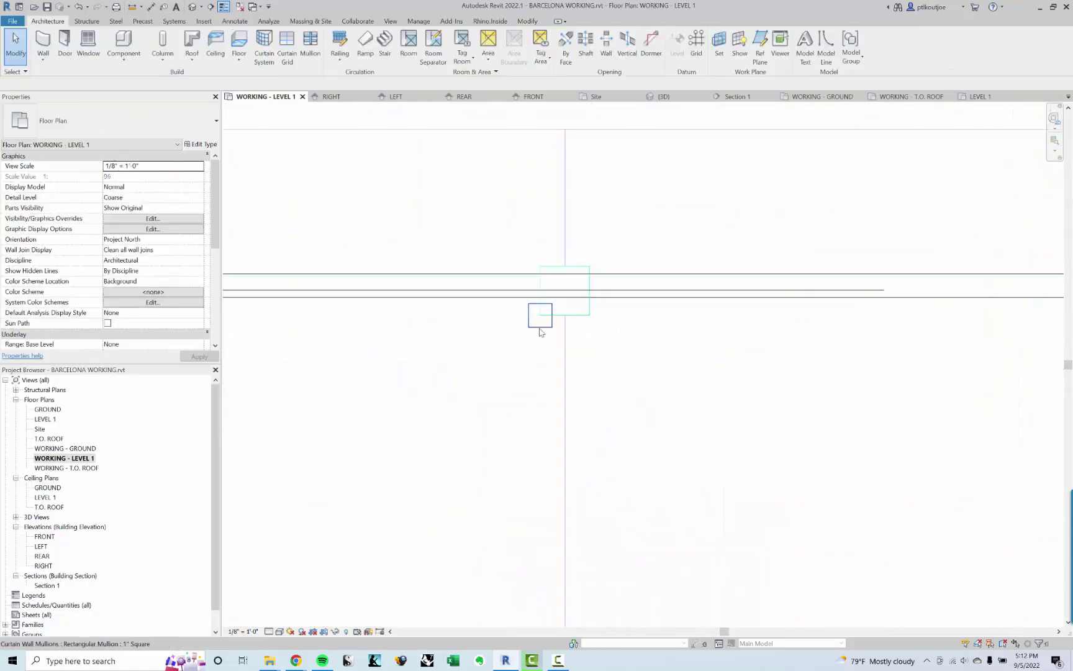
Inspect the curtain wall's middle grid line and mullion against the mullion position in the underlay drawing
scroll(525, 351, "down", 2)
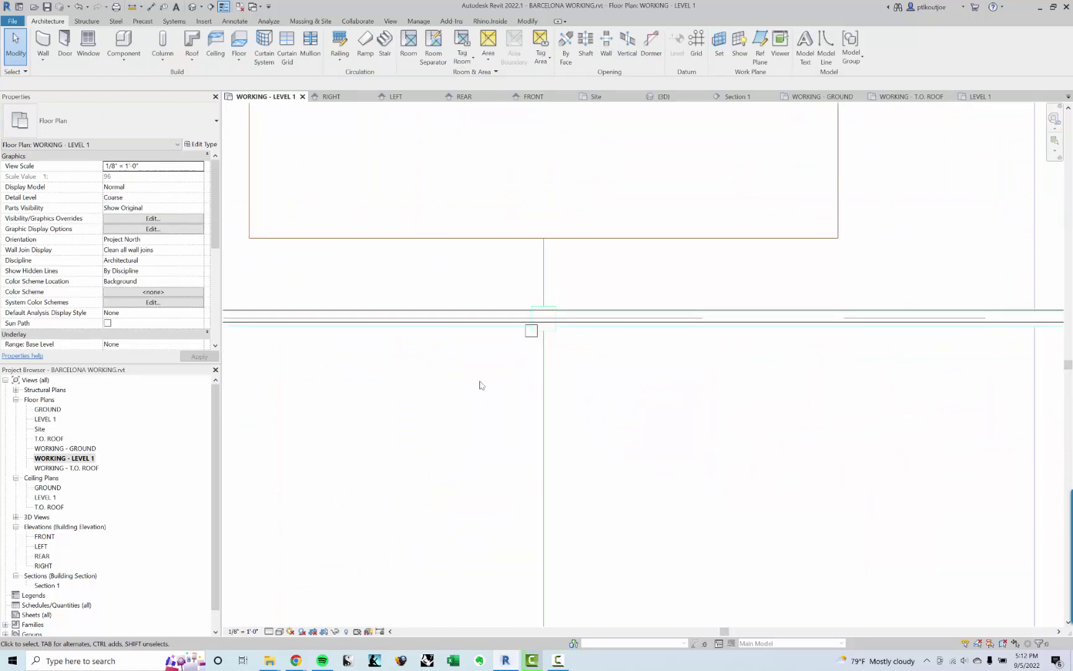
left_click(513, 332)
left_click(534, 335)
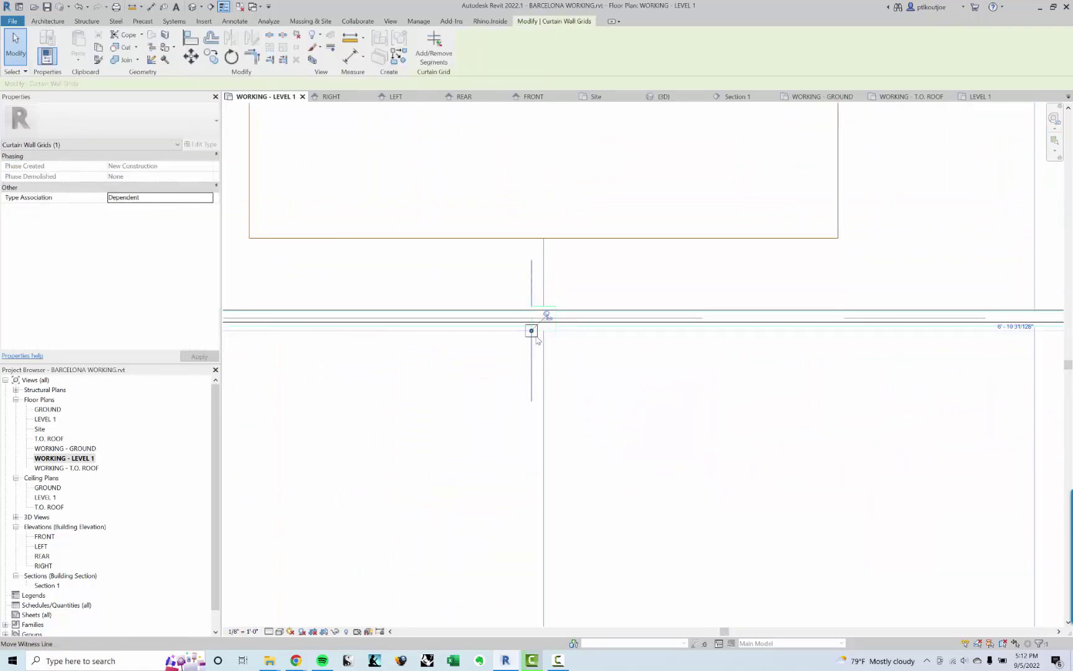
scroll(585, 377, "up", 2)
key("Escape")
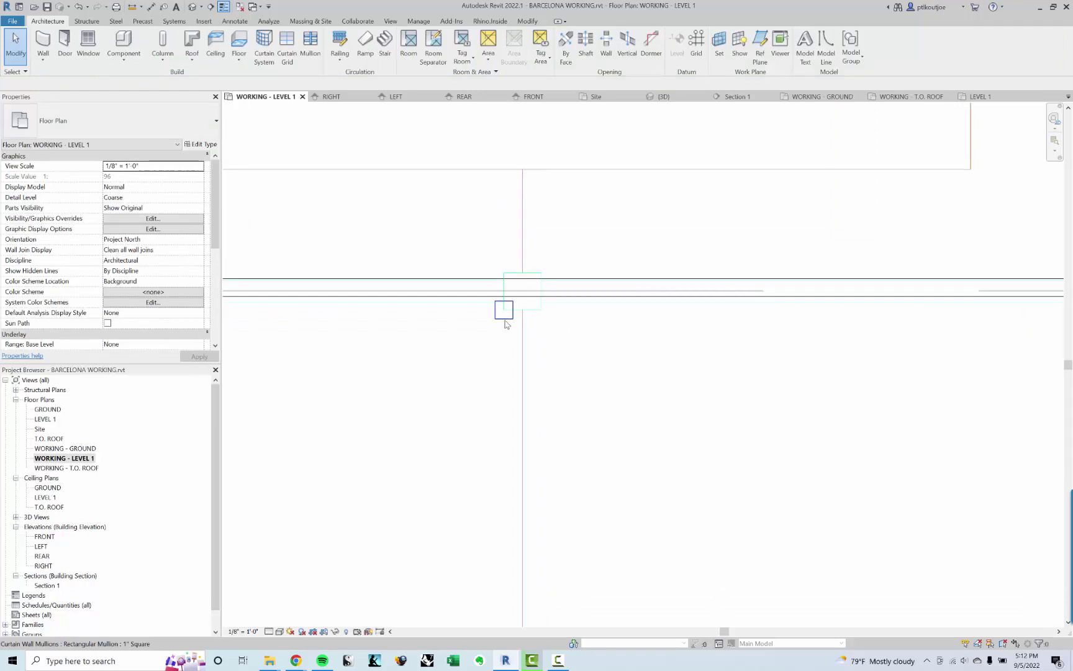
left_click(504, 318)
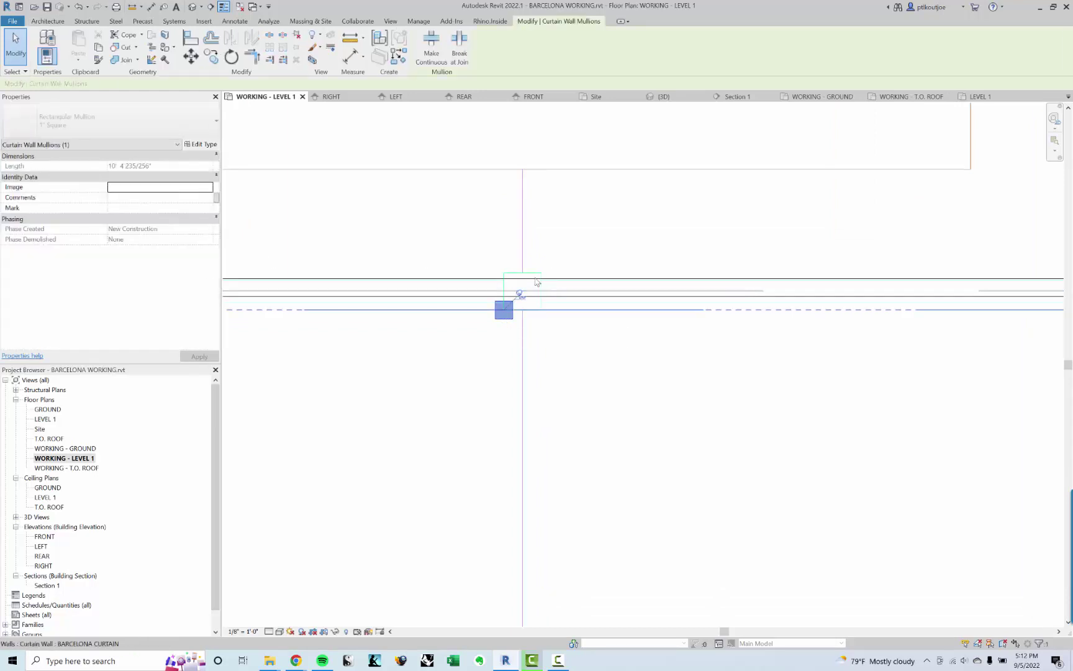
left_click(576, 380)
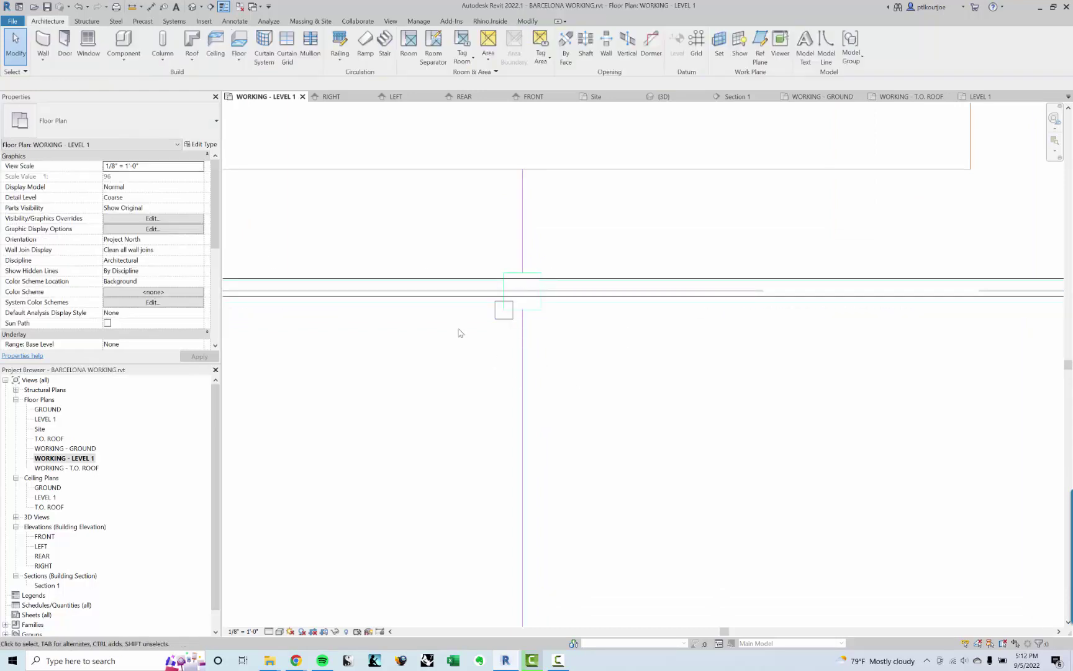
Review the BARCELONA CURTAIN wall's instance and type properties, including its vertical grid and mullion settings
left_click(452, 308)
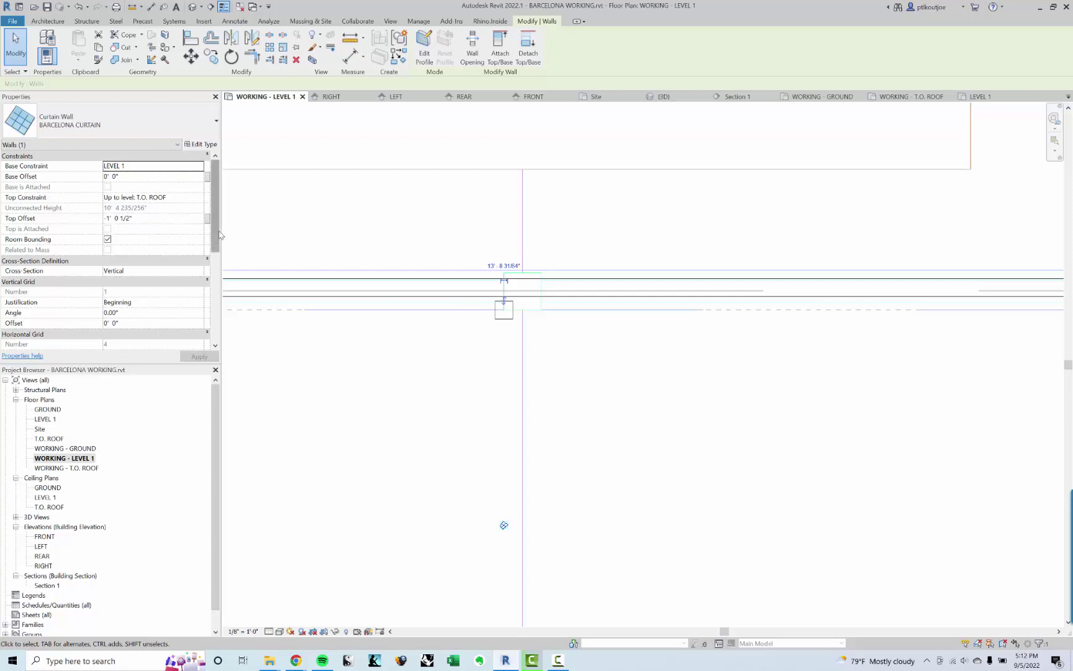
left_click_drag(215, 237, 215, 330)
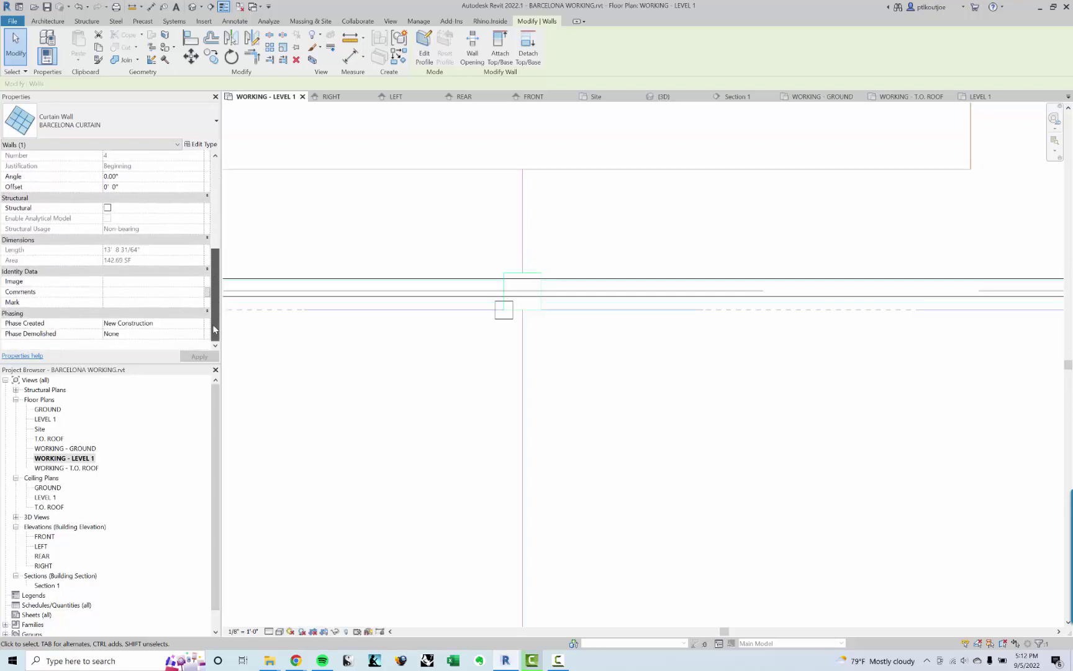
left_click(213, 148)
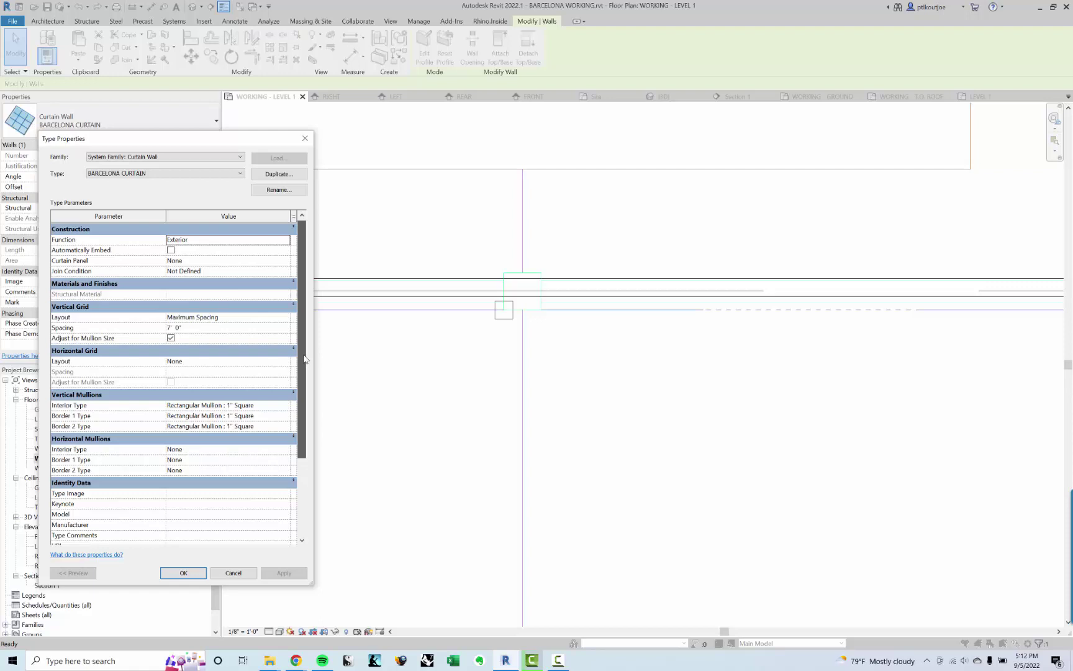
left_click_drag(304, 359, 302, 385)
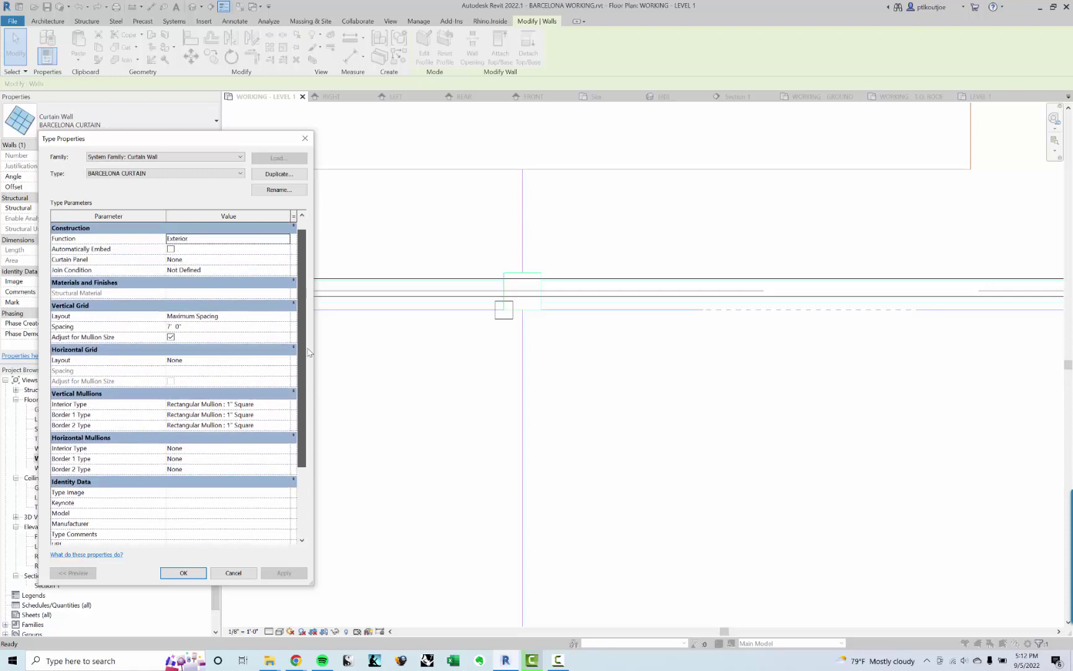
left_click(183, 573)
key("Escape")
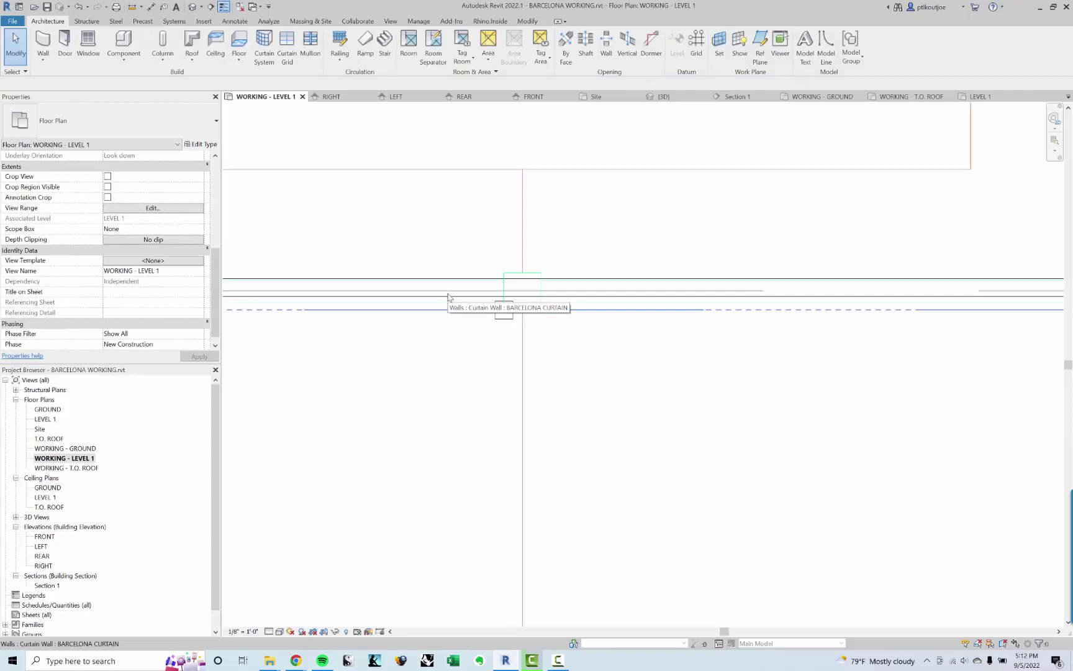
Select the curtain wall's glazed panel in plan and review the Glazed system panel type's offset and thickness
key("Tab")
left_click(448, 297)
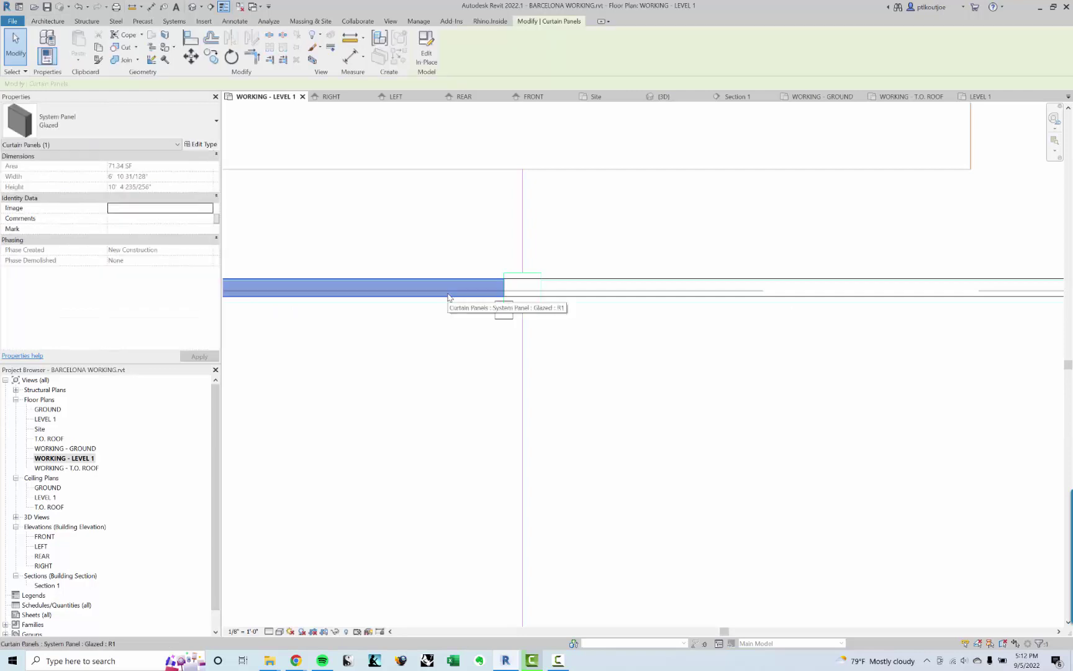
left_click(205, 144)
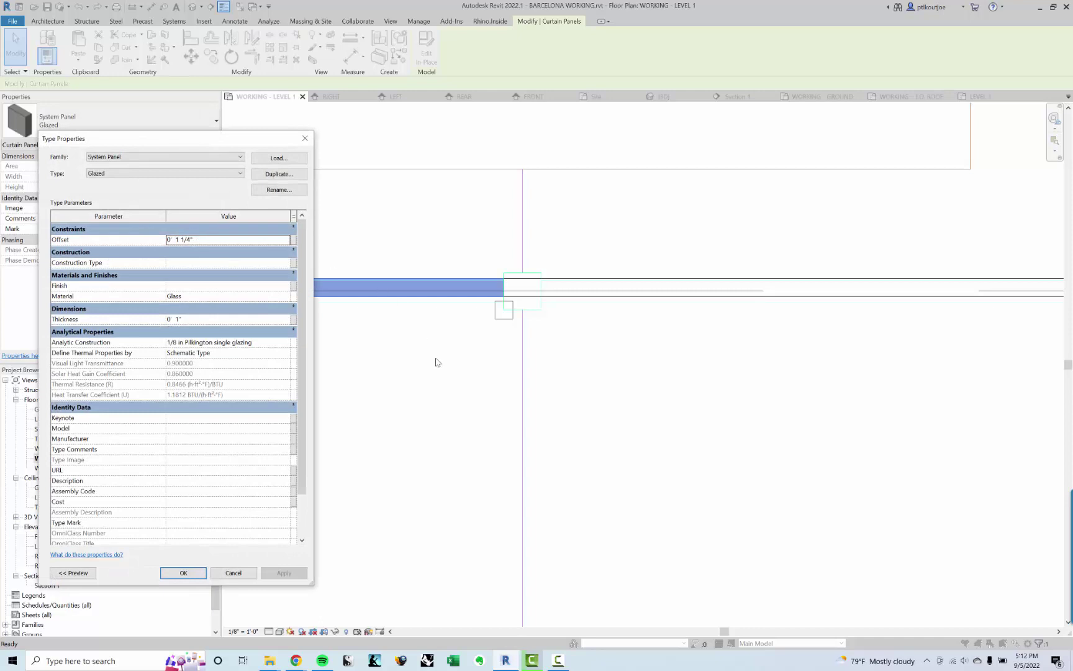
key("Escape")
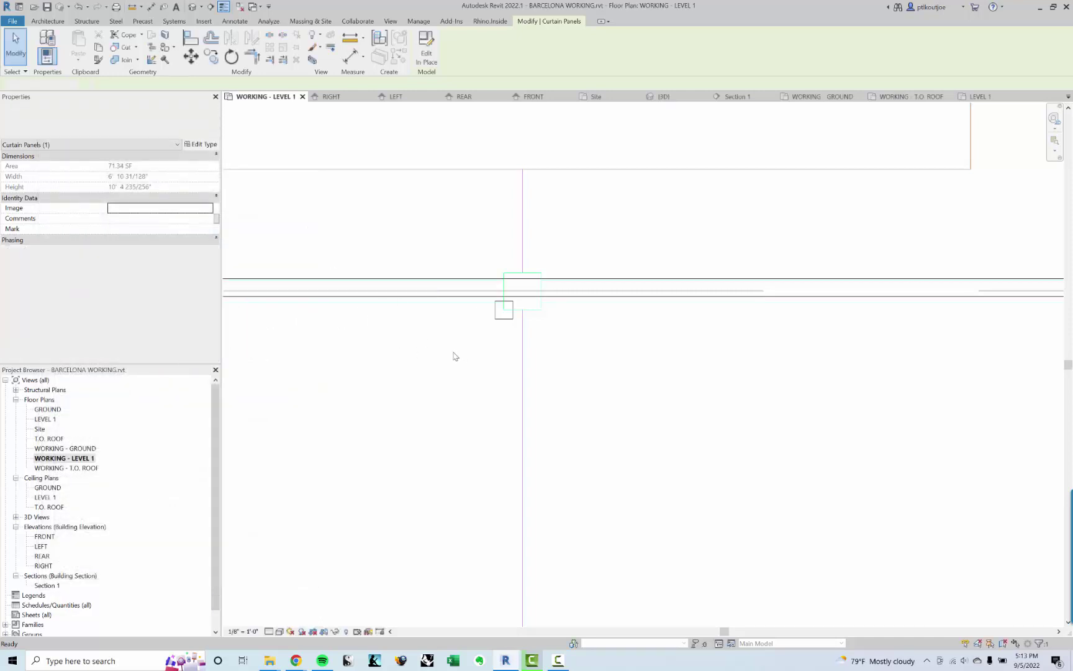
key("Escape")
left_click(465, 290)
key("Escape")
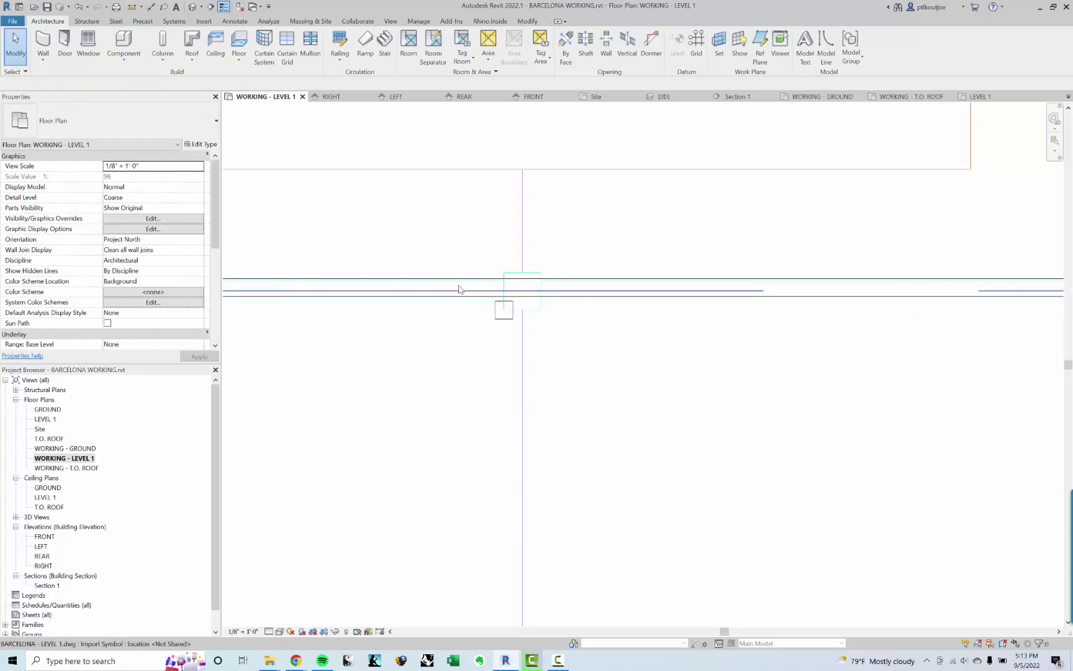
In the 3D view, change the Glazed system panel type's Offset so the panels centre on the curtain wall's mullions
left_click(192, 8)
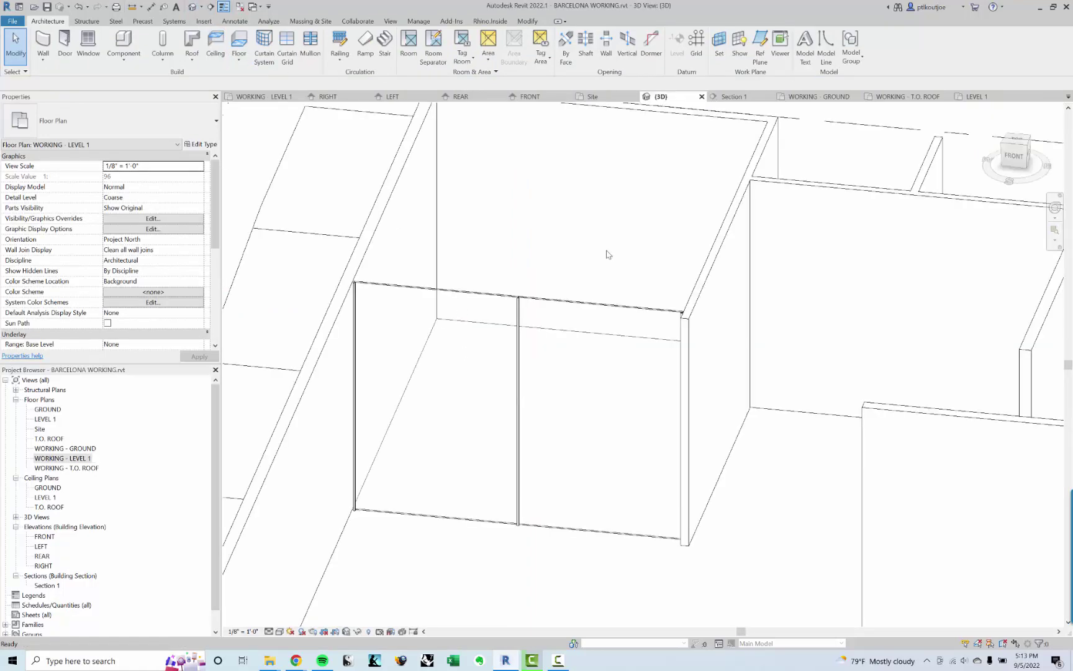
scroll(490, 311, "up", 5)
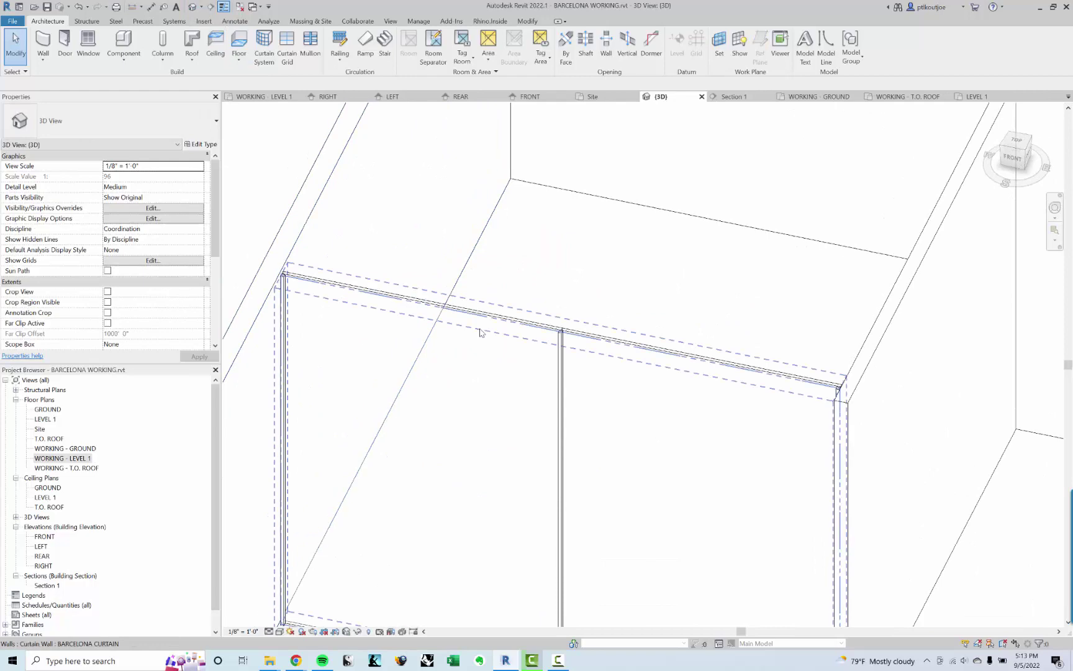
left_click(478, 321)
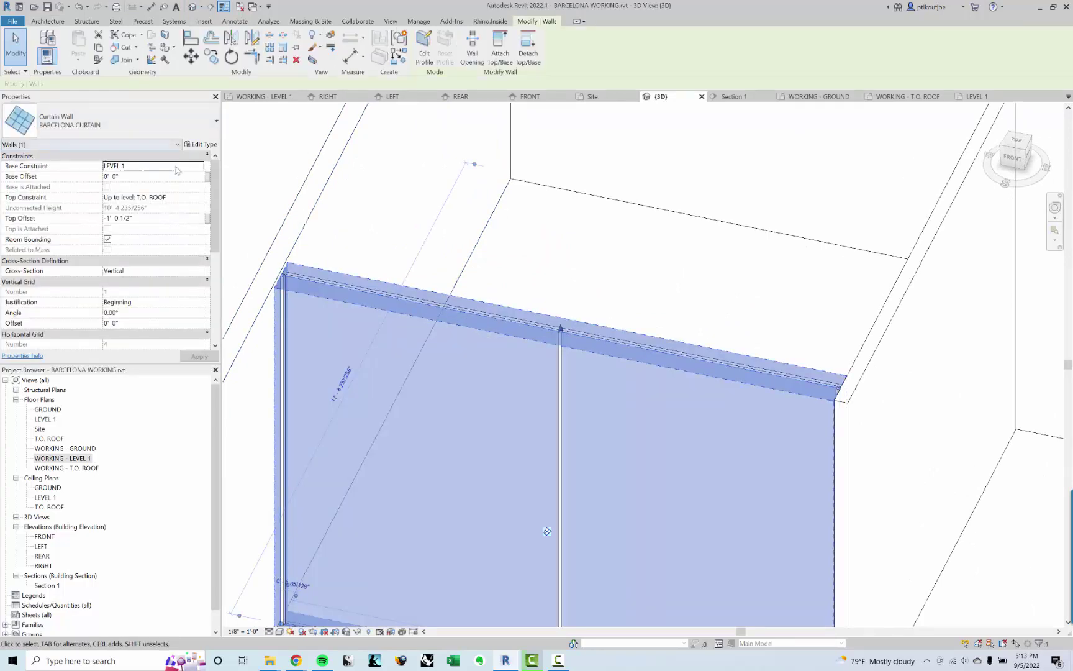
left_click(562, 364)
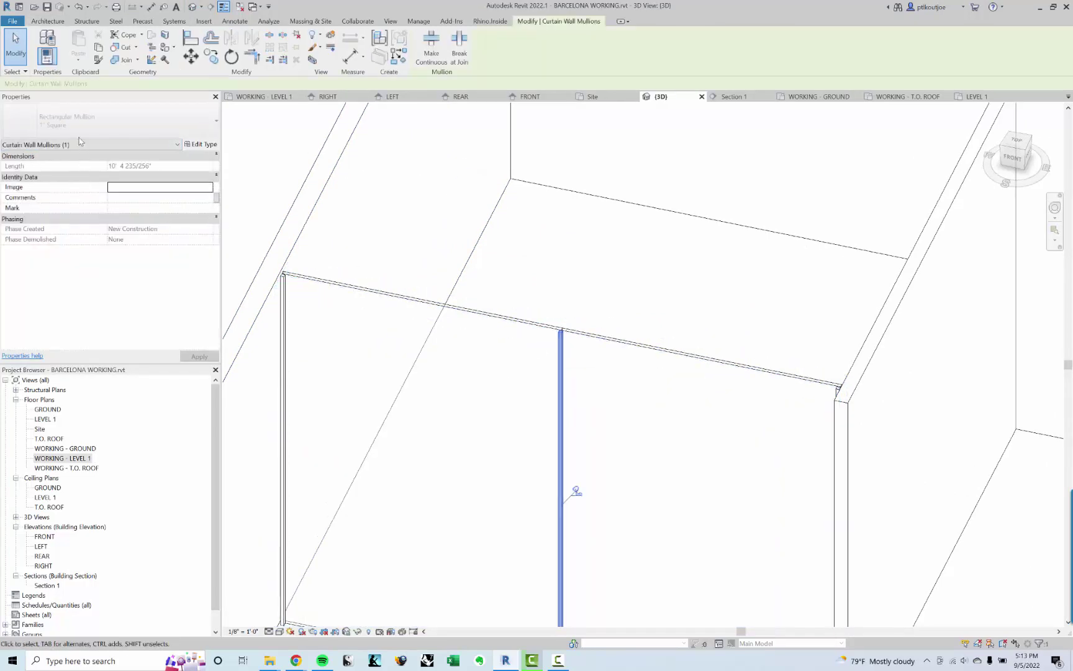
key("Escape")
key("Tab")
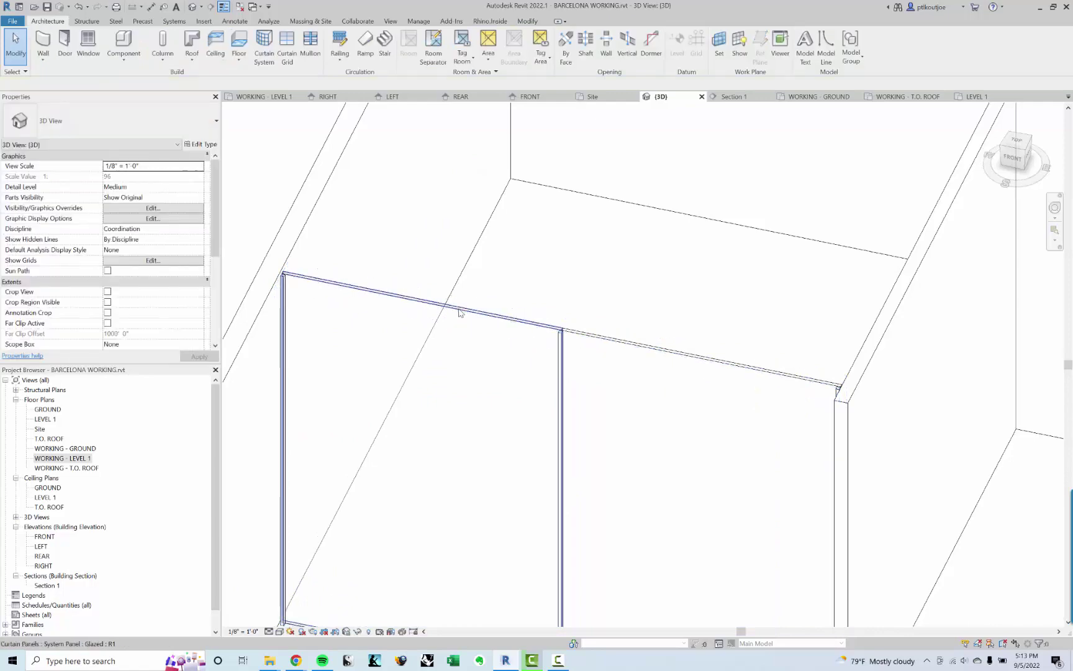
left_click(460, 310)
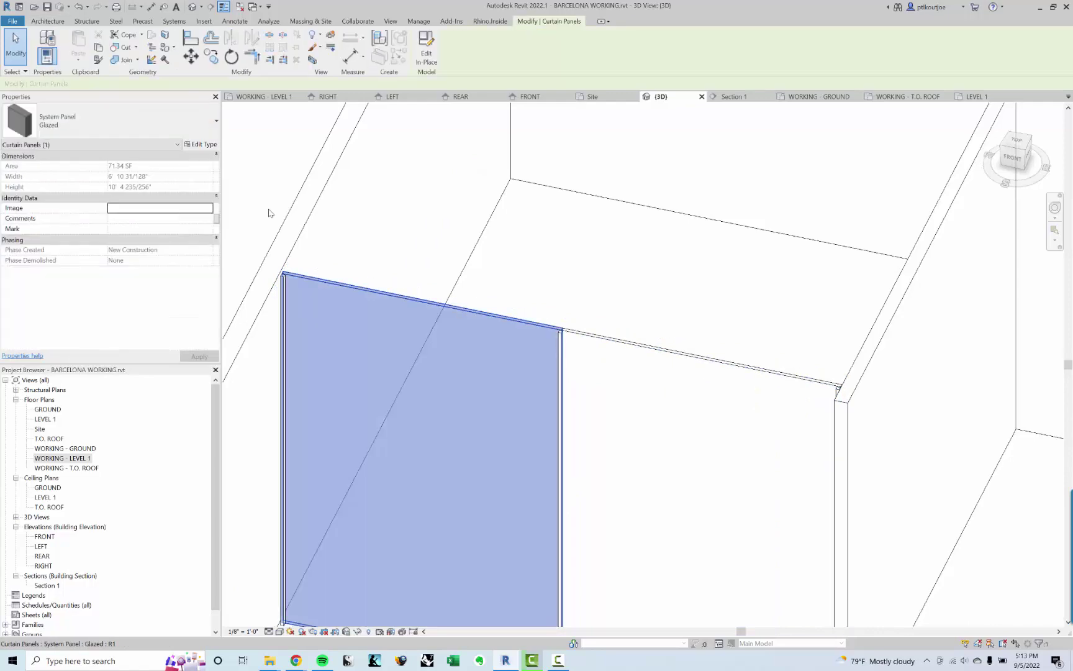
left_click(213, 146)
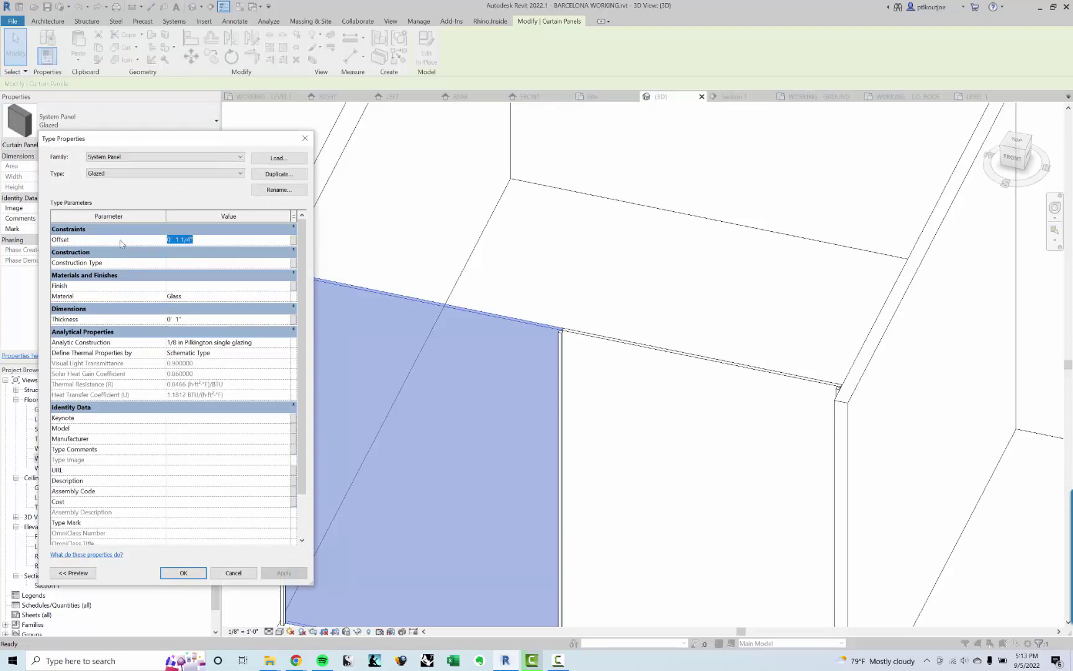
left_click(184, 572)
key("Escape")
scroll(553, 332, "up", 2)
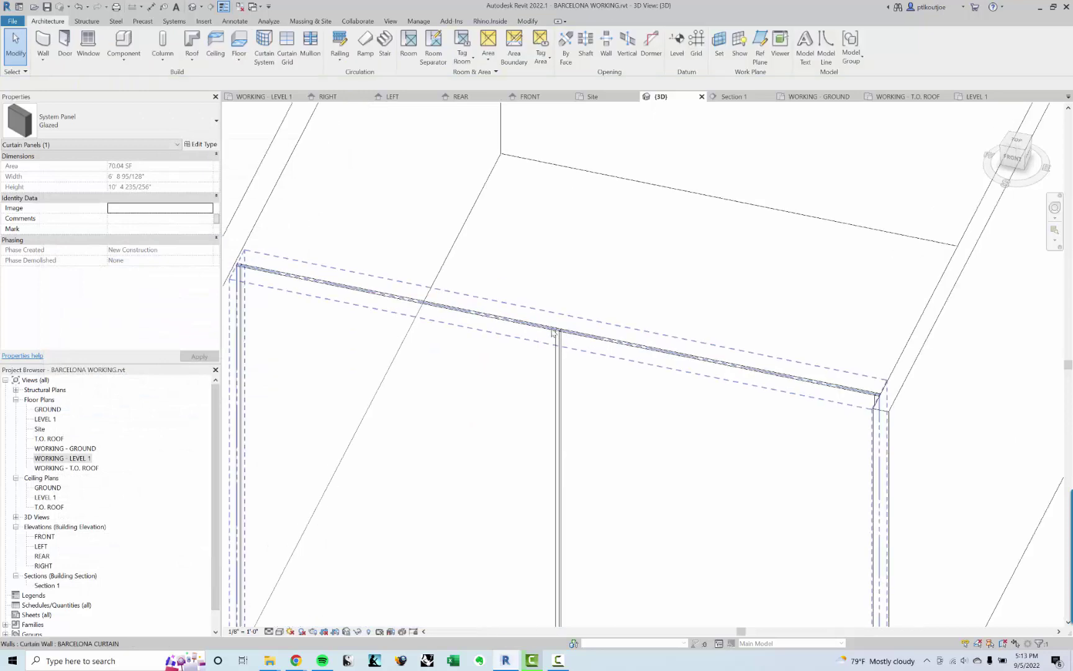
scroll(553, 332, "up", 4)
key("Escape")
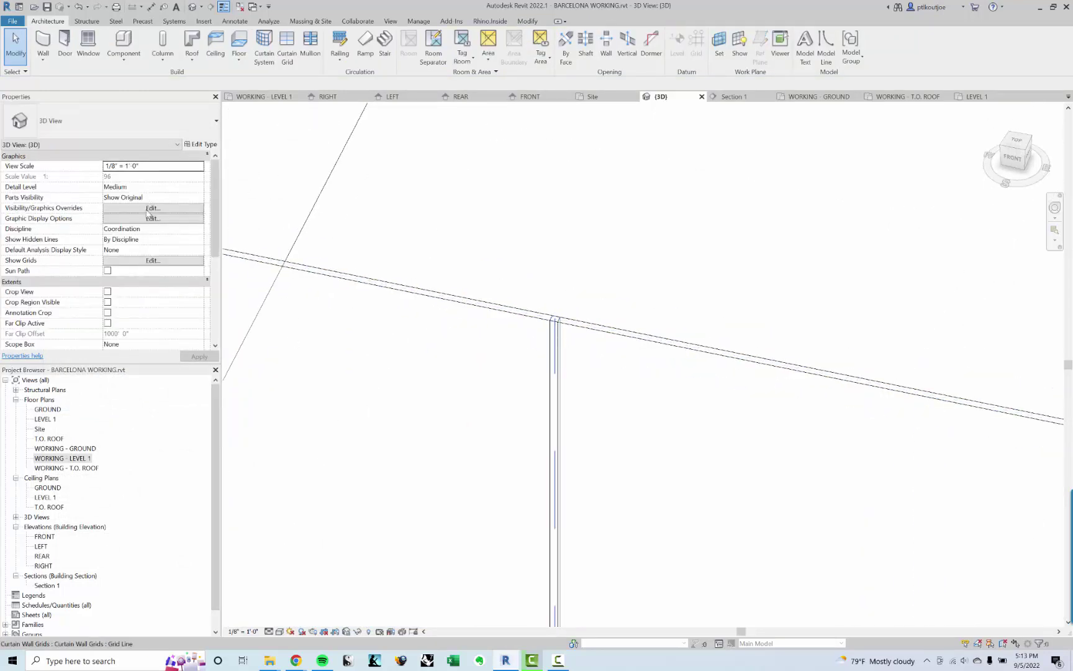
In the WORKING - LEVEL 1 plan, move the curtain wall so its centreline lies on the line through the middle of the underlay's mullion
double_click(62, 458)
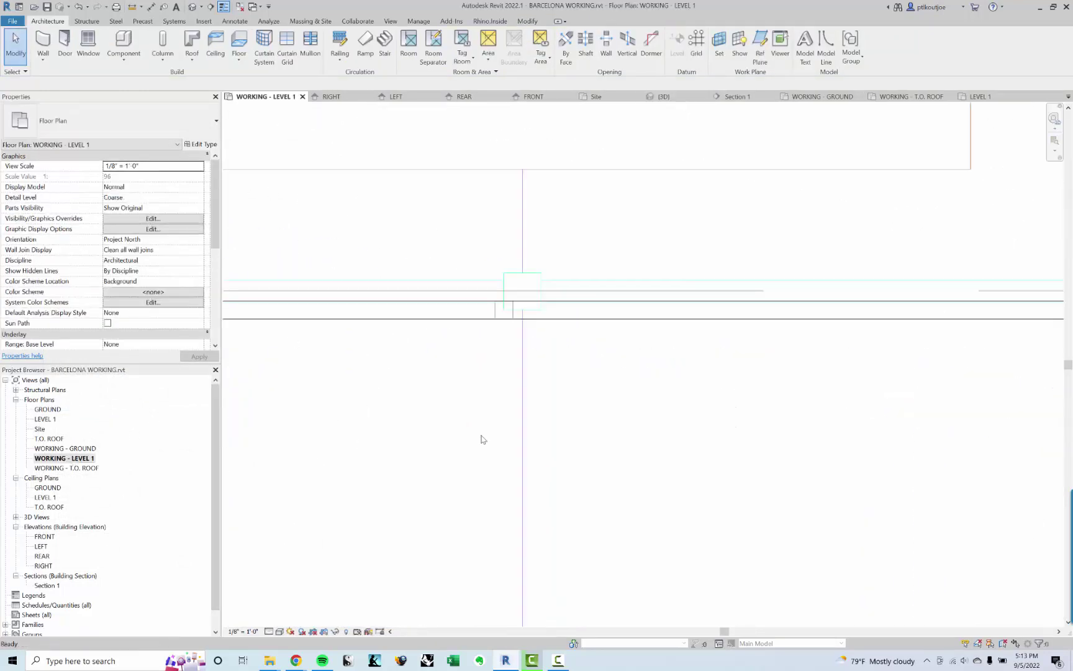
left_click(598, 310)
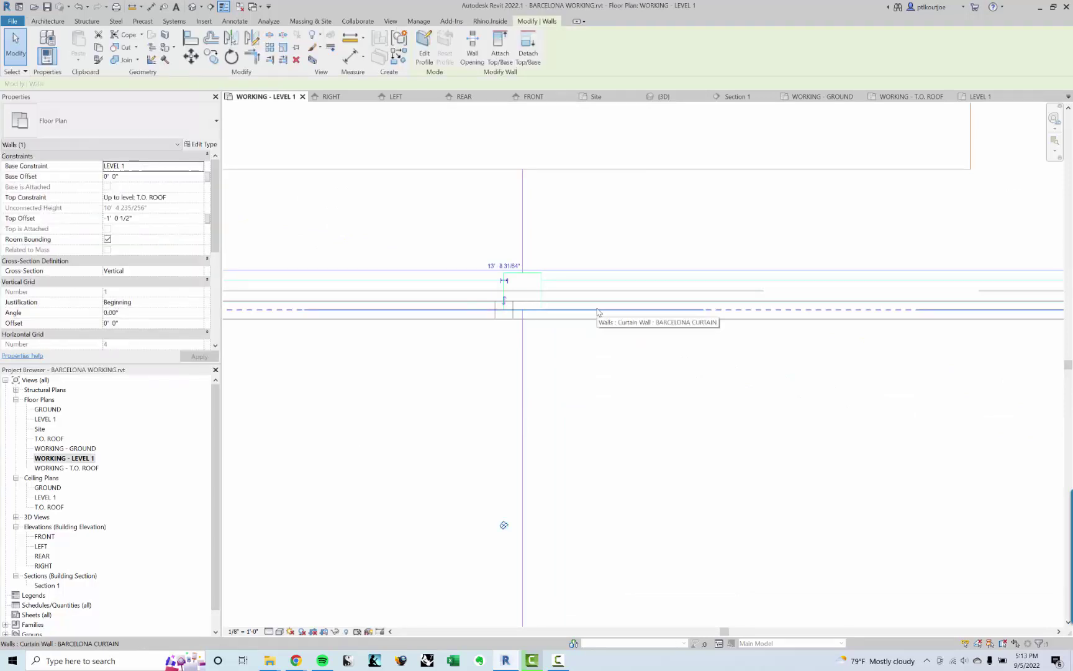
scroll(574, 309, "up", 2)
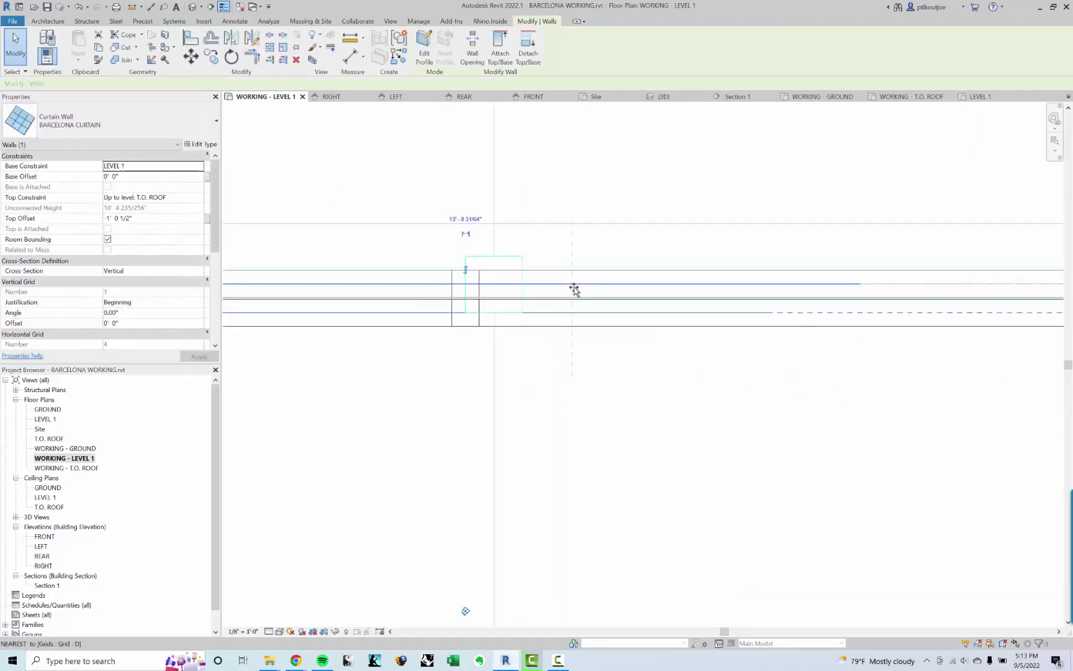
left_click_drag(573, 287, 576, 297)
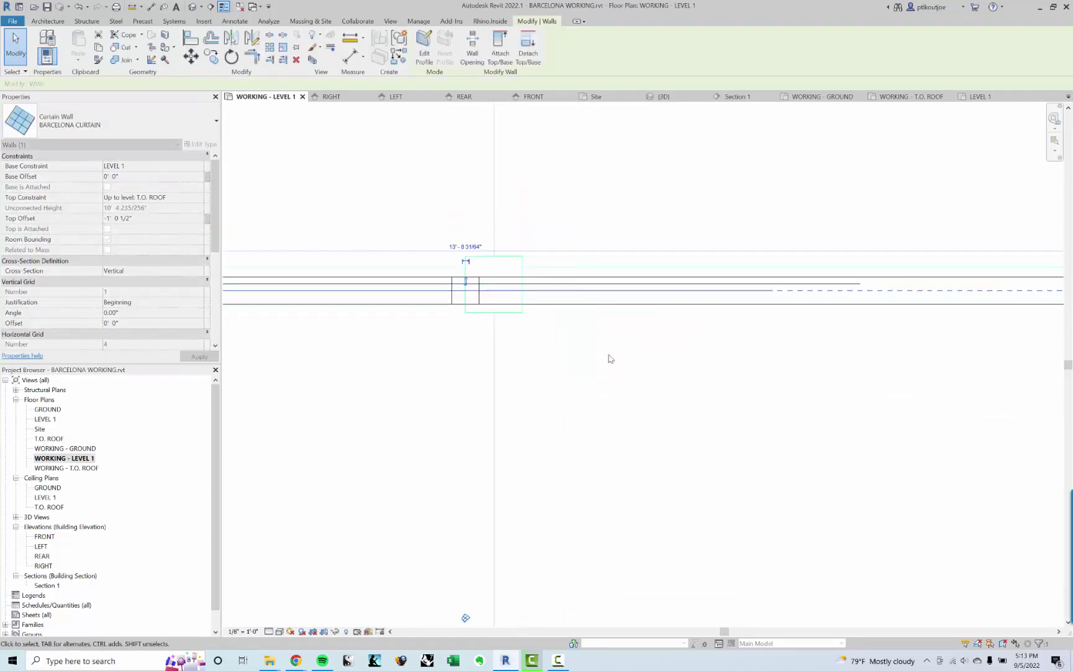
key("Escape")
scroll(548, 294, "up", 2)
left_click(557, 290)
key("Escape")
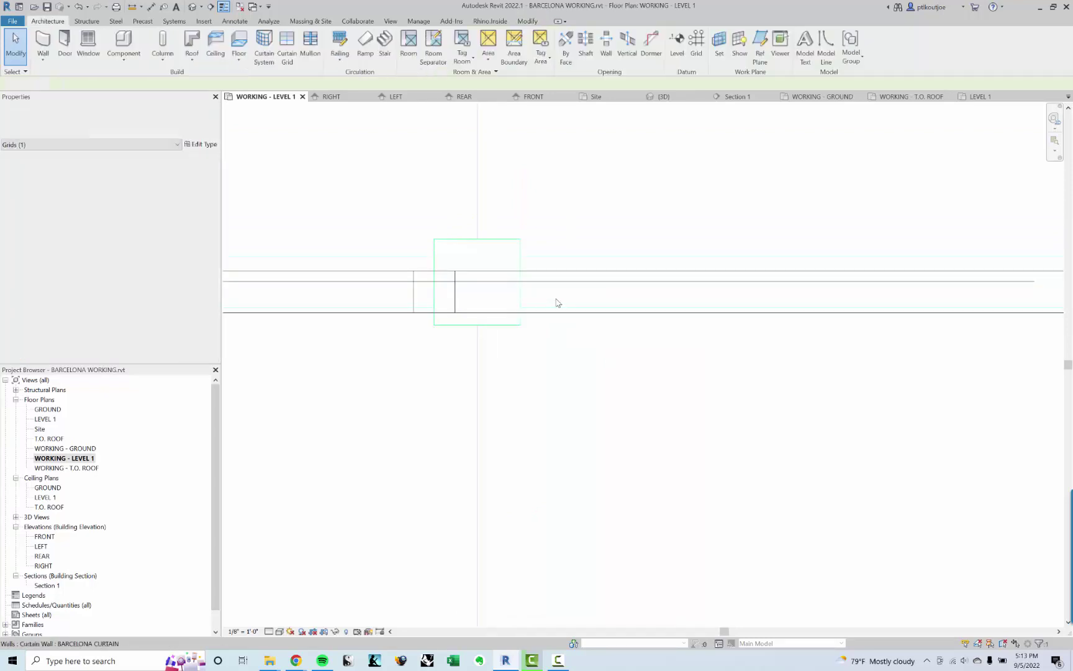
left_click(547, 277)
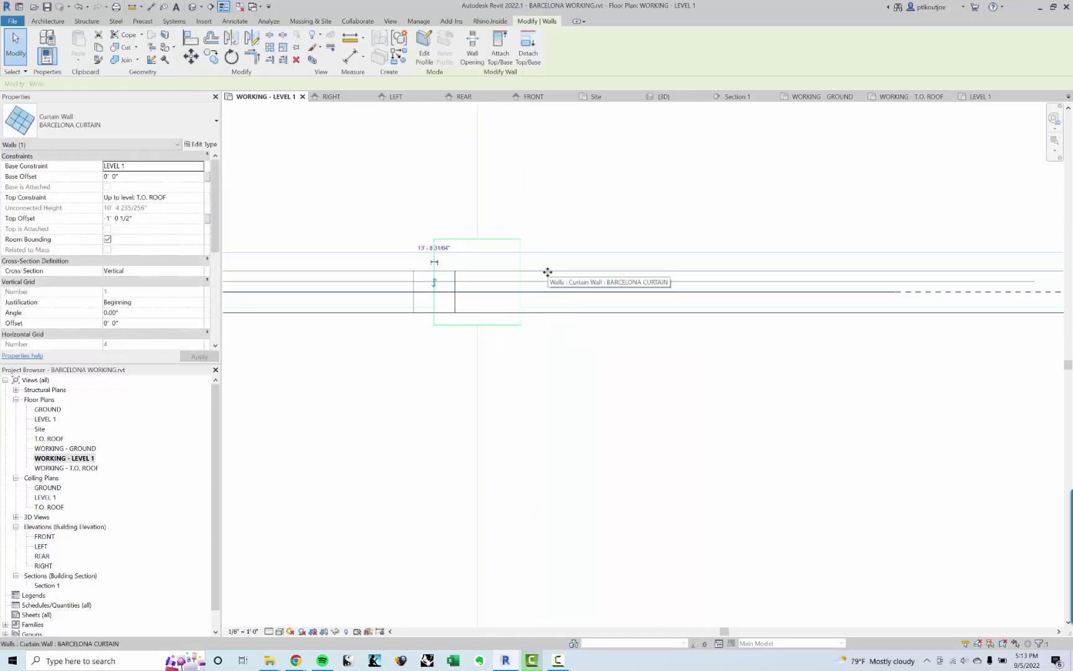
left_click_drag(547, 276, 547, 272)
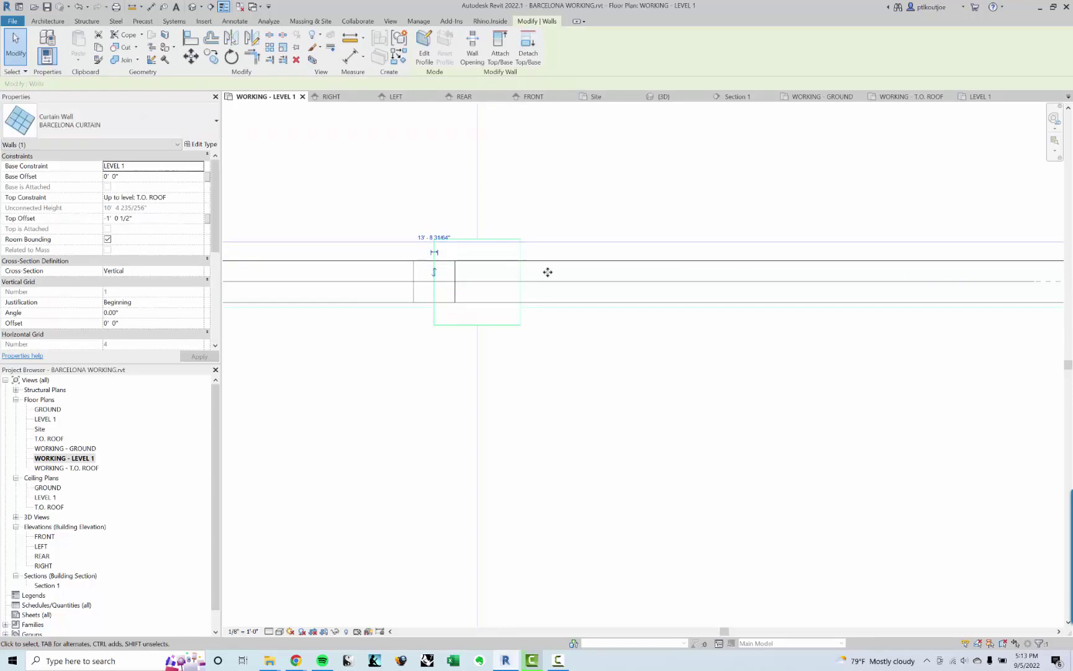
key("Escape")
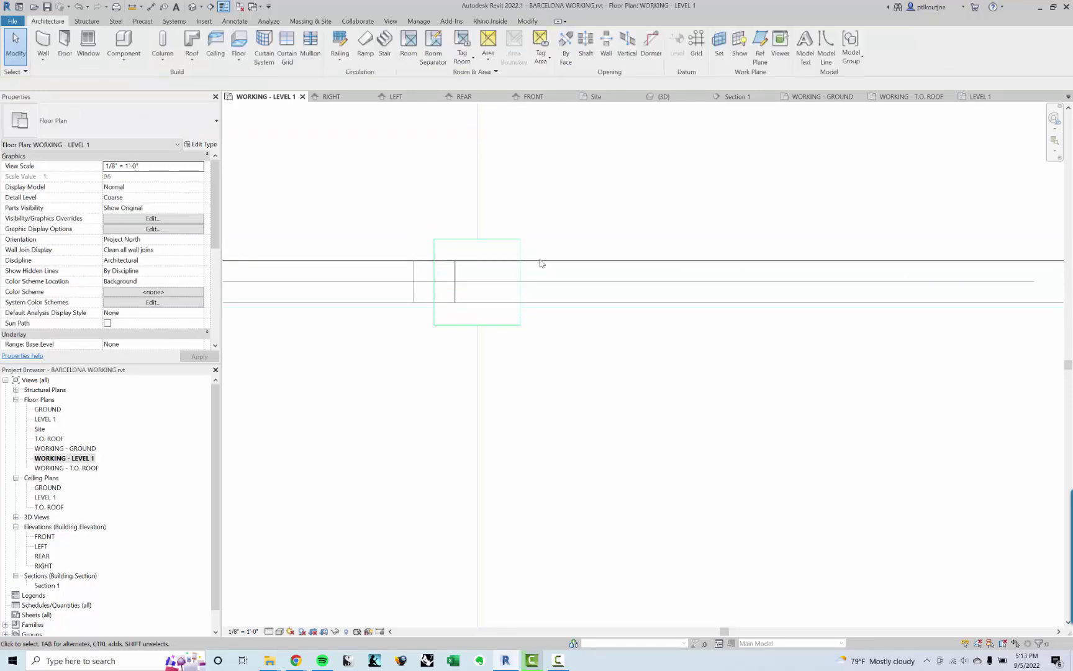
Inspect the middle curtain grid line and measure from it towards the centre of the underlay's mullion
left_click(451, 293)
scroll(449, 299, "up", 1)
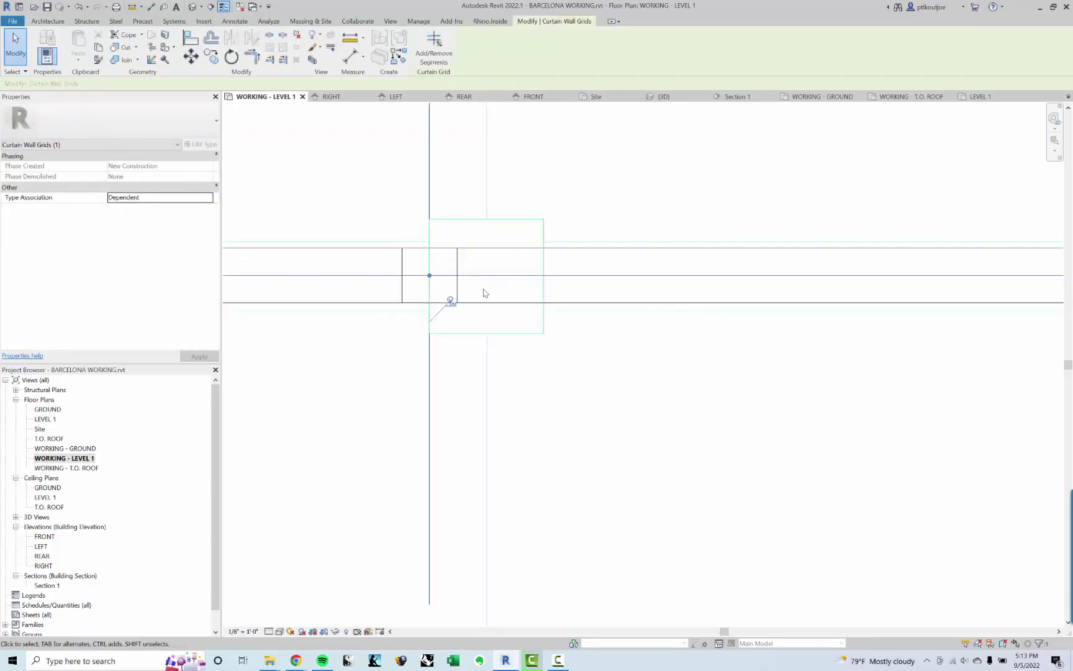
scroll(485, 292, "up", 1)
key("Escape")
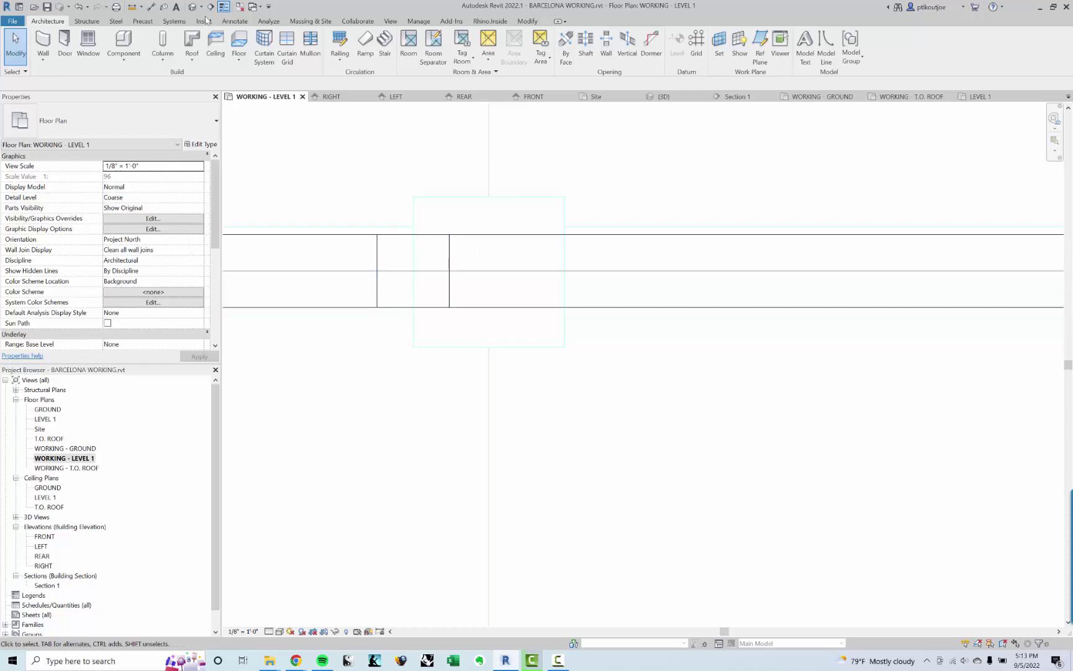
left_click(414, 254)
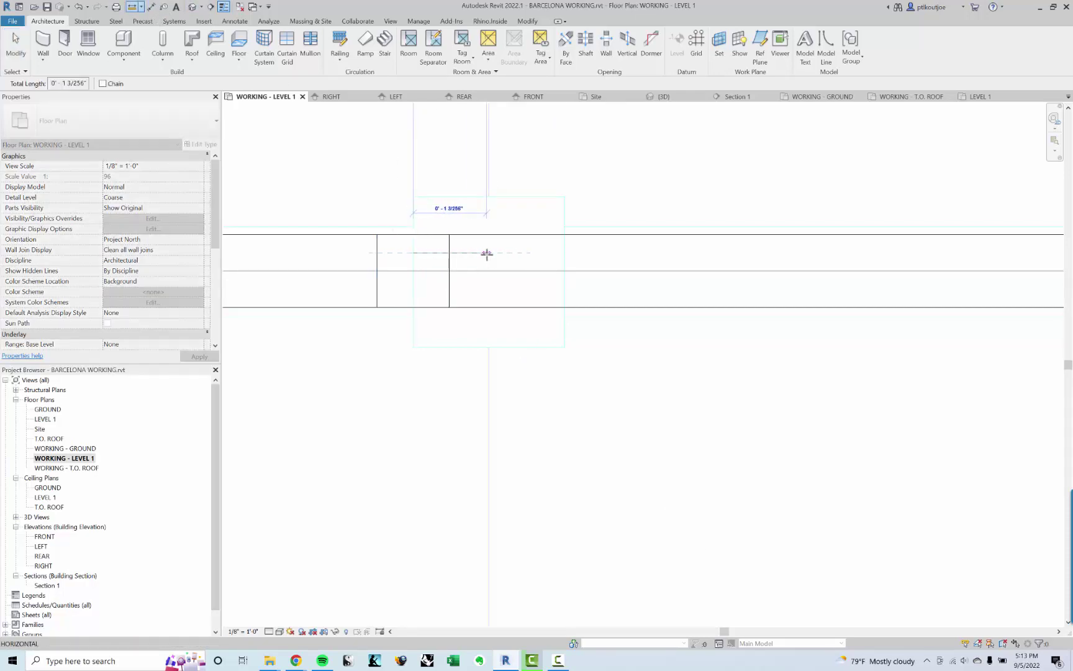
key("Escape")
key("Escape")
scroll(427, 198, "up", 1)
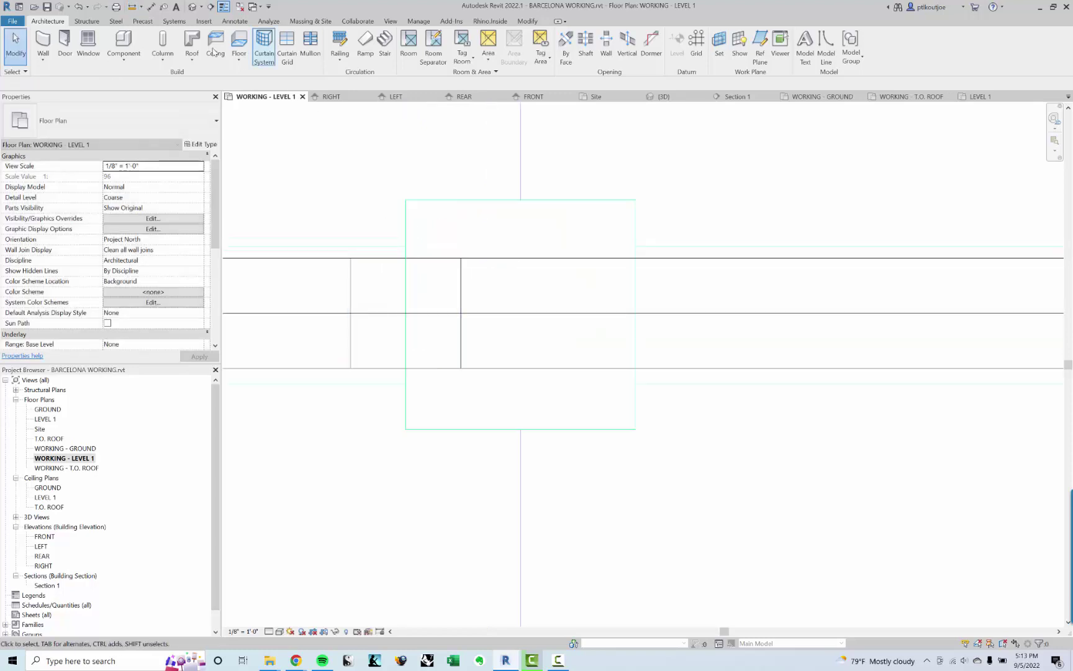
left_click(151, 7)
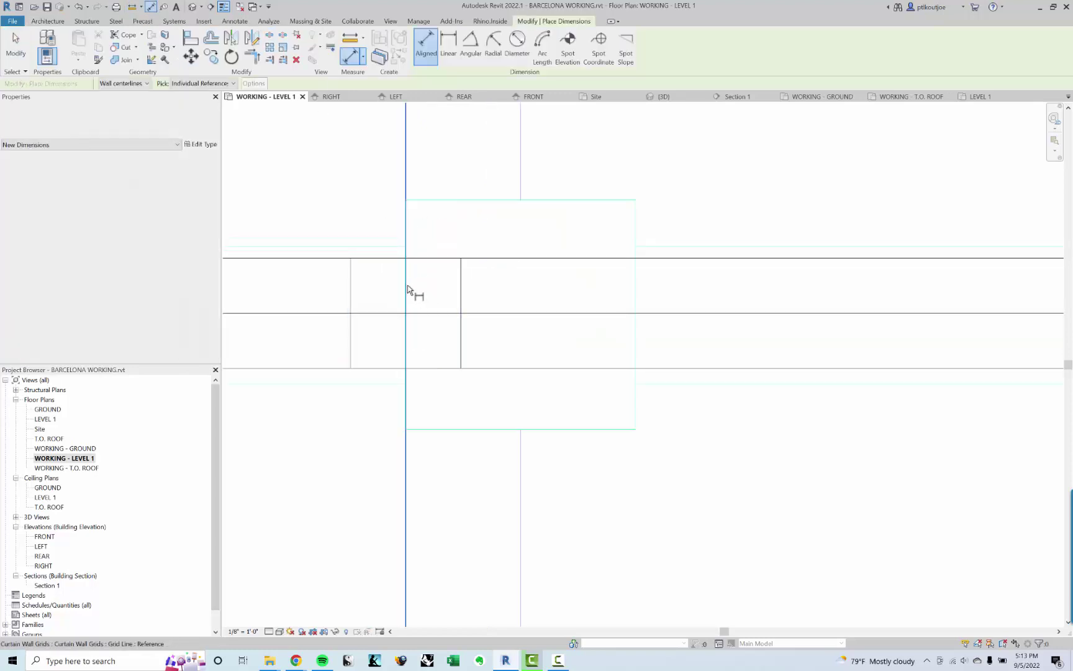
scroll(571, 429, "up", 5)
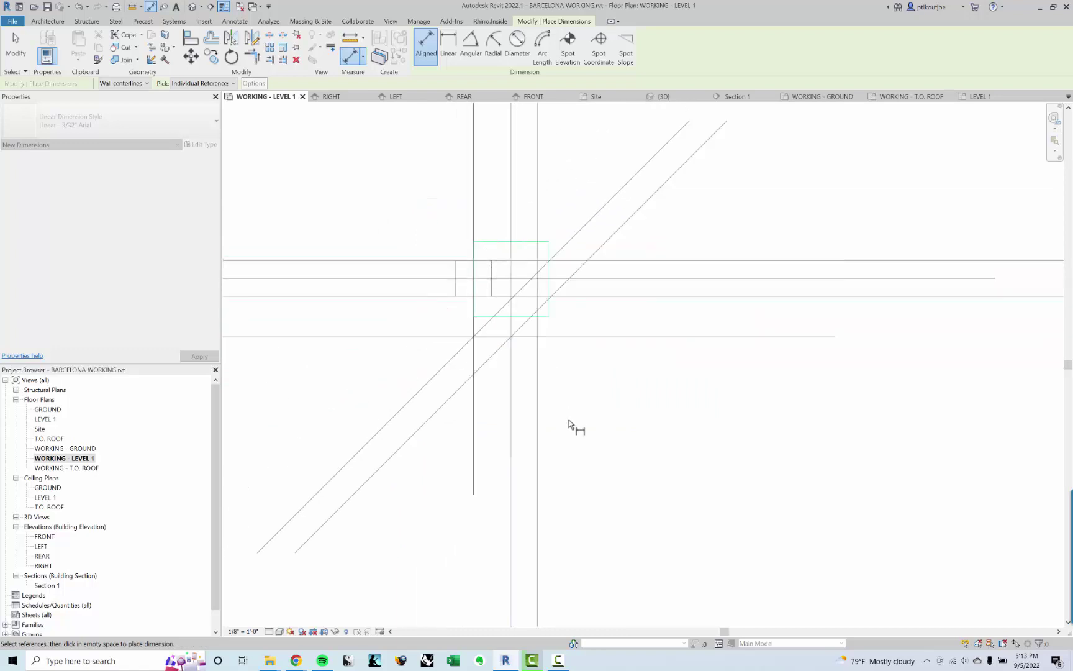
scroll(565, 447, "down", 6)
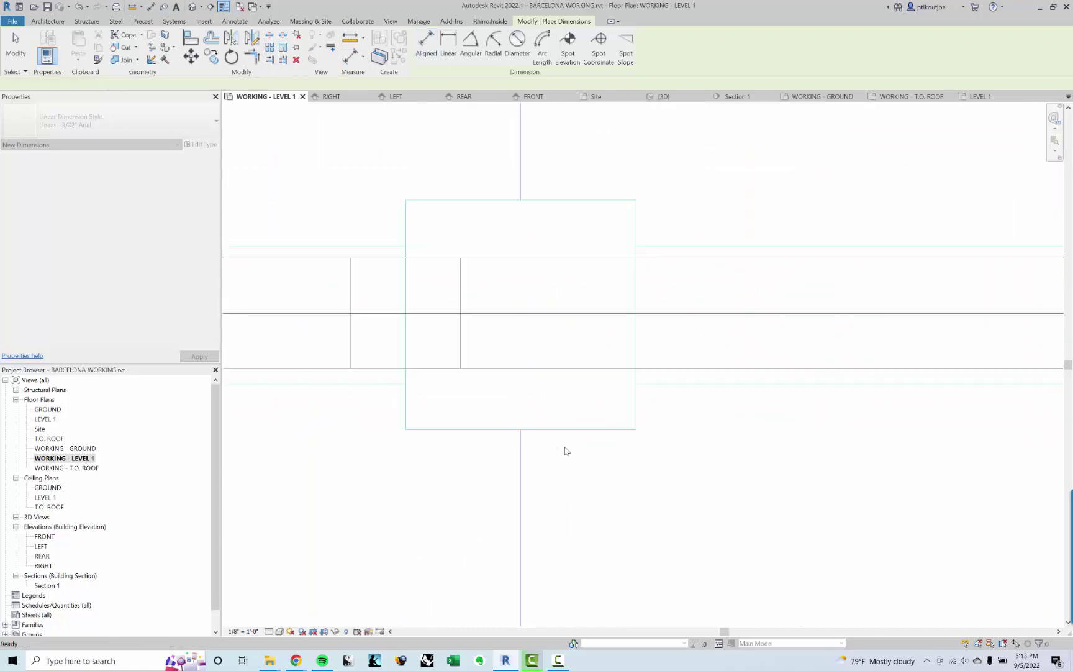
scroll(399, 263, "up", 2)
key("Escape")
key("Escape")
scroll(341, 228, "down", 4)
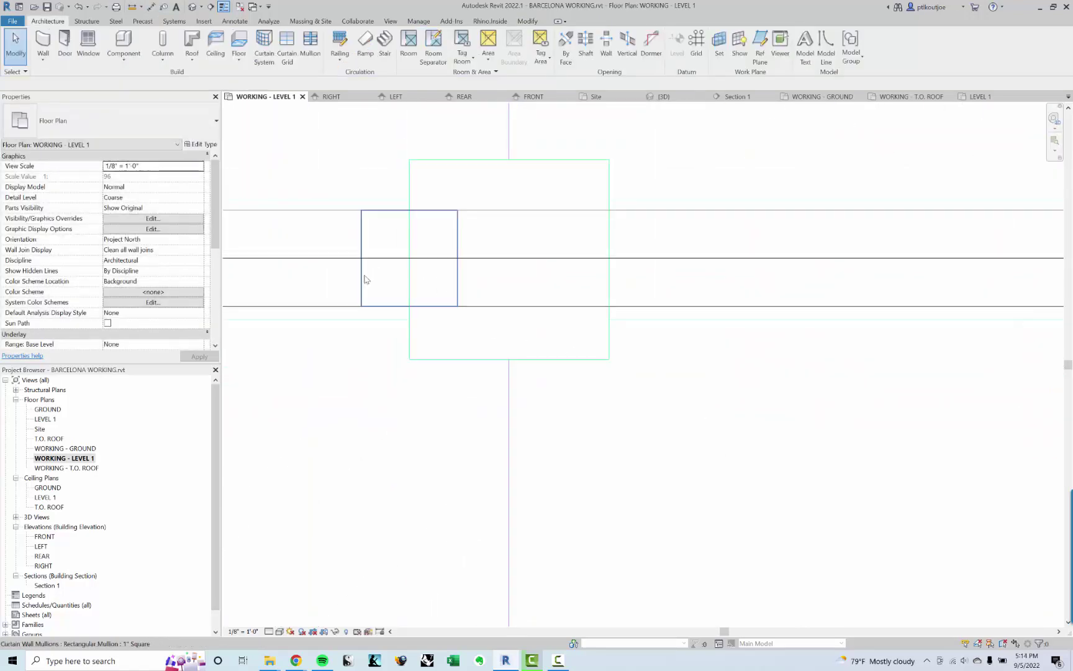
left_click(361, 282)
left_click(230, 437)
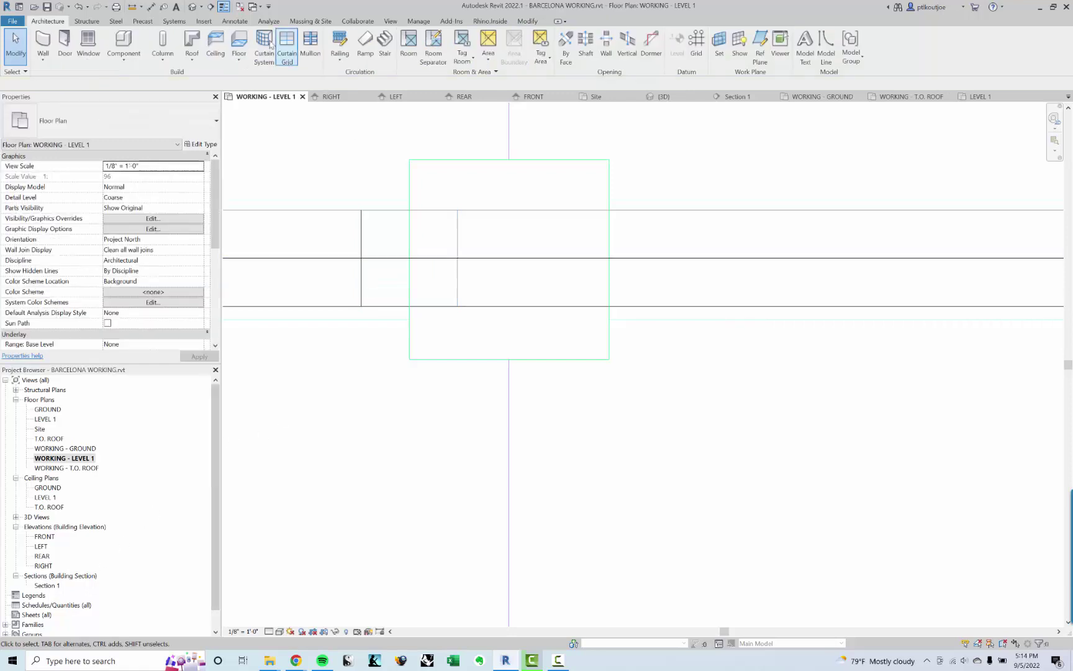
In Section 1, select the BARCELONA CURTAIN wall's middle 1" square mullion and unpin it
left_click(224, 7)
double_click(48, 585)
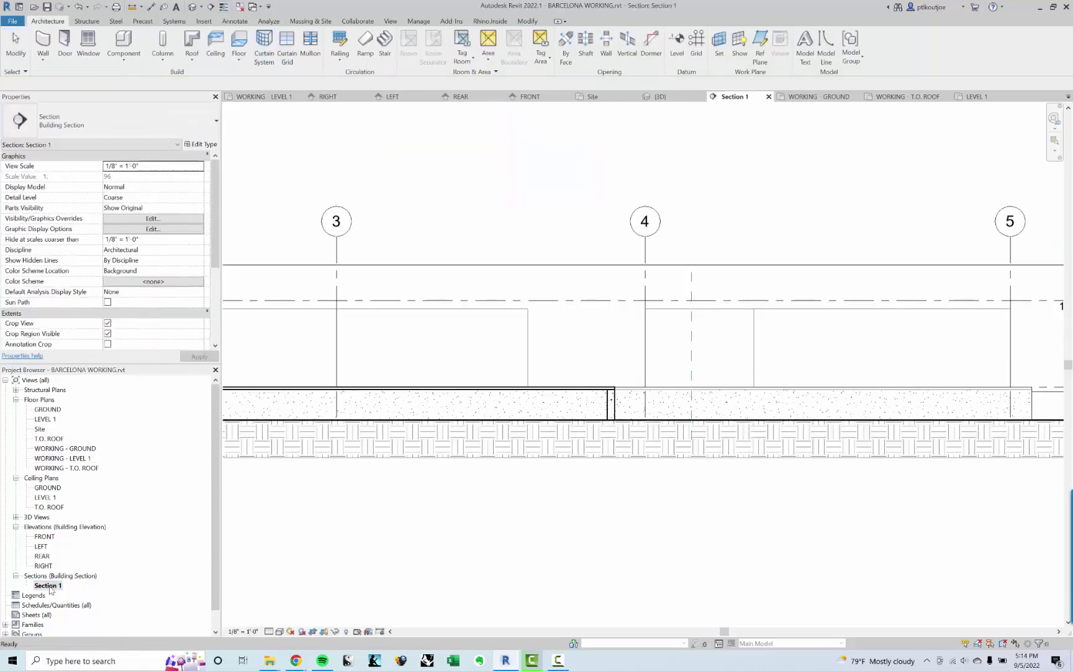
middle_click_drag(391, 311, 701, 277)
scroll(701, 277, "down", 5)
scroll(455, 284, "up", 8)
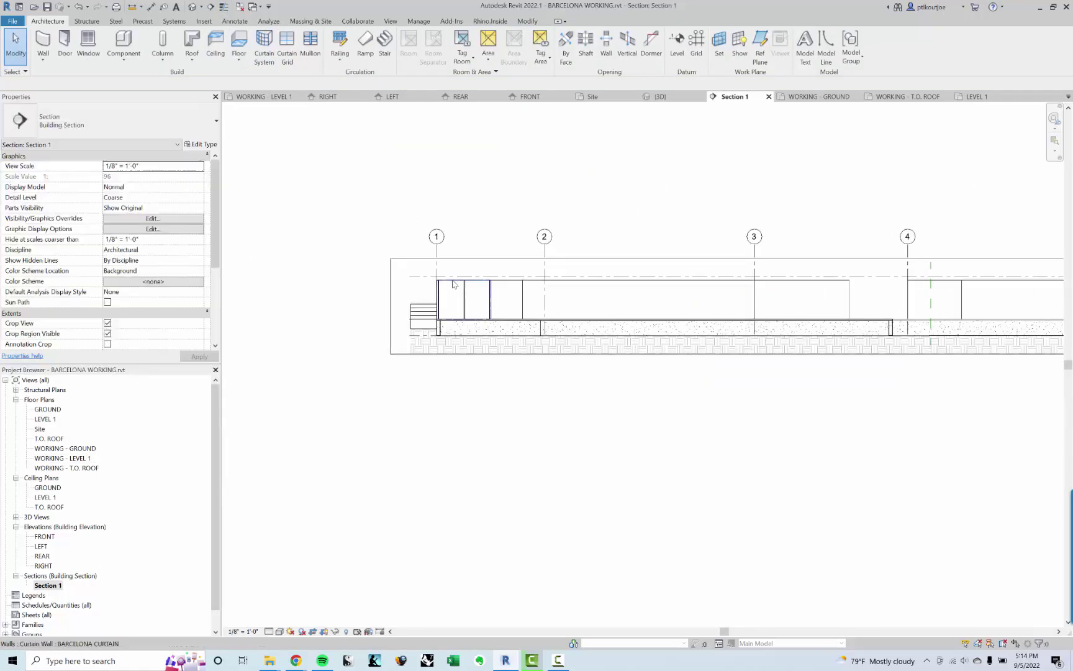
scroll(455, 284, "up", 1)
left_click(511, 359)
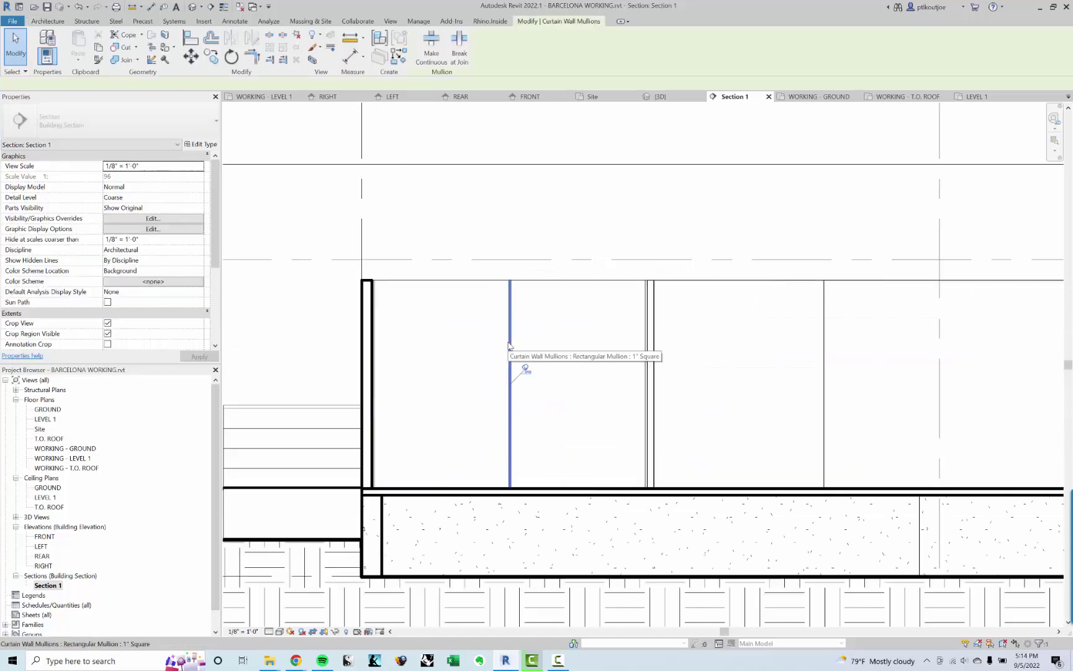
left_click(570, 358)
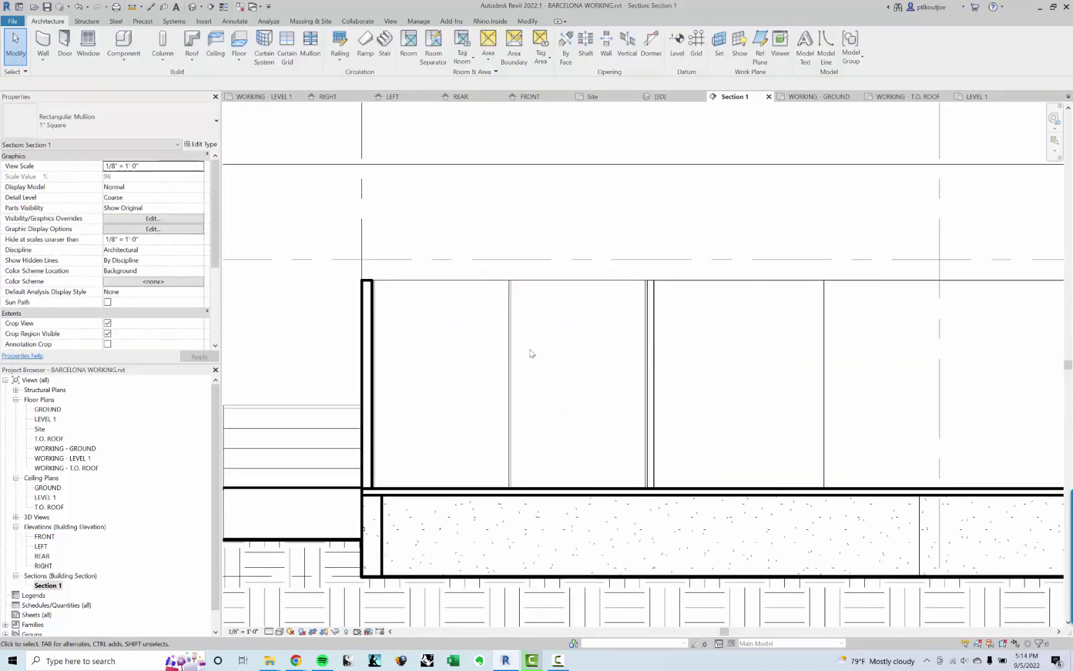
left_click(509, 357)
scroll(547, 275, "up", 2)
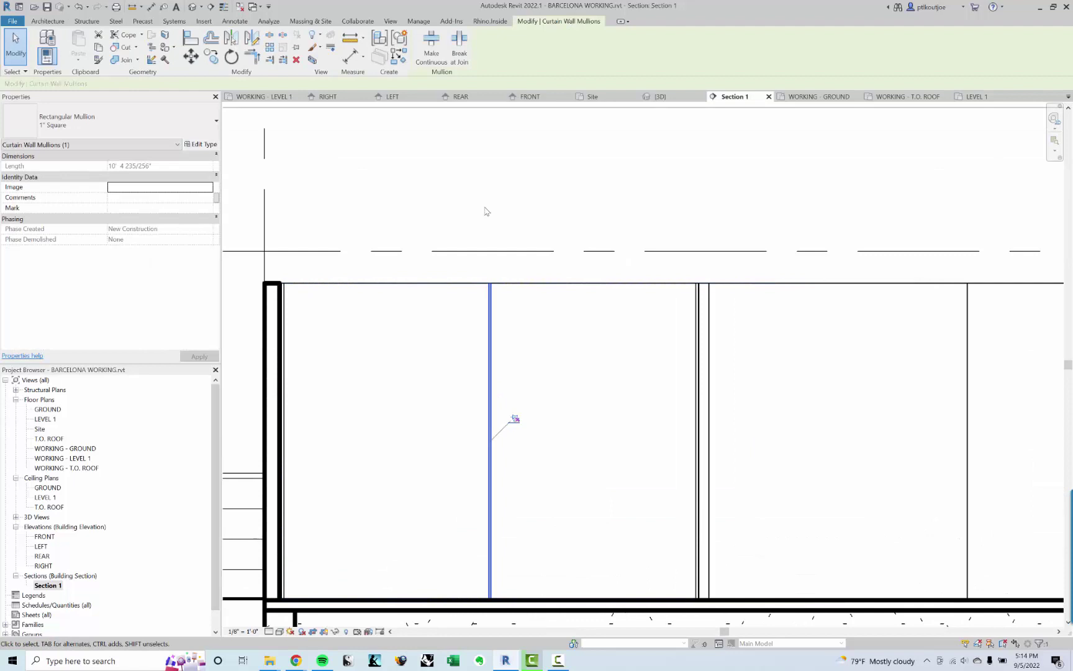
Unpin the curtain wall's middle vertical grid line and set its spacing from the wall end near grid 1 to 6' 11 31/128"
left_click(508, 369)
left_click(489, 371)
left_click(495, 361)
key("Escape")
left_click(491, 362)
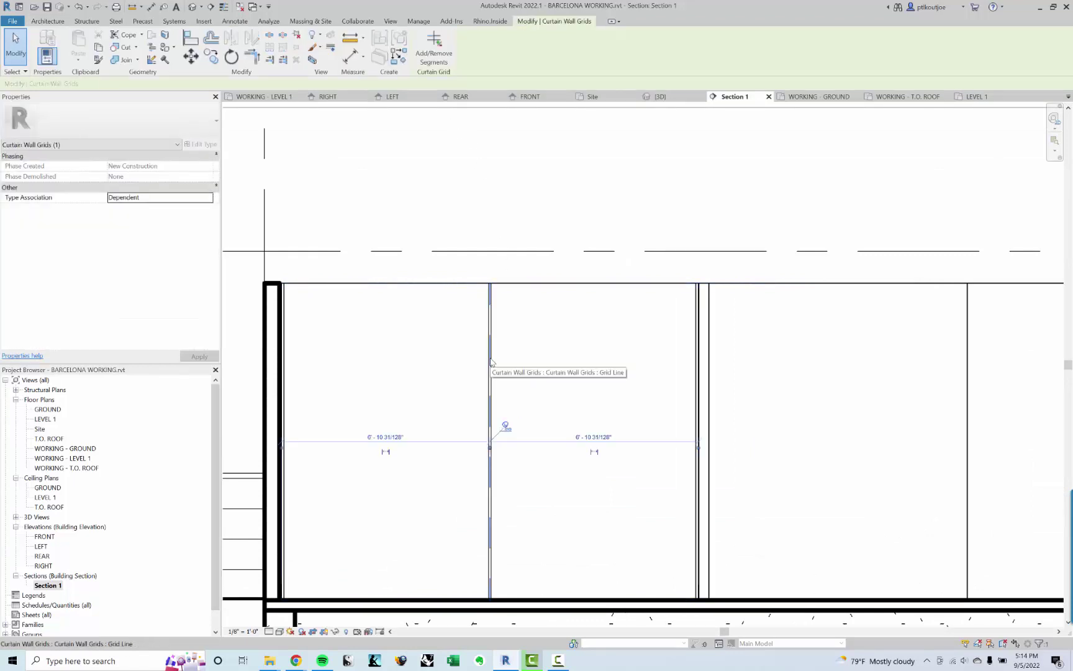
left_click(506, 426)
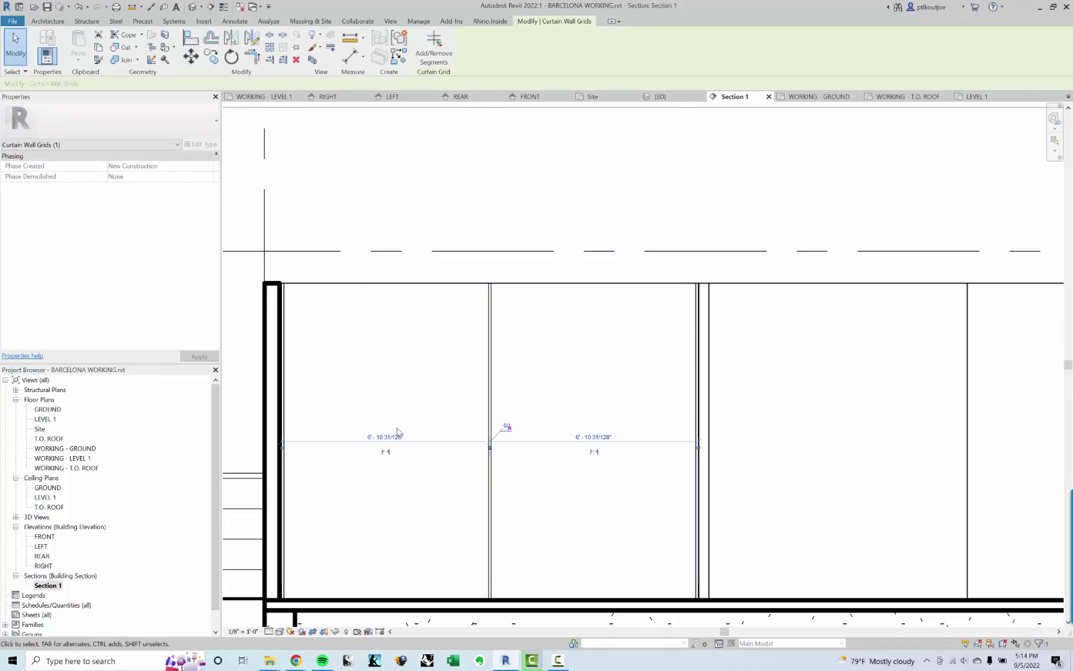
left_click(385, 438)
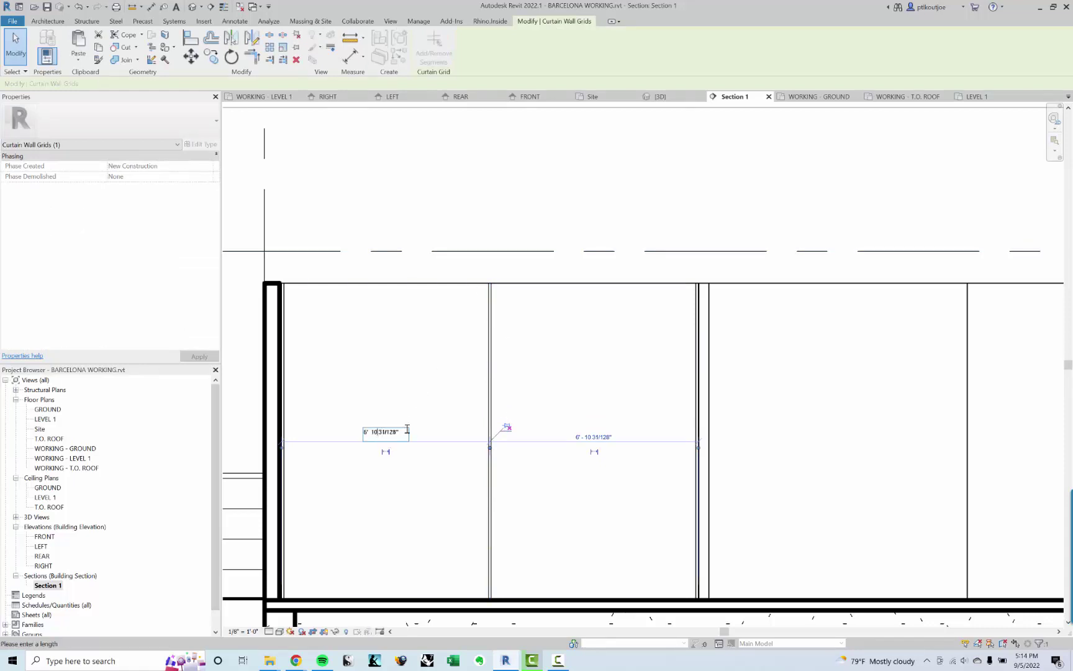
key("Return")
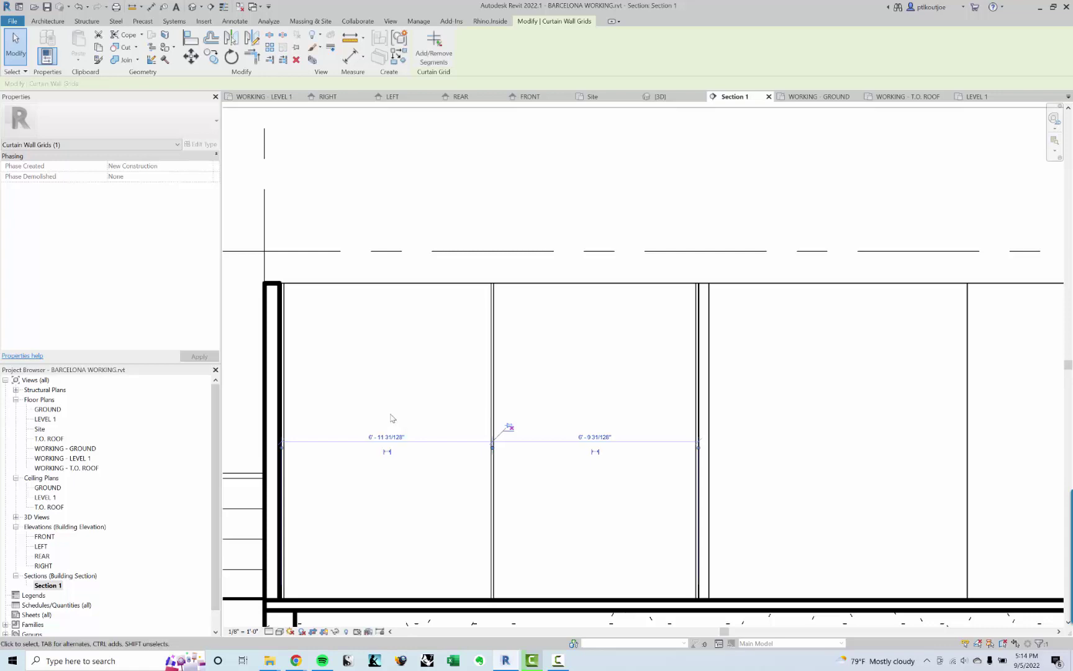
key("Escape")
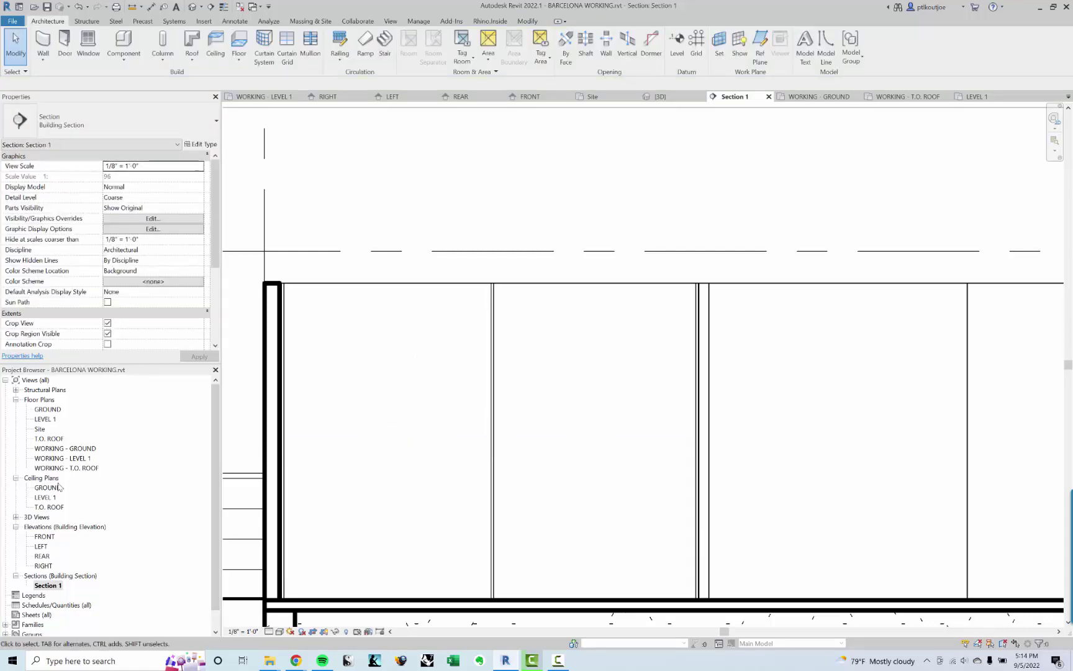
Check the shifted middle mullion in the LEVEL 1 plan, the 3D view and against the underlay in the WORKING - LEVEL 1 plan
double_click(57, 421)
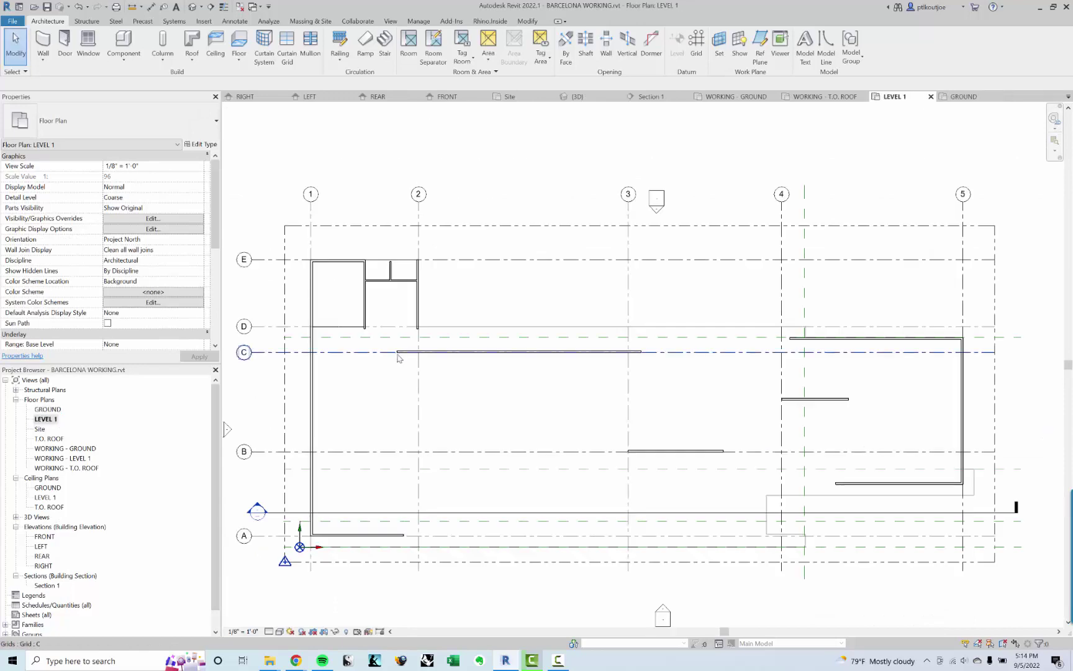
scroll(398, 357, "up", 6)
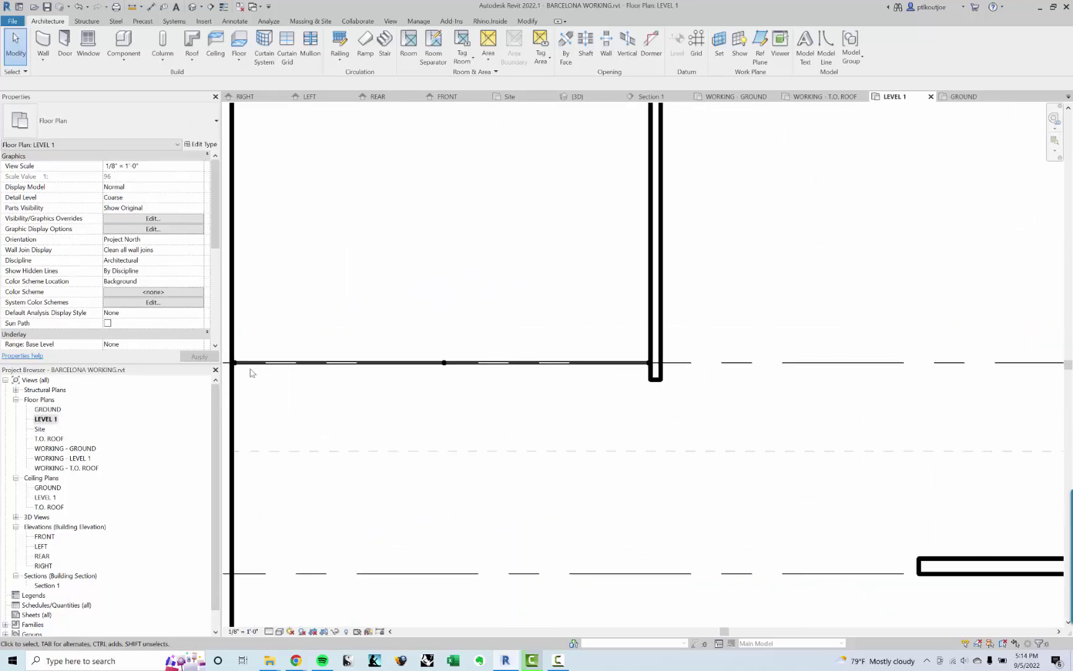
double_click(69, 459)
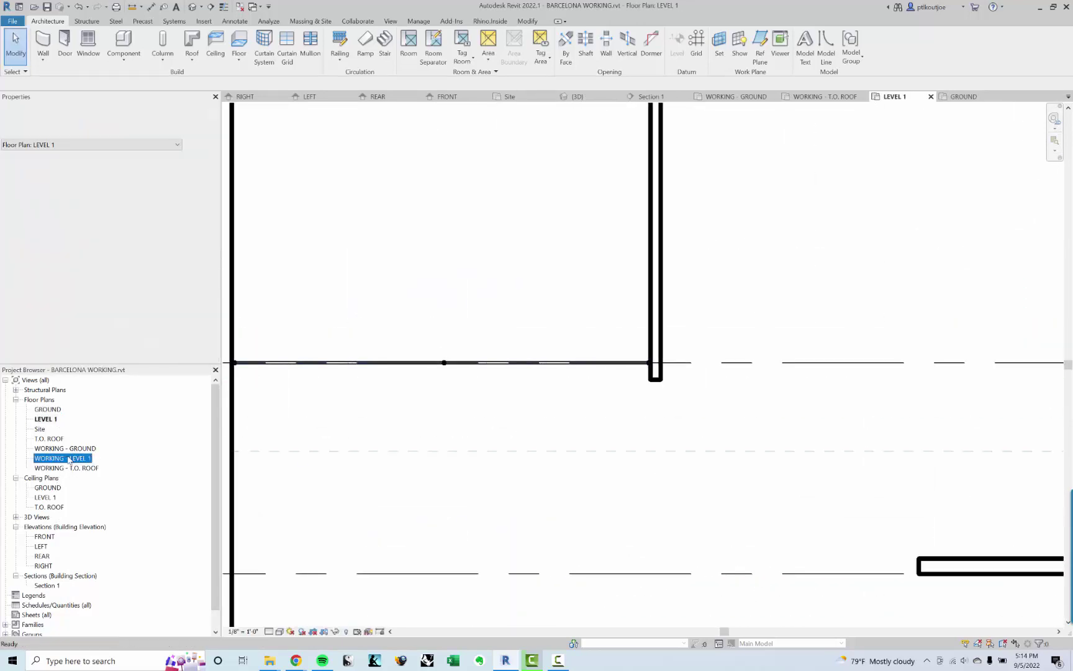
scroll(483, 276, "down", 3)
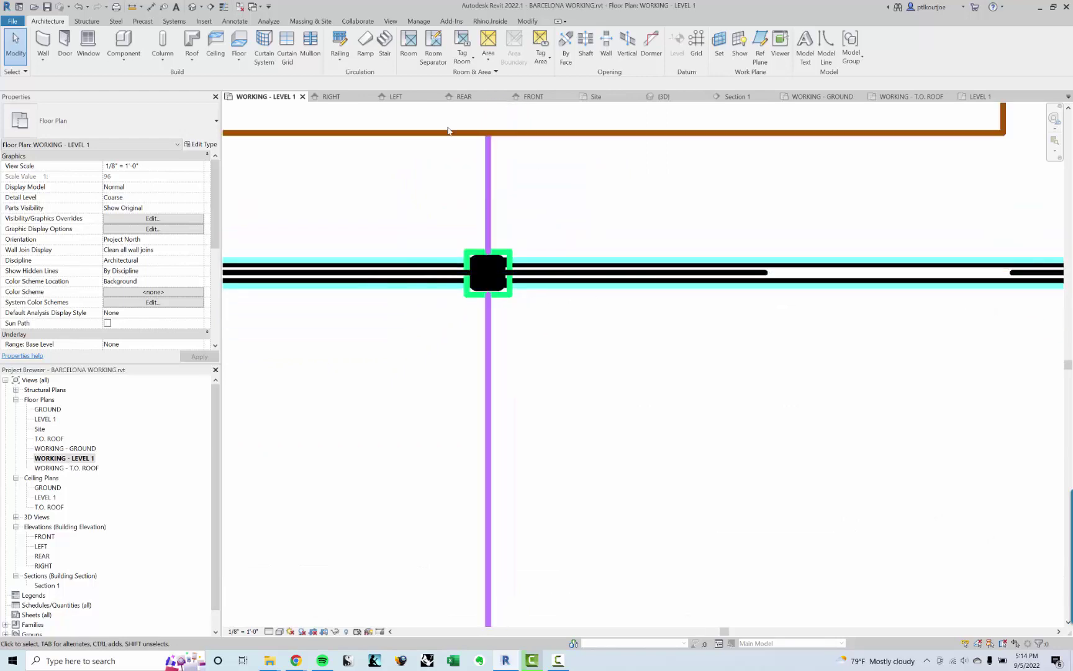
left_click(192, 7)
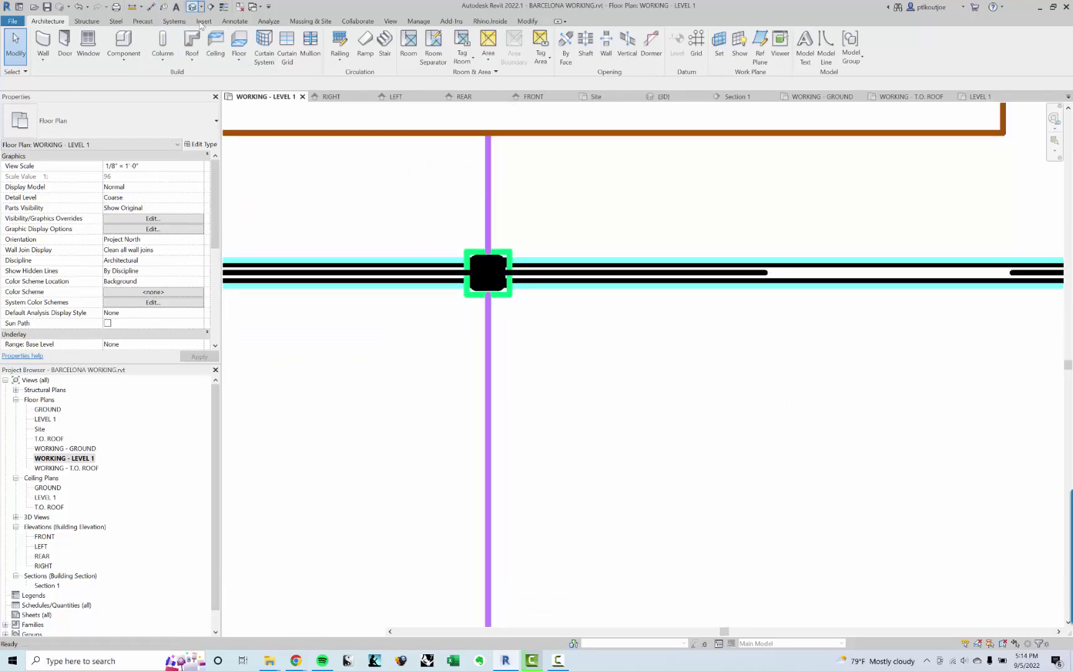
middle_click_drag(568, 249, 385, 372, "shift")
double_click(69, 458)
scroll(548, 290, "down", 5)
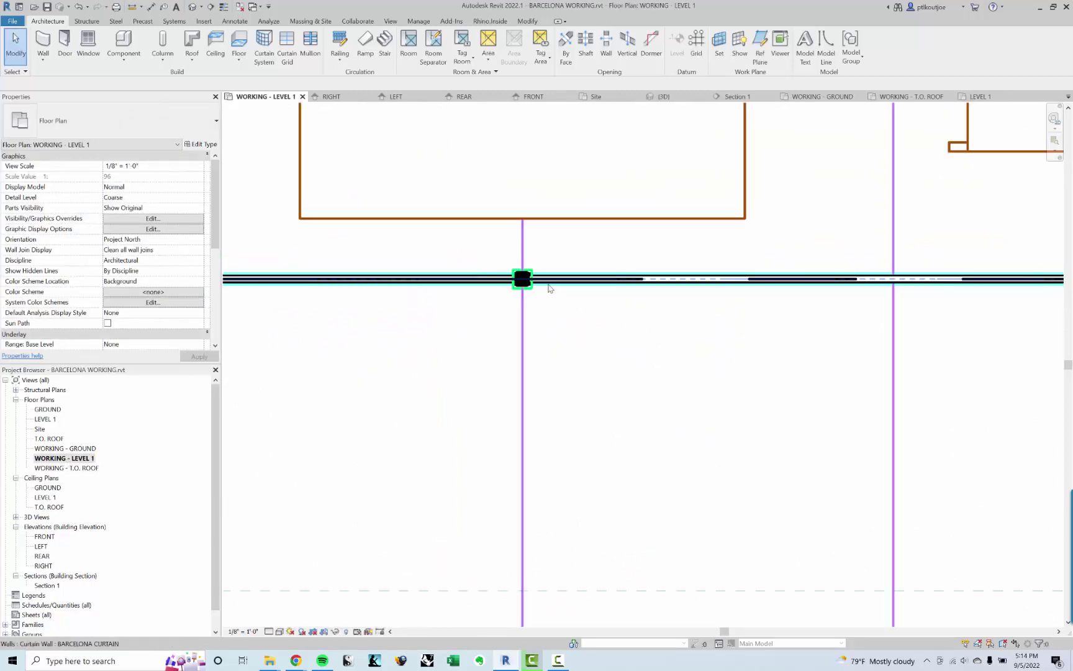
scroll(547, 287, "up", 3)
Create a similar BARCELONA CURTAIN wall along grid D, from the partition's far face to the near face of the next wall at grid 2
middle_click_drag(836, 307, 548, 352)
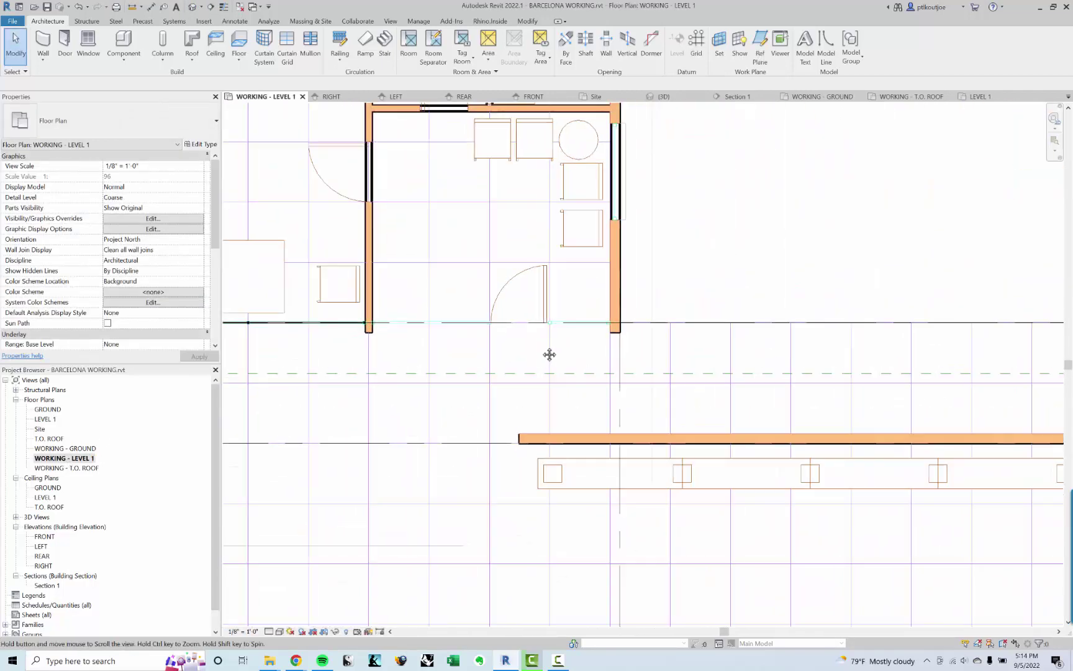
scroll(268, 352, "up", 2)
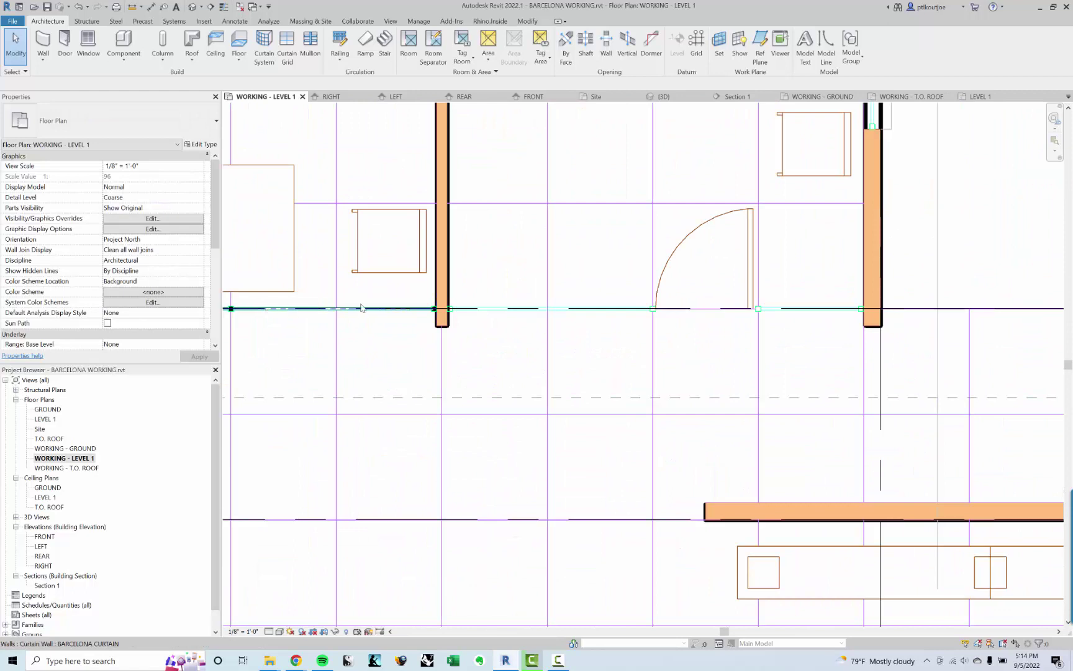
middle_click_drag(482, 273, 692, 258)
scroll(521, 261, "up", 2)
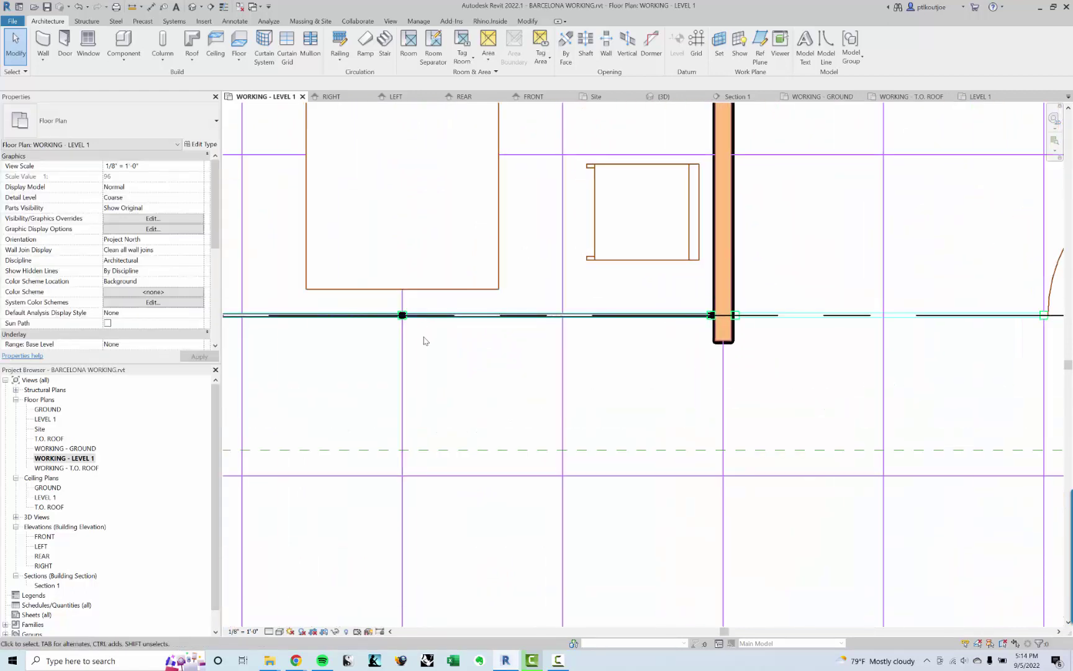
left_click(426, 318)
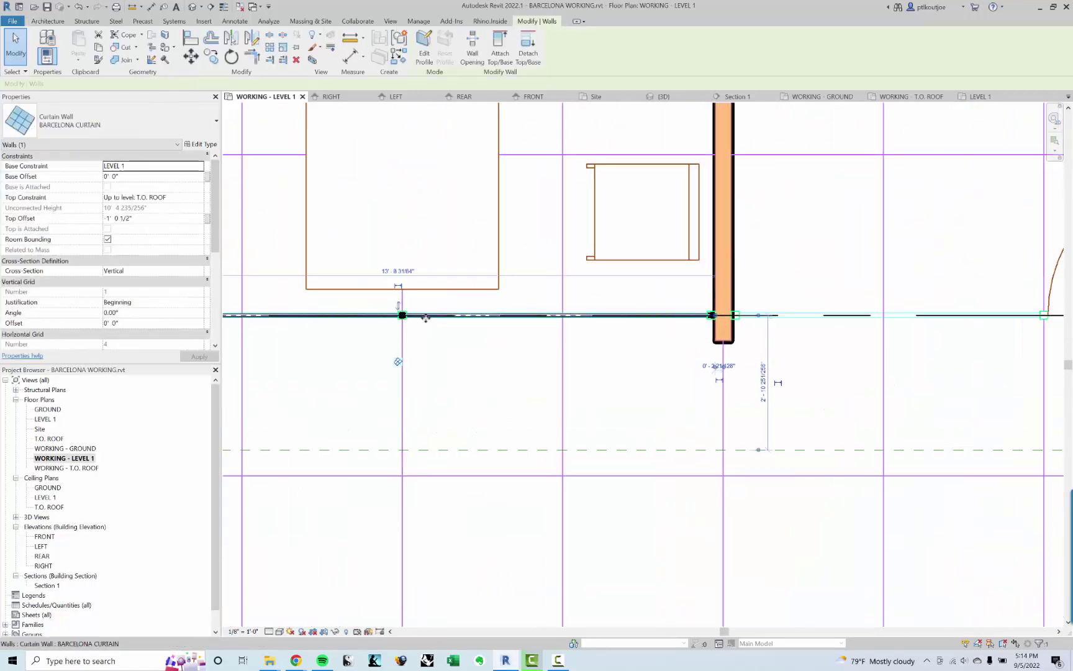
right_click(426, 318)
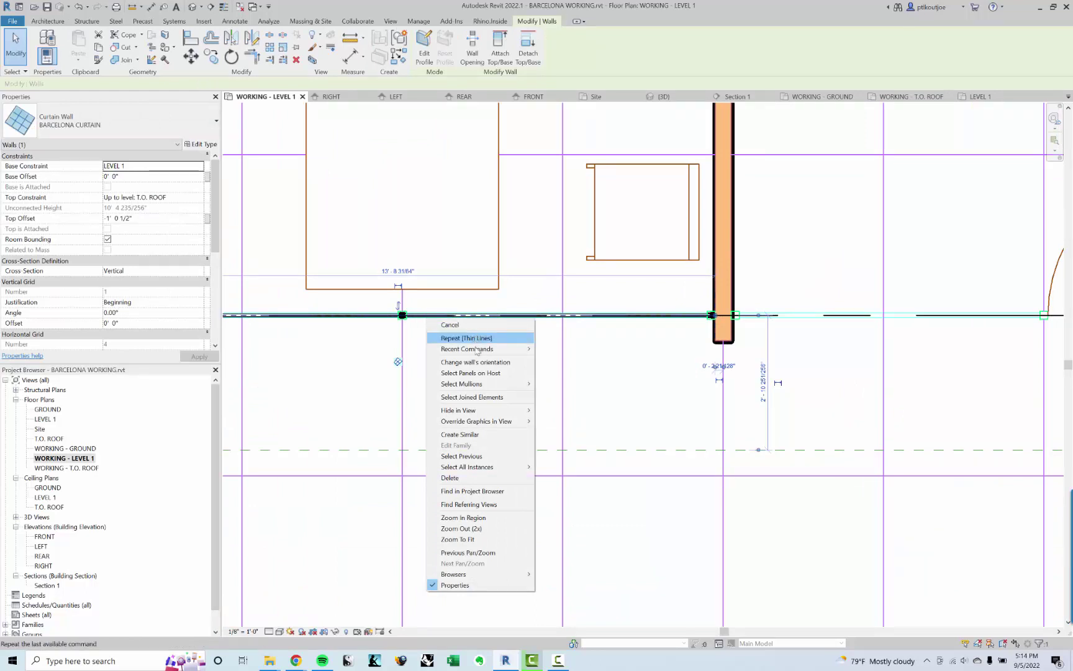
left_click(472, 434)
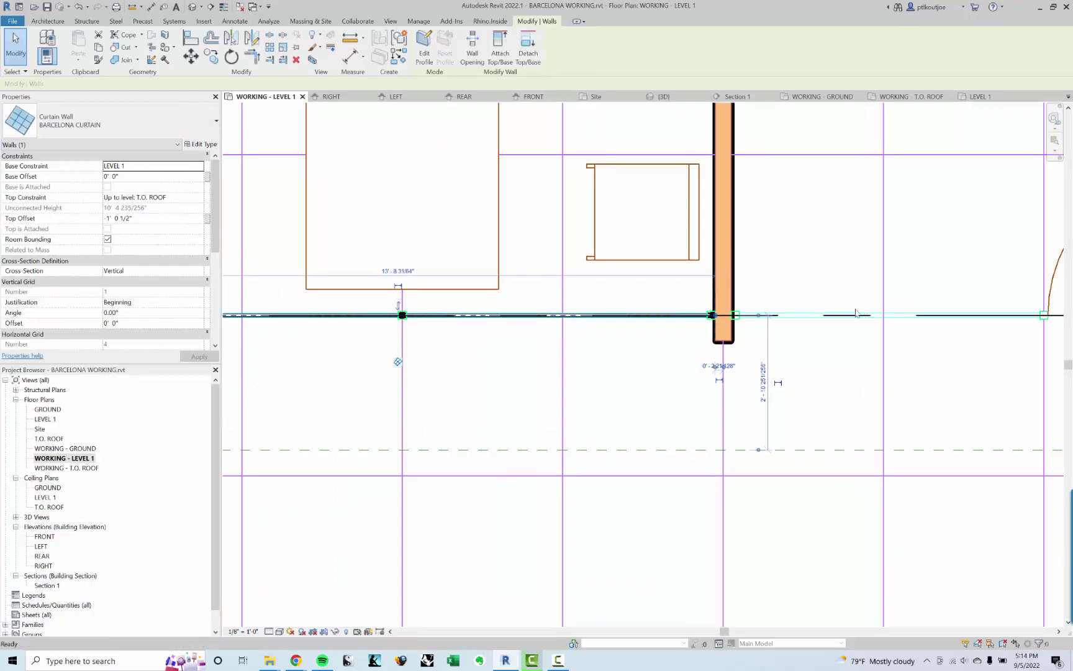
scroll(745, 310, "up", 5)
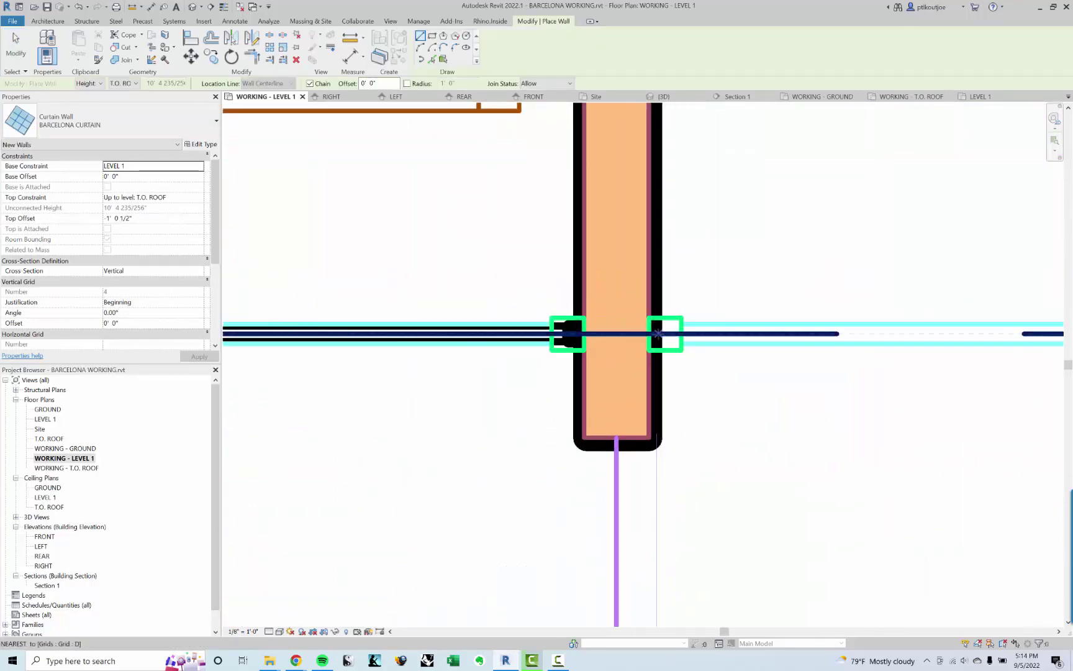
left_click(651, 333)
scroll(884, 315, "down", 2)
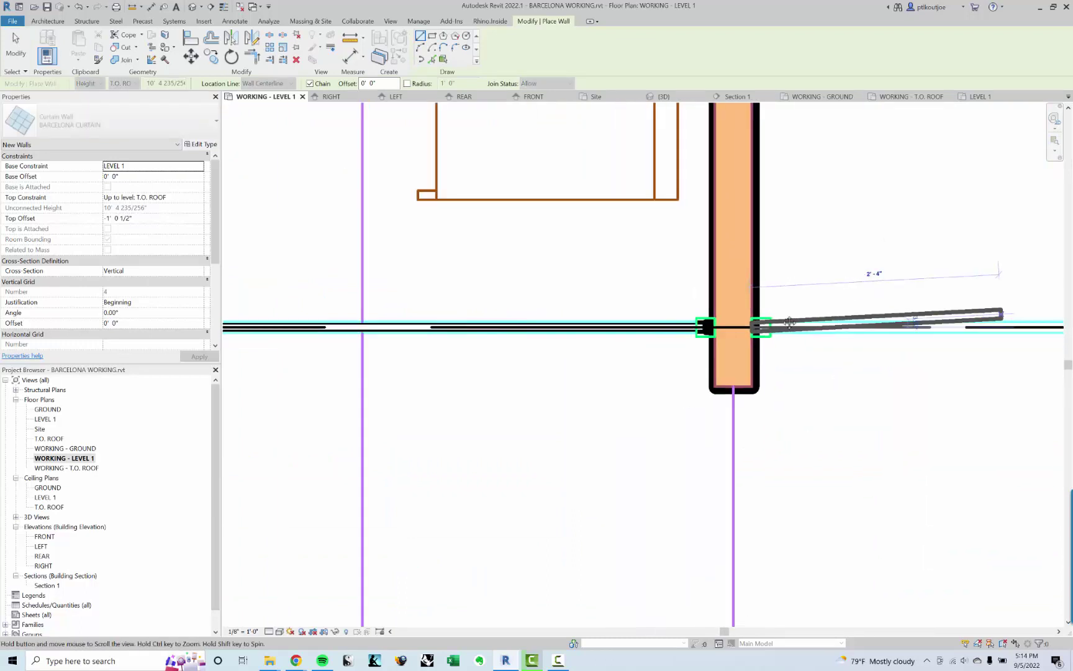
middle_click_drag(1001, 311, 395, 315)
middle_click_drag(873, 302, 418, 321)
middle_click_drag(807, 321, 327, 349)
scroll(632, 388, "up", 3)
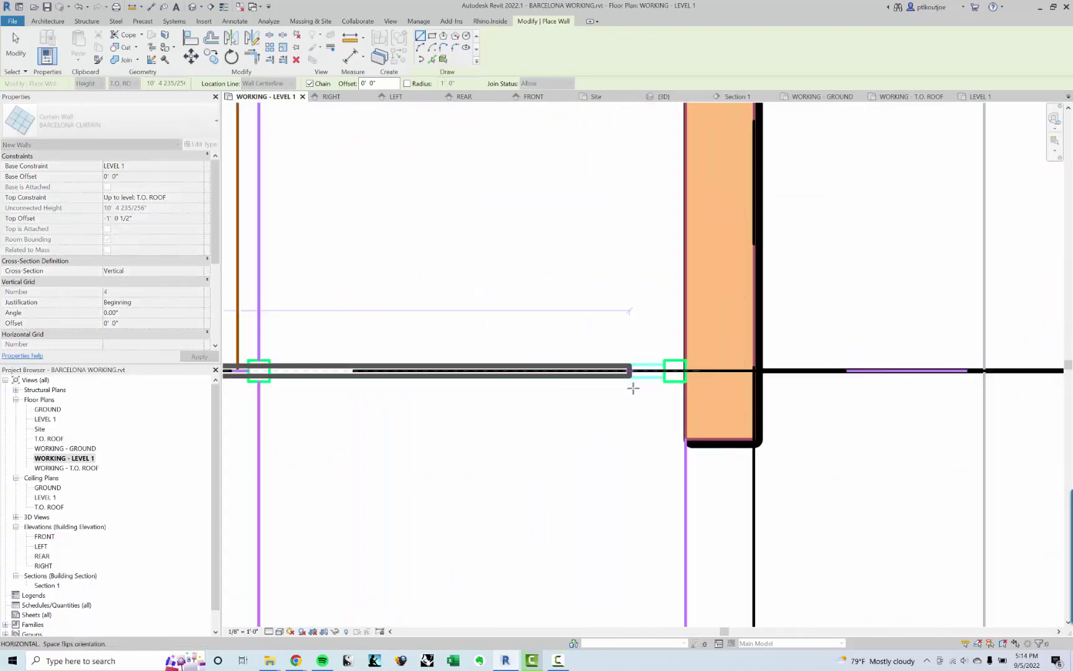
left_click(688, 366)
scroll(659, 324, "down", 3)
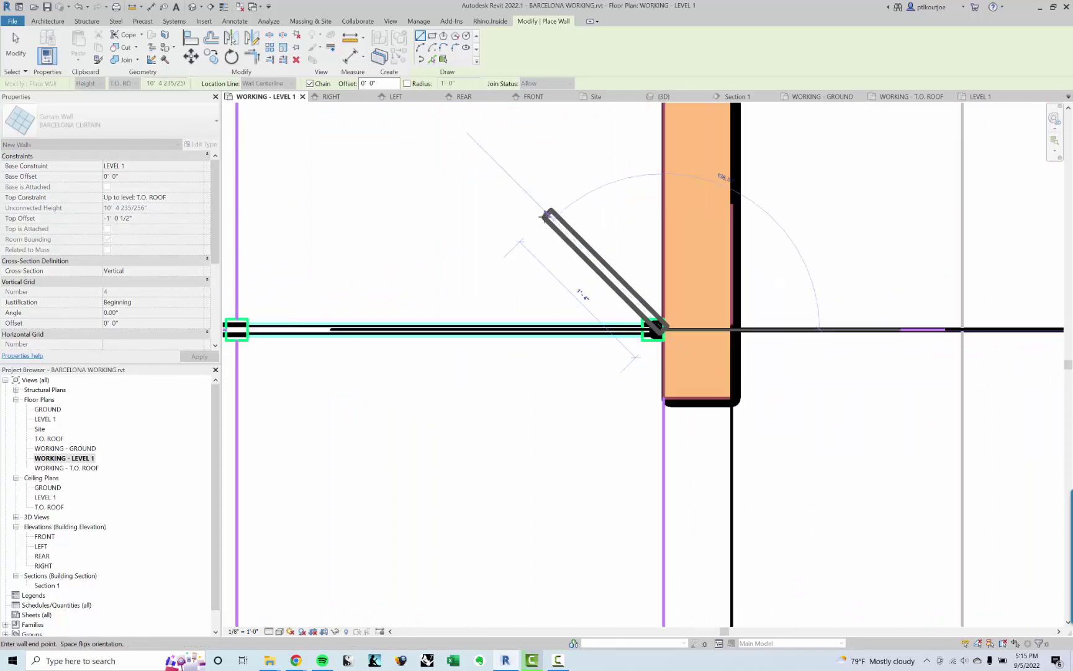
key("Escape")
key("Escape")
Compare the new curtain wall's mullion positions with the underlay's mullions on both sides of the door
middle_click_drag(401, 241, 730, 259)
middle_click_drag(631, 277, 726, 247)
scroll(723, 247, "up", 1)
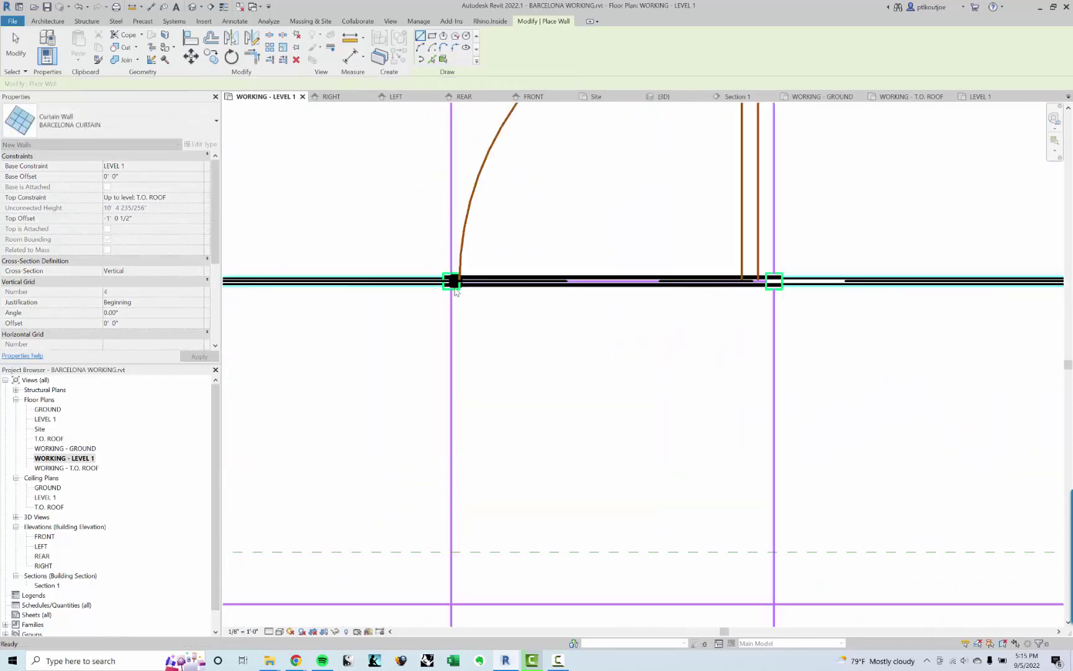
middle_click_drag(595, 259, 547, 326)
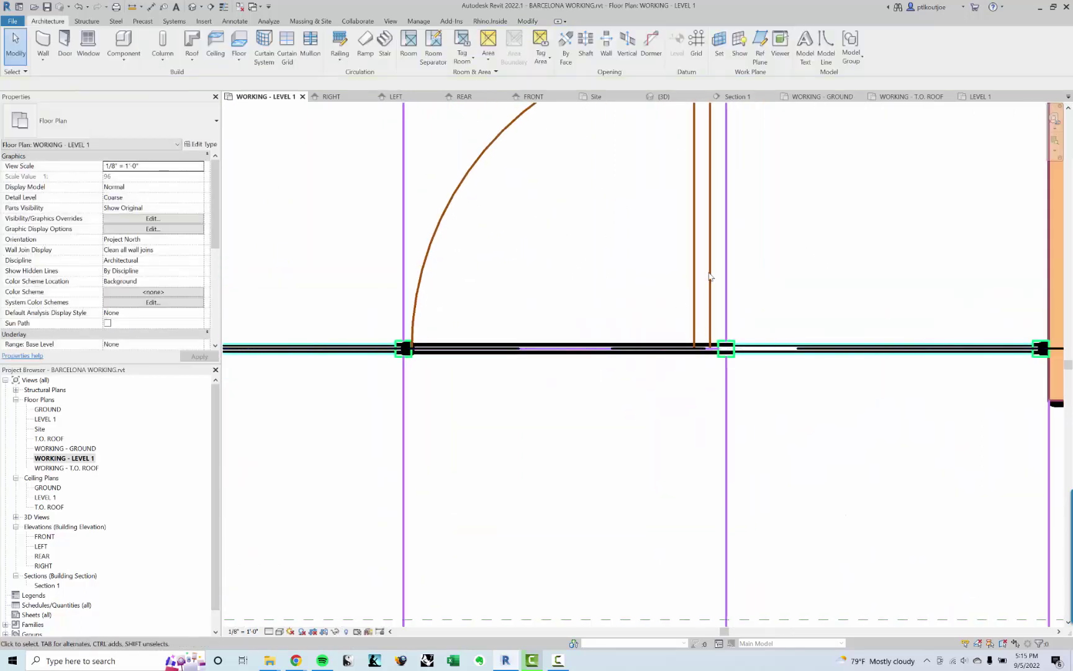
middle_click_drag(717, 263, 668, 280)
scroll(697, 478, "up", 2)
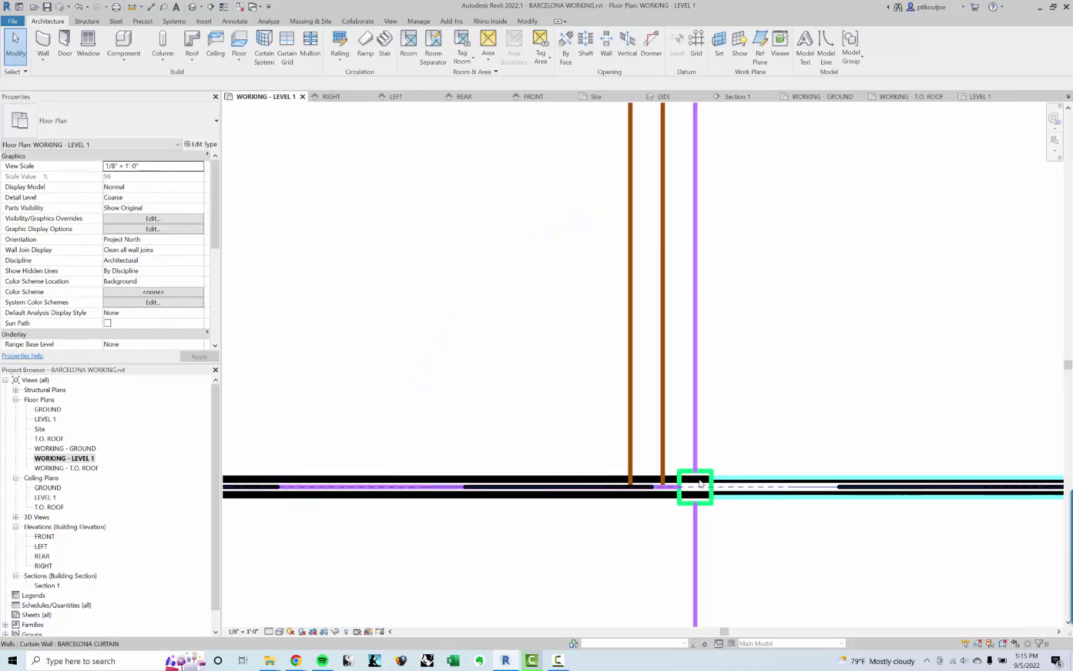
scroll(683, 471, "down", 2)
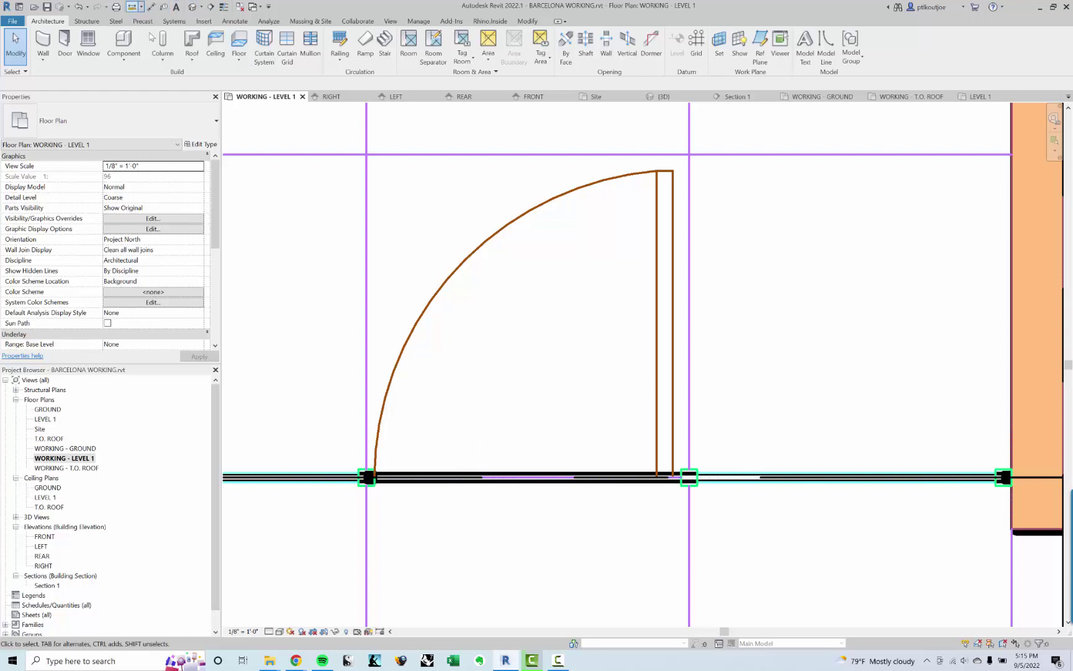
Measure from the new wall's middle mullion to the line through the underlay mullion on the other side of the door
left_click(132, 7)
scroll(376, 460, "up", 2)
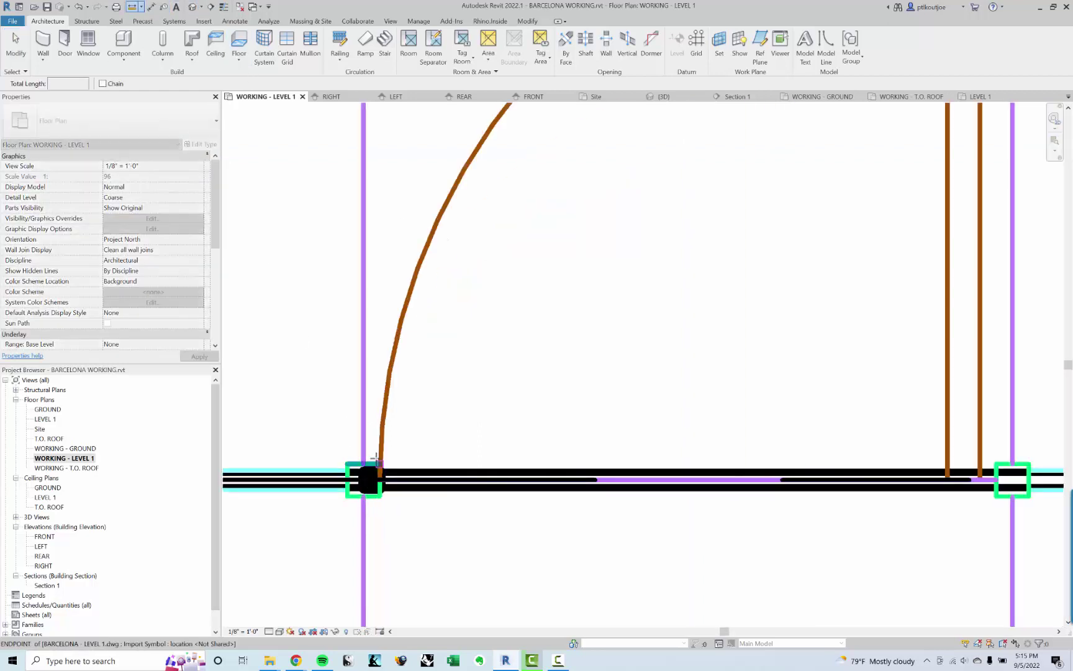
left_click(375, 458)
middle_click_drag(1016, 462, 673, 412)
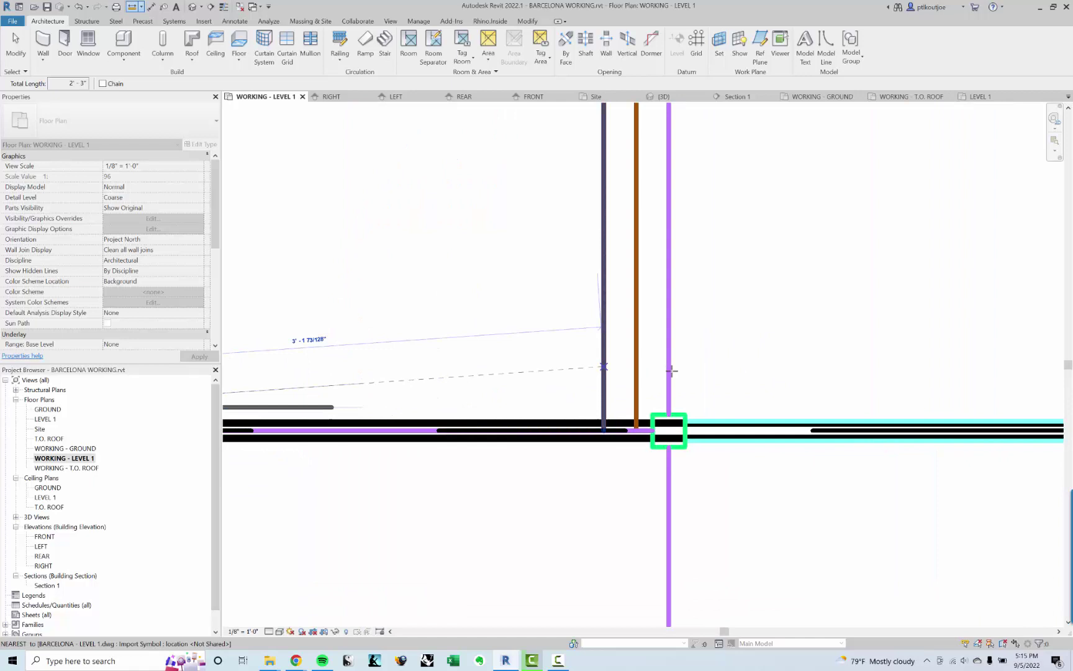
left_click(671, 405)
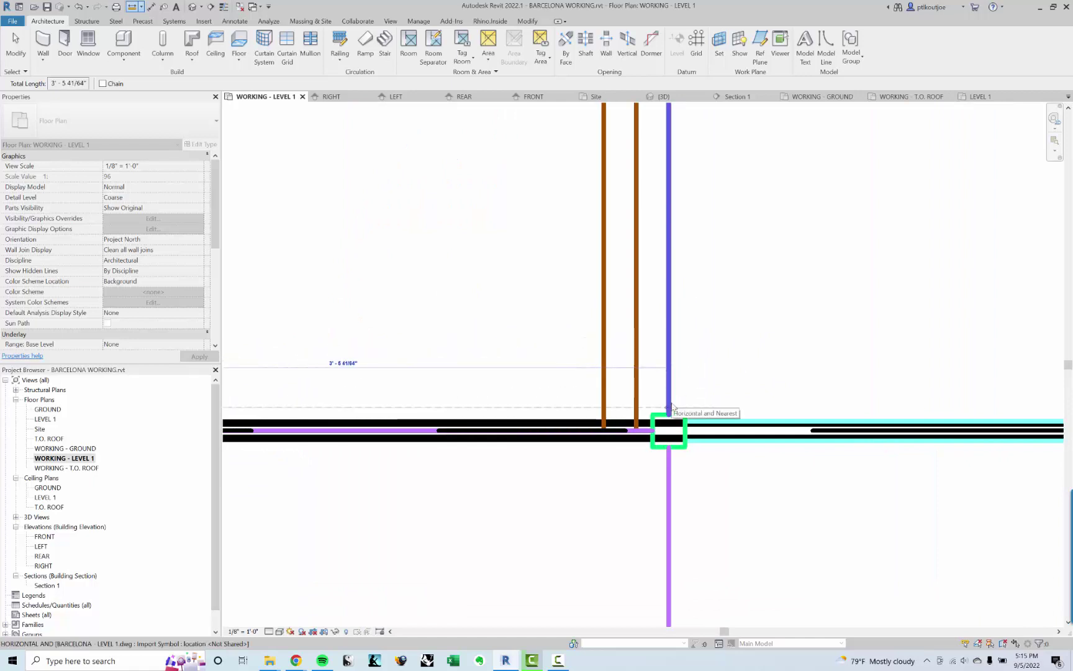
key("Escape")
key("Escape")
scroll(671, 405, "down", 2)
middle_click_drag(672, 405, 781, 338)
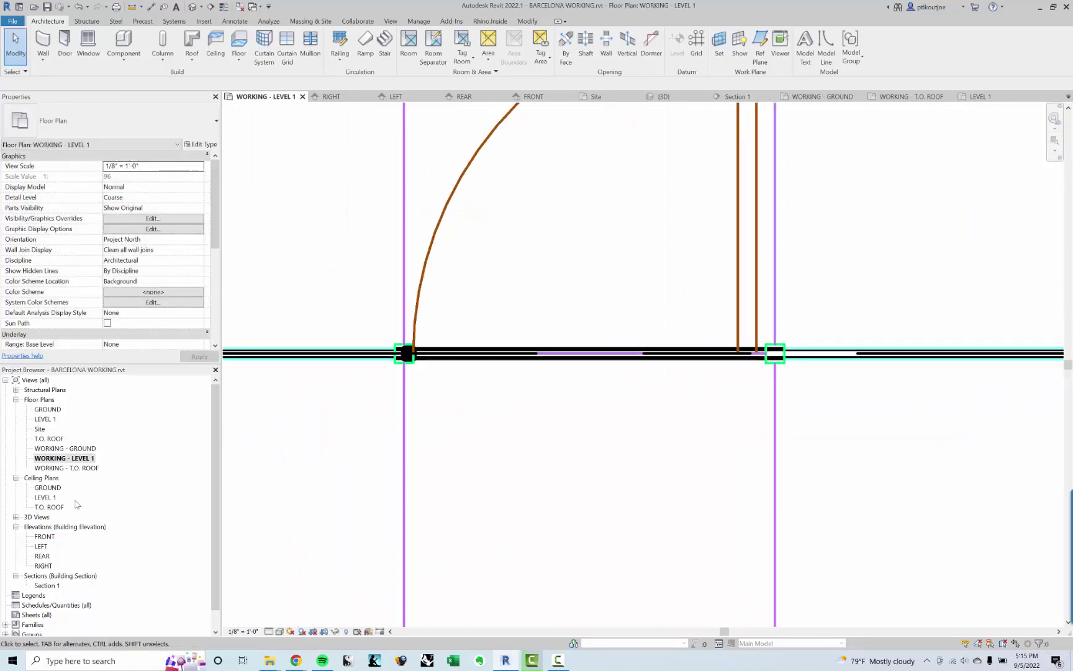
Examine the new curtain wall and the wall standing in front of it in the Section 1 view
double_click(52, 586)
scroll(608, 383, "down", 2)
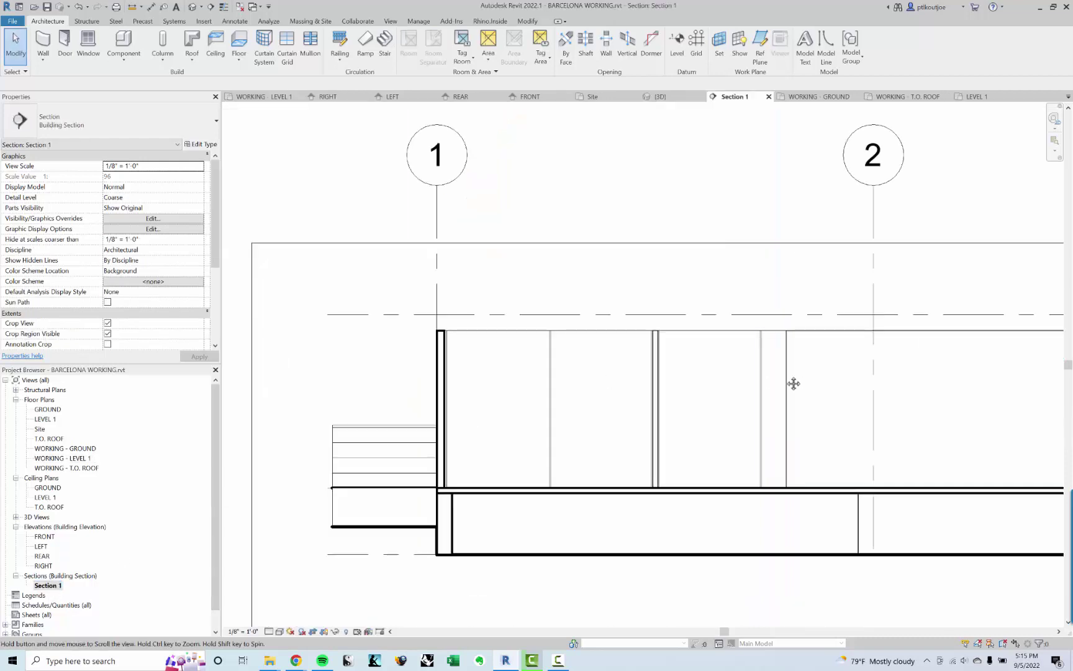
middle_click_drag(694, 346, 542, 327)
left_click(540, 319)
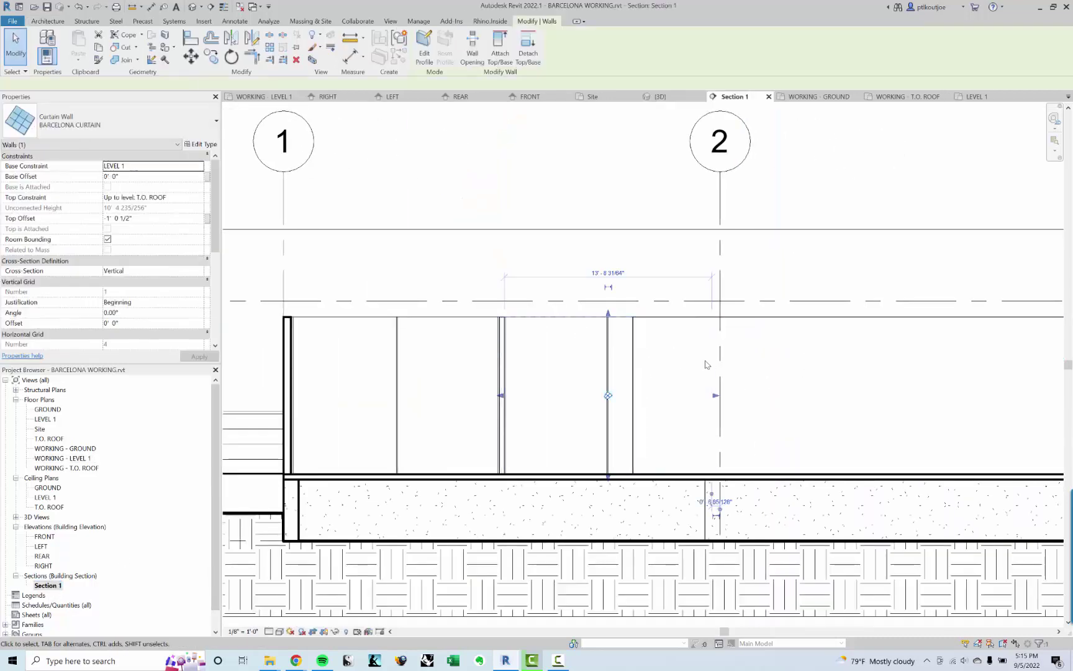
scroll(635, 373, "up", 2)
key("Escape")
left_click(600, 365)
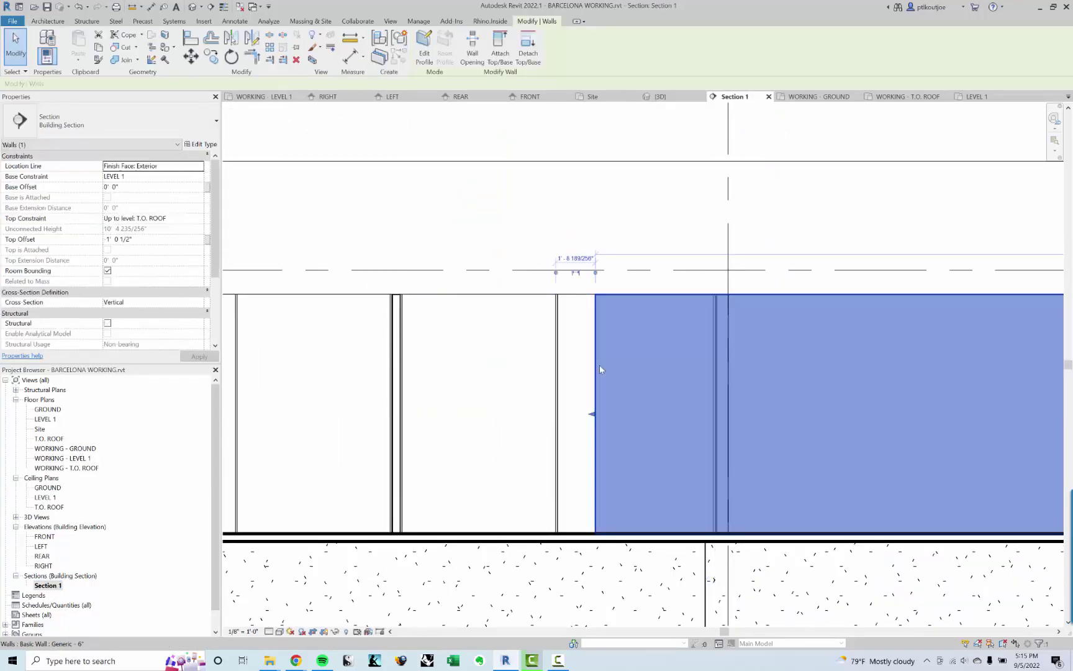
key("Escape")
scroll(599, 369, "down", 1)
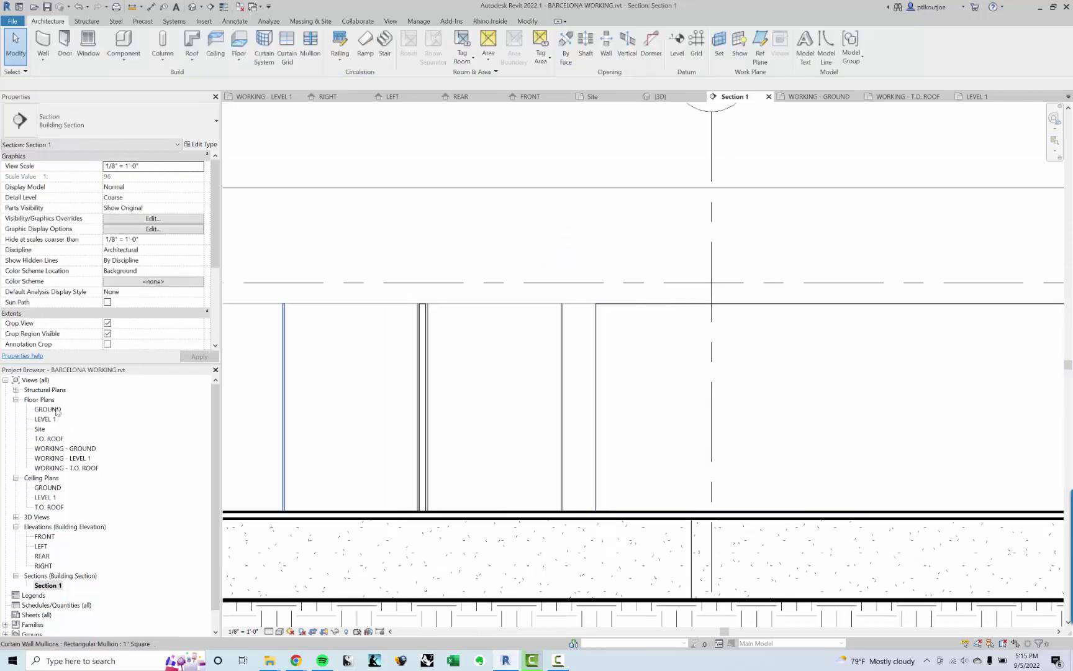
Draw a building section in the LEVEL 1 plan between grids C and D, from outside grid 1 to past grid 2, and open it
double_click(44, 419)
scroll(498, 419, "down", 3)
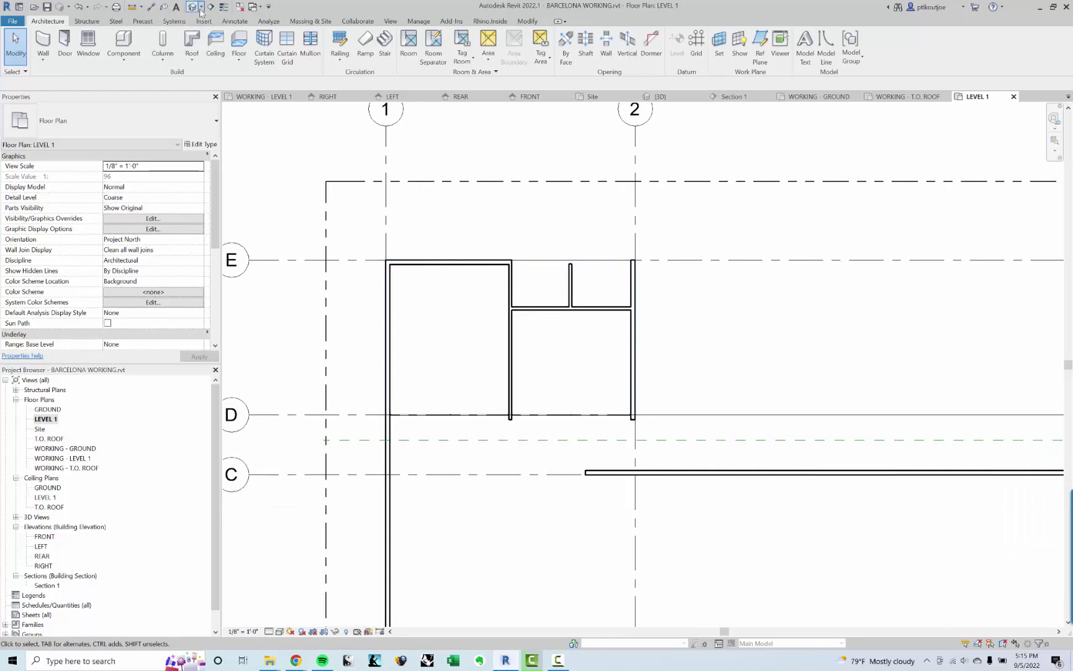
key("s")
key("e")
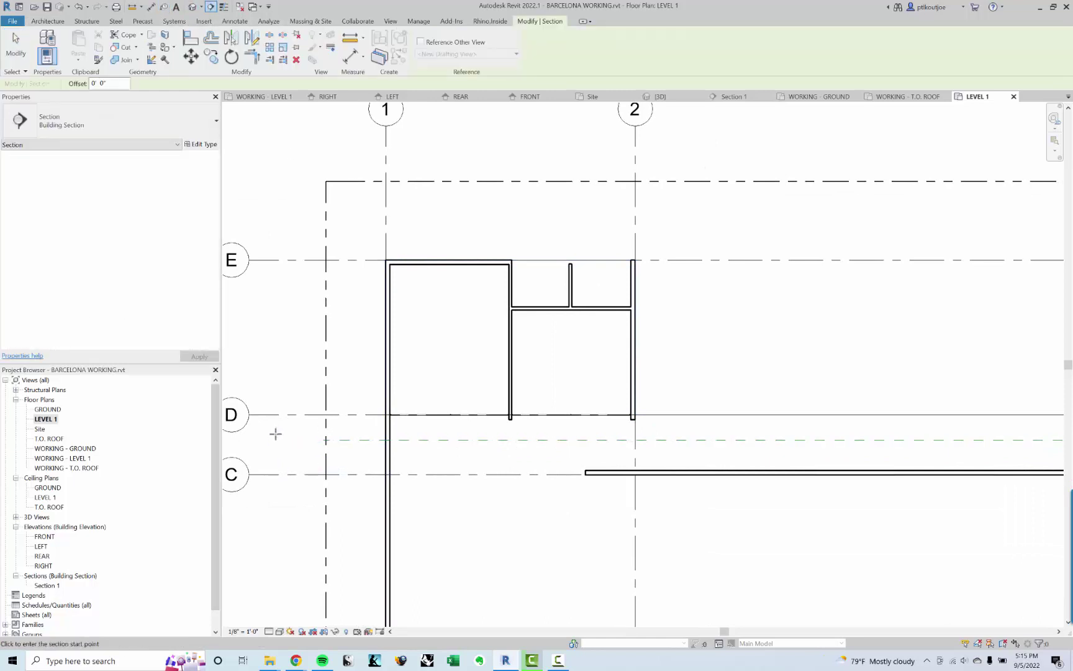
left_click(275, 438)
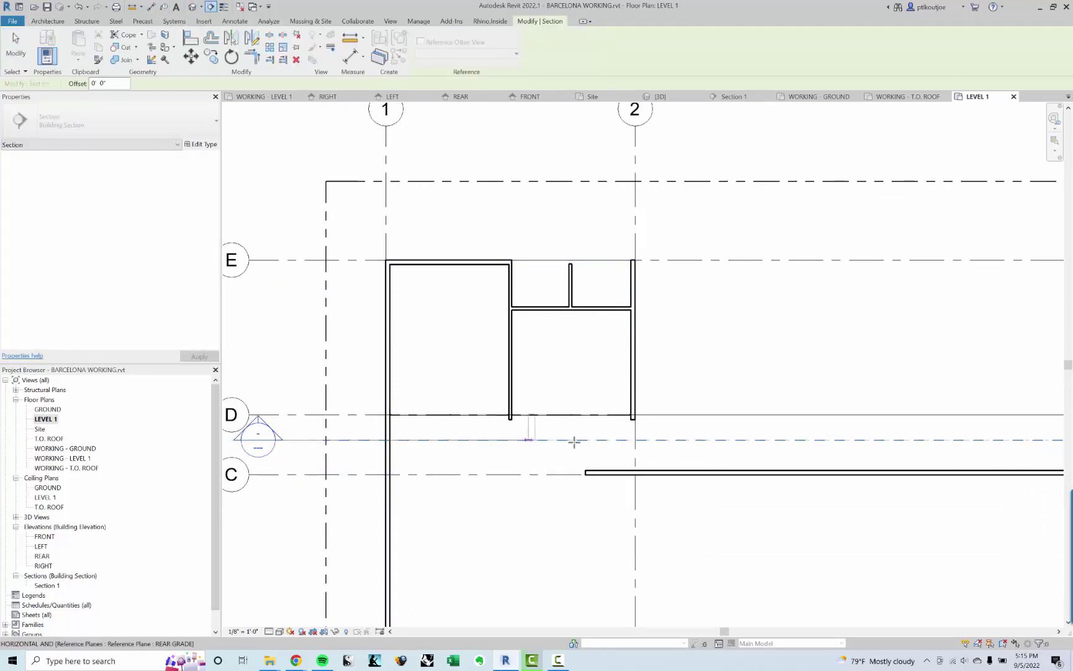
left_click(682, 440)
key("Escape")
double_click(257, 435)
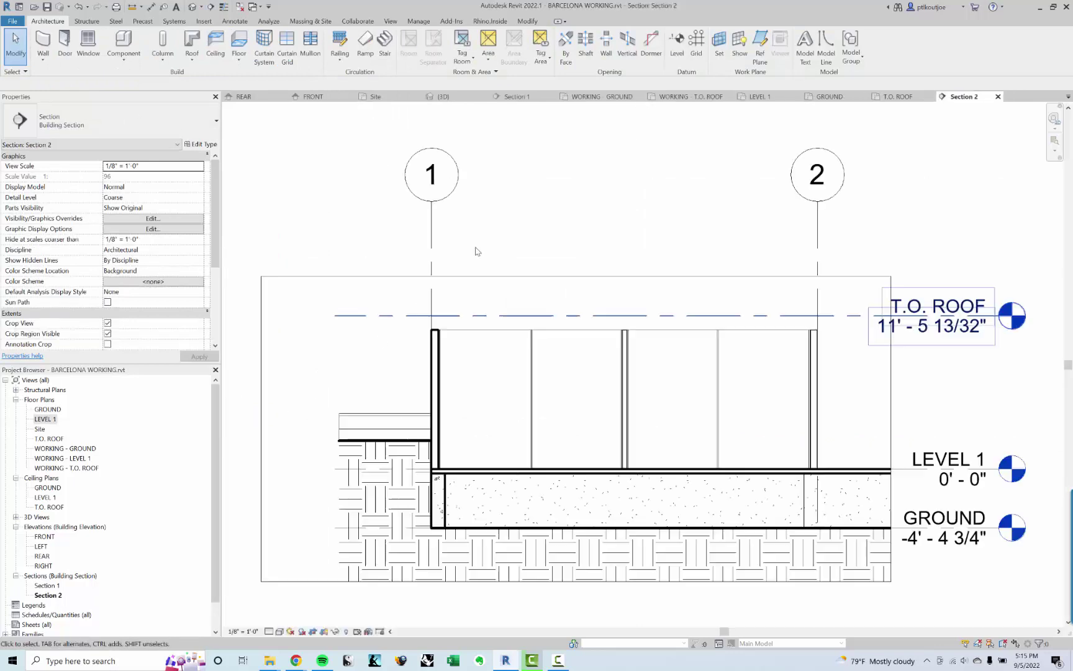
Add a full-height curtain grid line midway between the new curtain wall's middle mullion and its end at grid 2
scroll(671, 374, "up", 2)
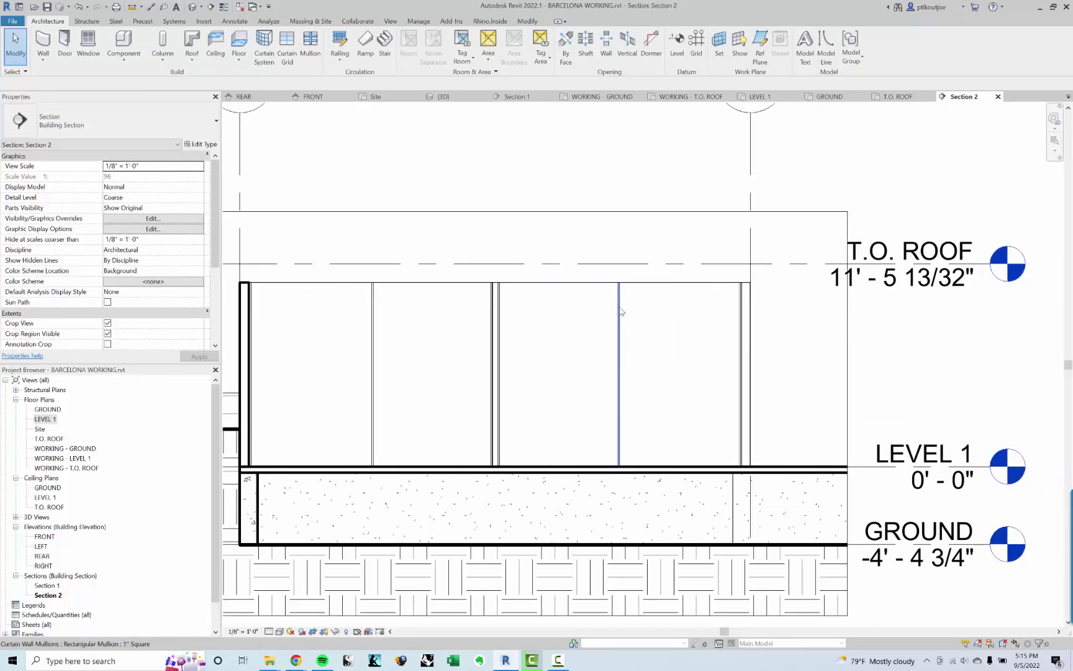
left_click(627, 298)
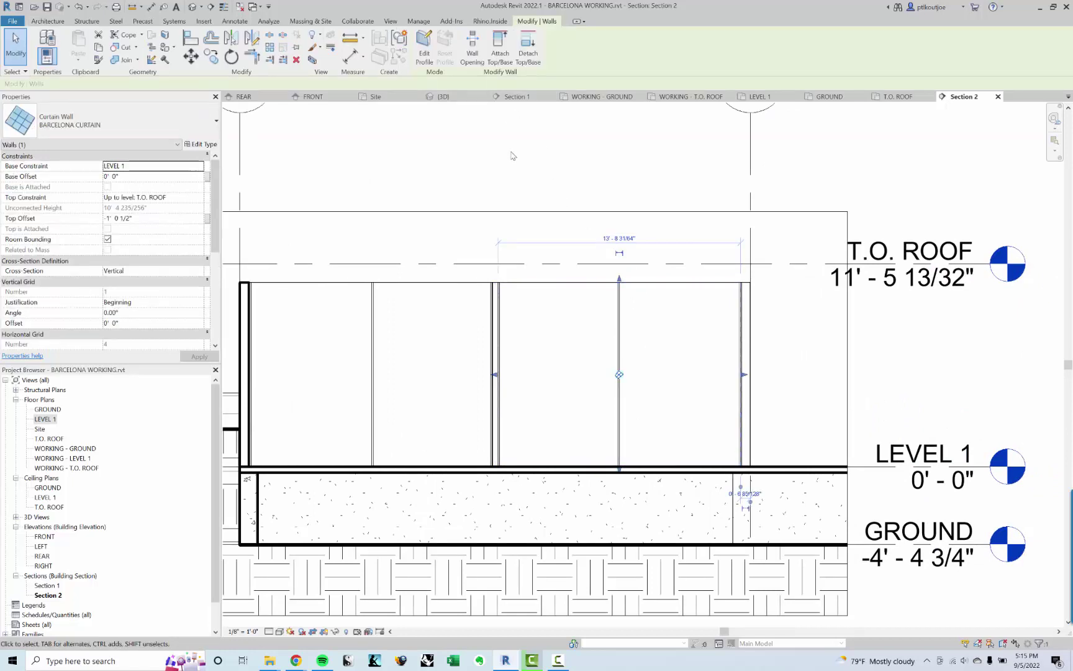
left_click(469, 129)
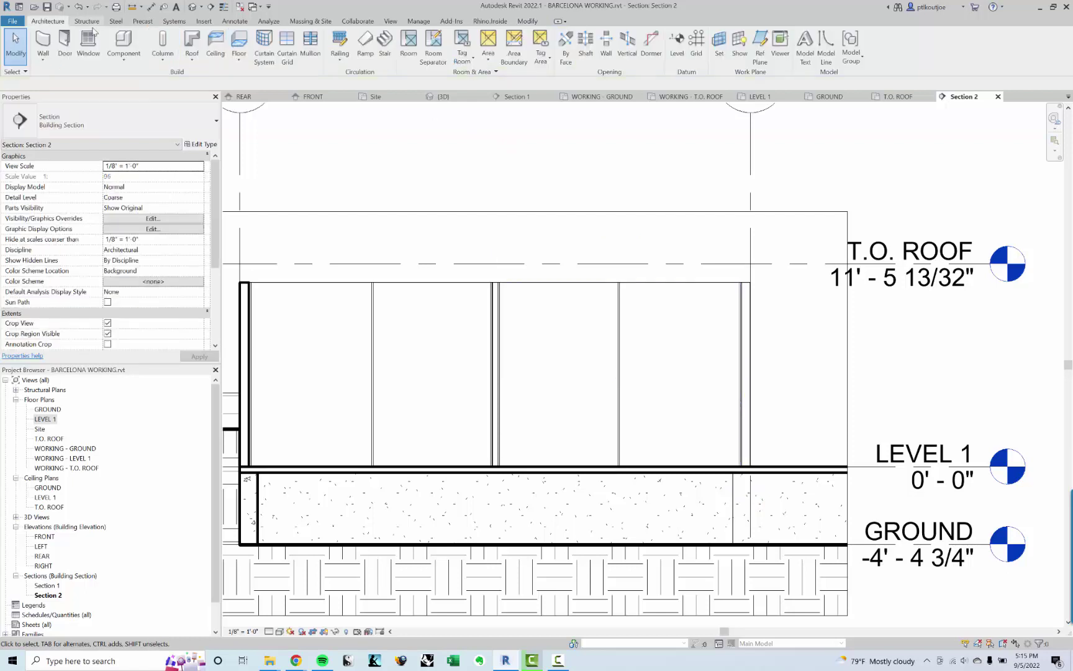
left_click(287, 44)
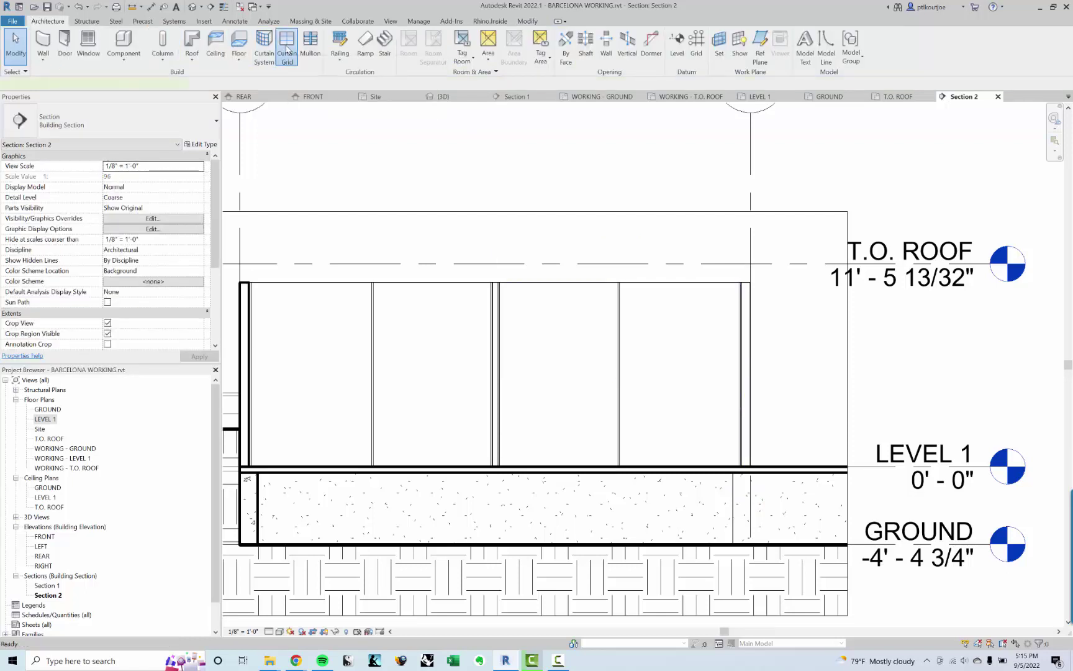
left_click(679, 284)
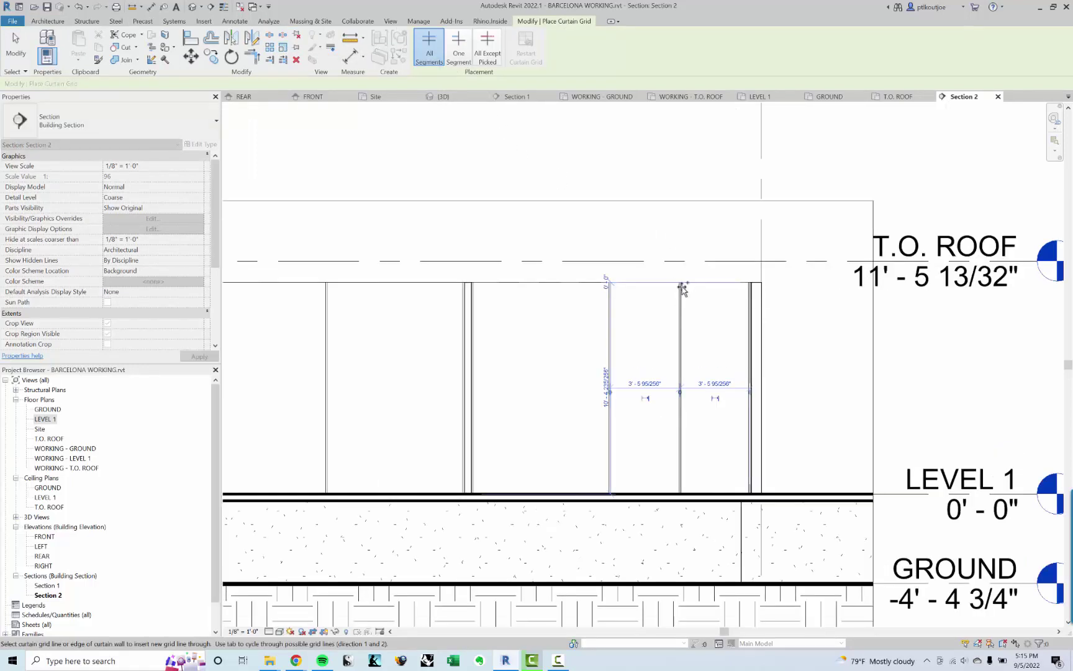
key("Escape")
Set the added vertical grid line's distance from the middle mullion to 3'-6"
left_click(681, 366)
scroll(689, 394, "up", 1)
scroll(690, 394, "up", 1)
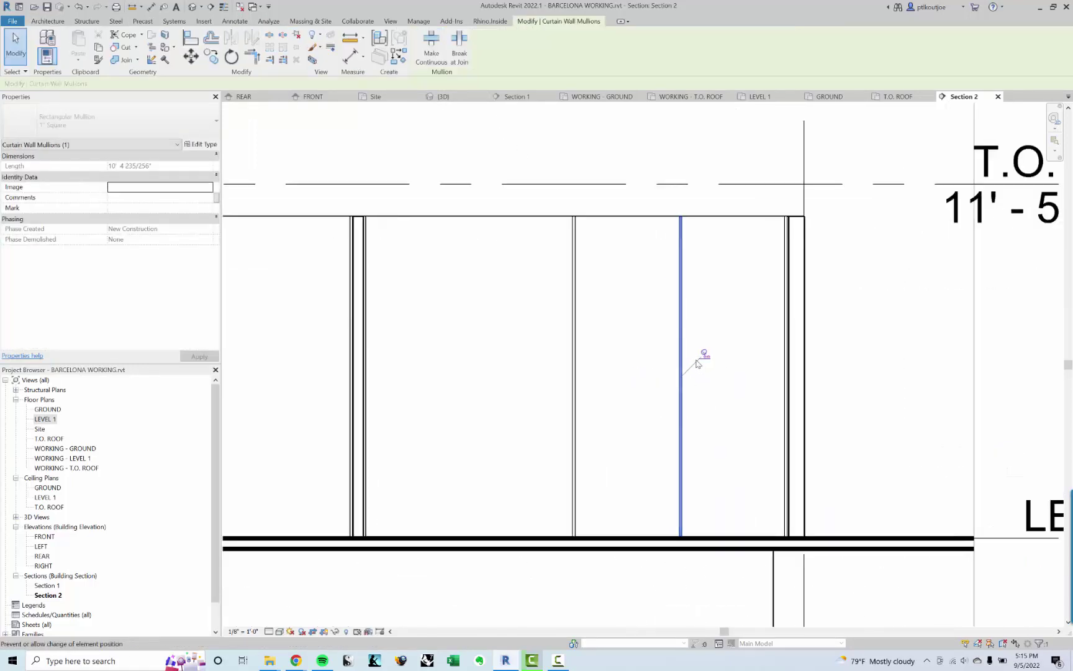
key("Escape")
left_click(620, 383)
left_click(621, 368)
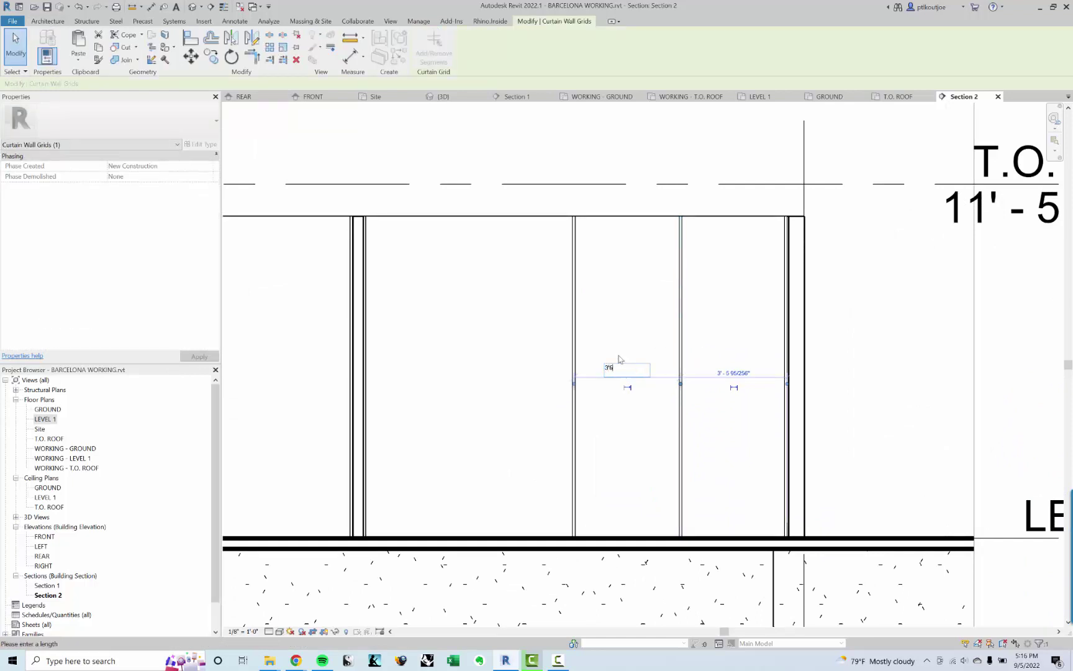
key("Return")
key("Escape")
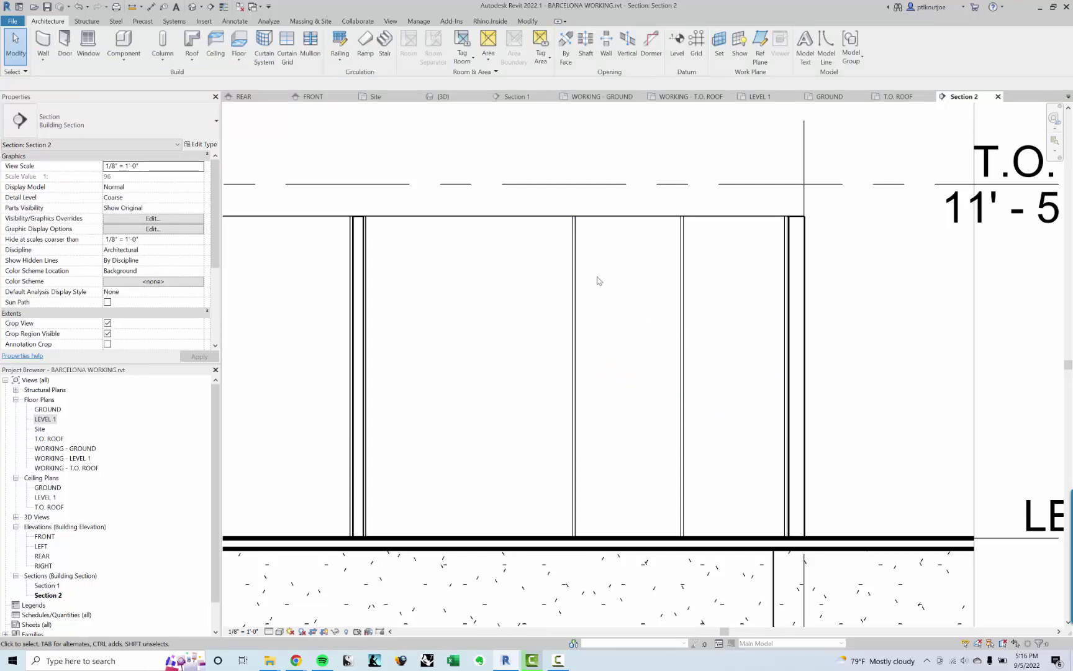
Add a one-segment horizontal curtain grid line across the 3'-6" bay, about 2'-10" below the top of the wall
left_click(285, 52)
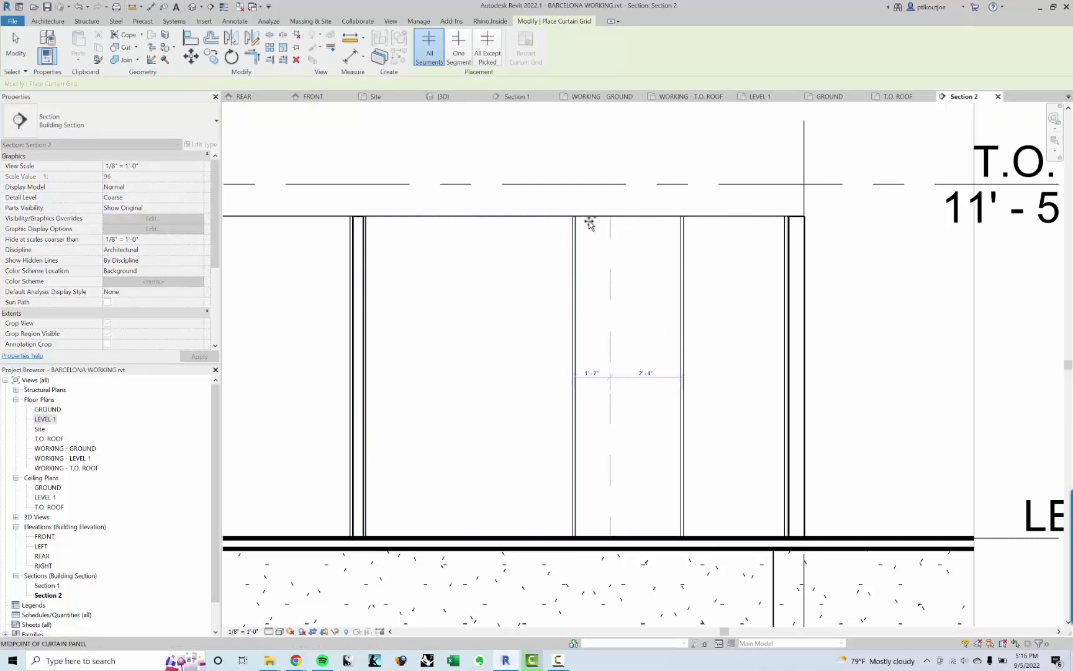
left_click(459, 59)
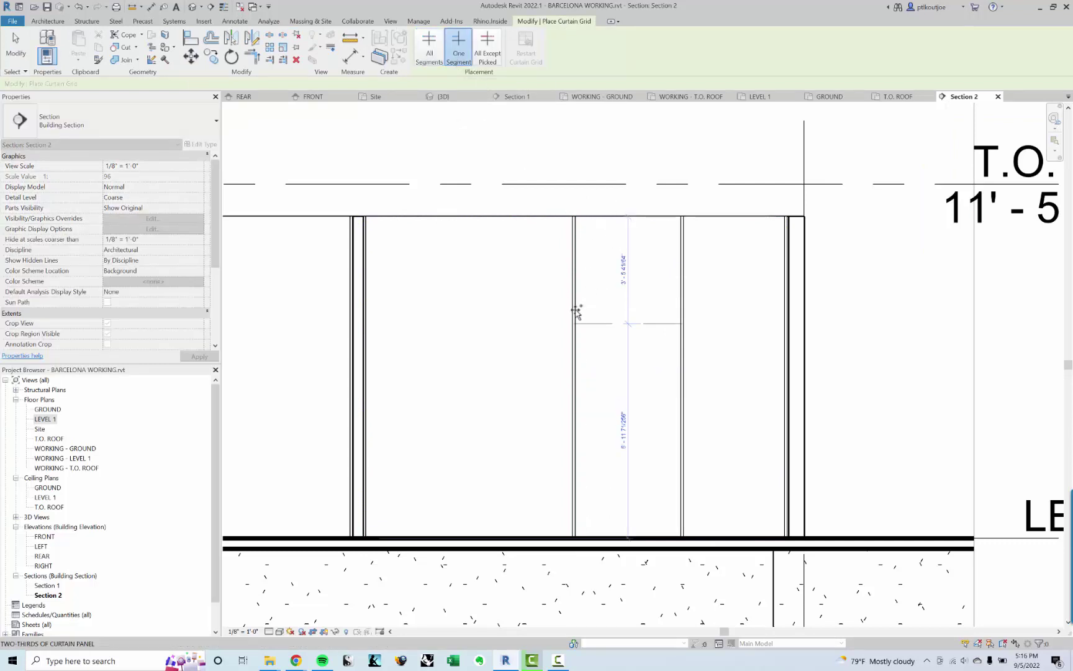
left_click(429, 49)
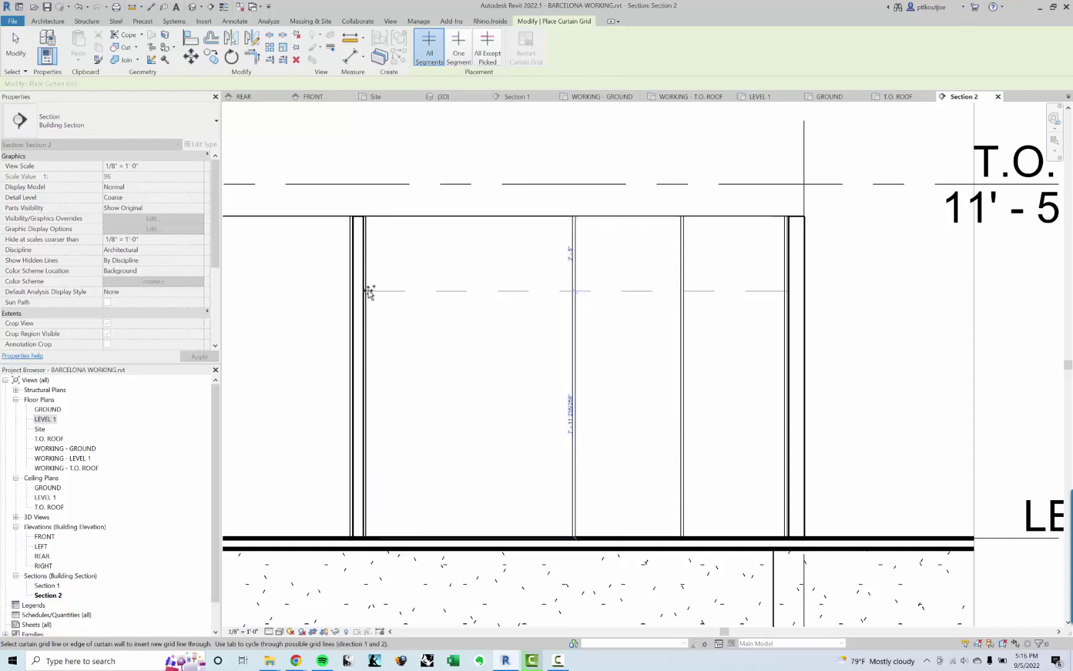
left_click(459, 50)
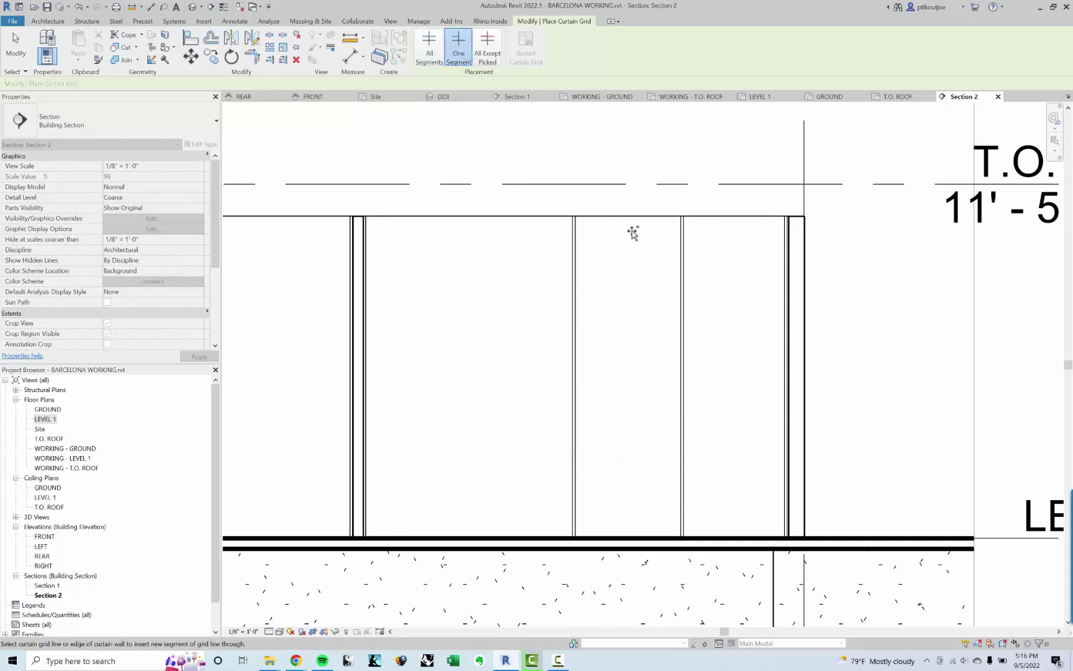
left_click(577, 304)
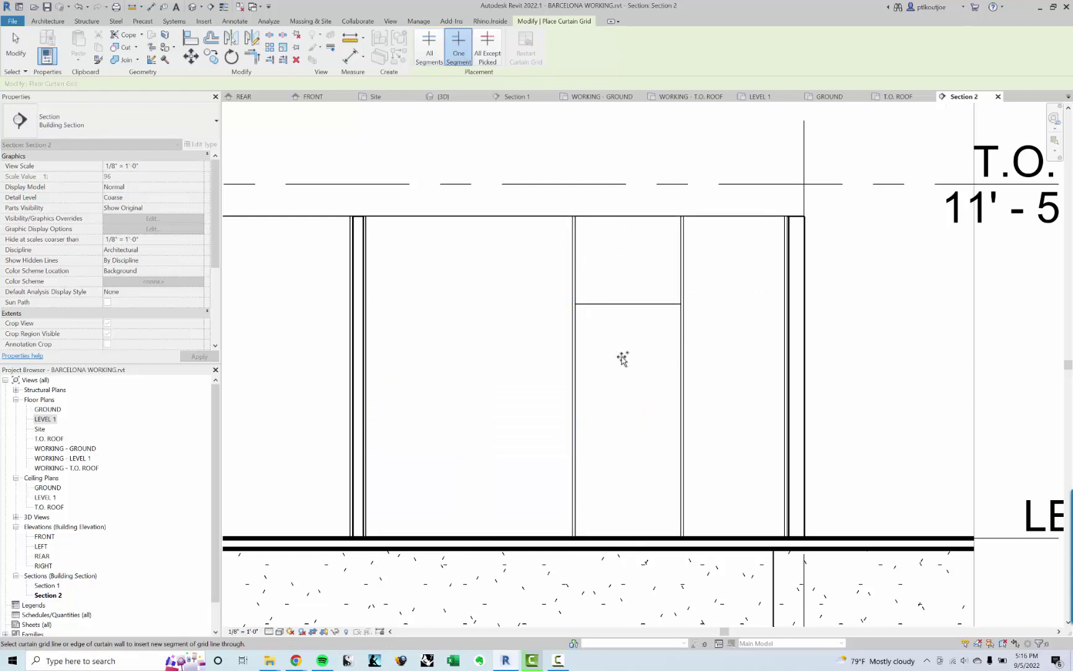
key("Escape")
key("Escape")
Set the horizontal grid line's height above the bottom of the curtain wall to 7'
left_click(624, 305)
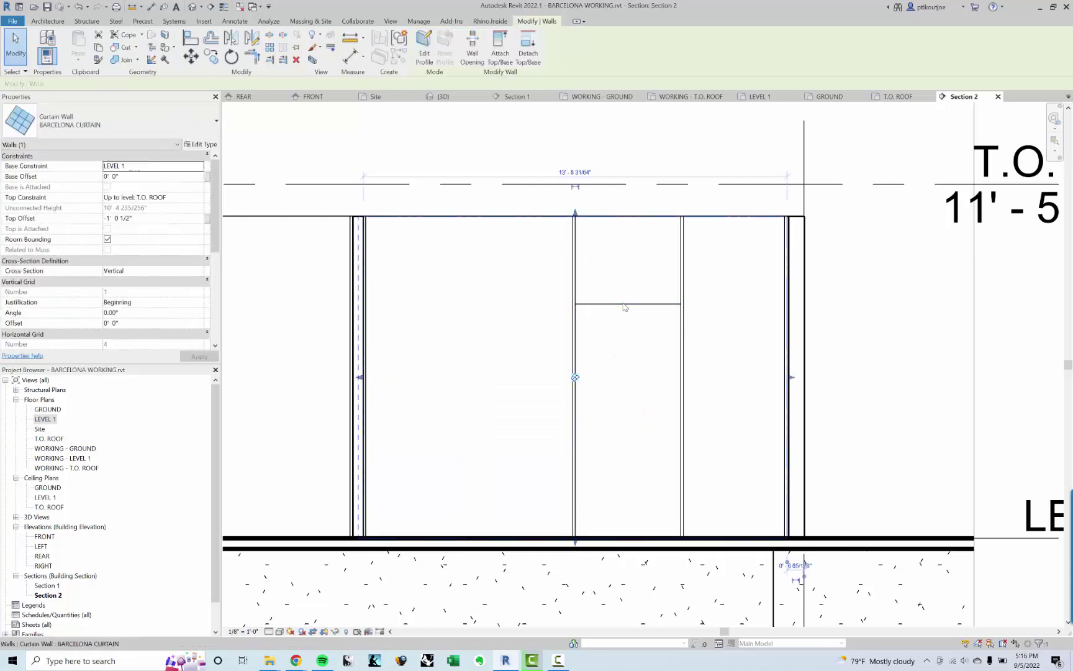
key("Escape")
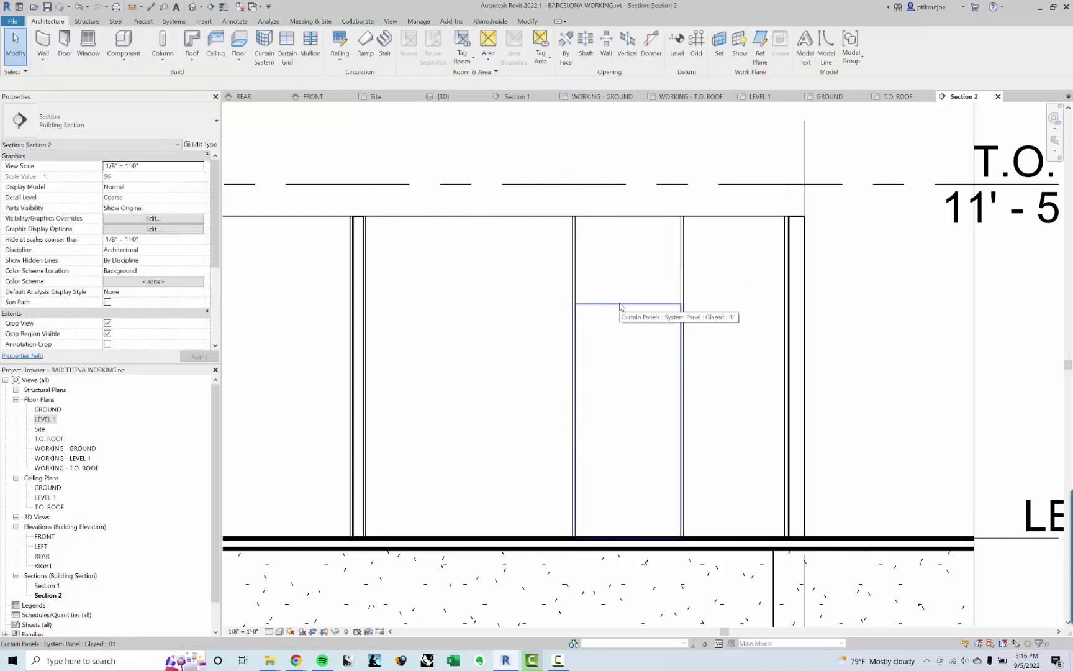
left_click(620, 305)
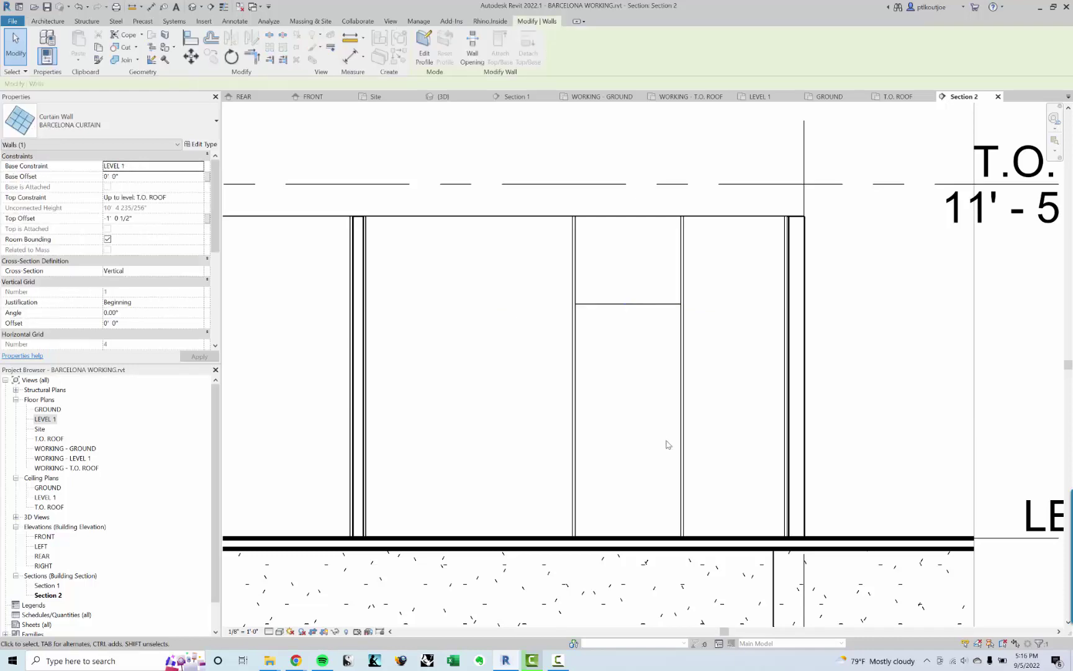
scroll(627, 304, "up", 2)
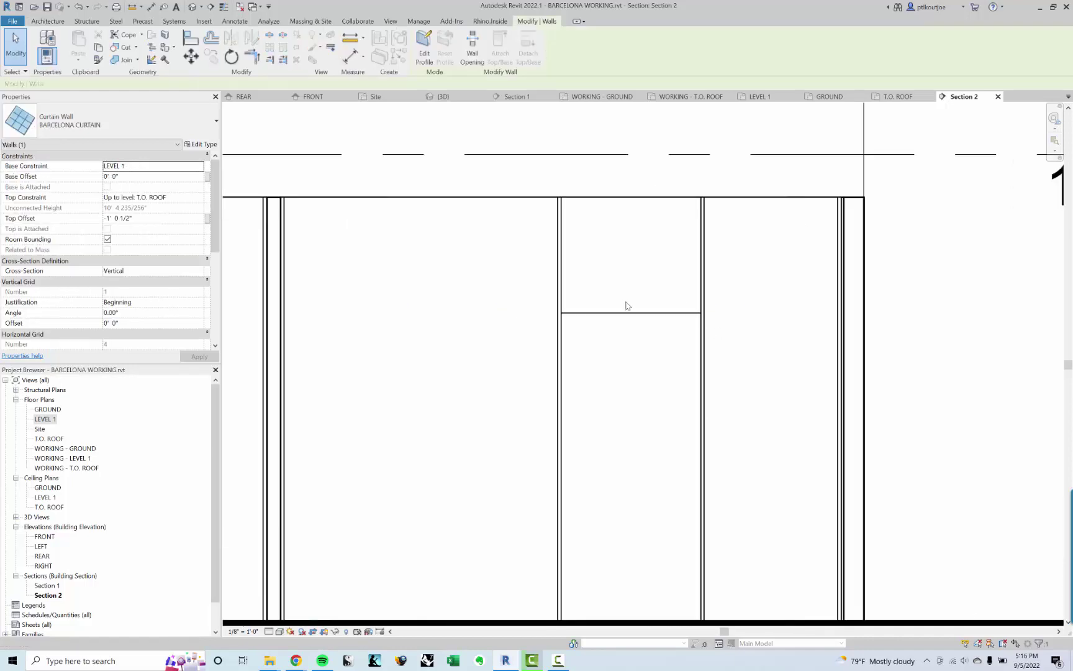
key("Escape")
left_click(623, 314)
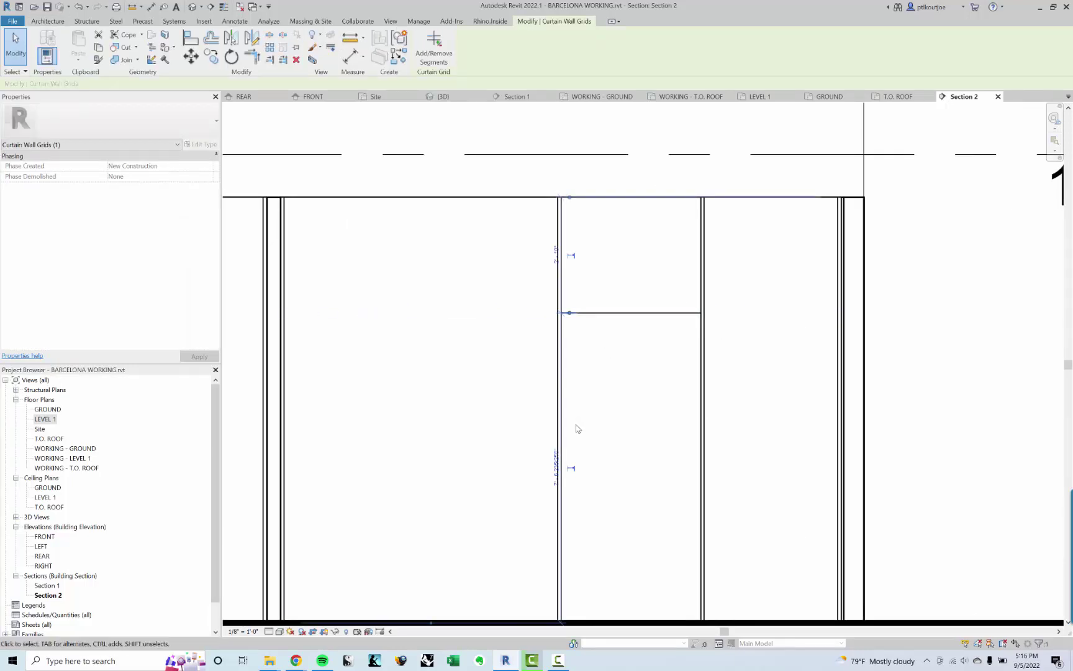
left_click(552, 464)
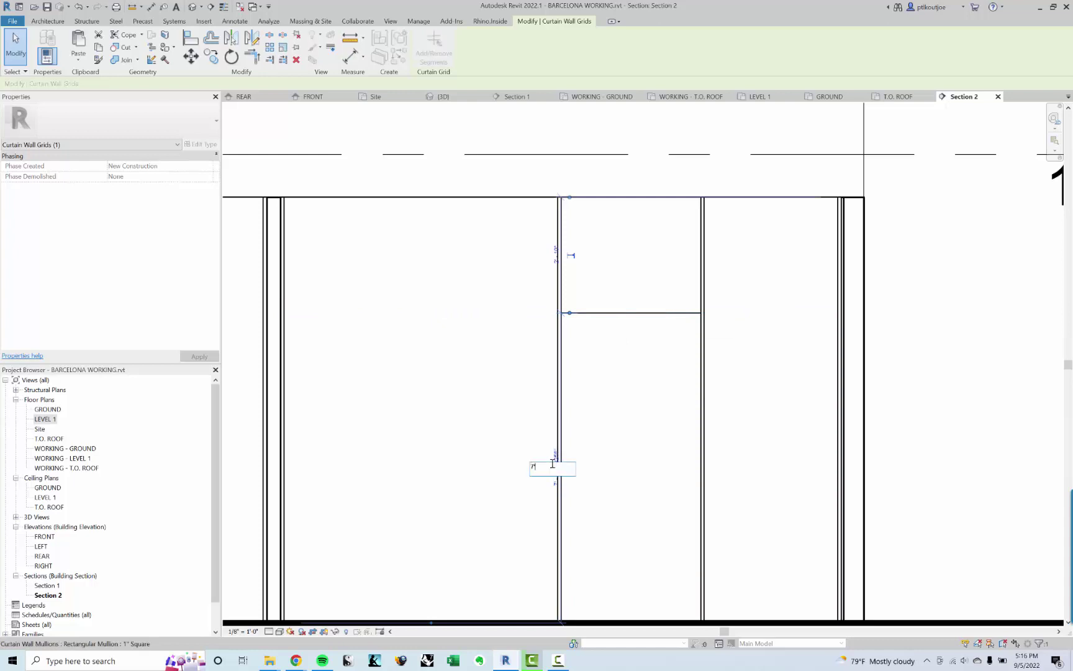
type("7'")
key("Return")
key("Escape")
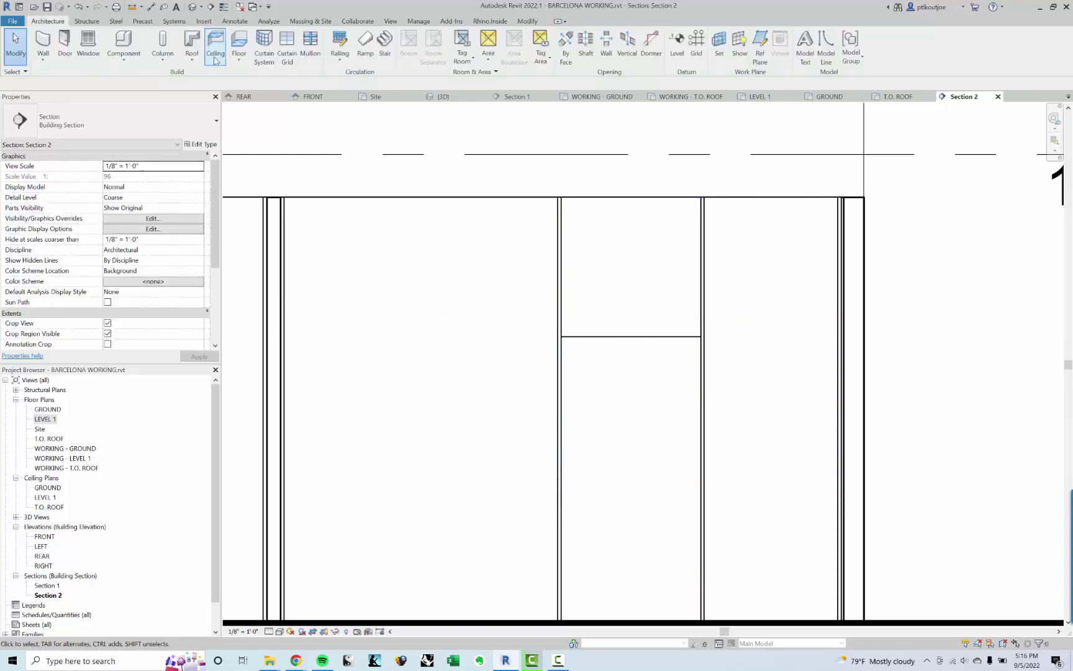
Select the glazed panel below the horizontal grid line in the 3D view and look through its available panel types
left_click(192, 7)
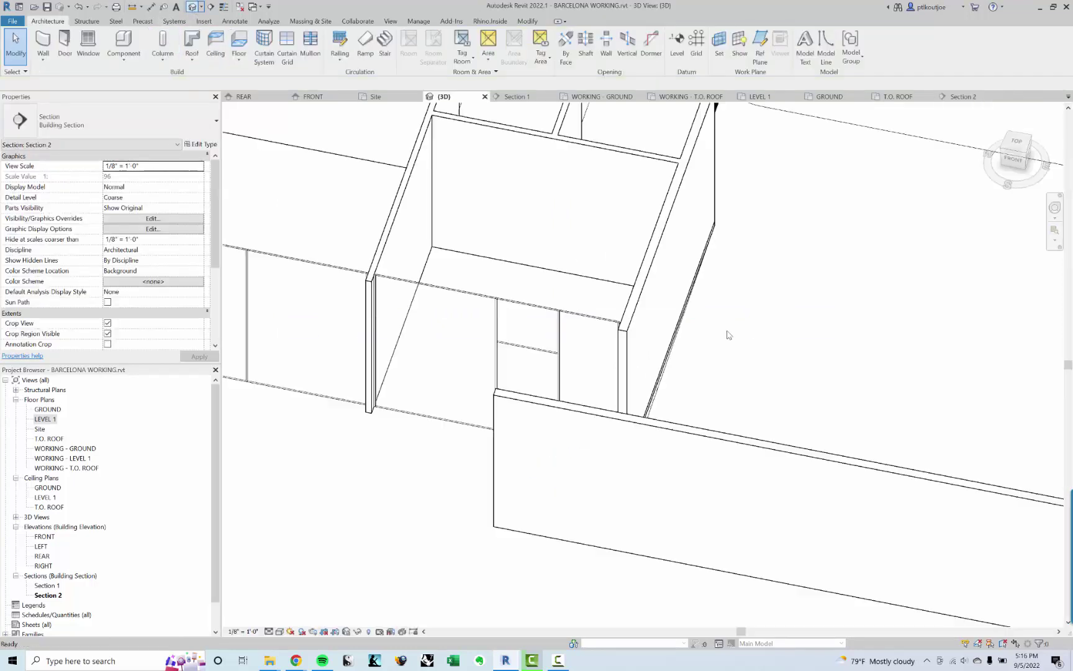
key("Tab")
key("Tab")
left_click(519, 350)
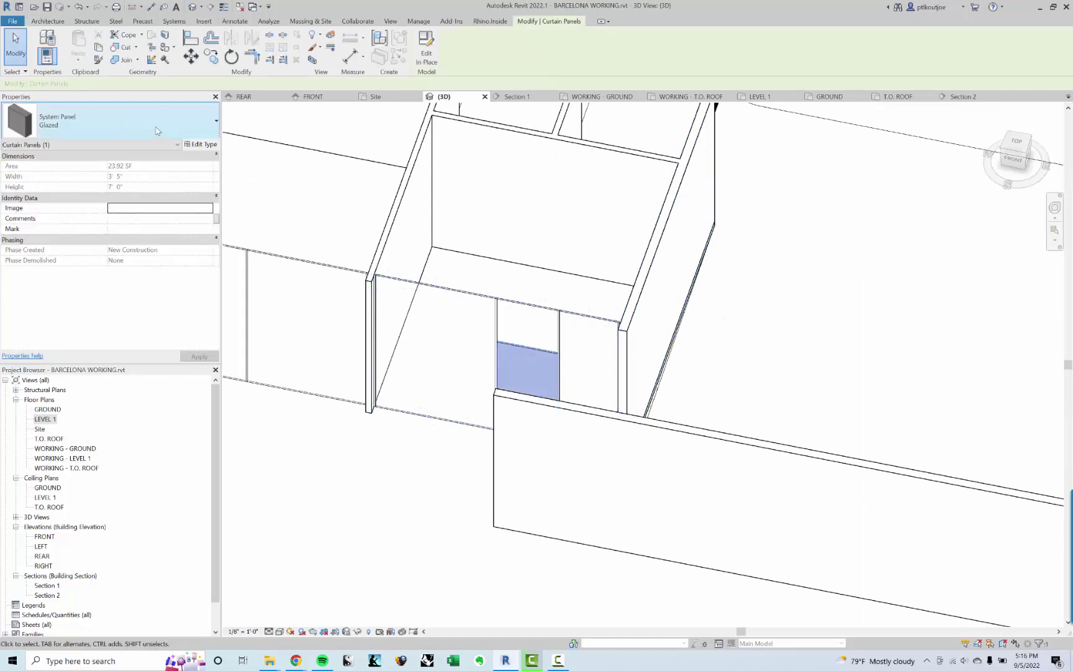
left_click(156, 130)
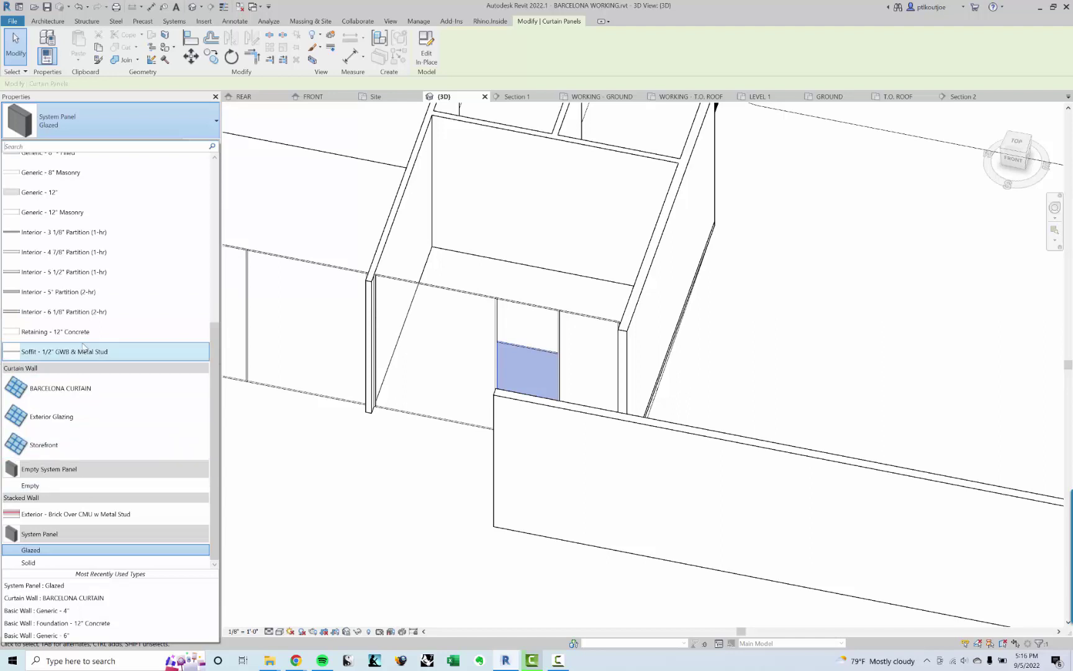
scroll(84, 348, "up", 1)
scroll(85, 348, "up", 5)
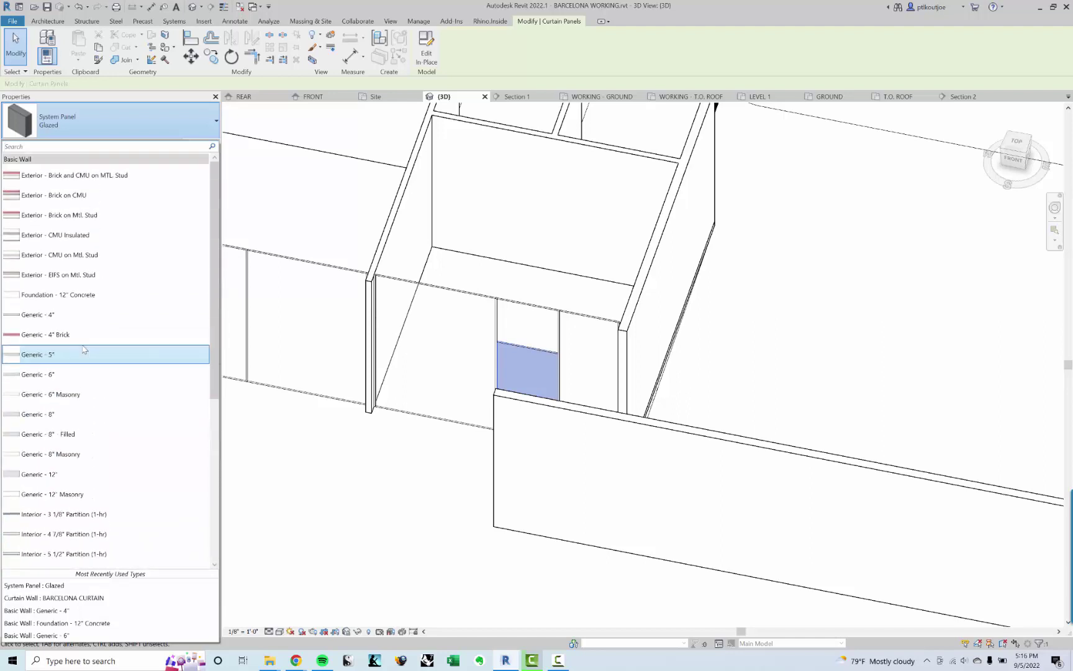
scroll(83, 351, "down", 3)
scroll(81, 351, "down", 4)
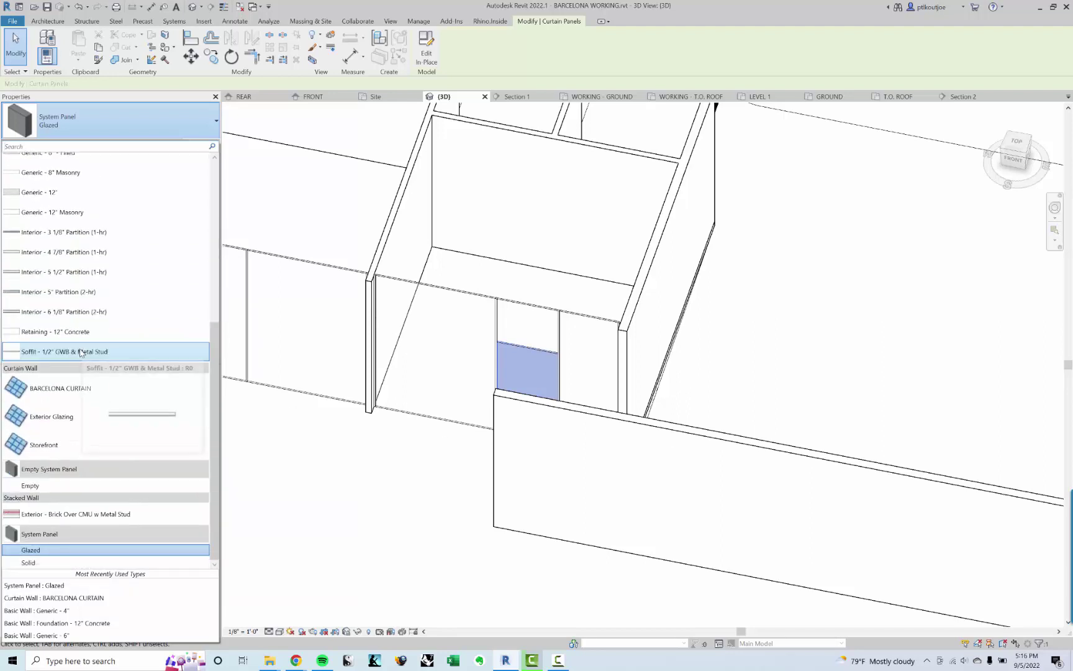
left_click(329, 485)
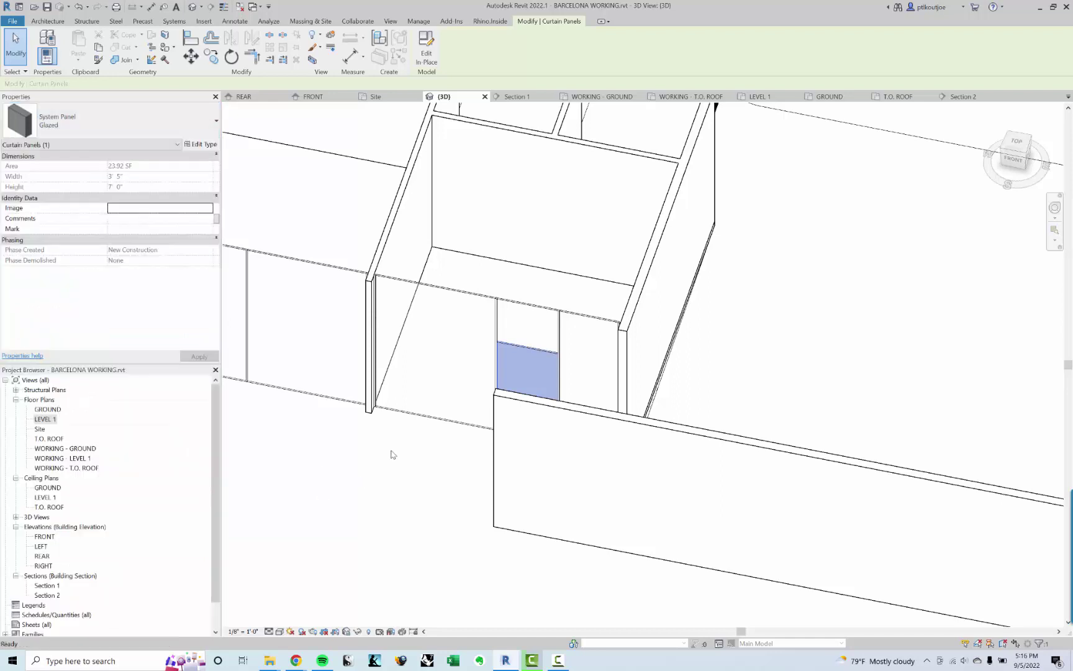
left_click(393, 455)
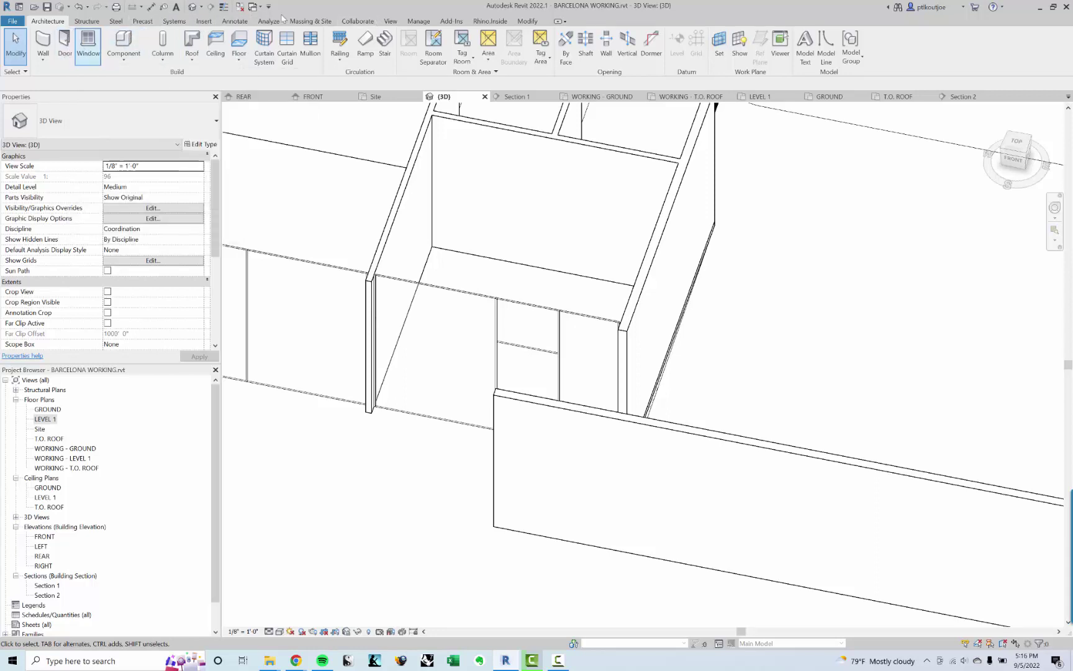
Load the Door-Curtain-Wall-Single-Glass family from the Doors category of the Autodesk family library
left_click(205, 21)
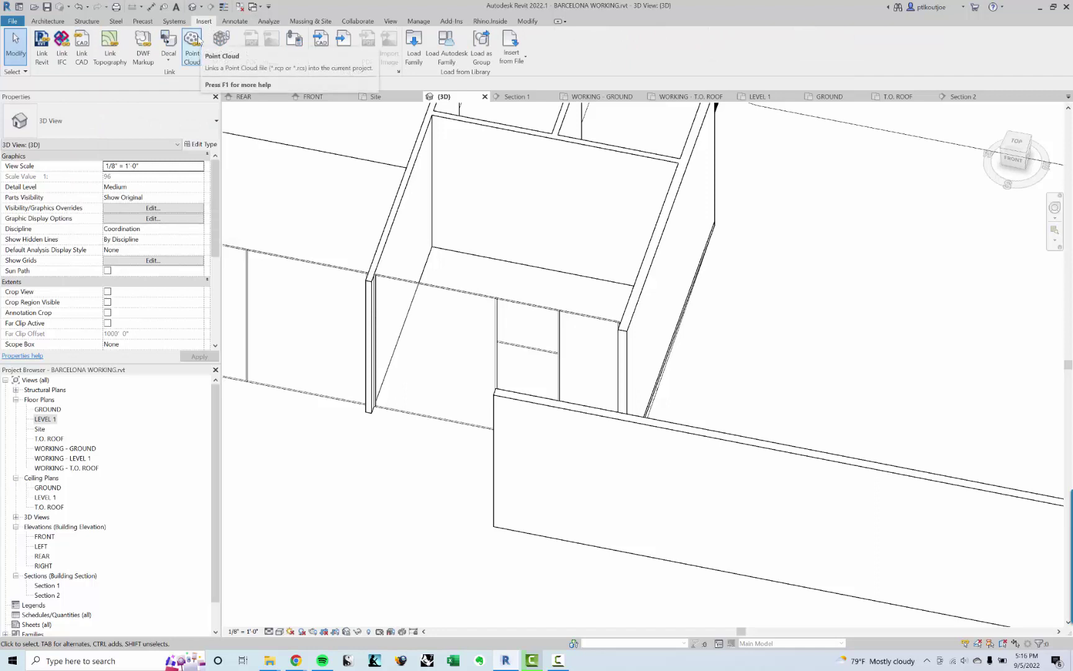
left_click(442, 49)
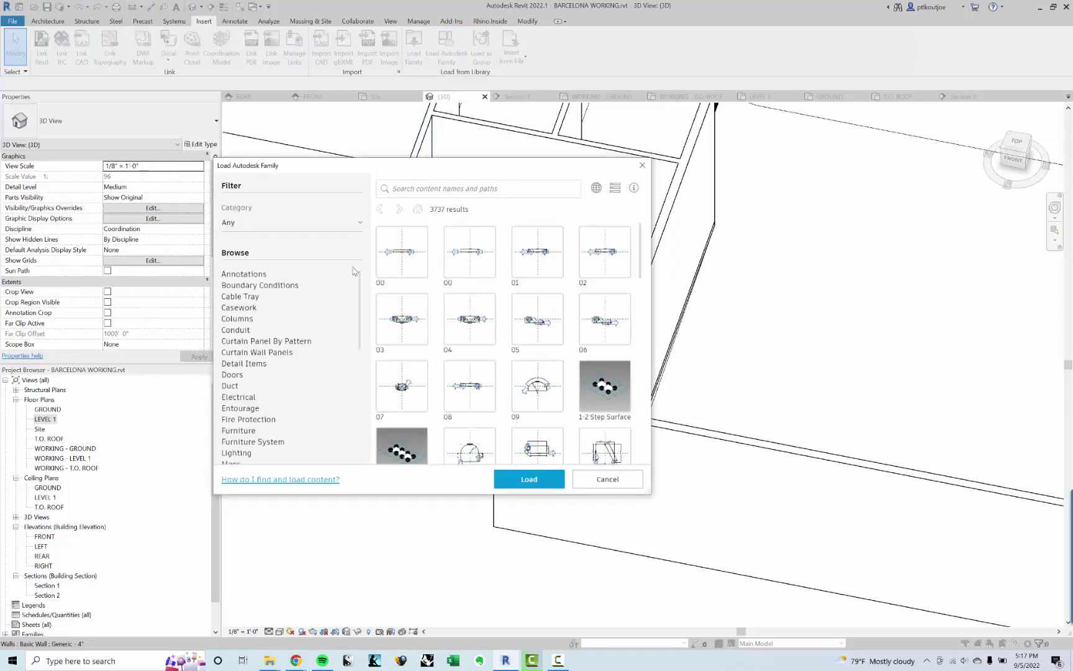
left_click(257, 352)
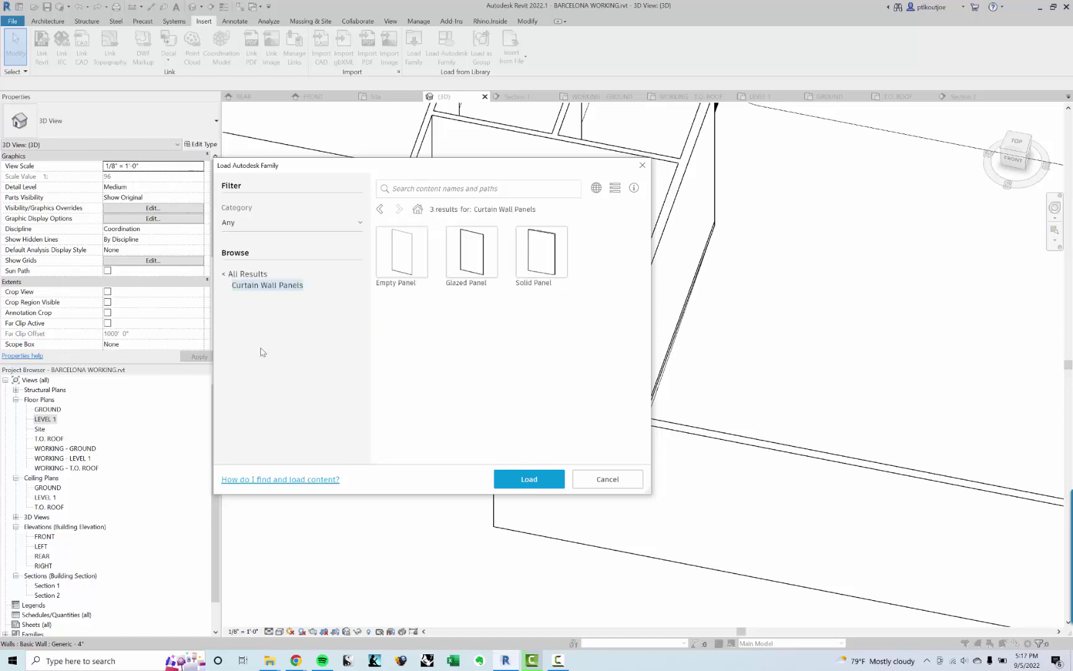
left_click(234, 275)
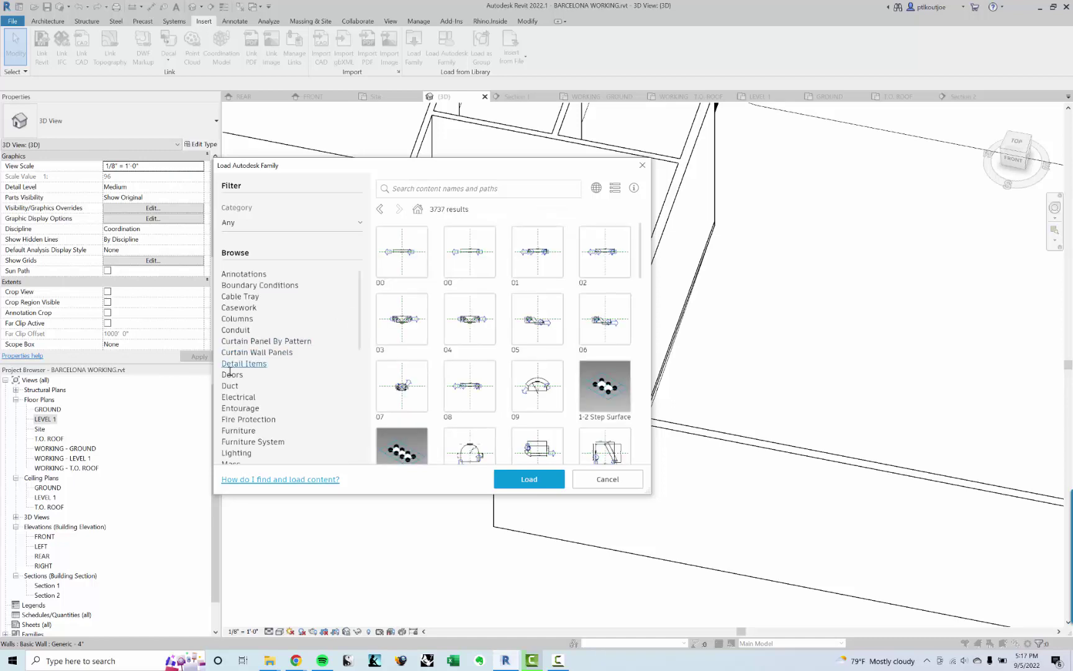
left_click(231, 375)
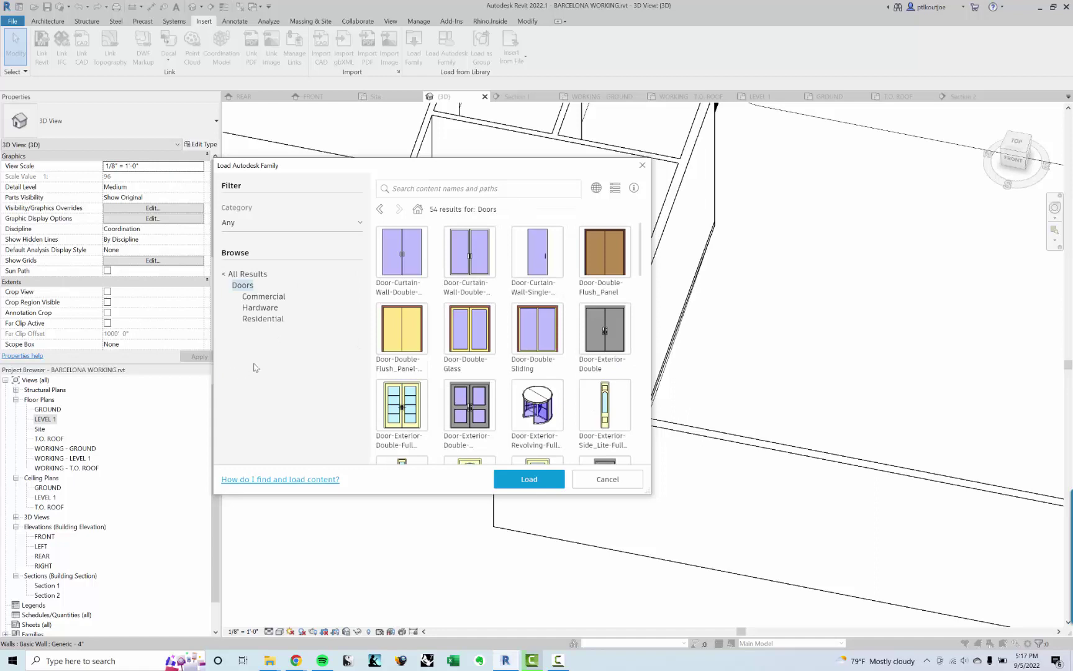
left_click(532, 262)
left_click(529, 479)
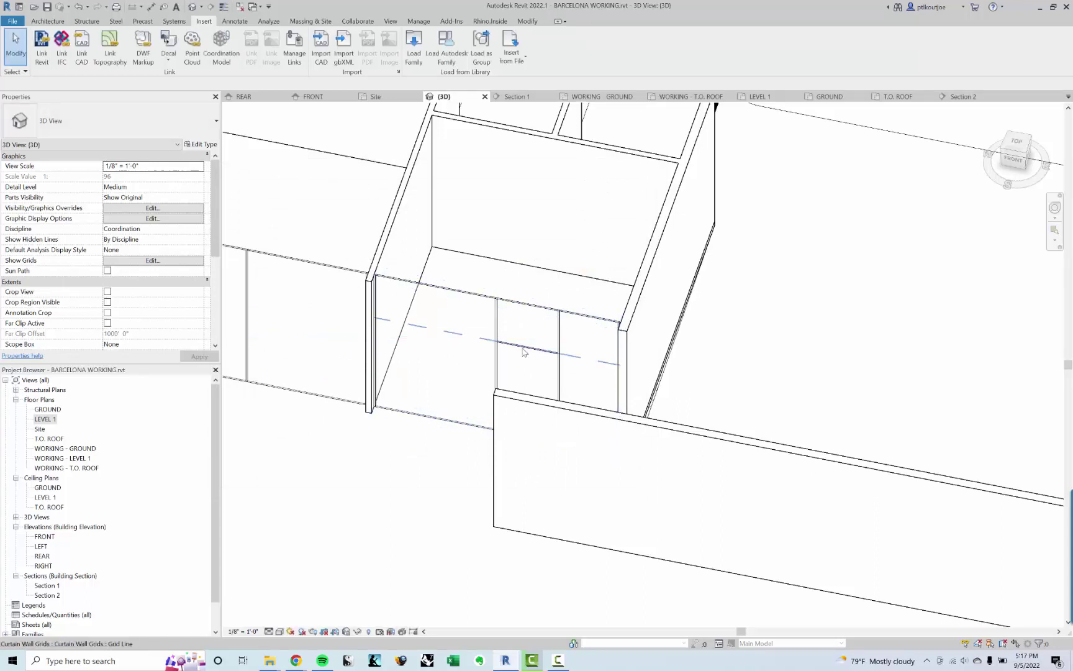
Change the glazed panel below the horizontal grid line to the Door-Curtain-Wall-Single-Glass type
left_click(523, 352)
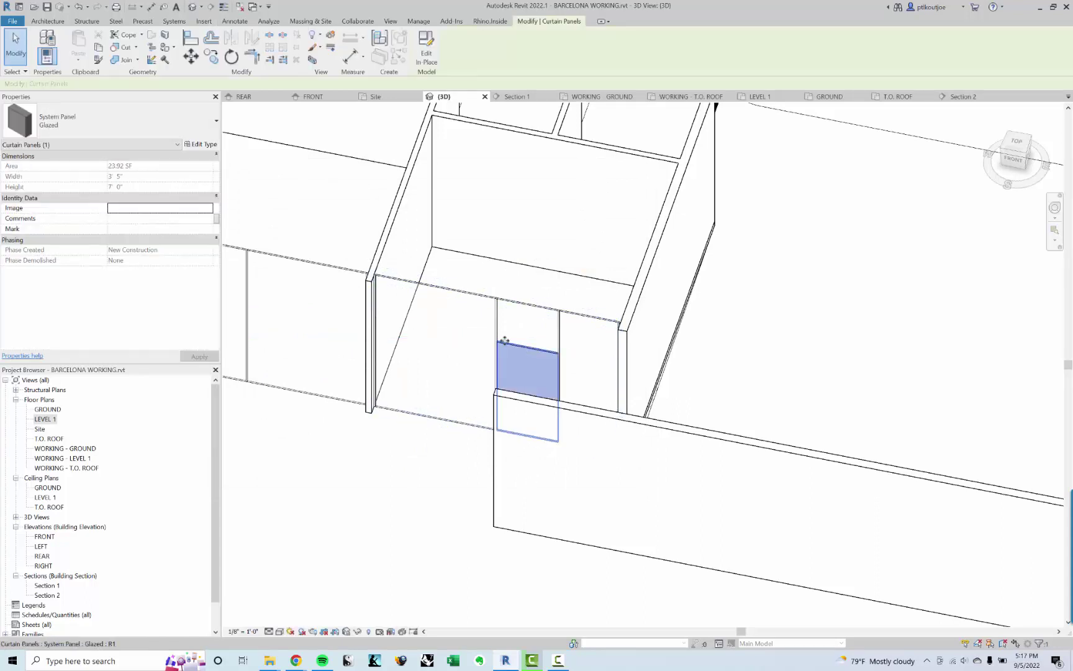
left_click(98, 121)
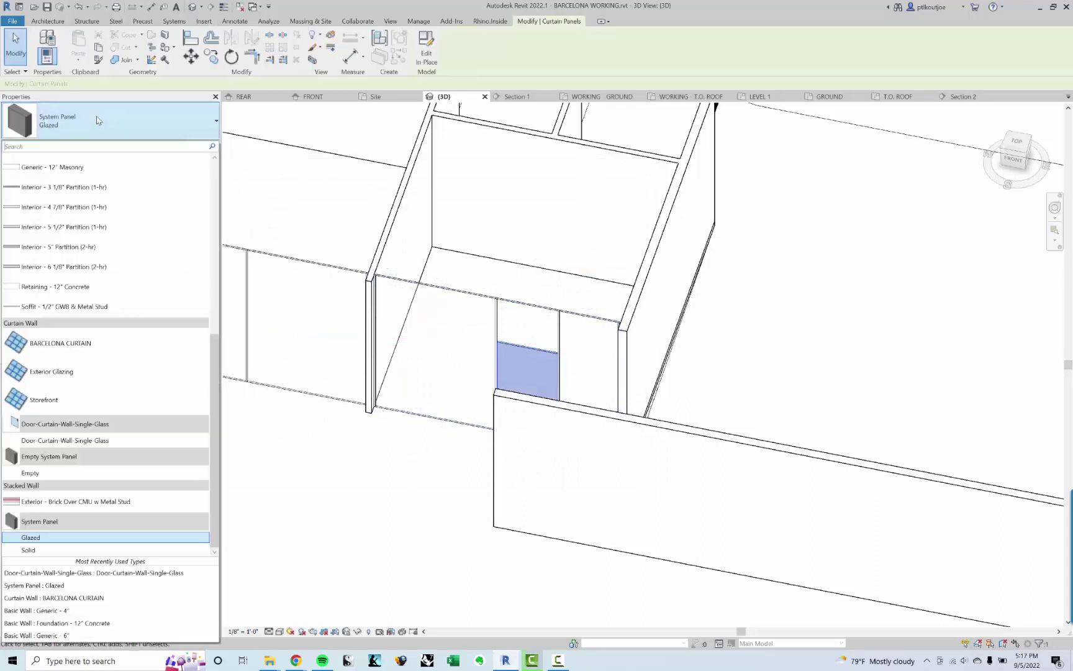
left_click(92, 440)
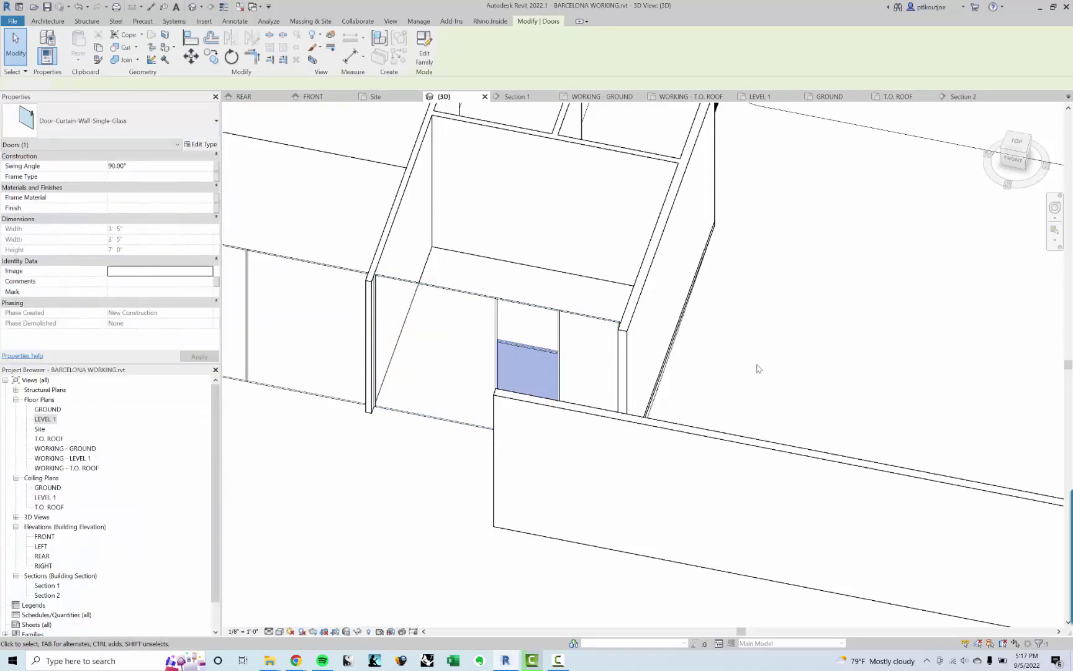
key("Escape")
scroll(541, 360, "up", 4)
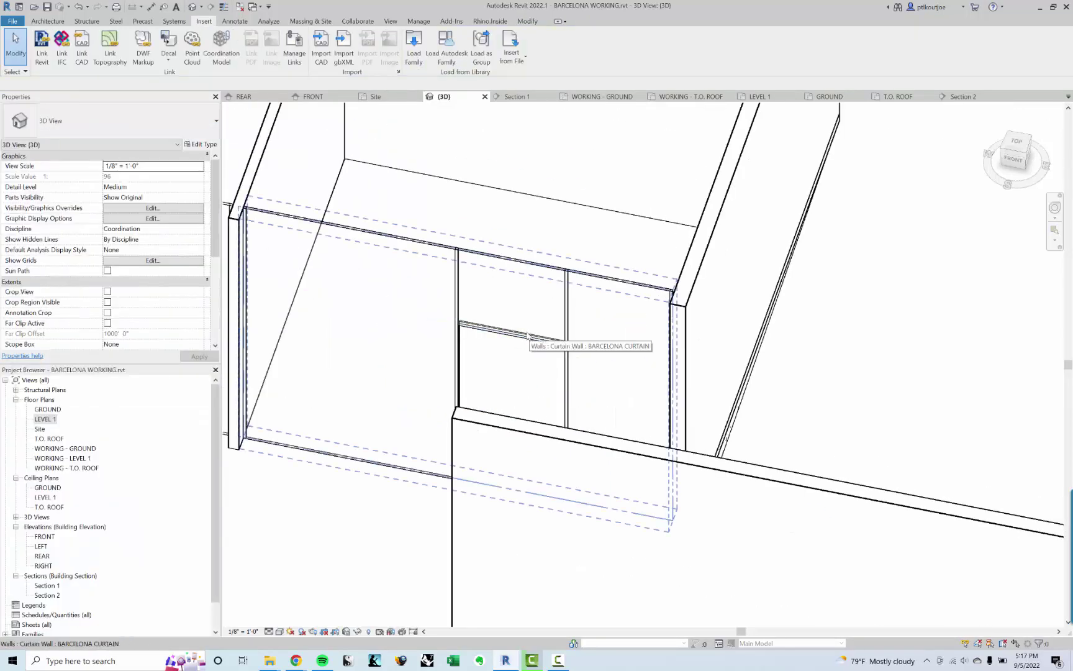
Check the curtain wall door's swing in the LEVEL 1 plan and against the underlay in WORKING - LEVEL 1
double_click(45, 419)
scroll(625, 385, "up", 5)
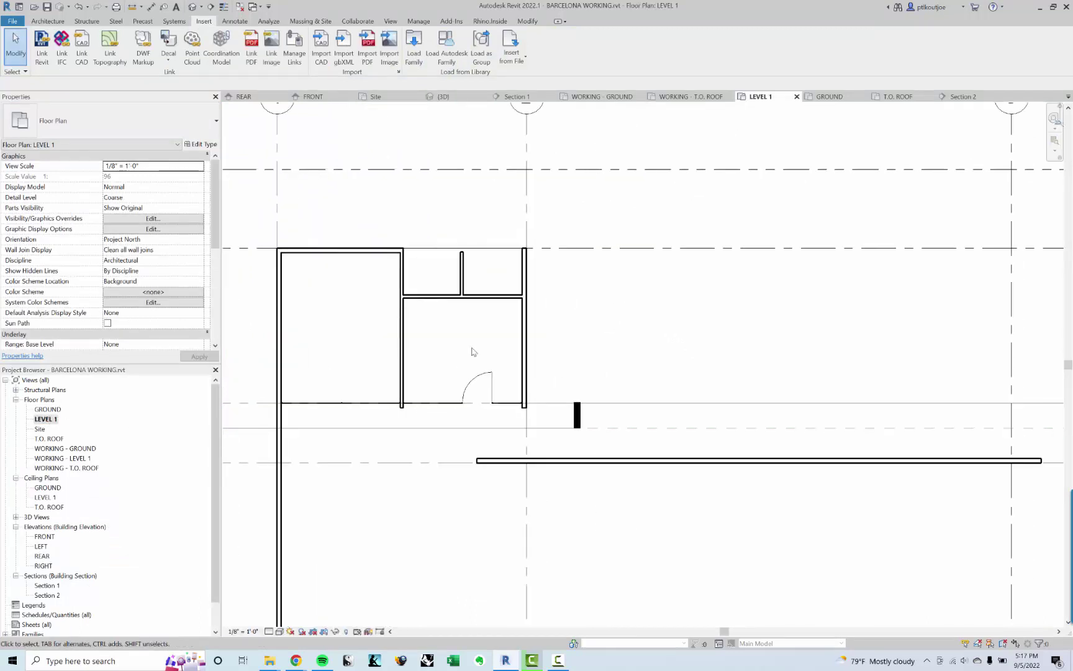
left_click(562, 428)
scroll(502, 465, "up", 5)
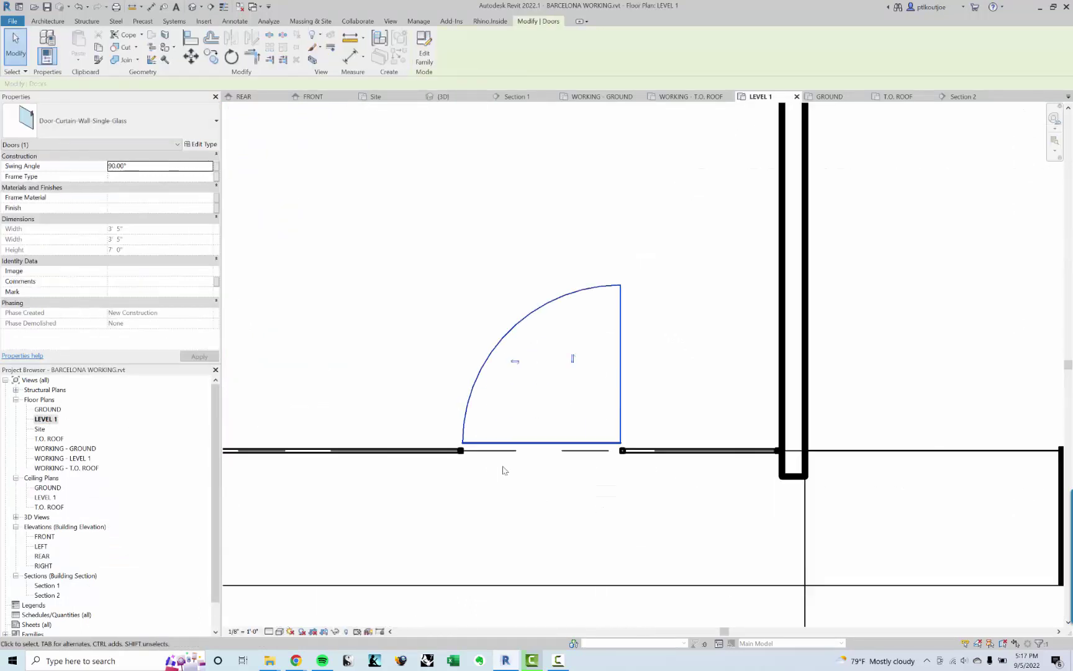
key("Escape")
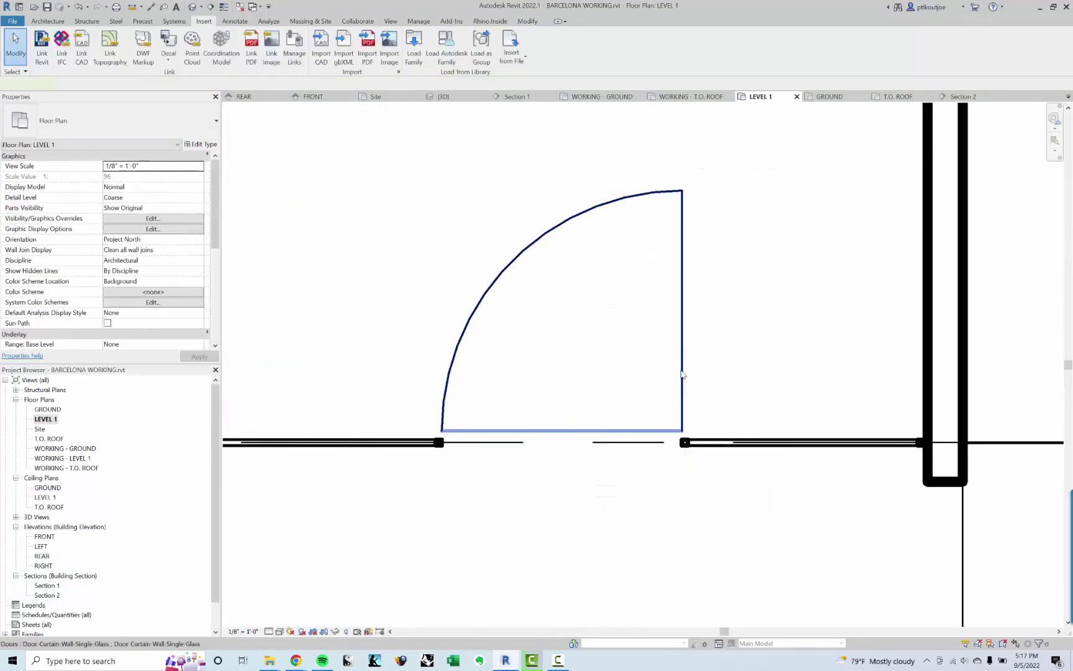
left_click(682, 376)
key("Escape")
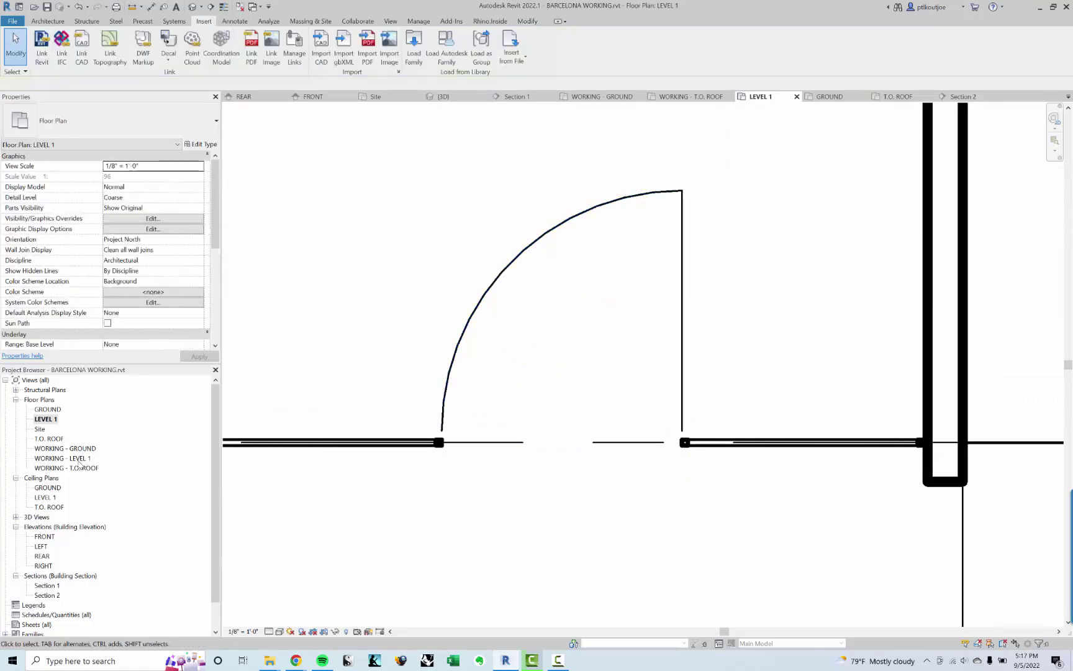
double_click(78, 458)
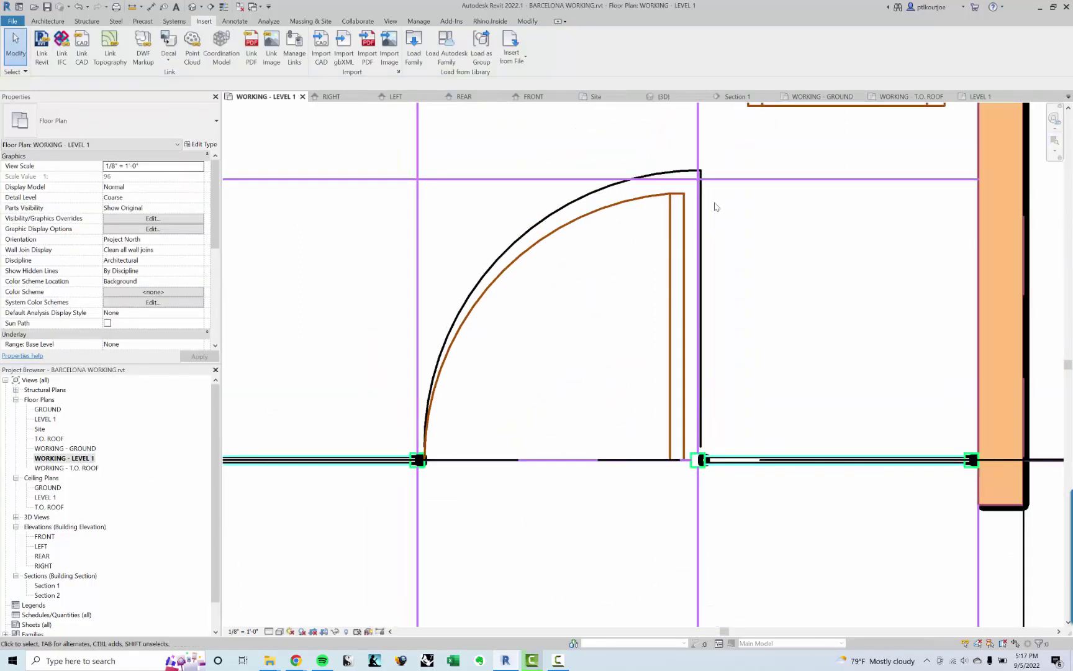
left_click(514, 304)
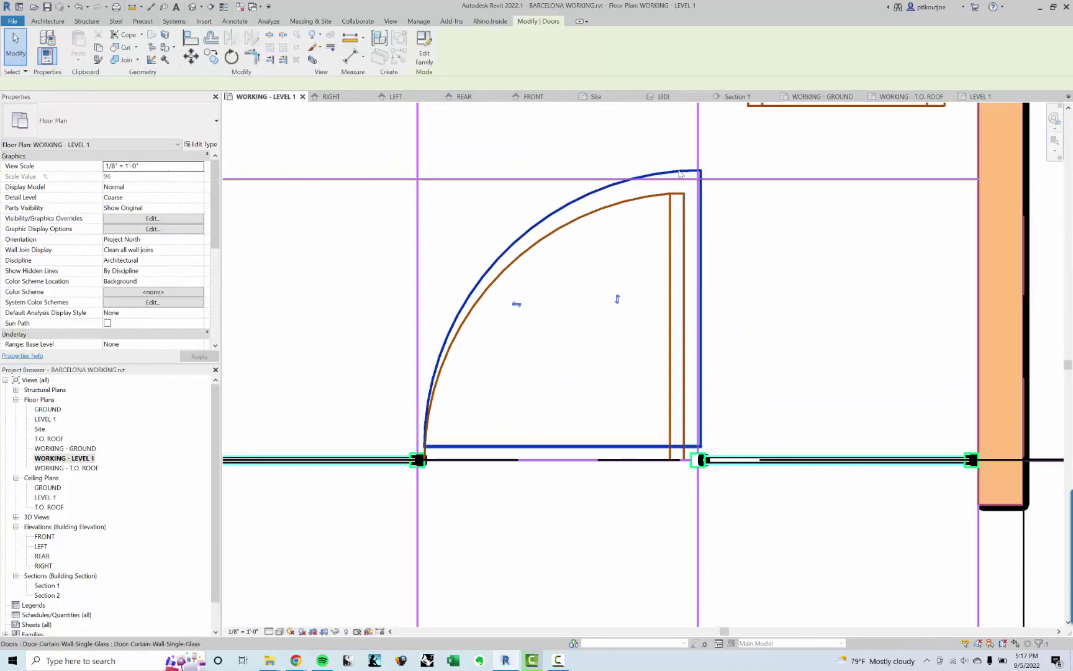
left_click(520, 307)
left_click(609, 305)
left_click(724, 311)
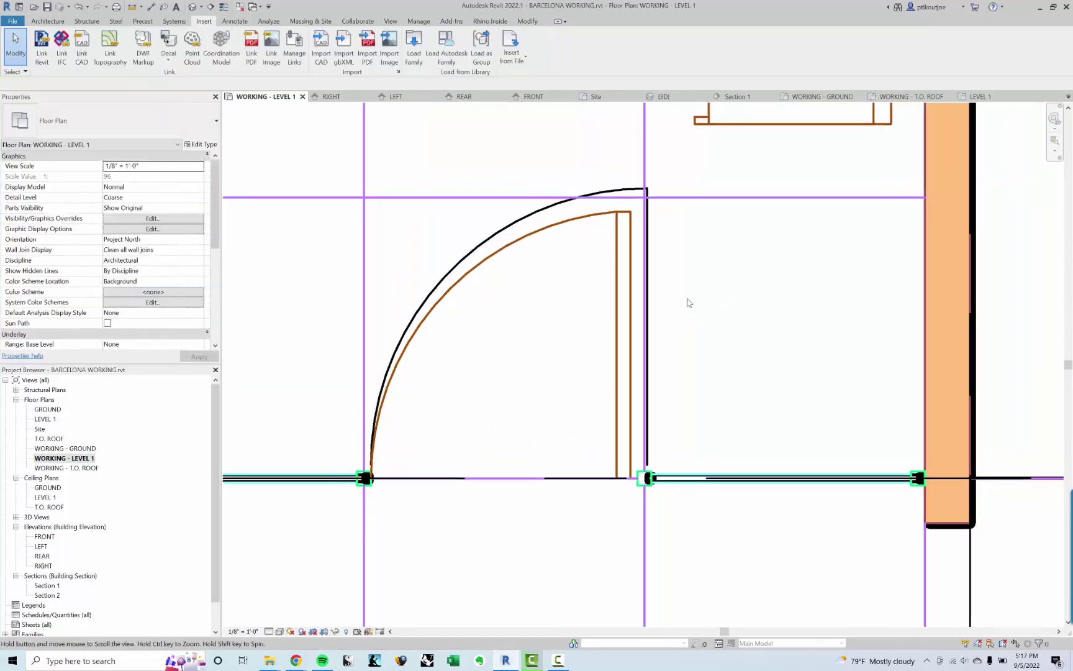
scroll(688, 304, "down", 2)
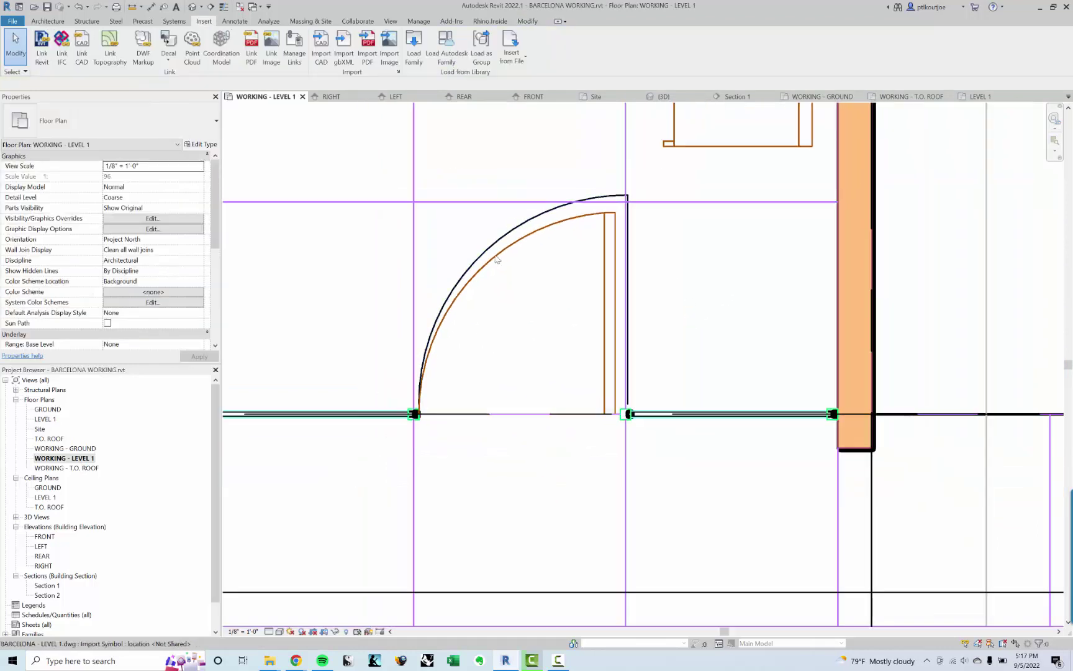
Review the curtain walls in 3D and examine the underlay's remaining door and window locations in the WORKING - LEVEL 1 plan
left_click(192, 8)
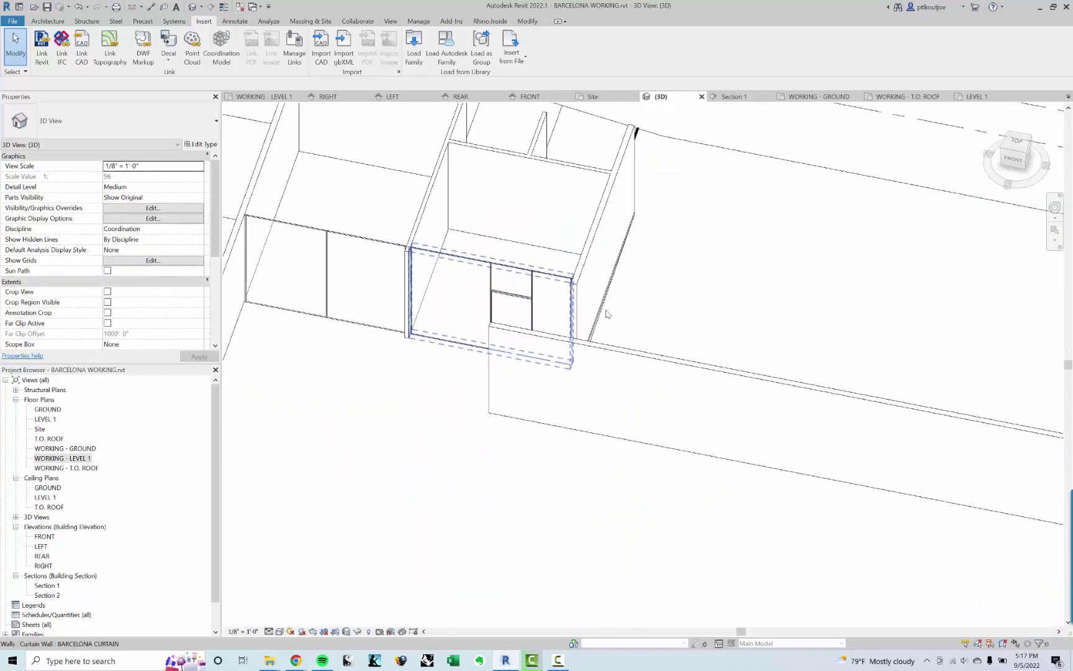
scroll(607, 314, "down", 5)
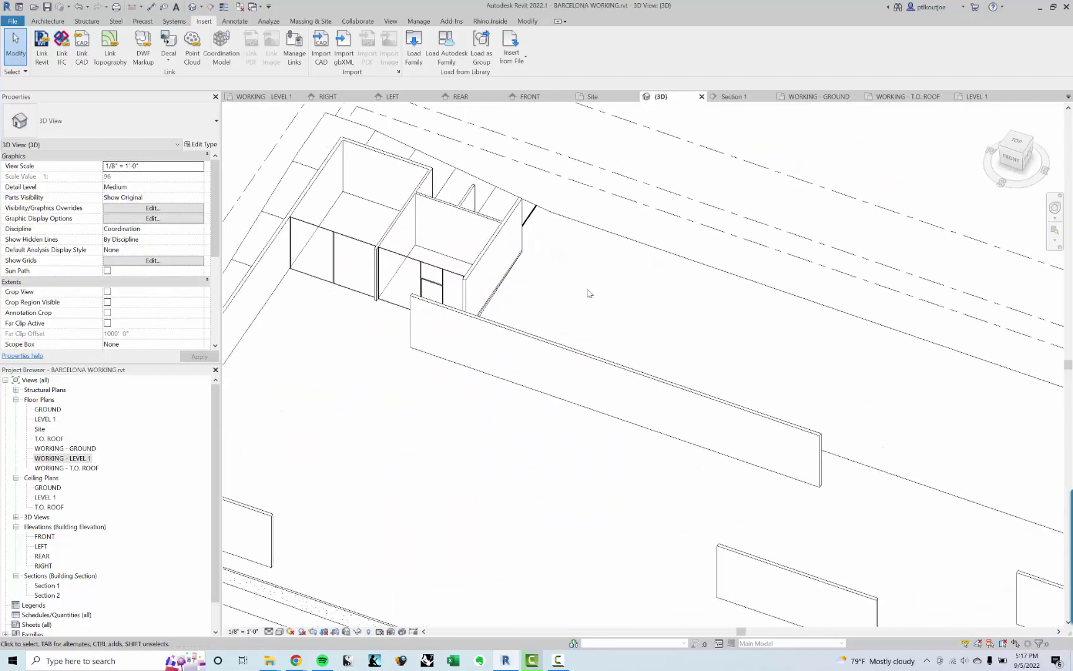
middle_click_drag(471, 225, 405, 175, "shift")
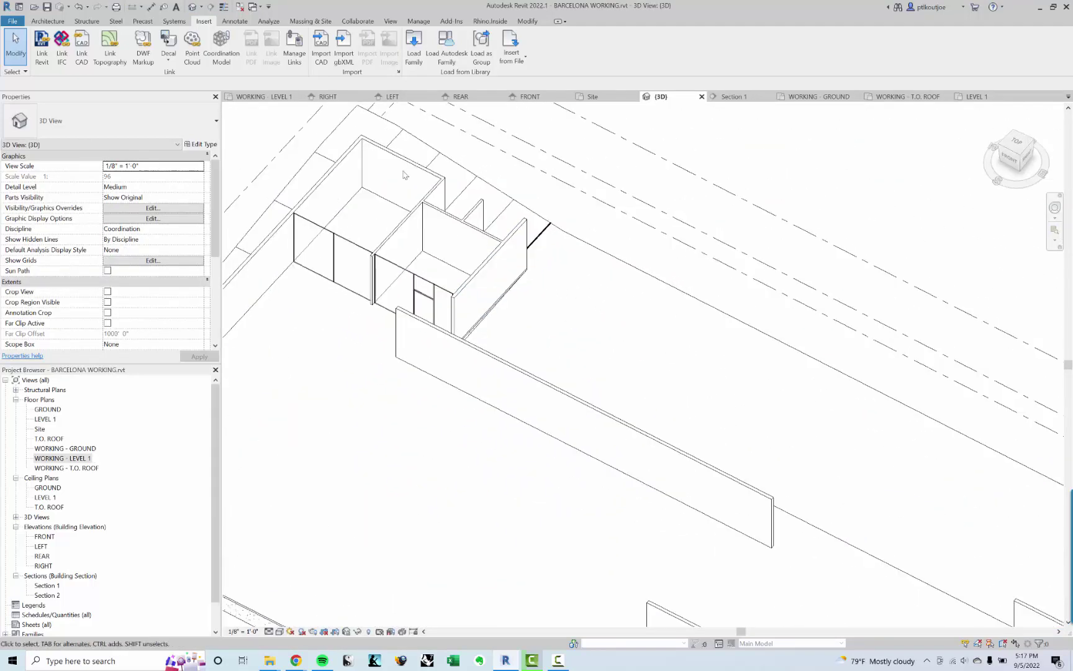
scroll(546, 292, "up", 5)
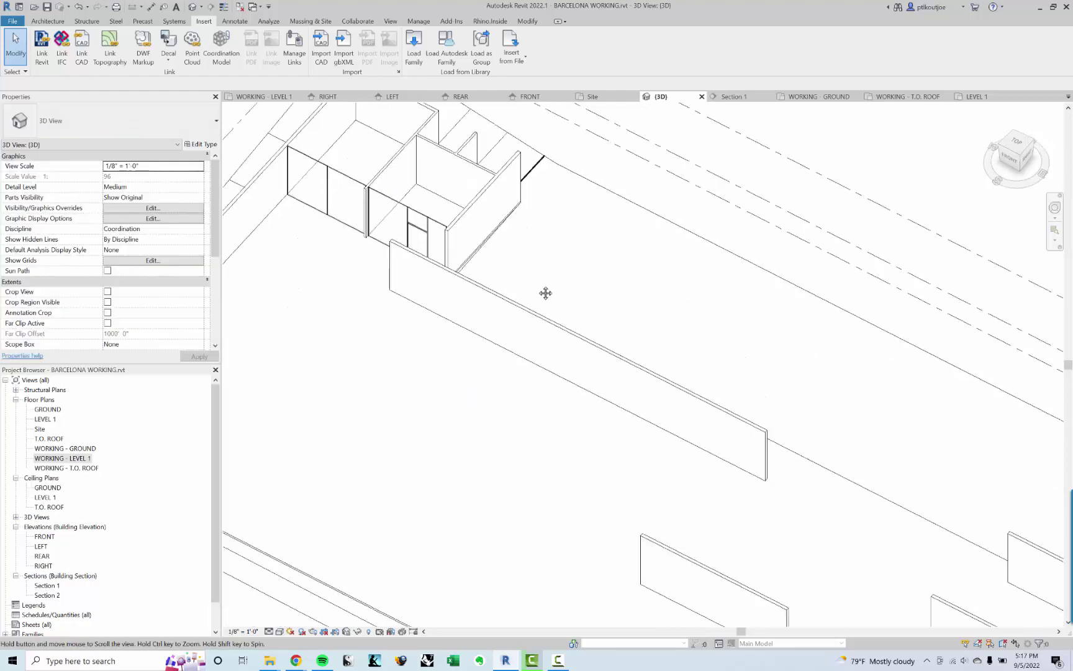
double_click(76, 458)
scroll(570, 411, "down", 4)
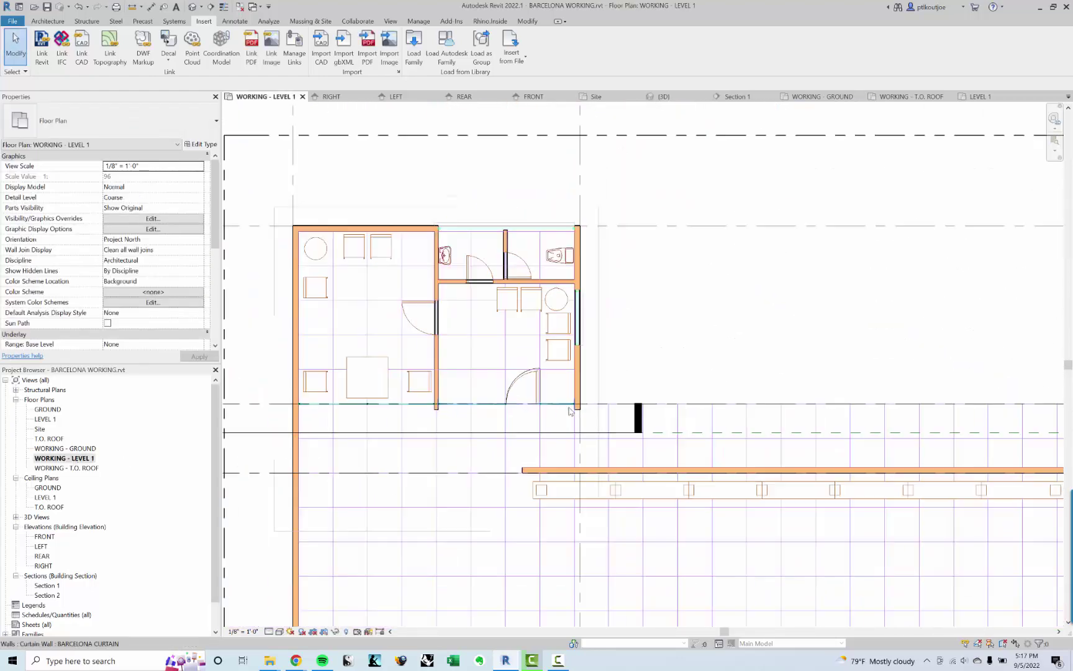
scroll(570, 411, "down", 3)
middle_click_drag(682, 348, 627, 223)
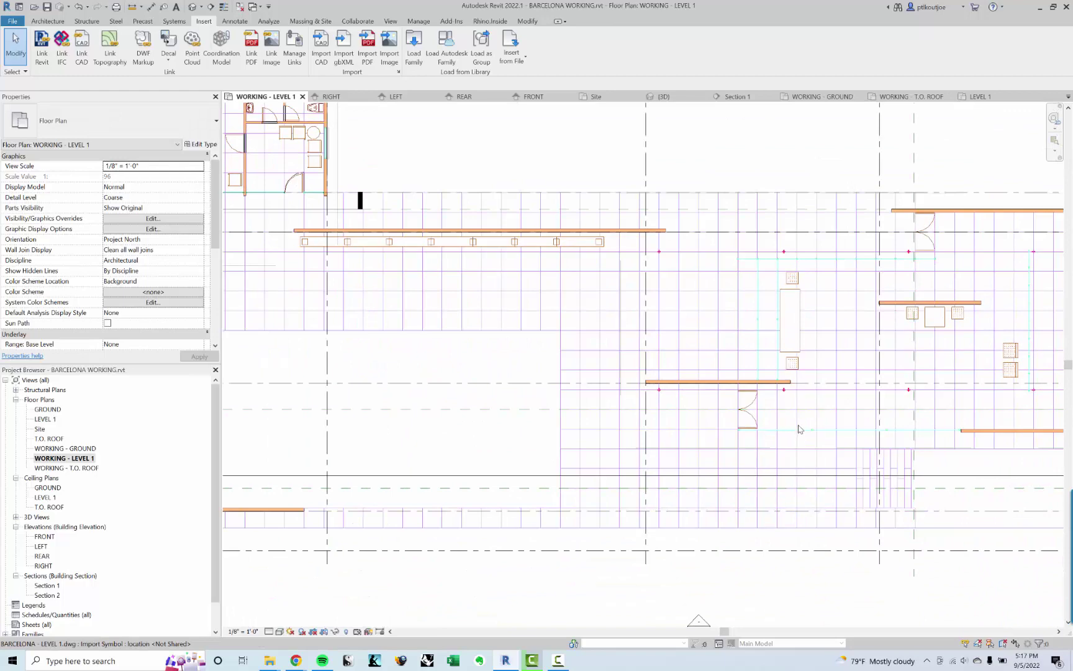
scroll(761, 434, "up", 2)
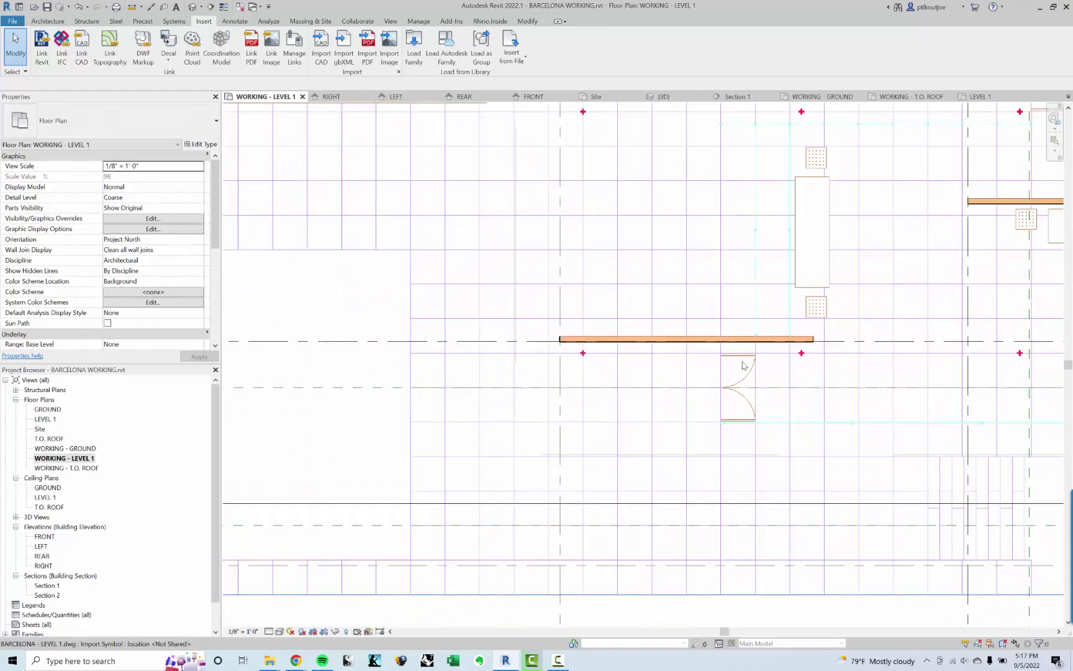
middle_click_drag(748, 363, 583, 375)
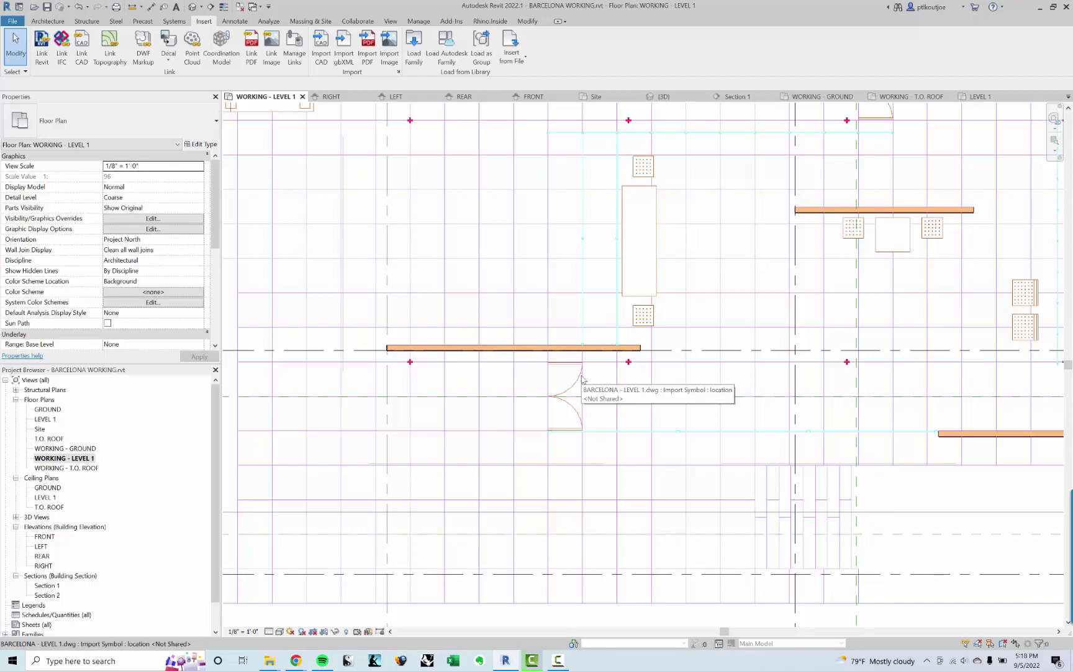
middle_click_drag(582, 377, 511, 344)
scroll(532, 319, "down", 2)
scroll(568, 351, "down", 1)
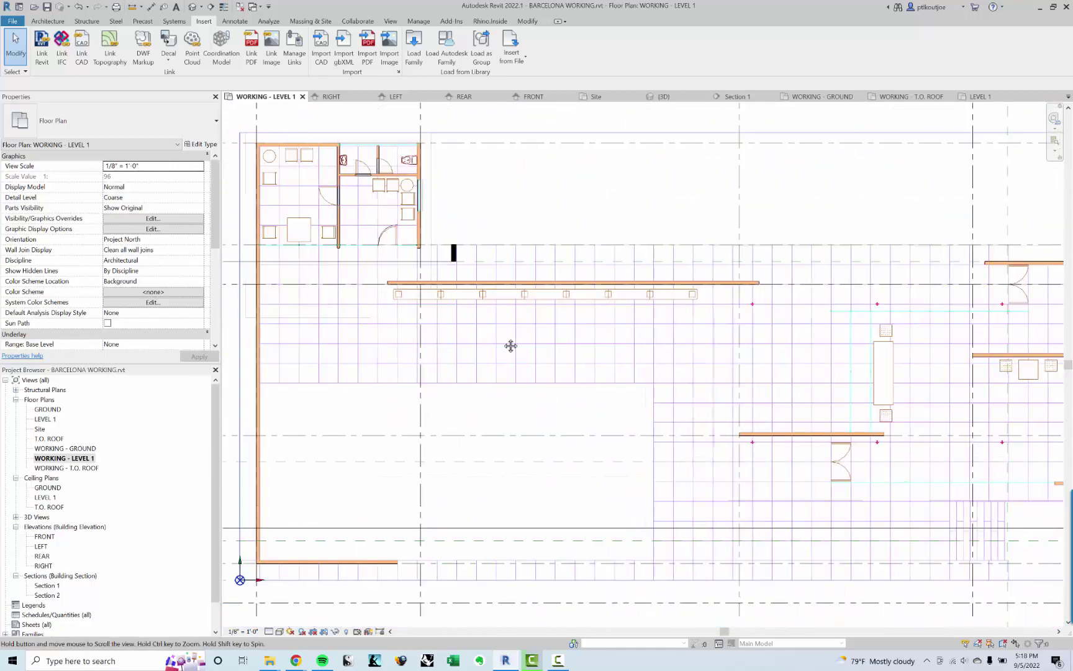
scroll(280, 174, "up", 4)
middle_click_drag(380, 121, 439, 263)
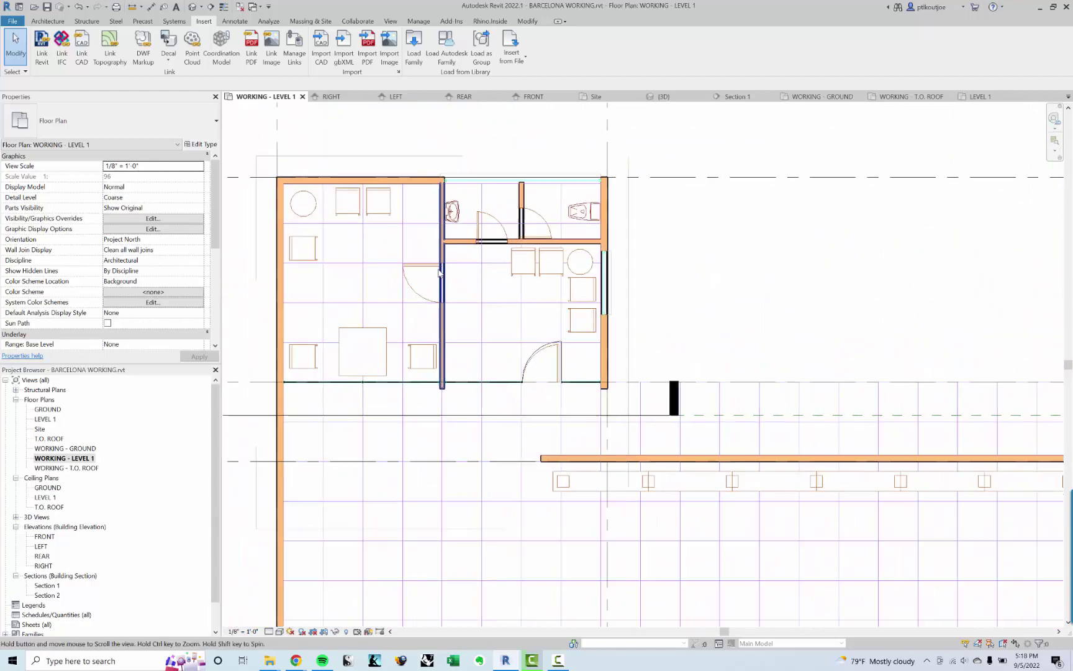
scroll(427, 262, "up", 2)
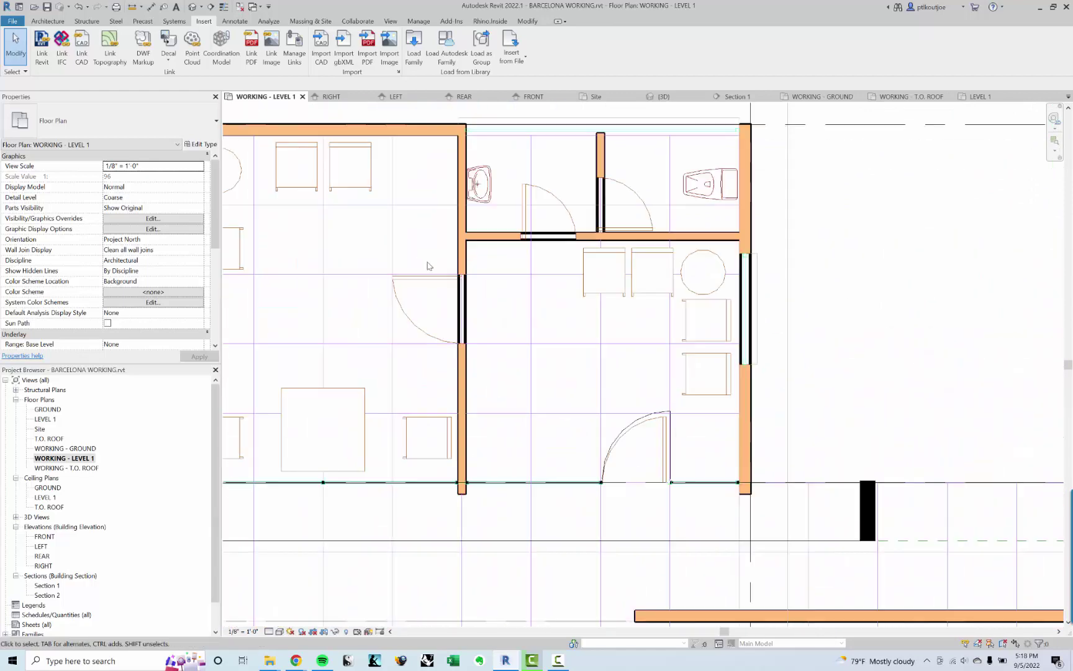
Place a Fixed 36" x 48" window in the long left-side exterior wall near its front corner, using the 3D view
left_click(49, 21)
left_click(89, 44)
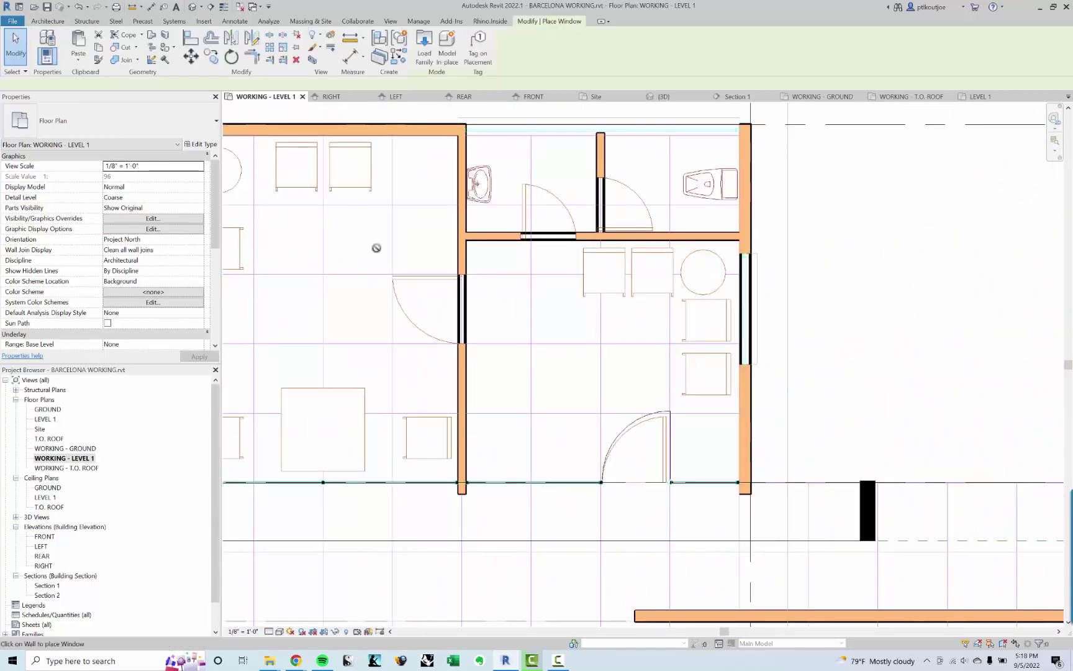
left_click(191, 8)
scroll(687, 321, "down", 3)
middle_click_drag(687, 321, 651, 321, "shift")
scroll(668, 298, "up", 2)
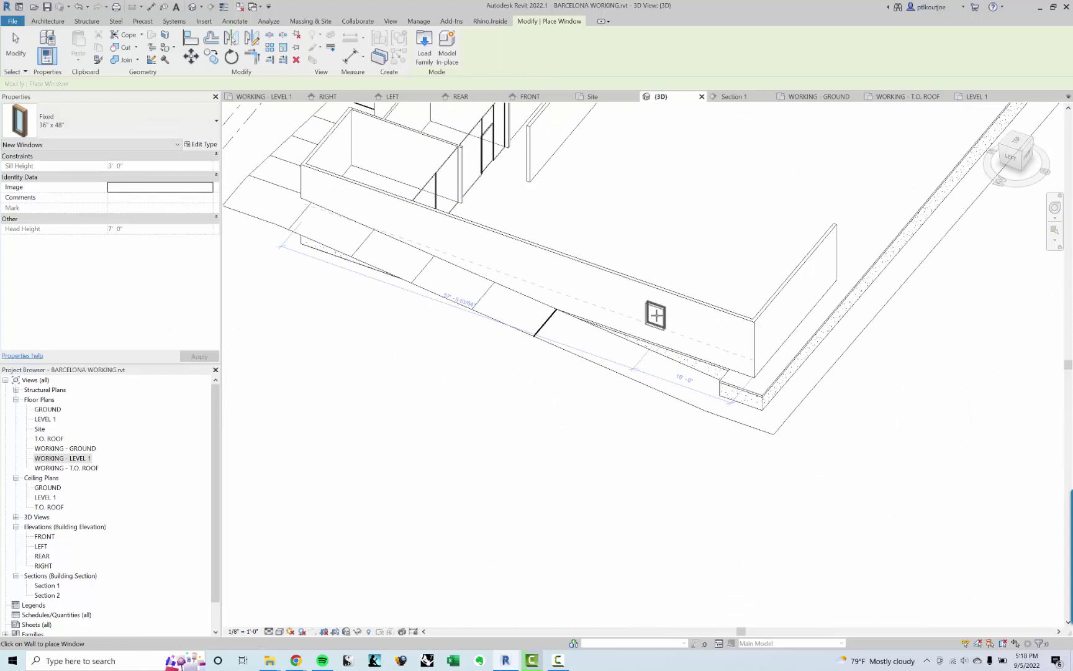
left_click(655, 315)
key("Escape")
scroll(677, 328, "up", 1)
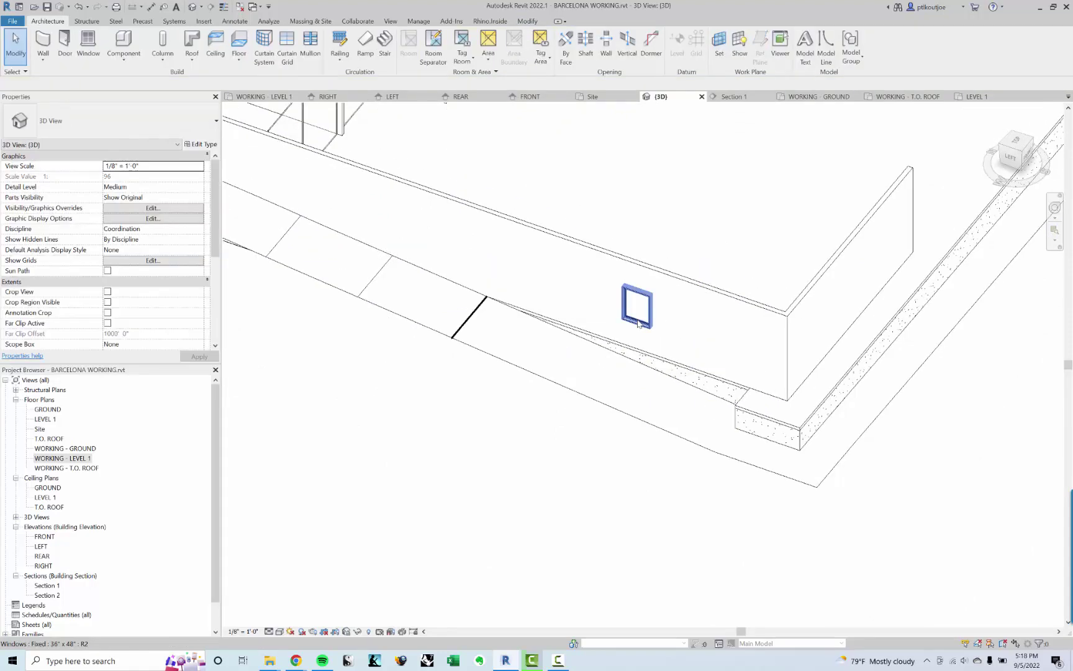
left_click(637, 322)
key("Escape")
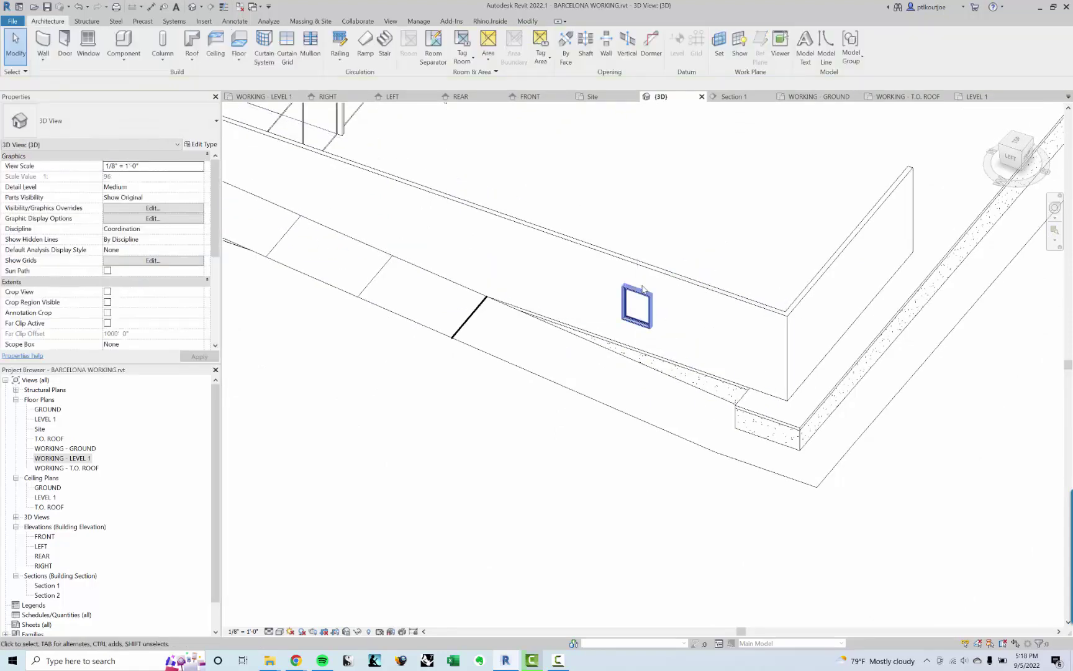
Inspect the newly placed window's location in the long left-side wall in the WORKING - LEVEL 1 plan
double_click(62, 459)
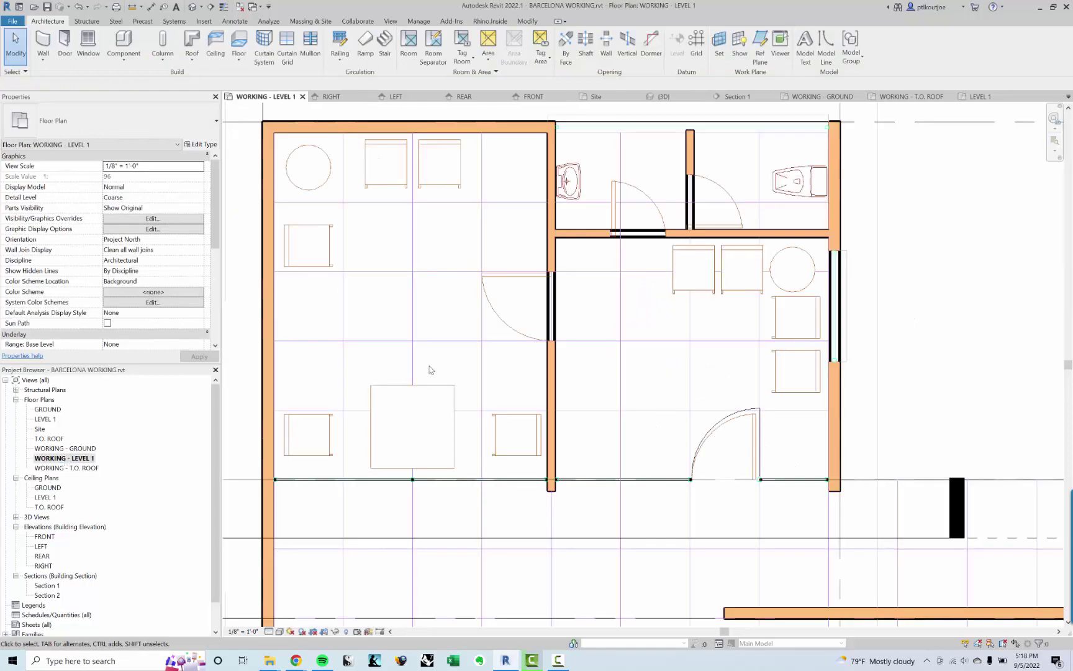
scroll(431, 372, "up", 3)
middle_click_drag(444, 581, 504, 281)
scroll(501, 283, "up", 1)
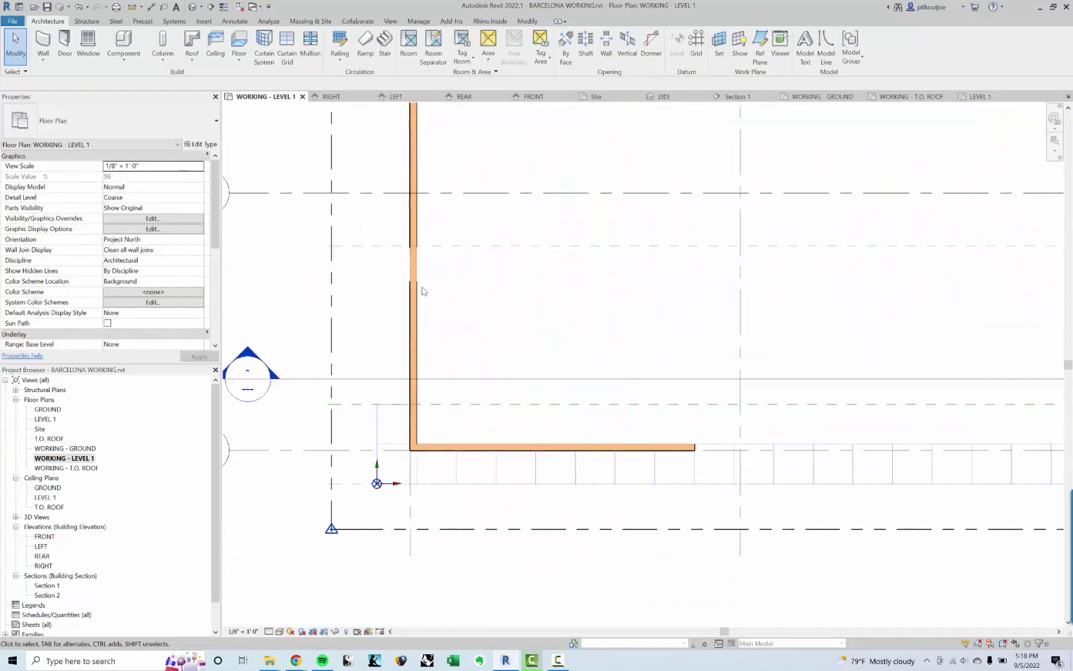
scroll(421, 268, "up", 6)
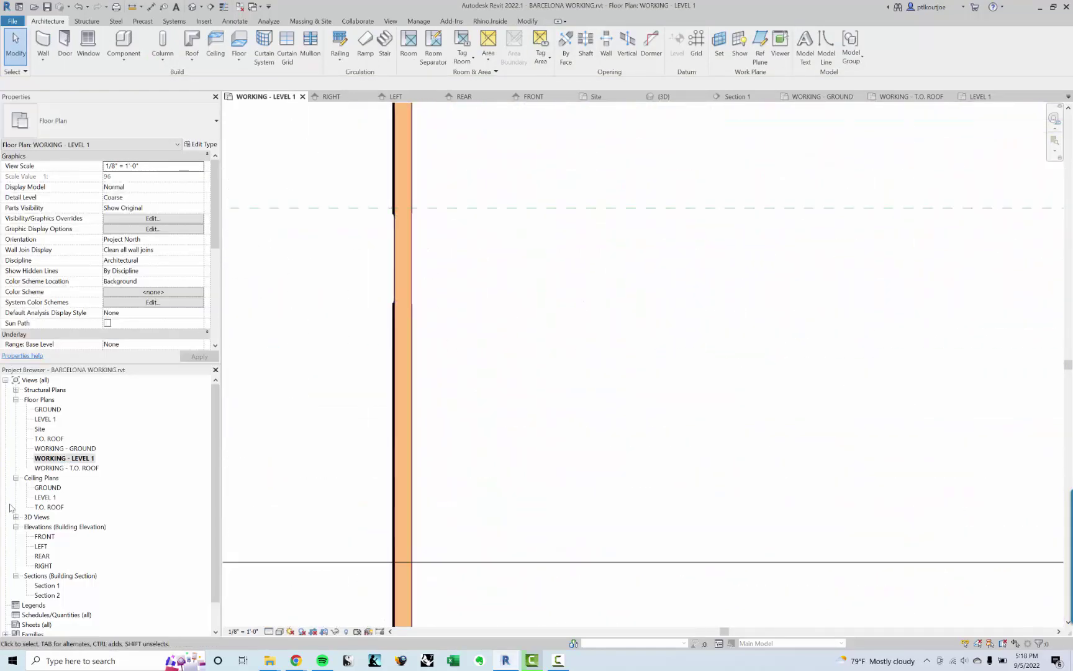
In the LEVEL 1 plan, flip the window's facing so its glazing sits toward the outer face of the wall
double_click(45, 419)
scroll(553, 375, "down", 3)
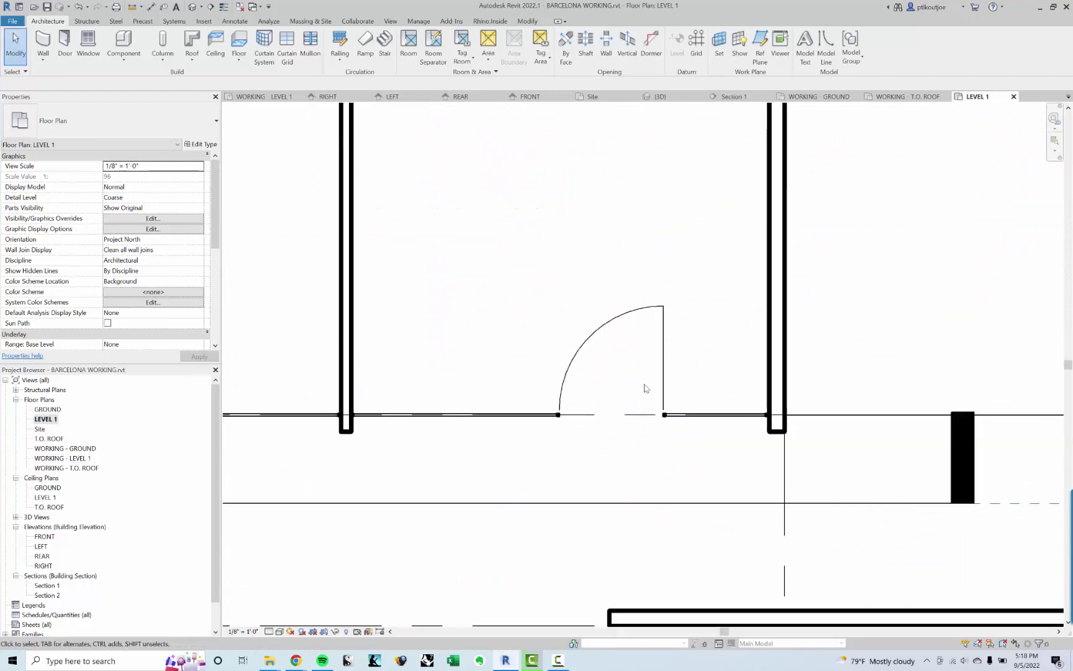
scroll(605, 240, "up", 5)
scroll(605, 241, "down", 3)
scroll(534, 380, "up", 4)
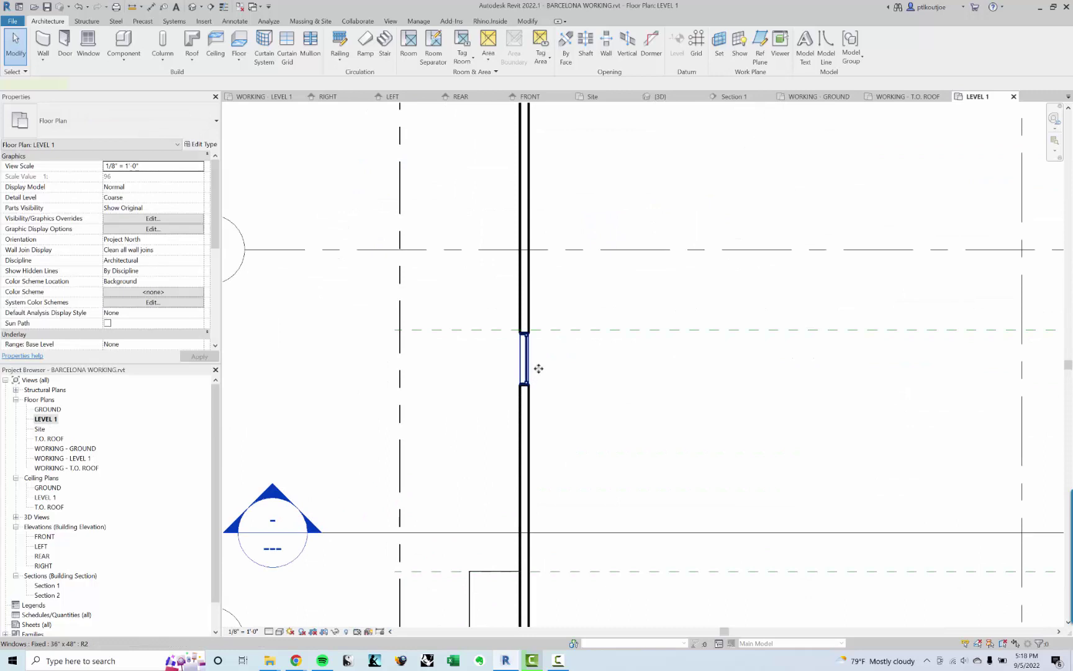
left_click(538, 368)
scroll(539, 368, "up", 3)
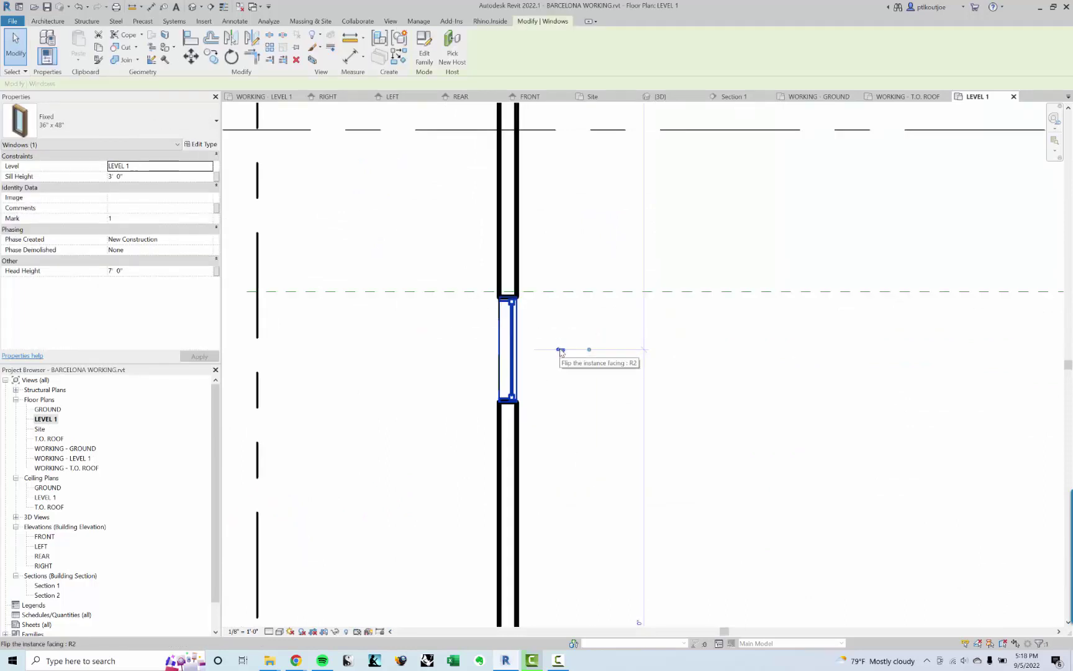
left_click(559, 350)
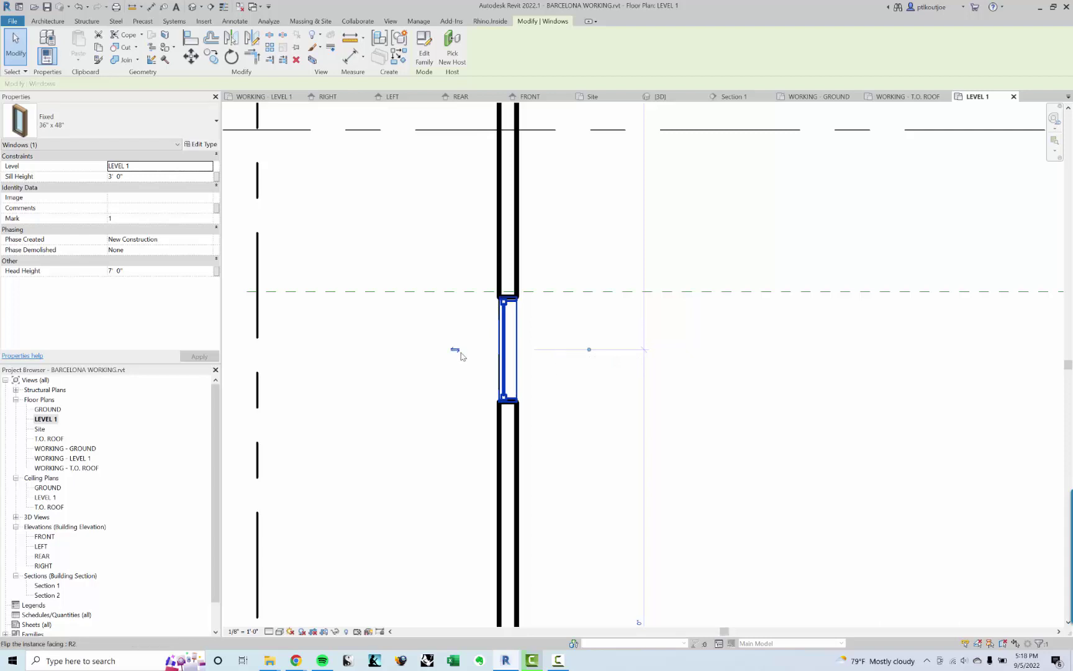
left_click(459, 352)
left_click(562, 352)
left_click(592, 441)
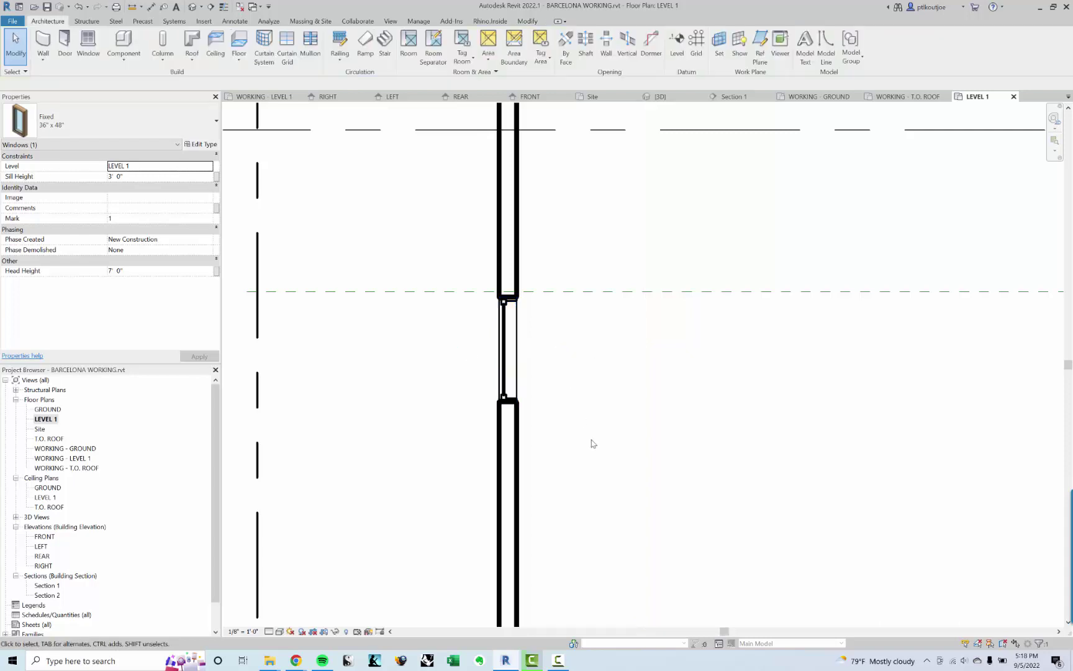
Copy the Fixed 36" x 48" window twice up the same wall, spaced about 4'-10" and 5'-0" apart
middle_click_drag(581, 379, 470, 394)
left_click(487, 374)
left_click(623, 376)
left_click(414, 397)
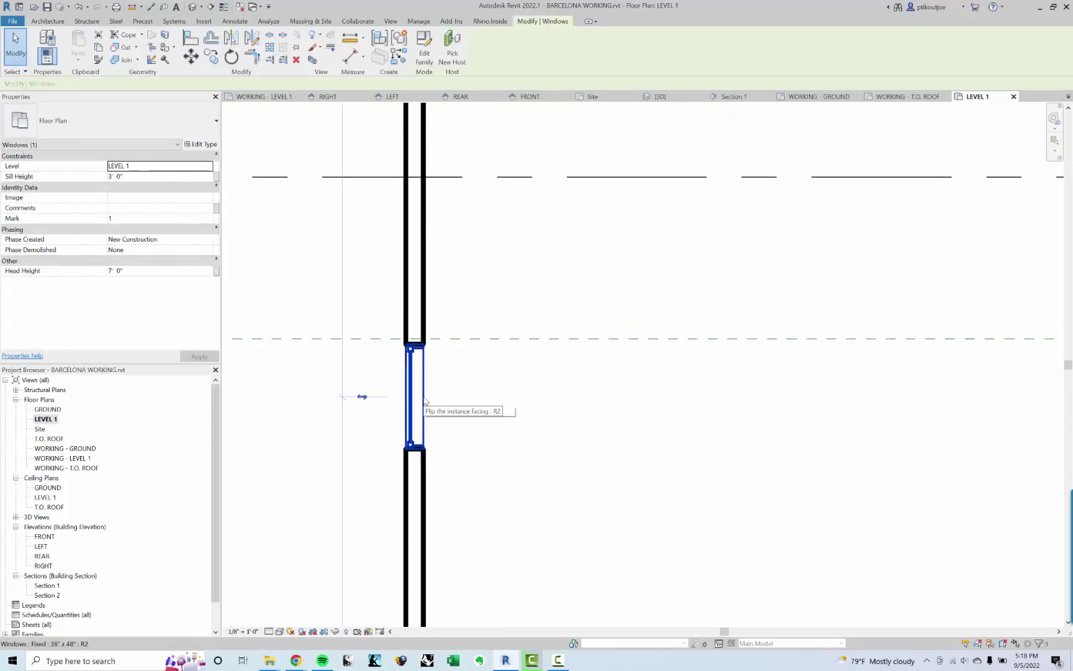
left_click(210, 56)
left_click(522, 435)
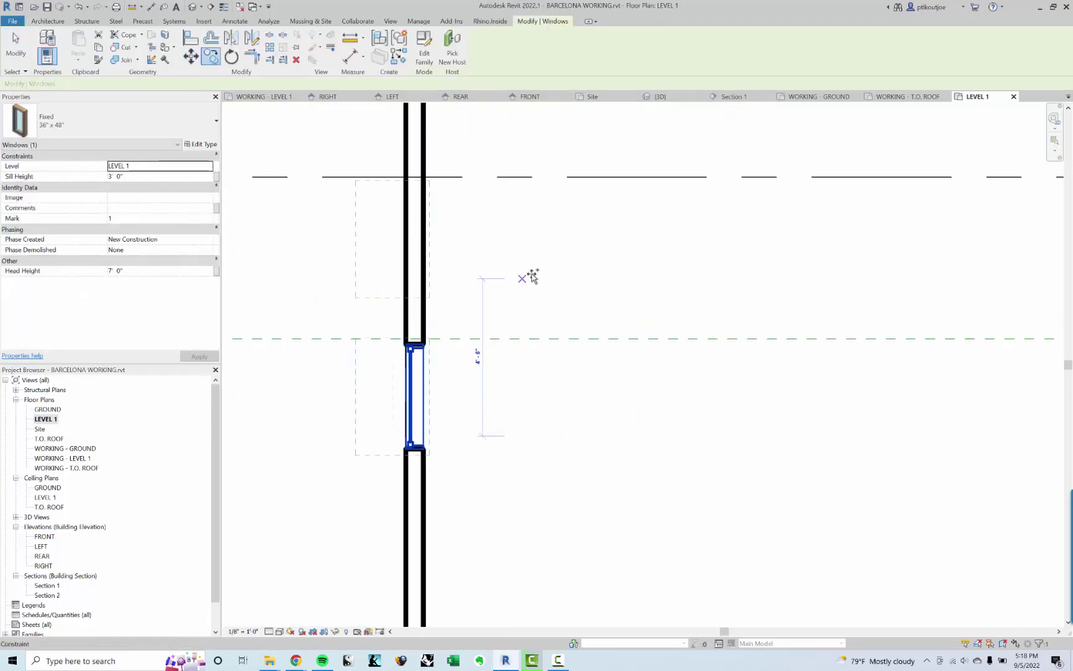
left_click(523, 266)
middle_click_drag(522, 268, 501, 452)
left_click(491, 323)
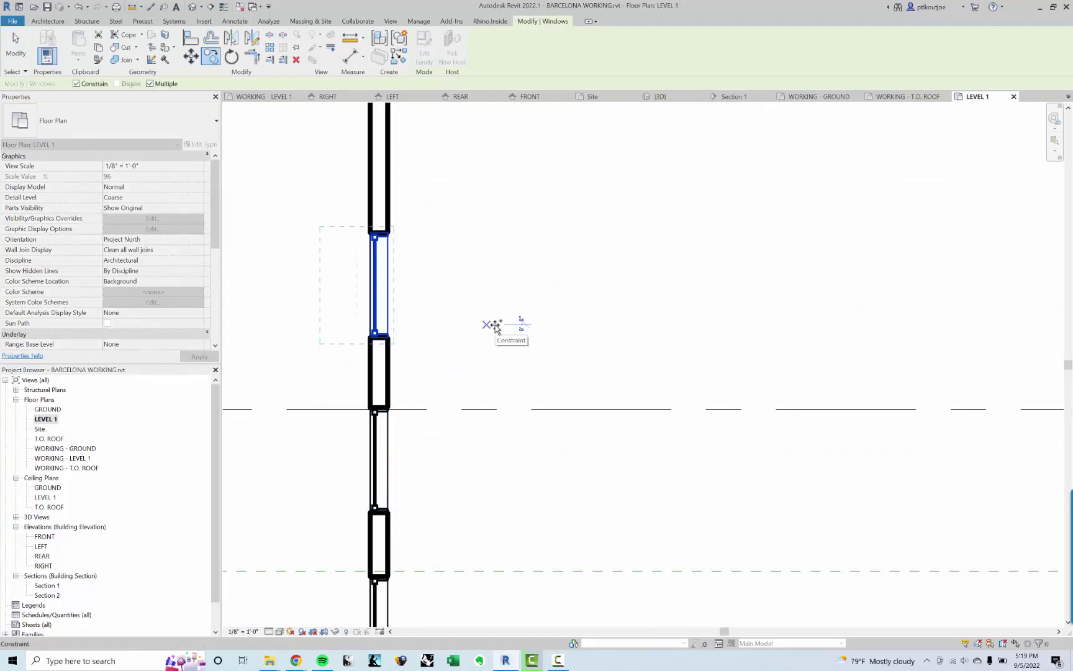
scroll(491, 323, "down", 3)
key("Escape")
key("Escape")
Delete all three Fixed 36" x 48" windows from the long left-side exterior wall
left_click(428, 506)
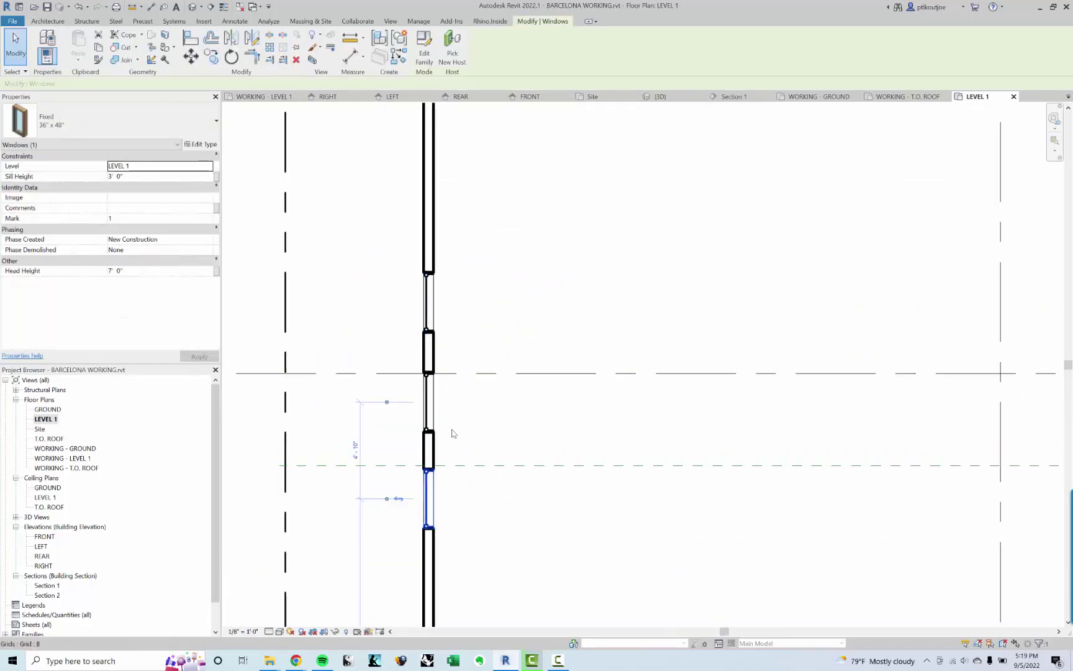
middle_click_drag(513, 299, 487, 292)
left_click(501, 307)
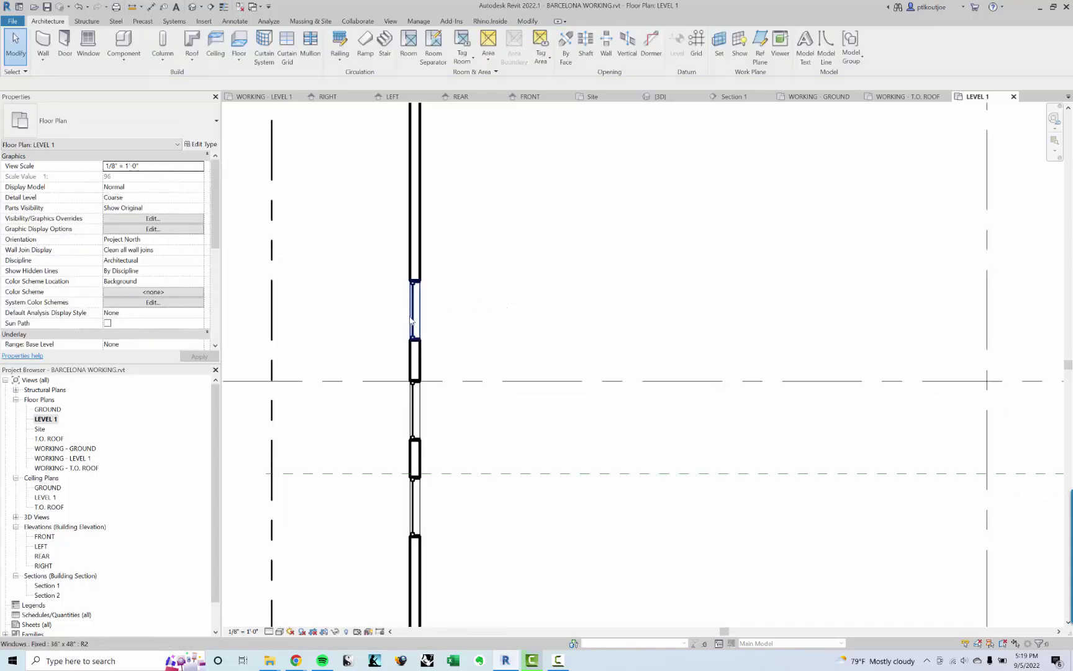
left_click(415, 318)
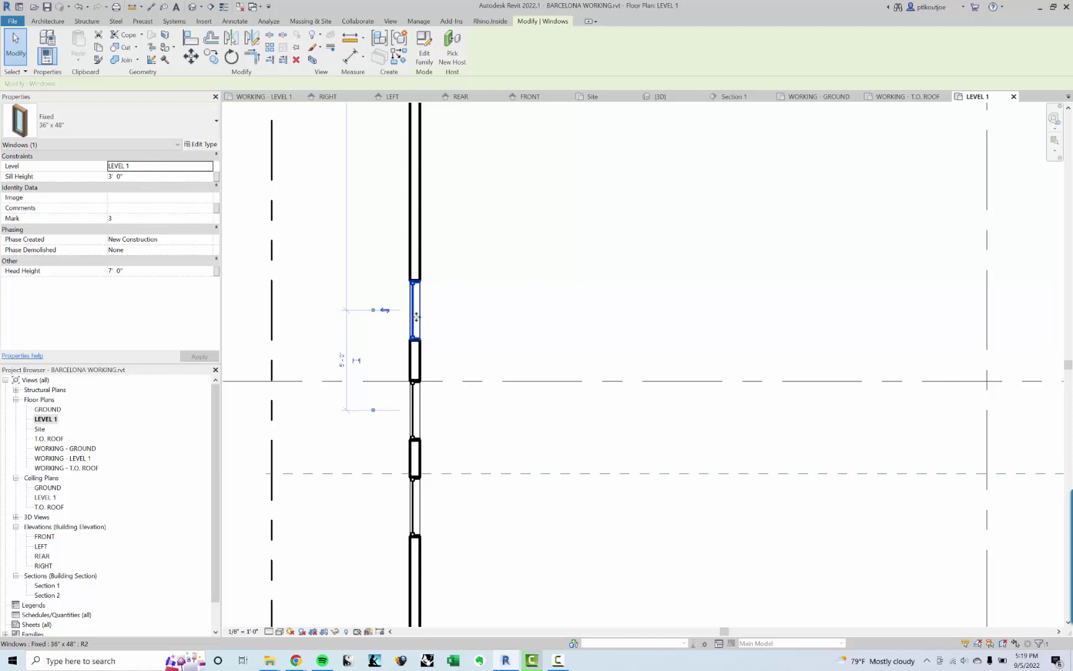
left_click(469, 313)
left_click(415, 318)
left_click(472, 347)
left_click(415, 458)
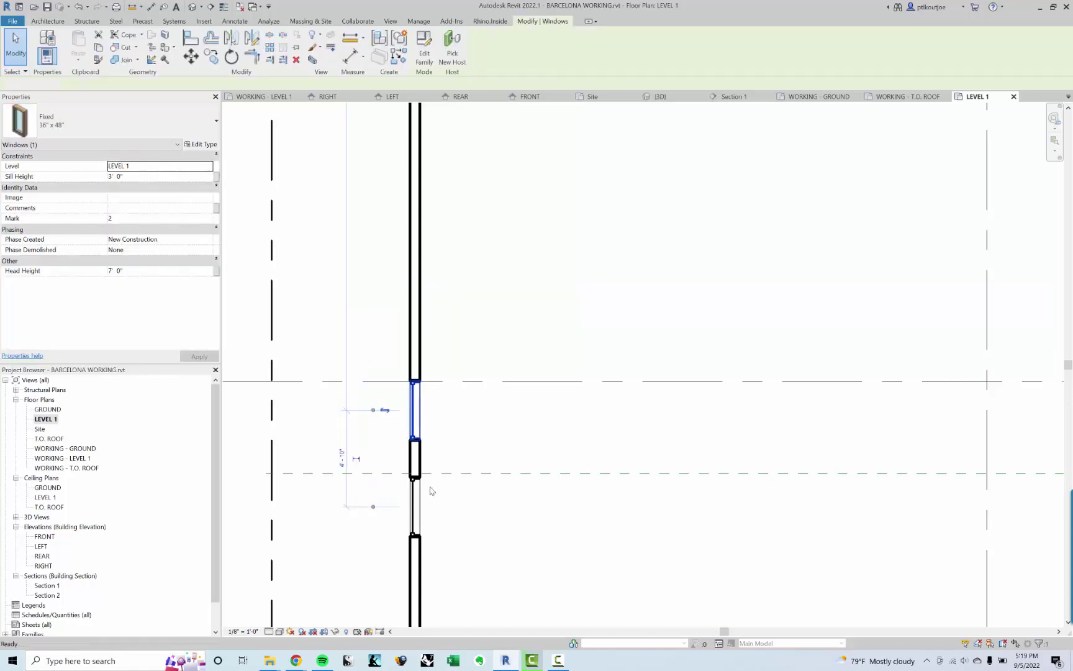
left_click(557, 246)
Examine the underlay's interior door locations around the enclosed rooms in the WORKING - LEVEL 1 plan
scroll(506, 343, "down", 5)
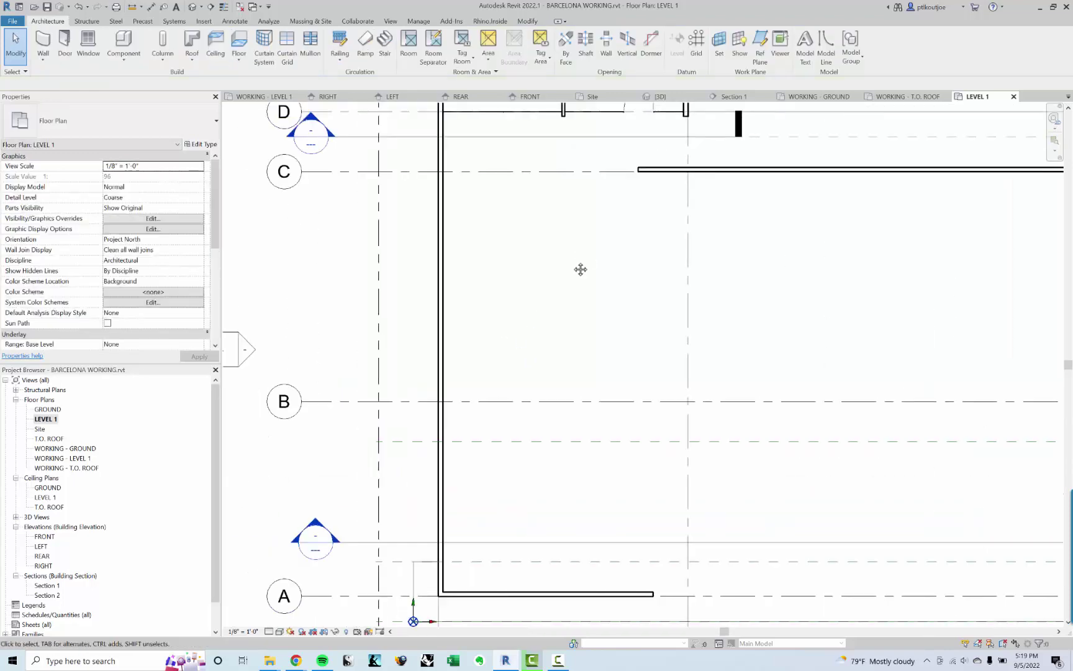
scroll(584, 249, "up", 4)
scroll(510, 288, "up", 1)
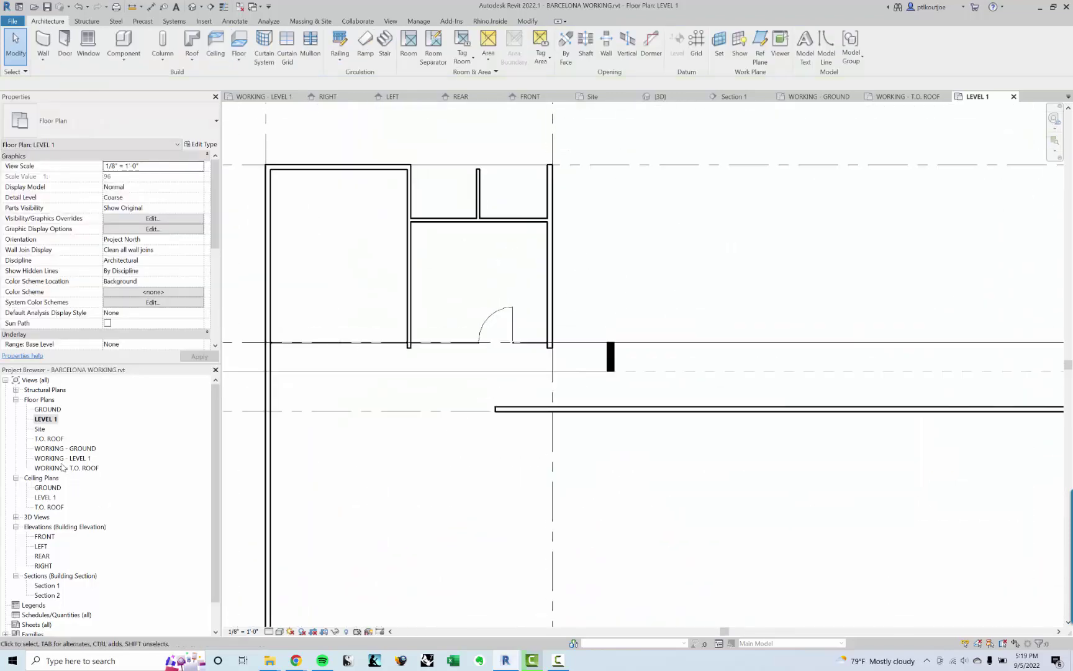
double_click(71, 448)
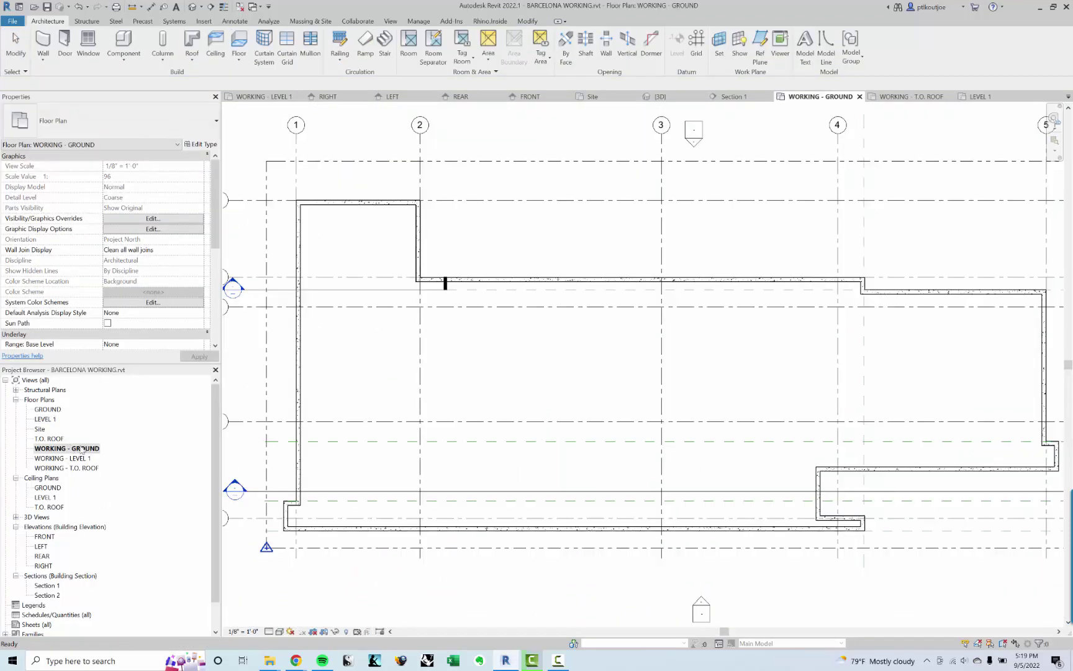
left_click(85, 459)
double_click(71, 457)
scroll(582, 304, "down", 5)
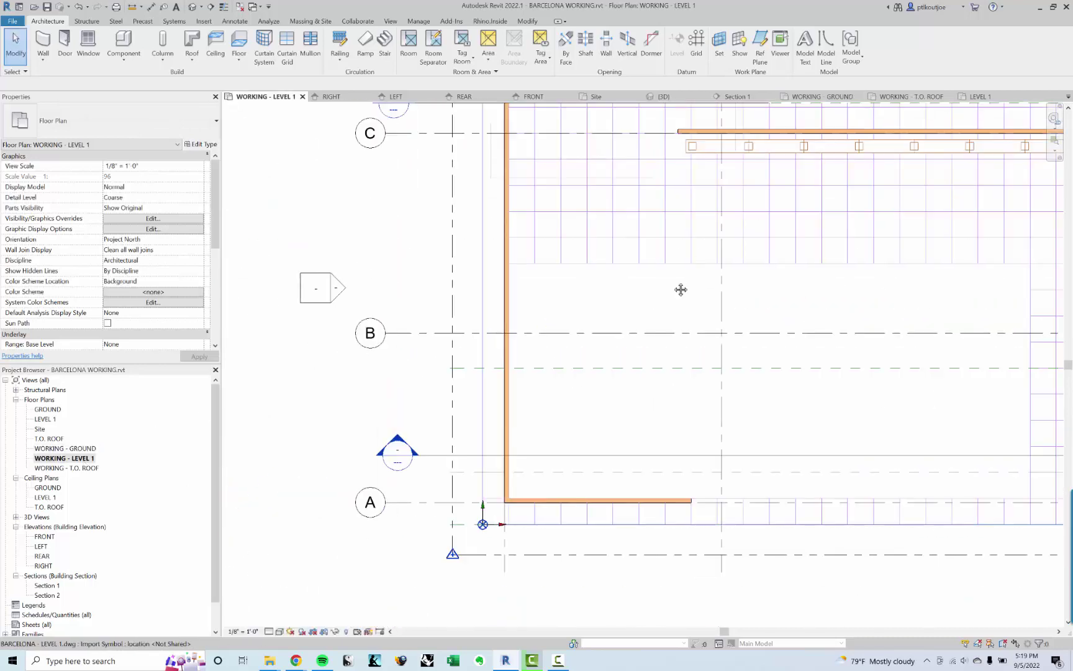
middle_click_drag(646, 276, 634, 324)
scroll(584, 217, "up", 3)
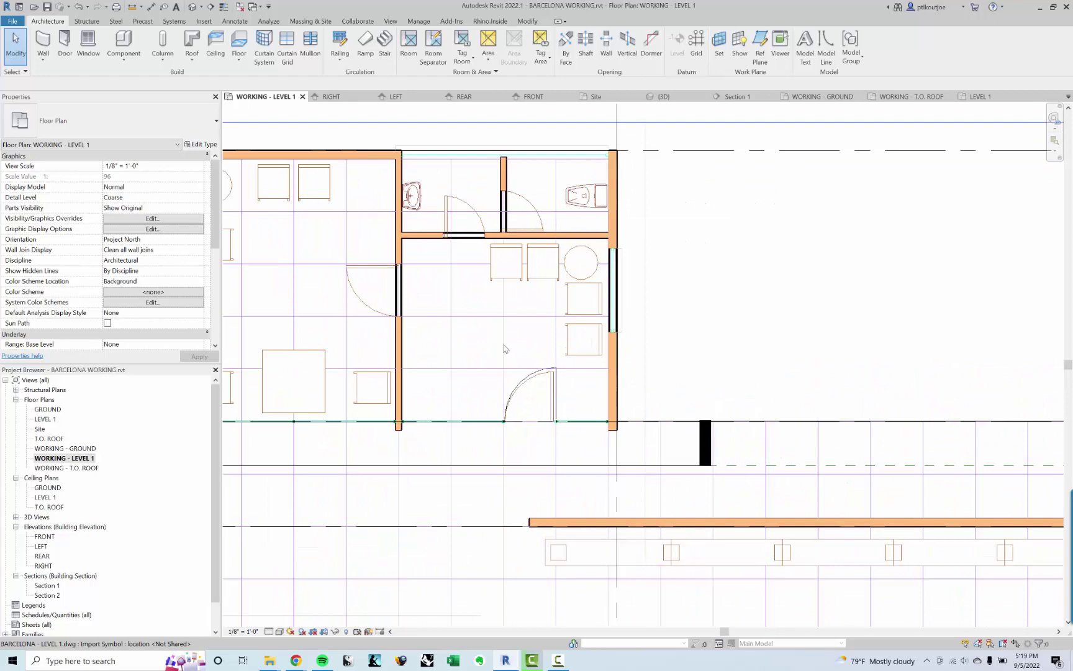
scroll(355, 292, "up", 1)
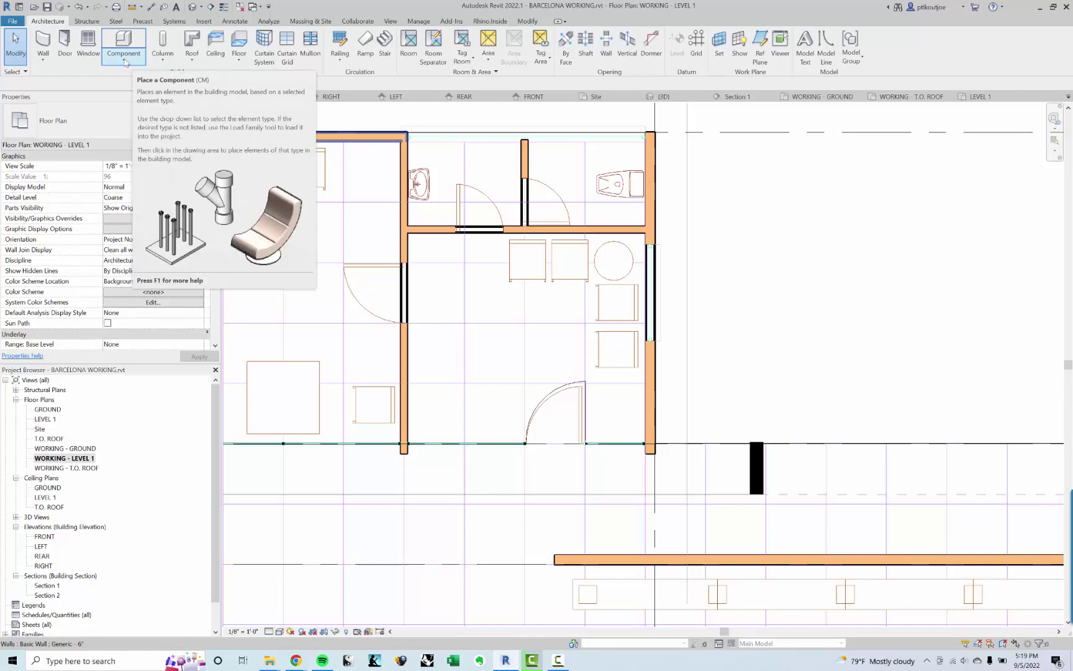
Place a Single-Flush 36" x 84" door in the wall between the two main rooms, matching the underlay's swing
left_click(66, 50)
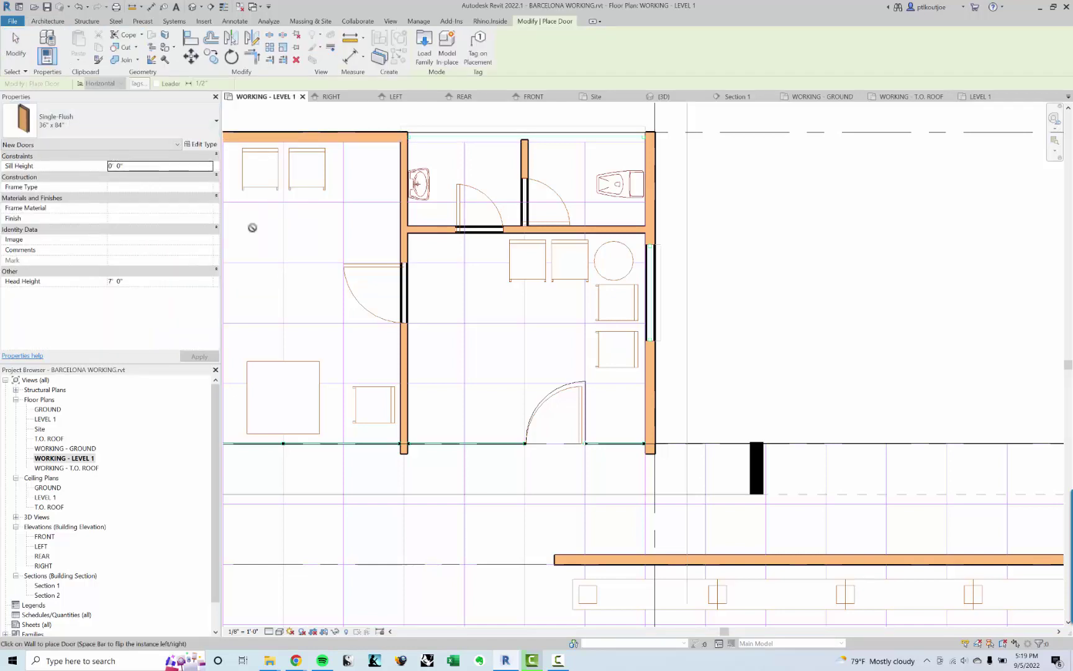
scroll(400, 276, "up", 2)
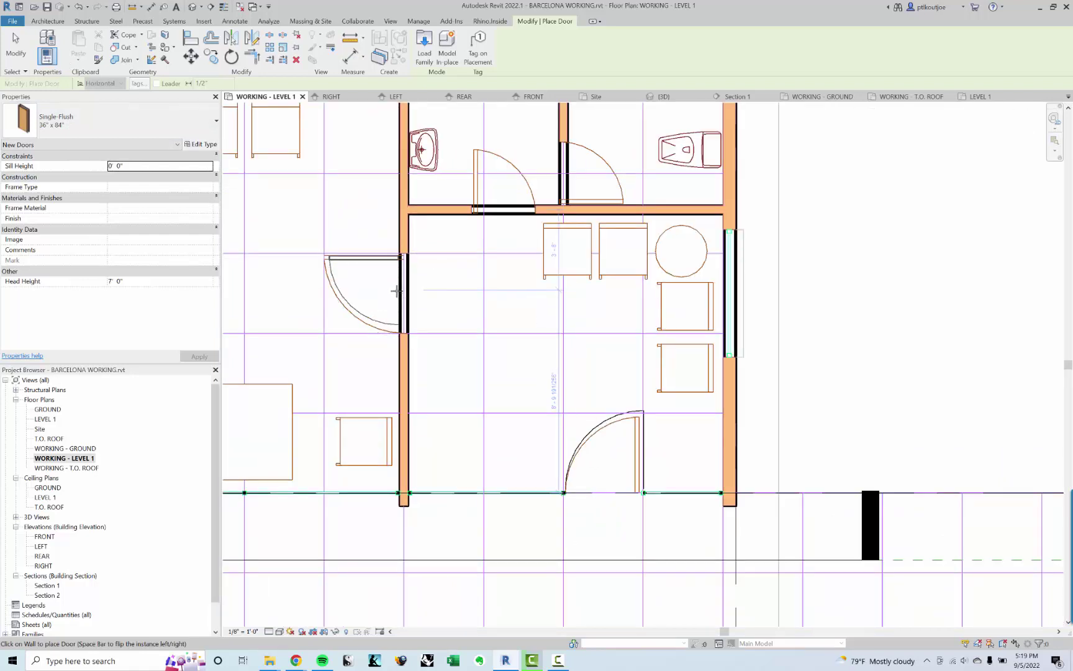
left_click(396, 290)
key("Escape")
key("Escape")
Measure the width of the underlay's door opening between the two main rooms
scroll(450, 311, "up", 5)
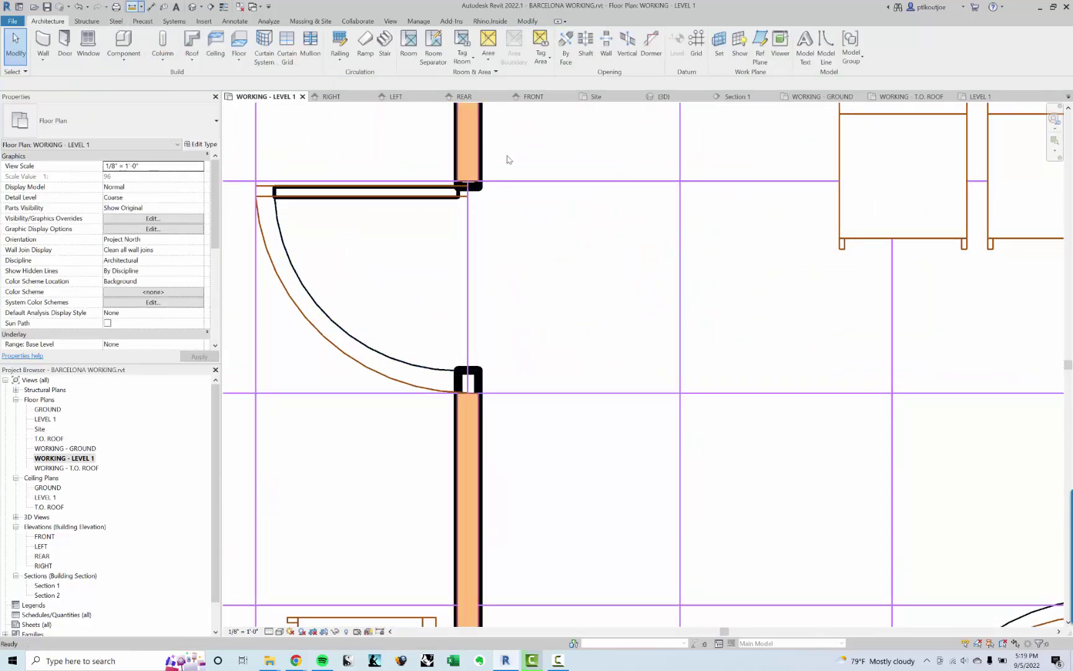
left_click(479, 185)
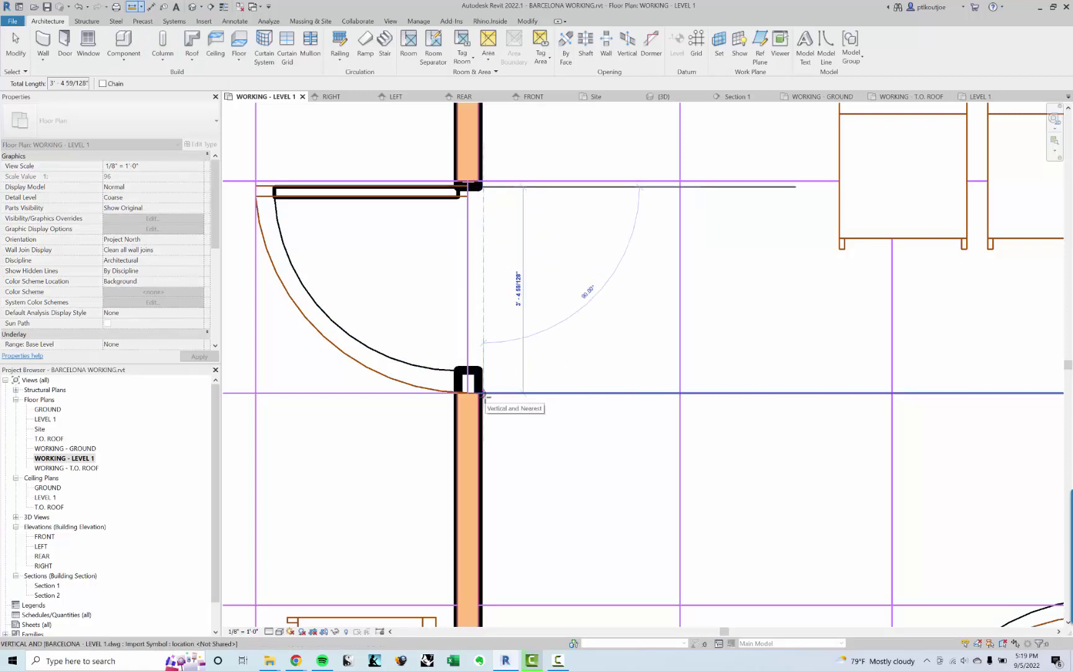
key("Escape")
scroll(444, 174, "up", 2)
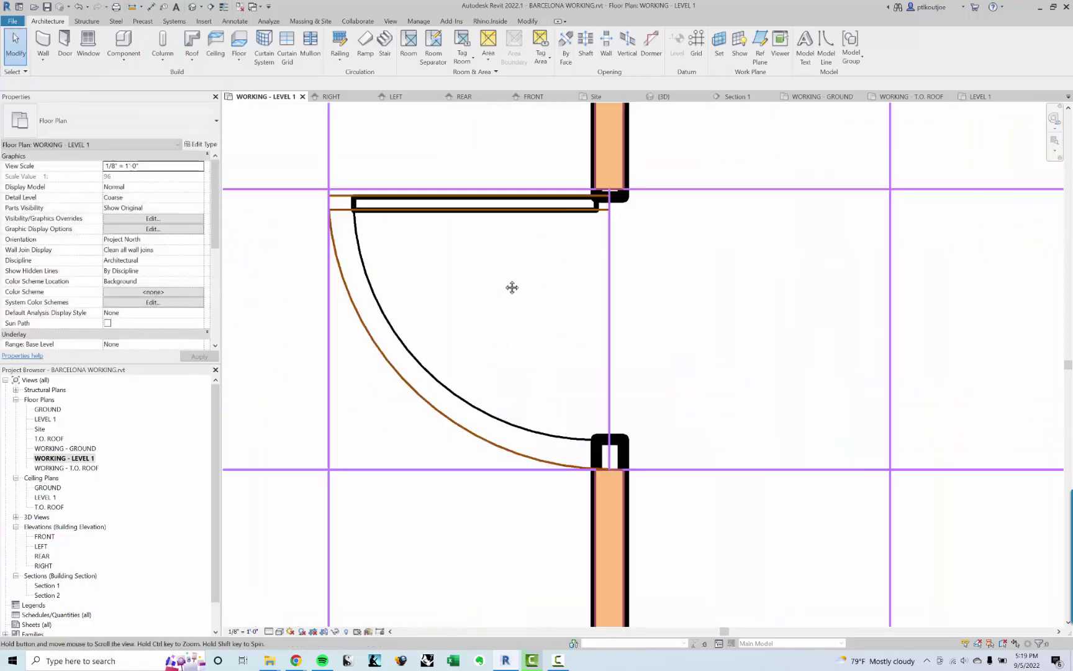
Duplicate the placed door's type as 42" x 84" and set its width to 3'-6"
left_click(367, 258)
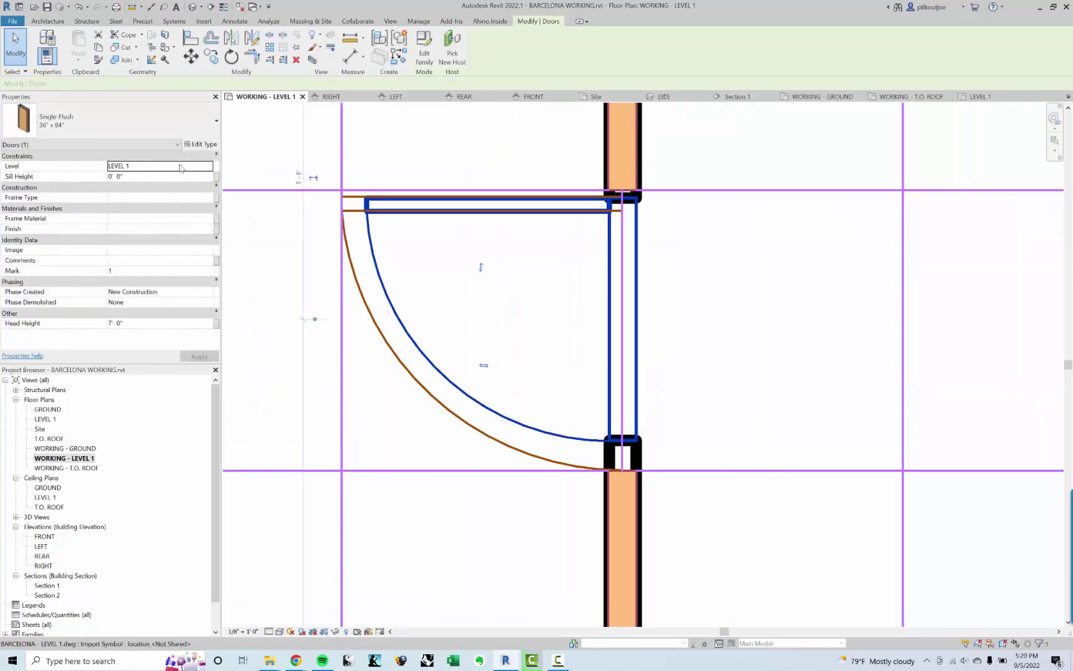
left_click(196, 145)
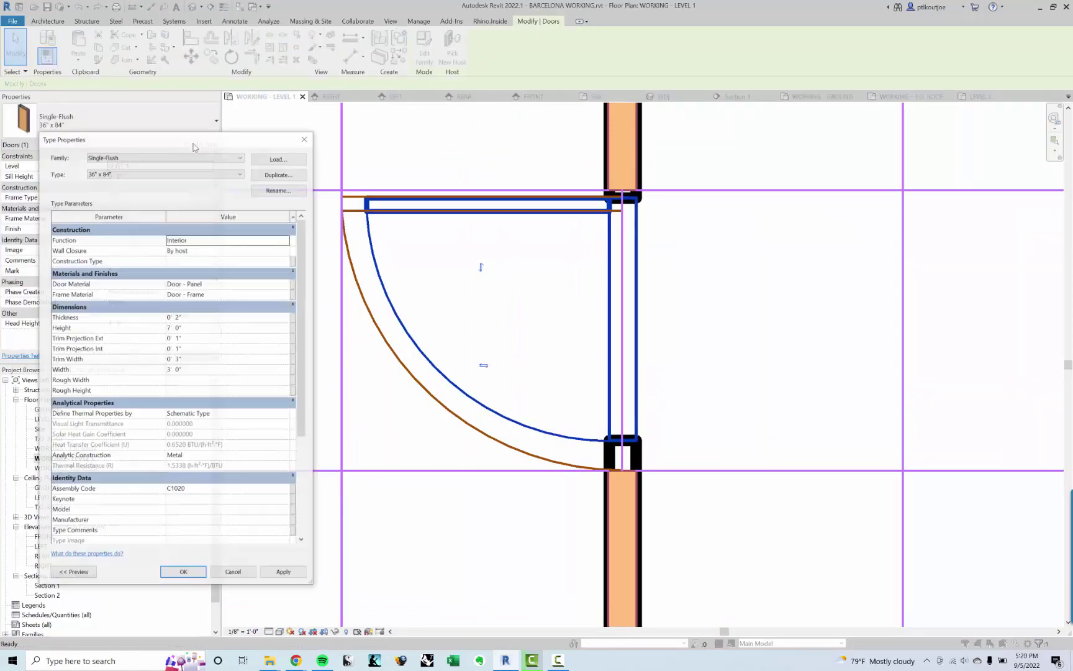
left_click(290, 178)
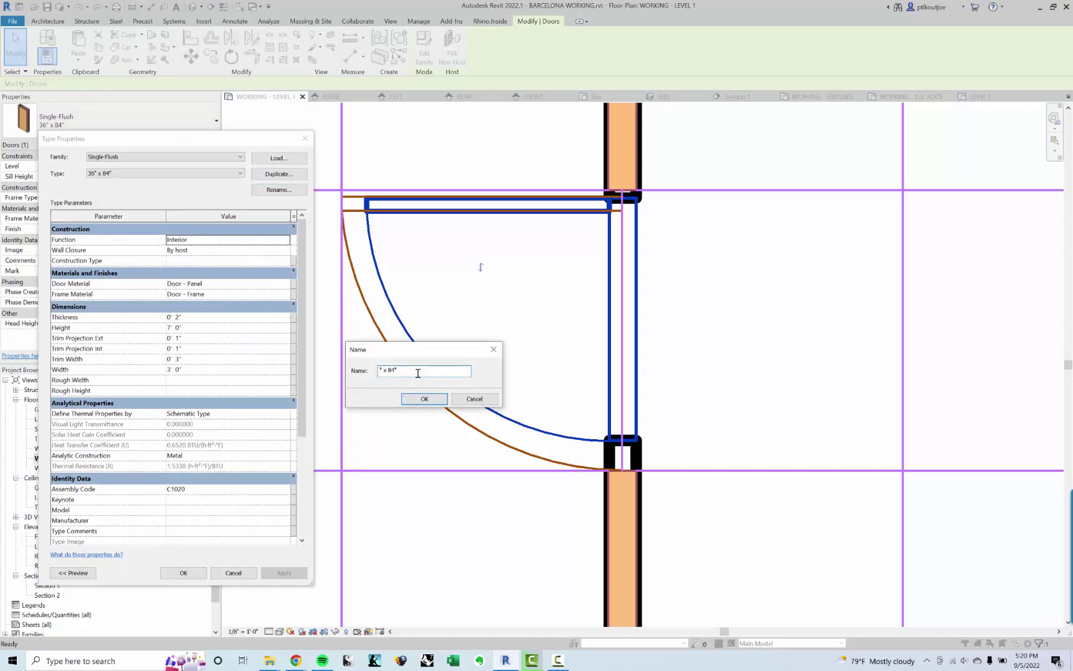
left_click(433, 403)
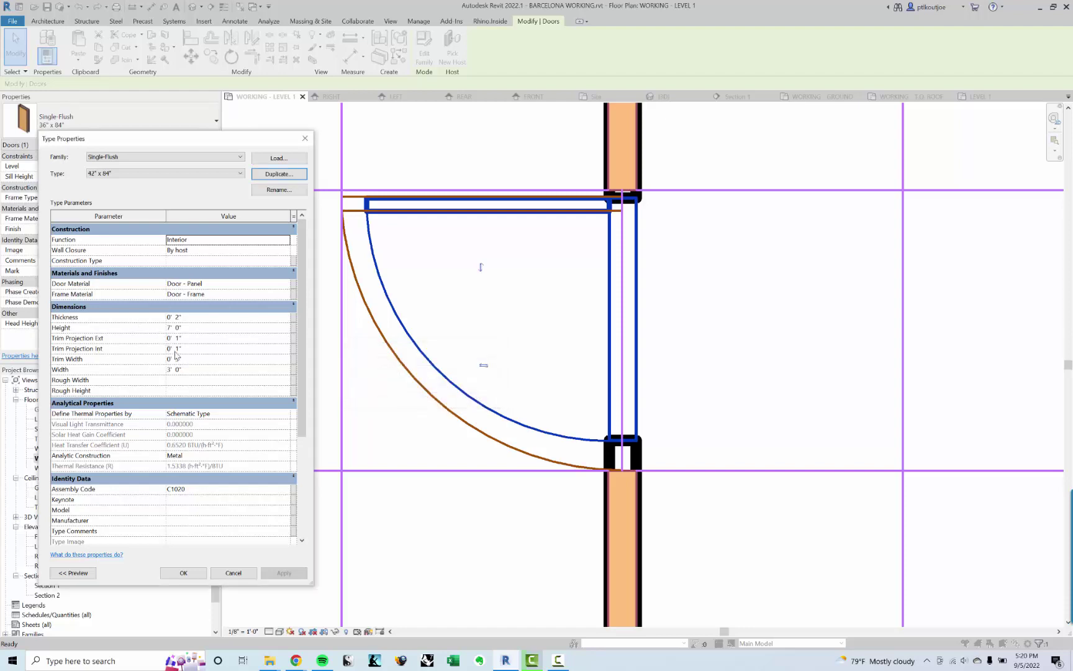
left_click(190, 371)
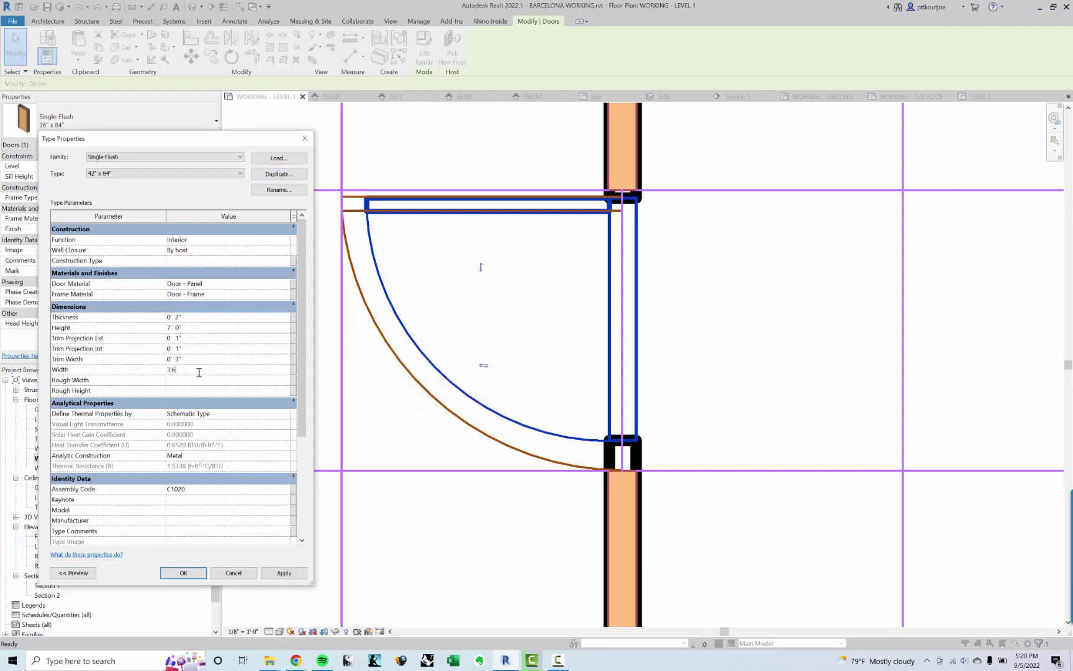
left_click(183, 573)
left_click(750, 369)
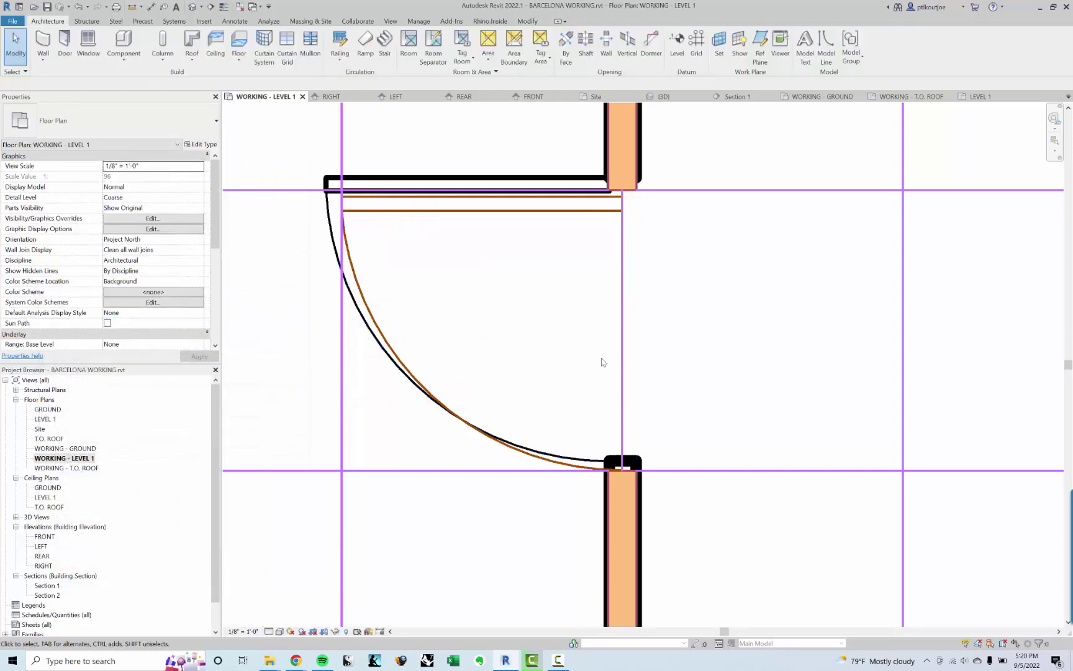
Align the 42" x 84" door between the two main rooms to the lower edge of the underlay's door opening
left_click(391, 228)
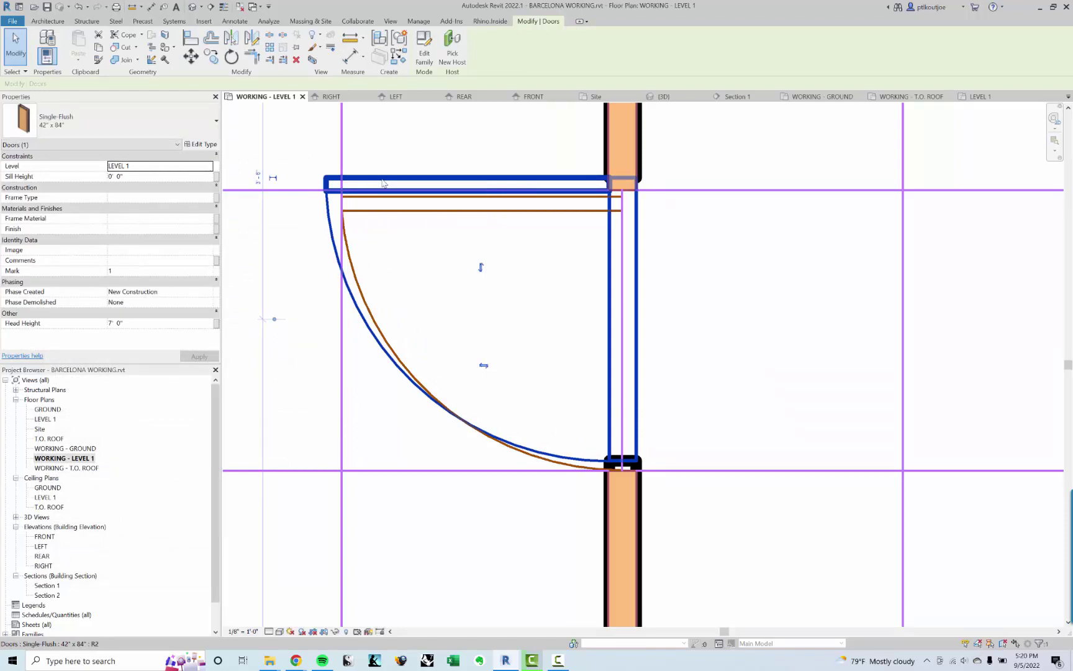
left_click(665, 297)
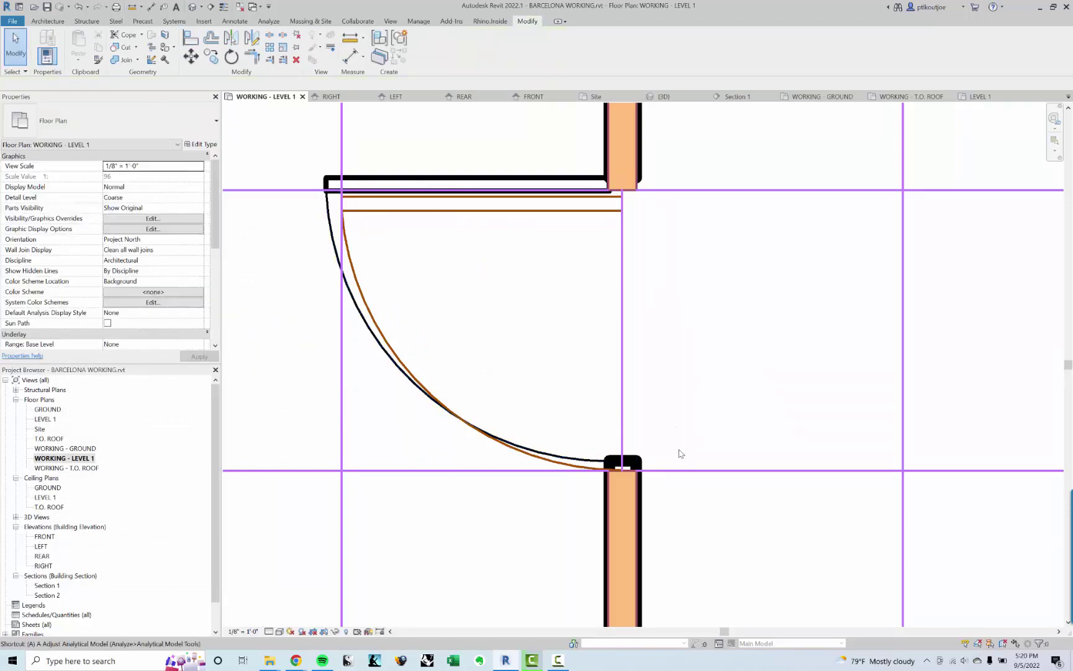
key("a")
key("l")
left_click(679, 470)
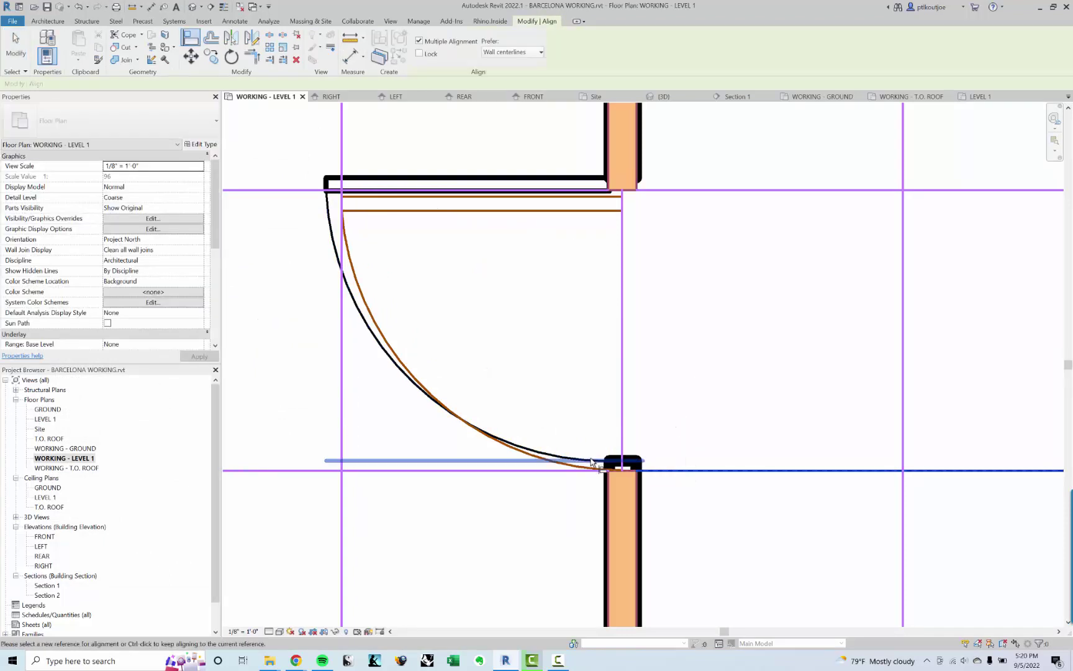
left_click(599, 463)
key("Escape")
key("Escape")
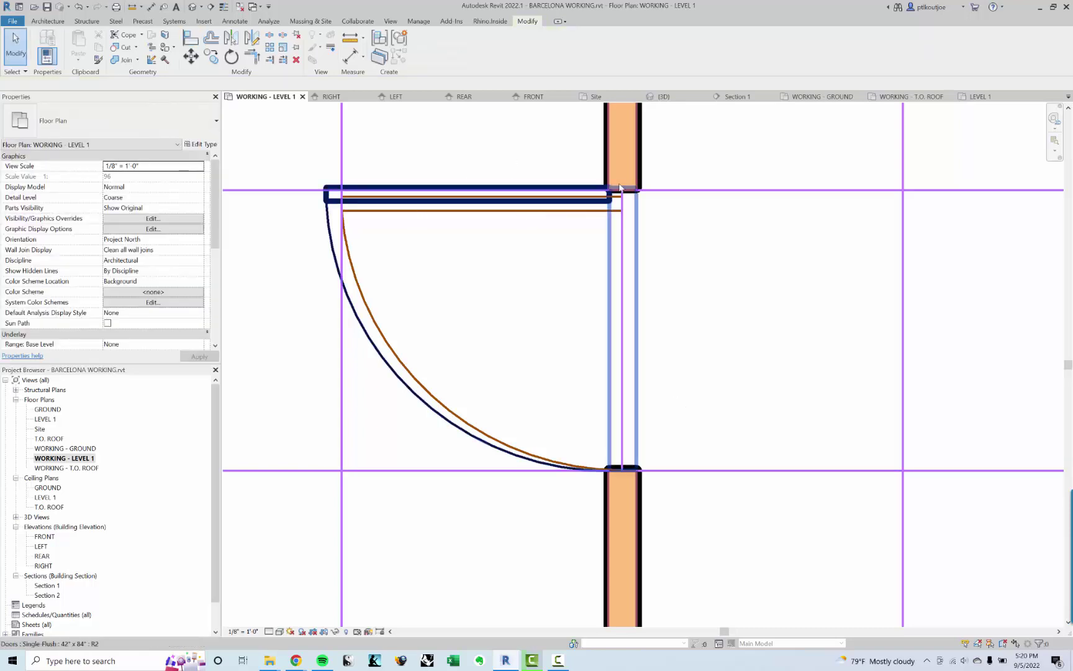
Examine the walls, doors and LEVEL 1 floor of the whole model in the 3D view
scroll(462, 294, "down", 5)
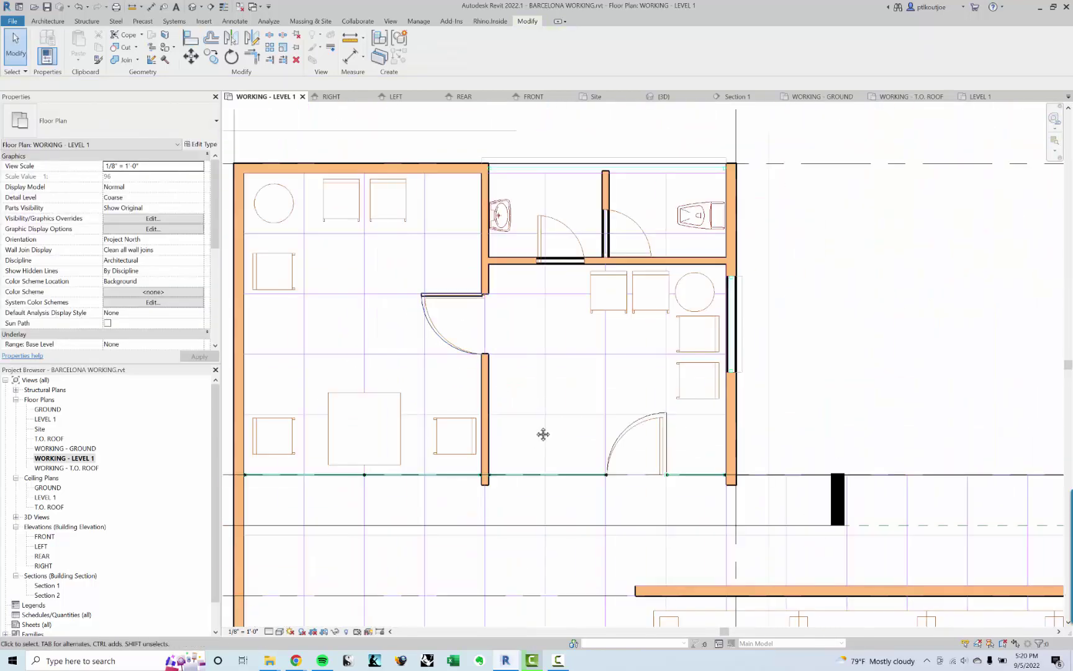
middle_click_drag(544, 434, 470, 311)
scroll(469, 311, "down", 2)
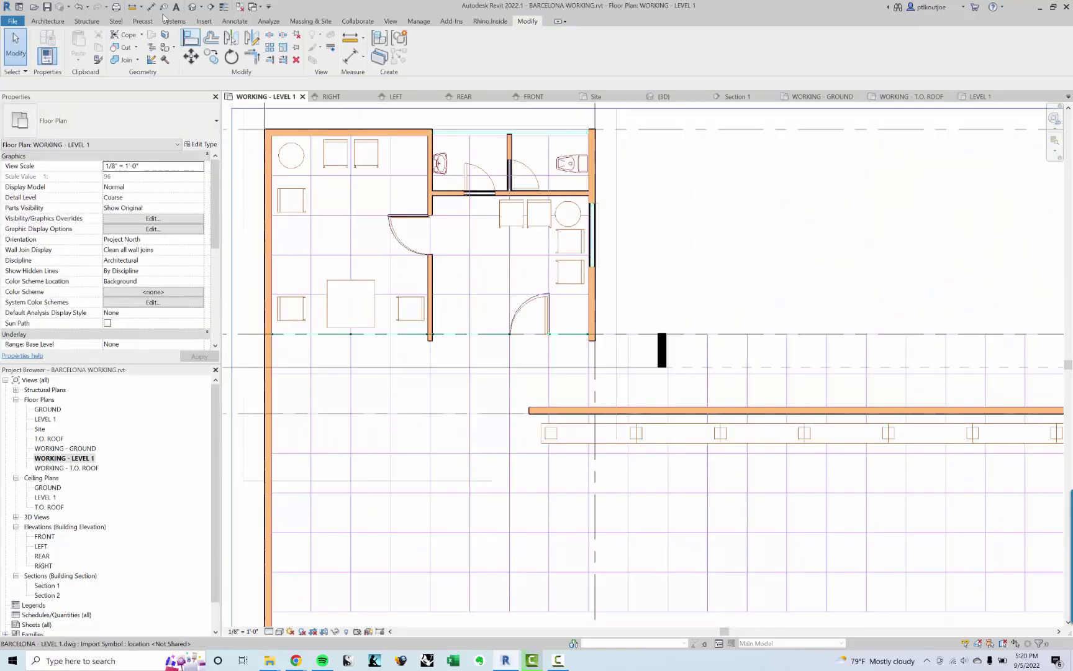
left_click(192, 7)
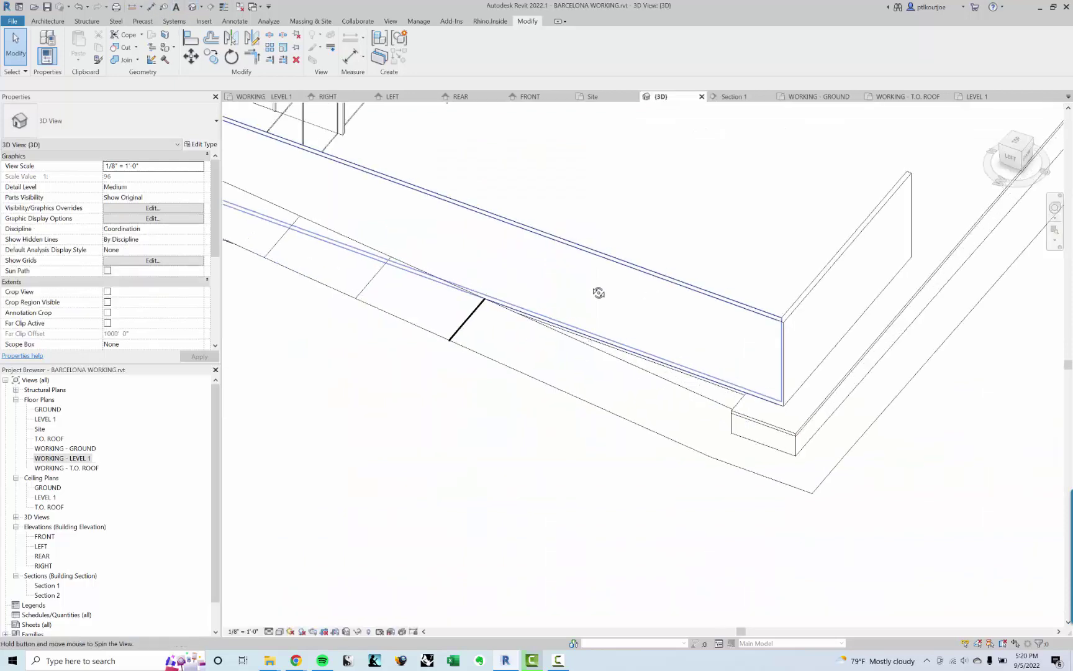
scroll(568, 283, "down", 3)
scroll(621, 276, "down", 3)
middle_click_drag(702, 269, 776, 369, "shift")
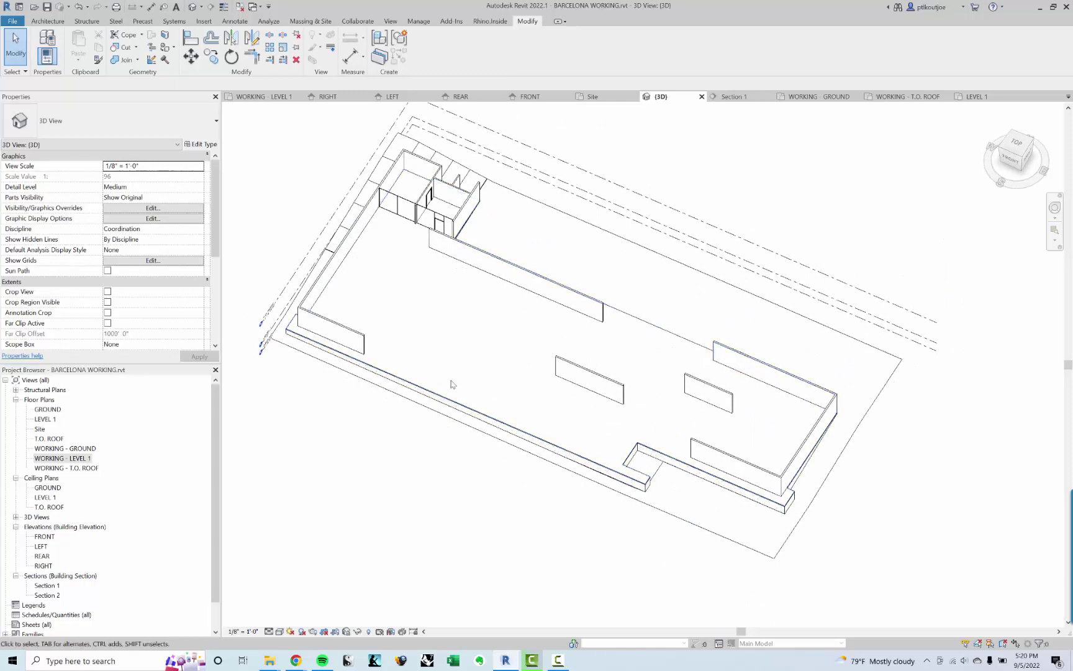
In the WORKING - LEVEL 1 plan, cut a rectangular vertical opening about 60'-6" long in the floor over the underlay's large untiled area
double_click(62, 458)
scroll(604, 311, "up", 3)
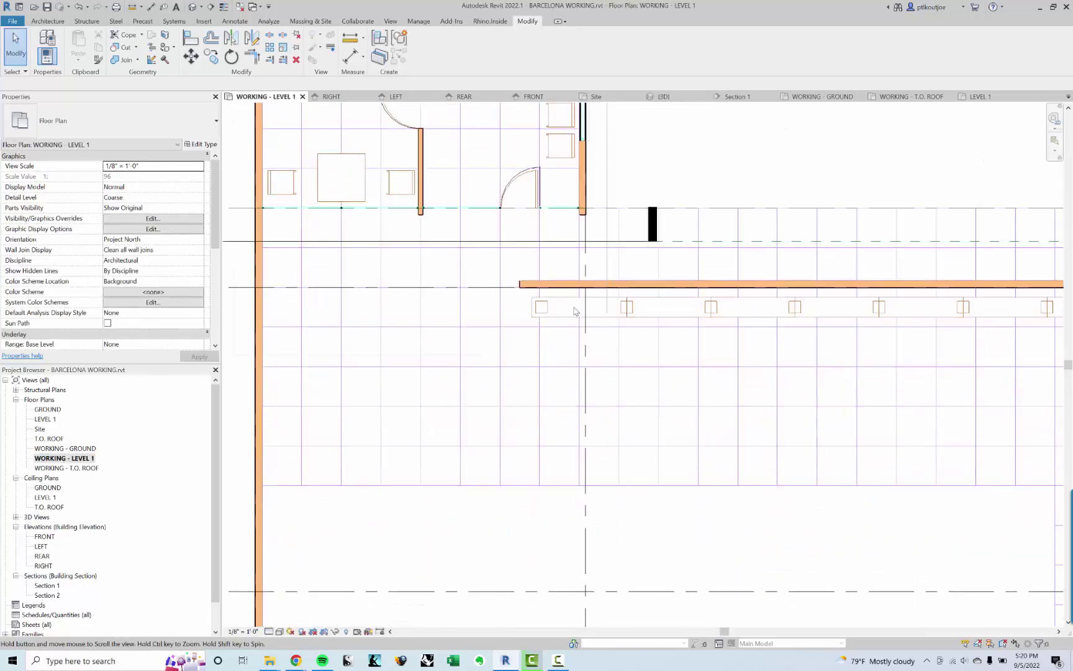
scroll(475, 316, "up", 2)
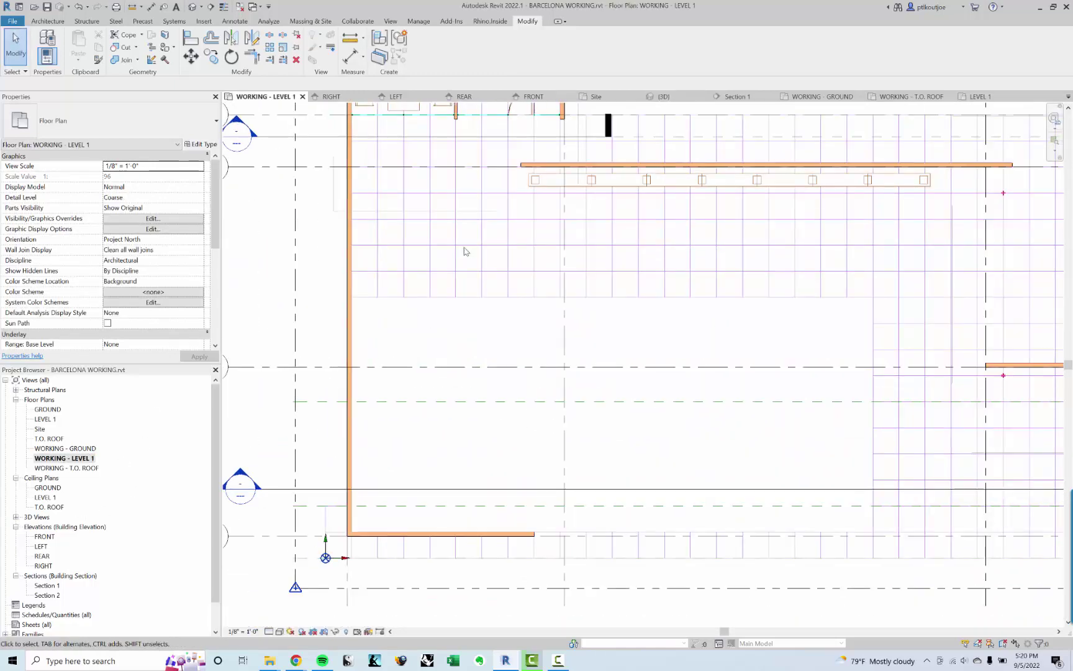
left_click(50, 24)
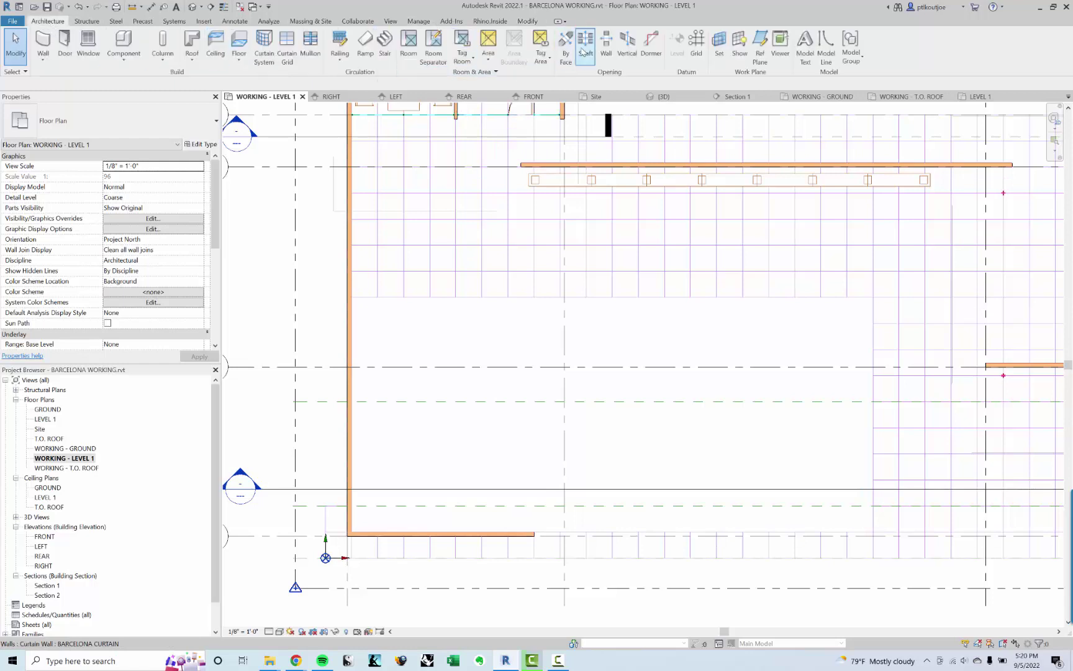
left_click(629, 48)
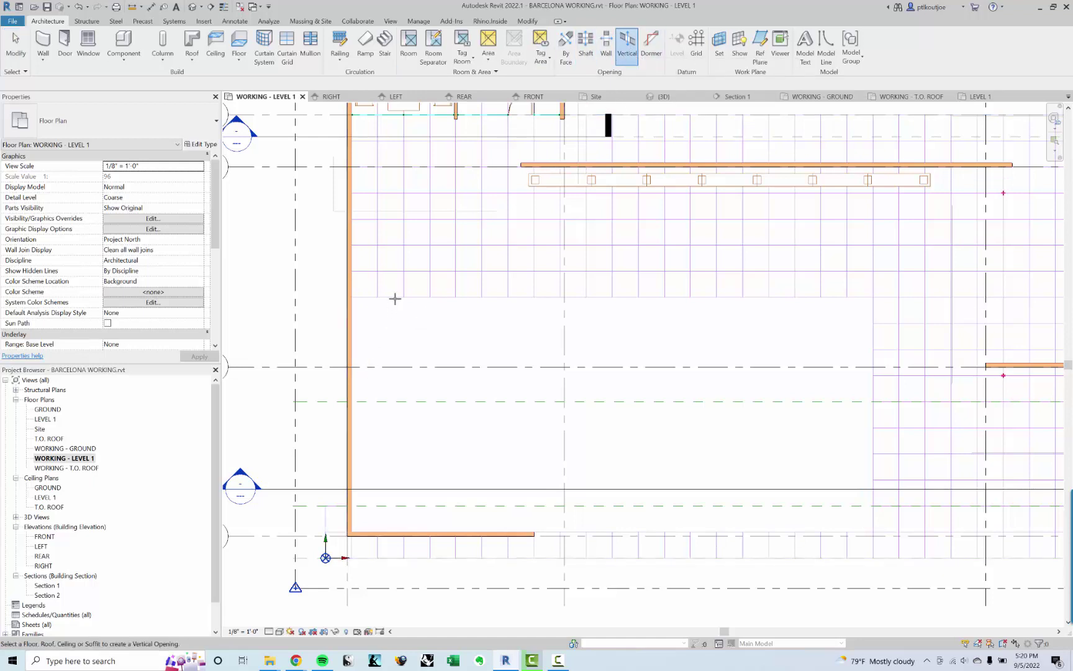
left_click(357, 558)
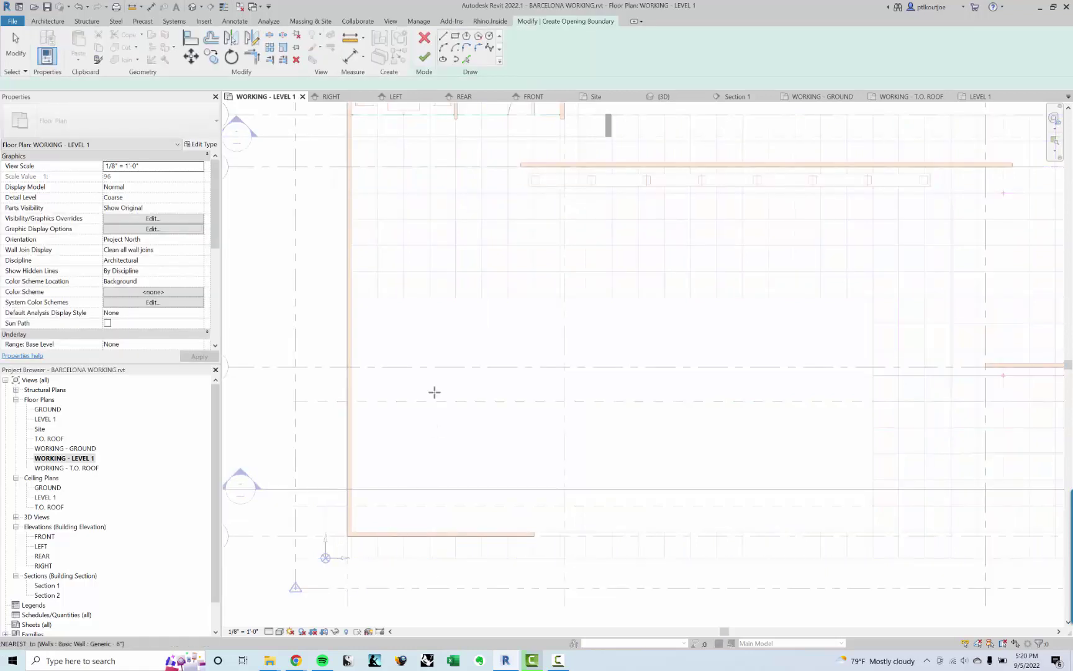
left_click(455, 35)
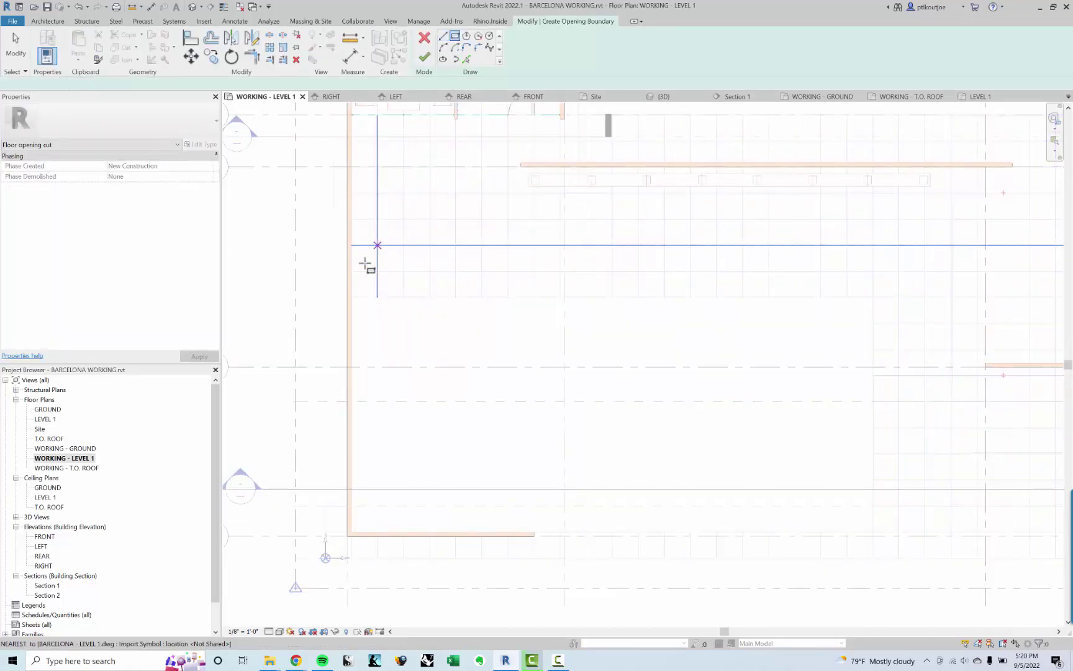
left_click(350, 297)
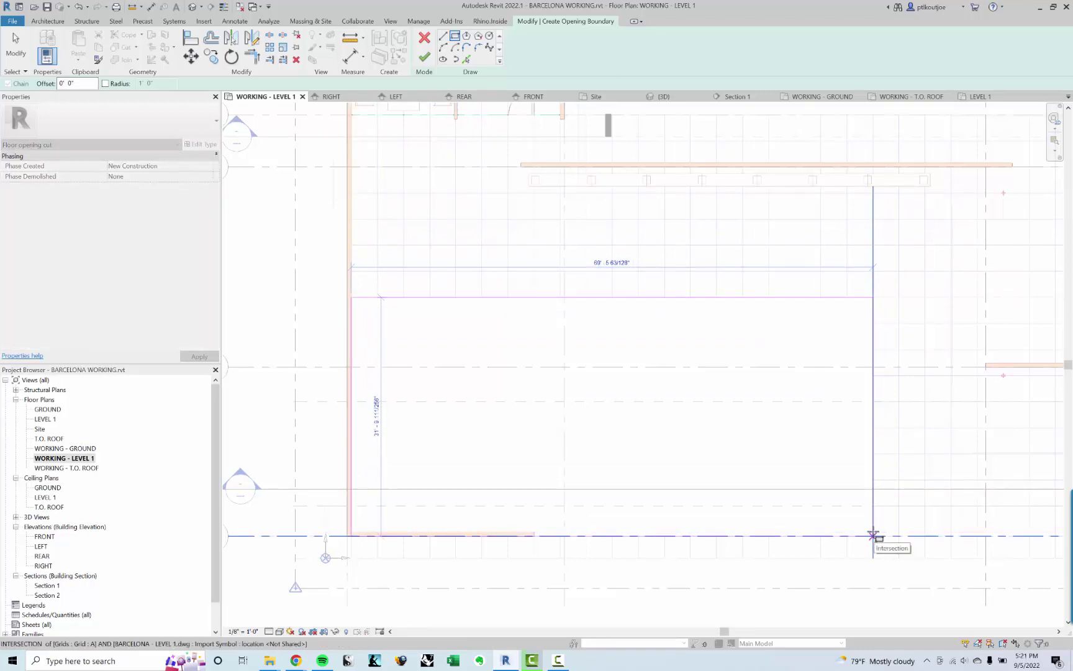
left_click(873, 532)
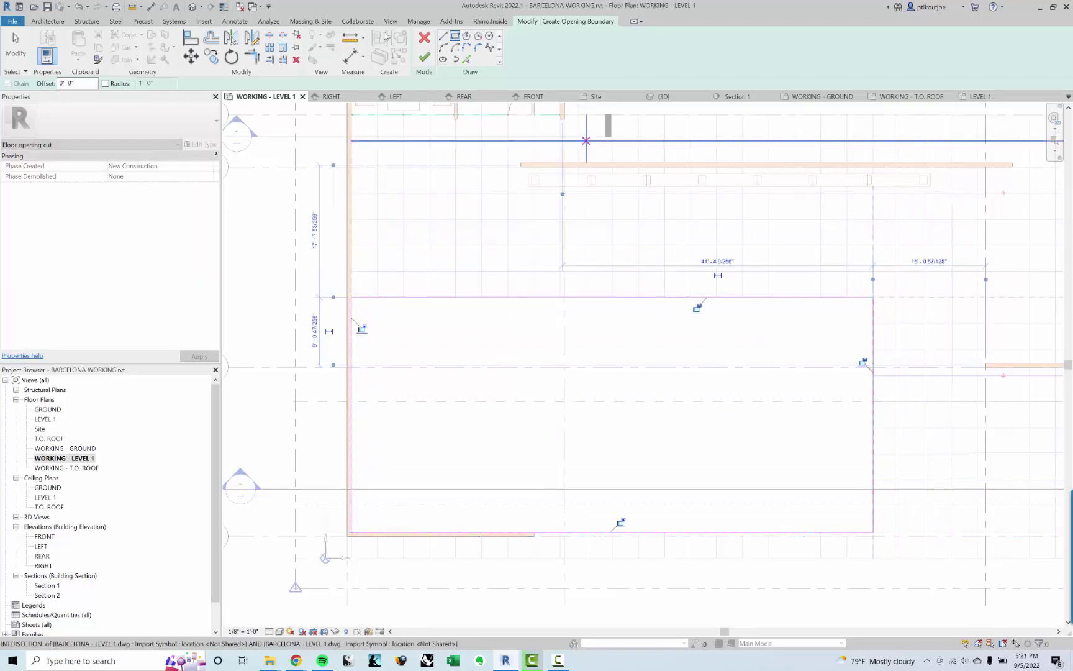
key("Return")
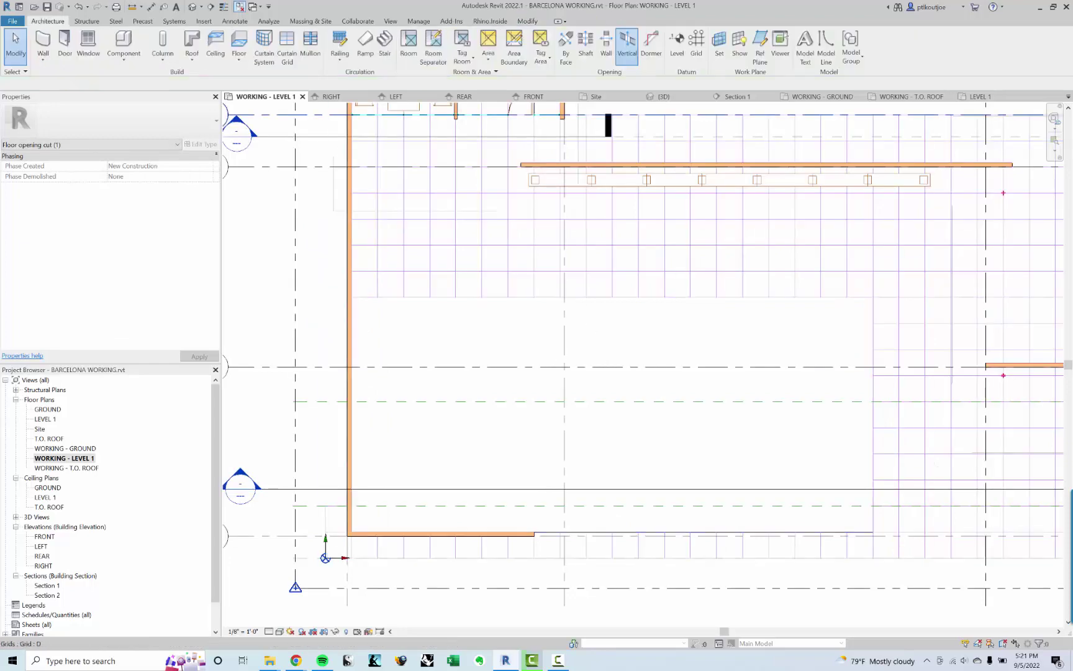
Inspect the large rectangular floor opening in the 3D view and remove it from the LEVEL 1 floor
left_click(192, 7)
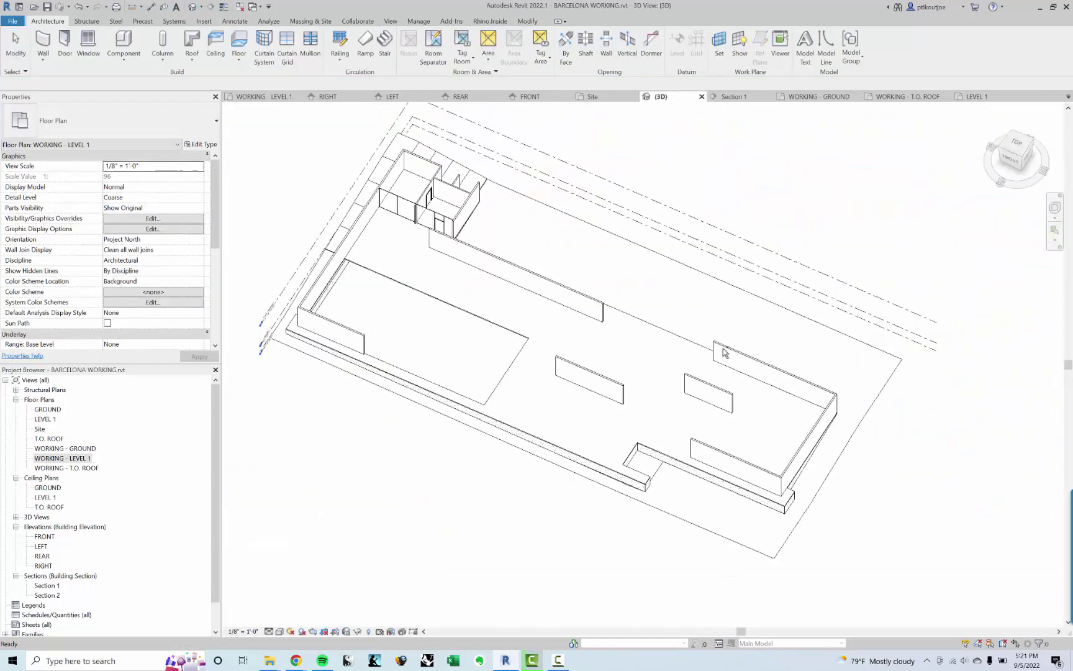
left_click(457, 315)
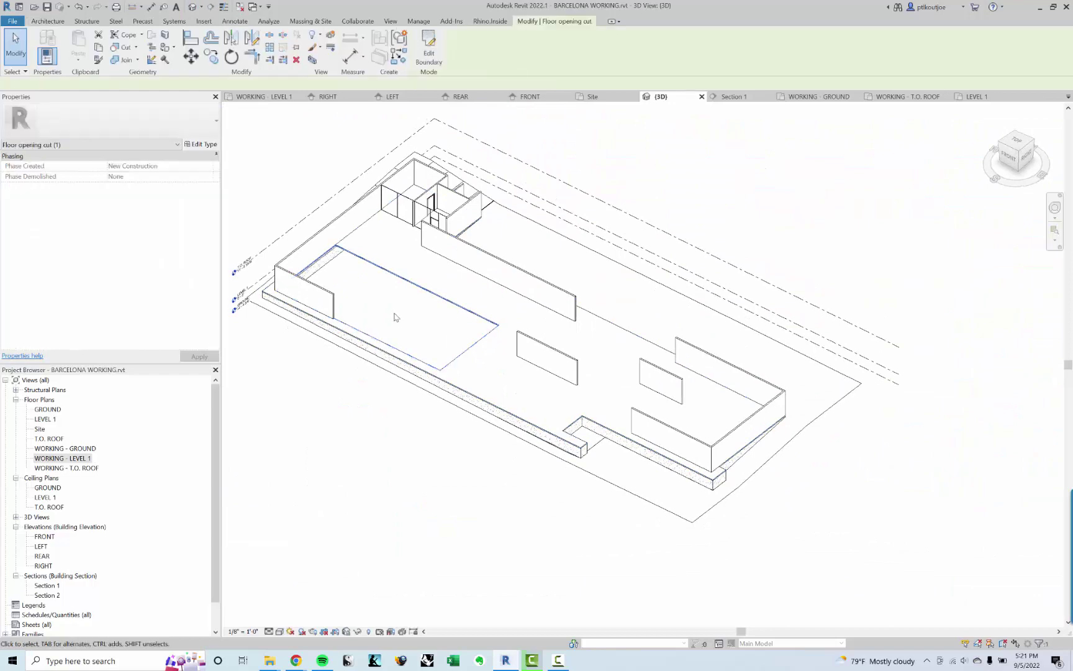
scroll(395, 313, "up", 3)
scroll(476, 332, "up", 4)
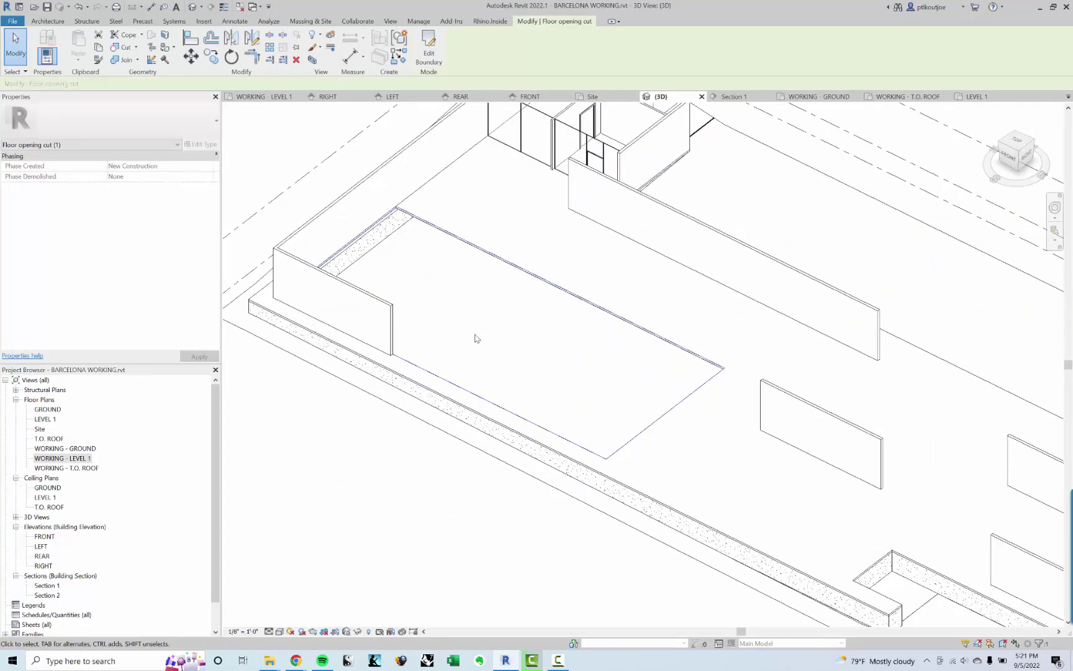
key("Escape")
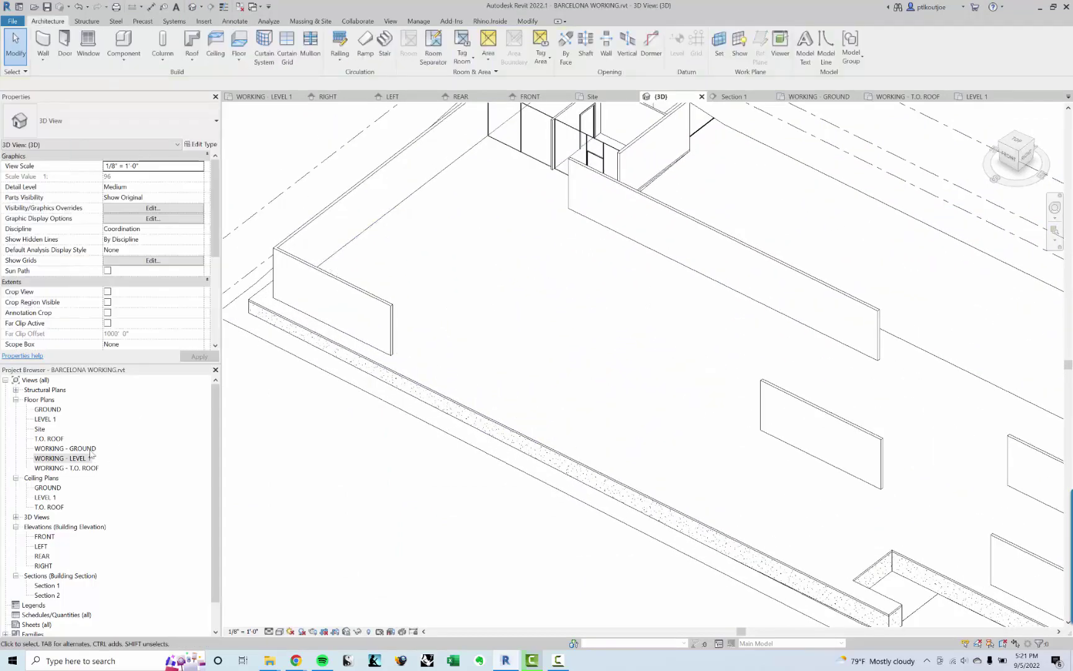
Edit the LEVEL 1 floor's boundary in WORKING - LEVEL 1, adding a rectangular cutout around the large untiled area inside the corner walls
double_click(62, 458)
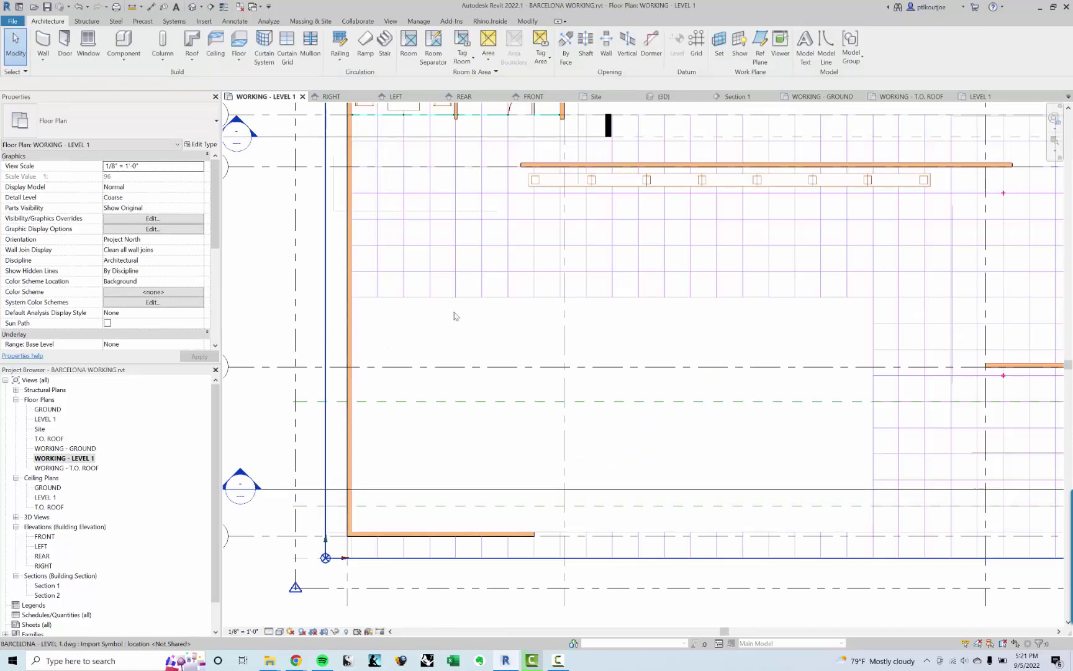
left_click(329, 515)
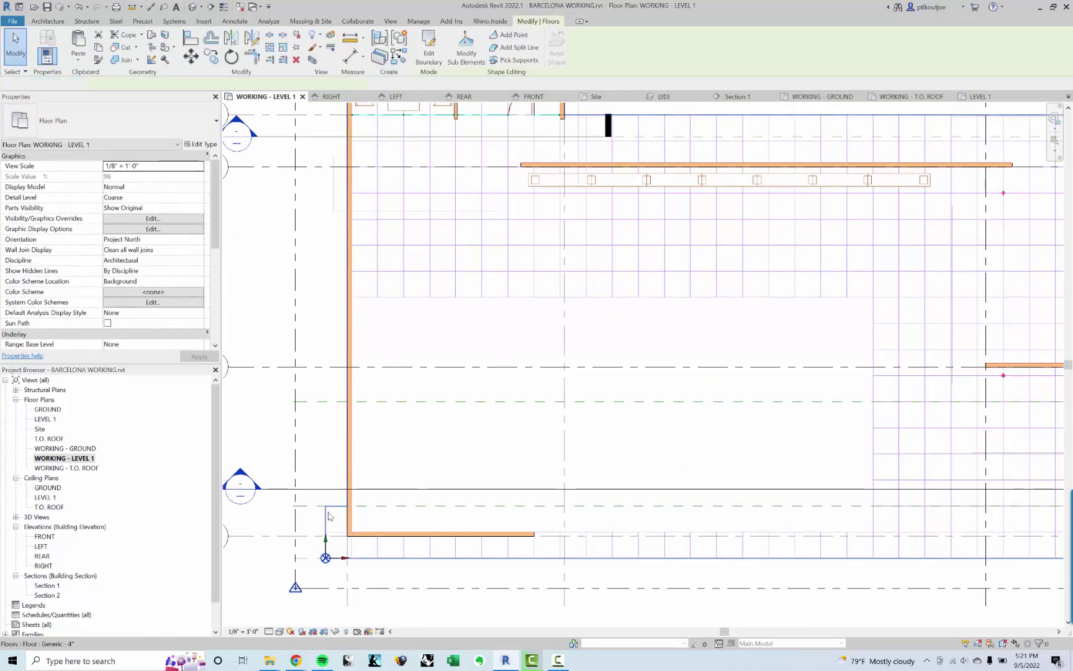
double_click(329, 516)
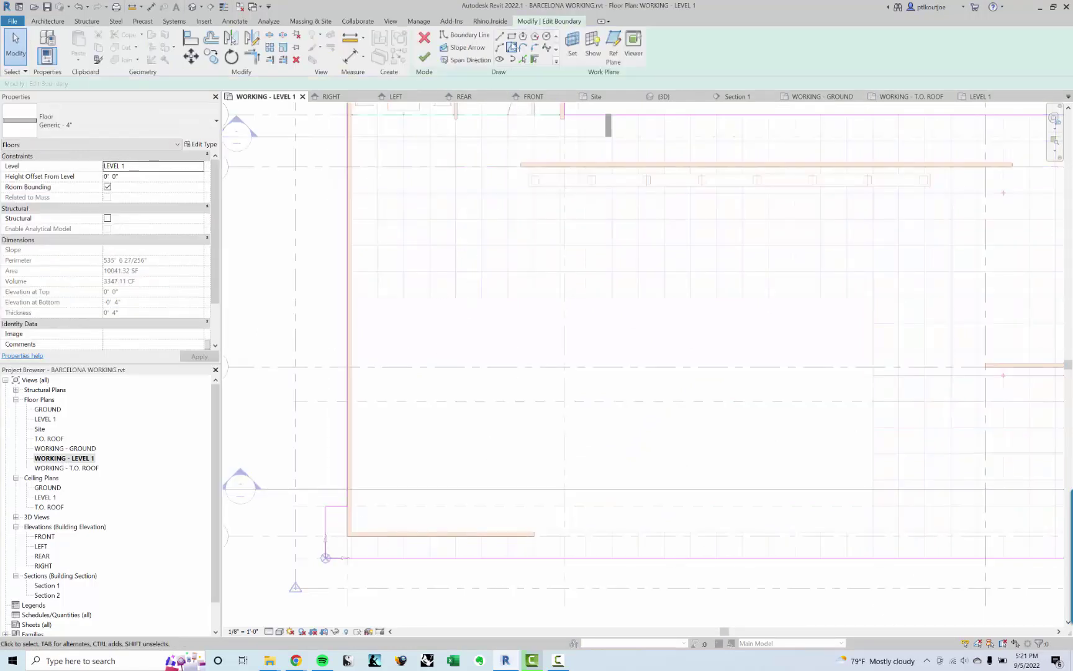
left_click(346, 274)
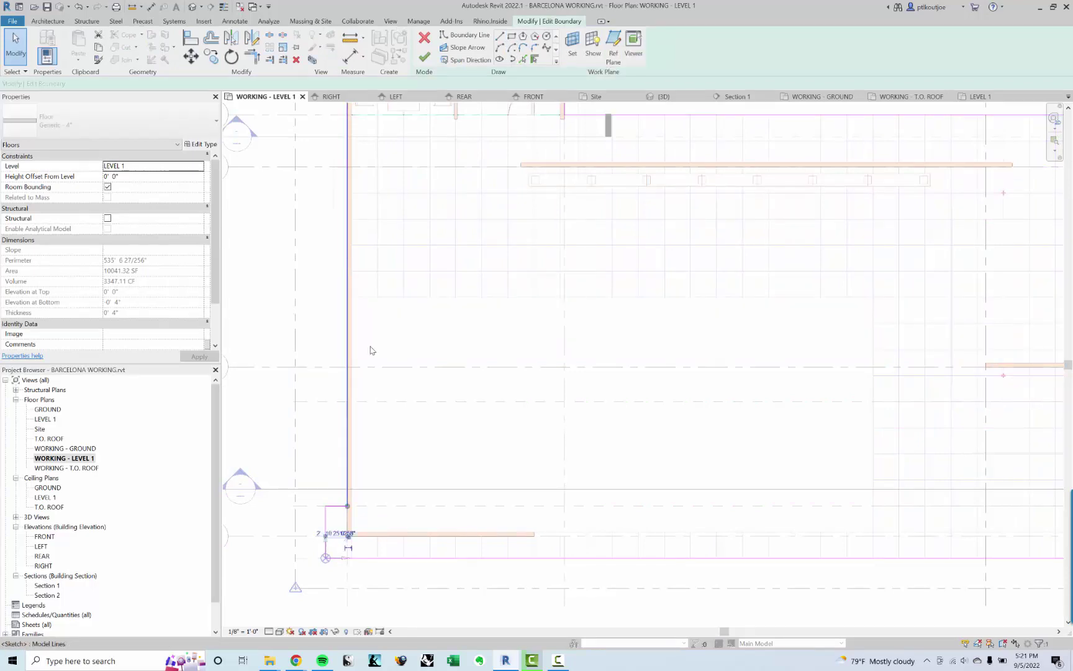
middle_click_drag(446, 613, 449, 513)
left_click(474, 338)
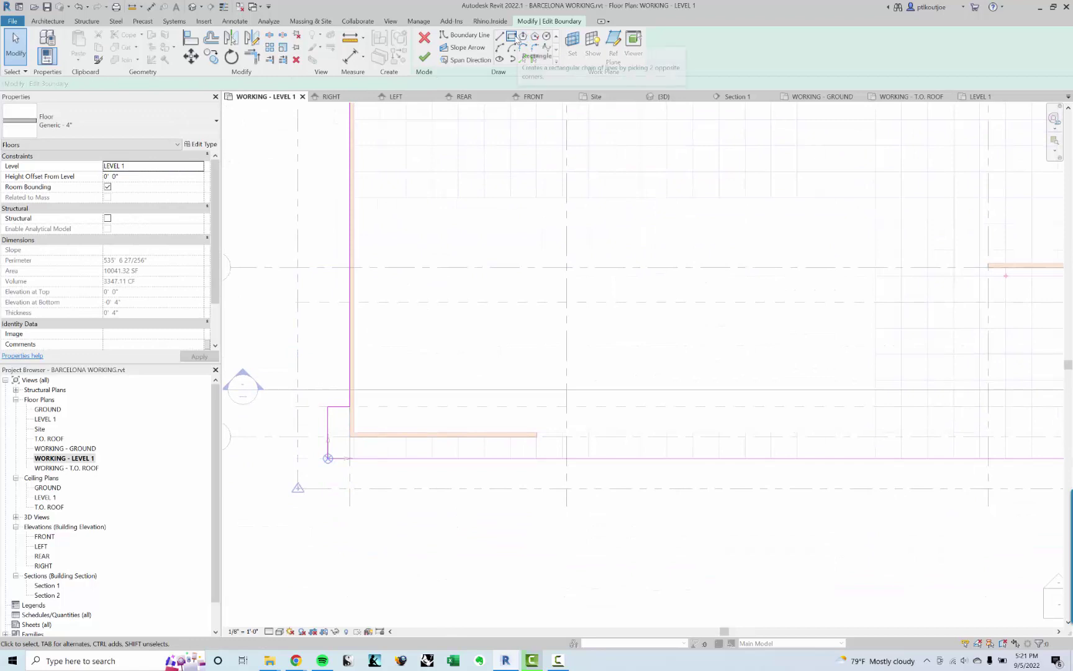
left_click(511, 36)
scroll(400, 219, "up", 2)
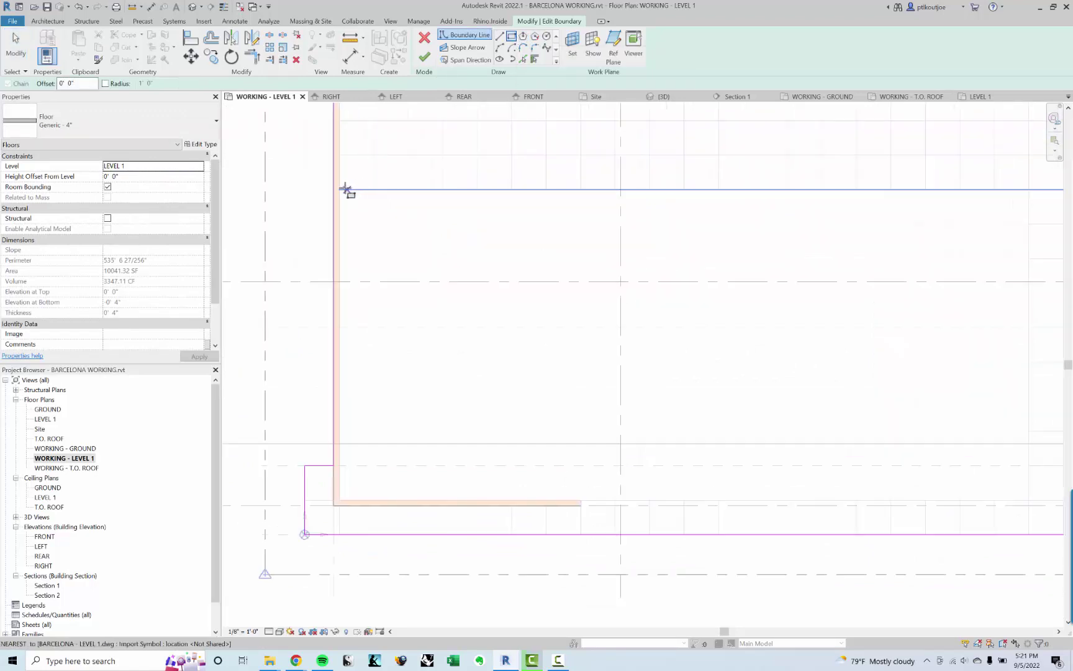
left_click(347, 190)
middle_click_drag(748, 365, 414, 287)
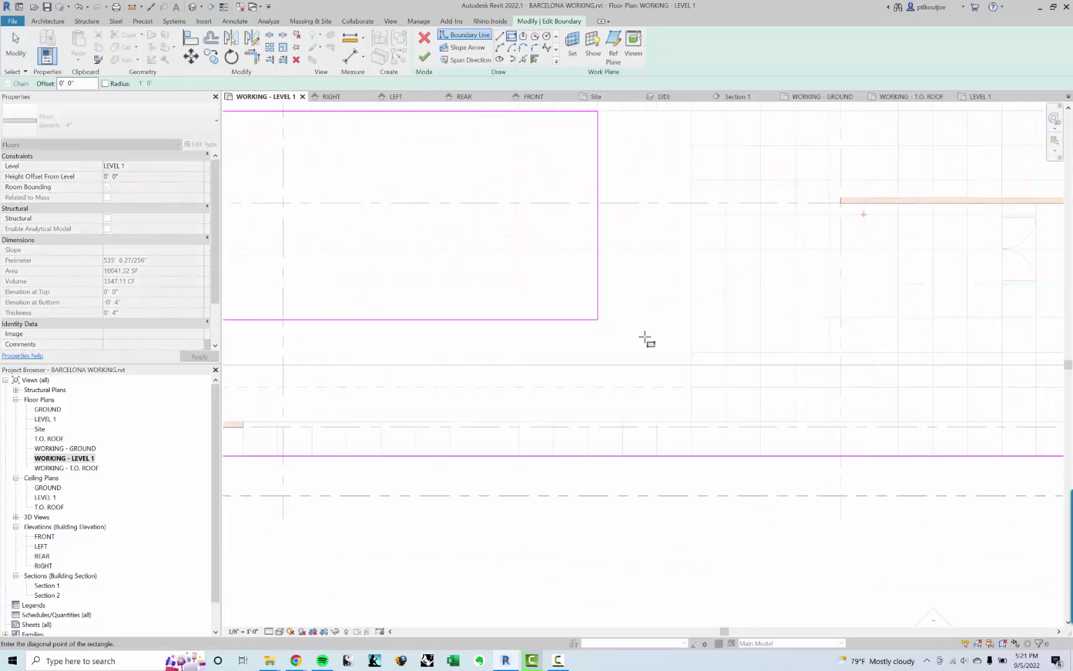
left_click(692, 426)
scroll(748, 335, "down", 3)
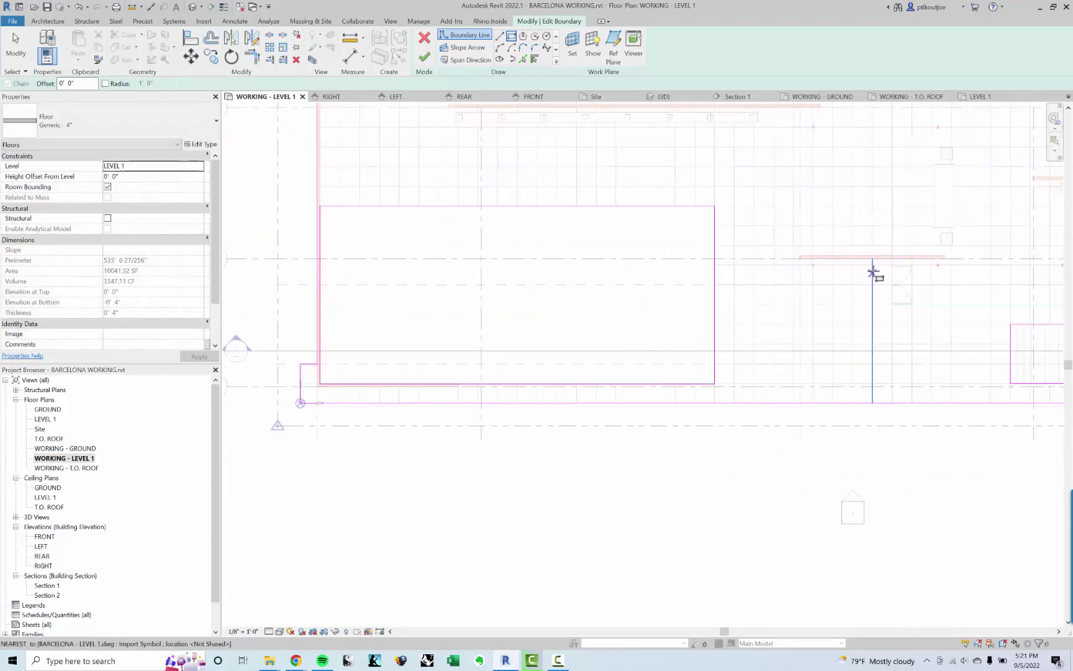
Add a second rectangular cutout around the walled court with the figure at the floor's far end and finish the boundary sketch
scroll(712, 297, "up", 6)
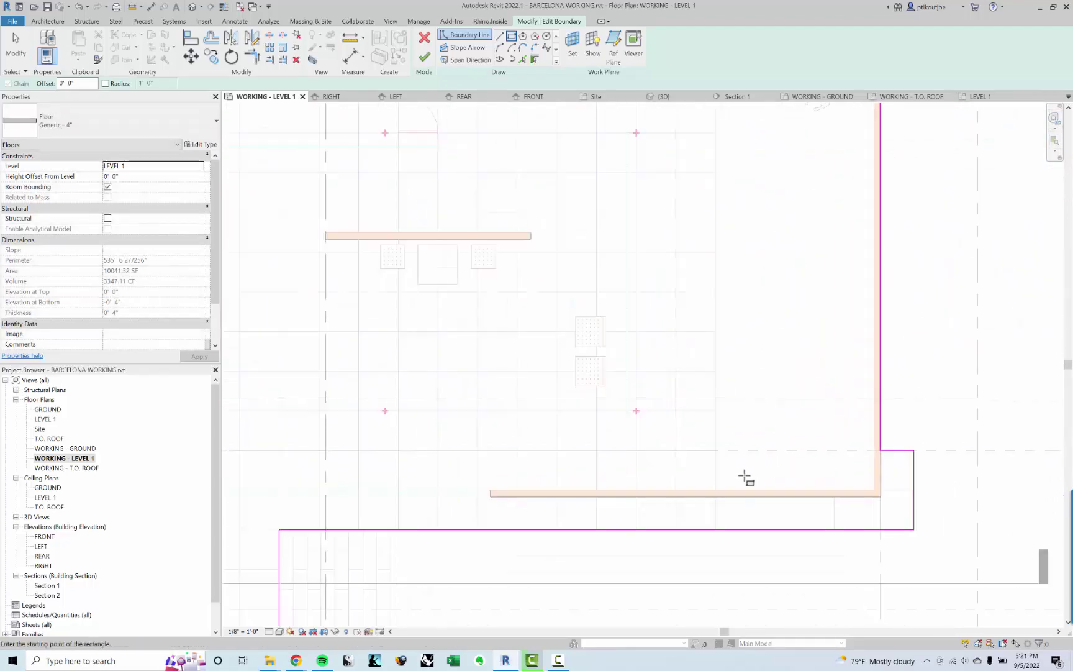
left_click(714, 490)
mouse_move(785, 368)
middle_mouse_down()
mouse_move(770, 402)
mouse_move(771, 297)
middle_mouse_up()
scroll(788, 295, "up", 2)
left_click(798, 291)
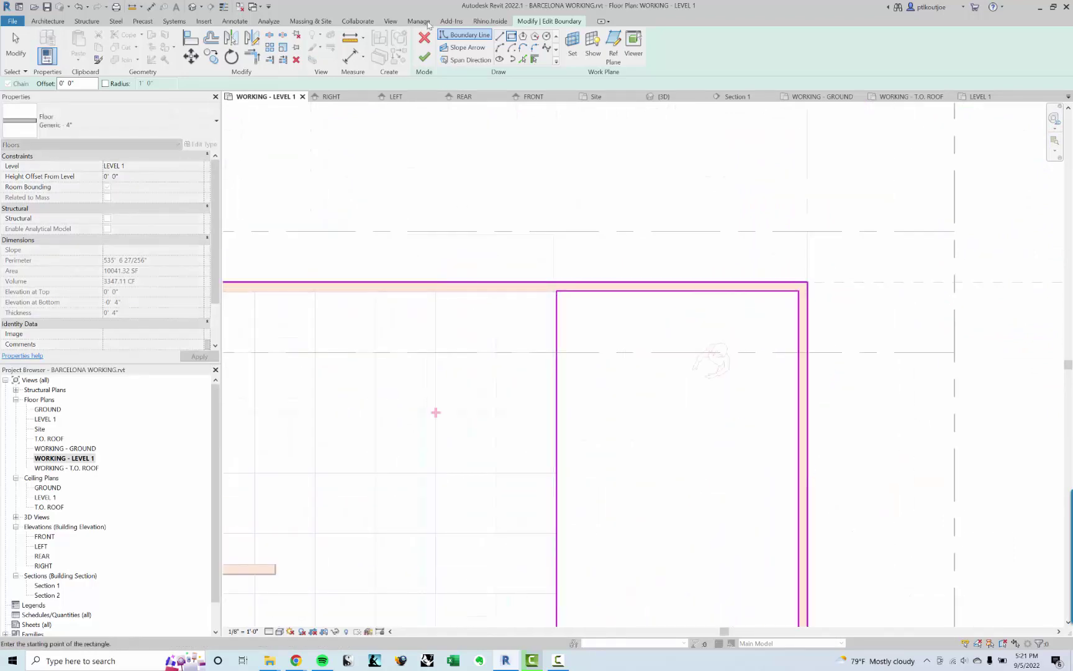
left_click(510, 204)
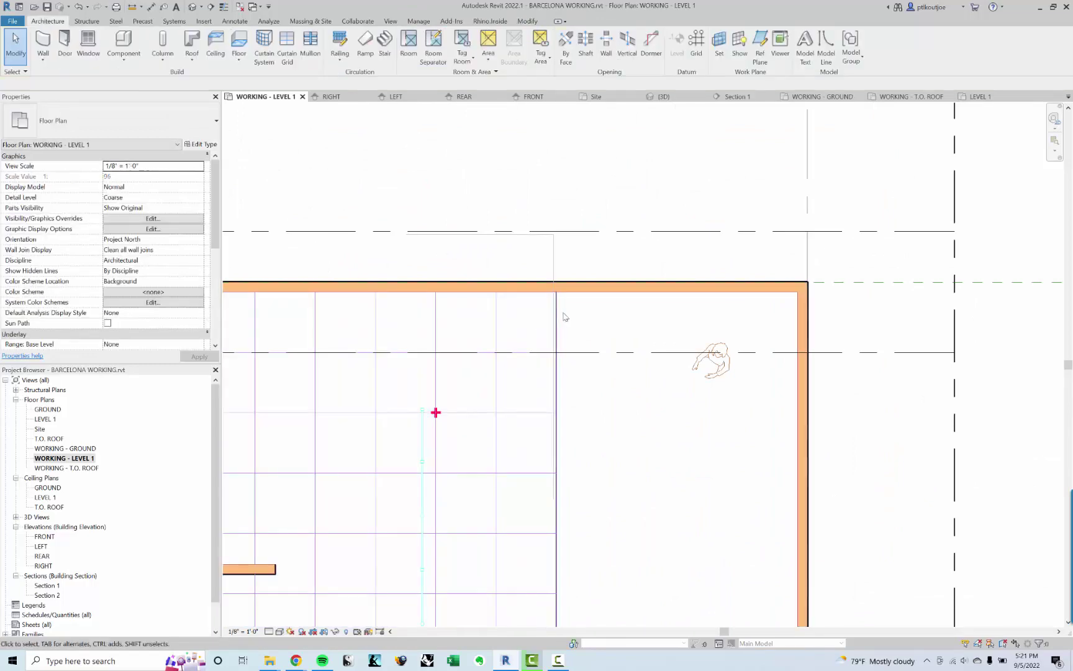
Examine the two rectangular cutouts of the LEVEL 1 floor in the 3D view
left_click(561, 317)
left_click(383, 168)
left_click(193, 9)
middle_click_drag(637, 335, 743, 350, "shift")
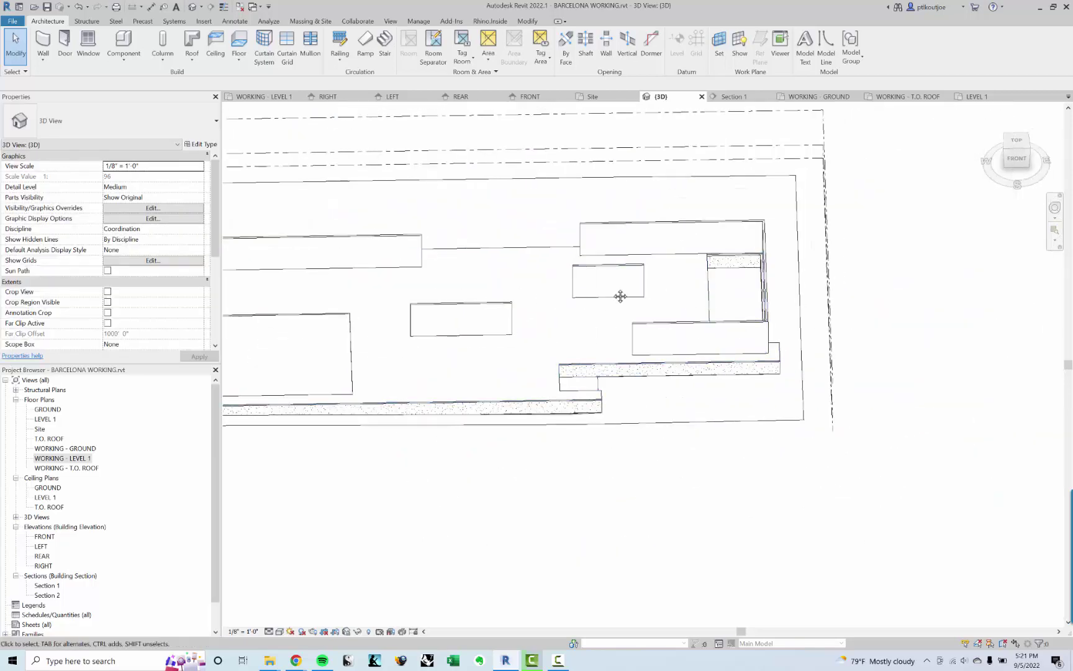
middle_click_drag(621, 297, 792, 281)
Open the WORKING - GROUND floor plan and set its underlay base level to LEVEL 1
double_click(66, 448)
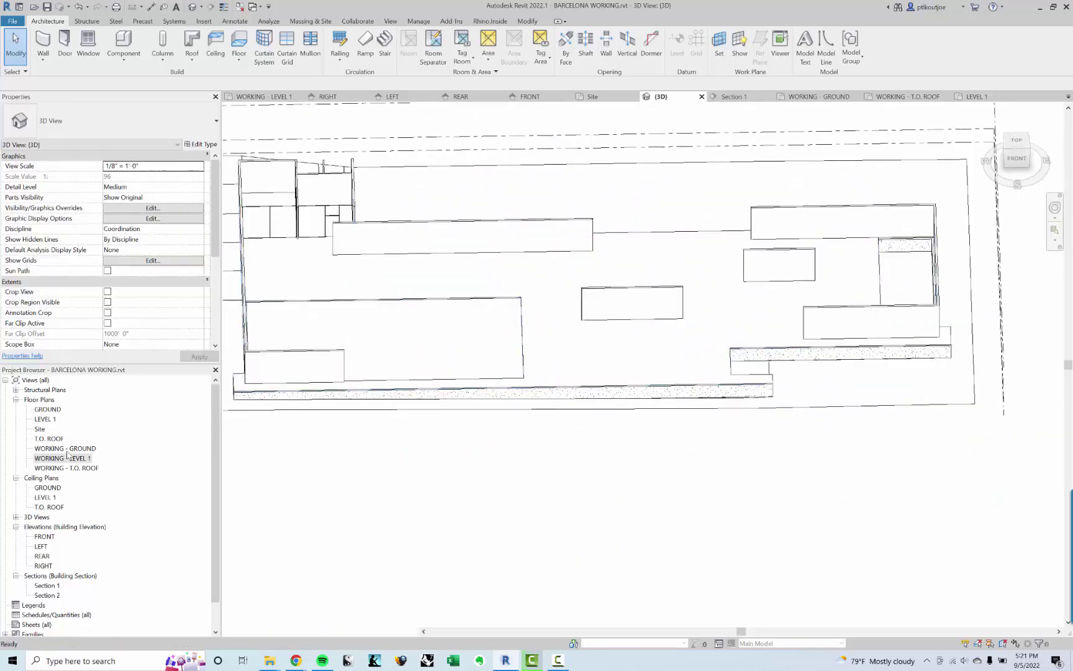
left_click(298, 475)
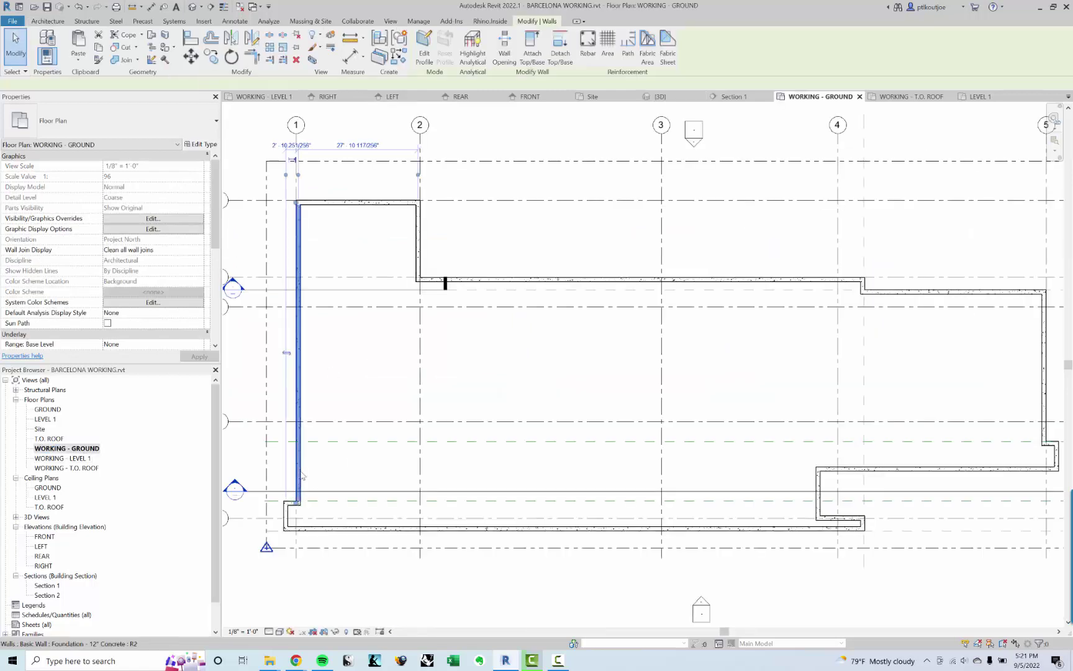
right_click(350, 205)
left_click(209, 286)
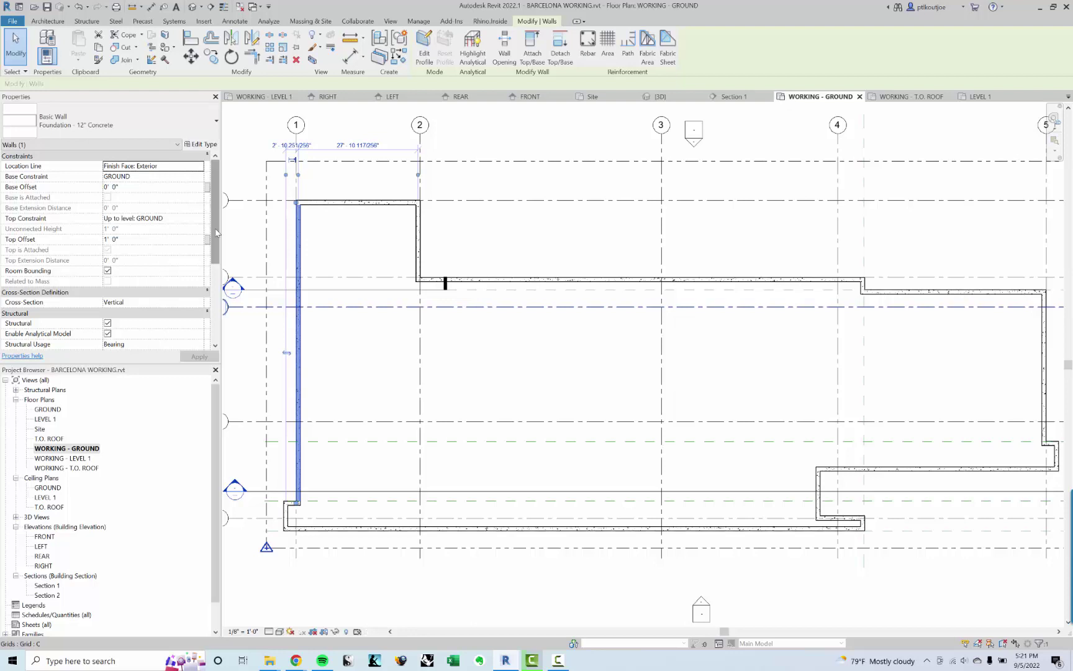
left_click_drag(216, 233, 216, 311)
left_click(347, 242)
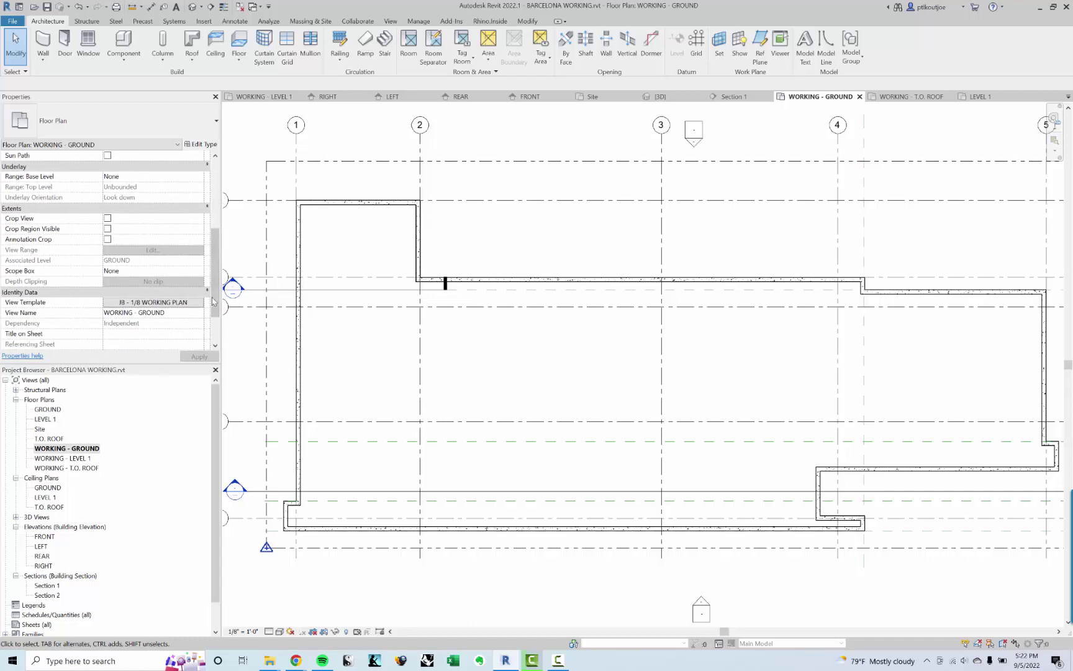
left_click_drag(216, 303, 214, 278)
scroll(214, 282, "down", 4)
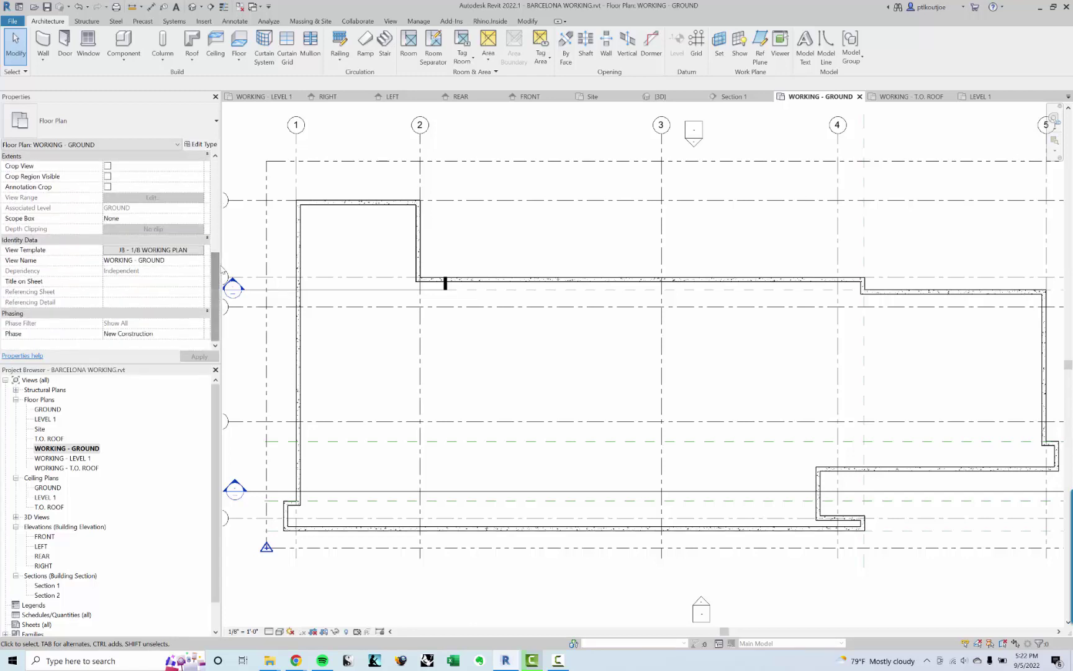
scroll(216, 244, "up", 3)
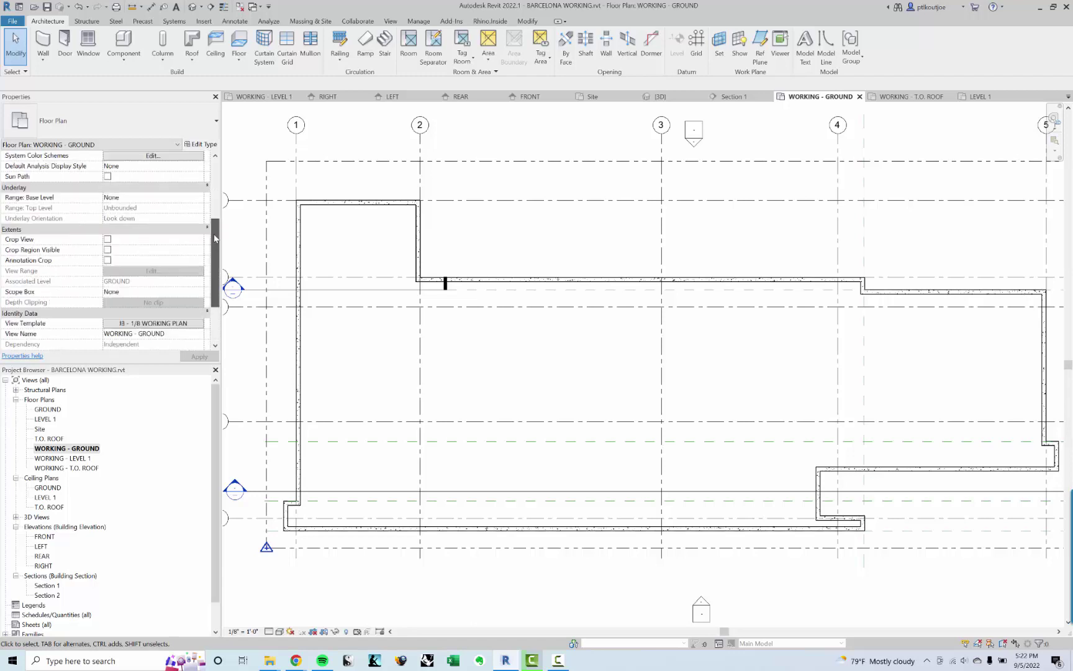
scroll(215, 236, "up", 1)
left_click(200, 231)
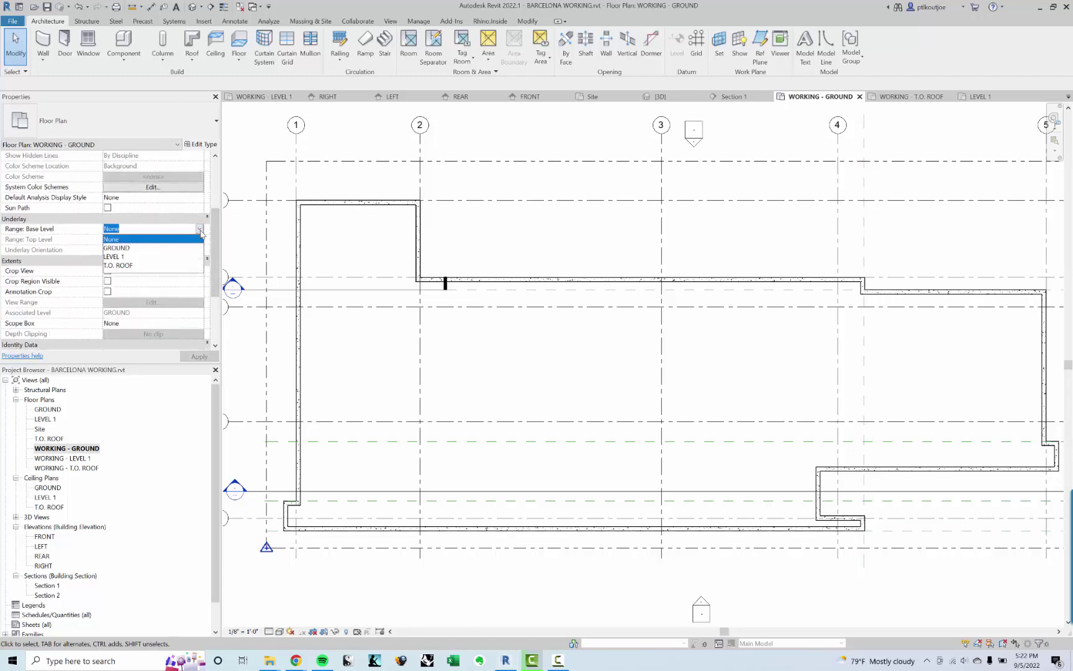
left_click(124, 256)
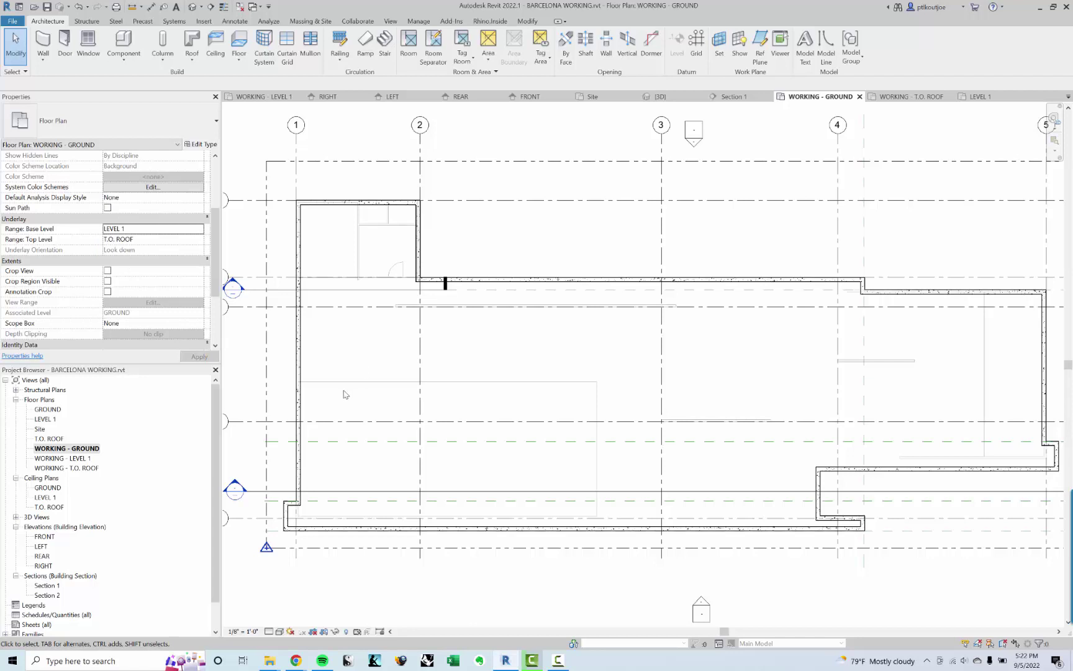
Create Foundation - 12" Concrete walls like the existing one along the upper and right edges of the large pool cutout
scroll(338, 369, "up", 3)
left_click(302, 360)
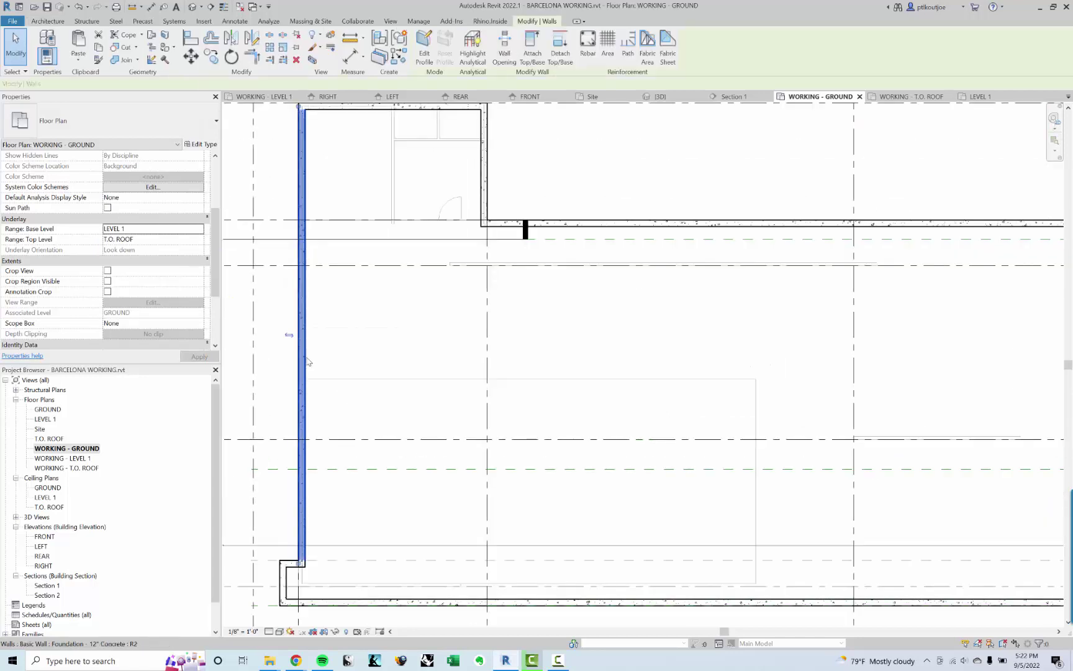
right_click(307, 359)
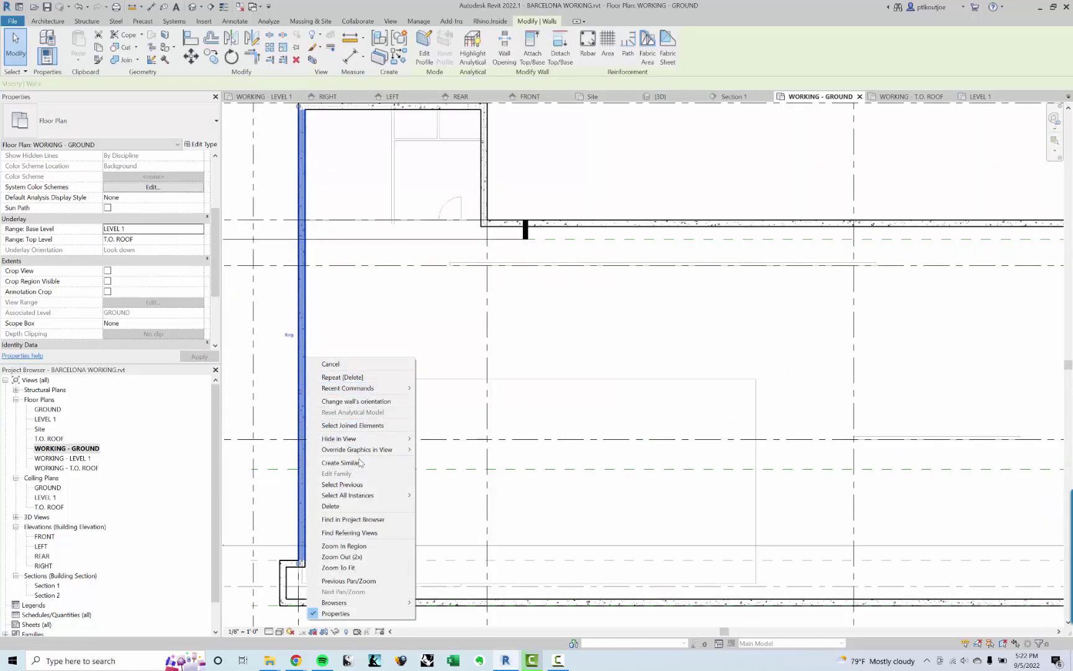
left_click(359, 463)
left_click(304, 379)
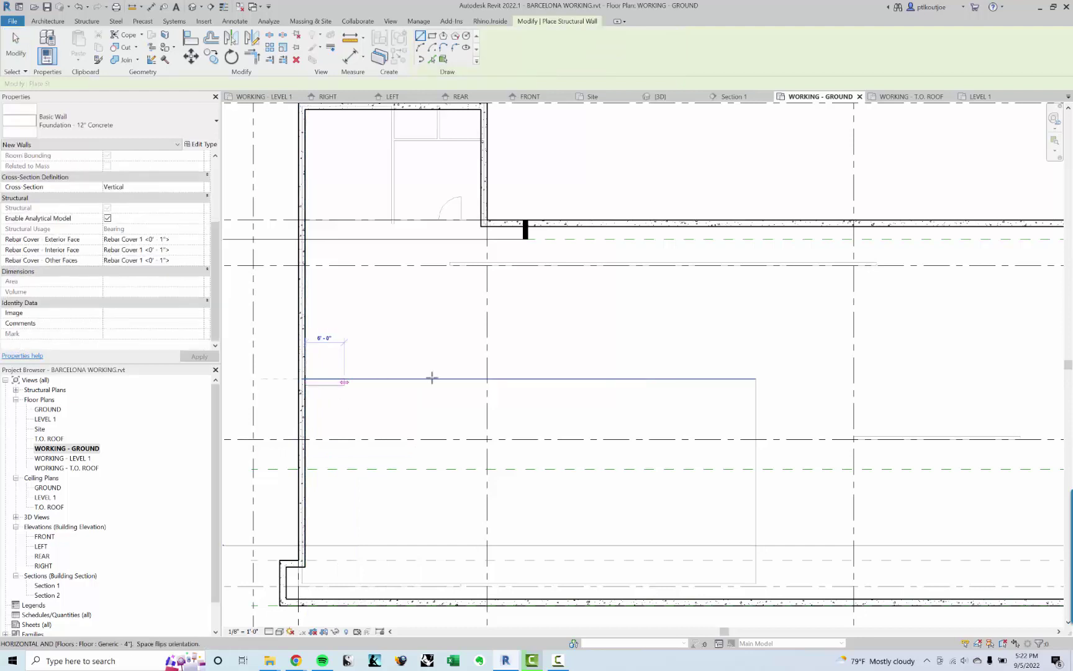
left_click(756, 376)
left_click(756, 583)
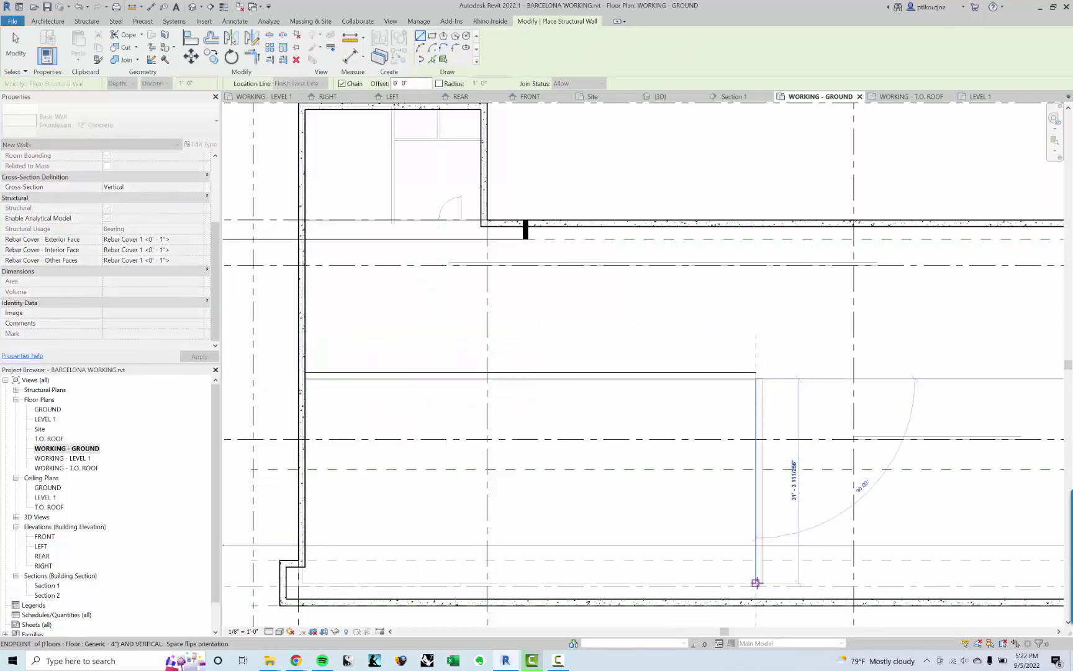
Continue the foundation wall along the large pool cutout's lower edge and add a short return up to the existing corner wall
middle_click_drag(532, 522, 485, 431)
scroll(485, 431, "up", 2)
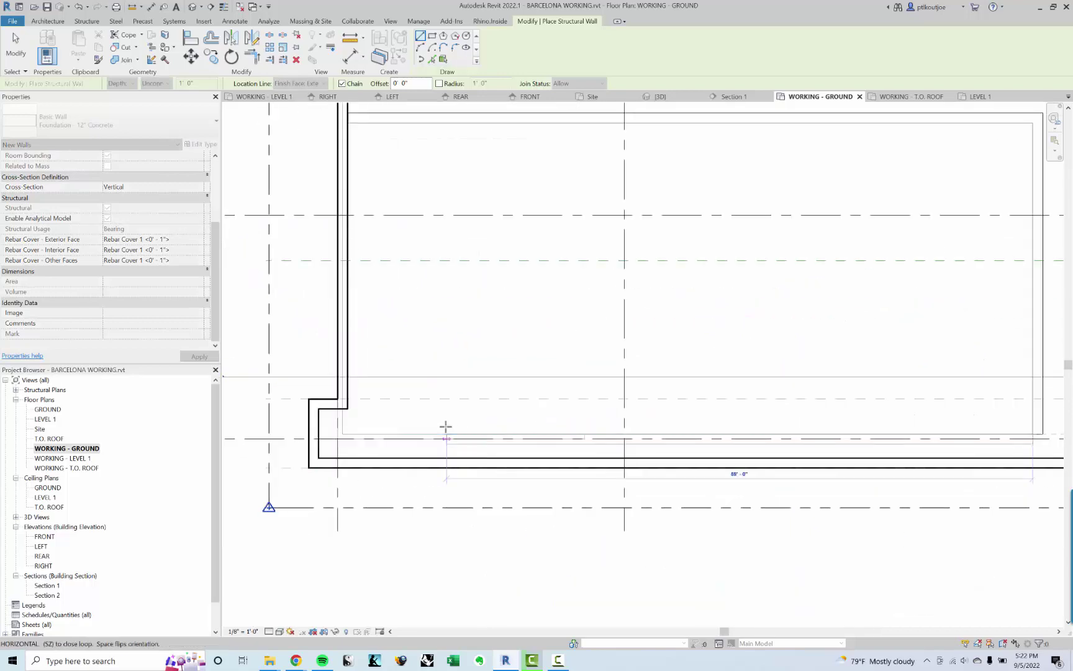
left_click(340, 437)
scroll(346, 418, "up", 2)
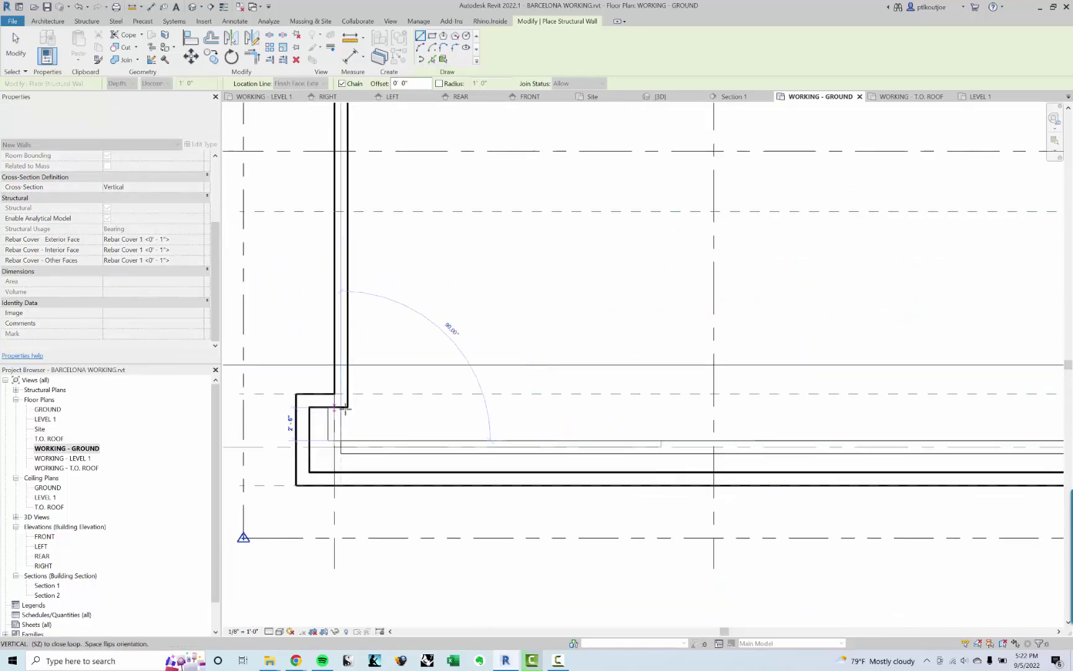
key("Escape")
key("Escape")
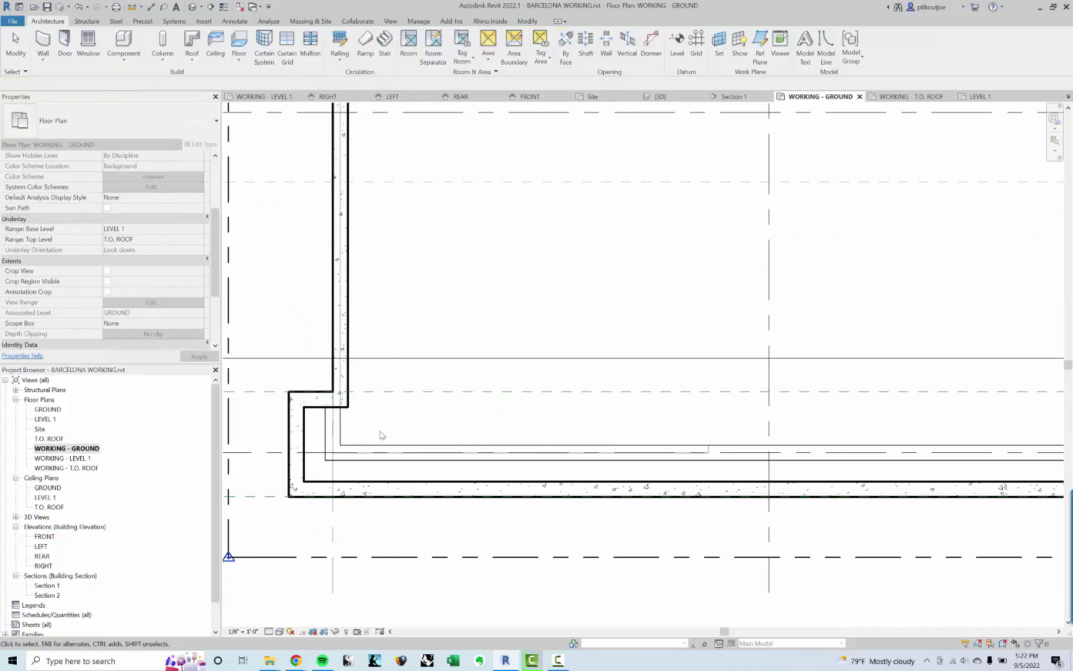
Align the short return wall's inner face with the inner face of the existing foundation wall on grid 1
key("a")
key("l")
left_click(351, 391)
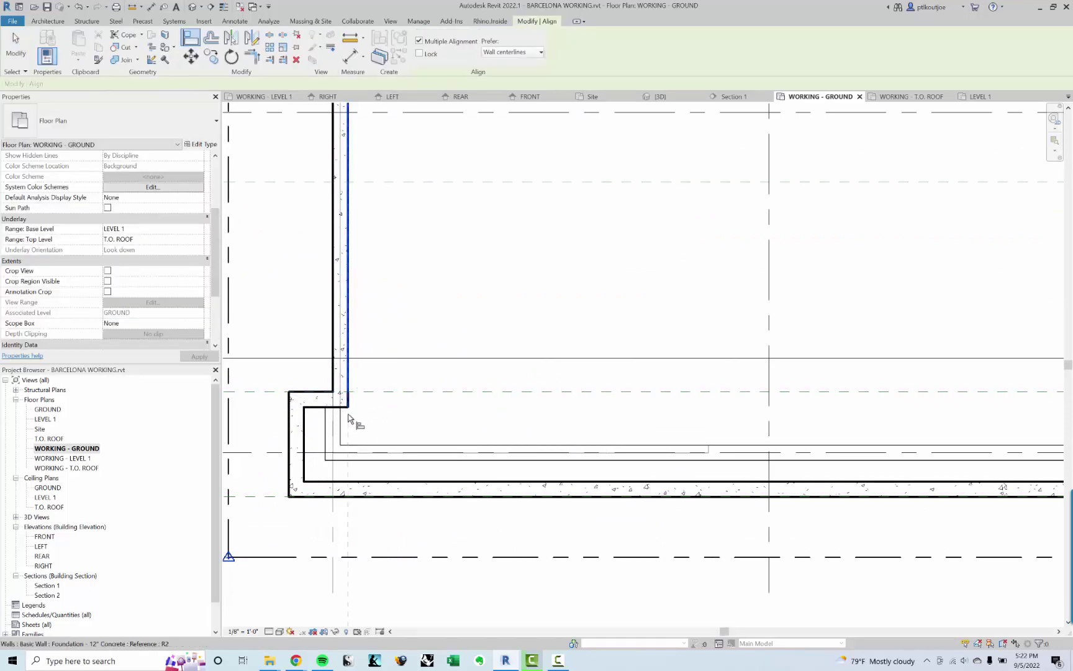
scroll(404, 398, "down", 4)
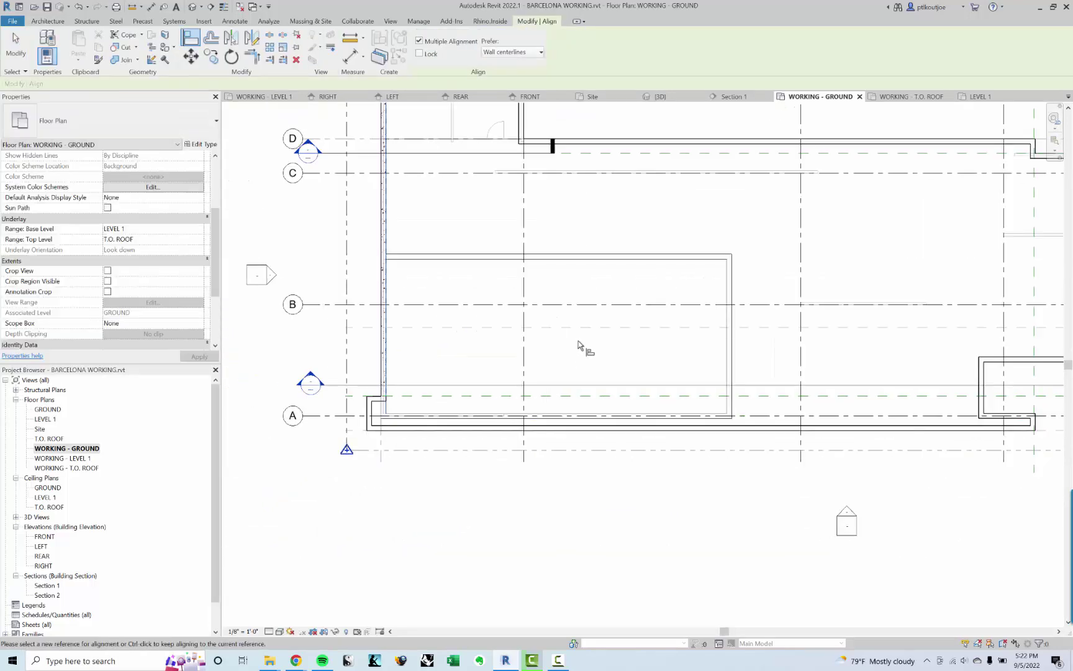
middle_click_drag(582, 347, 507, 352)
key("Escape")
key("Escape")
Create a matching Foundation - 12" Concrete wall along the left edge of the small pool cutout at the plan's far end
middle_click_drag(604, 266, 242, 264)
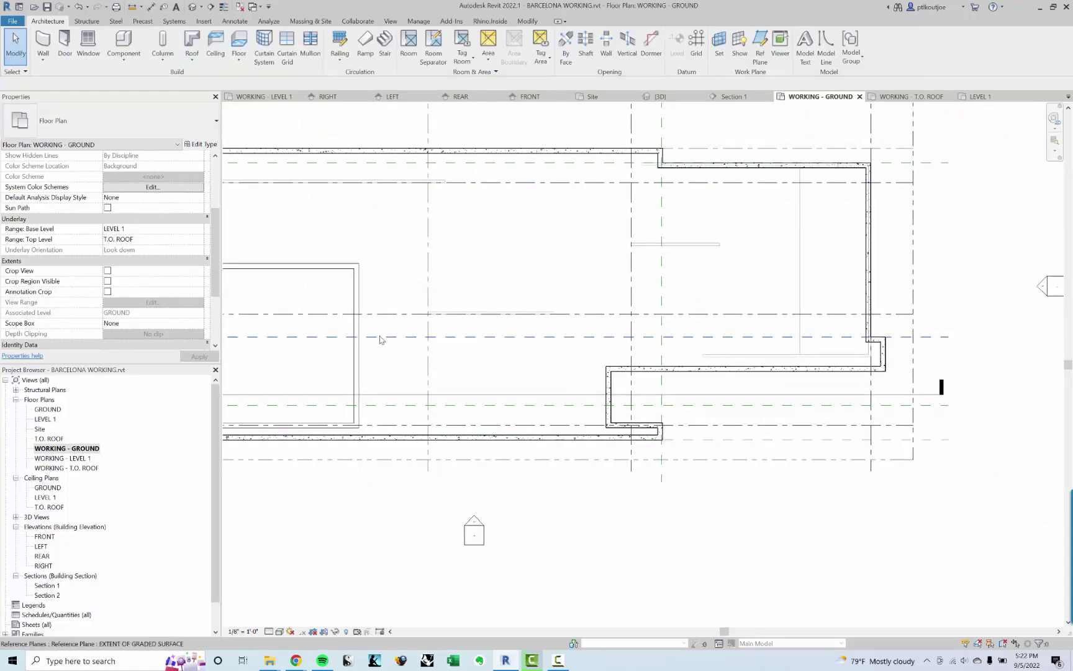
left_click(355, 348)
right_click(361, 281)
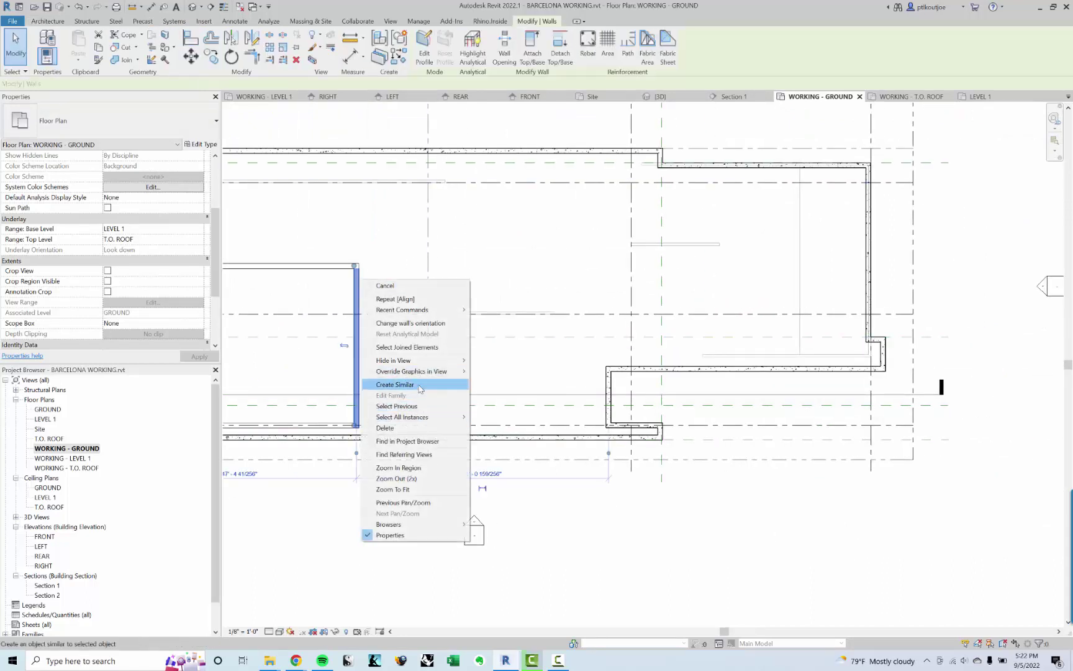
left_click(397, 384)
scroll(830, 176, "up", 5)
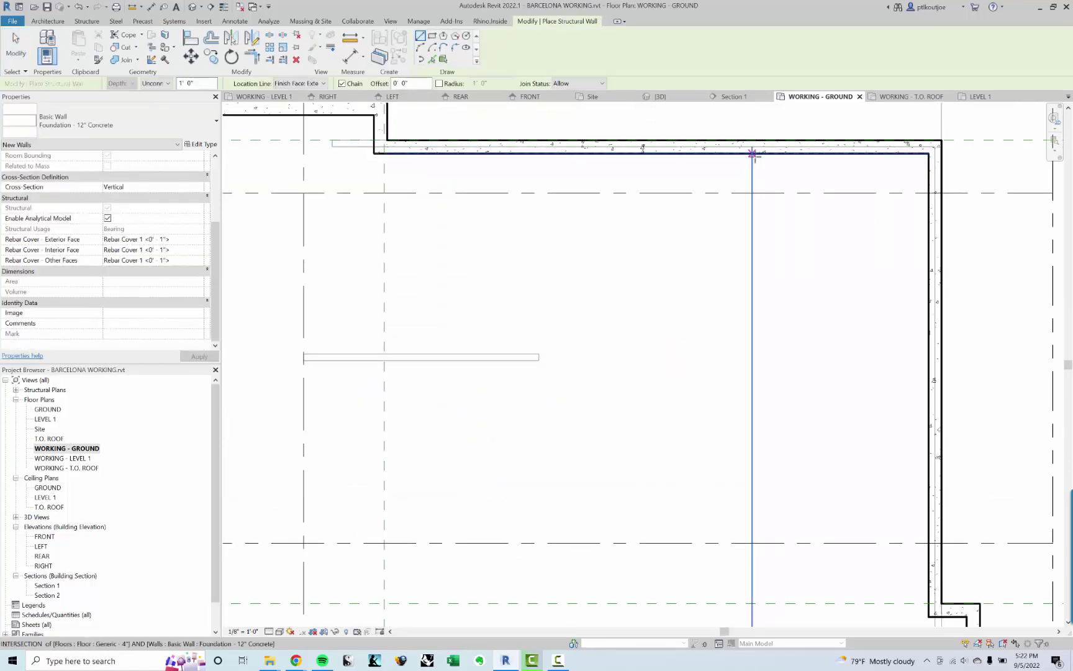
left_click(752, 153)
middle_click_drag(803, 388, 765, 175)
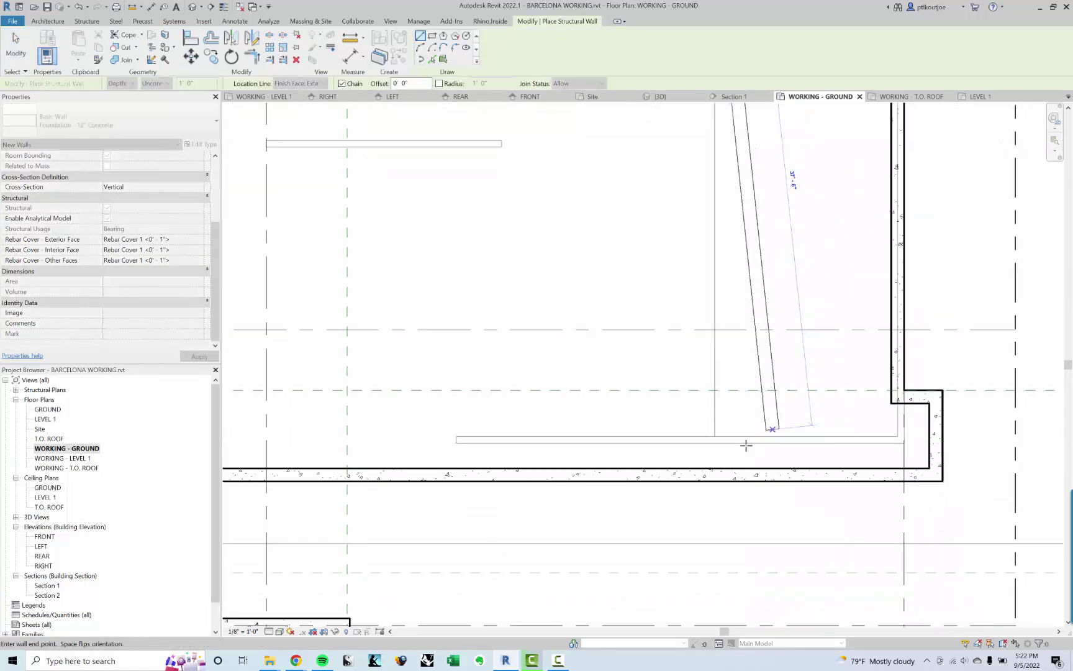
left_click(715, 436)
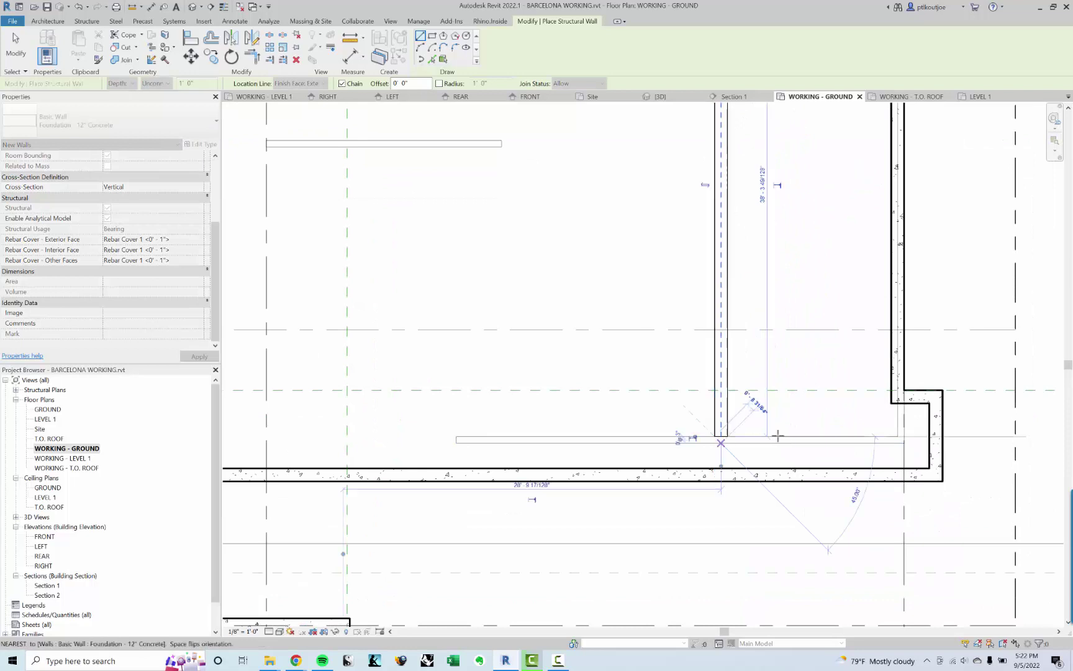
Continue the wall along the small pool cutout's lower edge, add a short return to the existing wall corner, and flip the return outward
scroll(826, 435, "up", 2)
left_click(911, 430)
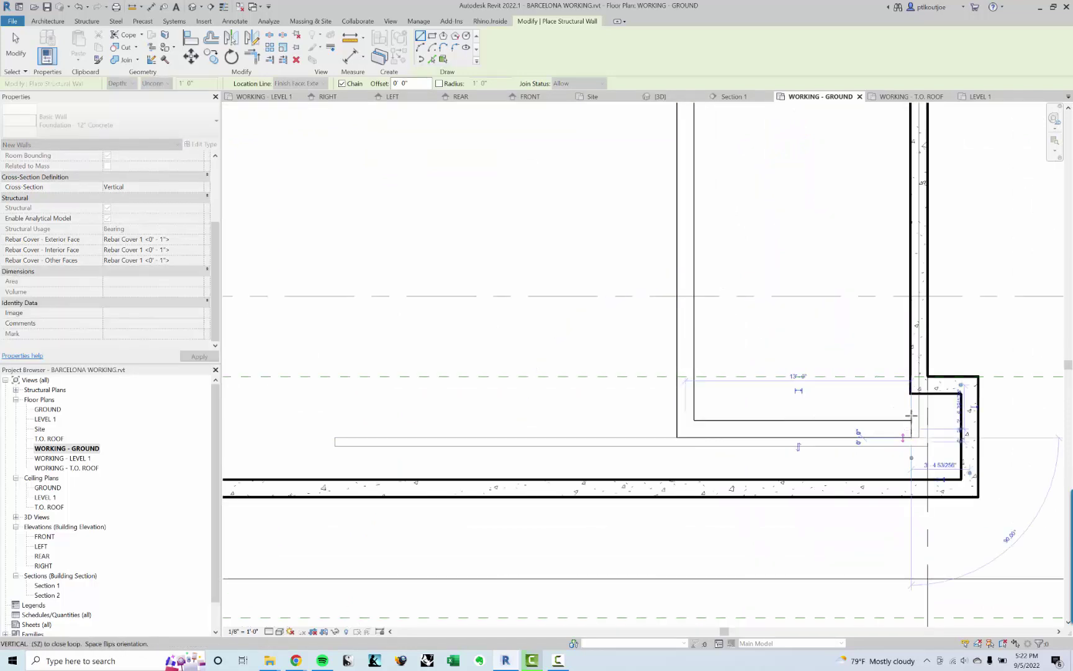
left_click(911, 395)
key("Escape")
key("Escape")
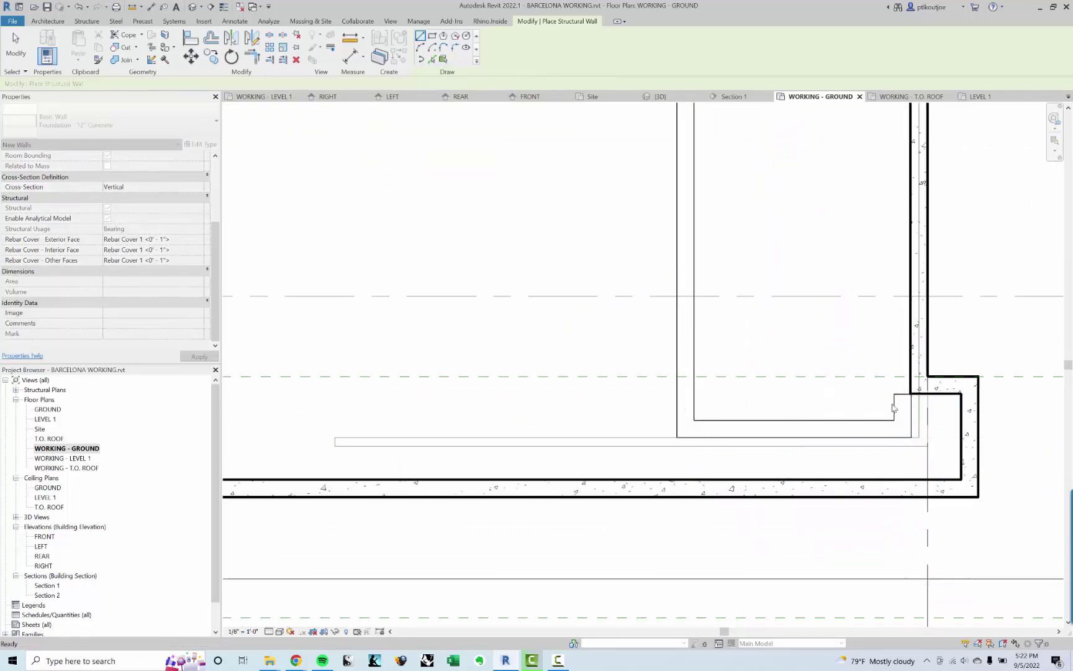
left_click(919, 413)
key("Escape")
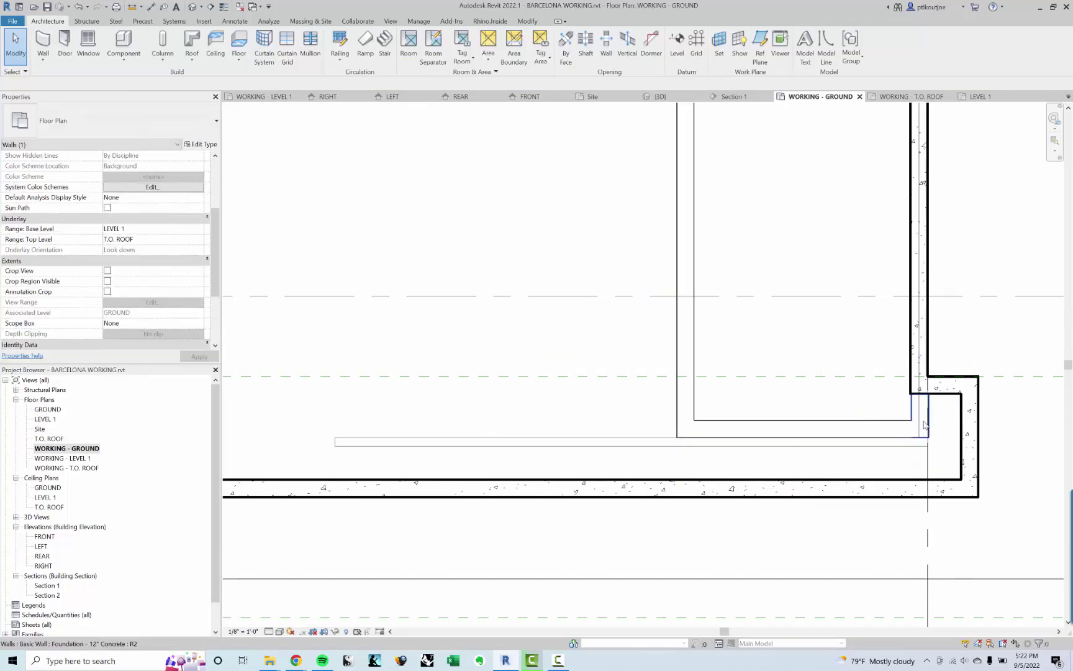
Align the small pool's short return wall with the inner face of the existing foundation wall above it
scroll(923, 425, "up", 1)
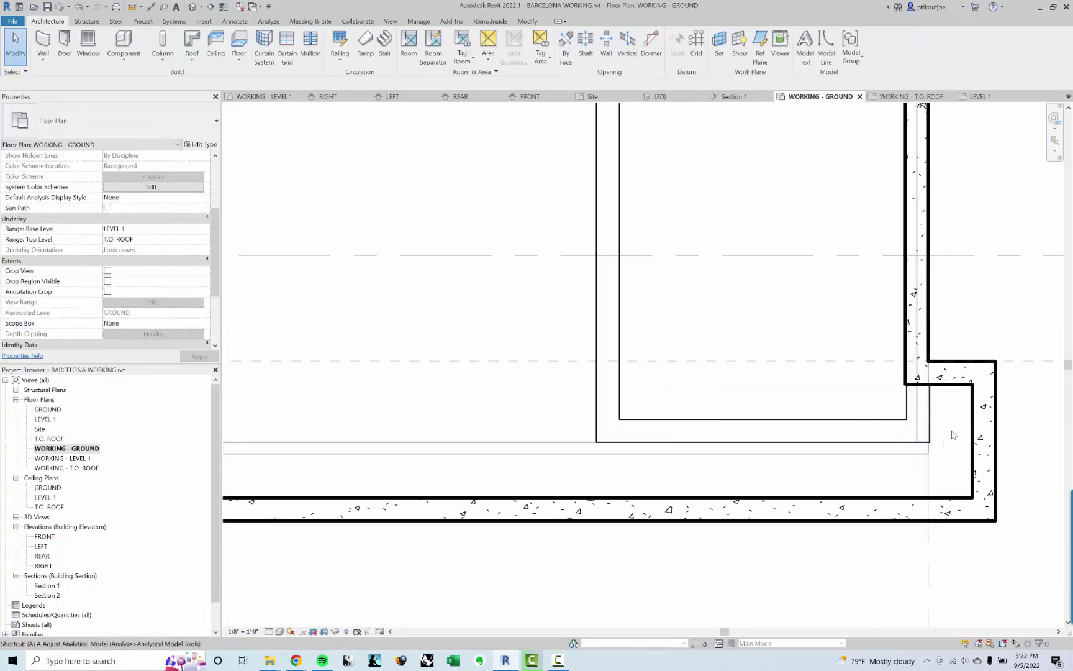
key("l")
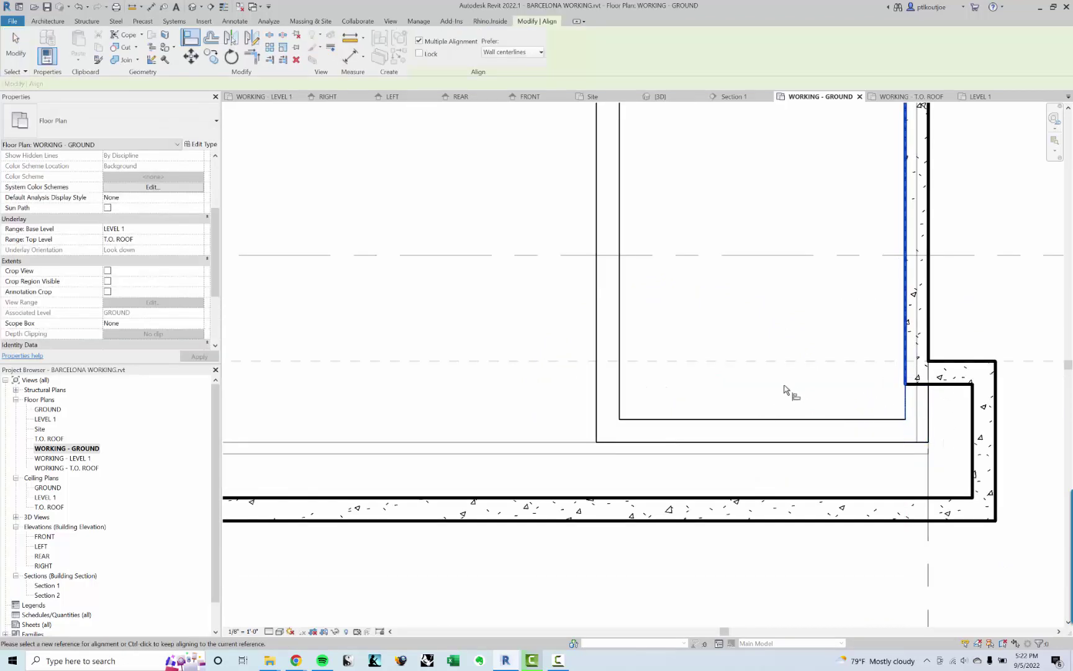
key("Escape")
key("Escape")
scroll(784, 390, "down", 2)
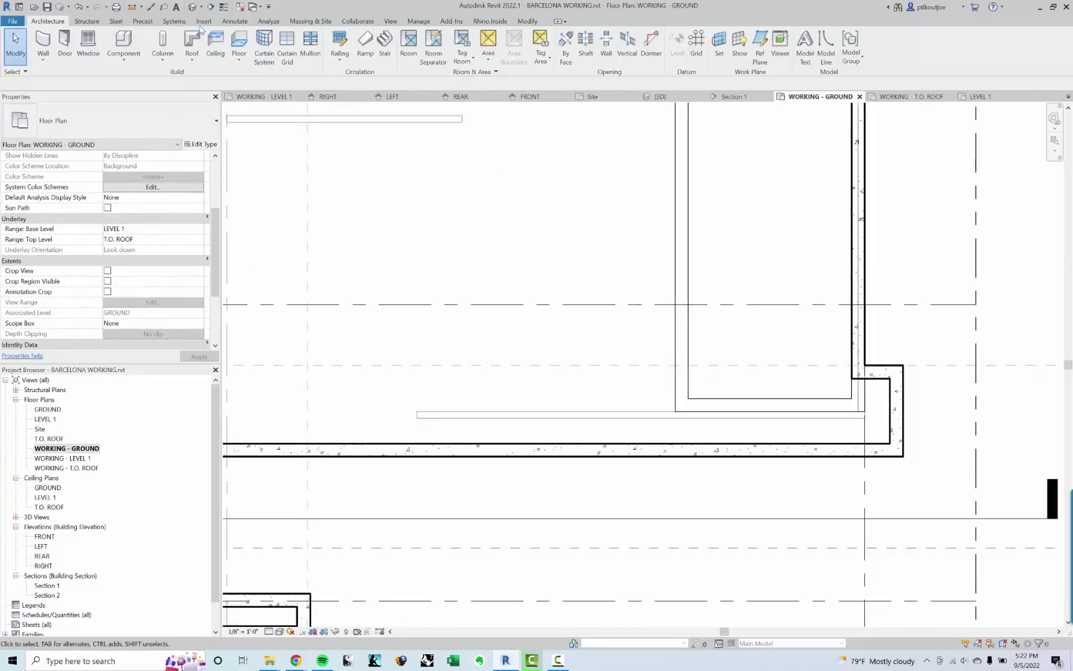
Examine the new foundation walls around the large pool cutout in the 3D view
left_click(192, 9)
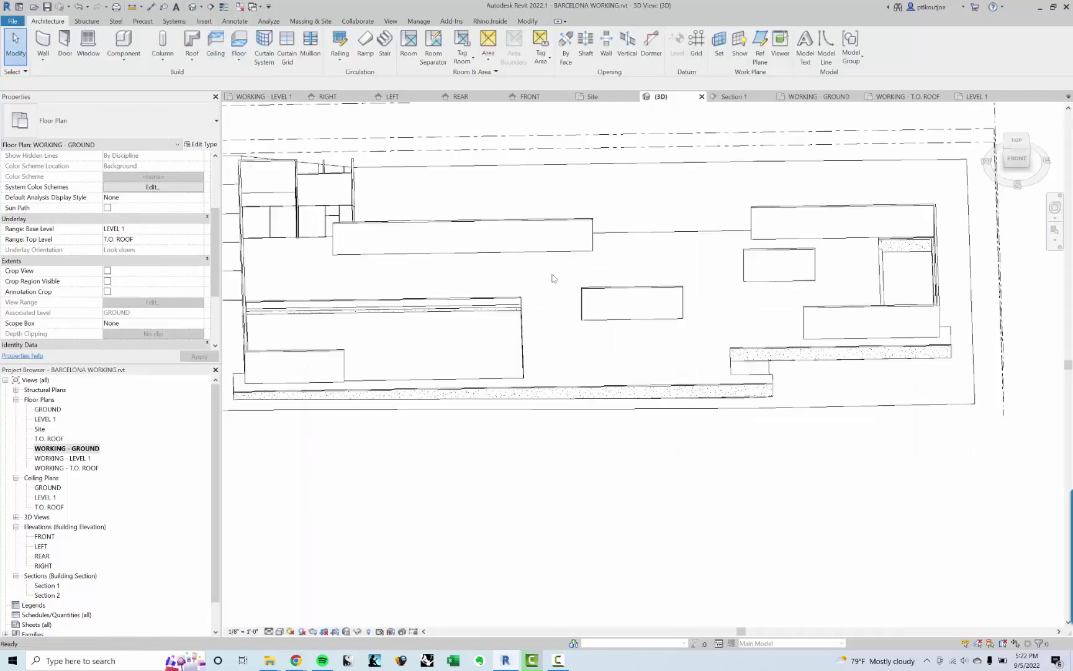
scroll(702, 325, "up", 2)
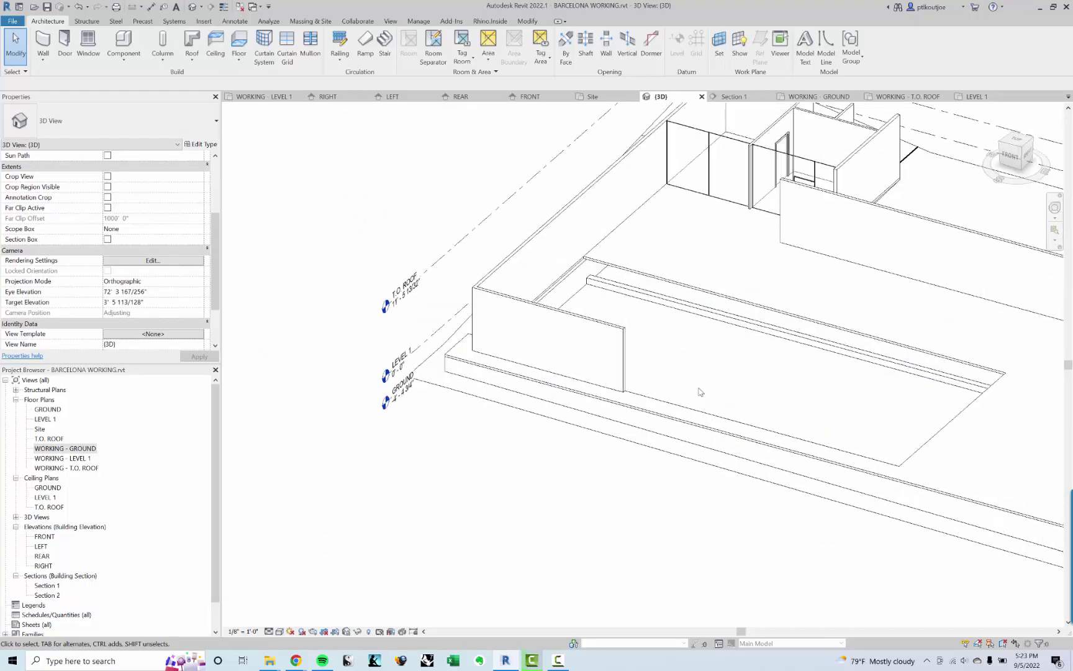
key("a")
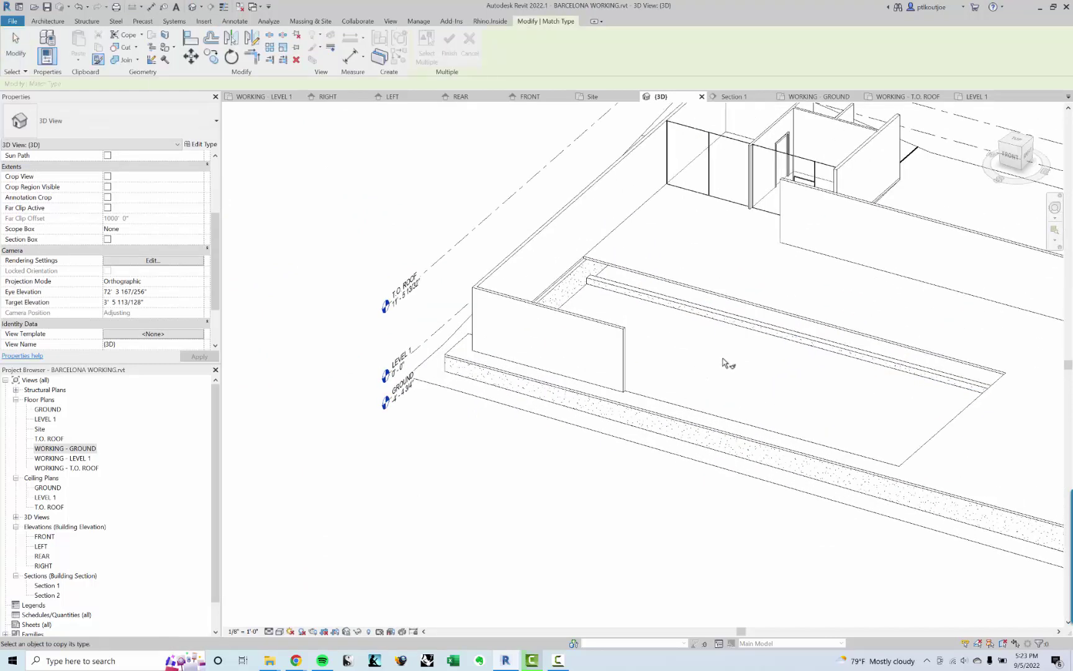
left_click(660, 440)
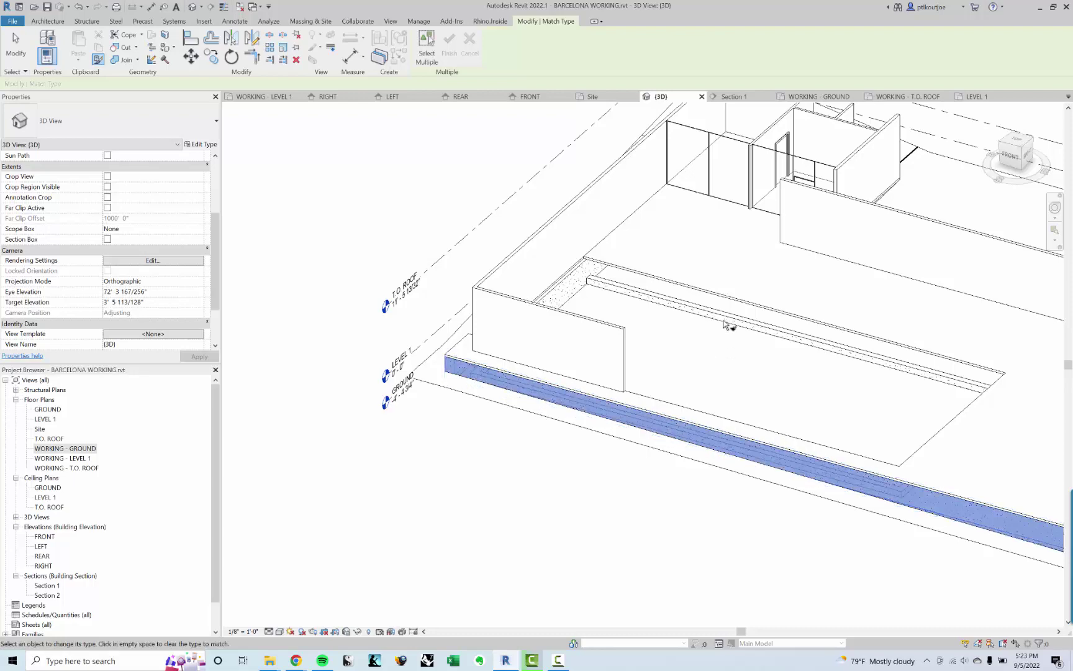
key("Escape")
key("Escape")
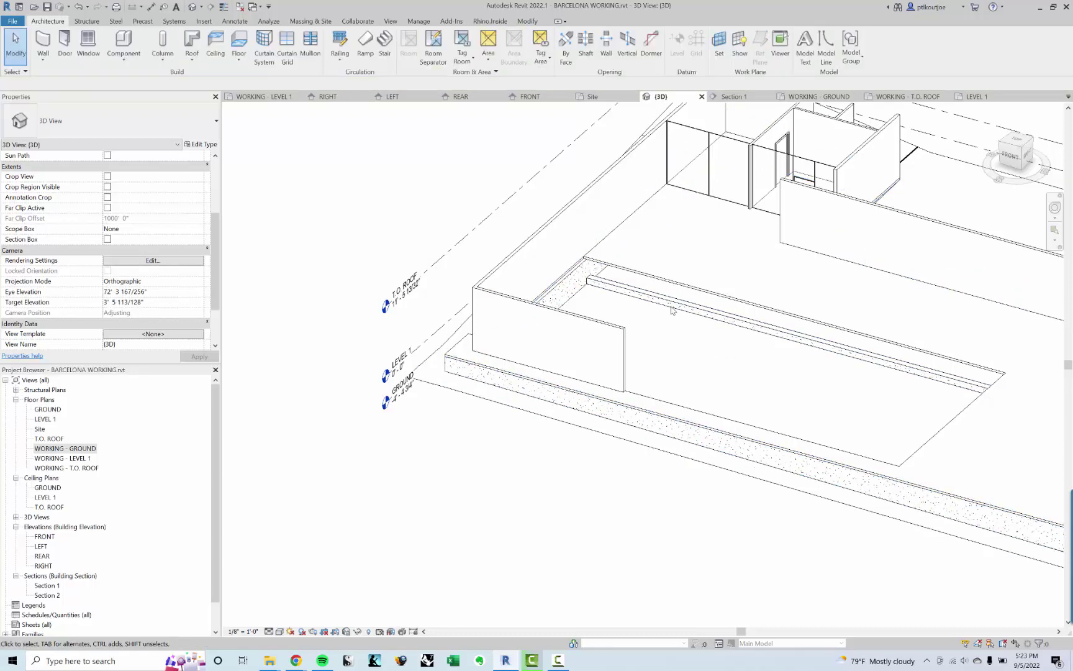
Attach the tops of the whole chain of Foundation - 12" Concrete walls around the large pool cutout to the LEVEL 1 floor
key("Tab")
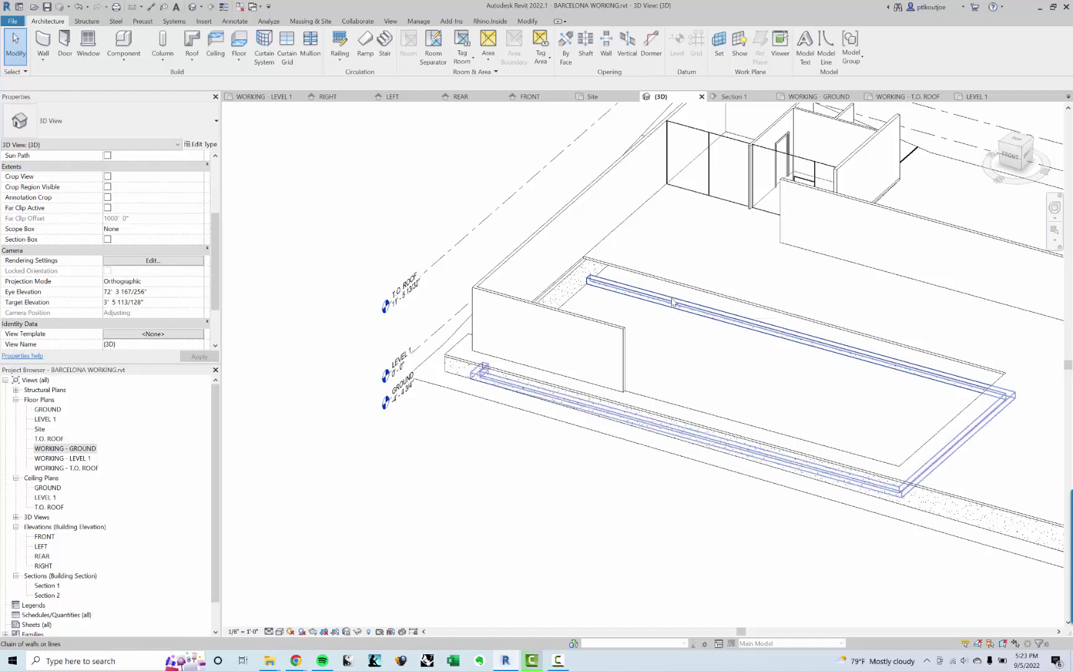
left_click(672, 303)
left_click(500, 50)
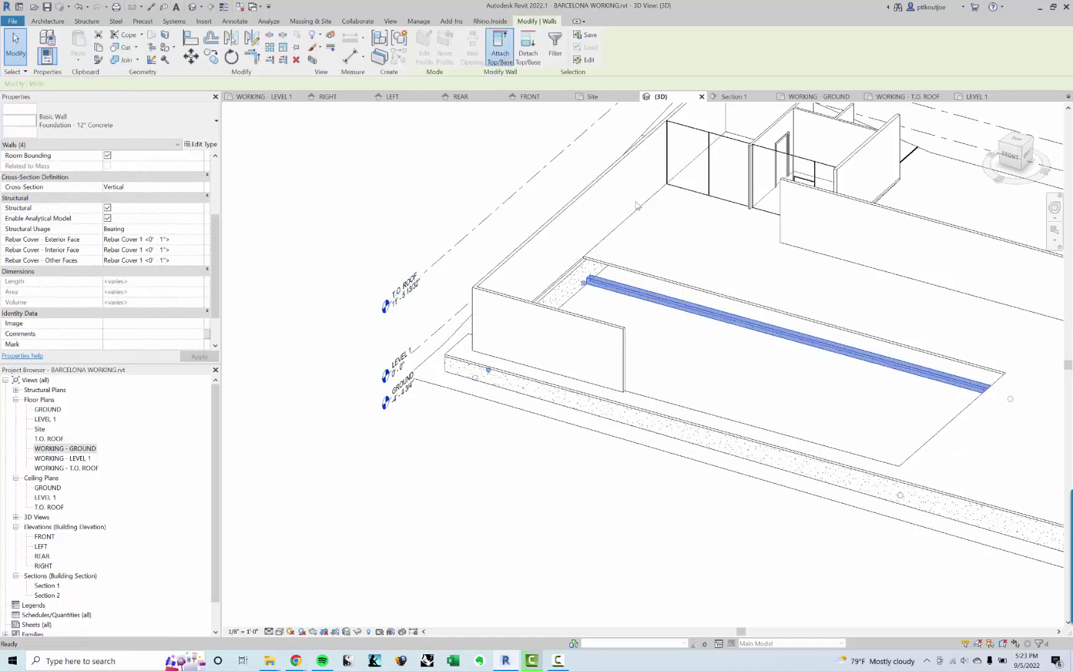
left_click(665, 280)
key("Escape")
Attach the tops of the chained foundation walls around the small pool at the far end to the LEVEL 1 floor
scroll(689, 316, "down", 3)
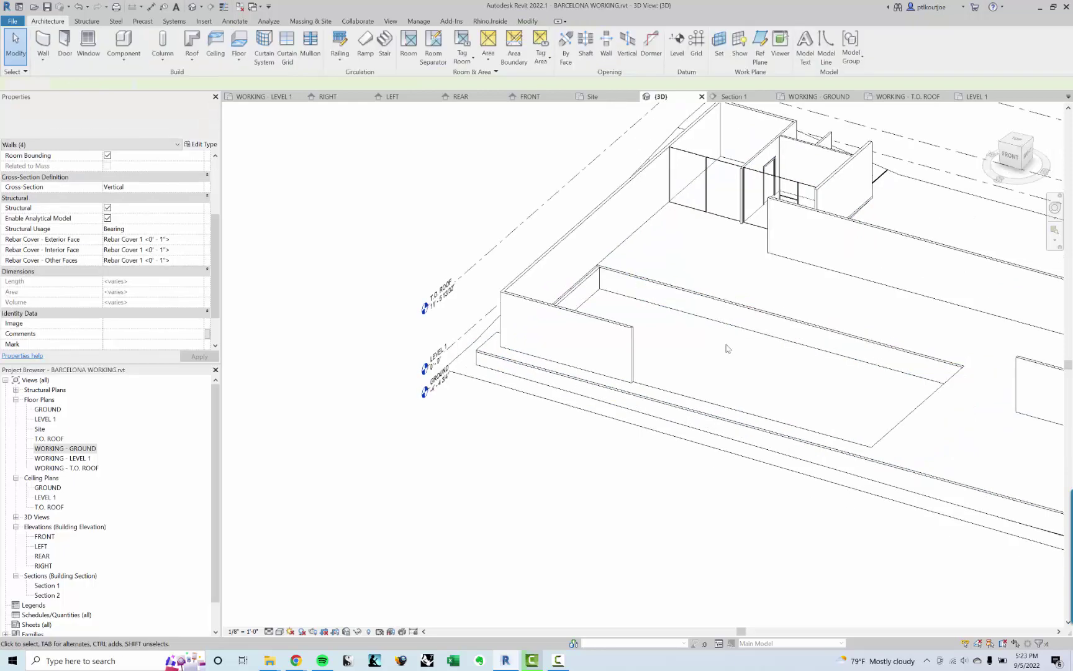
middle_click_drag(1036, 441, 531, 331)
scroll(590, 375, "up", 3)
middle_click_drag(845, 351, 848, 366, "shift")
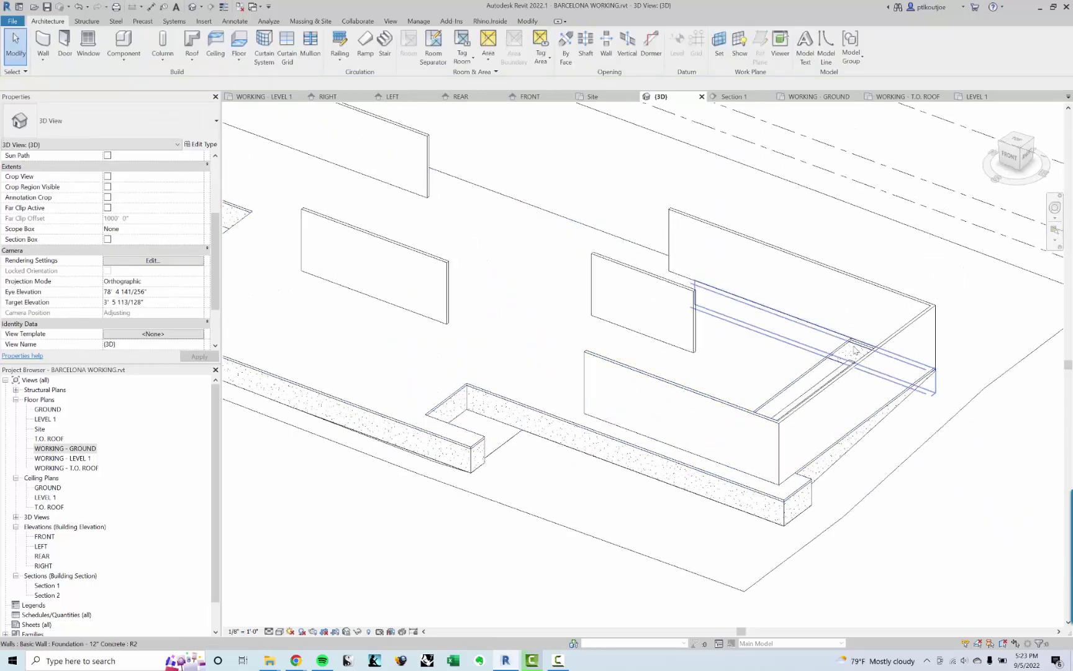
left_click(846, 371)
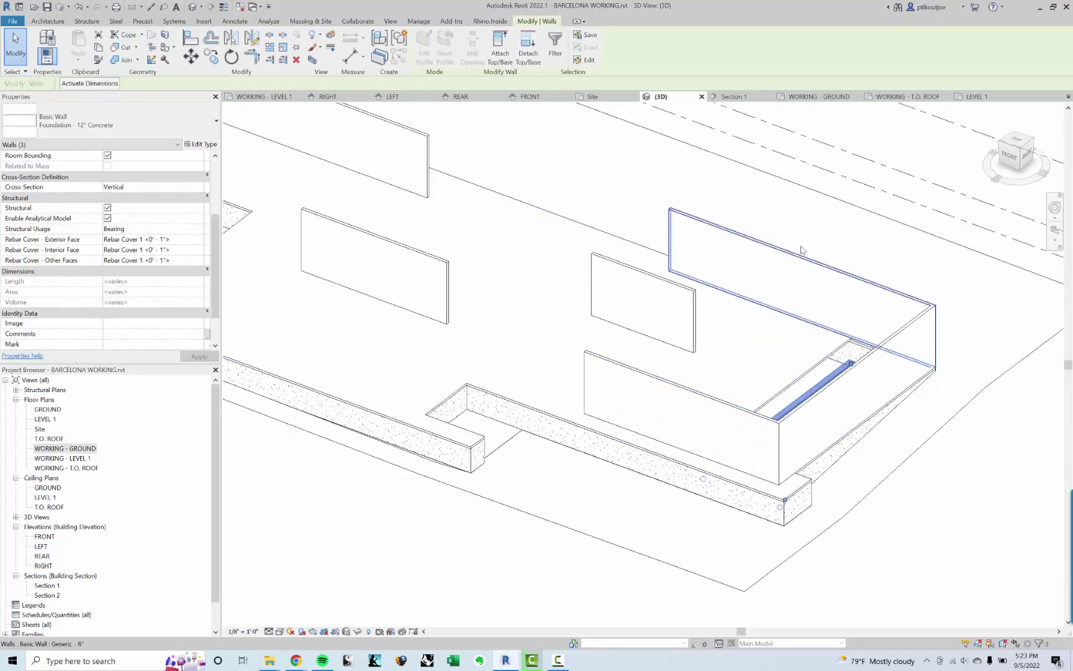
left_click(498, 50)
left_click(797, 383)
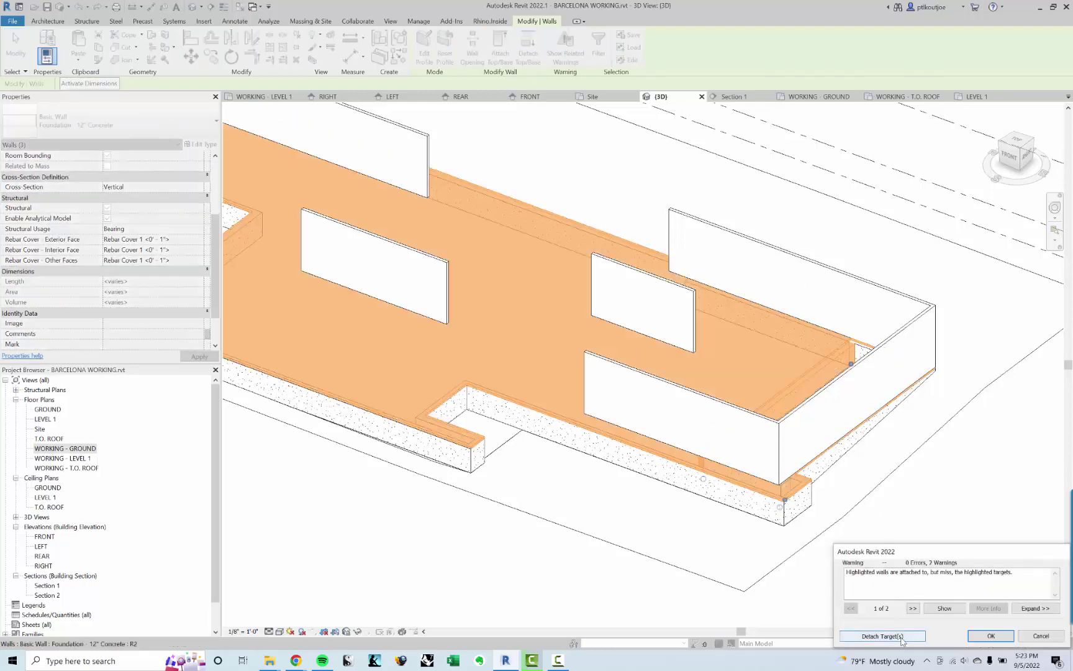
left_click(990, 636)
key("Escape")
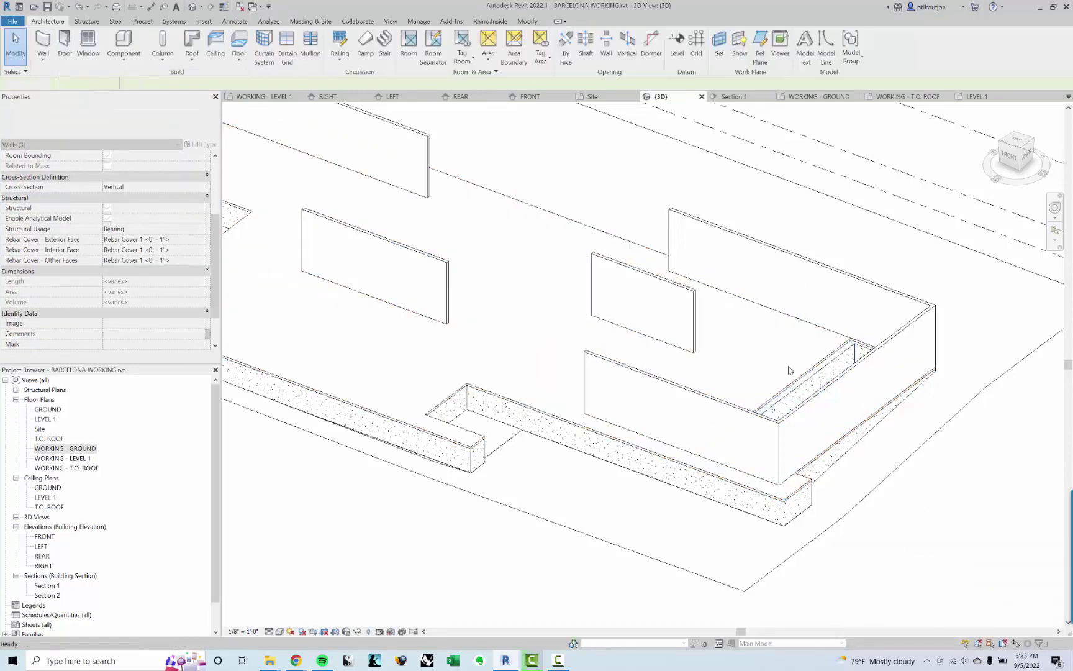
Examine the small pool's foundation walls from above and from the rear to check how they meet the floor cutout
scroll(814, 427, "up", 3)
middle_click_drag(814, 427, 730, 409)
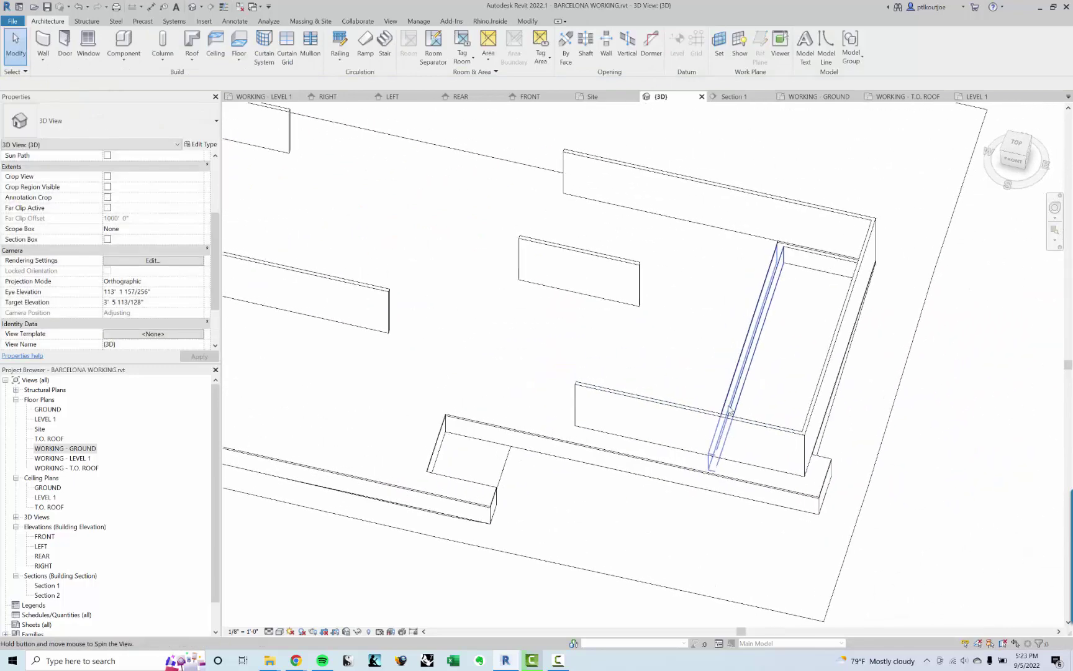
scroll(761, 310, "up", 2)
left_click(758, 309)
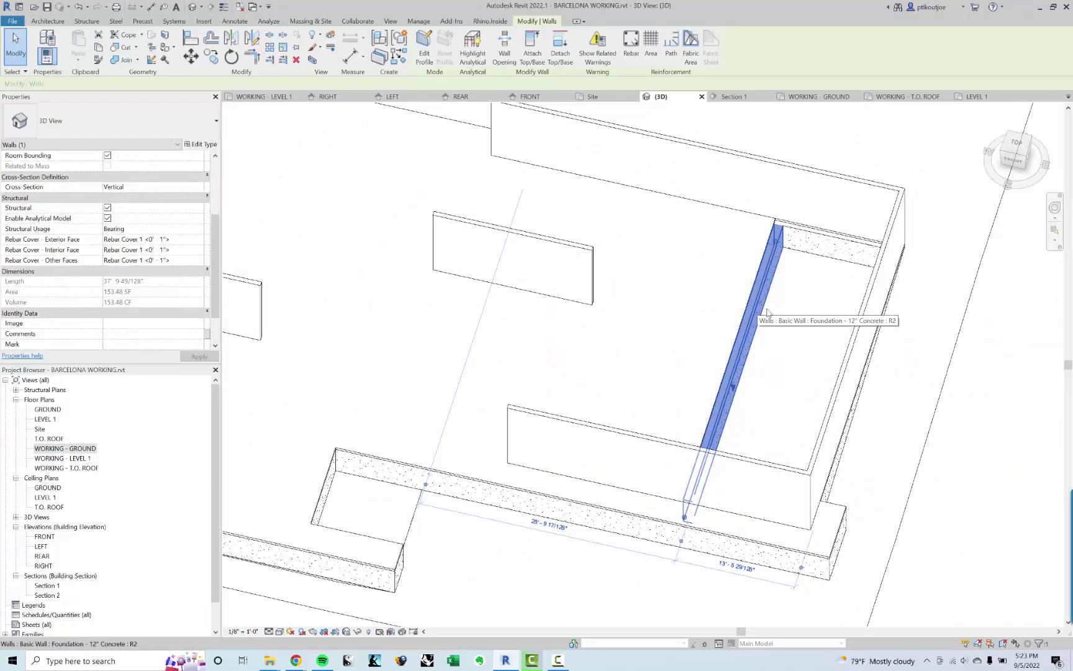
key("Delete")
scroll(800, 390, "down", 2)
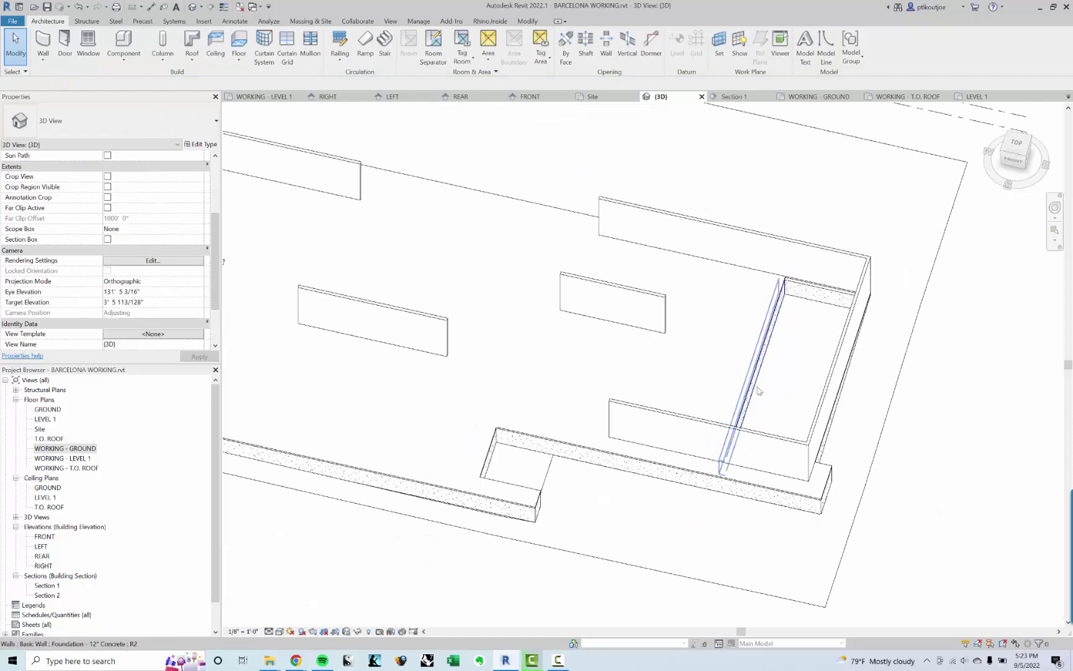
middle_click_drag(769, 388, 558, 410, "shift")
scroll(871, 388, "down", 3)
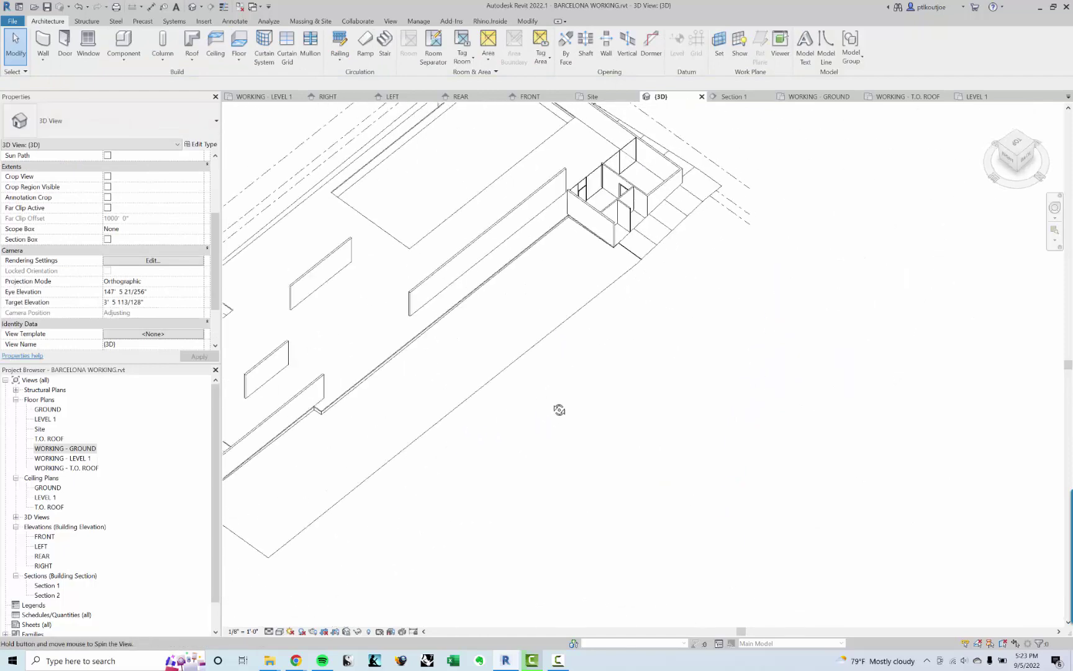
middle_click_drag(359, 415, 818, 444)
scroll(818, 443, "up", 5)
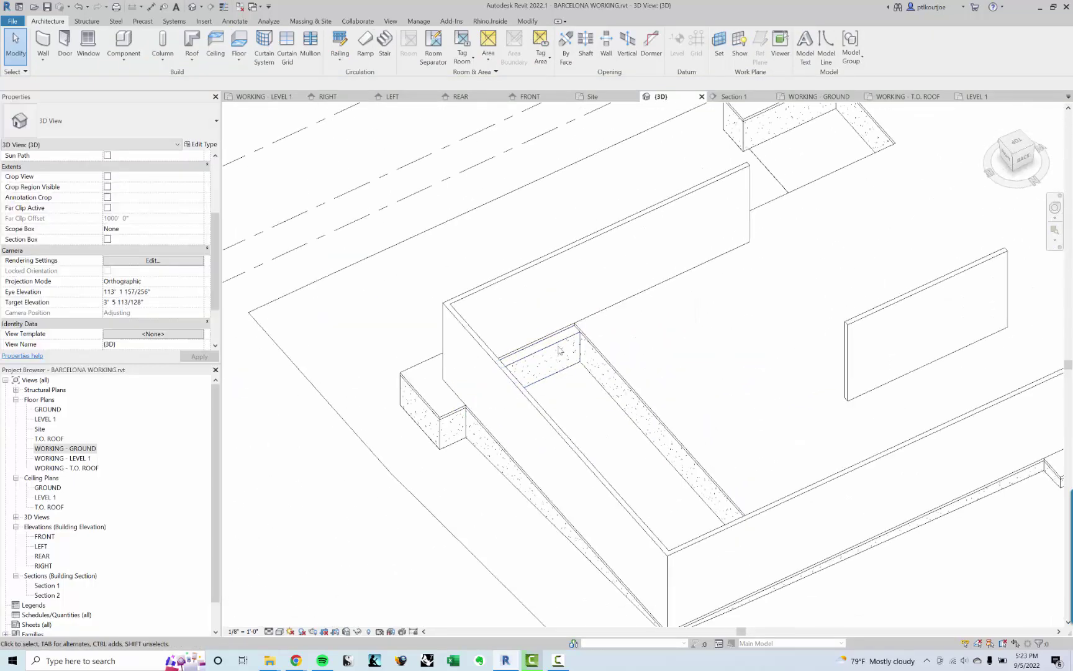
Flip the foundation wall on the small pool's short front edge outward so its face is flush with the cutout edge
left_click(558, 348)
left_click(623, 436)
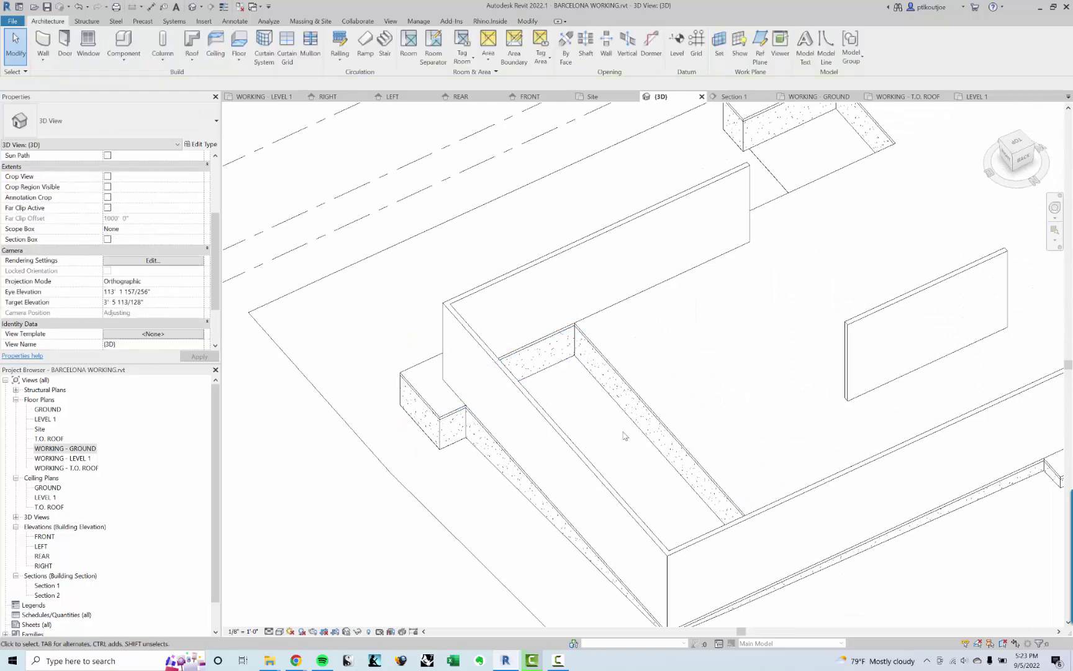
middle_click_drag(623, 436, 708, 379, "shift")
scroll(721, 385, "up", 3)
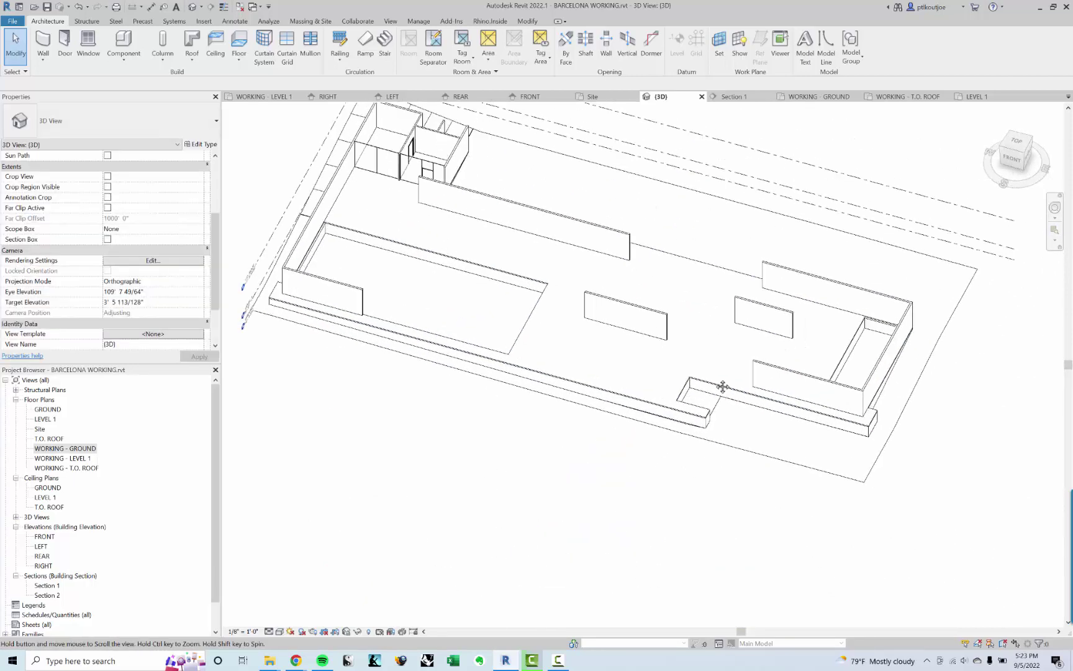
scroll(596, 411, "down", 3)
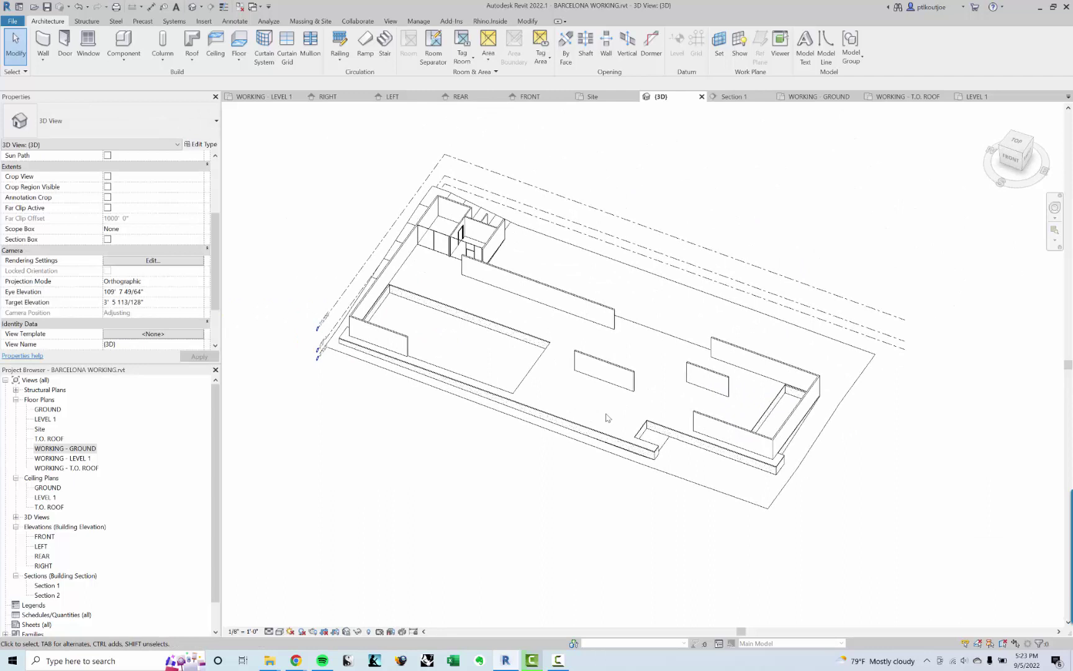